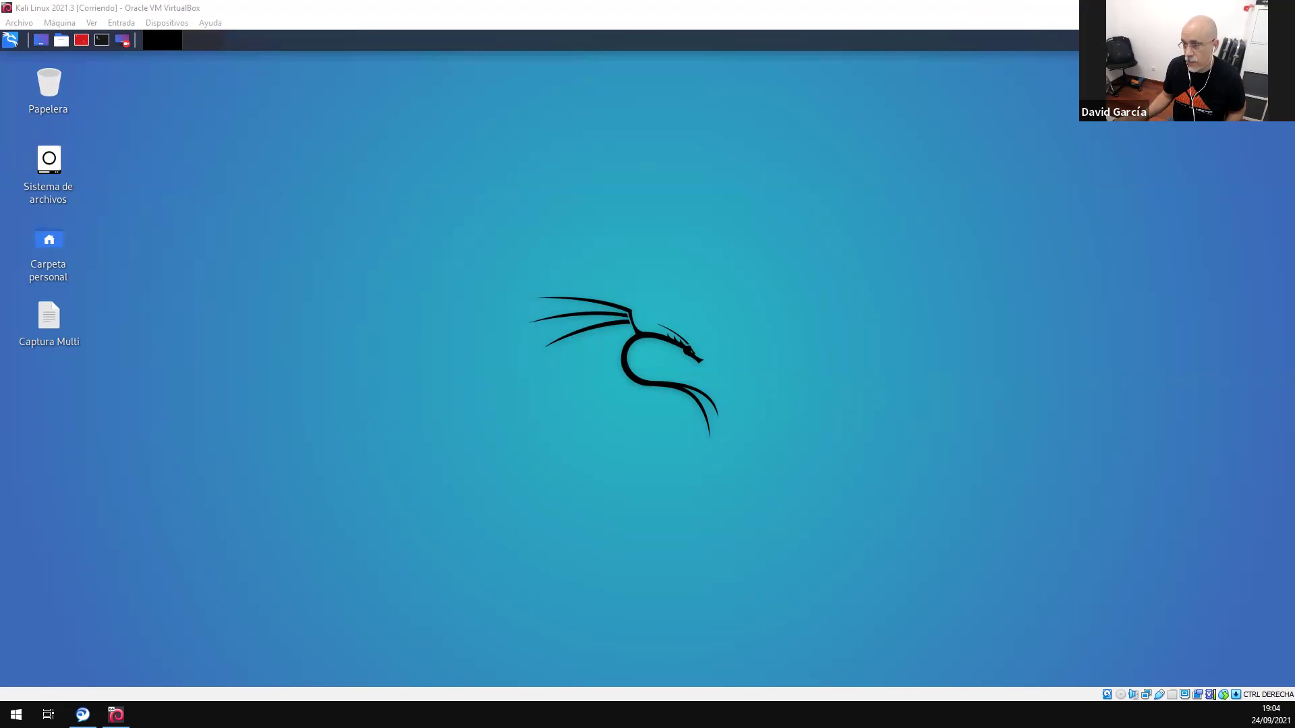
- Release input from the Kali VM and bring the VirtualBox Manager window to the front
{"action": "key", "text": "alt+Tab"}
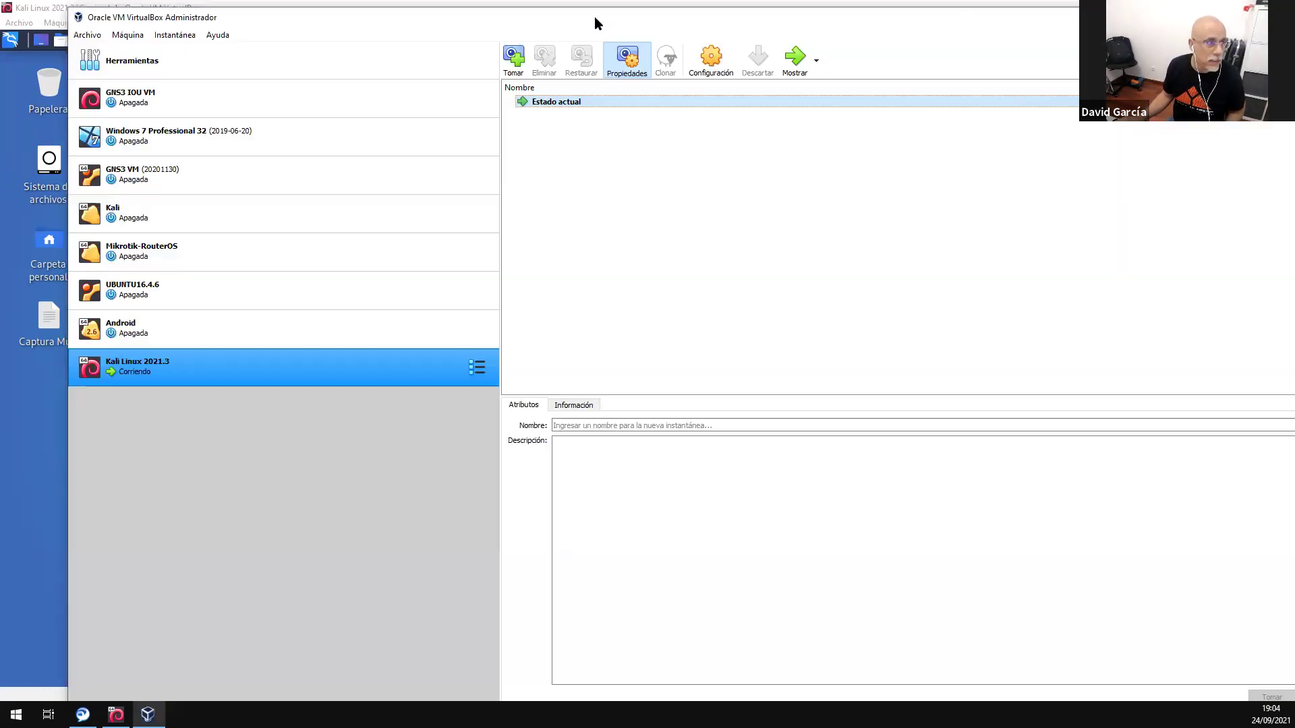
{"action": "double_click", "coordinate": [593, 16]}
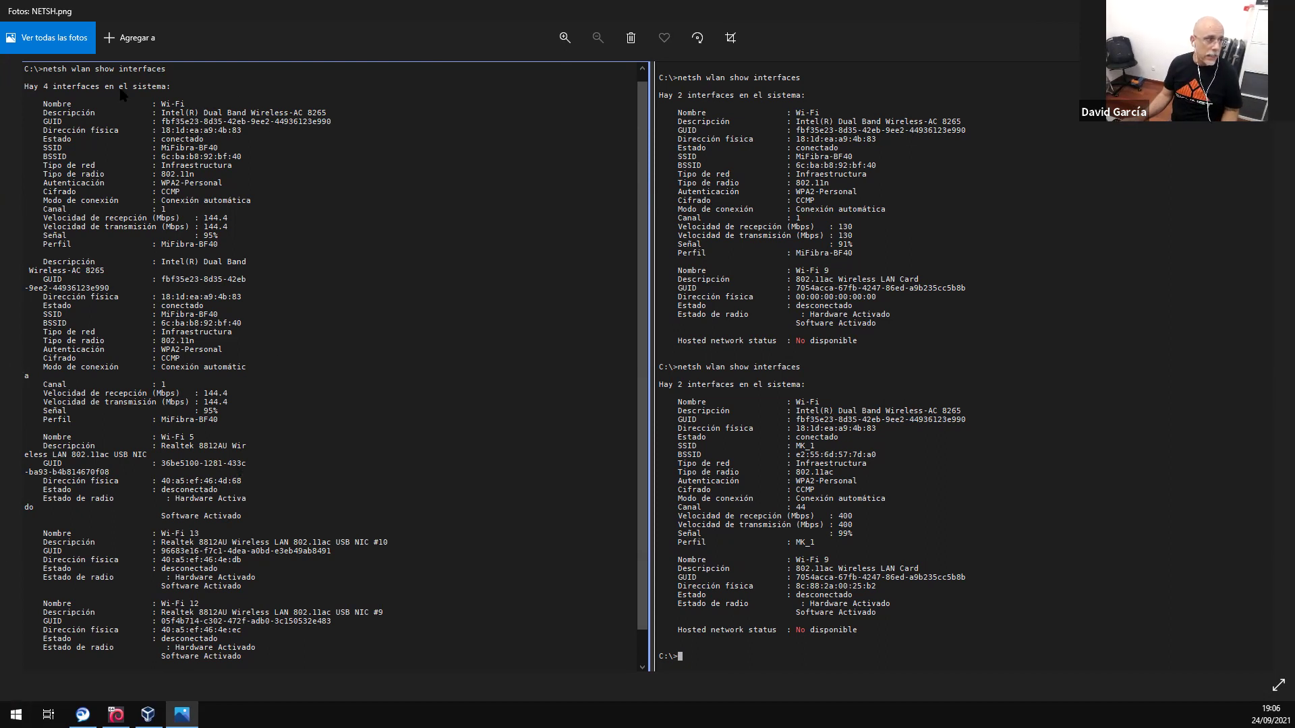
{"action": "scroll", "coordinate": [66, 81], "scroll_direction": "up", "scroll_amount": 4}
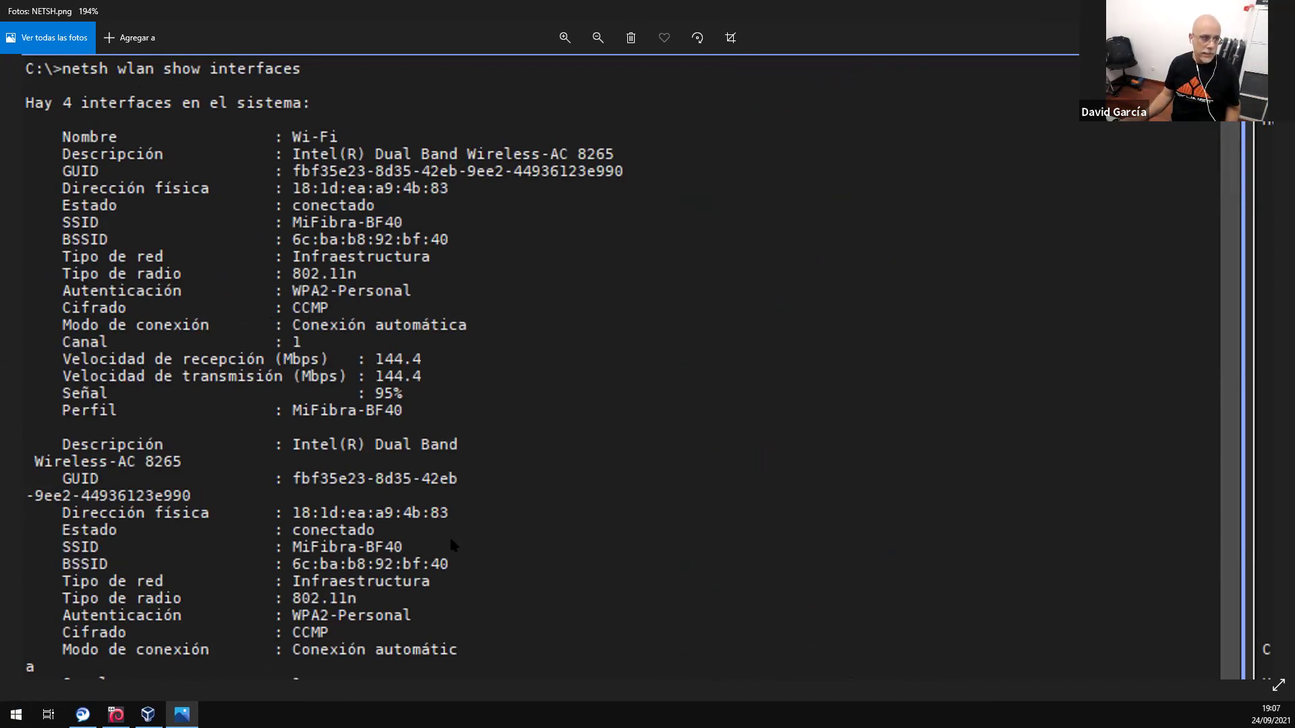
{"action": "scroll", "coordinate": [447, 534], "scroll_direction": "down", "scroll_amount": 5}
{"action": "scroll", "coordinate": [415, 498], "scroll_direction": "down", "scroll_amount": 6}
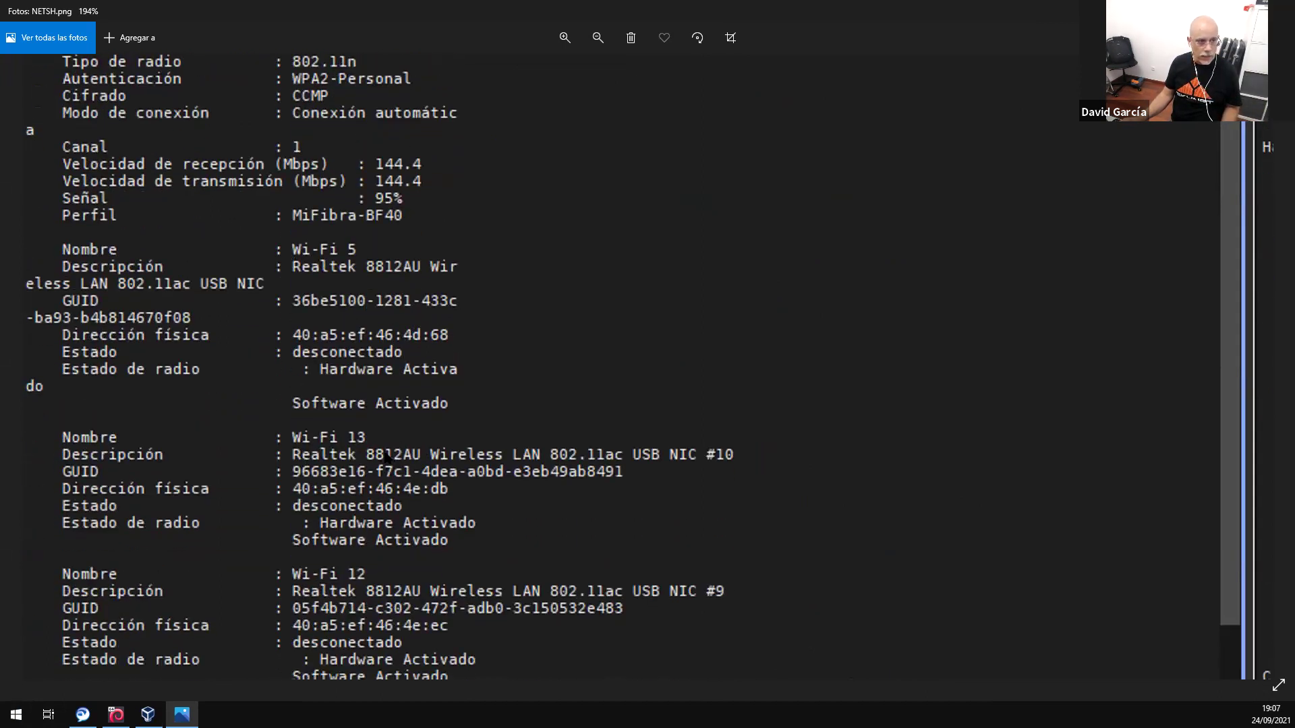
{"action": "scroll", "coordinate": [430, 378], "scroll_direction": "down", "scroll_amount": 1}
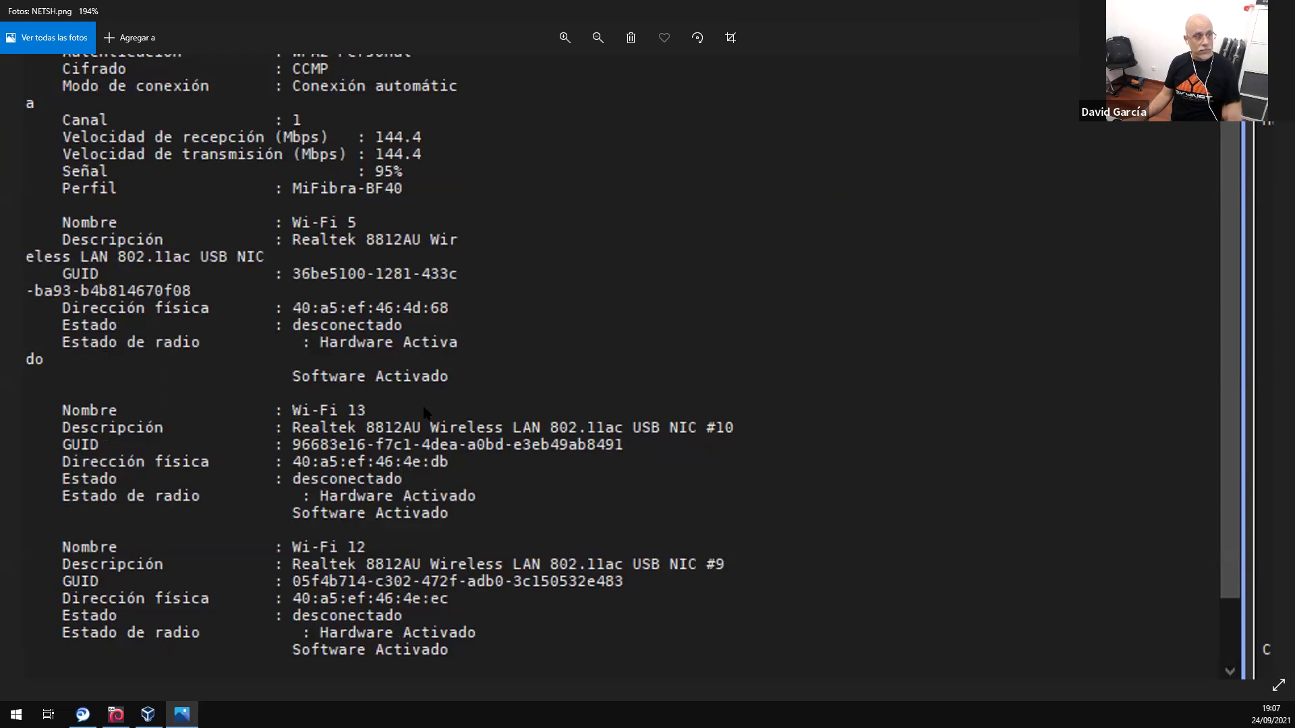
{"action": "scroll", "coordinate": [394, 407], "scroll_direction": "down", "scroll_amount": 2}
{"action": "scroll", "coordinate": [651, 510], "scroll_direction": "down", "scroll_amount": 2}
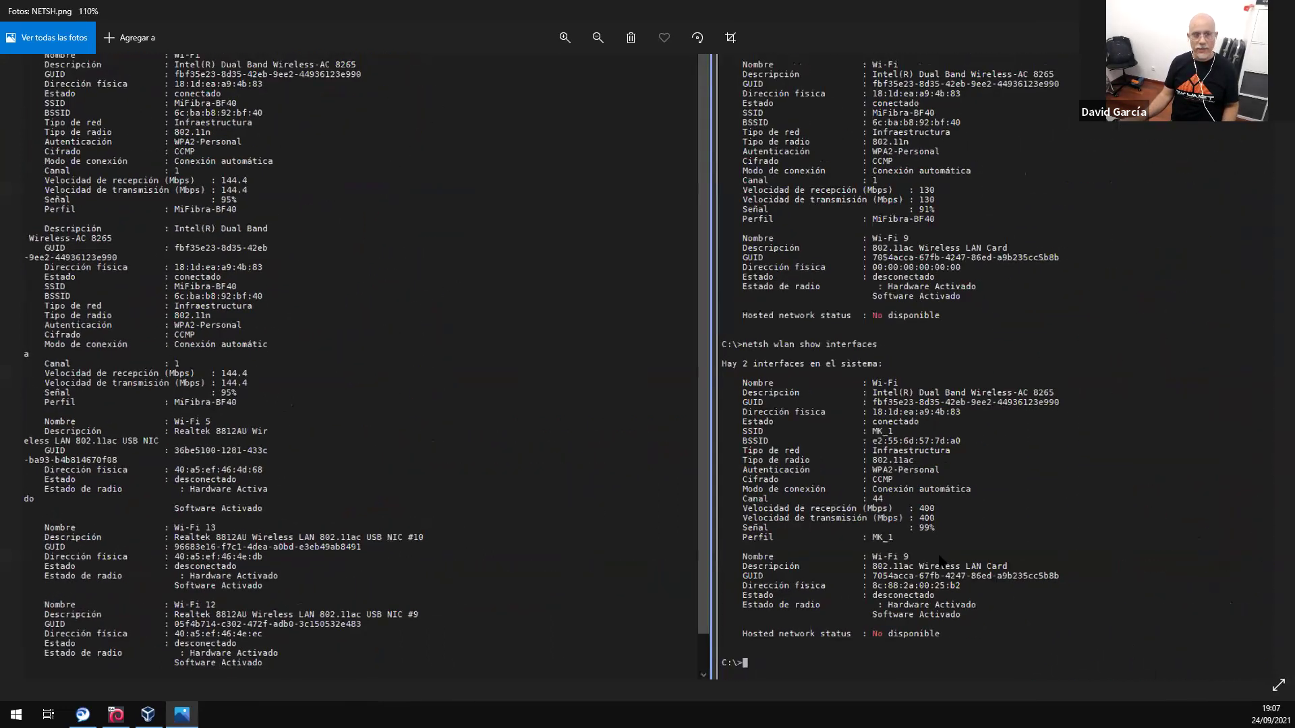
- Zoom in to read the Wi-Fi 9 entry in the NETSH screenshot, then close Photos
{"action": "scroll", "coordinate": [778, 274], "scroll_direction": "right", "scroll_amount": 4}
{"action": "scroll", "coordinate": [778, 274], "scroll_direction": "up", "scroll_amount": 1}
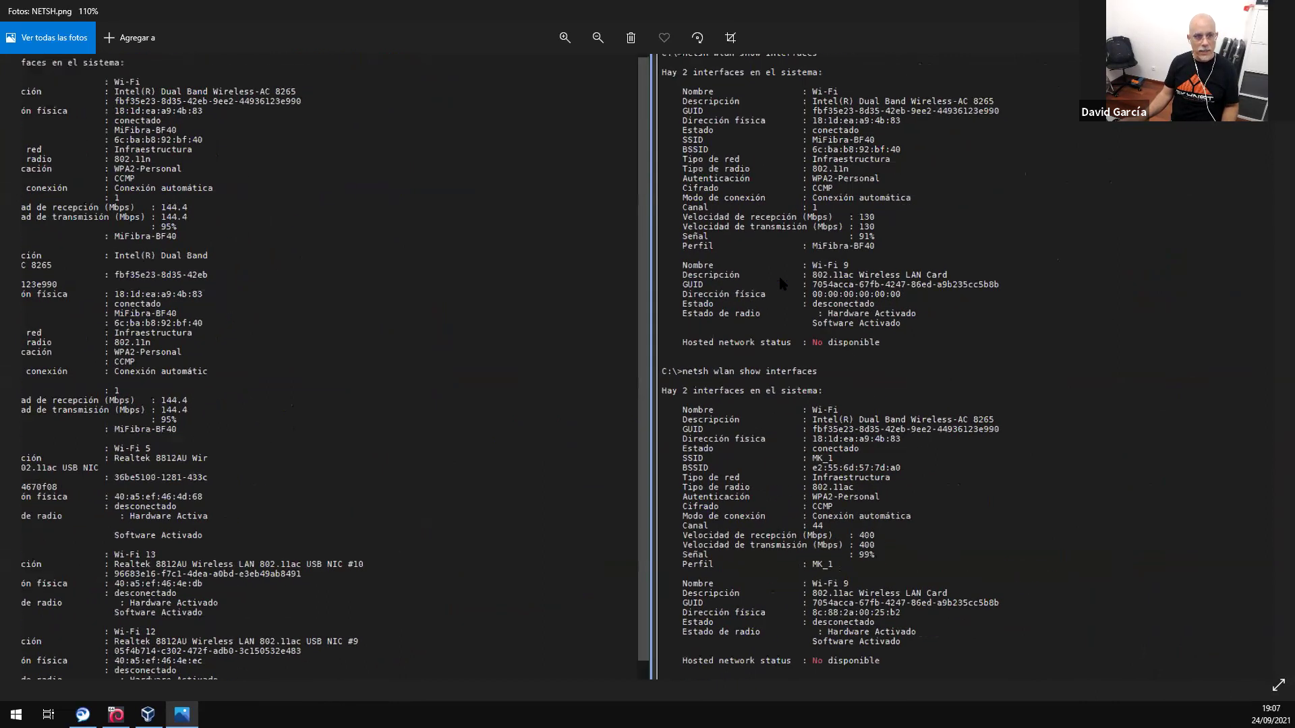
{"action": "scroll", "coordinate": [783, 284], "scroll_direction": "up", "scroll_amount": 4}
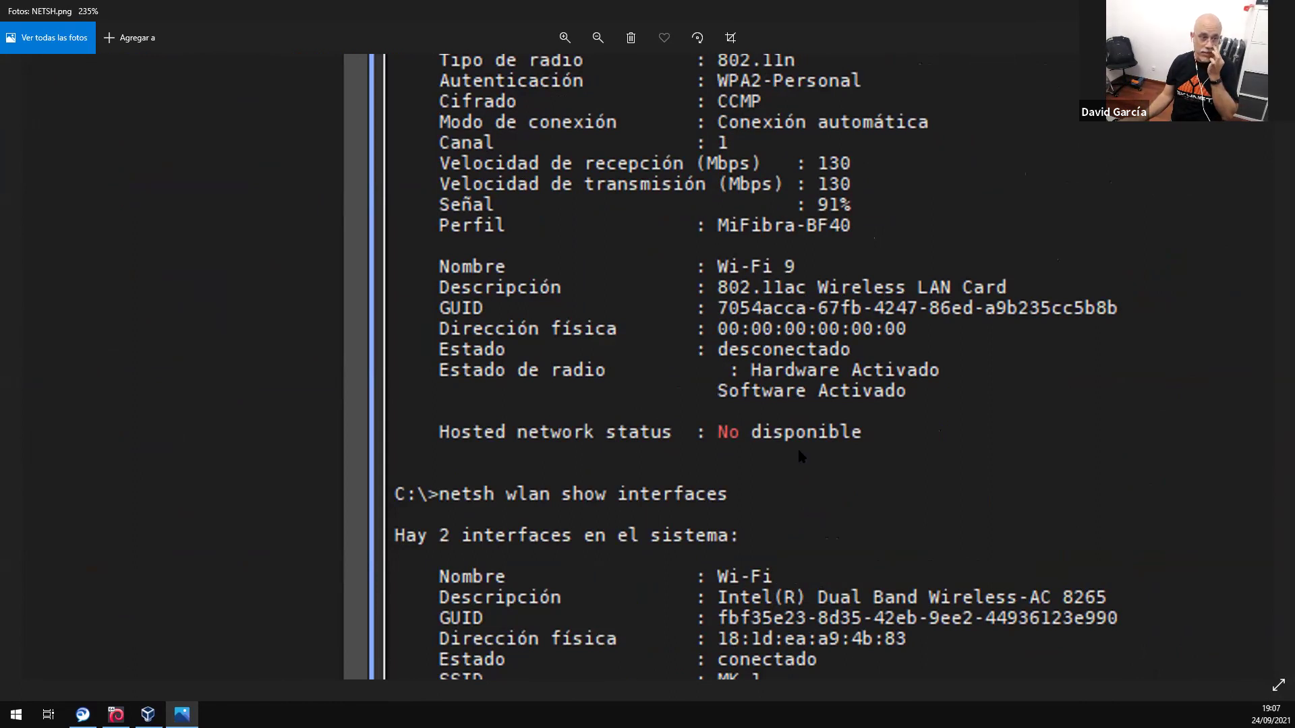
{"action": "scroll", "coordinate": [800, 457], "scroll_direction": "down", "scroll_amount": 5}
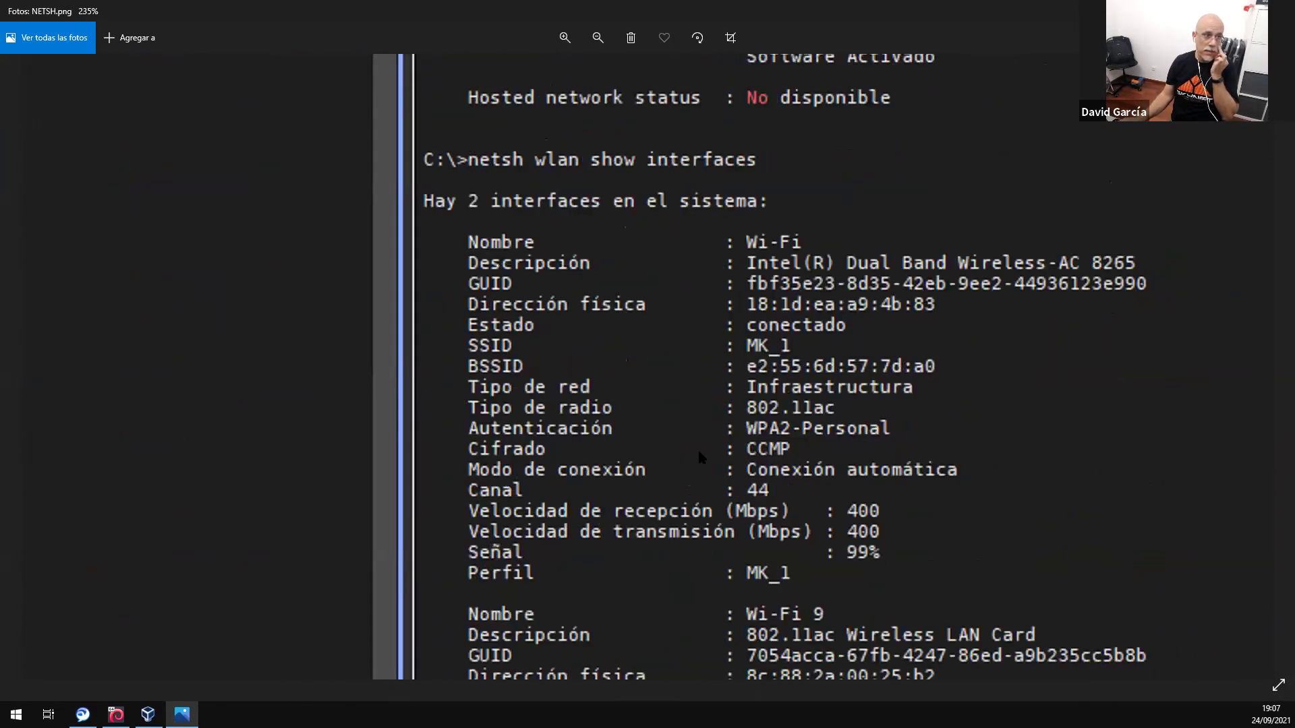
{"action": "scroll", "coordinate": [701, 458], "scroll_direction": "down", "scroll_amount": 3}
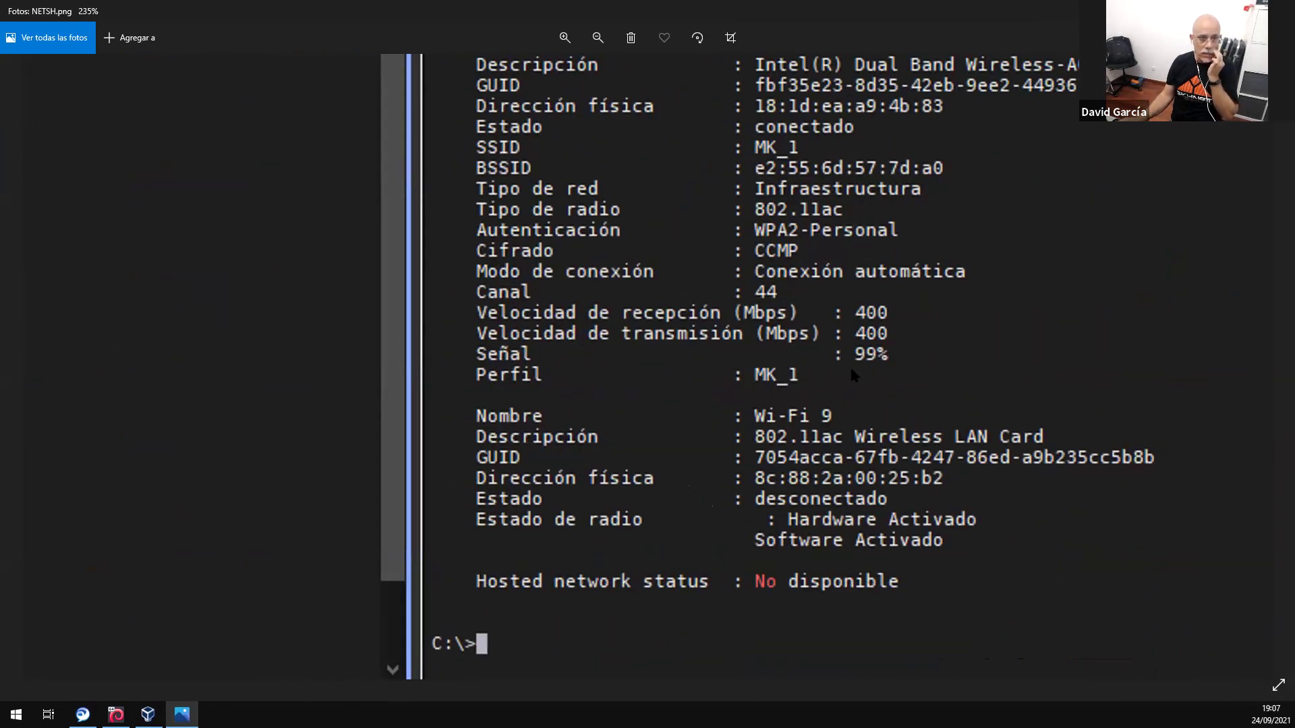
{"action": "scroll", "coordinate": [600, 280], "scroll_direction": "up", "scroll_amount": 6}
{"action": "scroll", "coordinate": [763, 529], "scroll_direction": "down", "scroll_amount": 3}
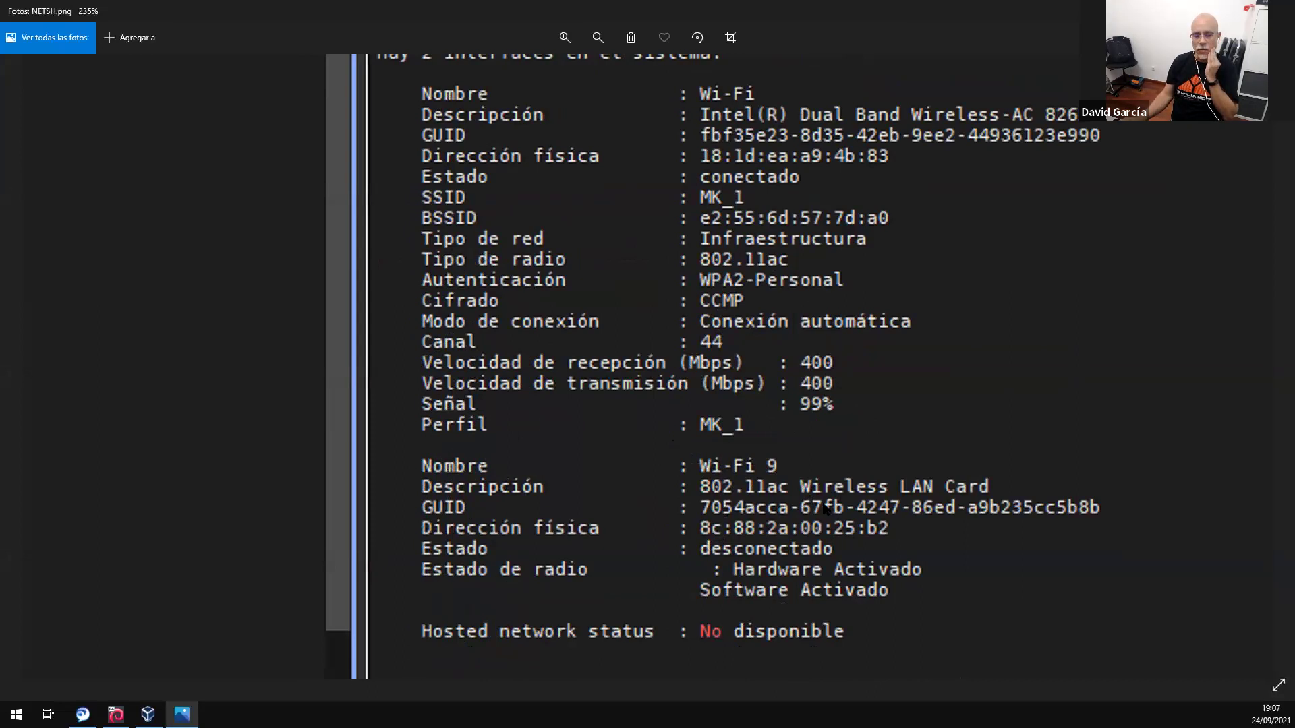
{"action": "scroll", "coordinate": [683, 387], "scroll_direction": "up", "scroll_amount": 2}
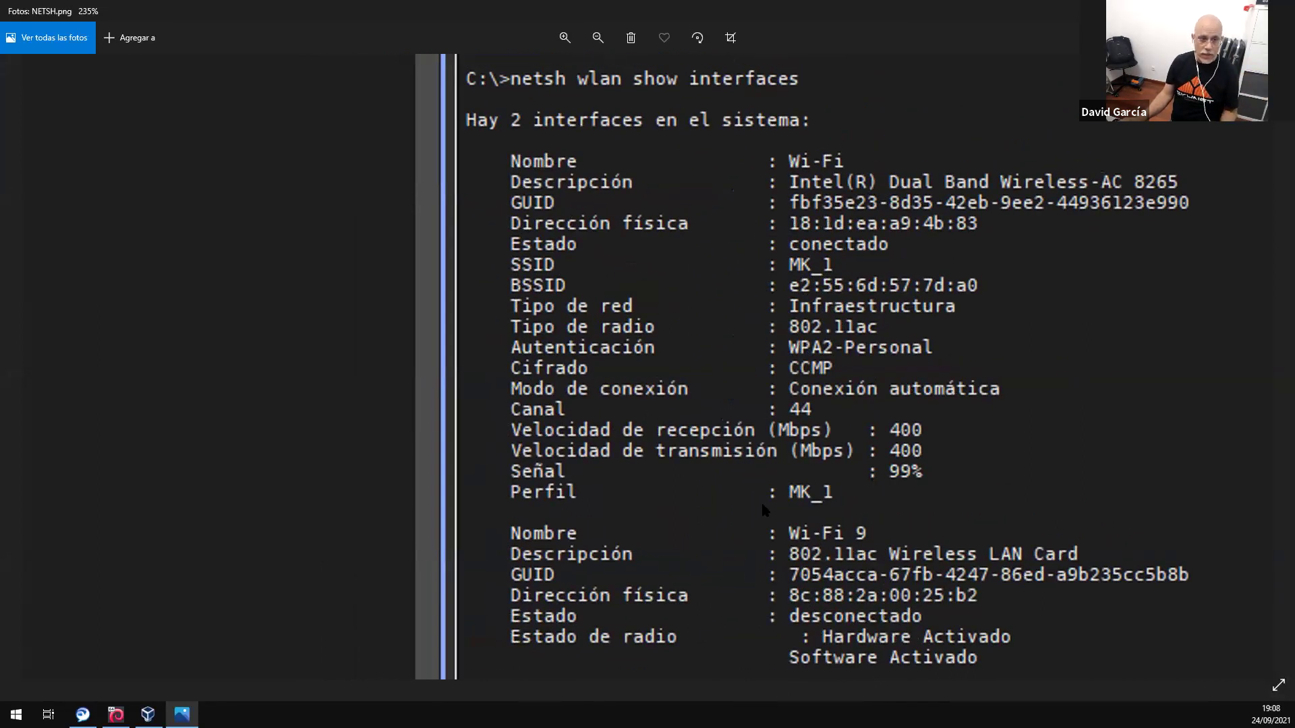
{"action": "scroll", "coordinate": [727, 507], "scroll_direction": "down", "scroll_amount": 5}
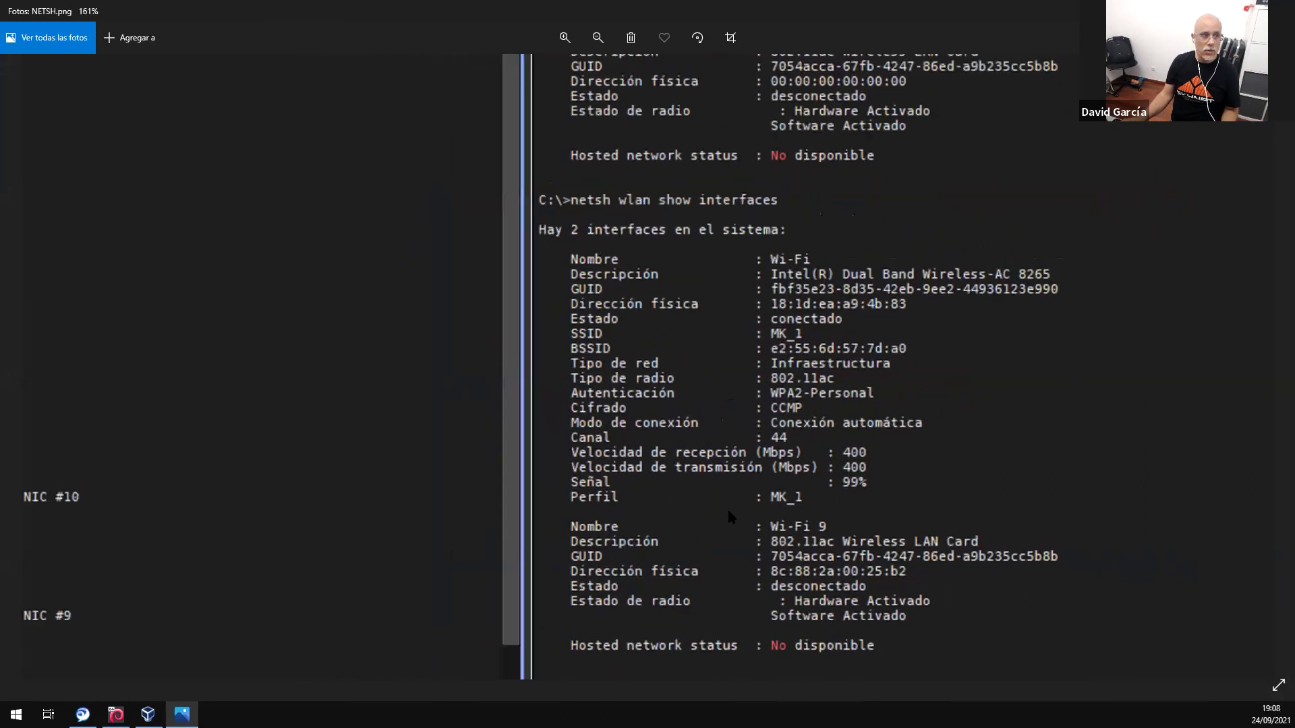
{"action": "scroll", "coordinate": [243, 388], "scroll_direction": "down", "scroll_amount": 2}
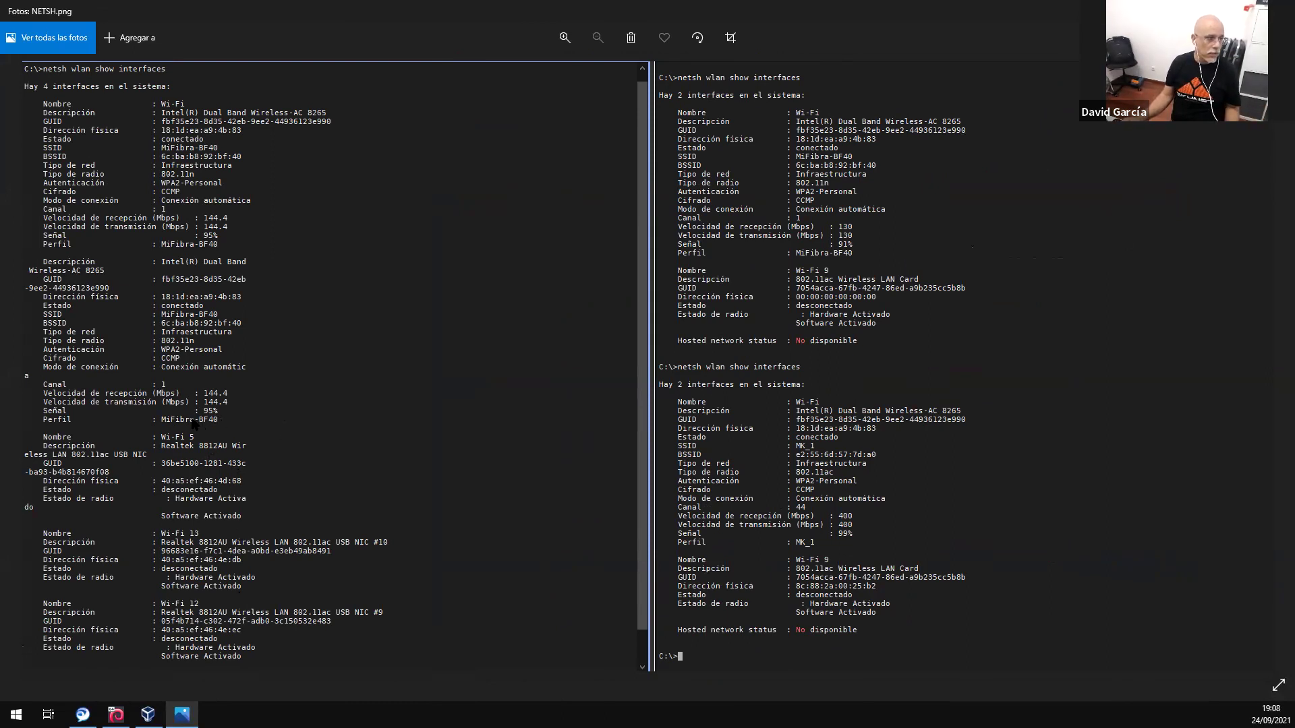
{"action": "scroll", "coordinate": [160, 519], "scroll_direction": "up", "scroll_amount": 2}
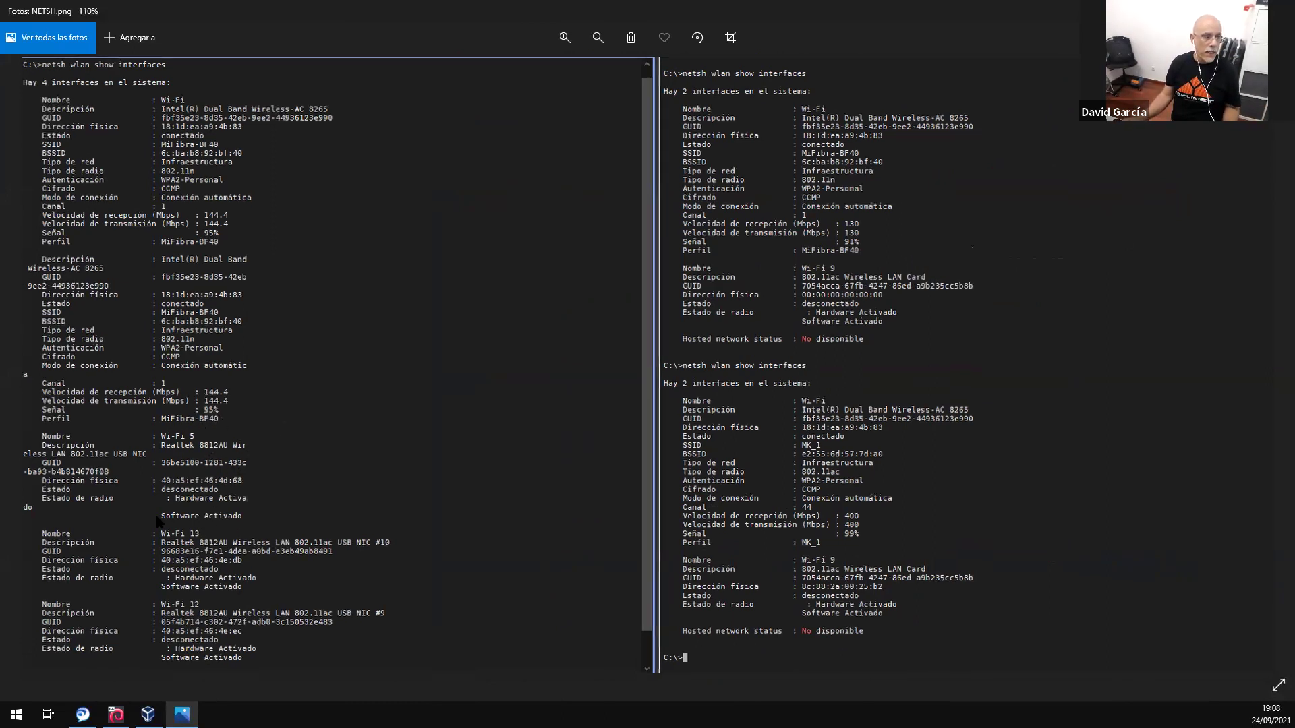
{"action": "scroll", "coordinate": [194, 493], "scroll_direction": "down", "scroll_amount": 3}
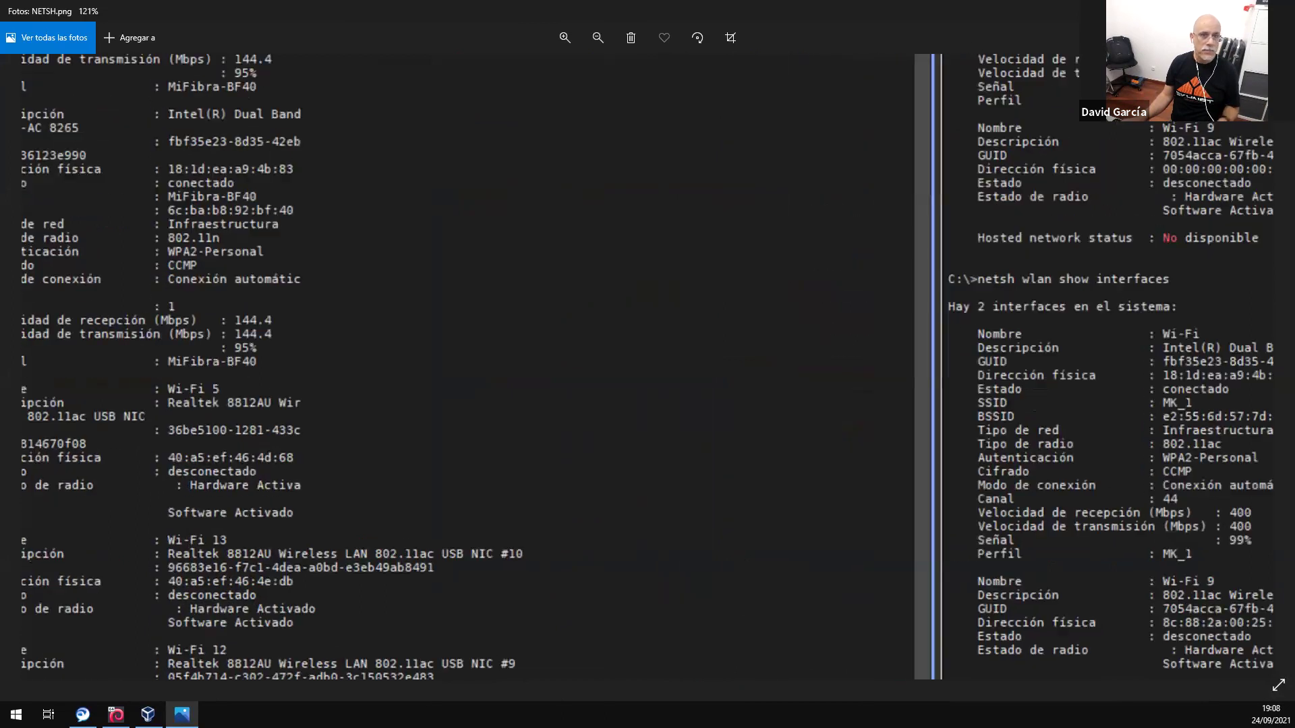
{"action": "key", "text": "alt+F4"}
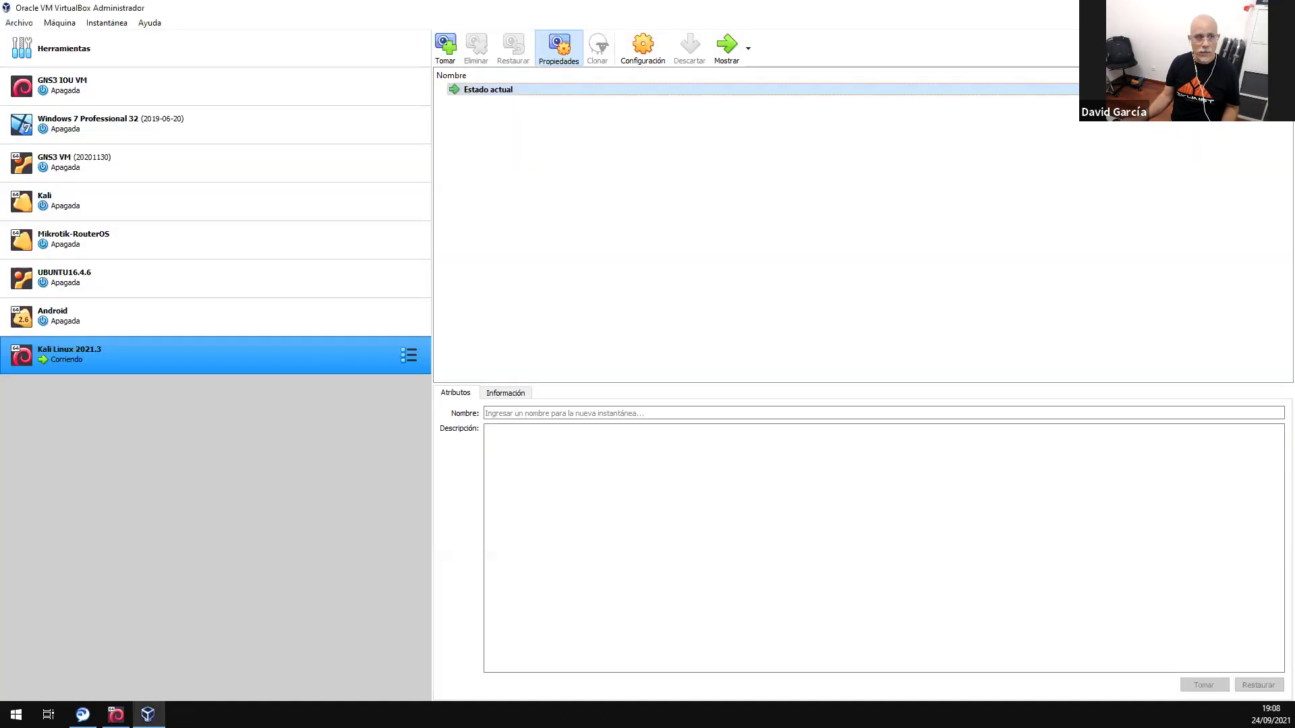
{"action": "left_click", "coordinate": [649, 54]}
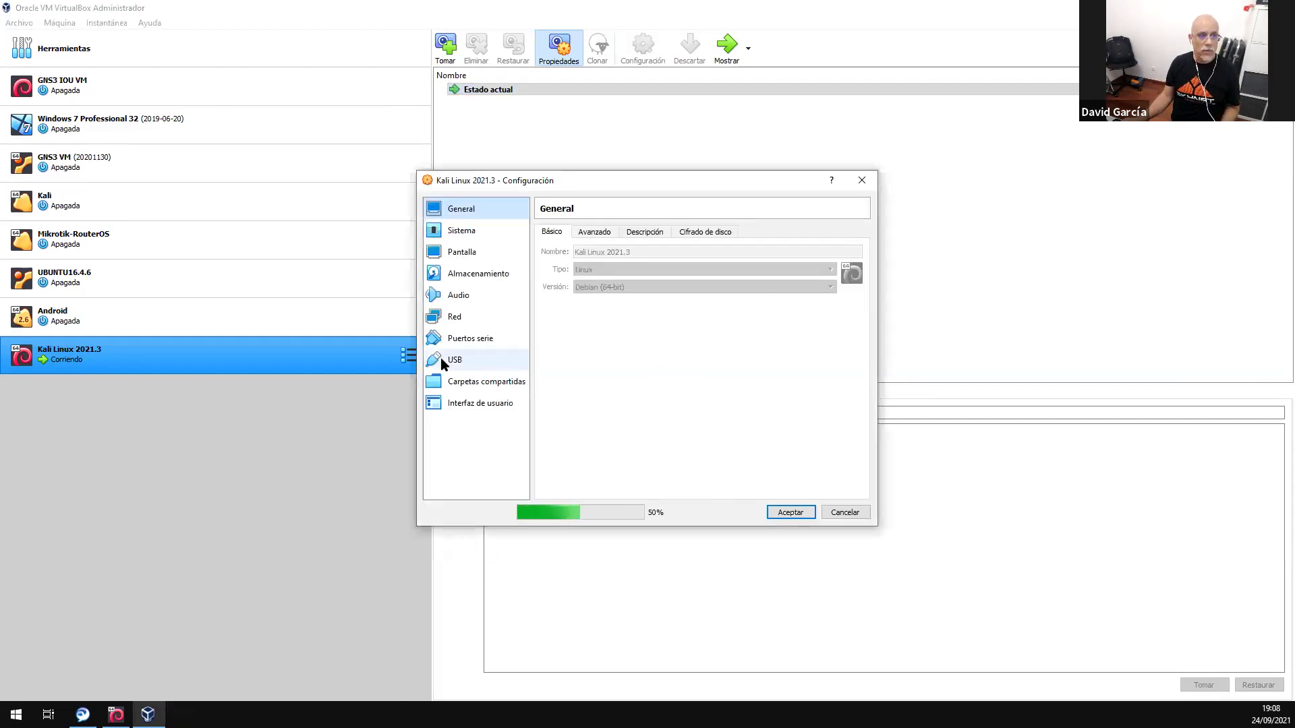
{"action": "left_click", "coordinate": [445, 359]}
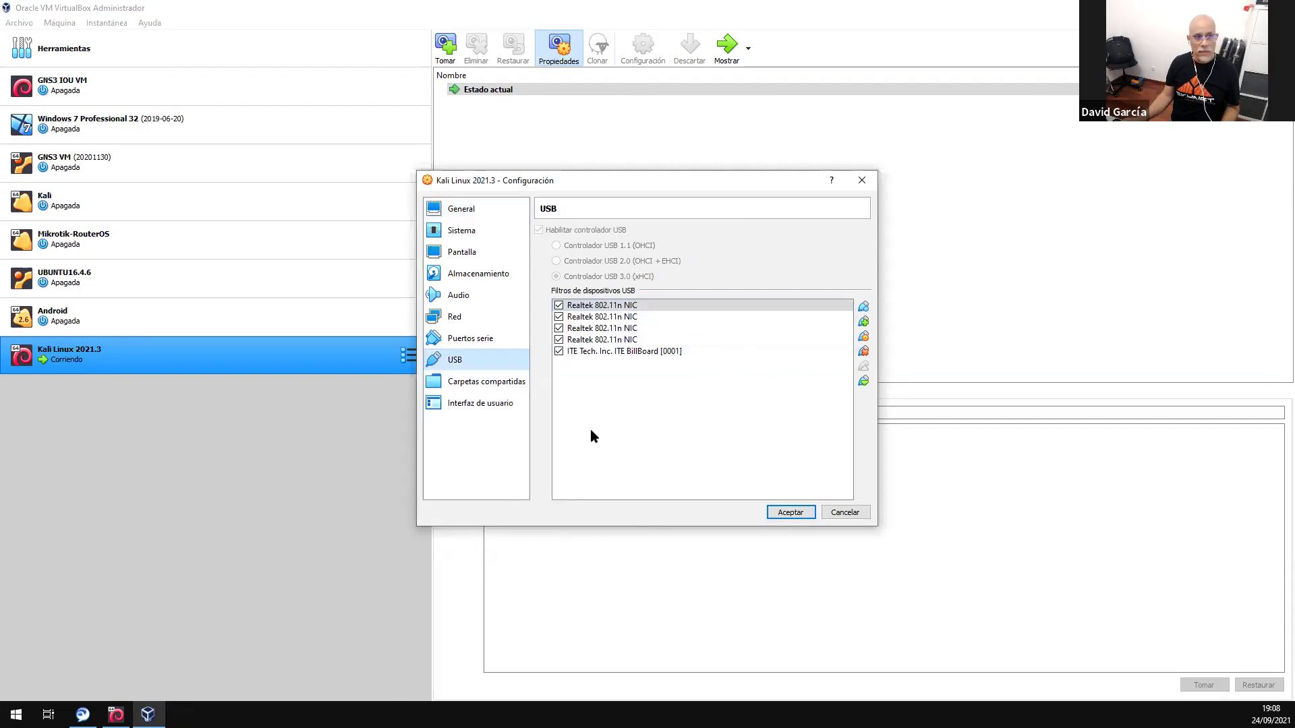
{"action": "left_click", "coordinate": [866, 324]}
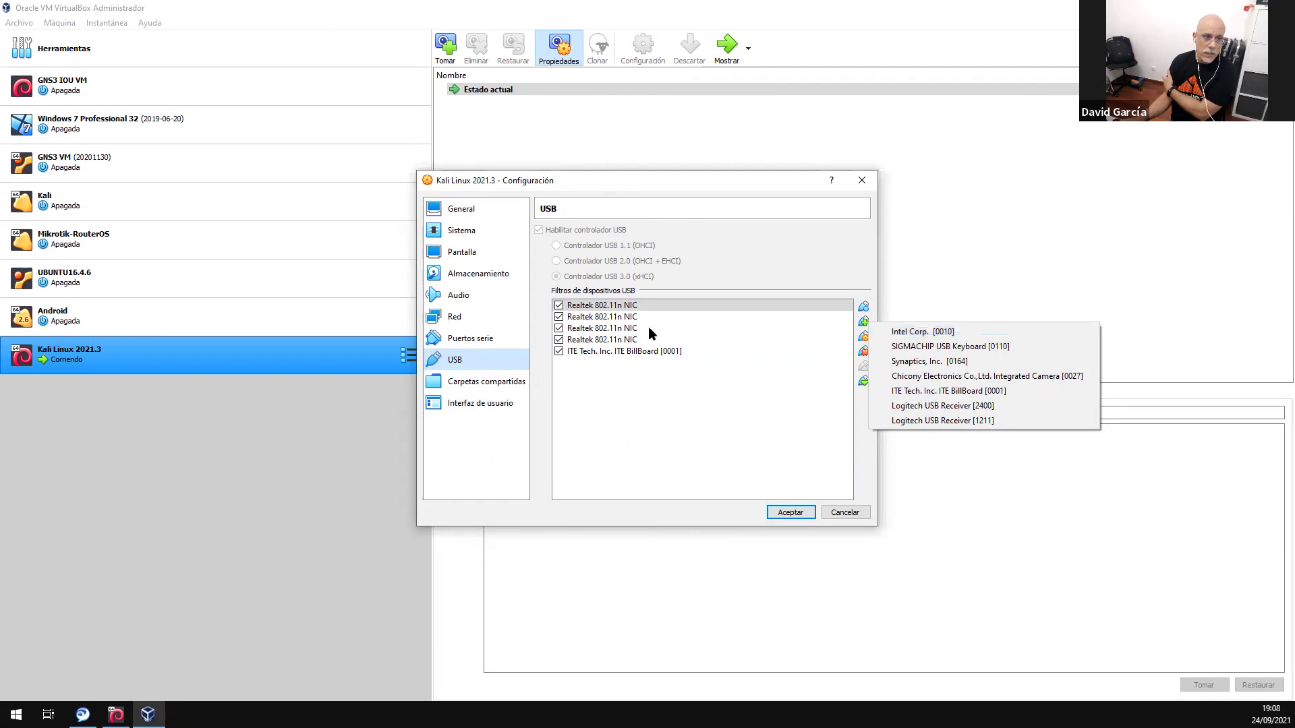
{"action": "left_click", "coordinate": [851, 512]}
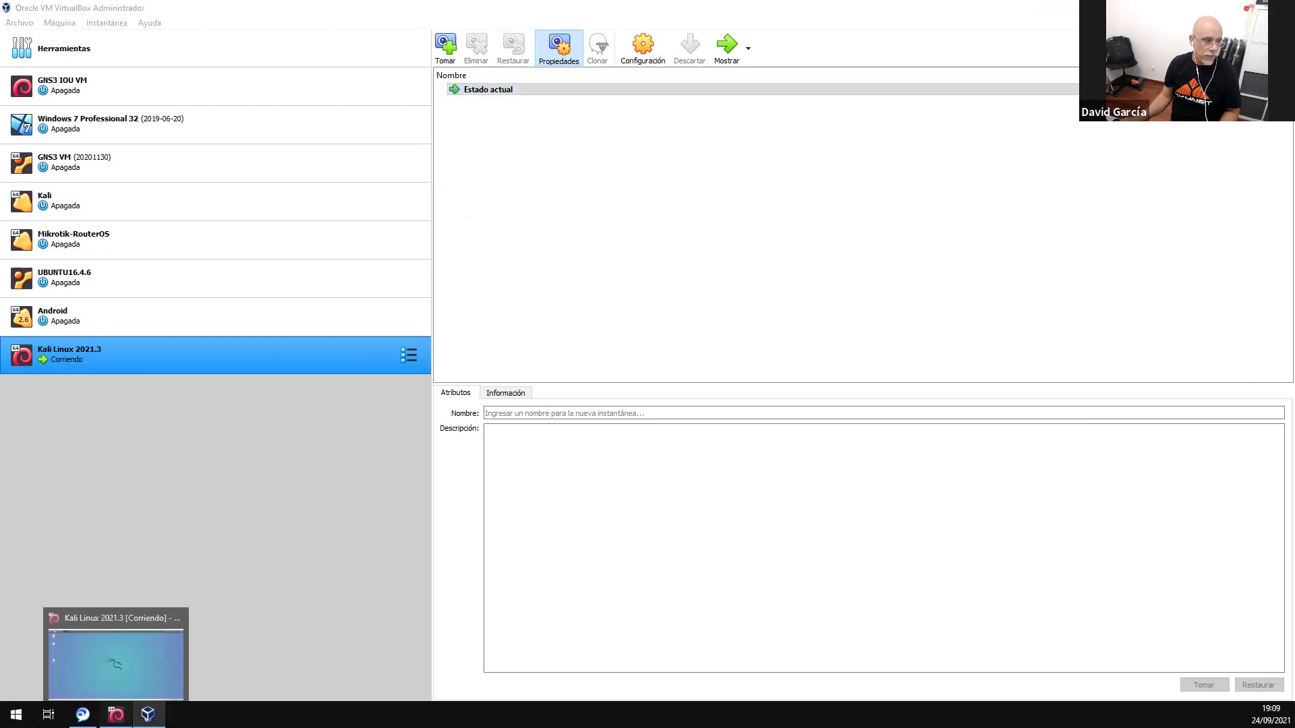
- Bring the Kali VM forward and open a new Terminator window
{"action": "left_click", "coordinate": [116, 714]}
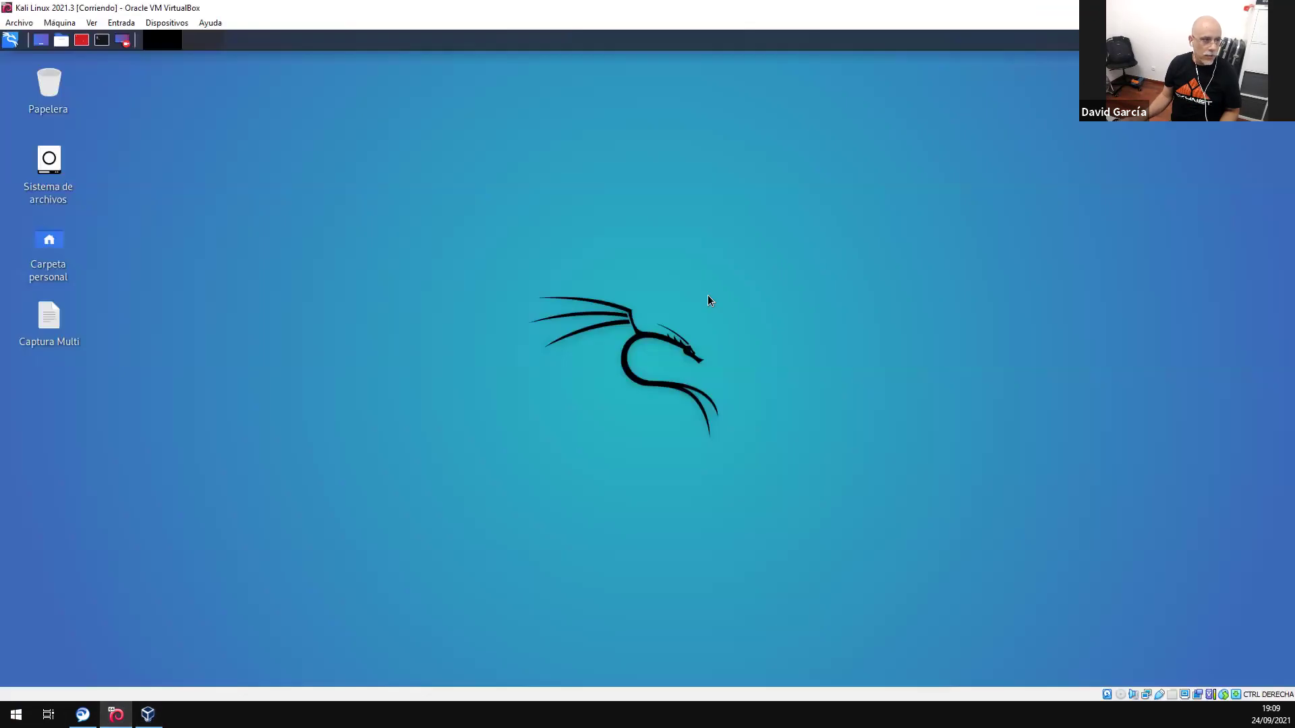
{"action": "left_click", "coordinate": [82, 40]}
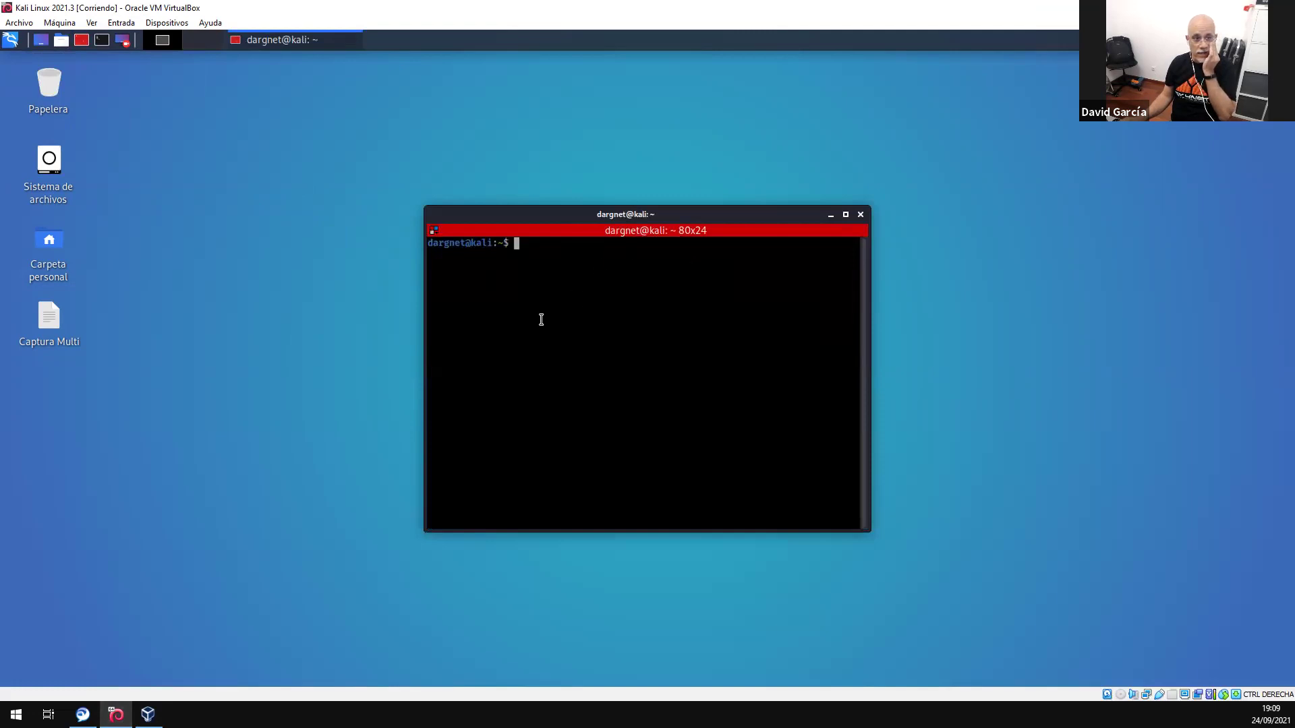
{"action": "mouse_move", "coordinate": [560, 216]}
{"action": "left_mouse_down"}
{"action": "mouse_move", "coordinate": [583, 210]}
{"action": "mouse_move", "coordinate": [551, 208]}
{"action": "left_mouse_up"}
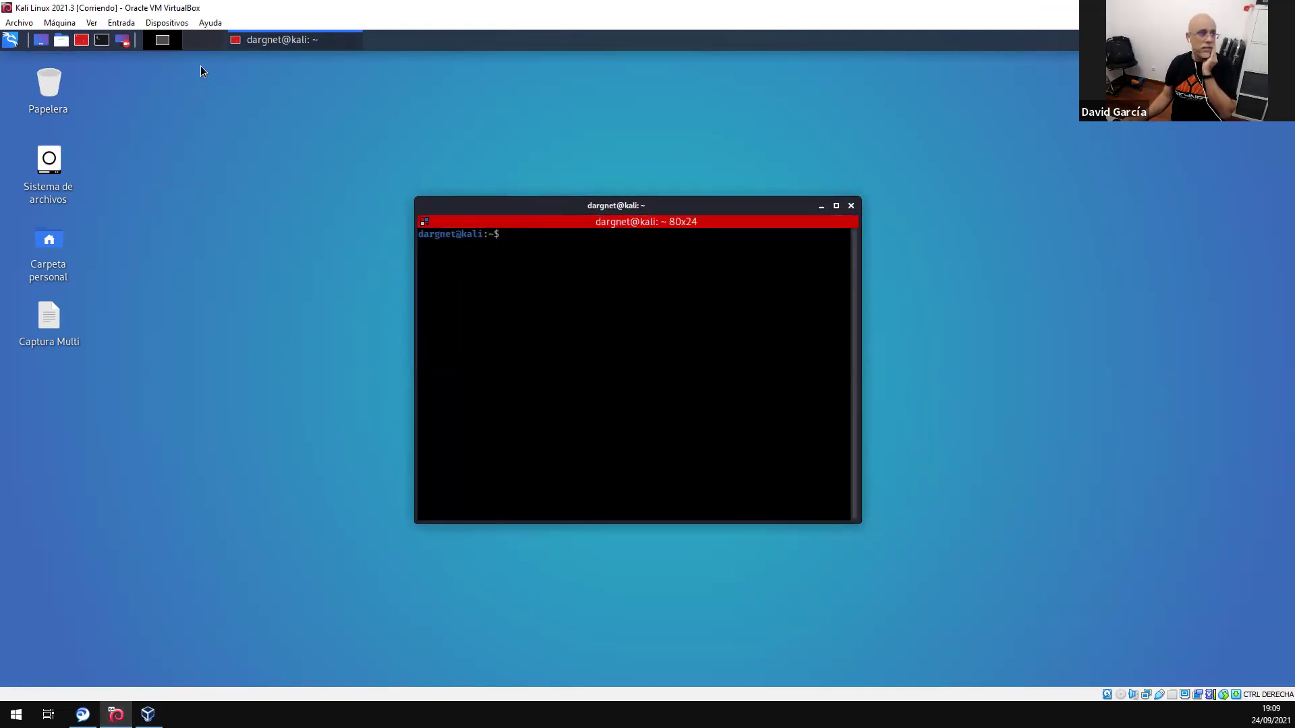
- Split the terminal horizontally, then split the top pane vertically, giving three panes
{"action": "right_click", "coordinate": [561, 266]}
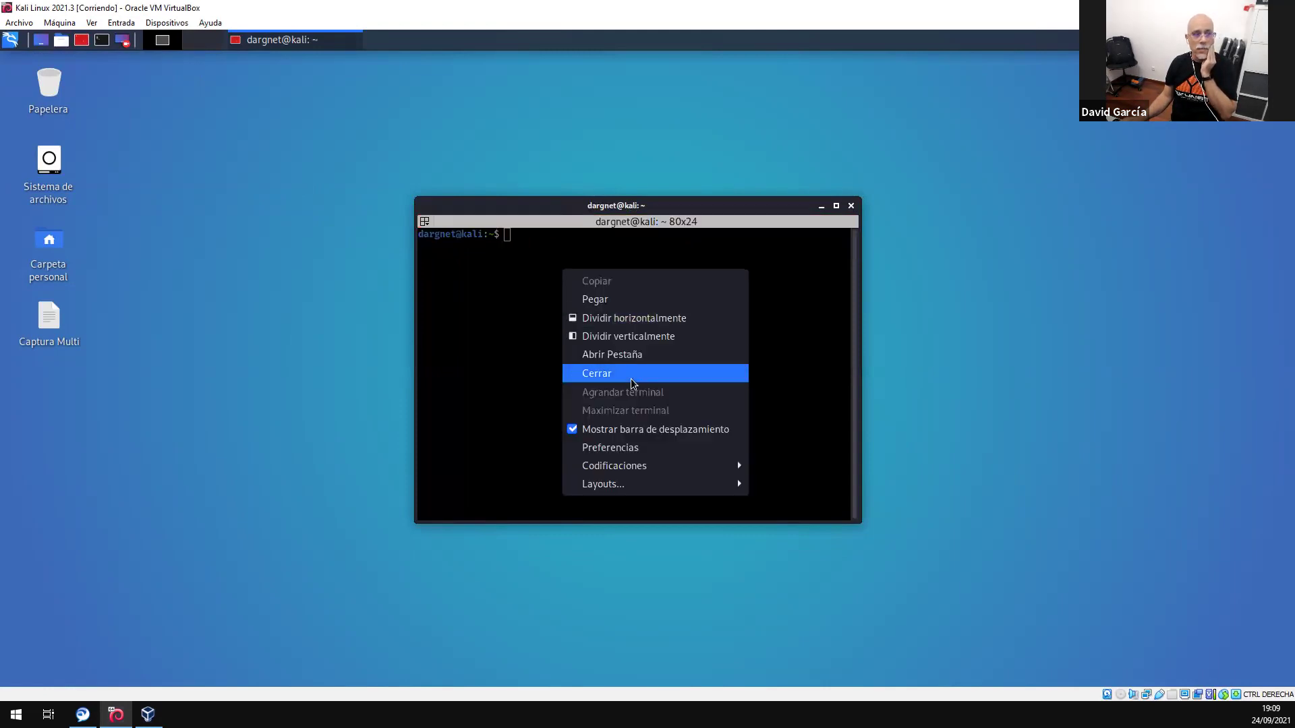
{"action": "left_click", "coordinate": [642, 320]}
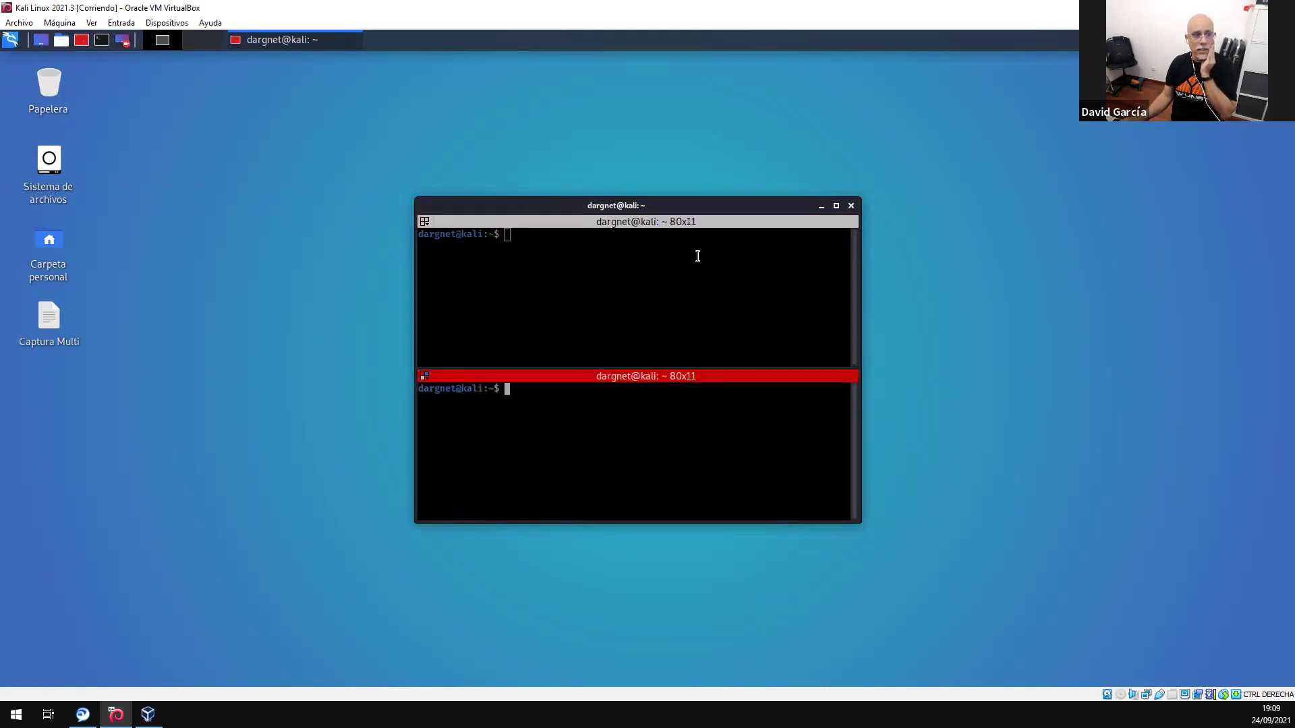
{"action": "right_click", "coordinate": [599, 287]}
{"action": "left_click", "coordinate": [656, 355]}
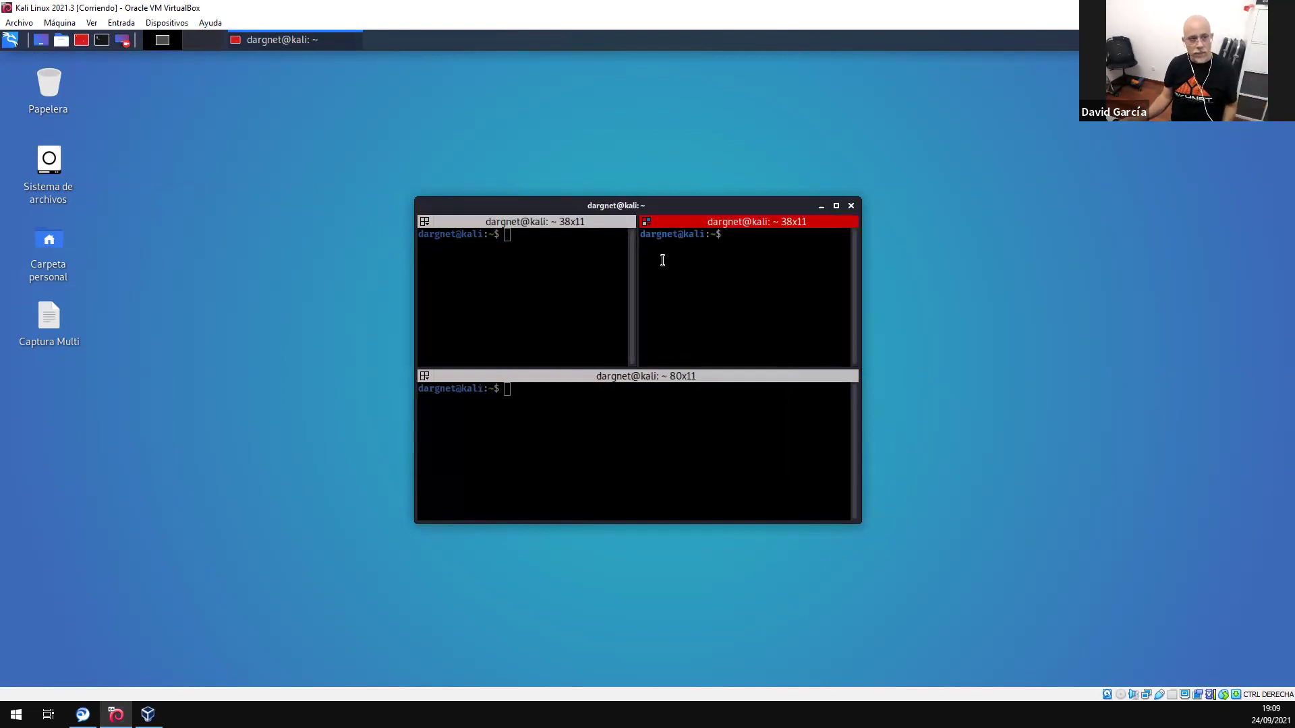
- Enable Difundir todo broadcasting and maximize the Terminator window
{"action": "left_click", "coordinate": [424, 220]}
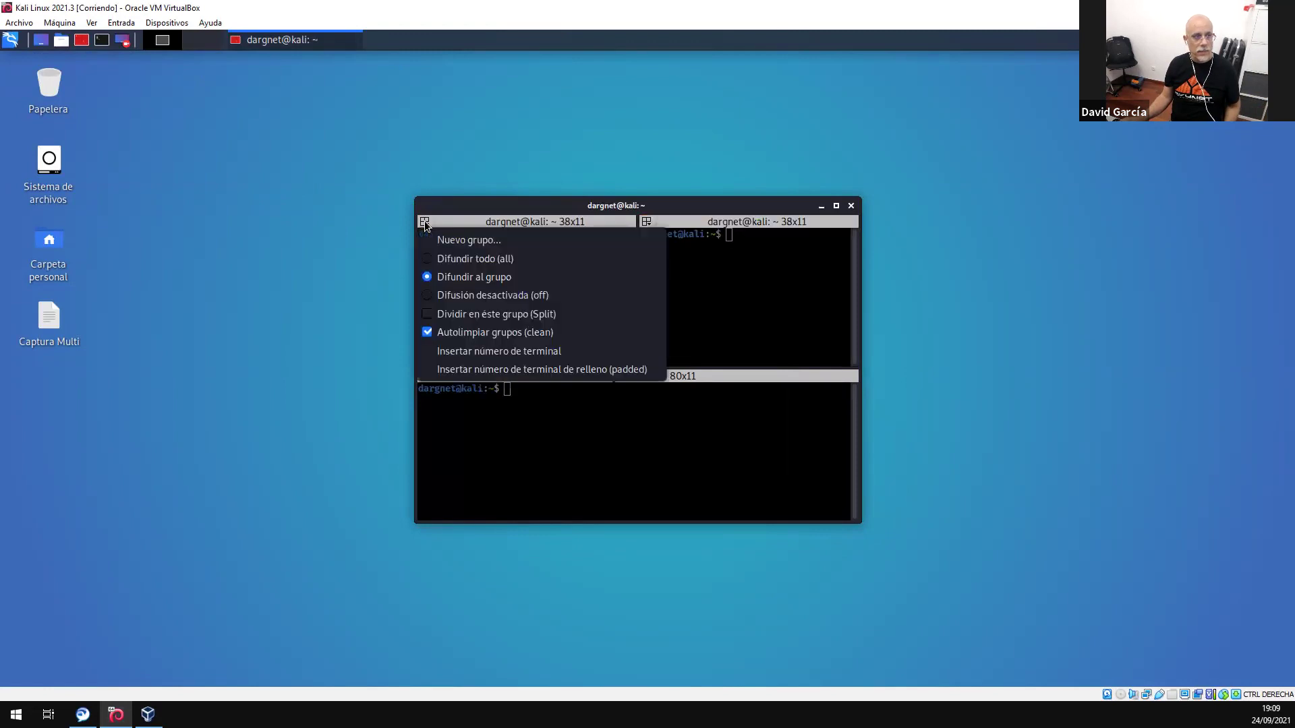
{"action": "left_click", "coordinate": [459, 262]}
{"action": "left_click", "coordinate": [837, 207]}
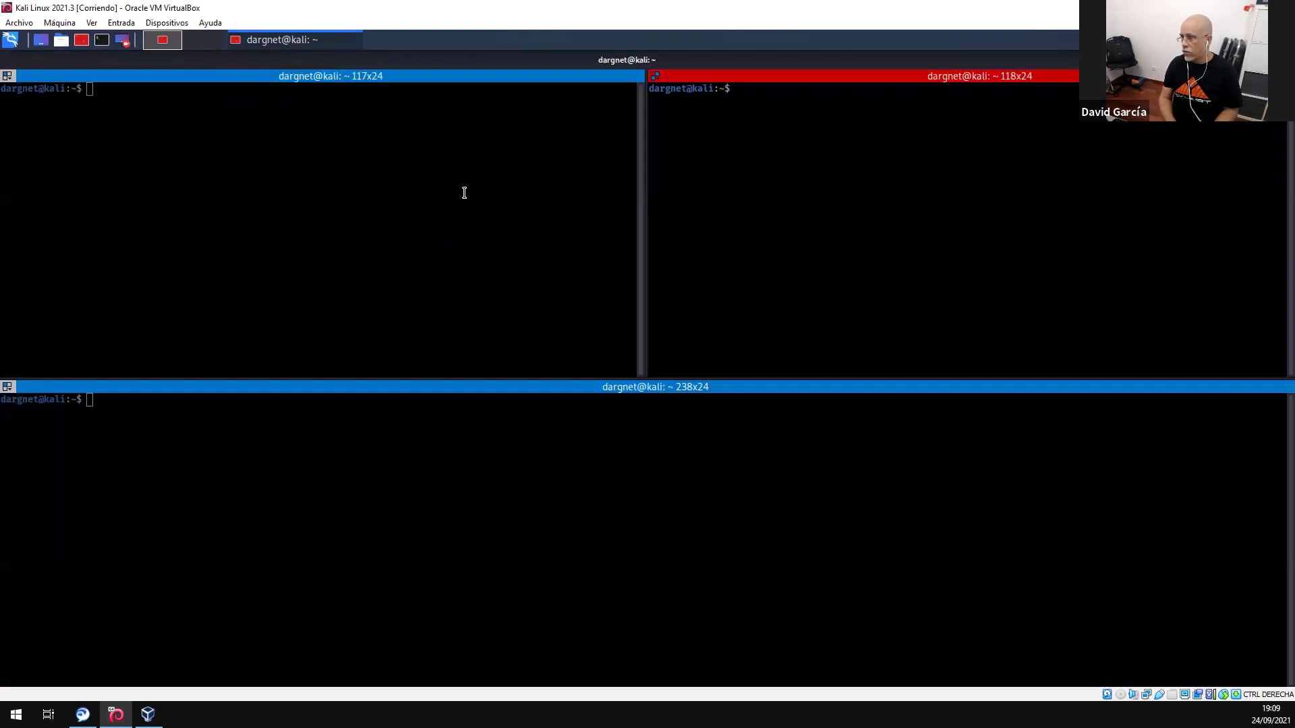
- Run sudo su with the password in all three panes through broadcast
{"action": "type", "text": "sudo su"}
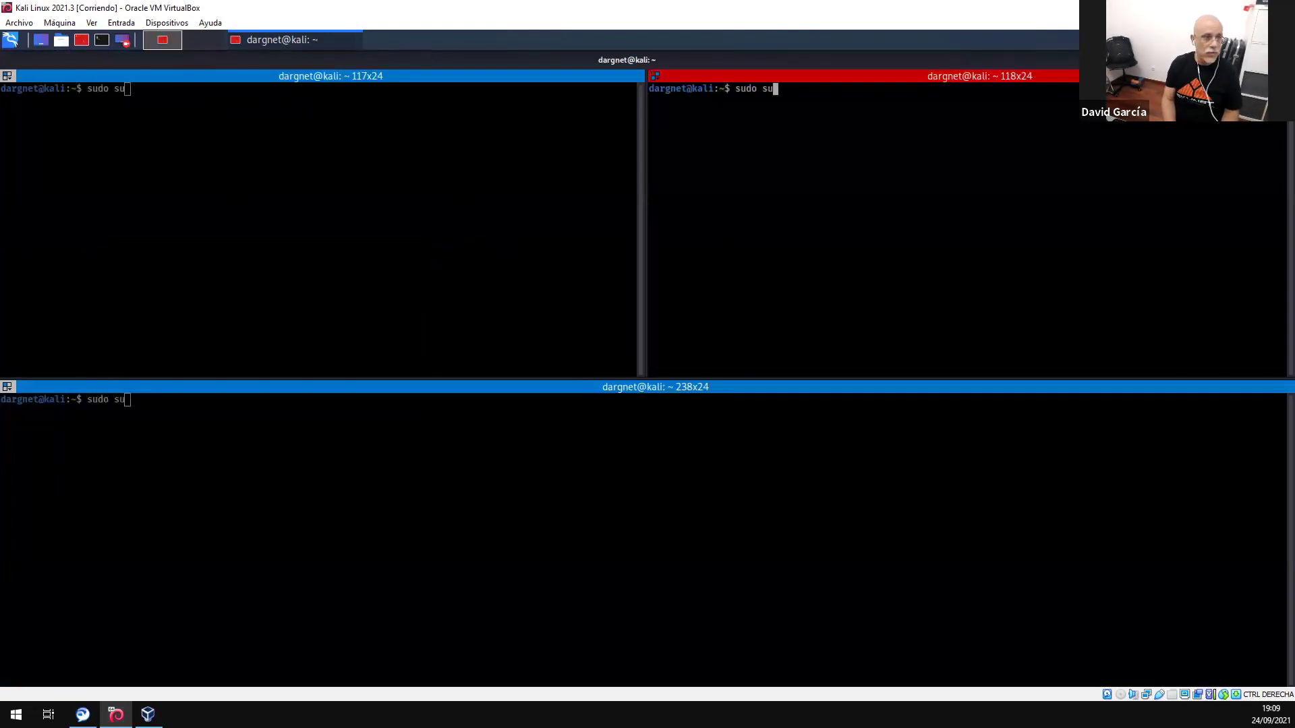
{"action": "key", "text": "Return"}
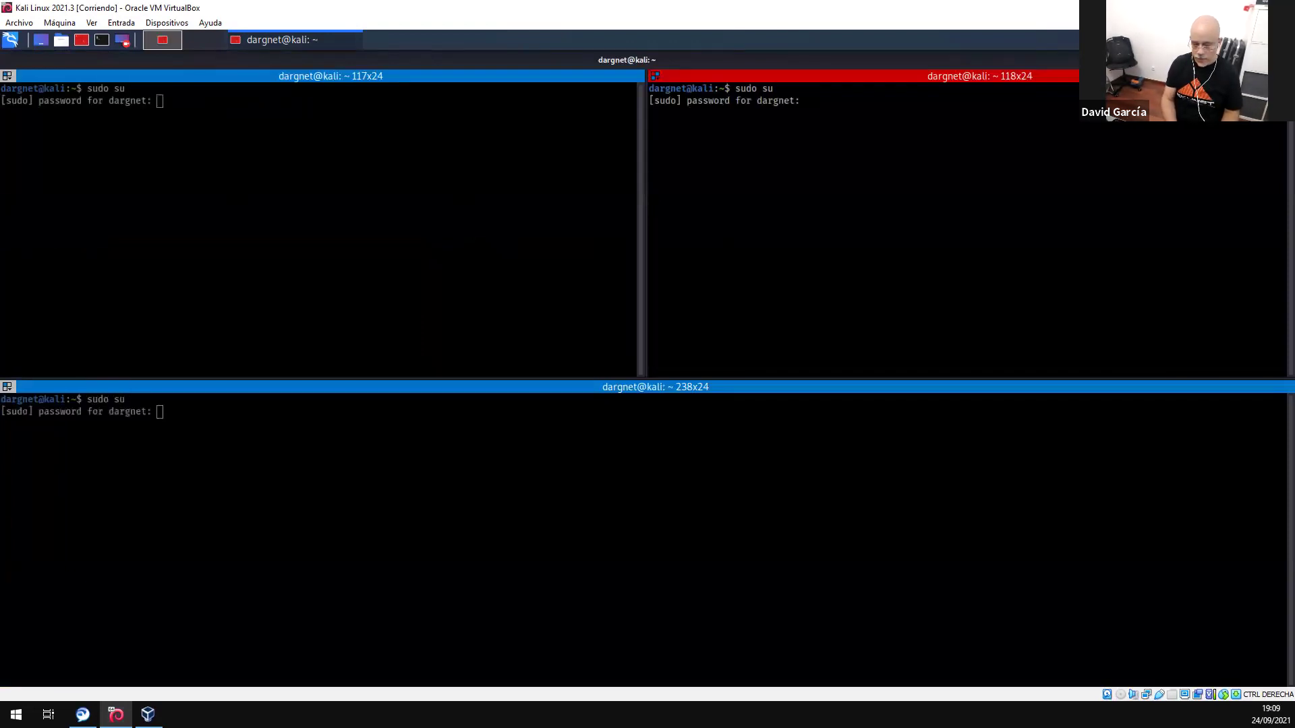
{"action": "key", "text": "Return"}
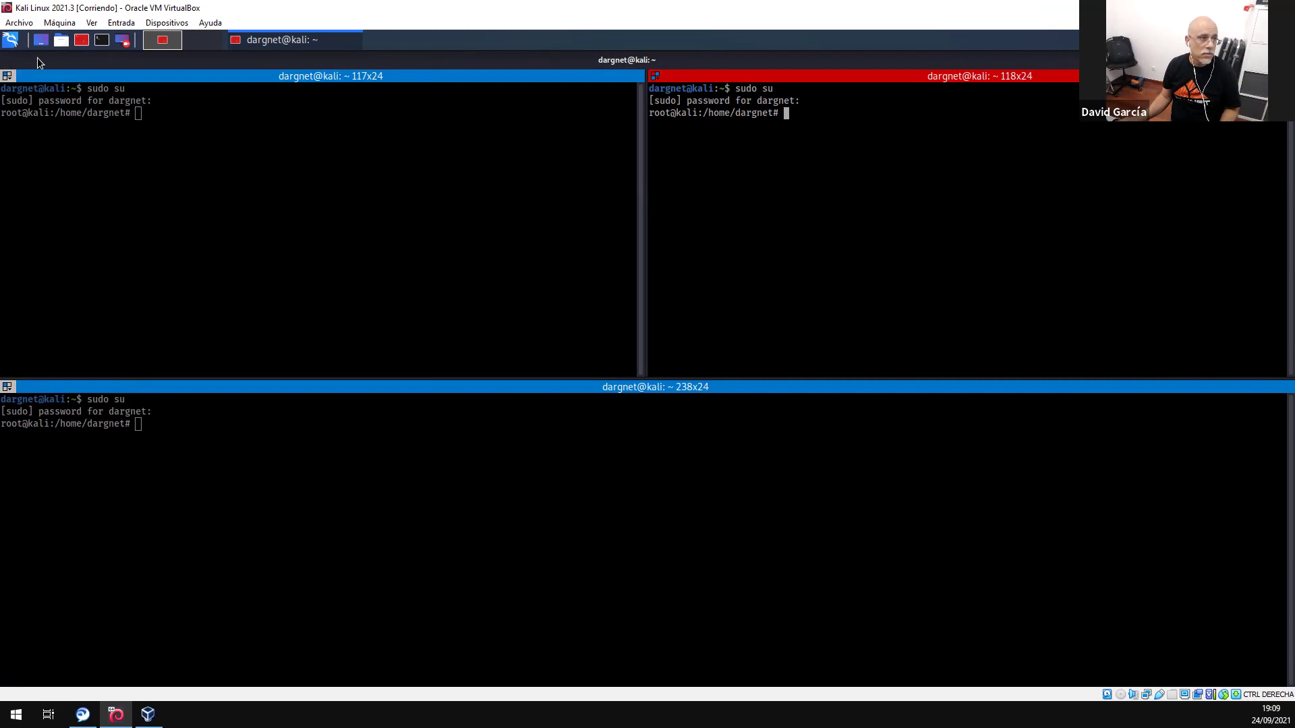
- Try the group and all-pane broadcast modes, then set Difusión desactivada
{"action": "left_click", "coordinate": [6, 76]}
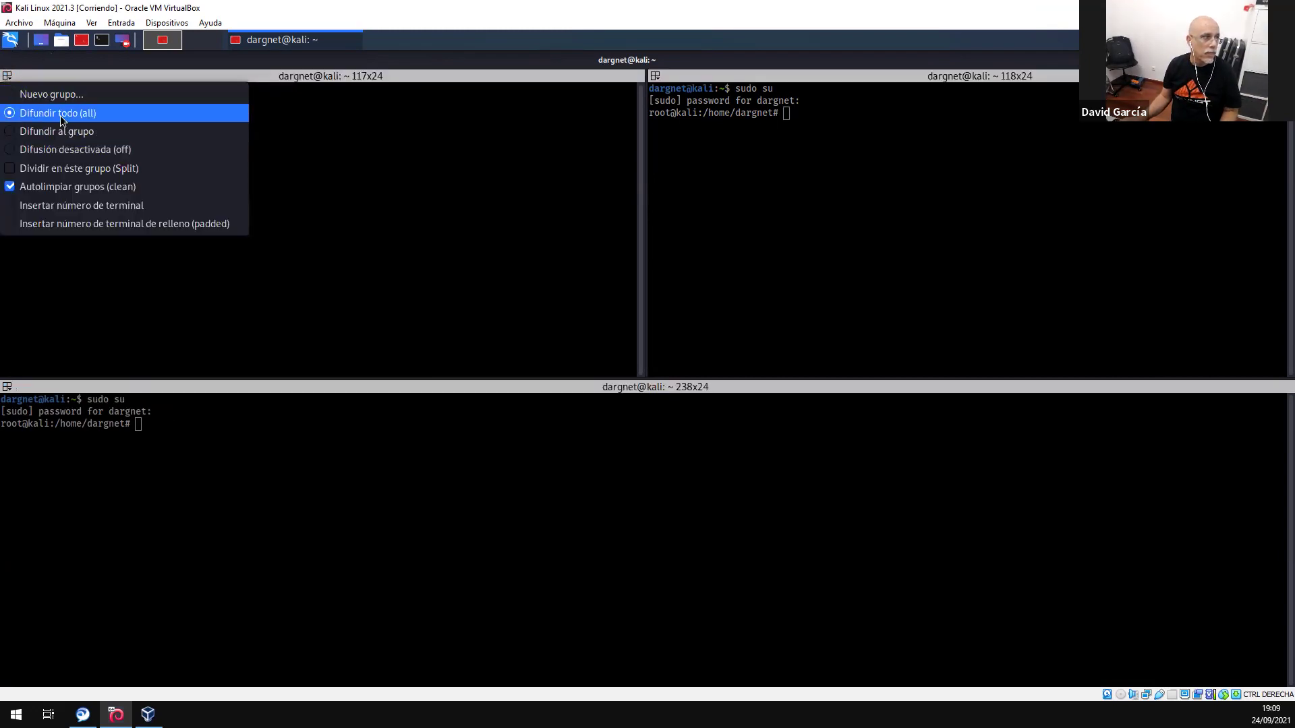
{"action": "left_click", "coordinate": [56, 130]}
{"action": "left_click", "coordinate": [174, 431]}
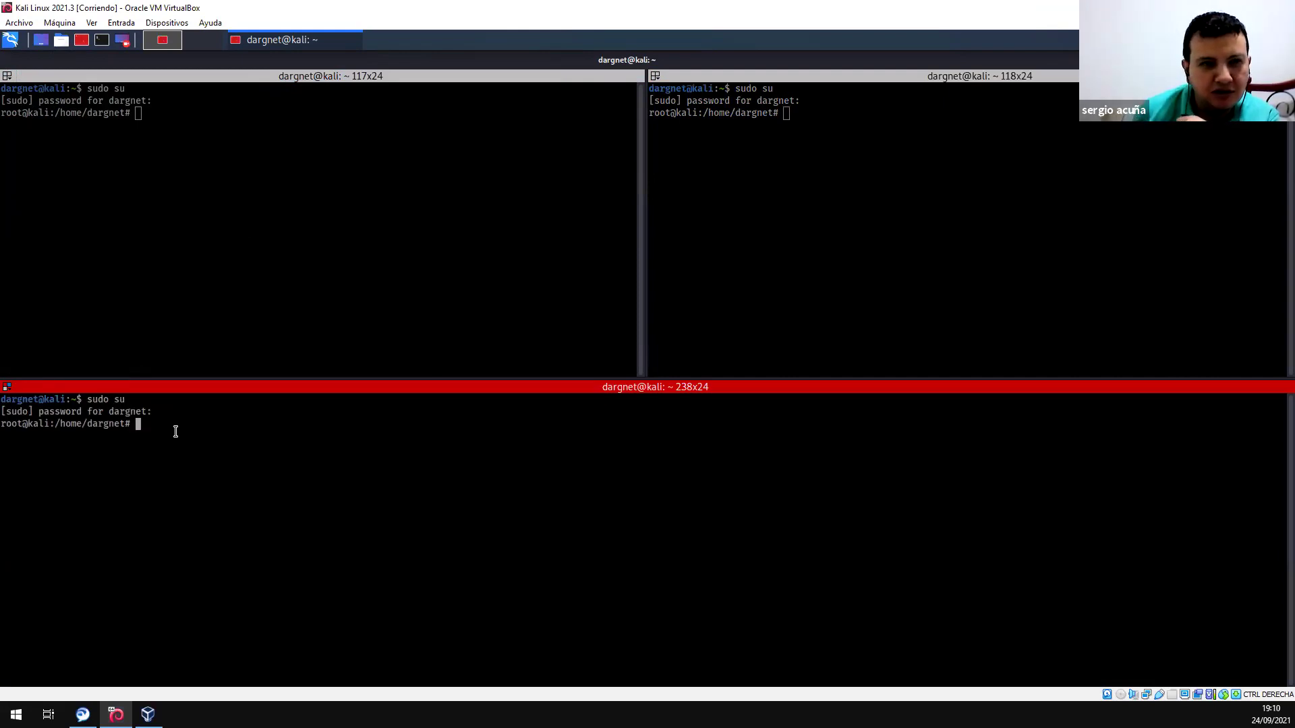
{"action": "left_click", "coordinate": [8, 387]}
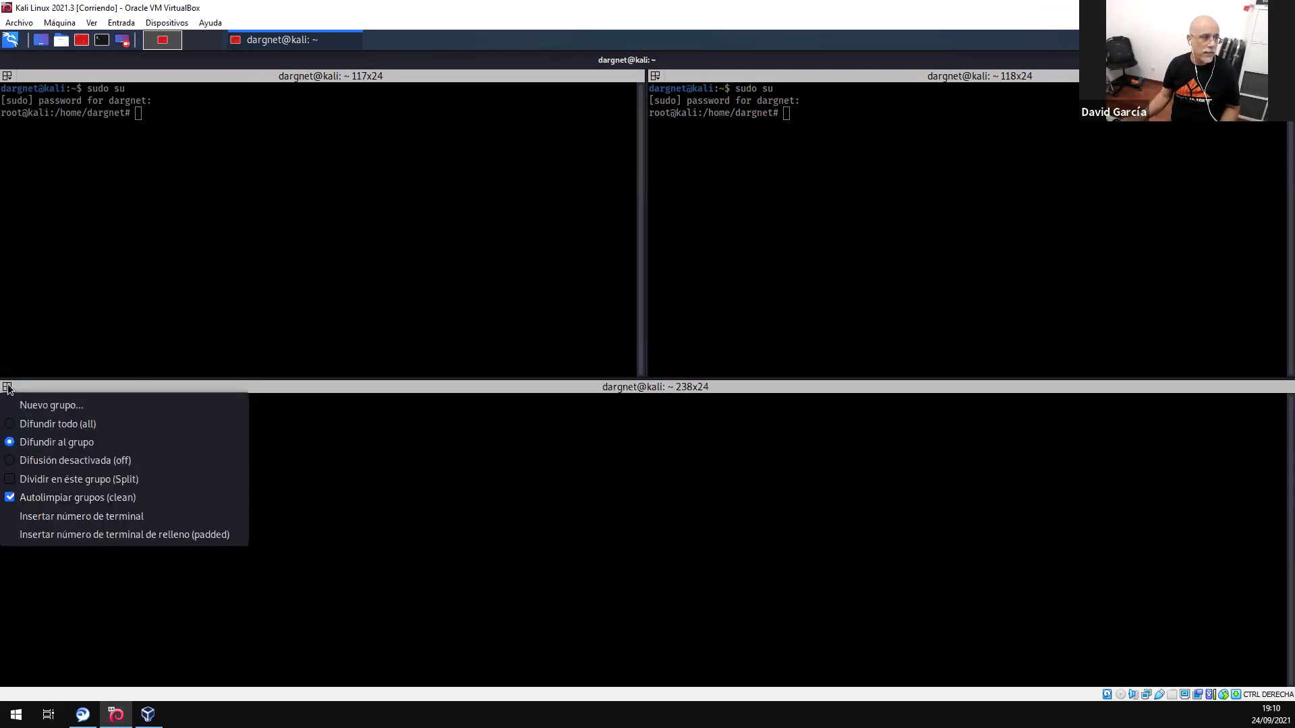
{"action": "left_click", "coordinate": [50, 424]}
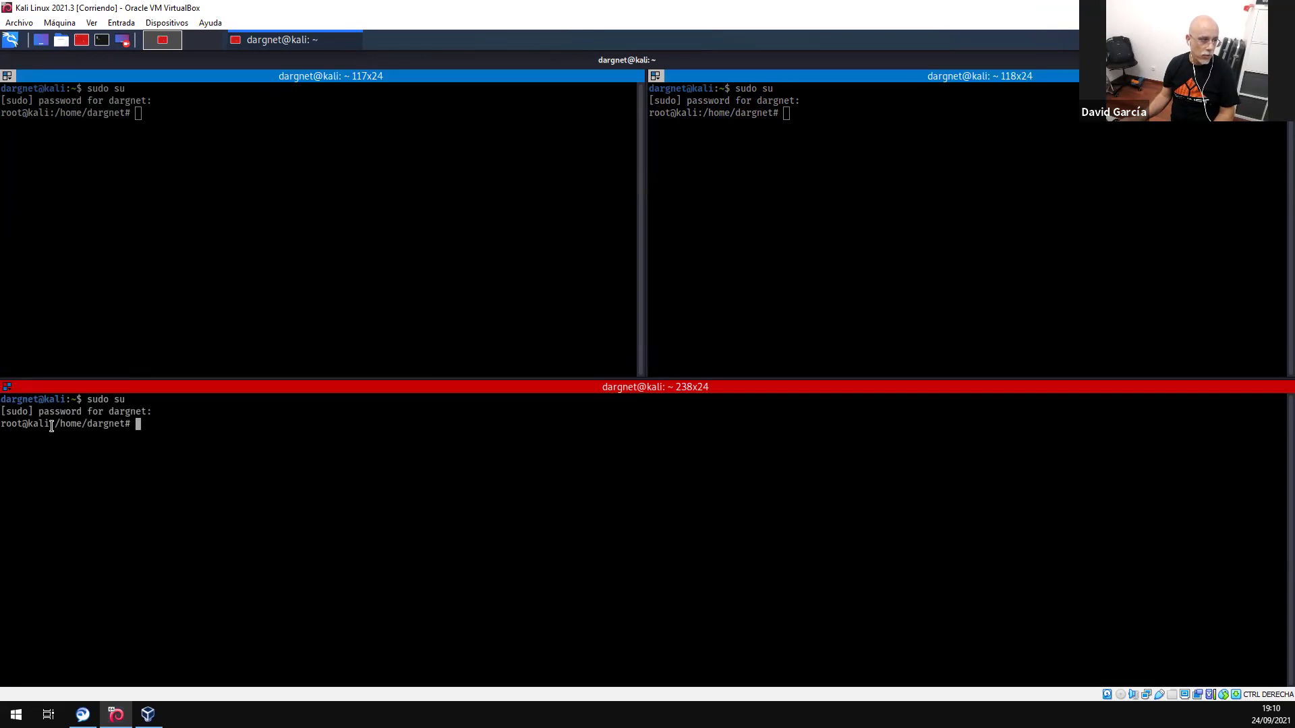
{"action": "left_click", "coordinate": [8, 388]}
{"action": "left_click", "coordinate": [51, 459]}
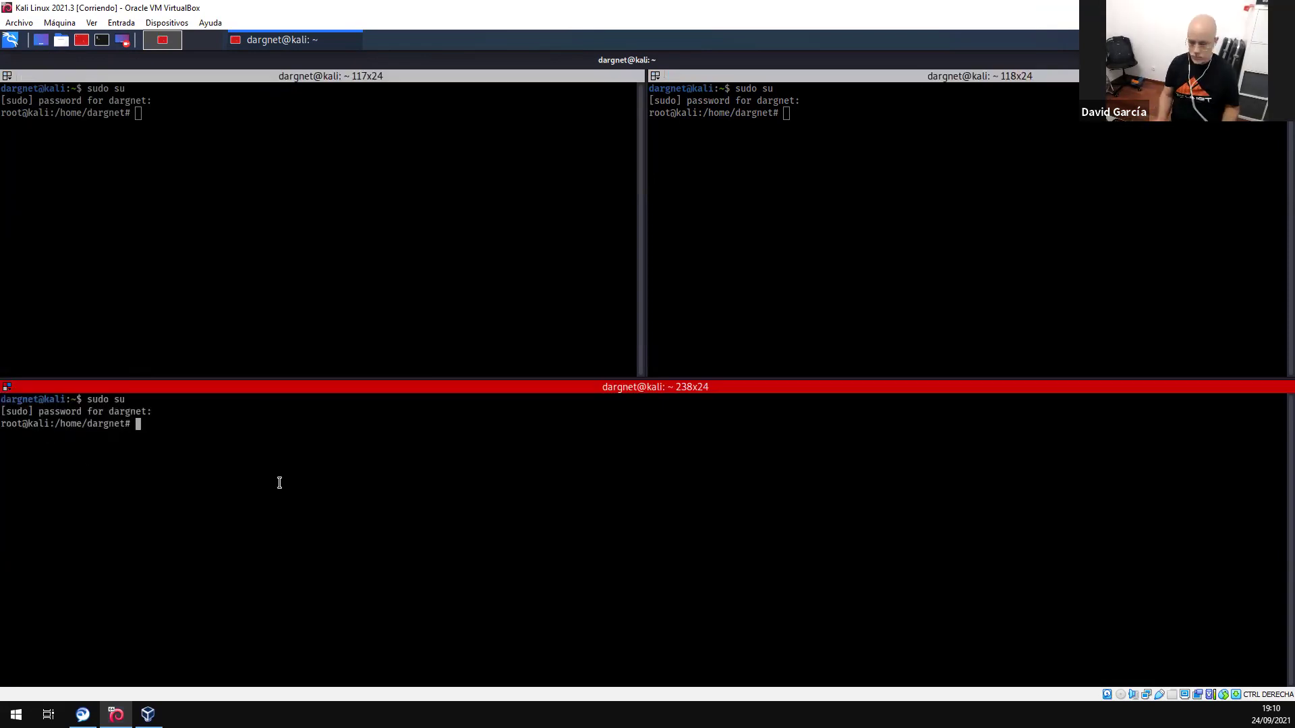
- Send a blank line to the bottom pane alone, then to all panes with broadcast on
{"action": "key", "text": "Return"}
{"action": "key", "text": "Return"}
{"action": "key", "text": "Return"}
{"action": "key", "text": "Return"}
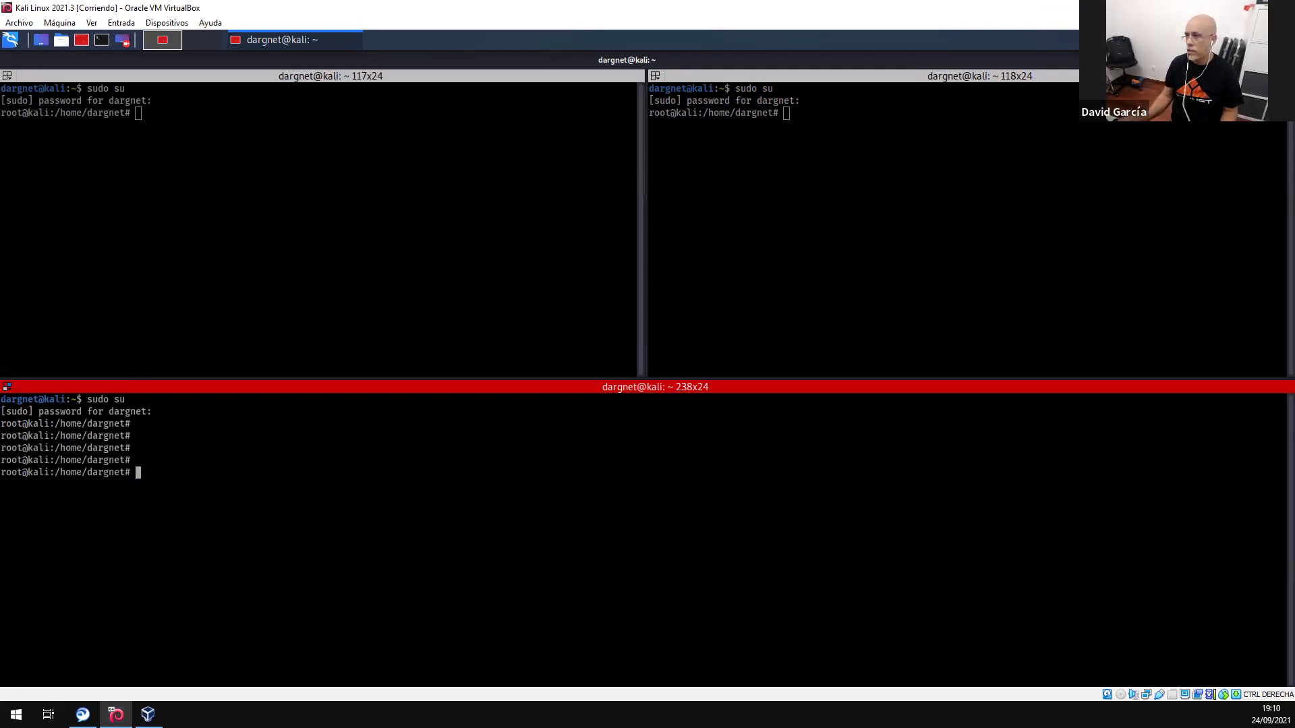
{"action": "left_click", "coordinate": [8, 388]}
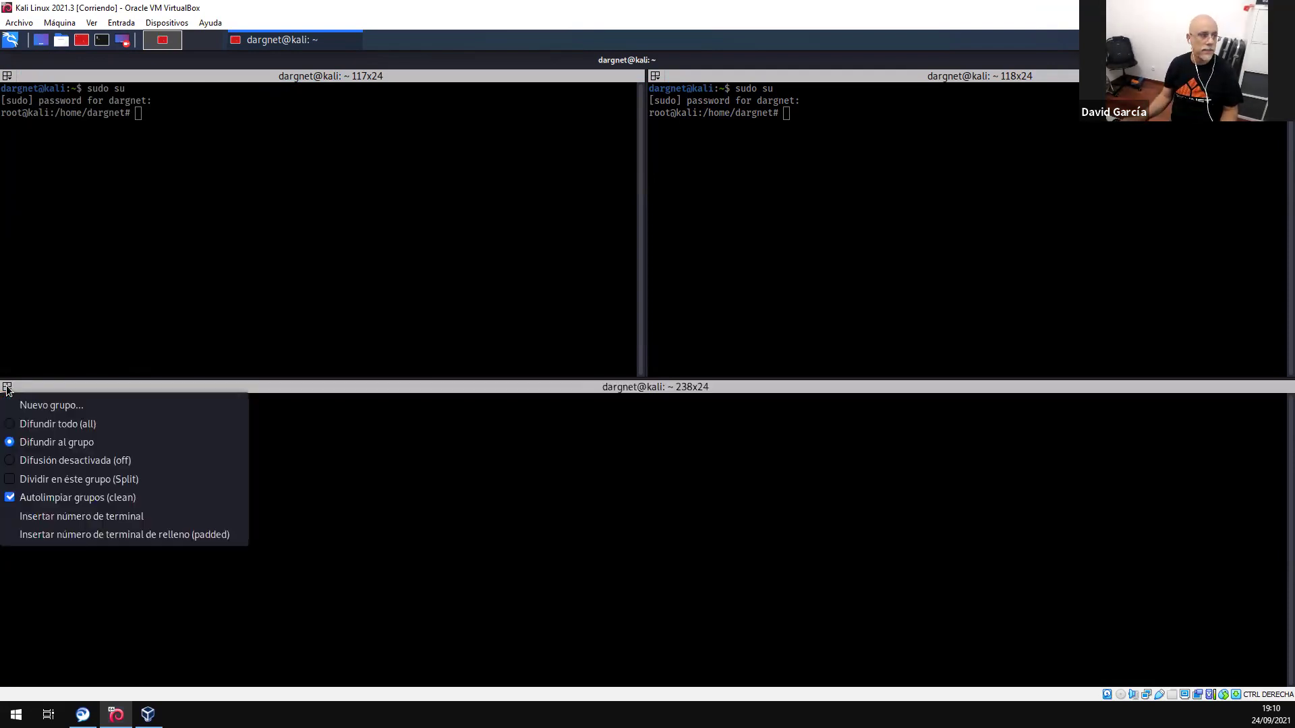
{"action": "left_click", "coordinate": [38, 424]}
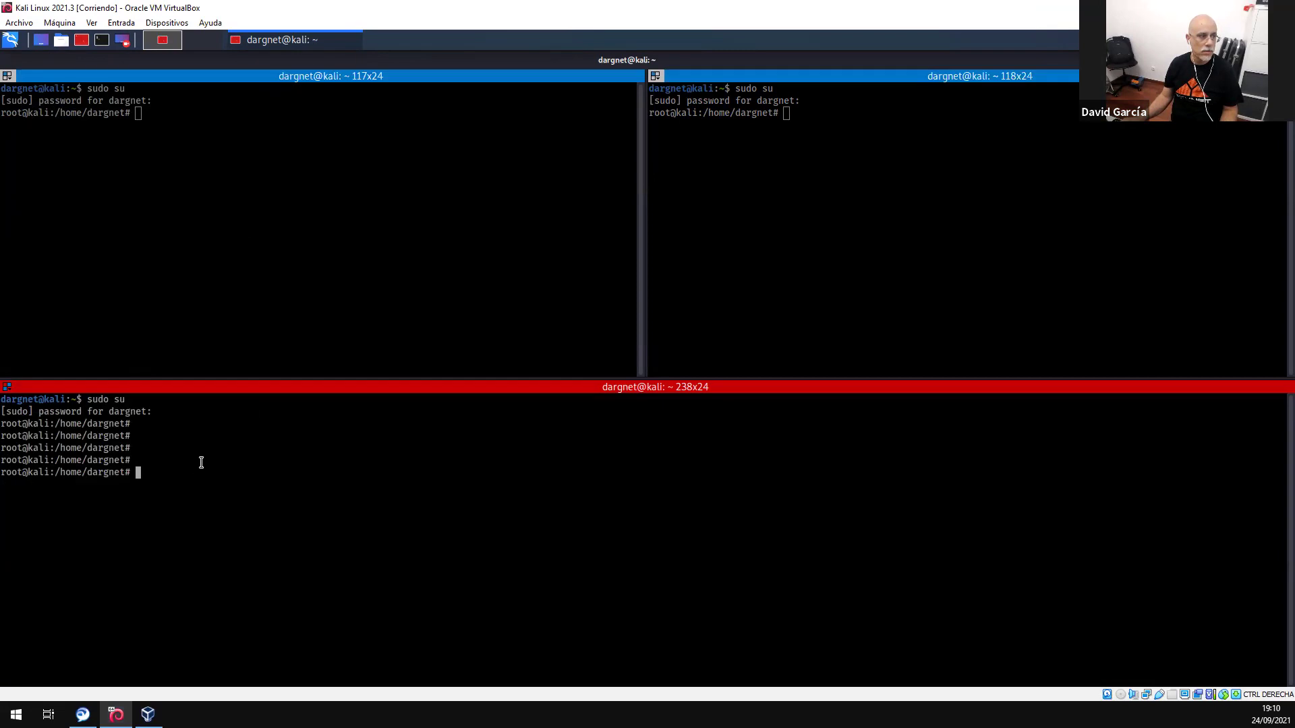
{"action": "key", "text": "Return"}
{"action": "key", "text": "Return"}
{"action": "key", "text": "Return"}
{"action": "key", "text": "Return"}
{"action": "key", "text": "Return"}
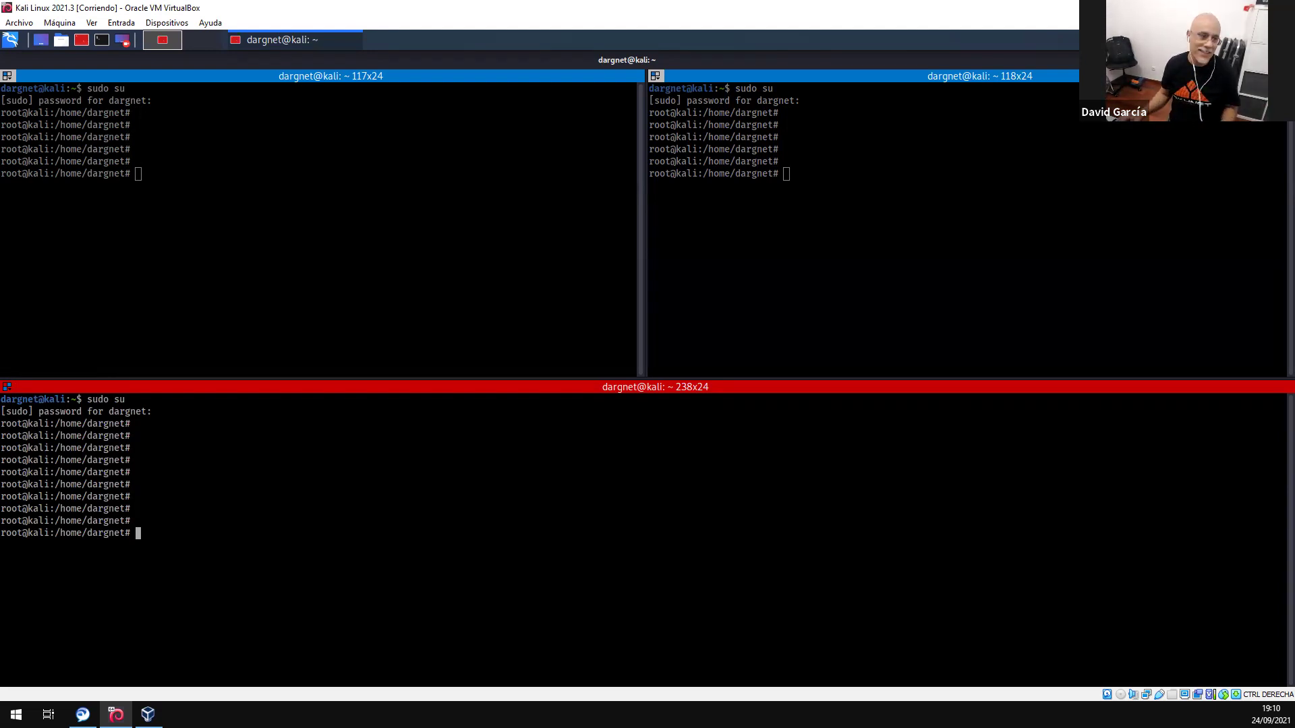
- Turn broadcasting off for all panes and return to the VirtualBox Manager
{"action": "left_click", "coordinate": [7, 77]}
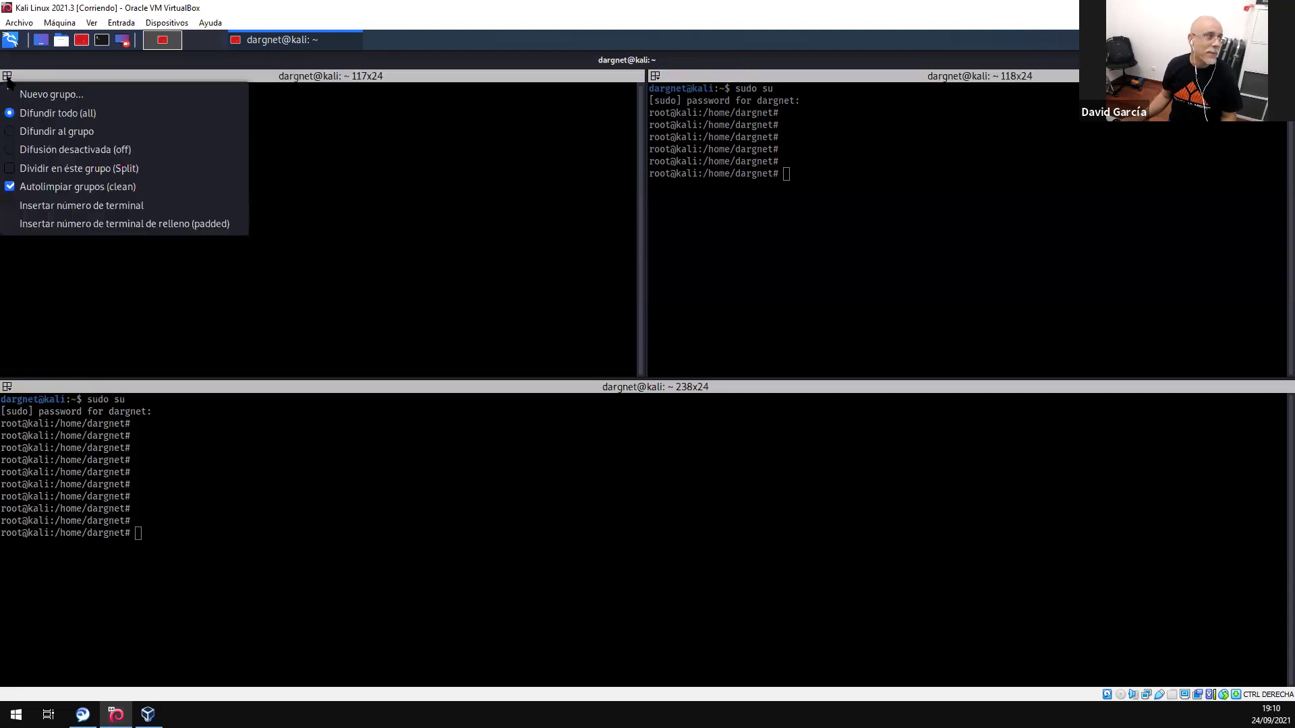
{"action": "left_click", "coordinate": [44, 145]}
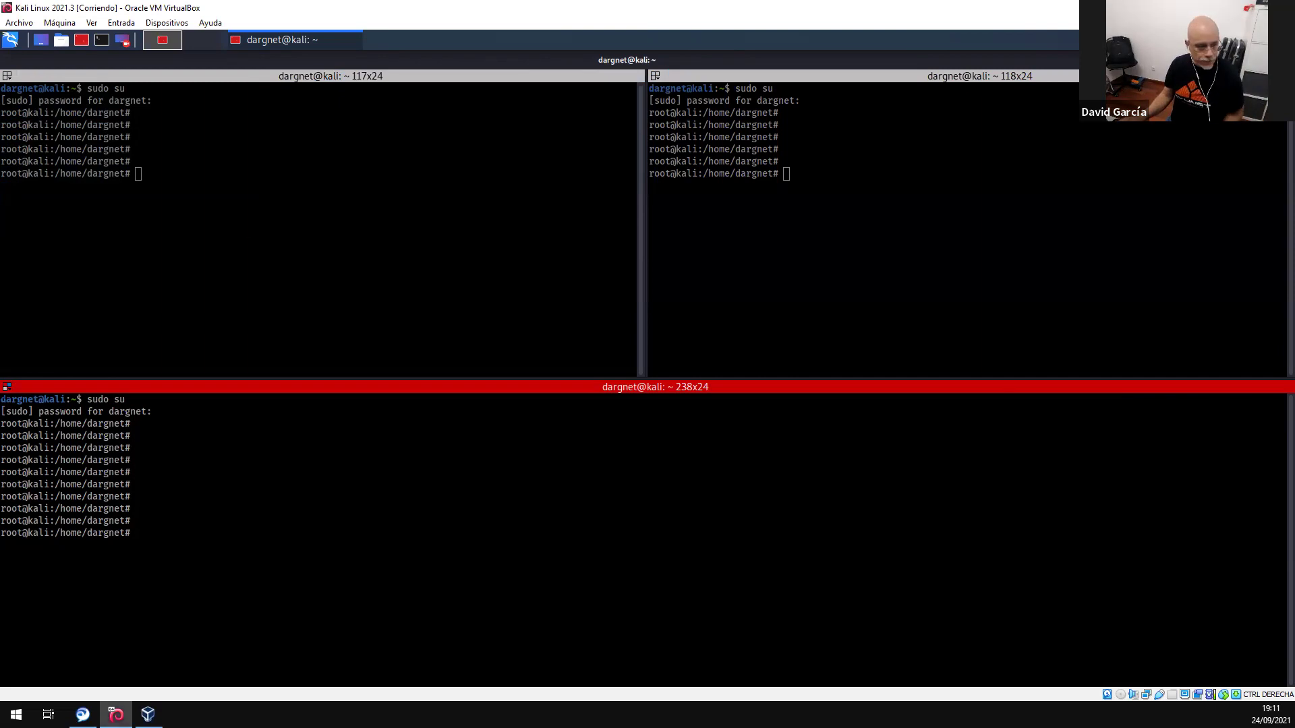
{"action": "left_click", "coordinate": [147, 715]}
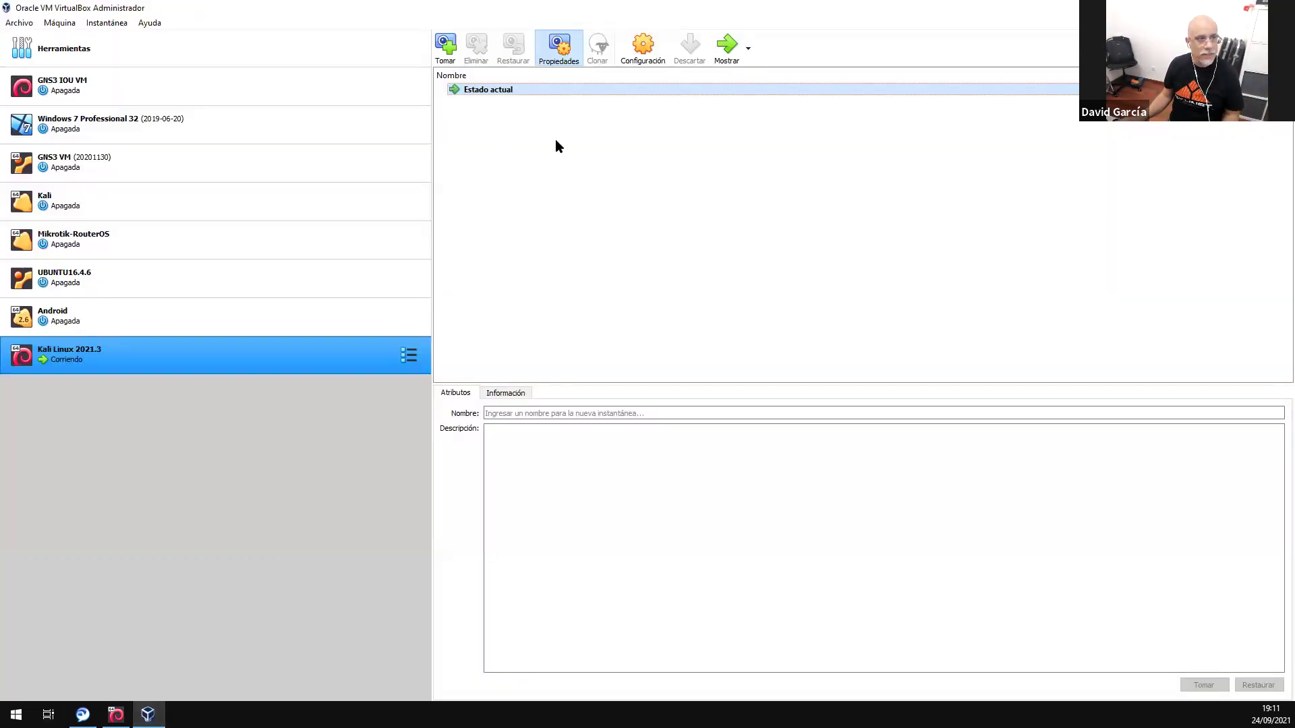
- Open the Kali Linux 2021.3 machine's Configuración dialog on the USB page
{"action": "left_click", "coordinate": [643, 46]}
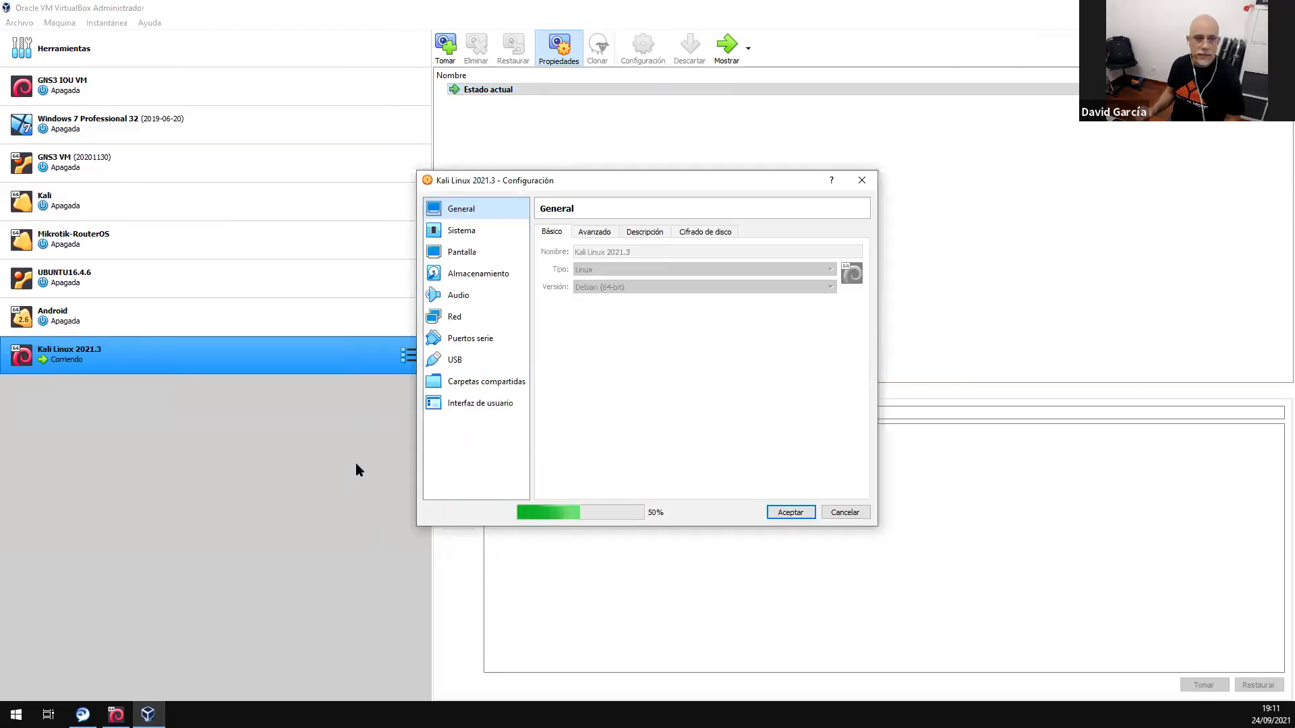
{"action": "left_click", "coordinate": [497, 360]}
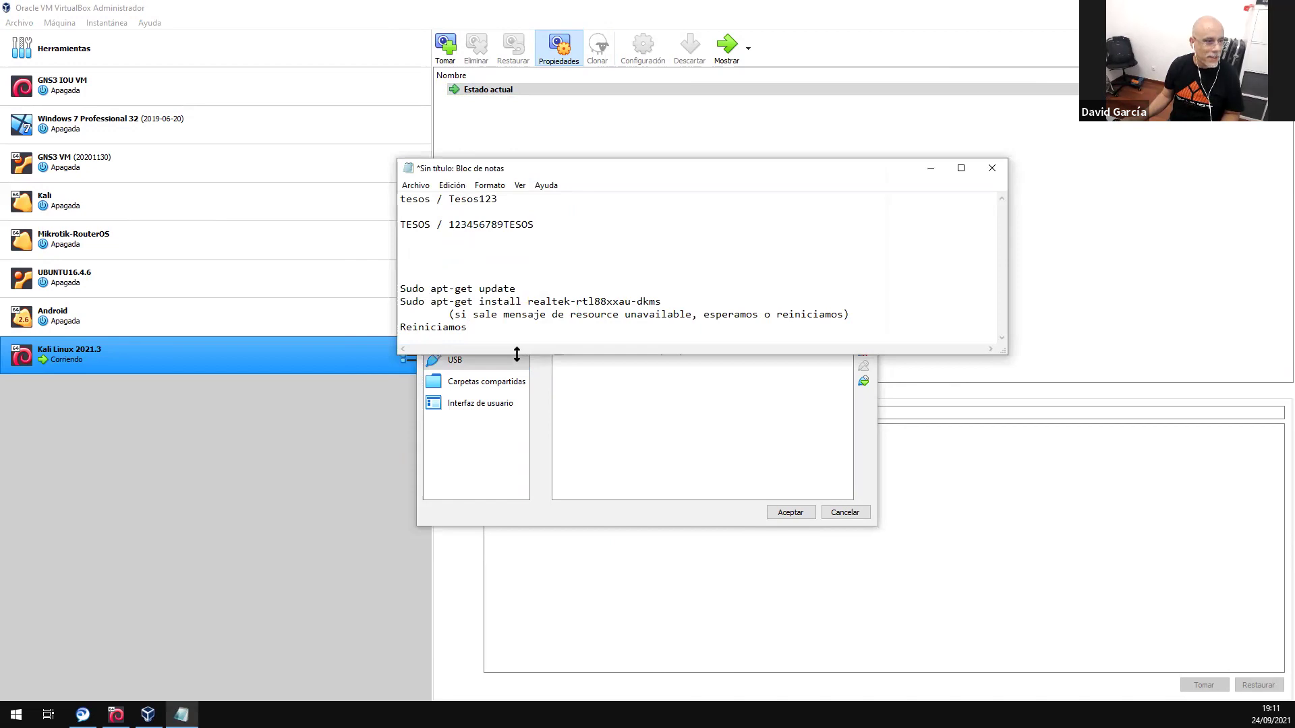
- Copy the apt-get install realtek-rtl88xxau-dkms command from the Notepad notes
{"action": "left_click_drag", "start_coordinate": [516, 354], "coordinate": [517, 618]}
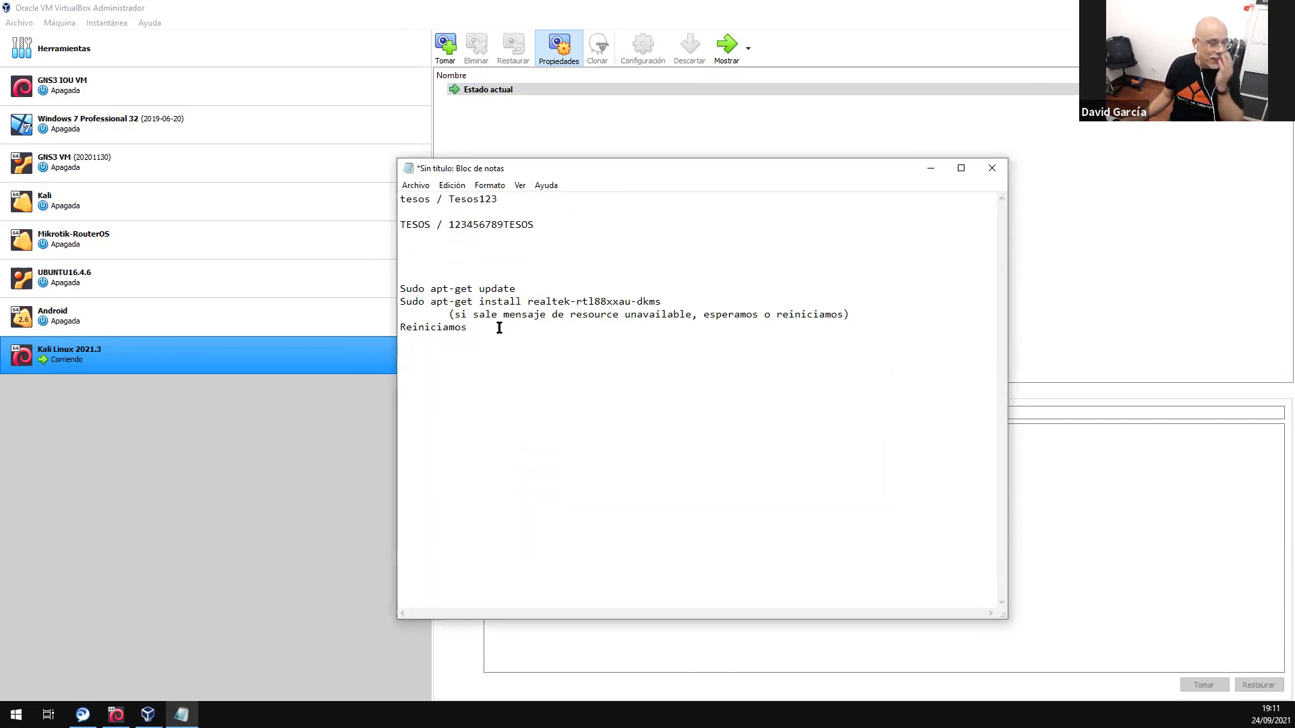
{"action": "left_click_drag", "start_coordinate": [401, 288], "coordinate": [427, 290]}
{"action": "left_click", "coordinate": [427, 290]}
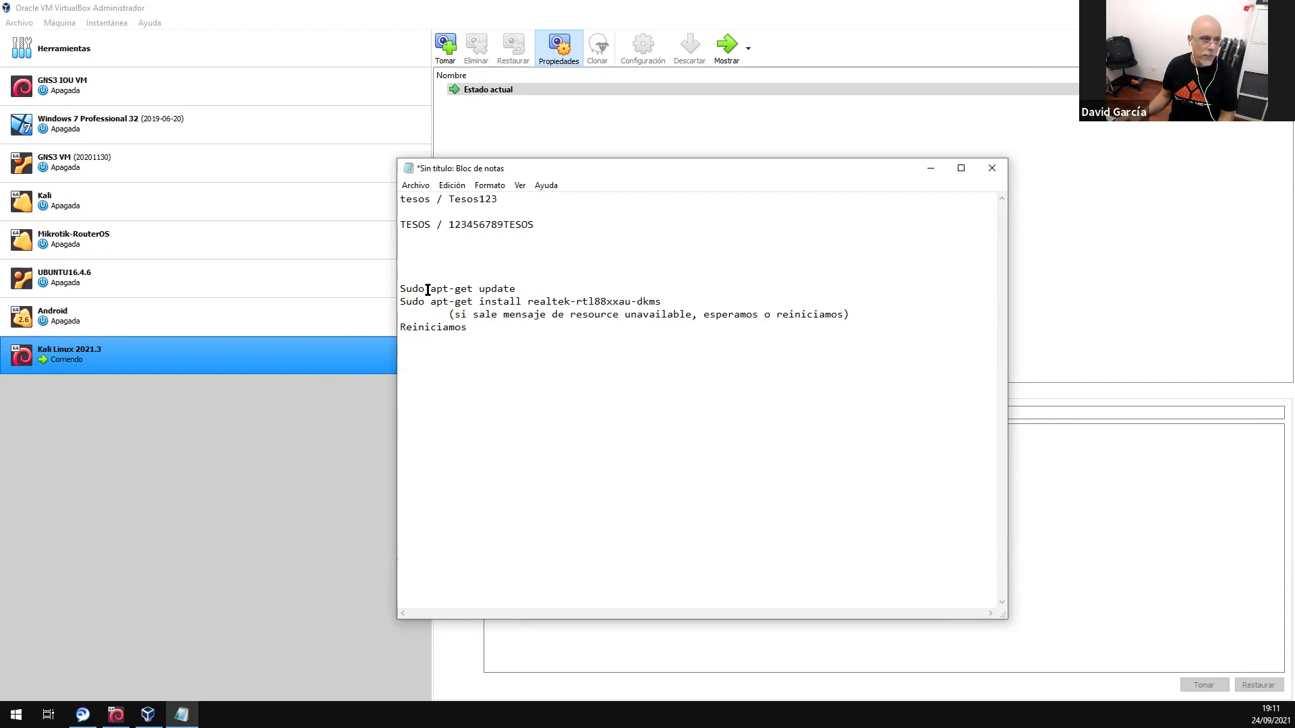
{"action": "key", "text": "Right"}
{"action": "key", "text": "Right"}
{"action": "key", "text": "Right"}
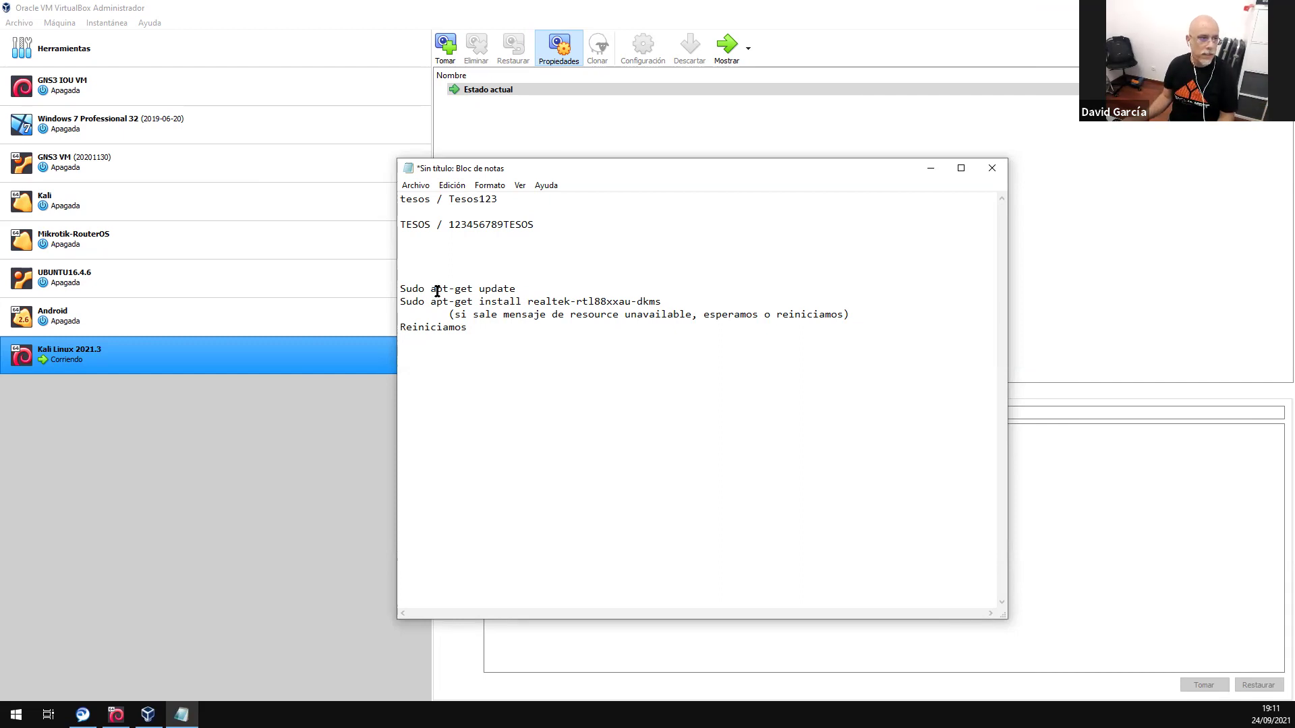
{"action": "left_click_drag", "start_coordinate": [430, 290], "coordinate": [511, 287]}
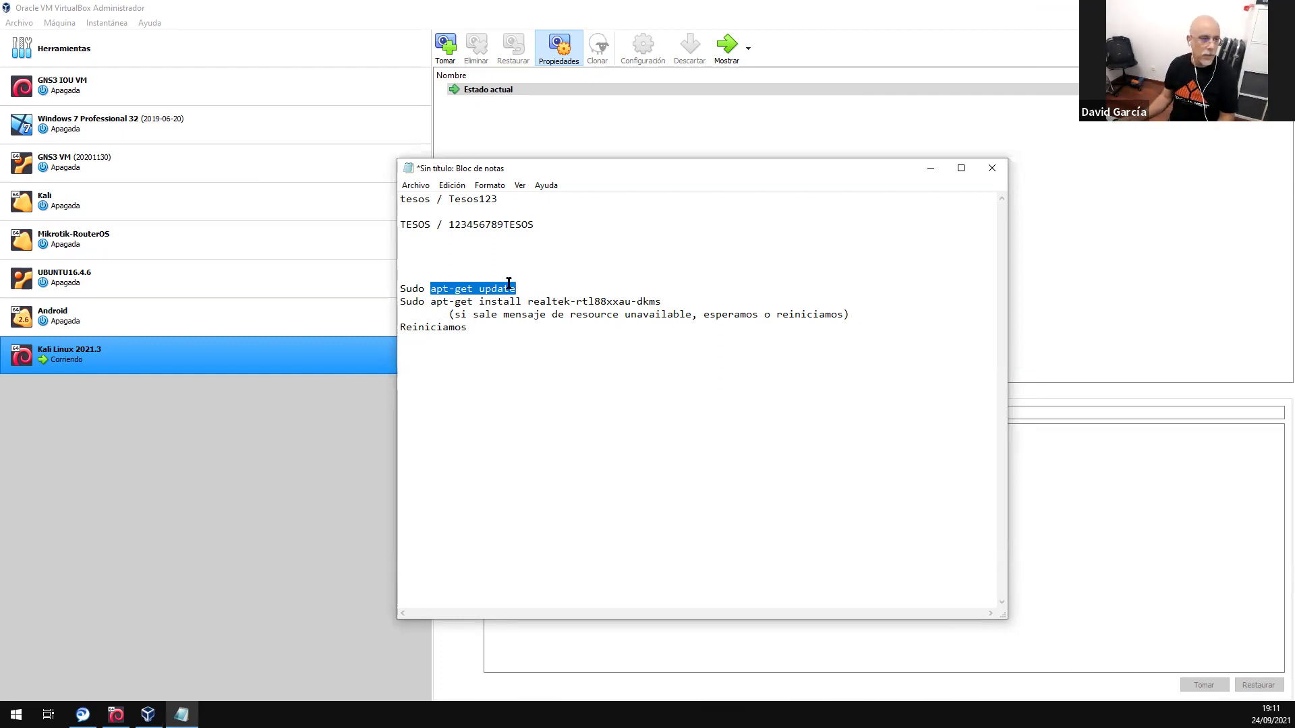
{"action": "left_click_drag", "start_coordinate": [431, 301], "coordinate": [662, 302]}
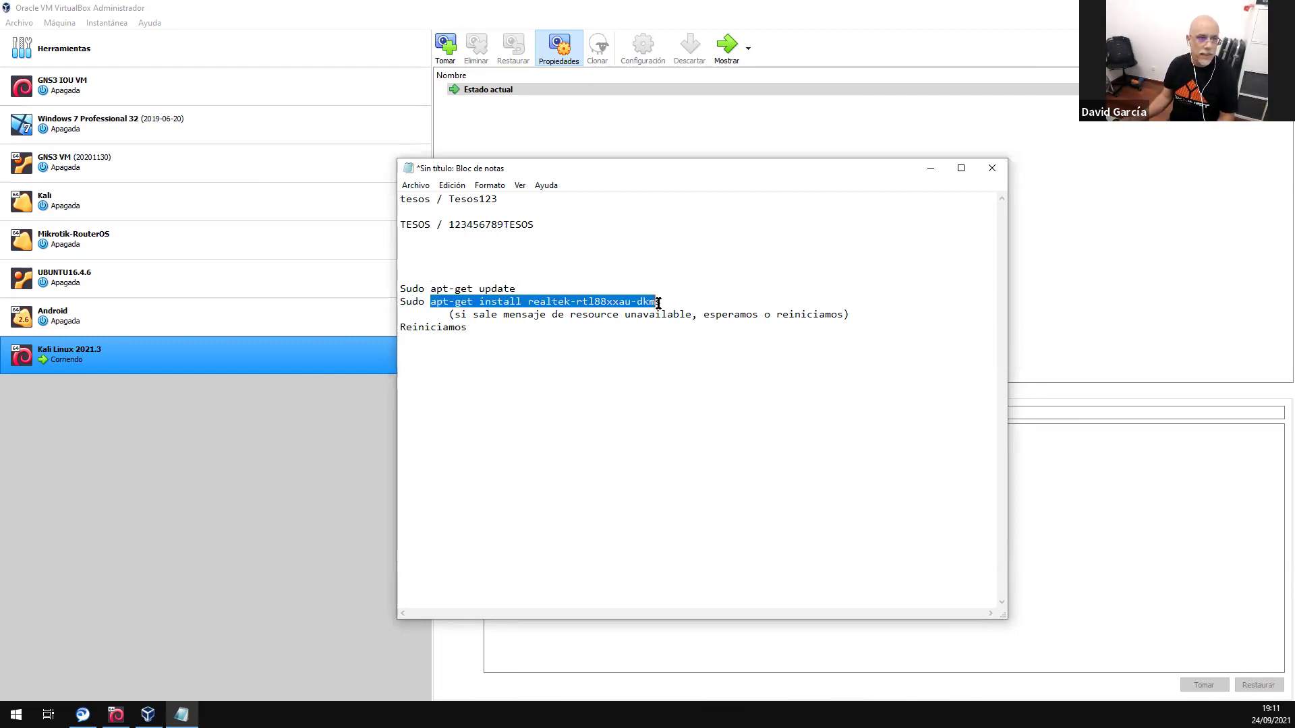
{"action": "right_click", "coordinate": [645, 302]}
{"action": "left_click", "coordinate": [681, 344]}
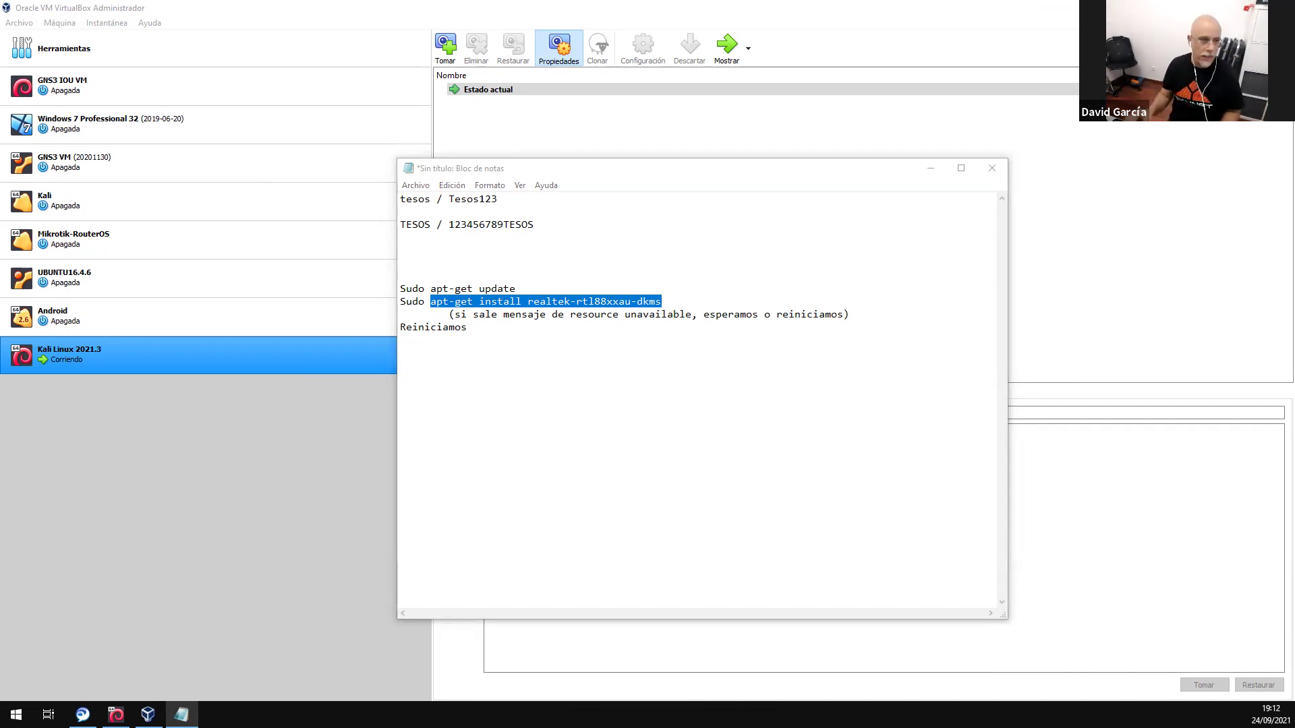
- Minimize Notepad, close the Kali settings without changes, and switch to the running VM
{"action": "left_click", "coordinate": [934, 171]}
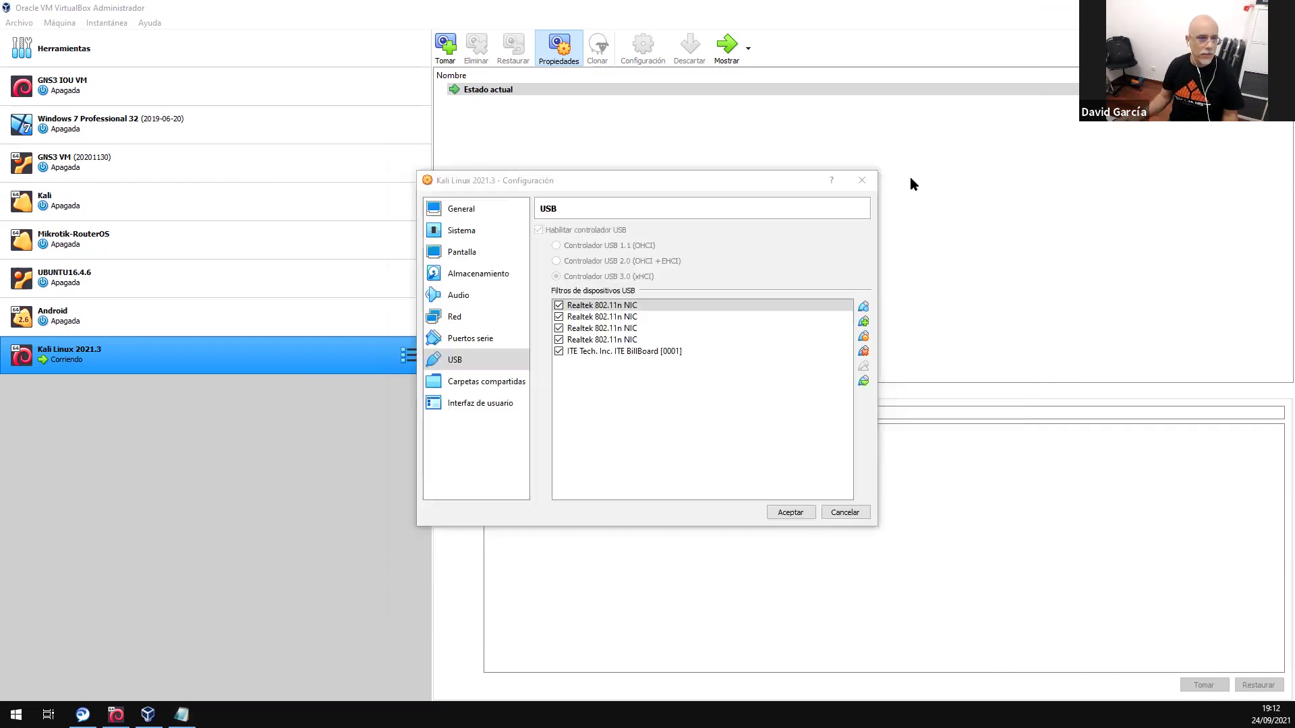
{"action": "left_click", "coordinate": [862, 182]}
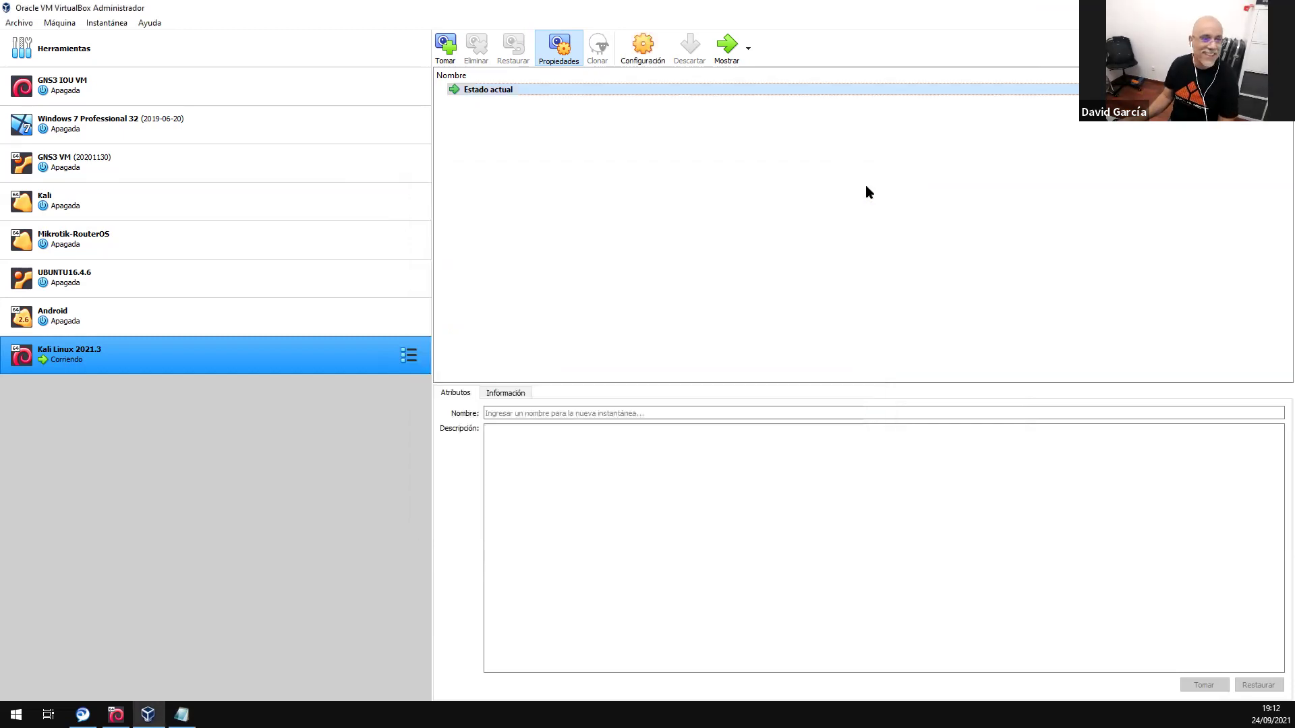
{"action": "key", "text": "alt+Tab"}
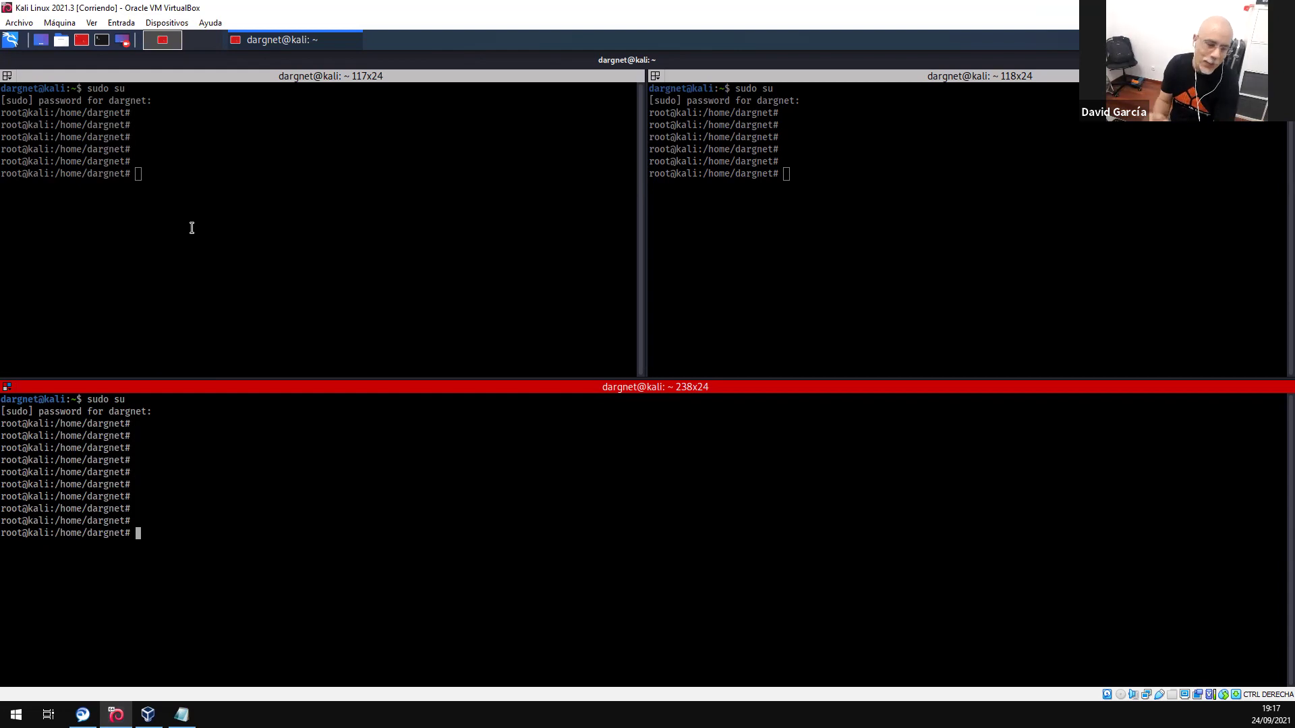
- Open Kali Linux 2021.3's USB filters and list host devices without adding a filter
{"action": "left_click", "coordinate": [148, 714]}
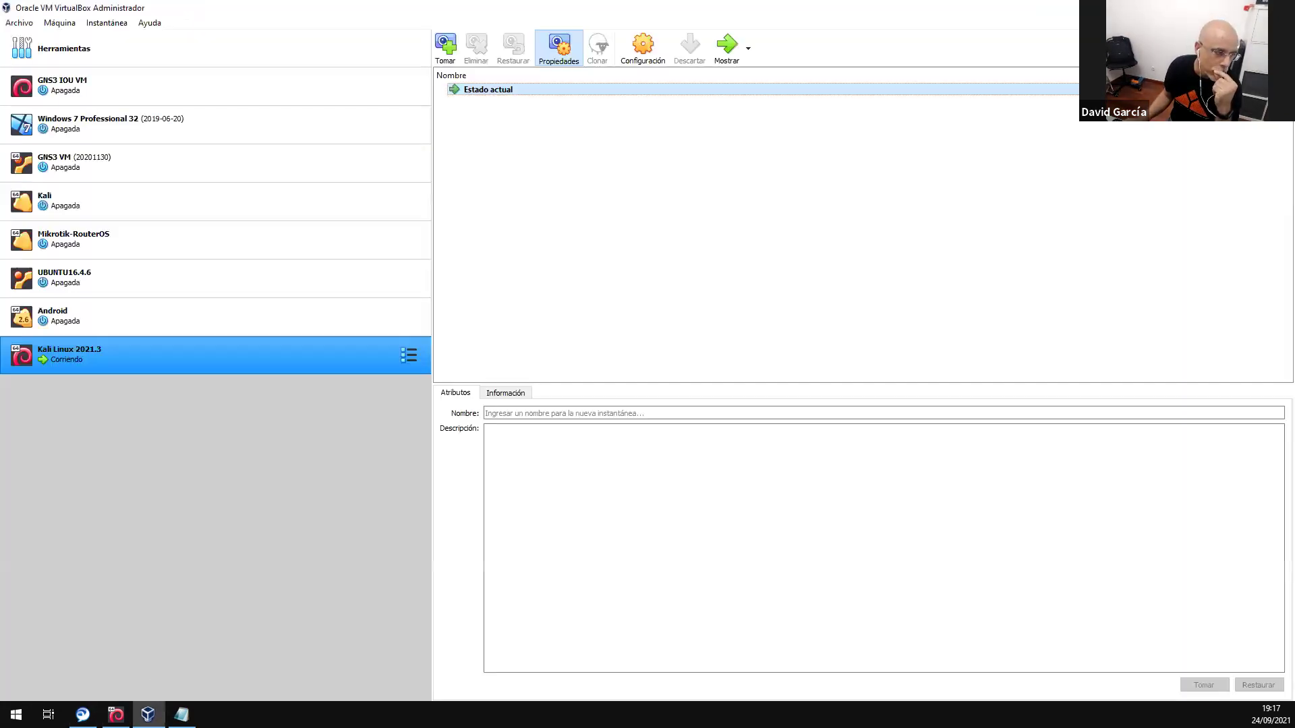
{"action": "left_click", "coordinate": [644, 49]}
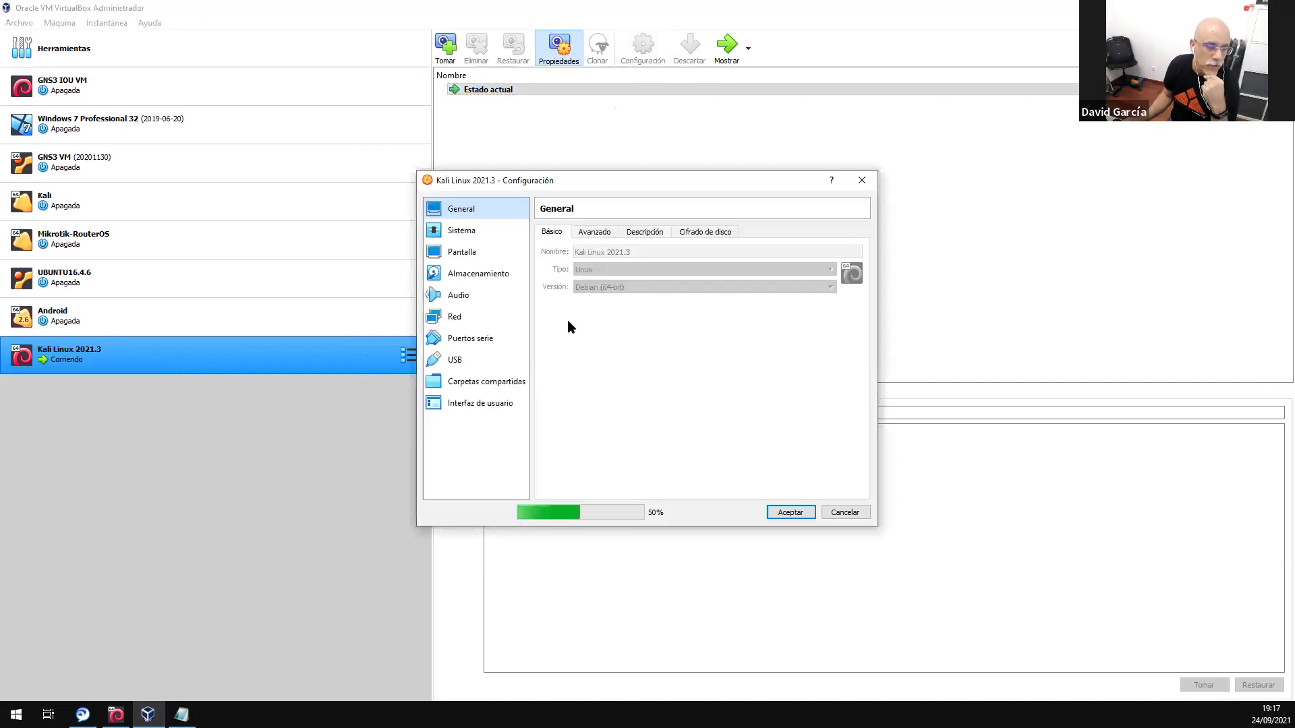
{"action": "left_click", "coordinate": [454, 359]}
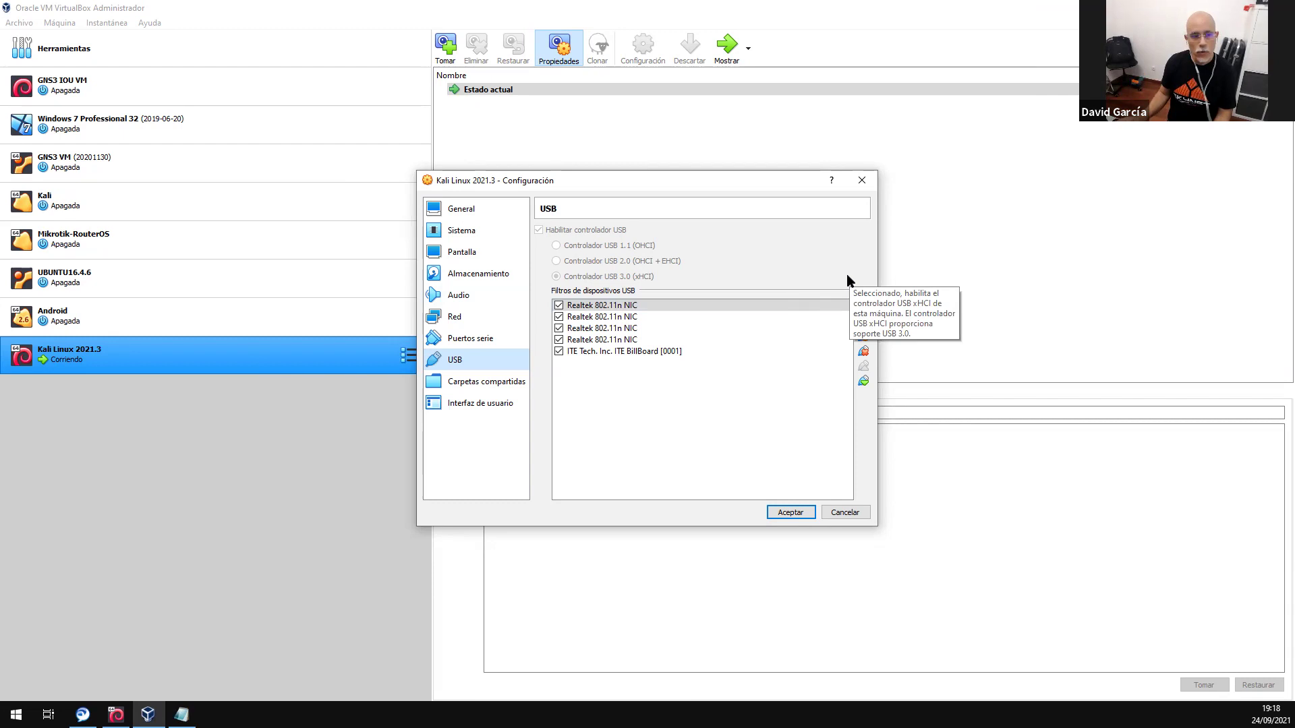
{"action": "left_click", "coordinate": [865, 322]}
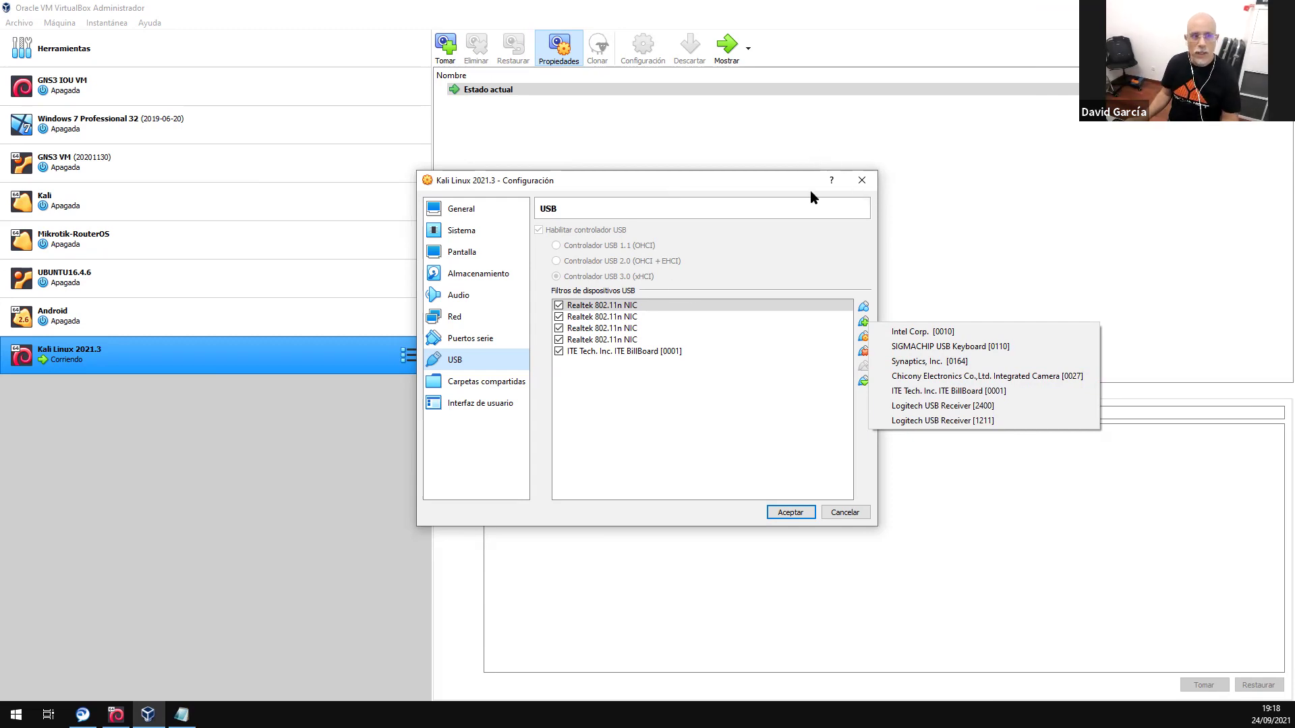
{"action": "left_click", "coordinate": [858, 180]}
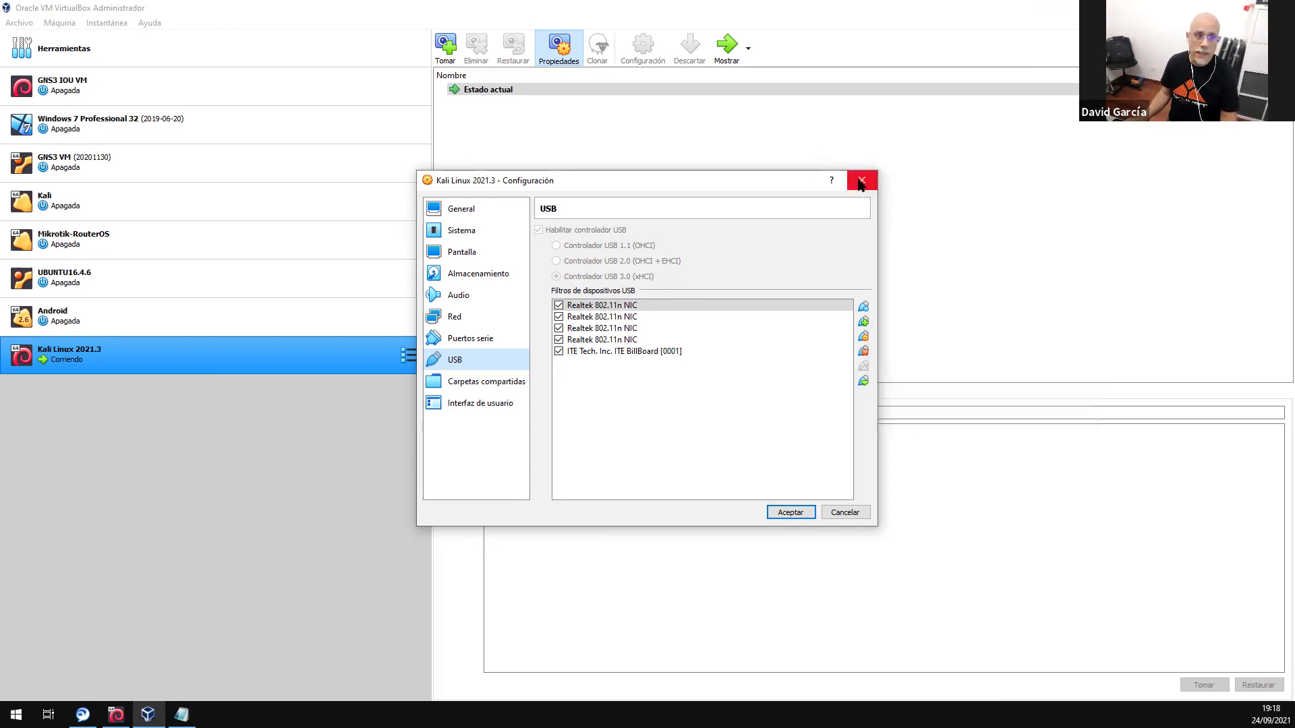
- Close the Kali settings, copy the realtek-rtl88xxau-dkms install line from Notepad, and hide the notes
{"action": "left_click", "coordinate": [861, 180]}
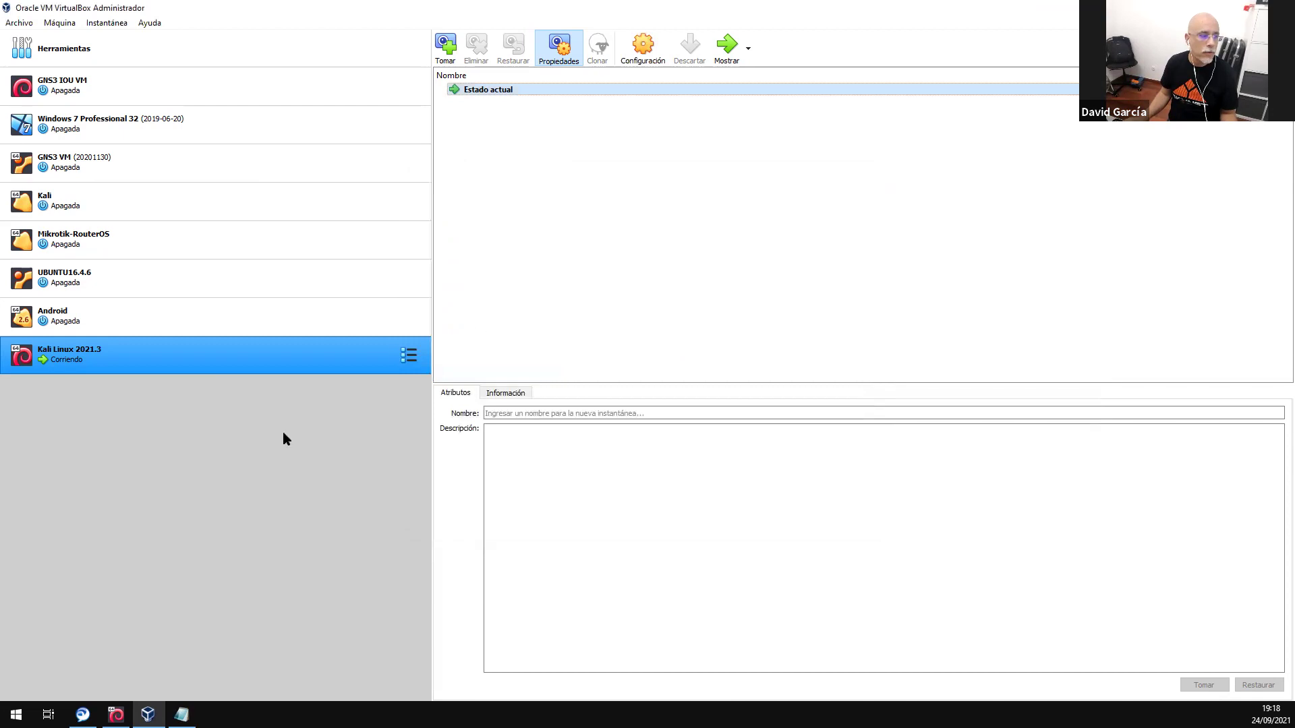
{"action": "left_click", "coordinate": [116, 715]}
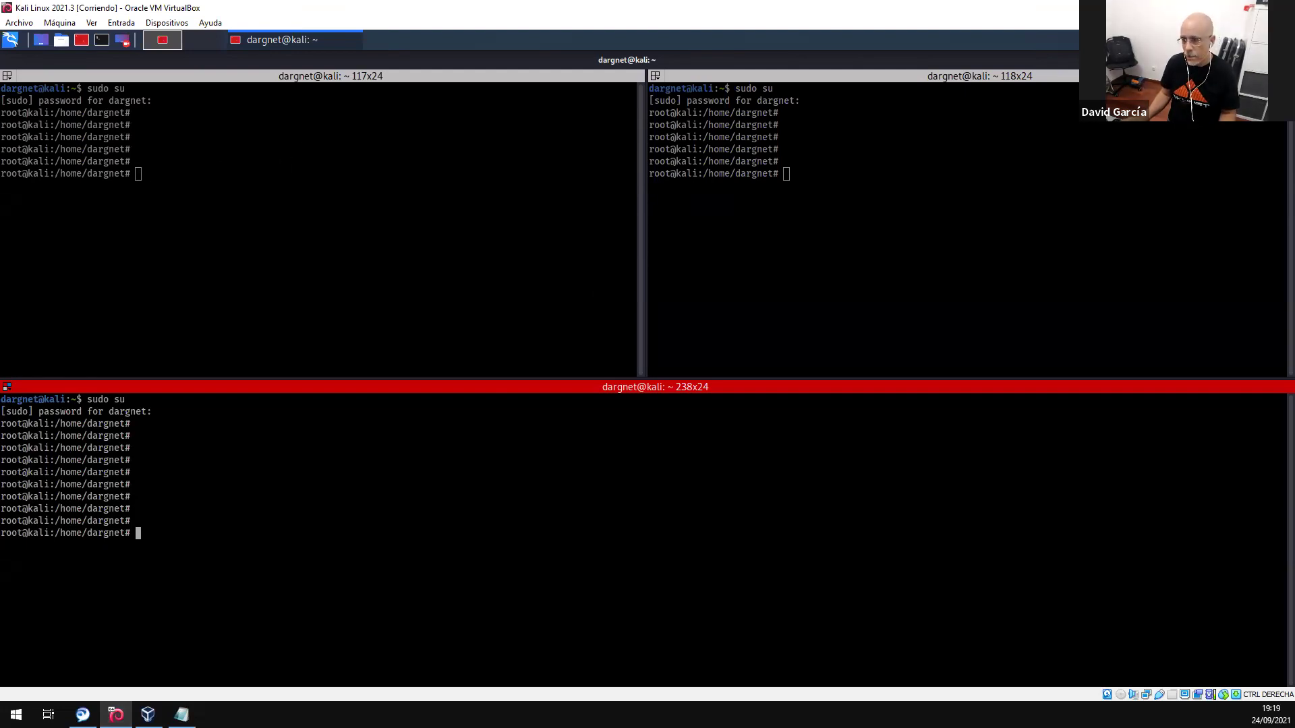
{"action": "key", "text": "alt+Tab"}
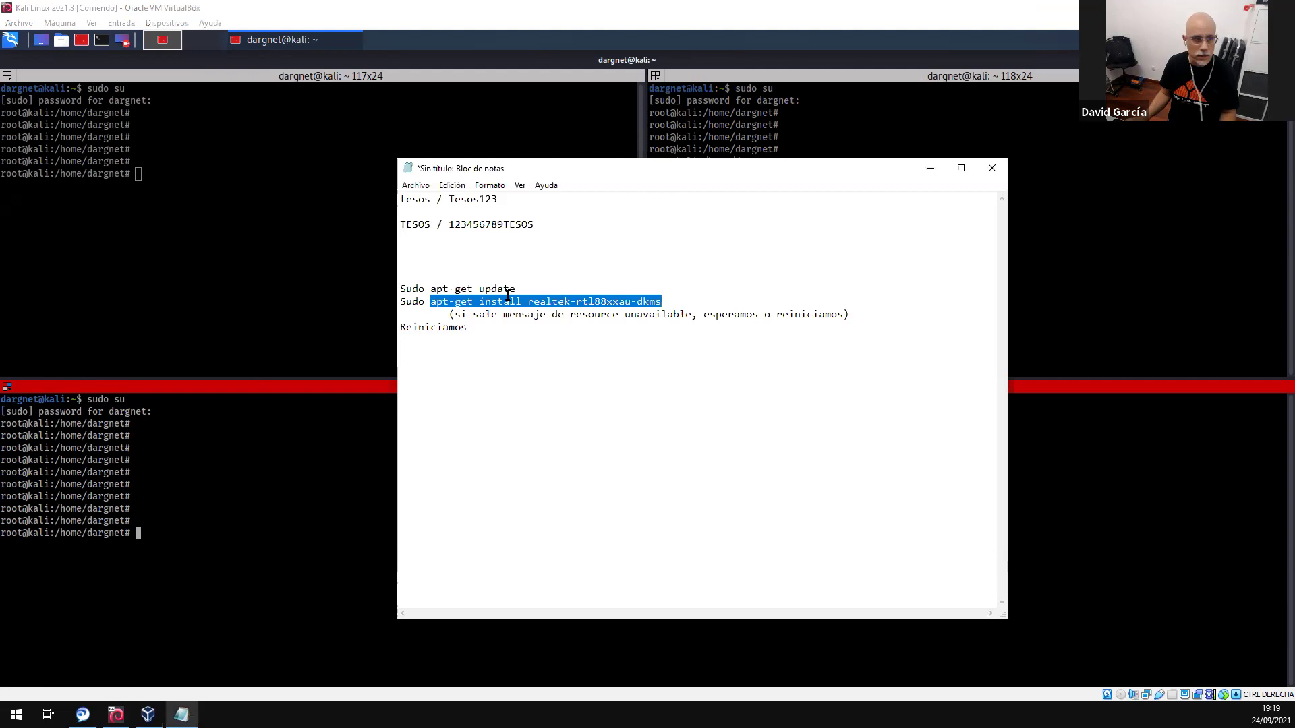
{"action": "left_click_drag", "start_coordinate": [431, 288], "coordinate": [512, 288]}
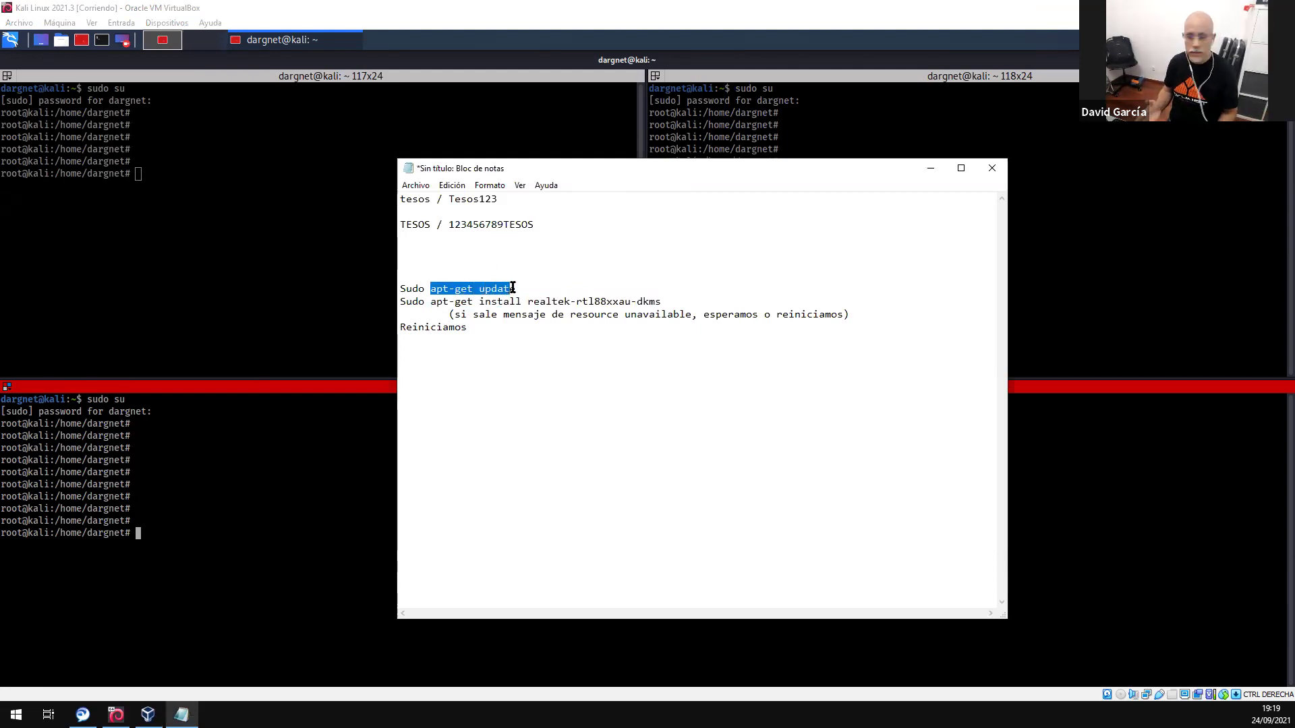
{"action": "left_click_drag", "start_coordinate": [430, 303], "coordinate": [666, 299]}
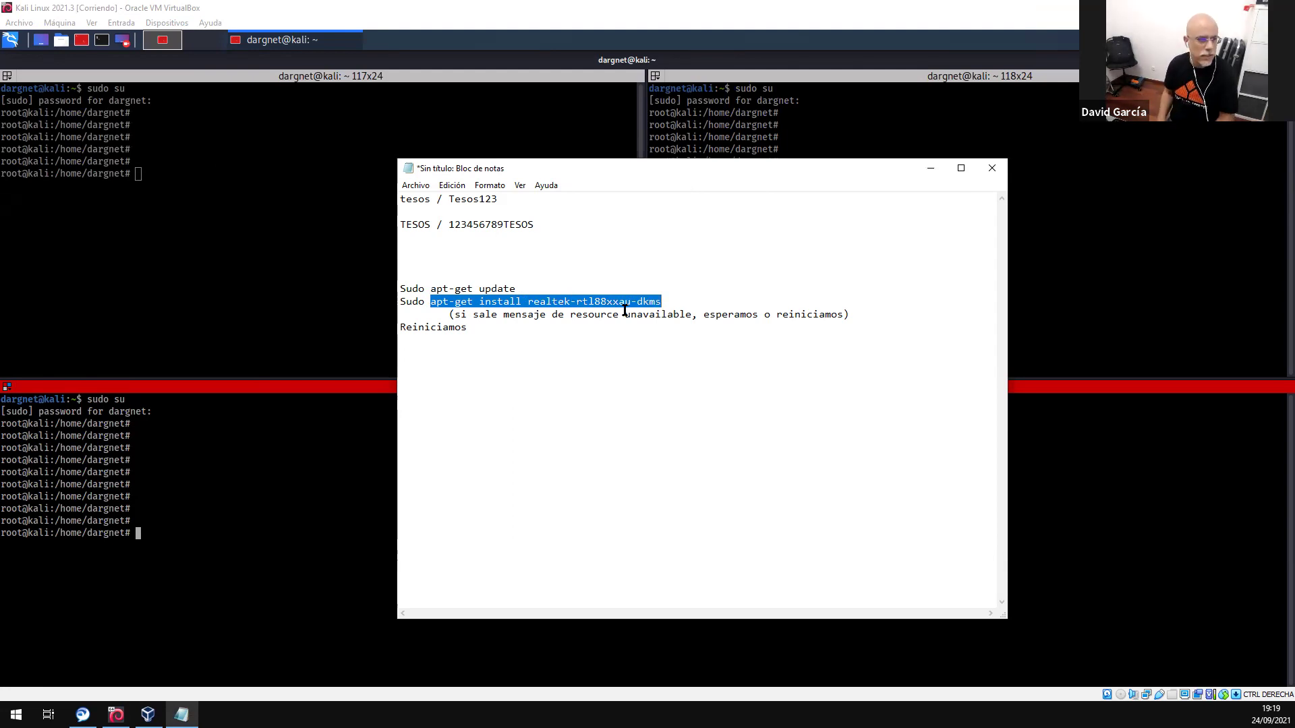
{"action": "key", "text": "ctrl+c"}
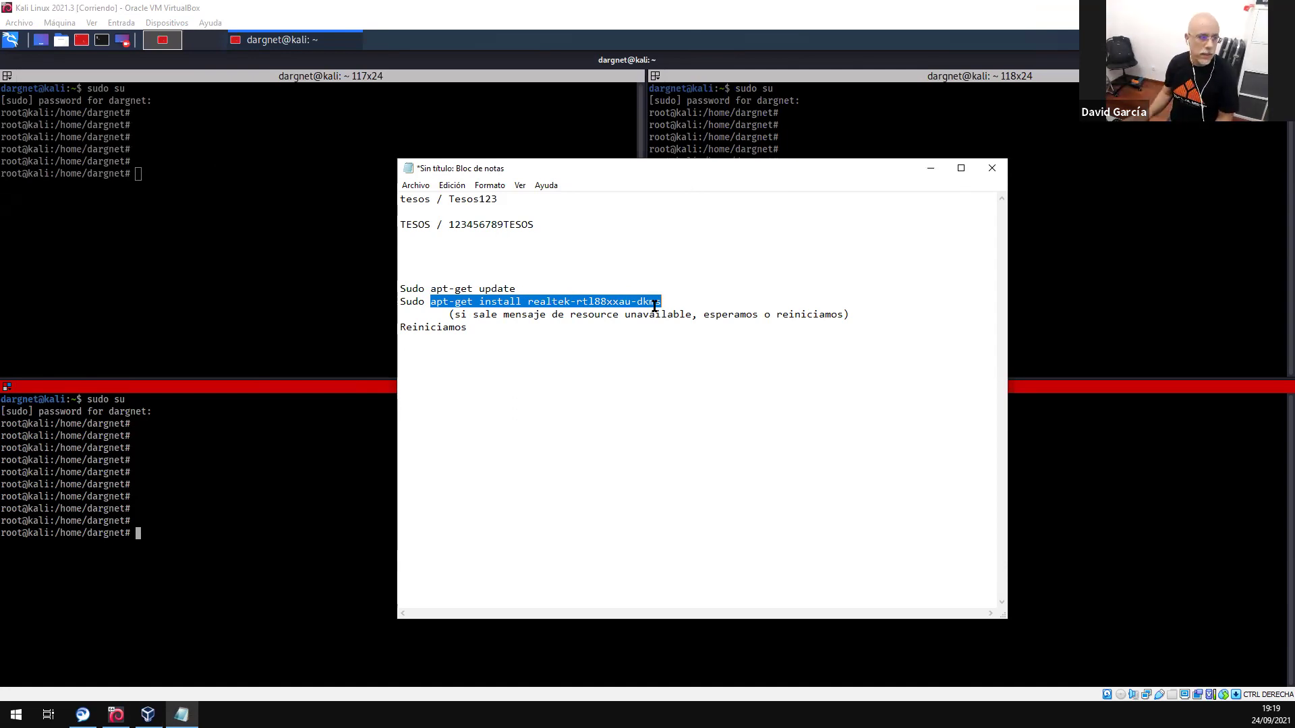
{"action": "left_click", "coordinate": [930, 168]}
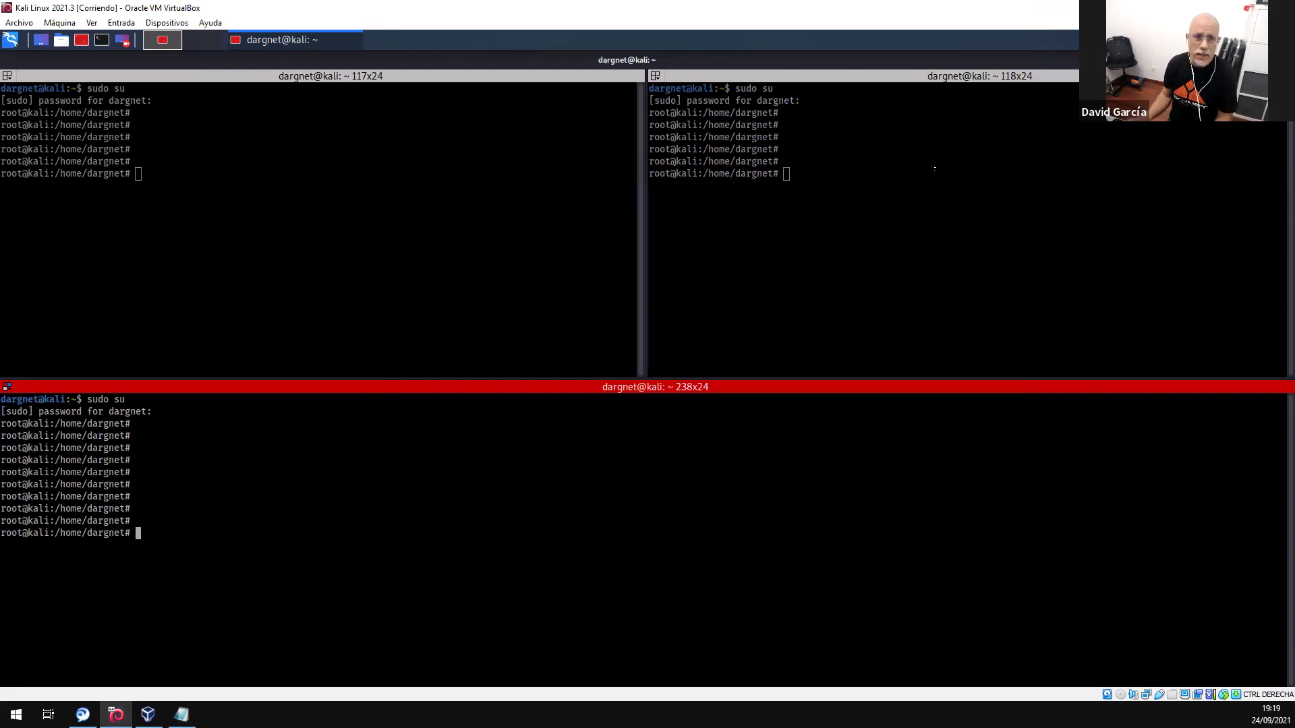
- Switch to Photos and glance at TAG 001.png before leaving it
{"action": "key", "text": "alt+Tab"}
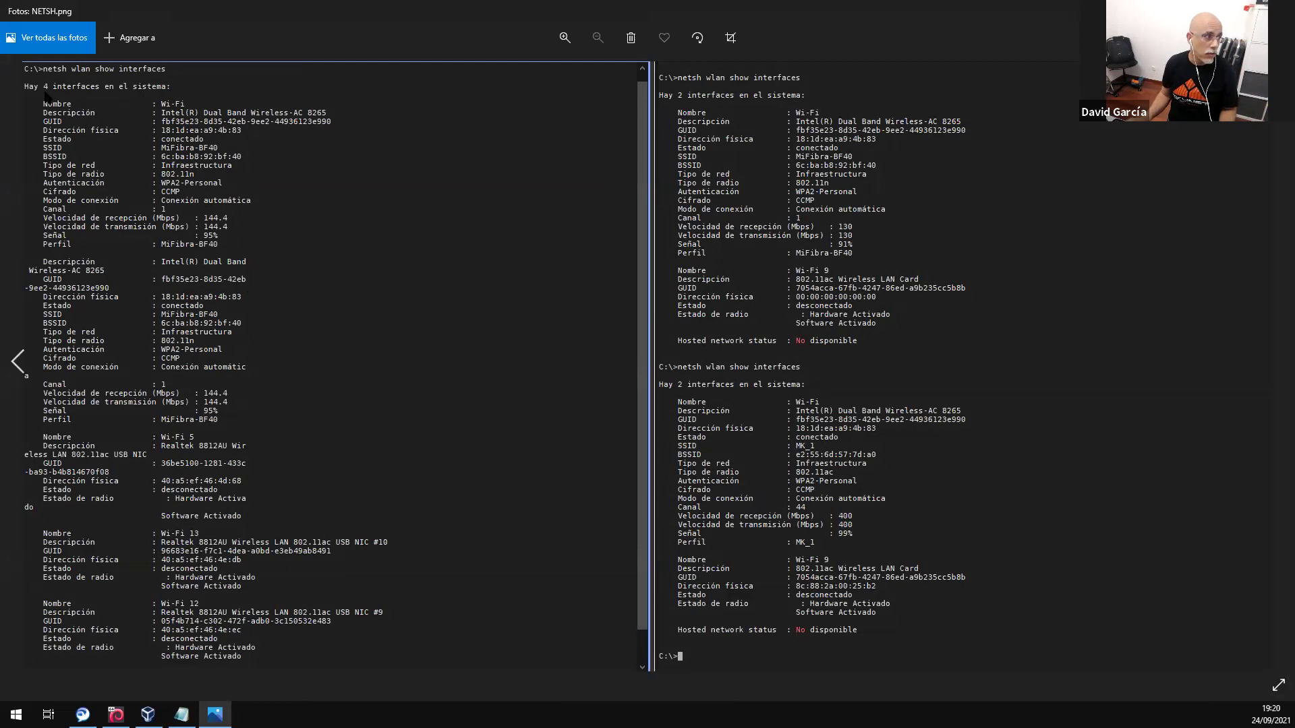
{"action": "key", "text": "Left"}
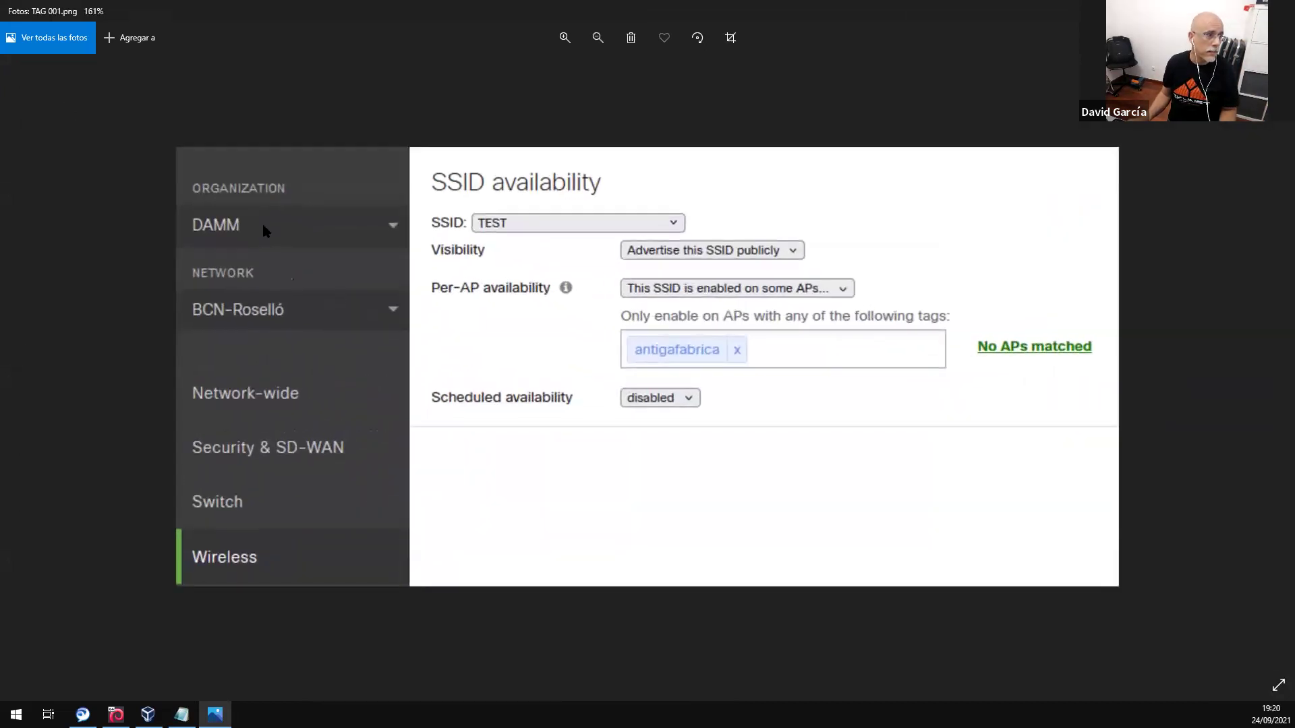
{"action": "scroll", "coordinate": [267, 232], "scroll_direction": "down", "scroll_amount": 2}
{"action": "key", "text": "alt+F4"}
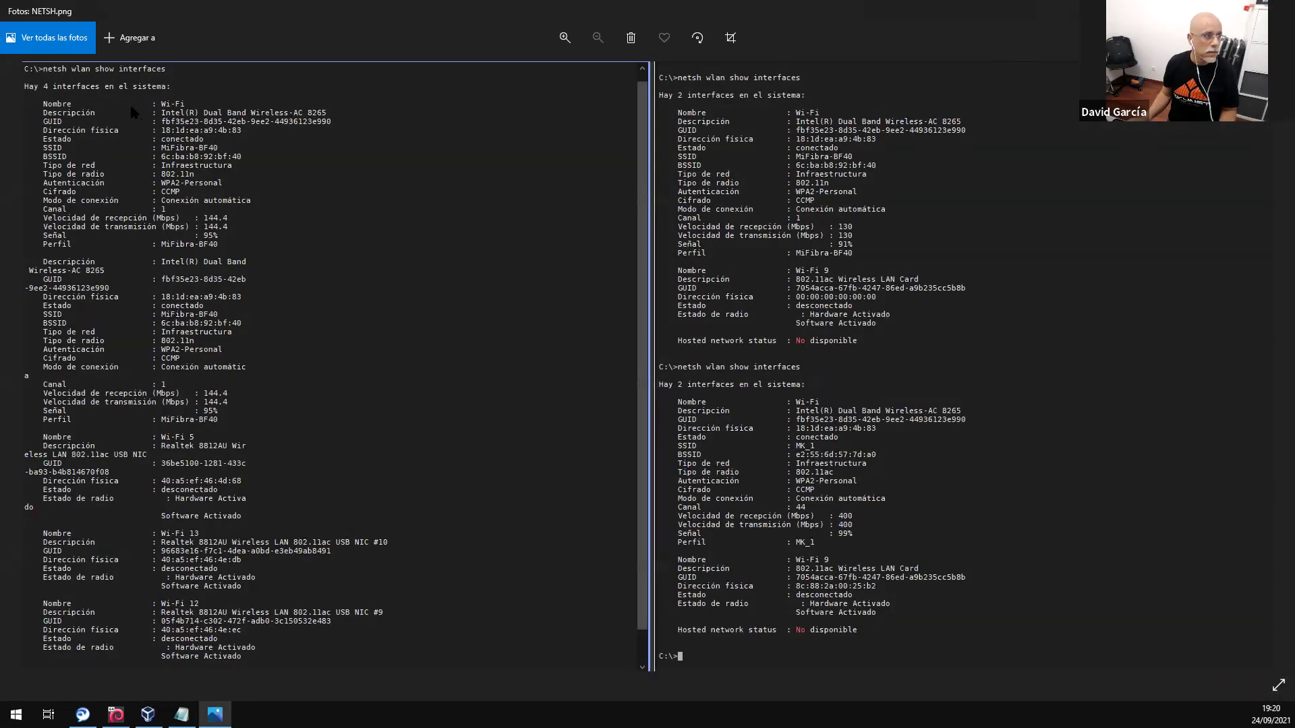
- Scroll through the NETSH.png Realtek 8812AU adapter listing, then switch to the VirtualBox Manager
{"action": "scroll", "coordinate": [100, 128], "scroll_direction": "up", "scroll_amount": 1}
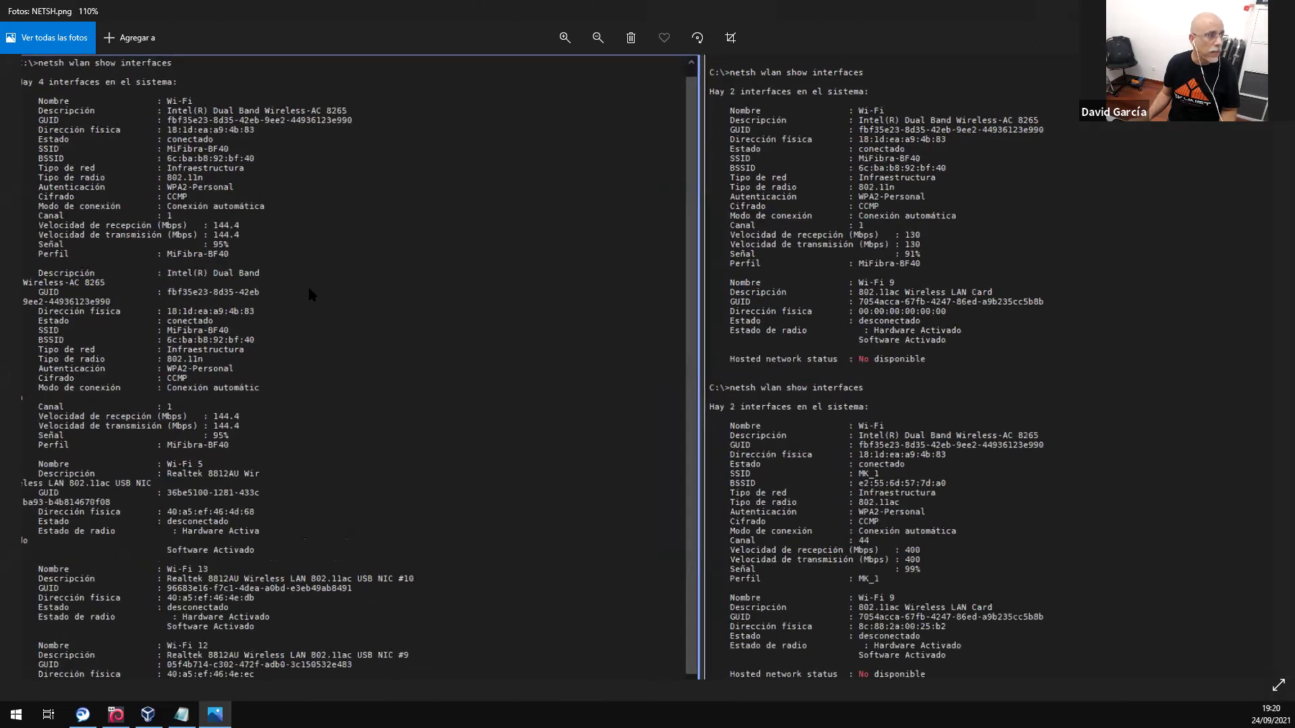
{"action": "scroll", "coordinate": [139, 136], "scroll_direction": "up", "scroll_amount": 2}
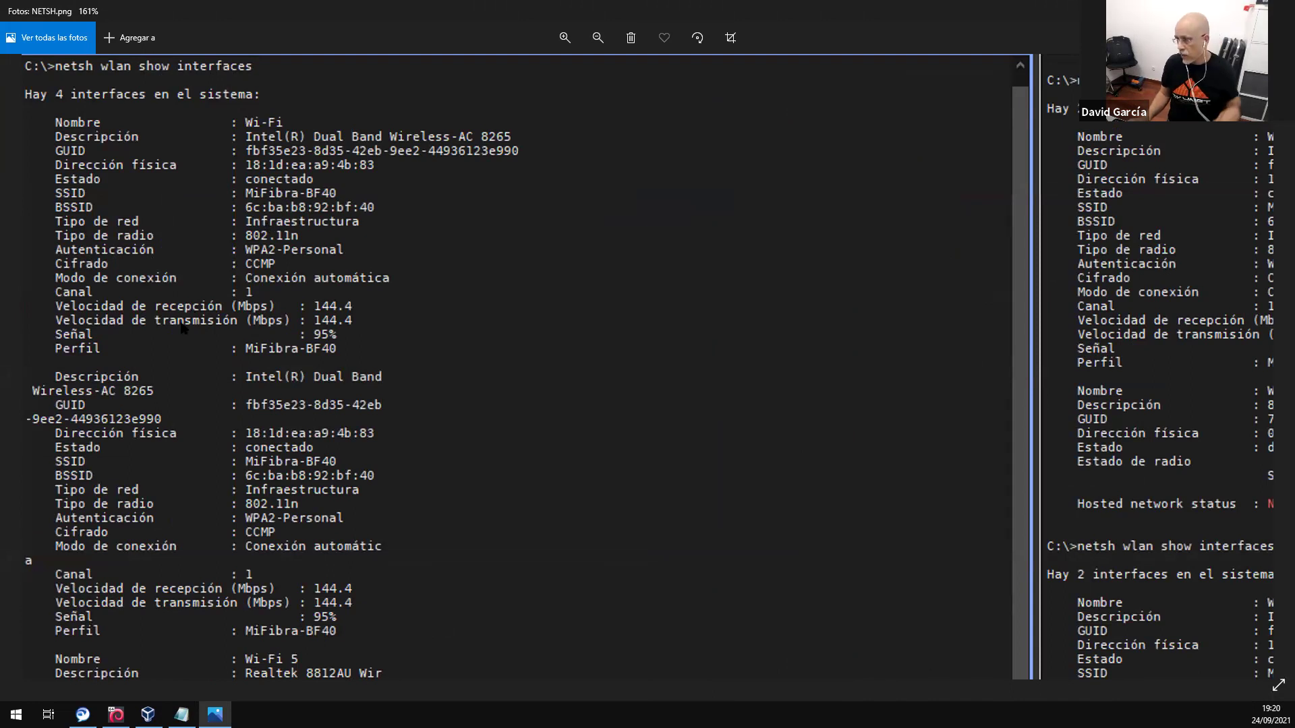
{"action": "scroll", "coordinate": [408, 258], "scroll_direction": "down", "scroll_amount": 1}
{"action": "scroll", "coordinate": [408, 258], "scroll_direction": "down", "scroll_amount": 5}
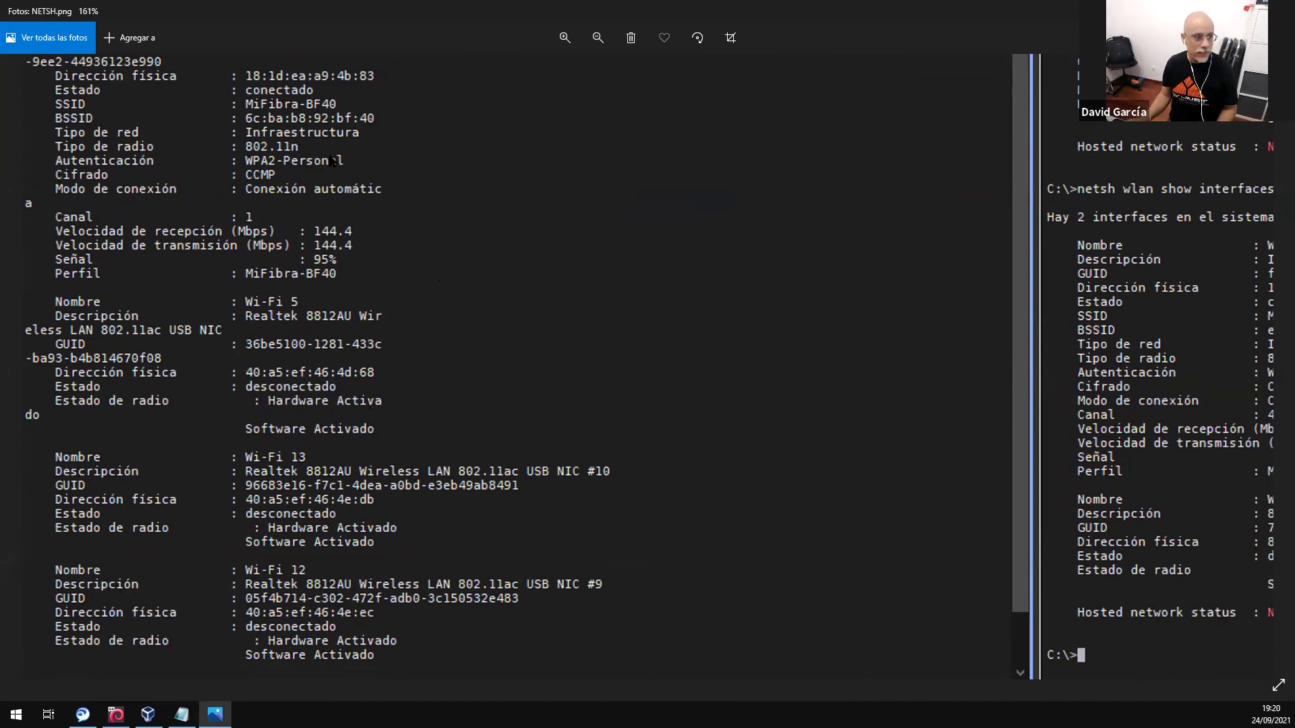
{"action": "scroll", "coordinate": [379, 237], "scroll_direction": "up", "scroll_amount": 3}
{"action": "scroll", "coordinate": [356, 416], "scroll_direction": "up", "scroll_amount": 2}
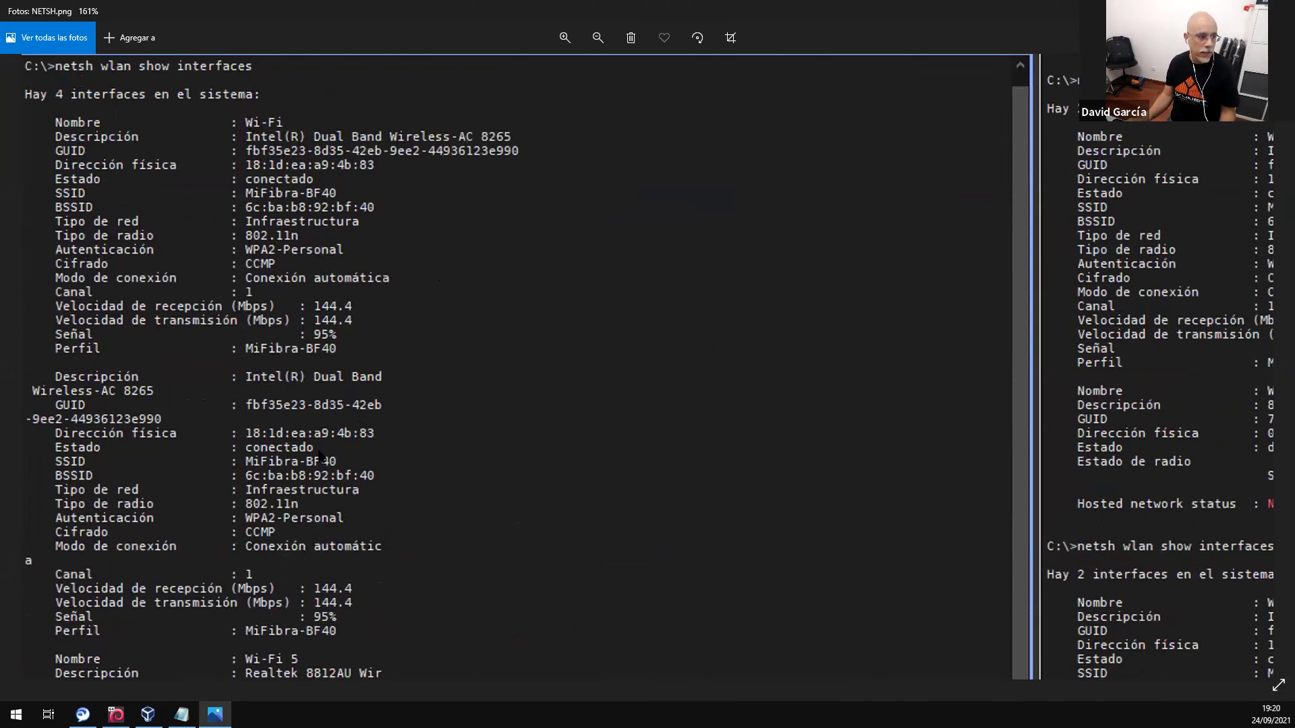
{"action": "scroll", "coordinate": [322, 457], "scroll_direction": "down", "scroll_amount": 5}
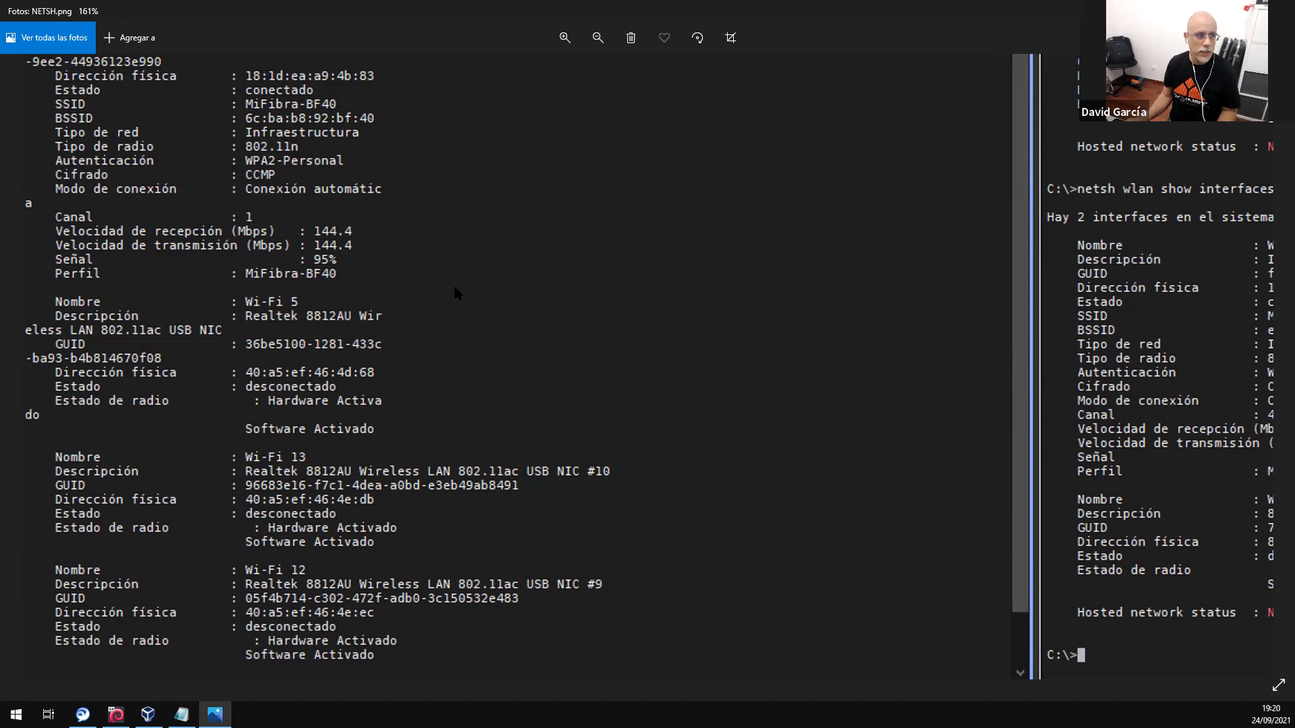
{"action": "scroll", "coordinate": [418, 378], "scroll_direction": "up", "scroll_amount": 5}
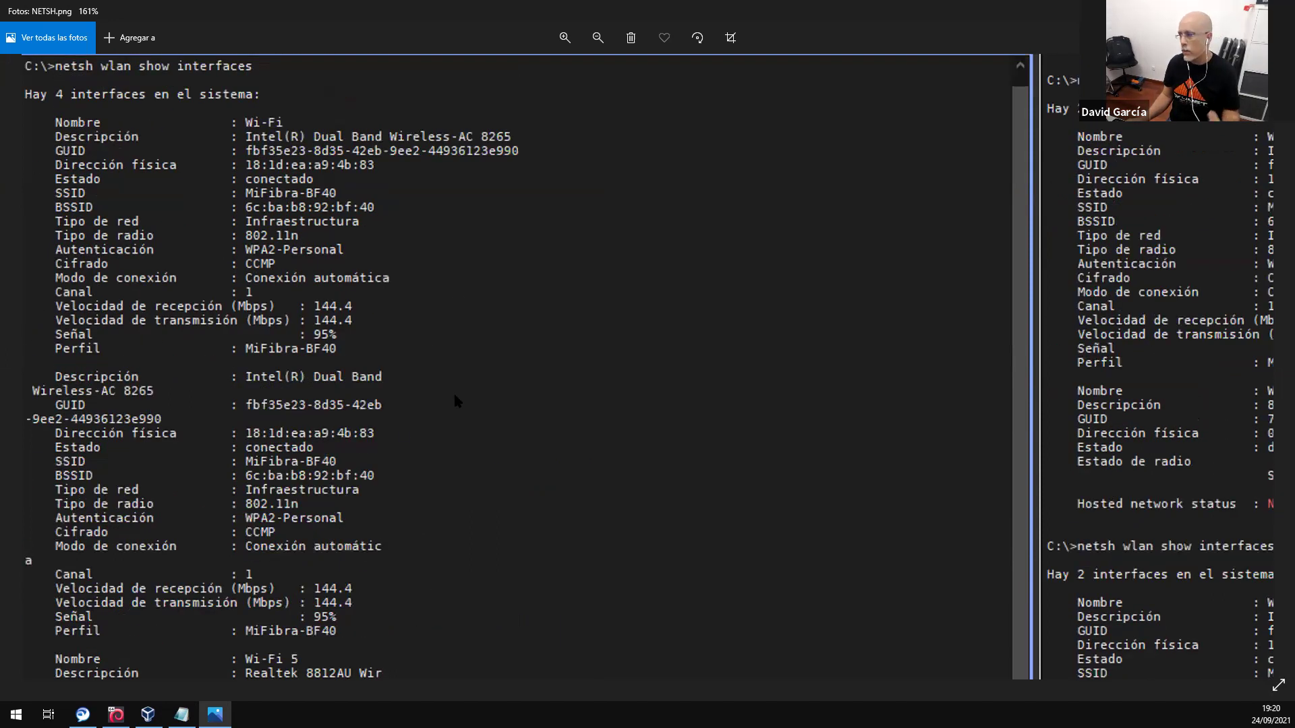
{"action": "scroll", "coordinate": [466, 338], "scroll_direction": "down", "scroll_amount": 2}
{"action": "scroll", "coordinate": [475, 311], "scroll_direction": "down", "scroll_amount": 1}
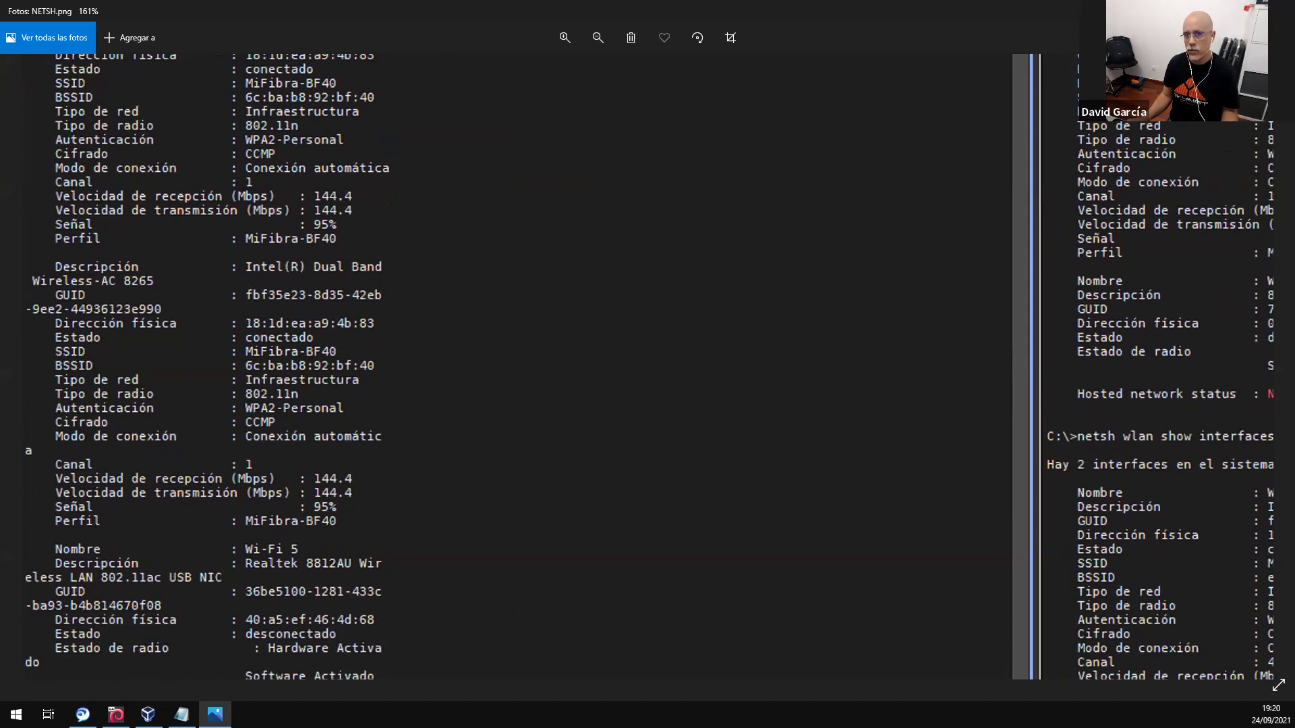
{"action": "key", "text": "alt+Tab"}
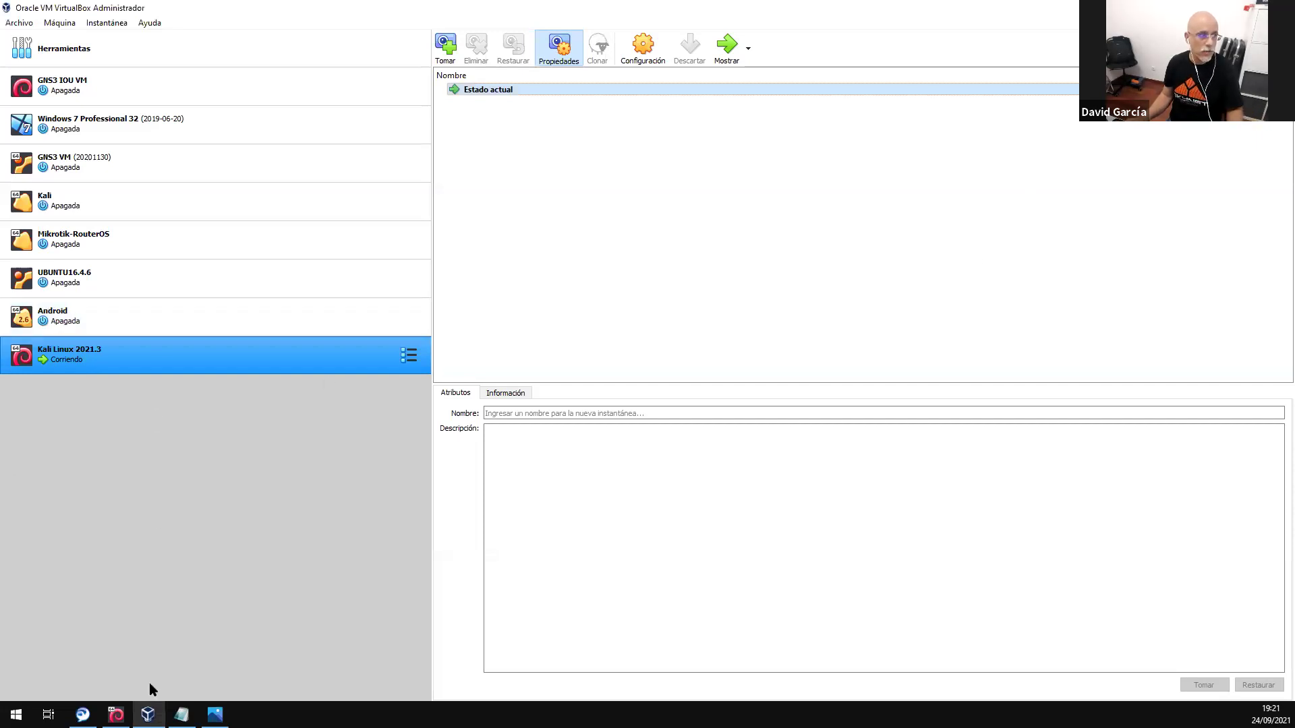
- Bring the 'Kali Linux 2021.3 [Corriendo]' window forward from its taskbar preview
{"action": "mouse_move", "coordinate": [116, 714]}
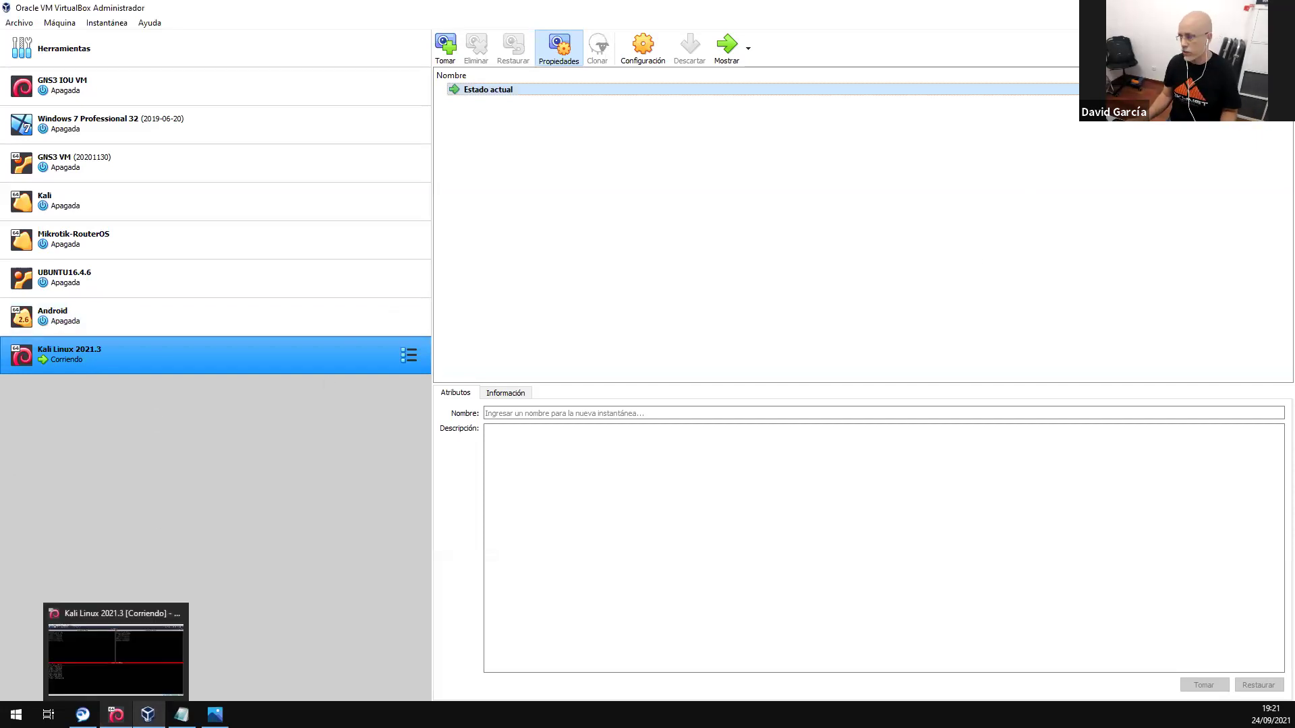
{"action": "left_click", "coordinate": [116, 648]}
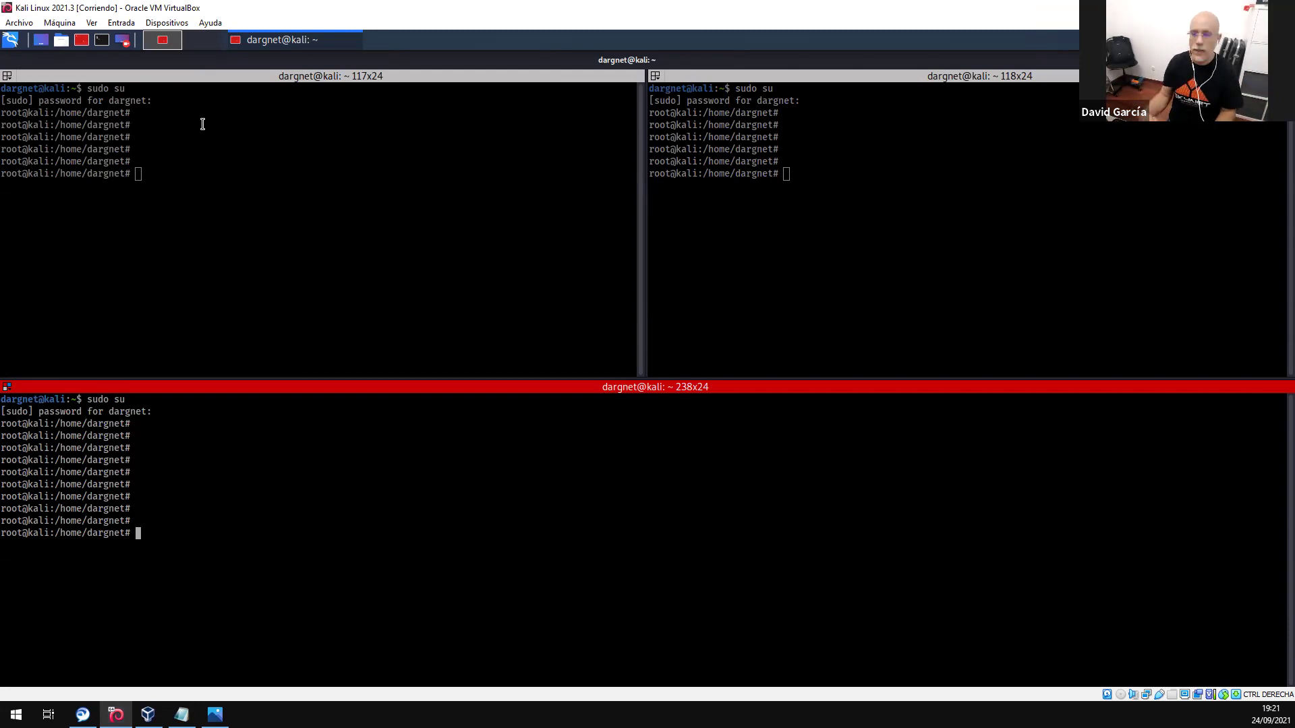
- Run lsusb in the bottom Terminator pane to list the Kali machine's USB devices
{"action": "left_click", "coordinate": [199, 165]}
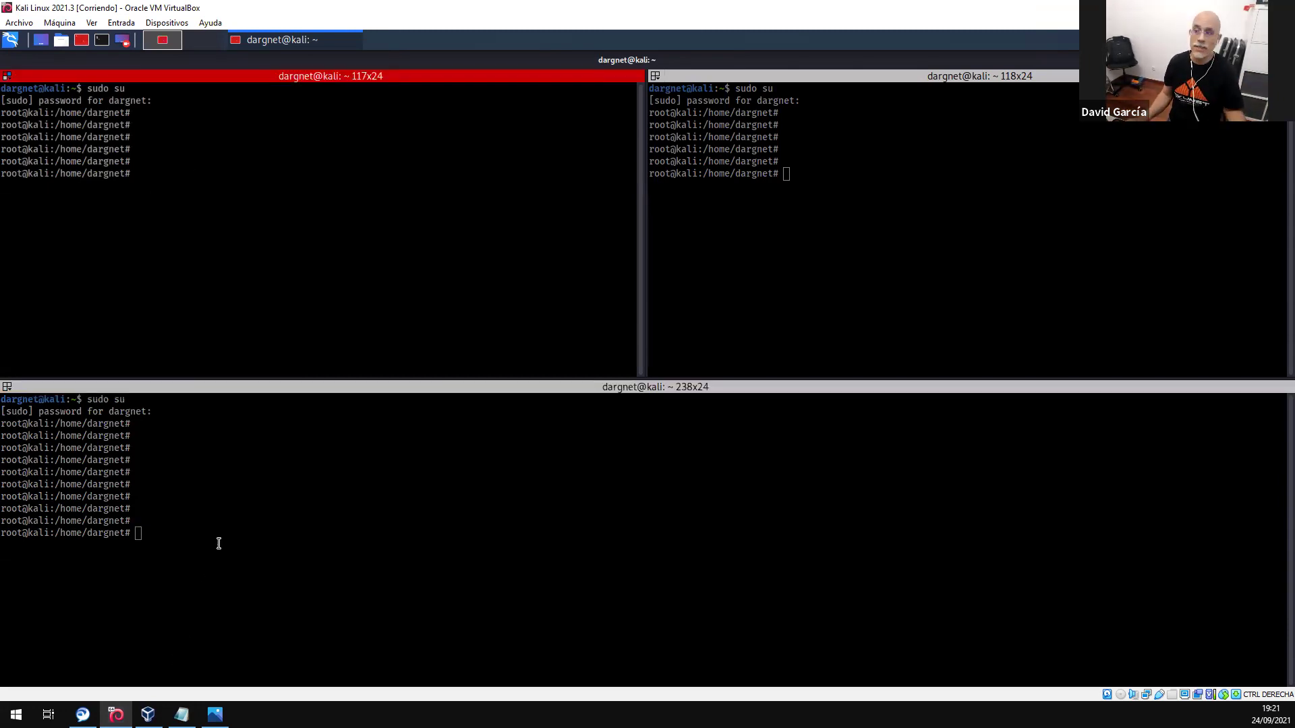
{"action": "left_click", "coordinate": [194, 529]}
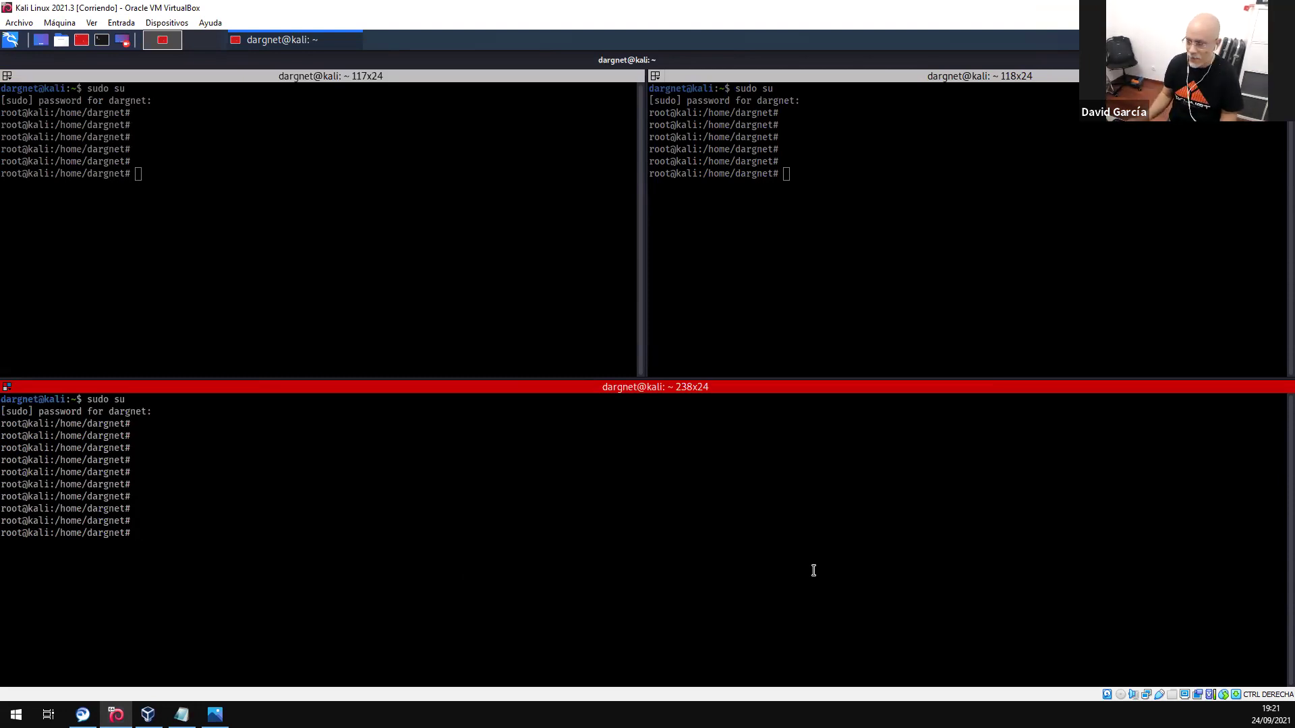
{"action": "type", "text": "ls"}
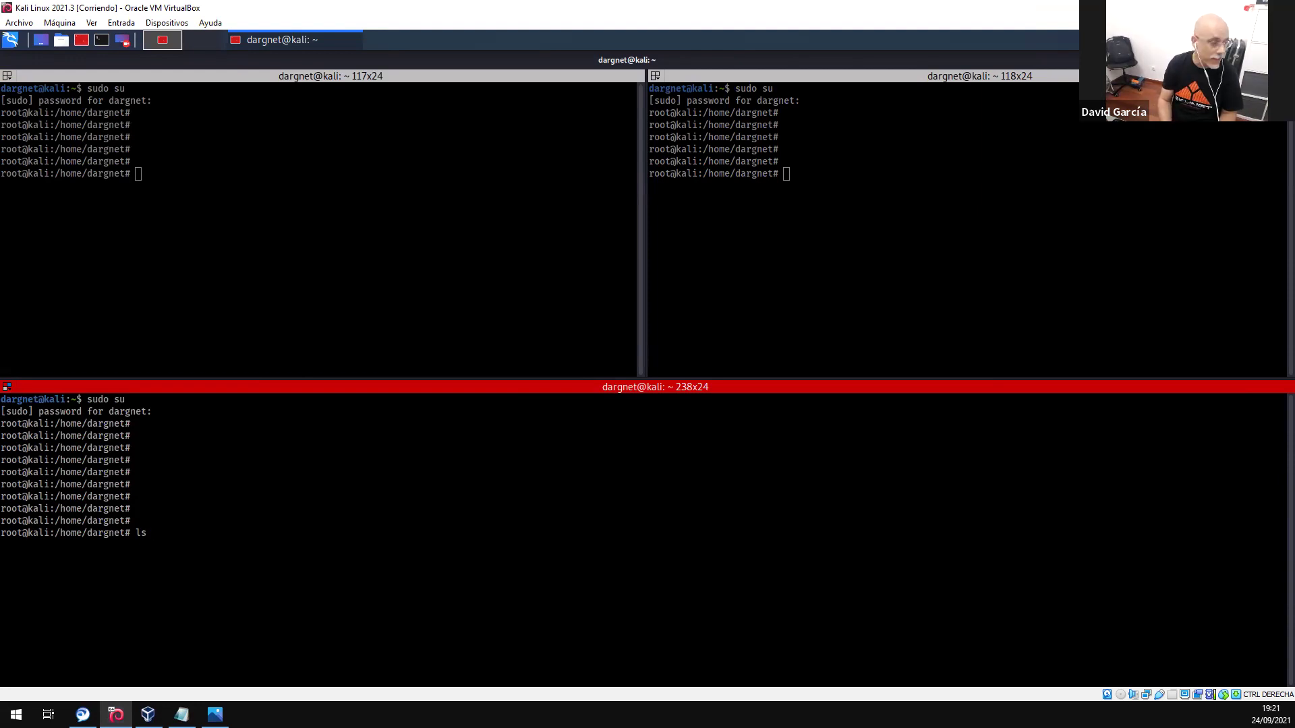
{"action": "type", "text": "usb"}
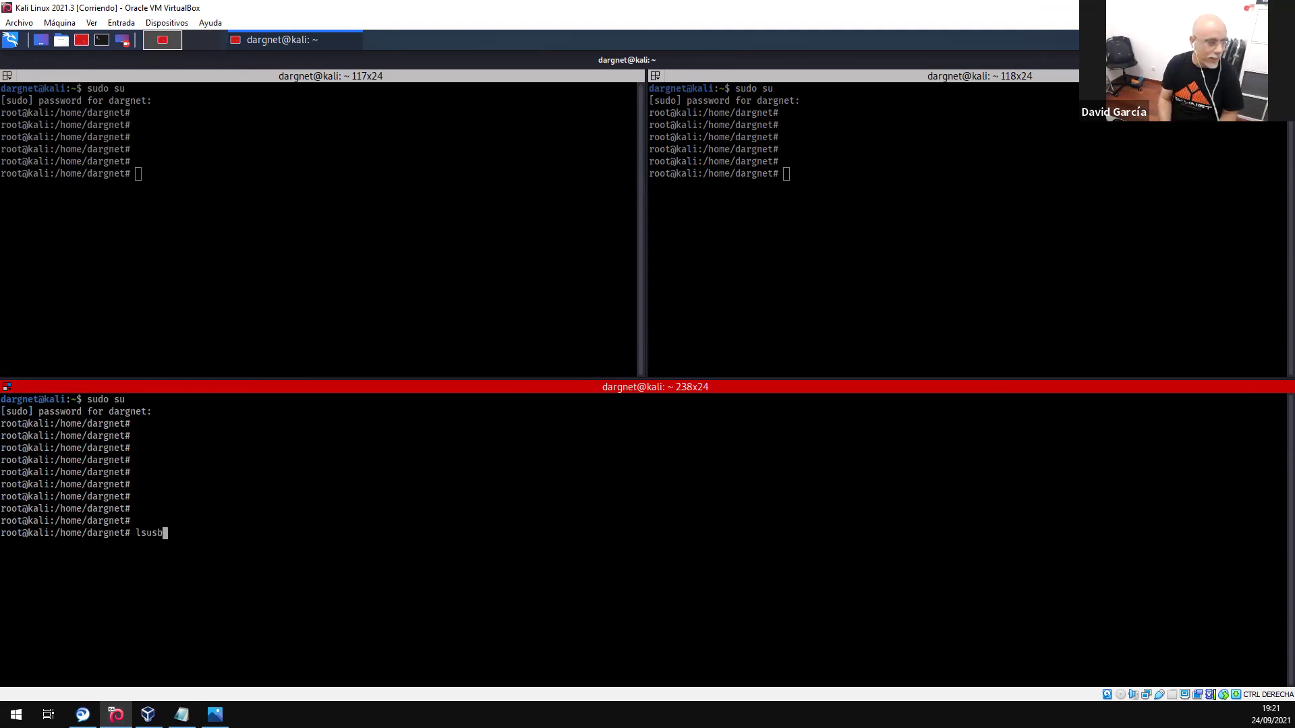
{"action": "key", "text": "Return"}
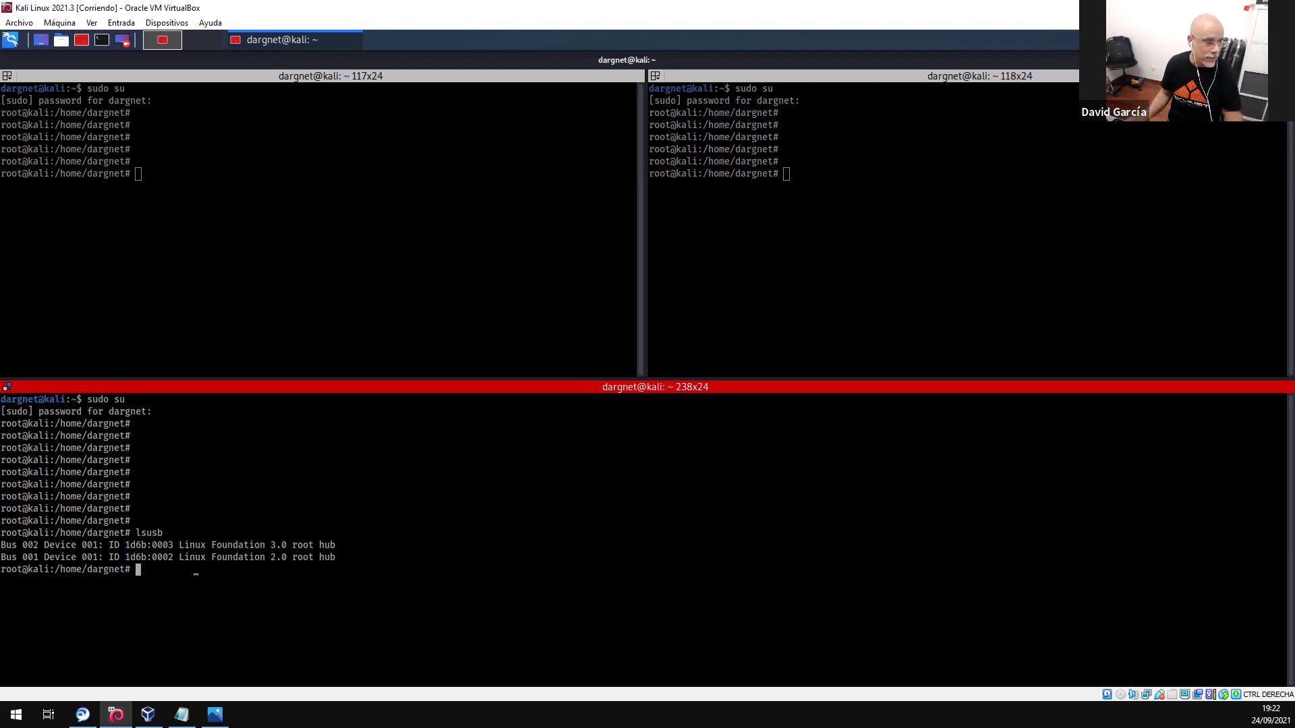
- Rerun lsusb and highlight the three Realtek RTL8812AU WLAN adapter lines
{"action": "key", "text": "Up"}
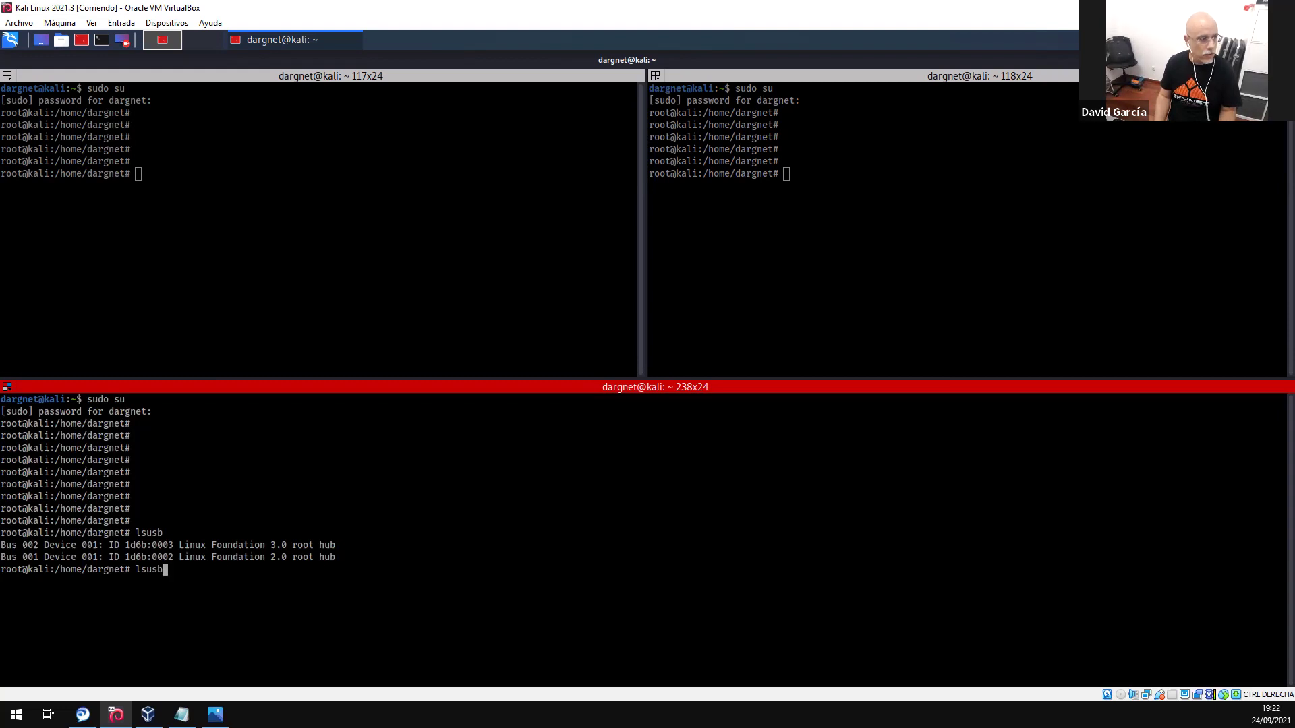
{"action": "key", "text": "Return"}
{"action": "left_click_drag", "start_coordinate": [153, 592], "coordinate": [590, 618]}
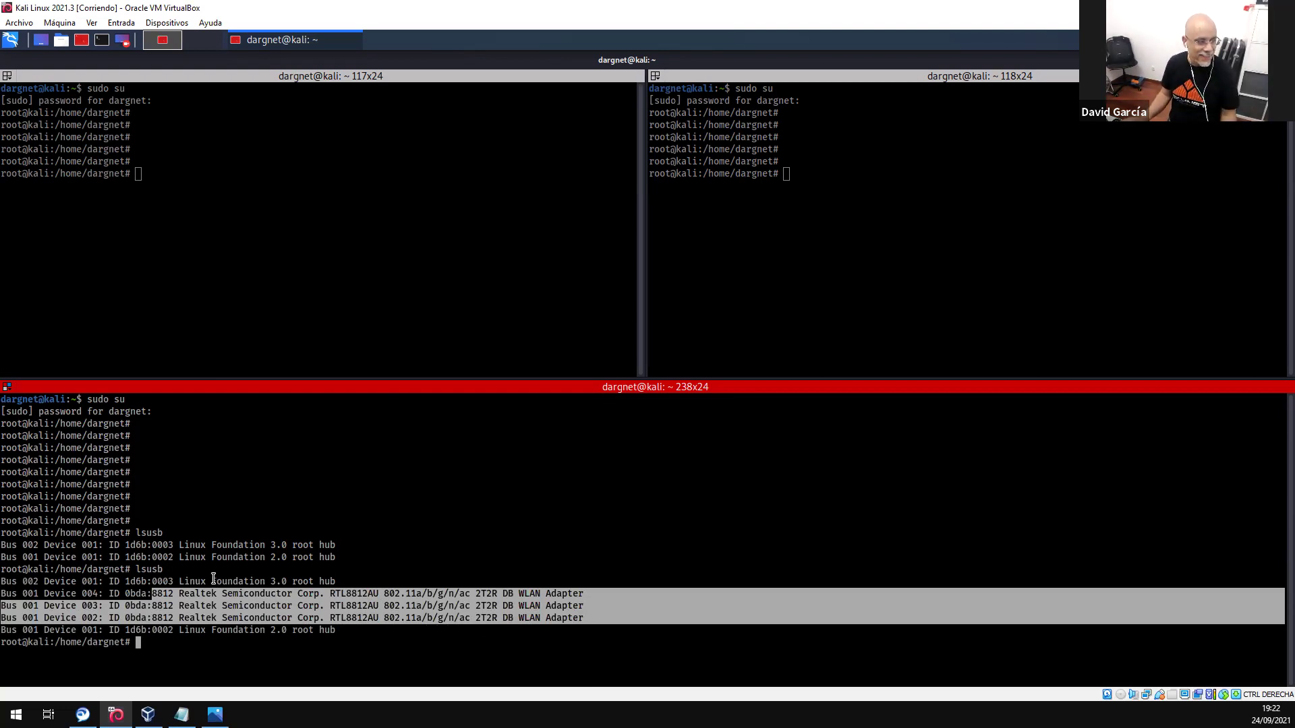
{"action": "left_click", "coordinate": [155, 639]}
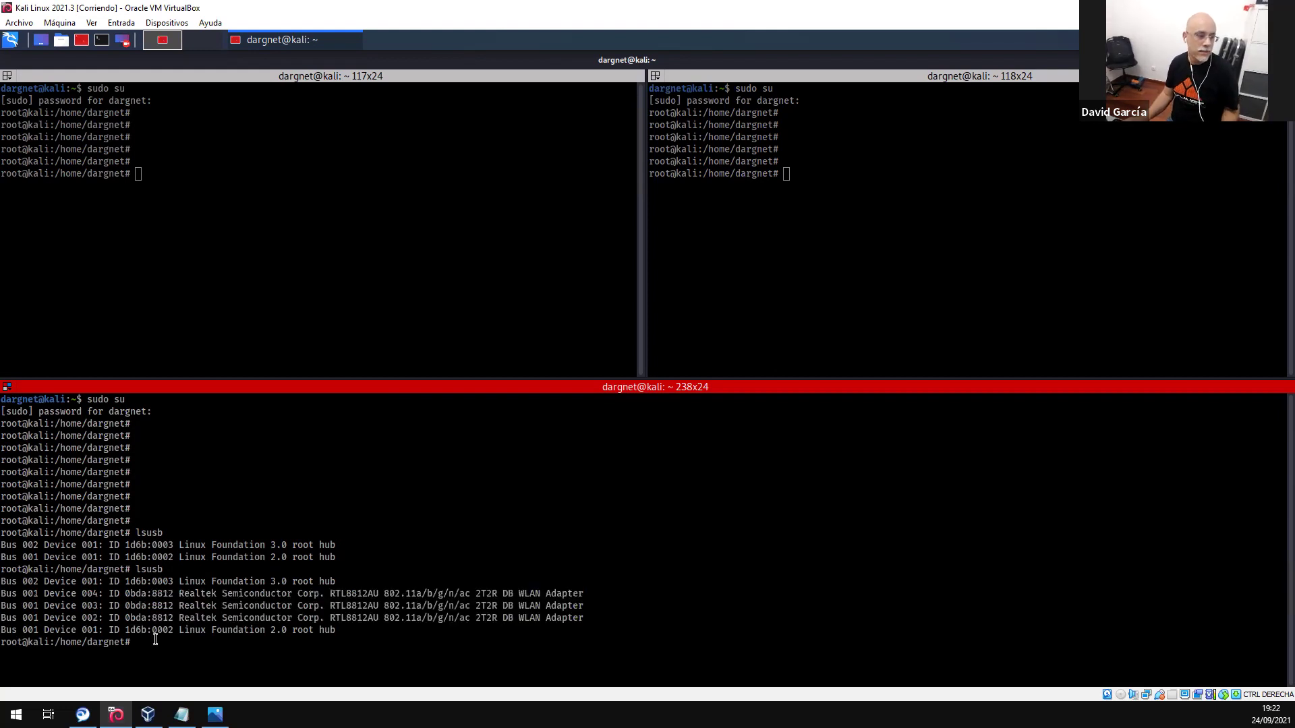
{"action": "key", "text": "Return"}
{"action": "key", "text": "Return"}
{"action": "key", "text": "Return"}
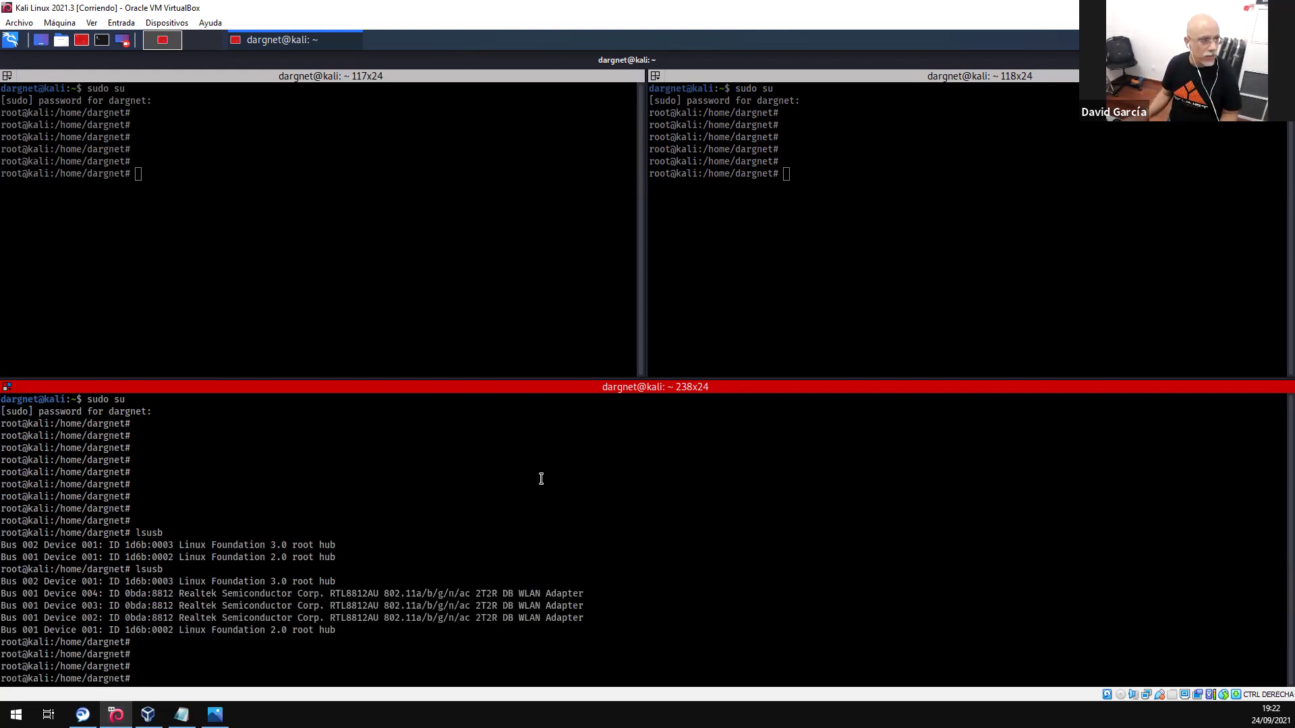
{"action": "right_click", "coordinate": [514, 433]}
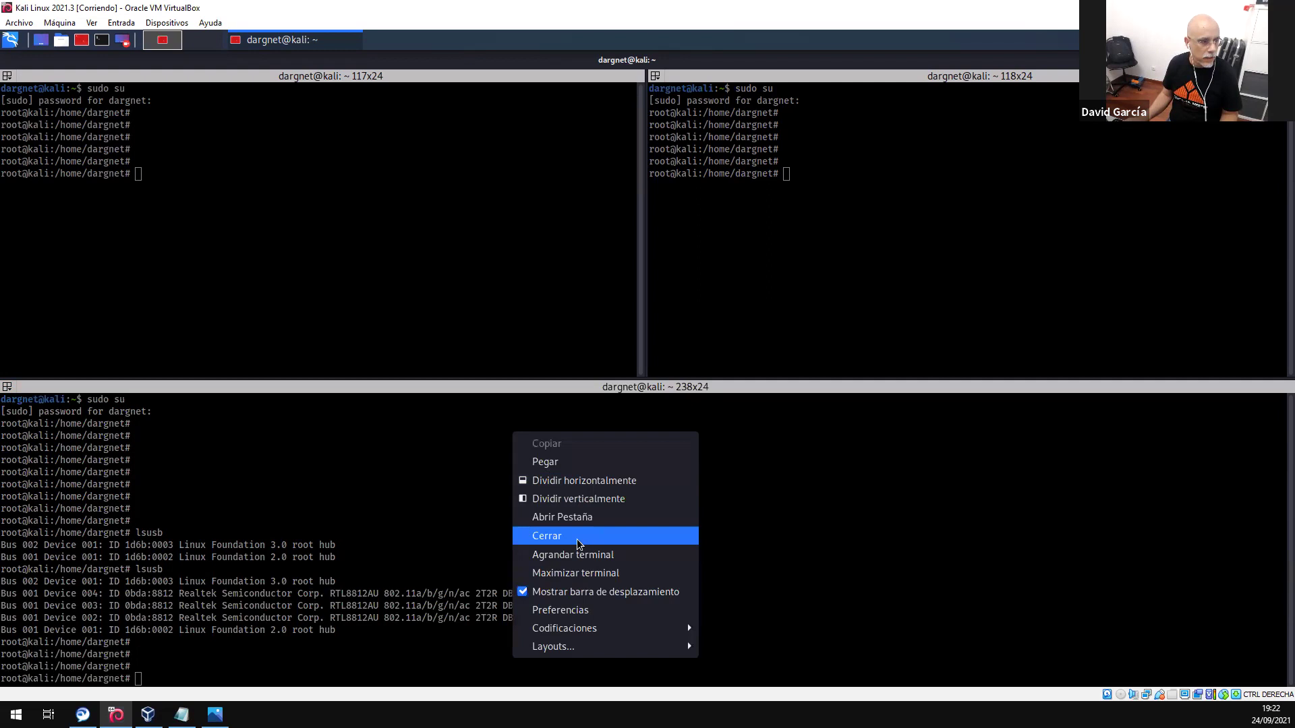
- Close the bottom pane, clear the left terminal and run iwconfig
{"action": "left_click", "coordinate": [571, 536]}
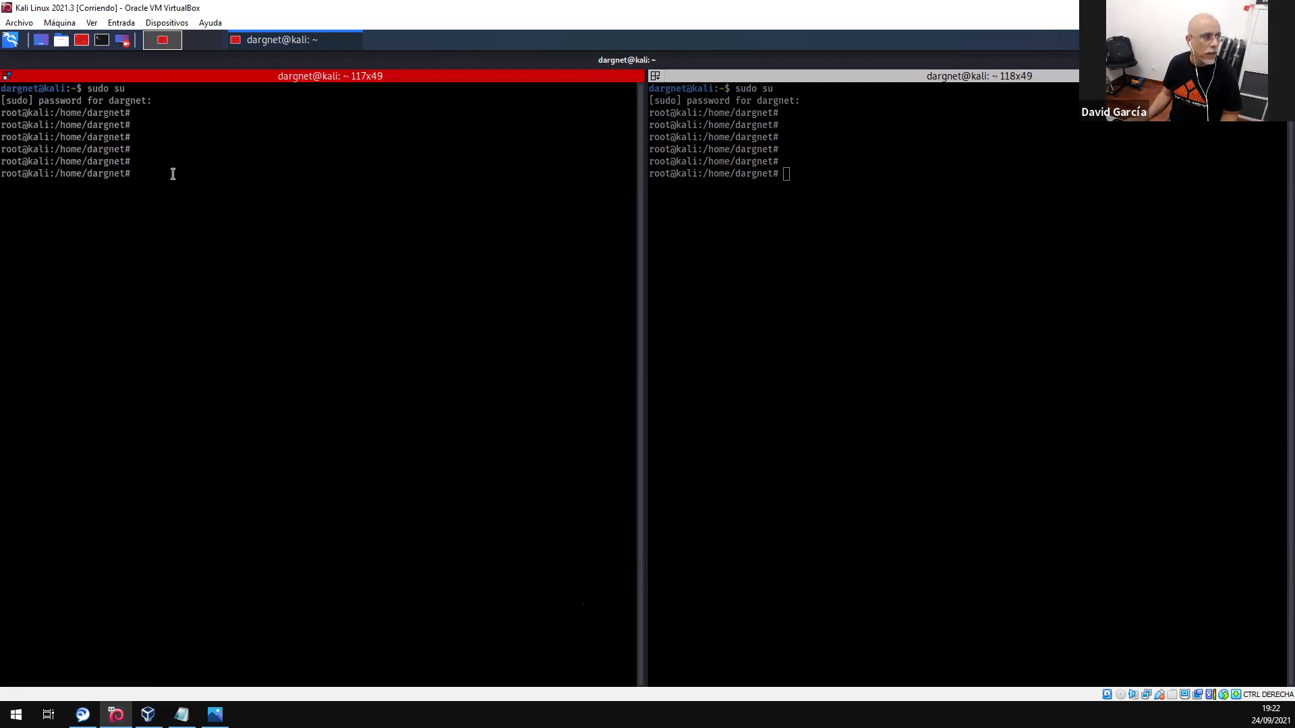
{"action": "type", "text": "clear"}
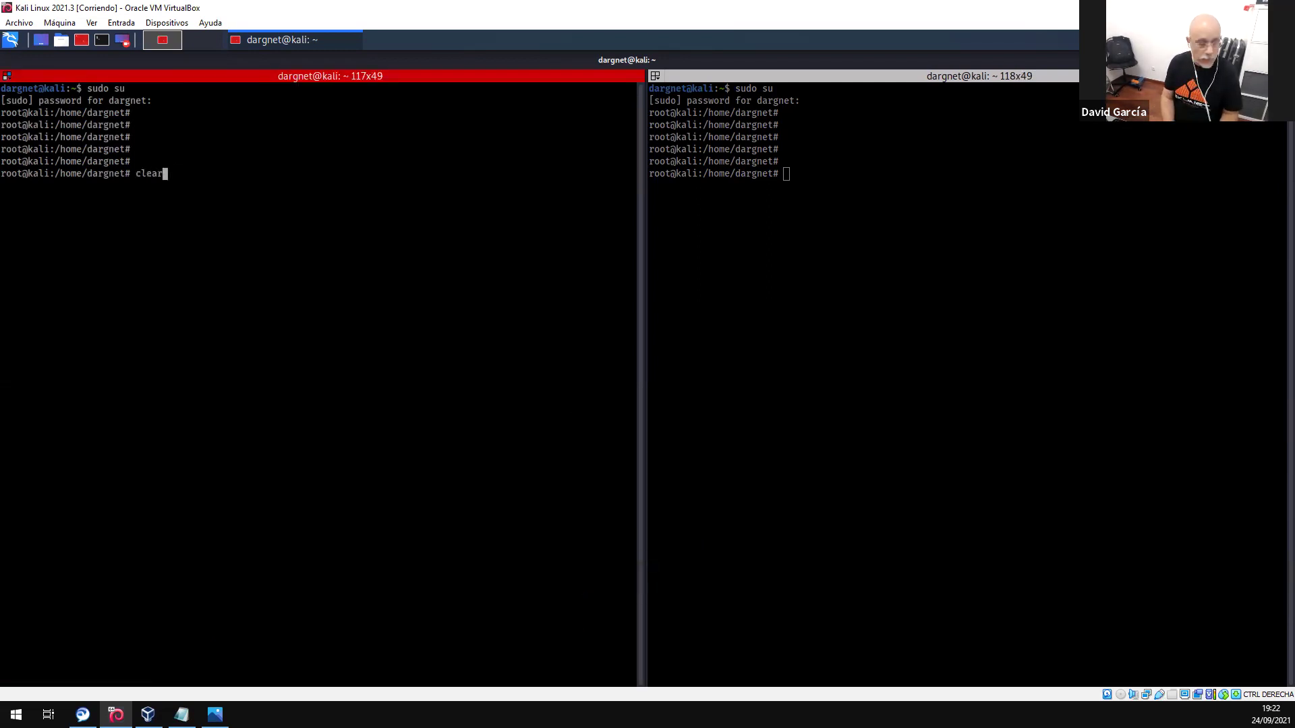
{"action": "key", "text": "Return"}
{"action": "type", "text": "i"}
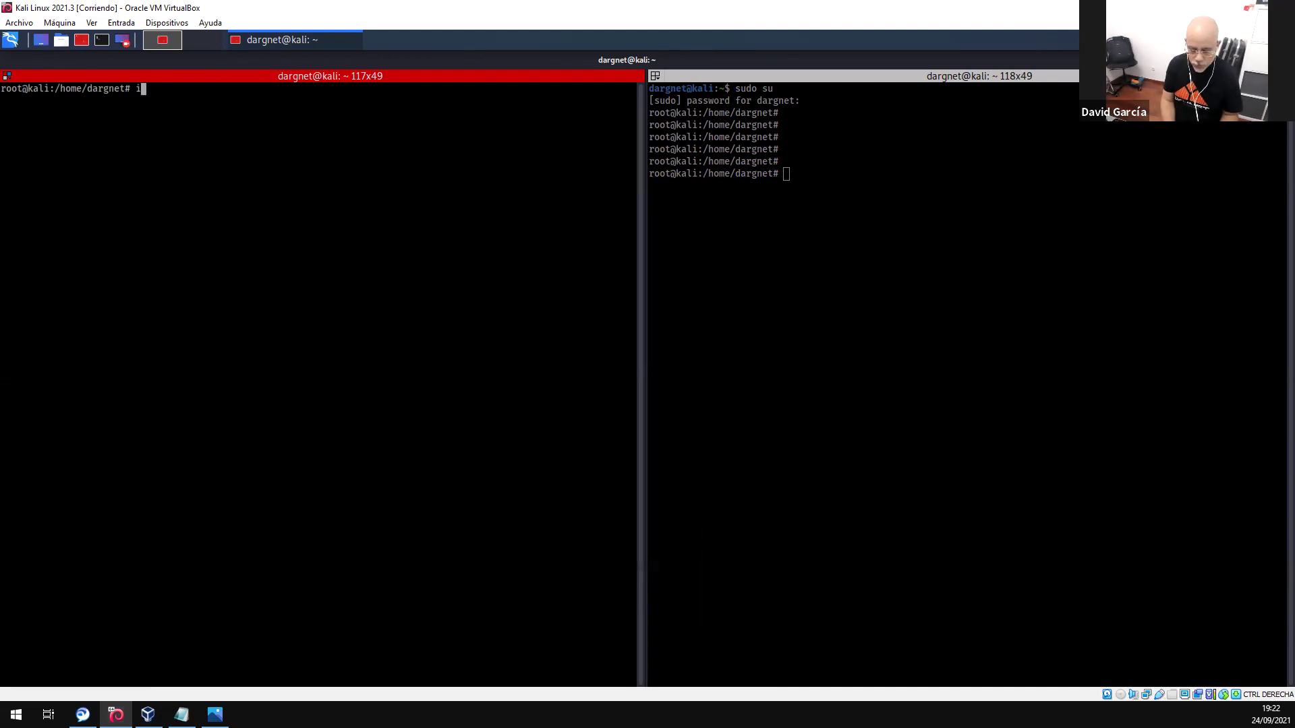
{"action": "type", "text": "wconfig"}
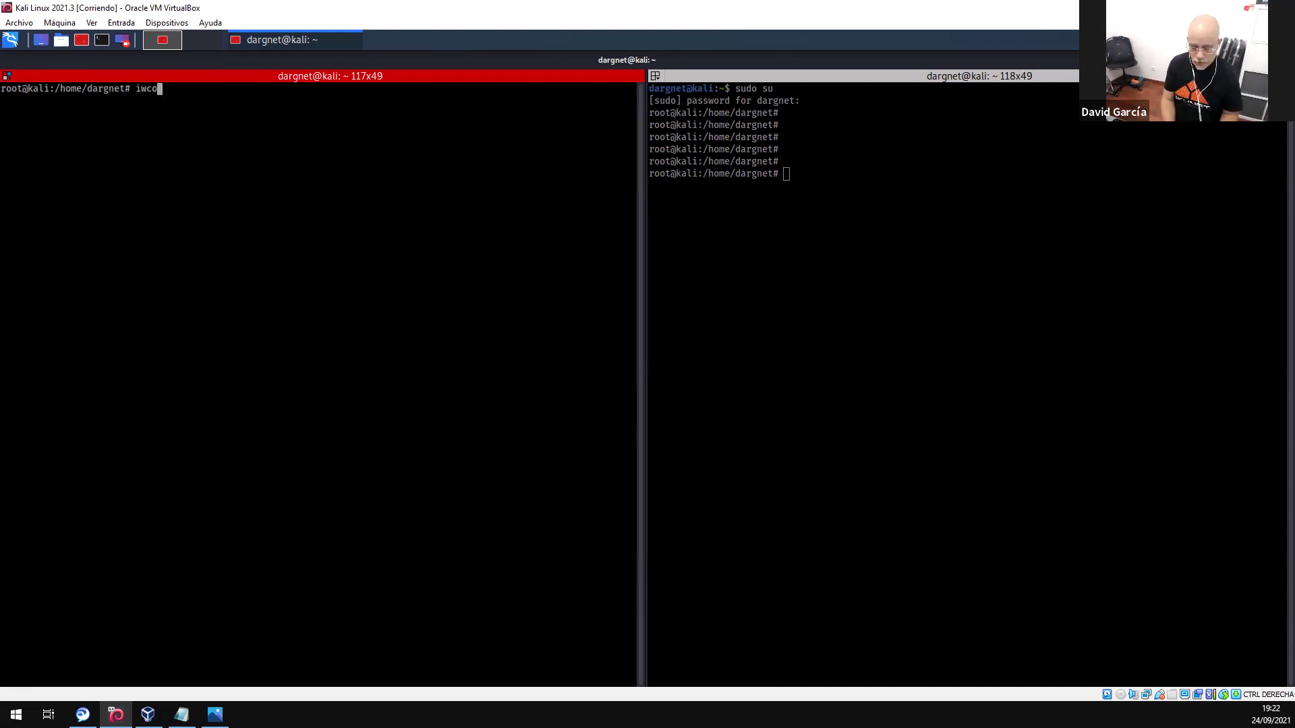
{"action": "key", "text": "Return"}
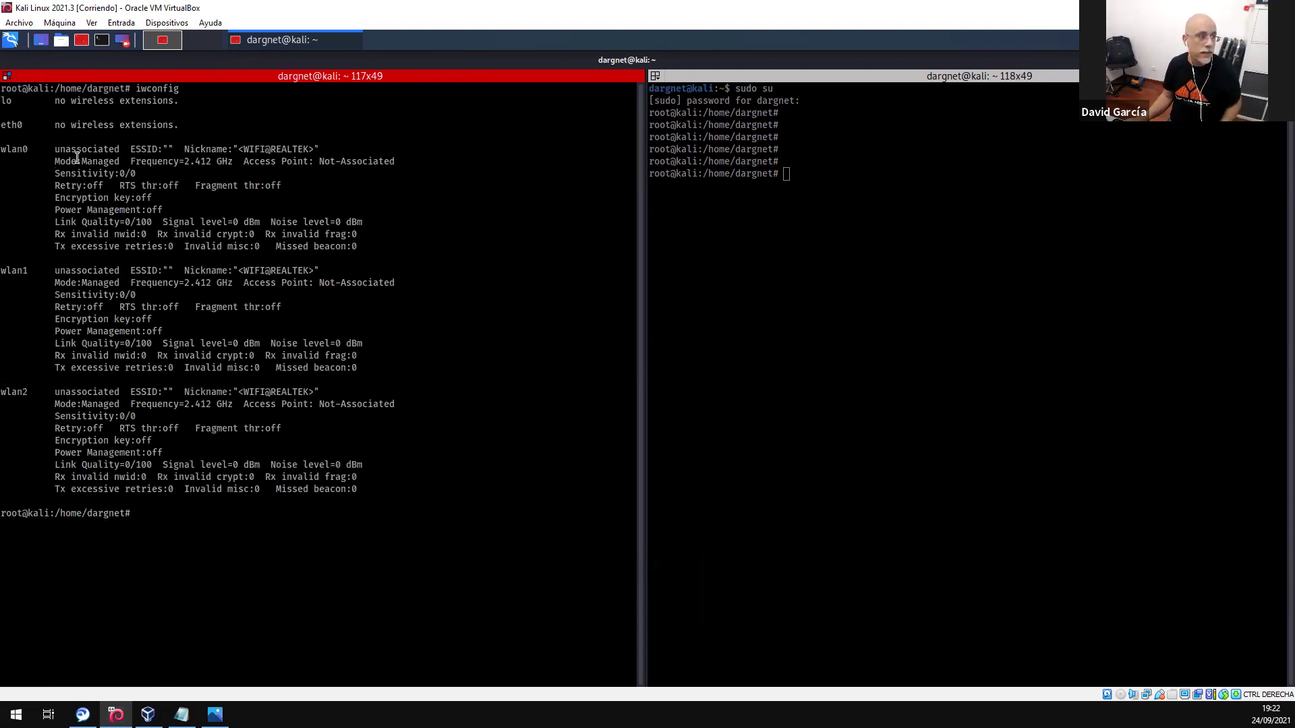
- Review the Managed-mode entries for wlan0 and wlan1, then show the Kali desktop
{"action": "left_click_drag", "start_coordinate": [82, 162], "coordinate": [118, 162]}
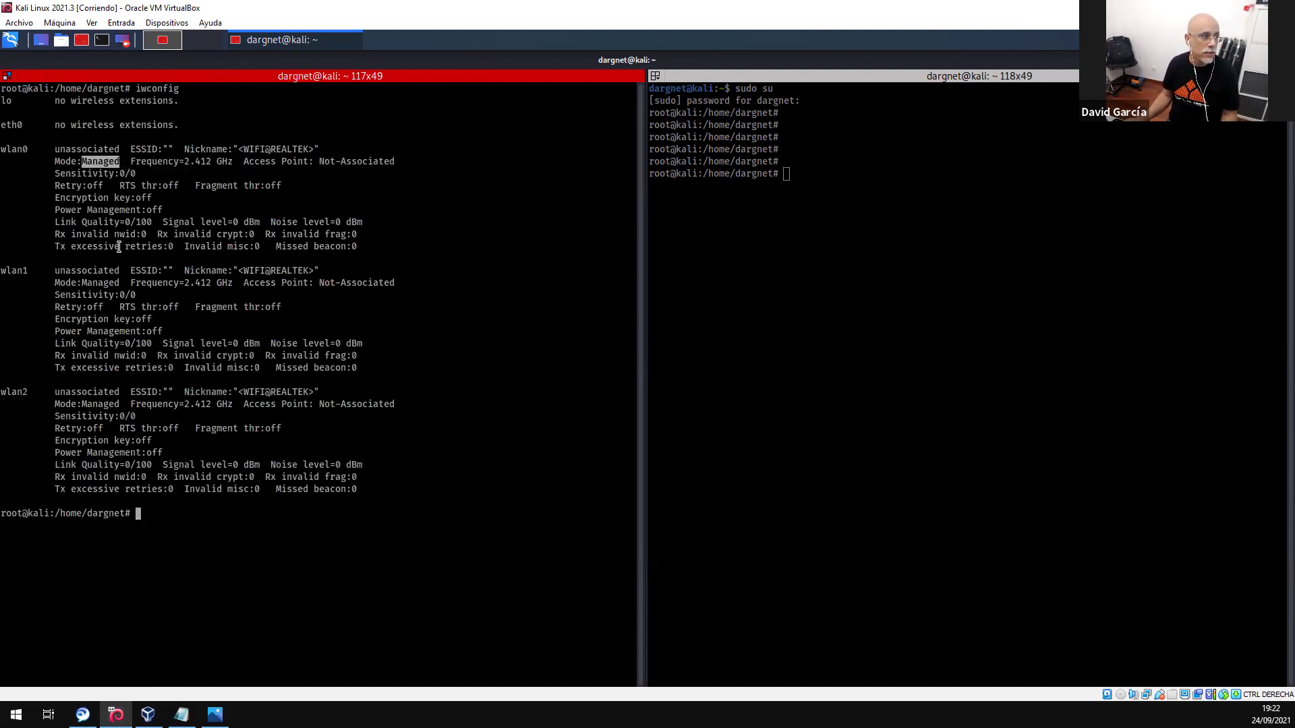
{"action": "left_click_drag", "start_coordinate": [82, 283], "coordinate": [124, 284]}
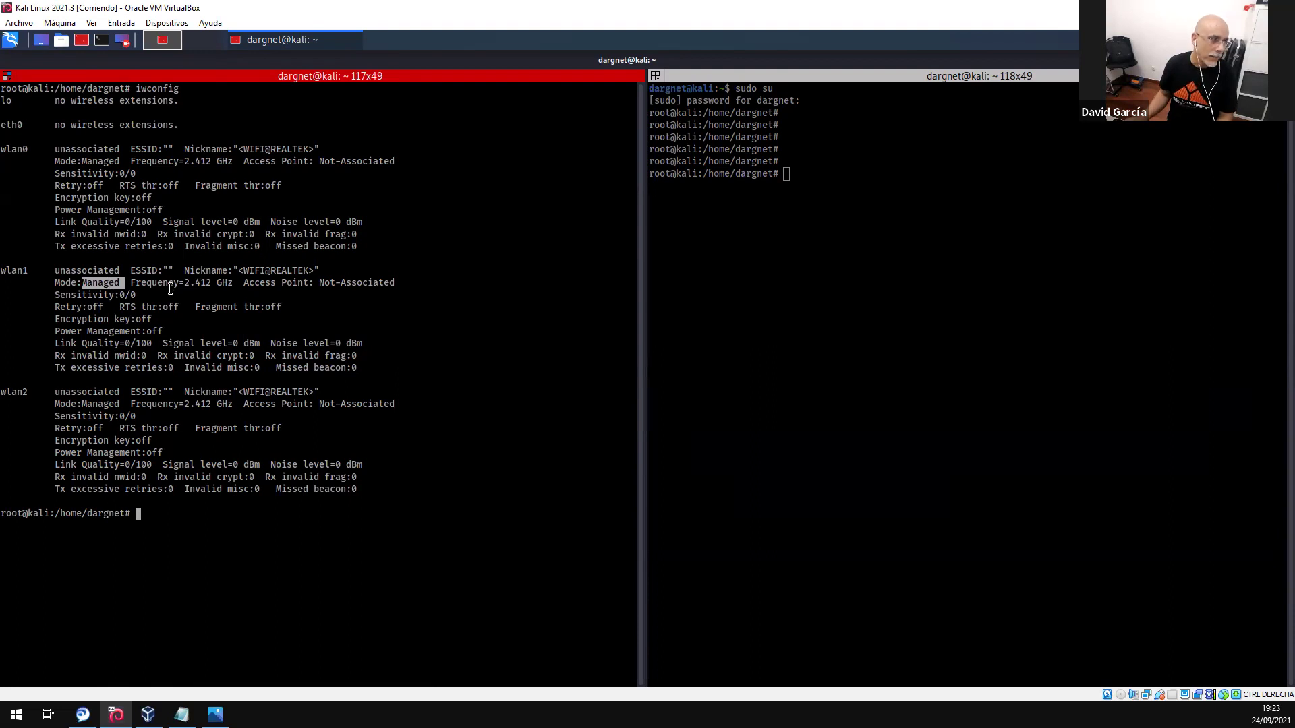
{"action": "left_click", "coordinate": [58, 269]}
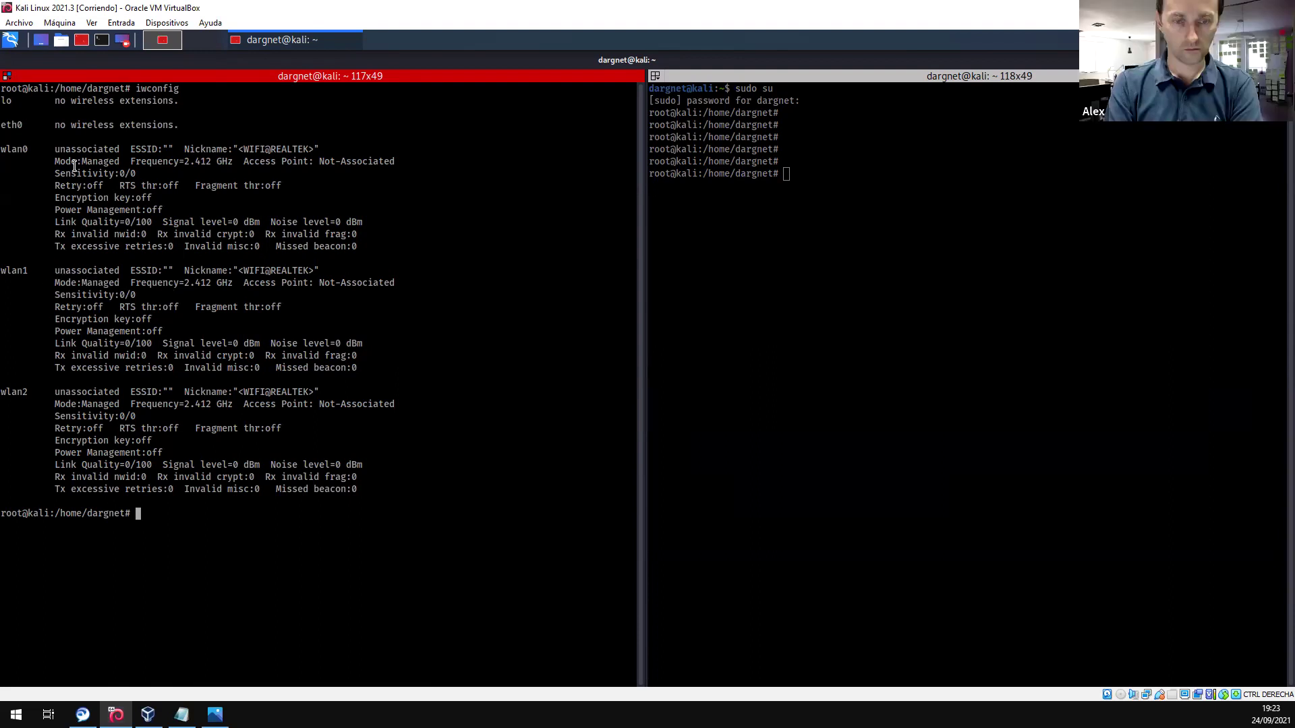
{"action": "left_click_drag", "start_coordinate": [141, 88], "coordinate": [180, 89]}
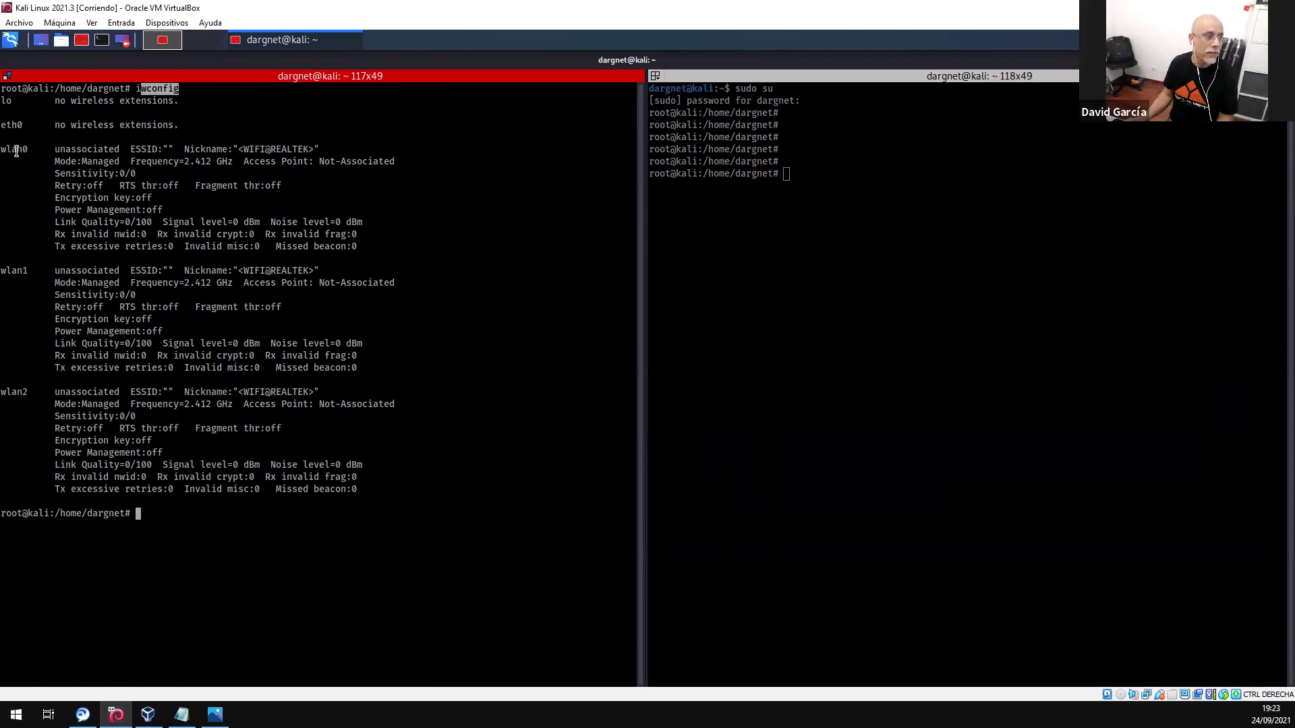
{"action": "left_click", "coordinate": [46, 173]}
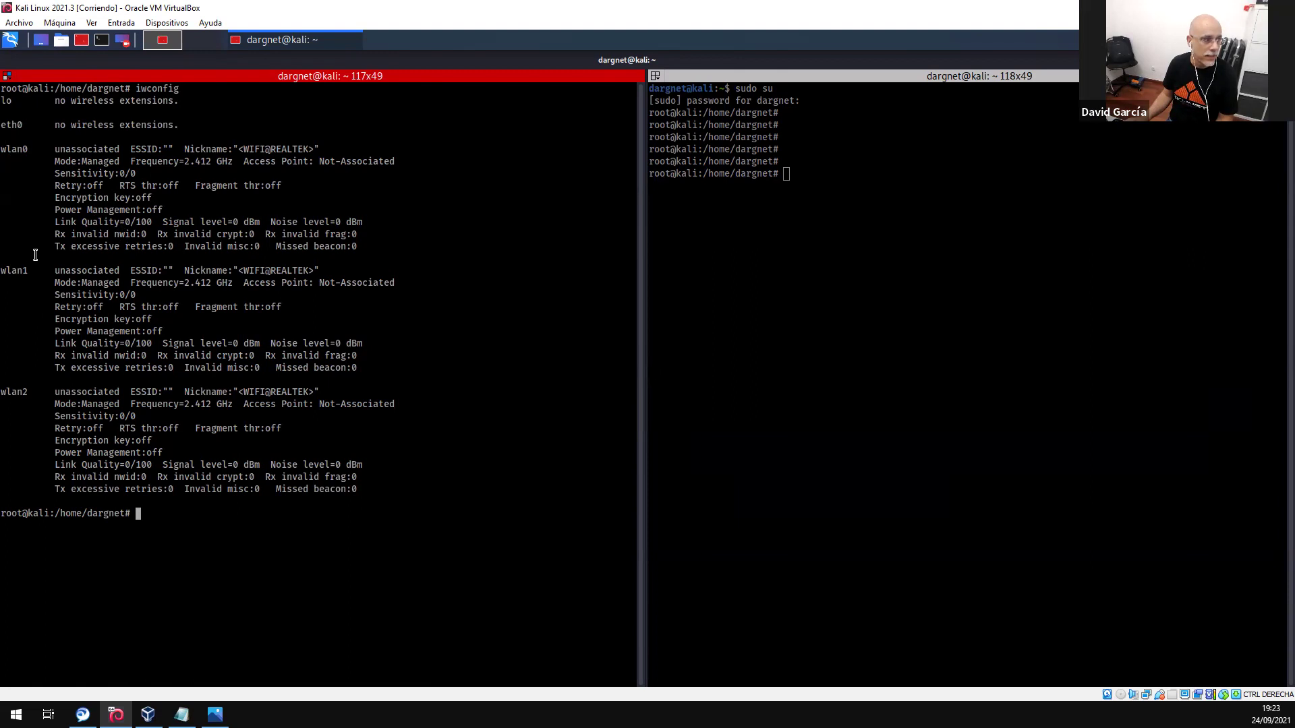
{"action": "left_click_drag", "start_coordinate": [2, 272], "coordinate": [53, 276]}
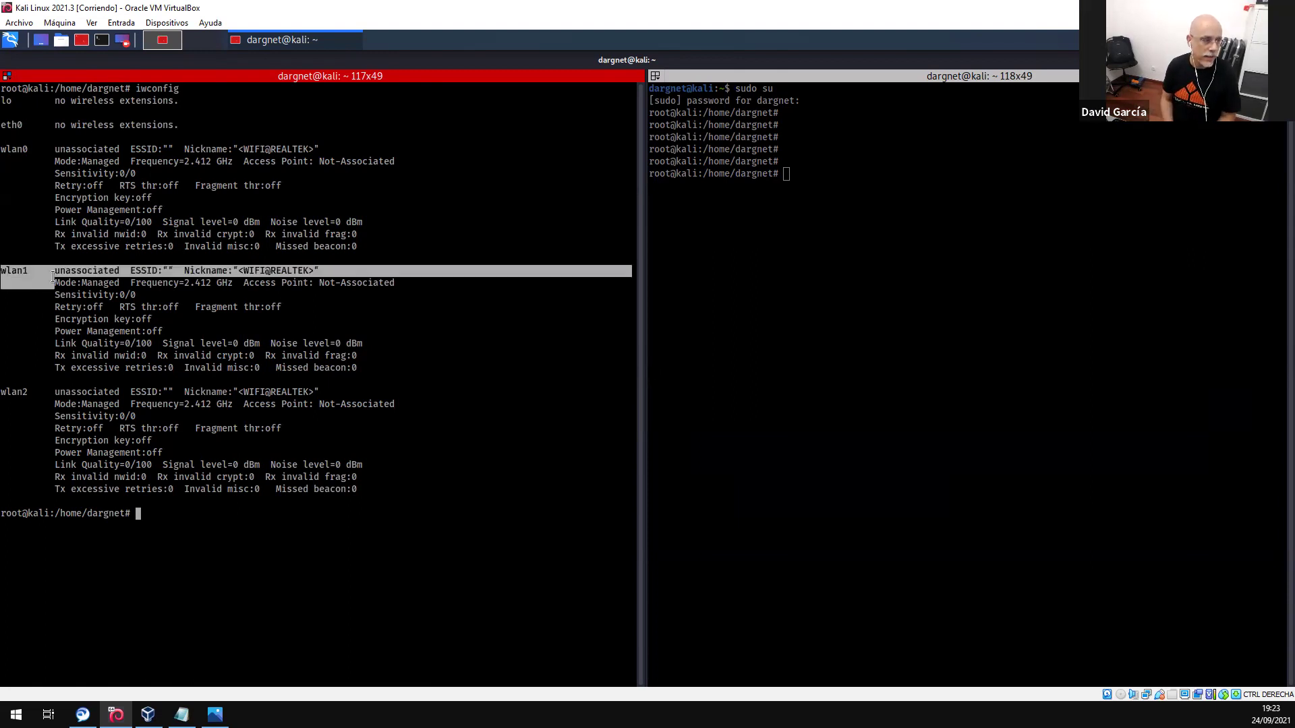
{"action": "left_click", "coordinate": [85, 396]}
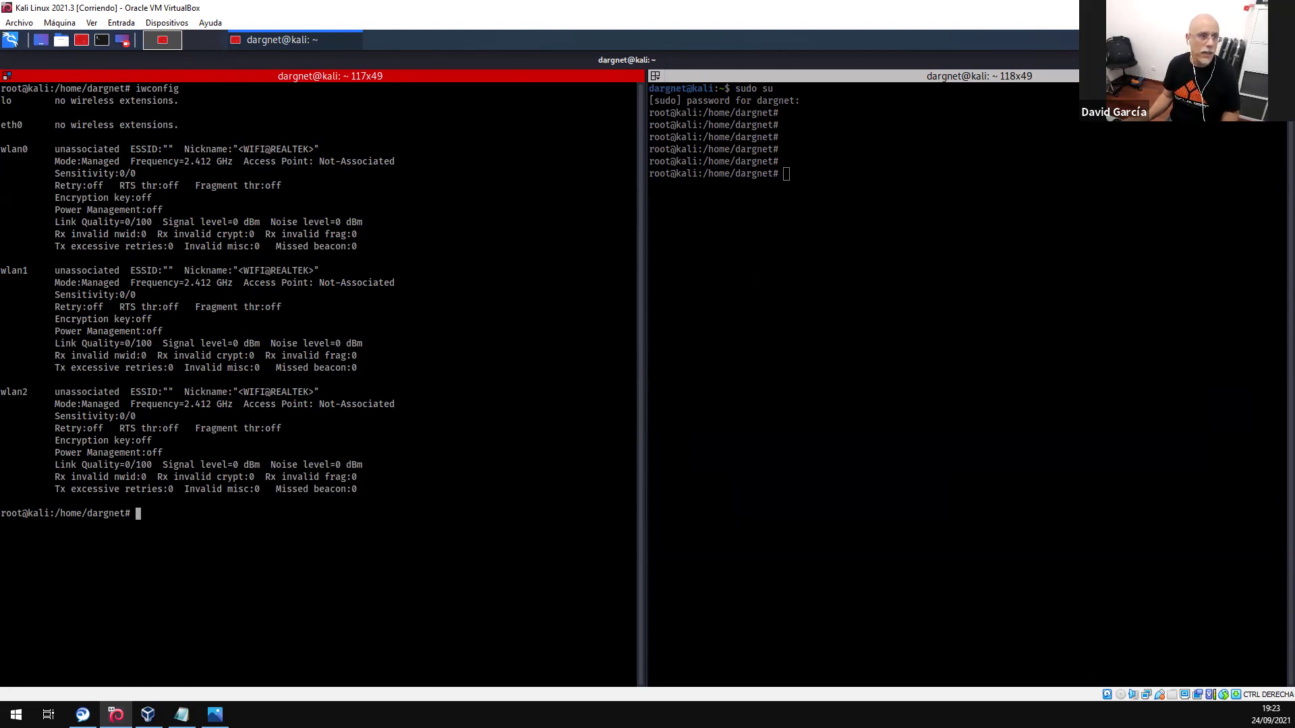
{"action": "key", "text": "ctrl+alt+d"}
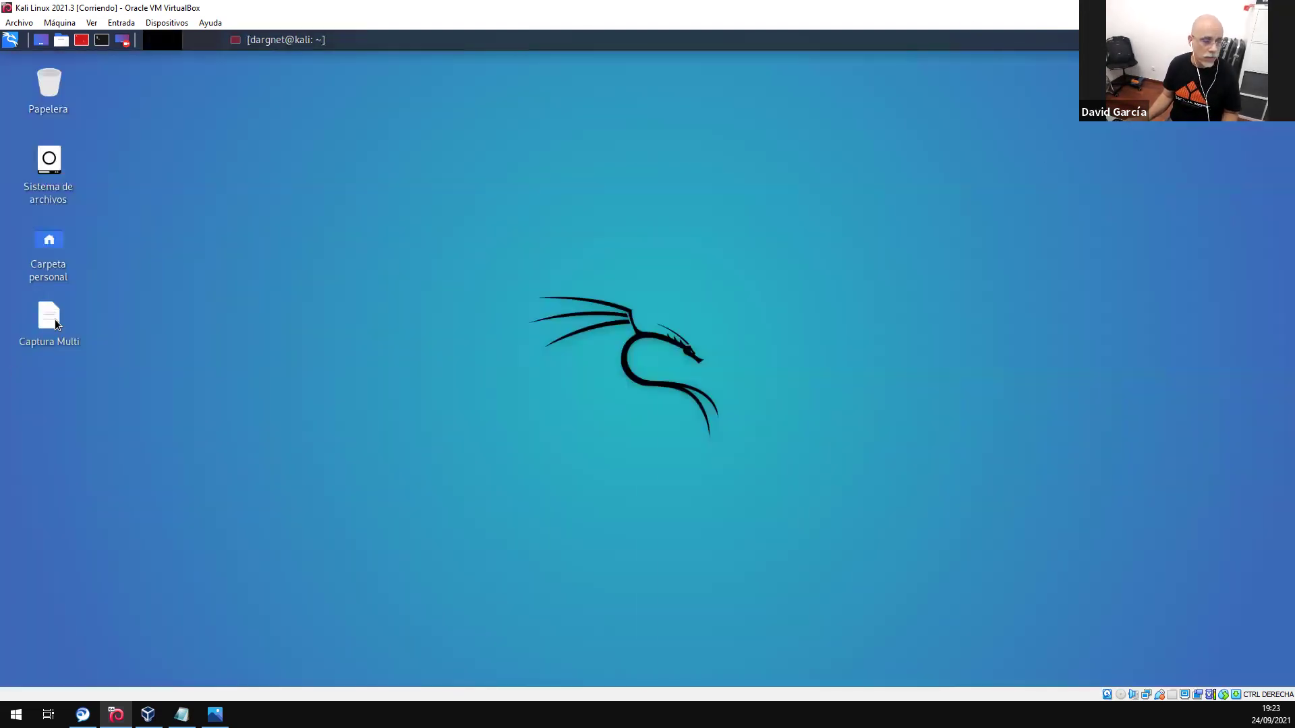
- Open Captura Multi and highlight the interface-down, airmon-ng check kill, monitor-mode and interface-up commands
{"action": "double_click", "coordinate": [57, 325]}
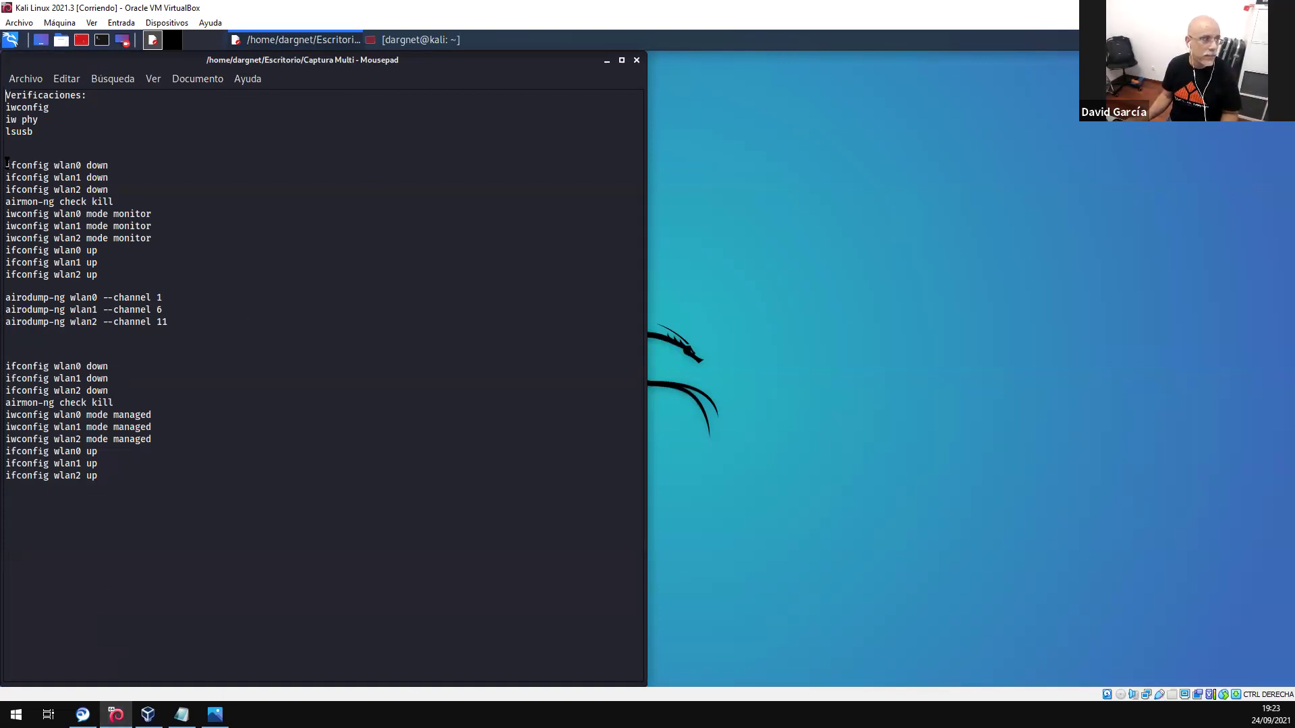
{"action": "left_click_drag", "start_coordinate": [7, 163], "coordinate": [113, 194]}
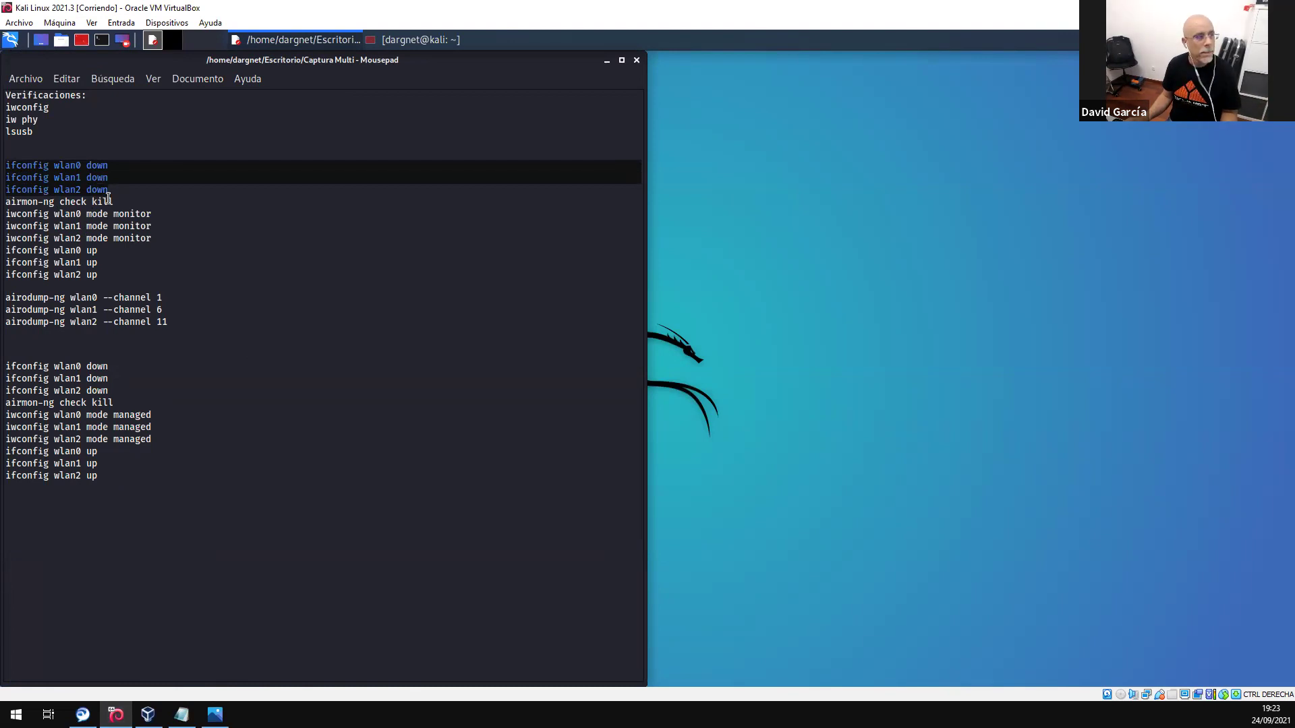
{"action": "left_click_drag", "start_coordinate": [117, 201], "coordinate": [5, 204]}
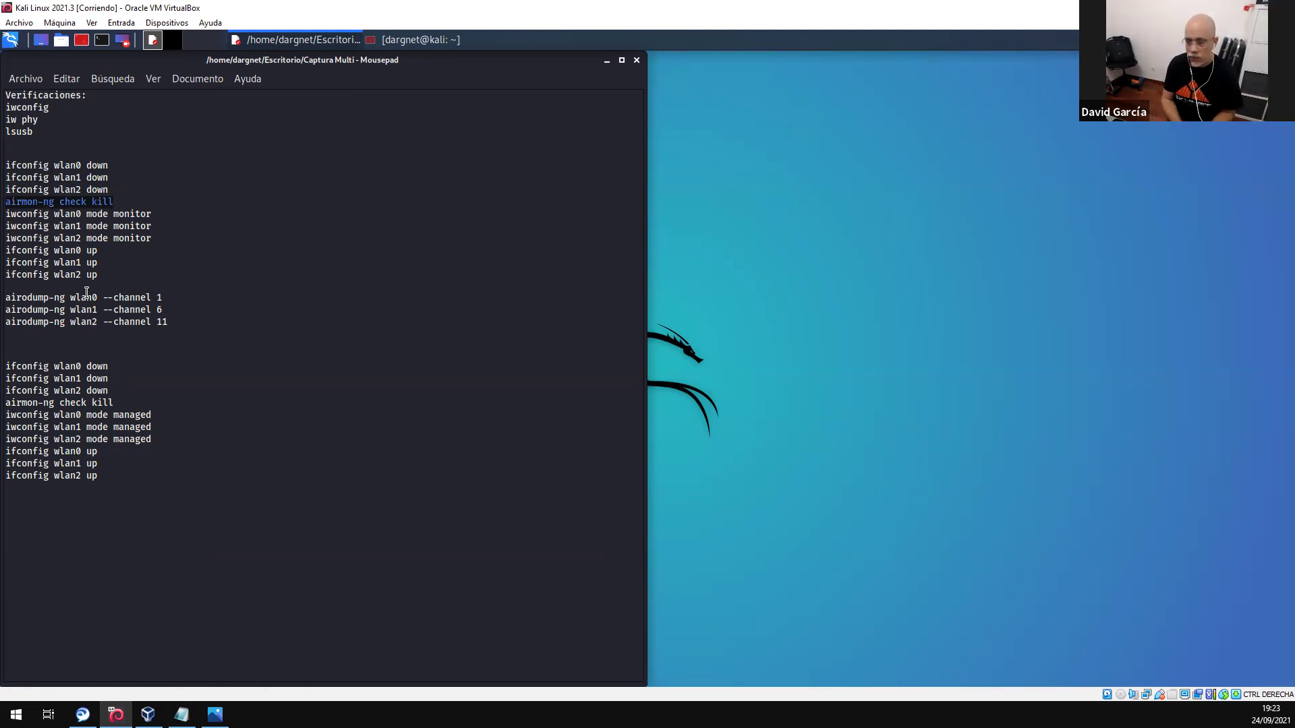
{"action": "left_click_drag", "start_coordinate": [153, 238], "coordinate": [7, 214]}
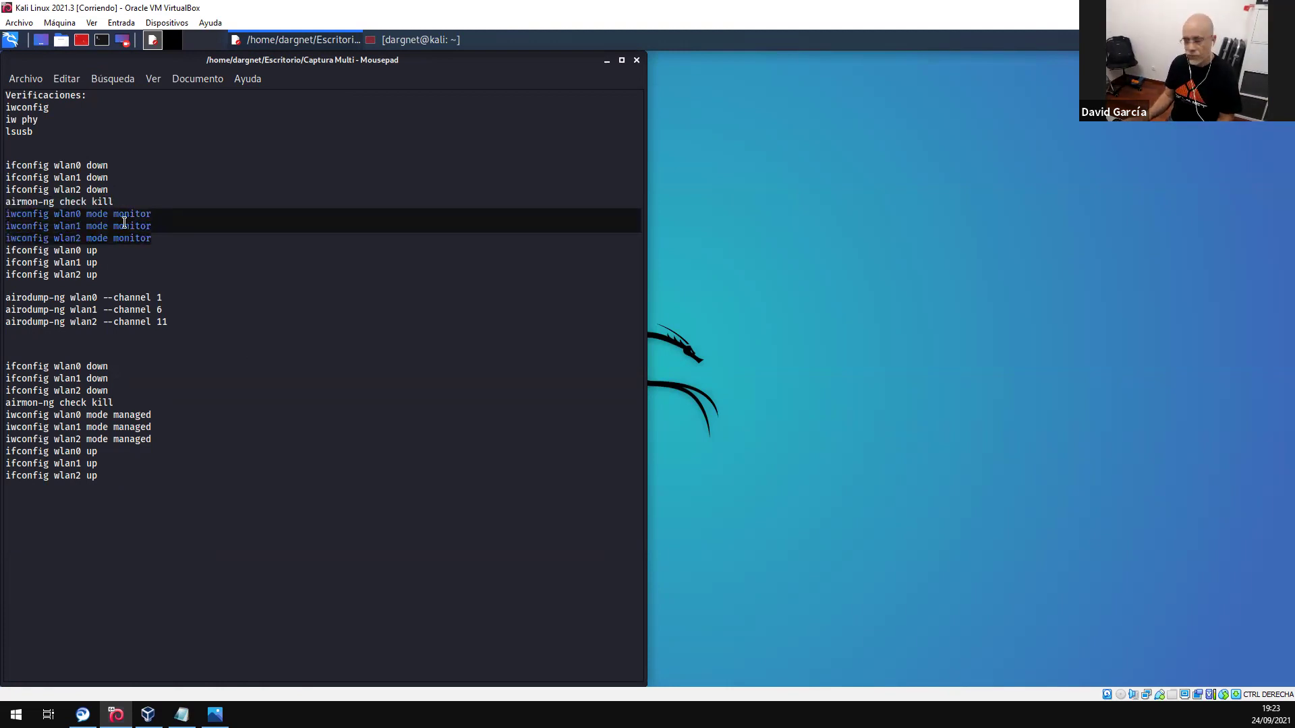
{"action": "left_click_drag", "start_coordinate": [99, 275], "coordinate": [7, 253]}
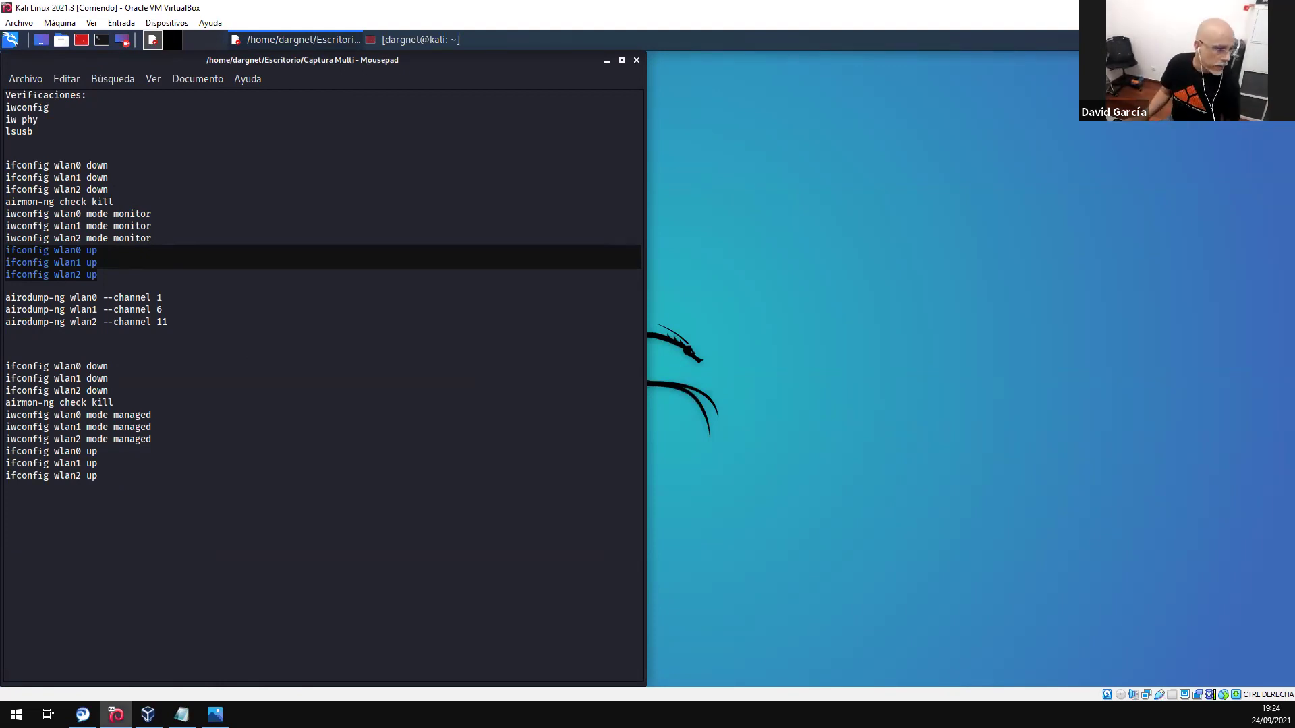
- Open and close an extra terminal, then restore Terminator with the iwconfig output
{"action": "left_click", "coordinate": [82, 41]}
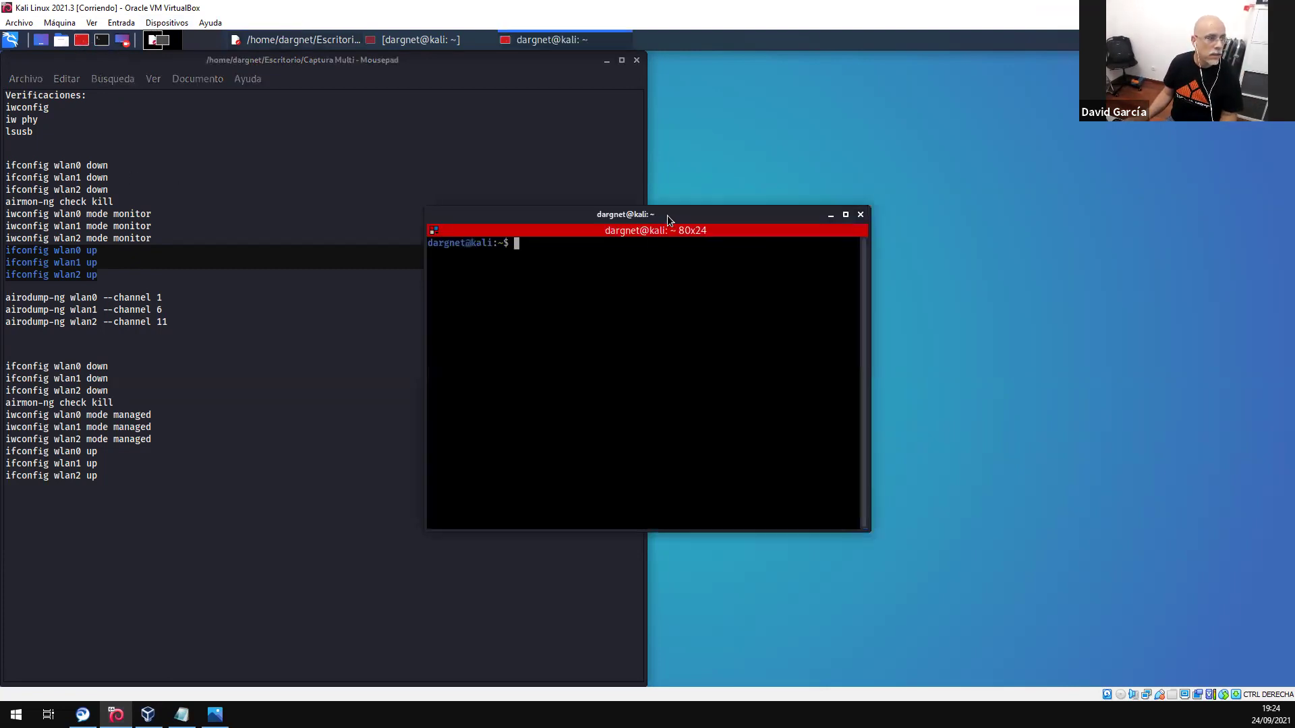
{"action": "left_click", "coordinate": [861, 215]}
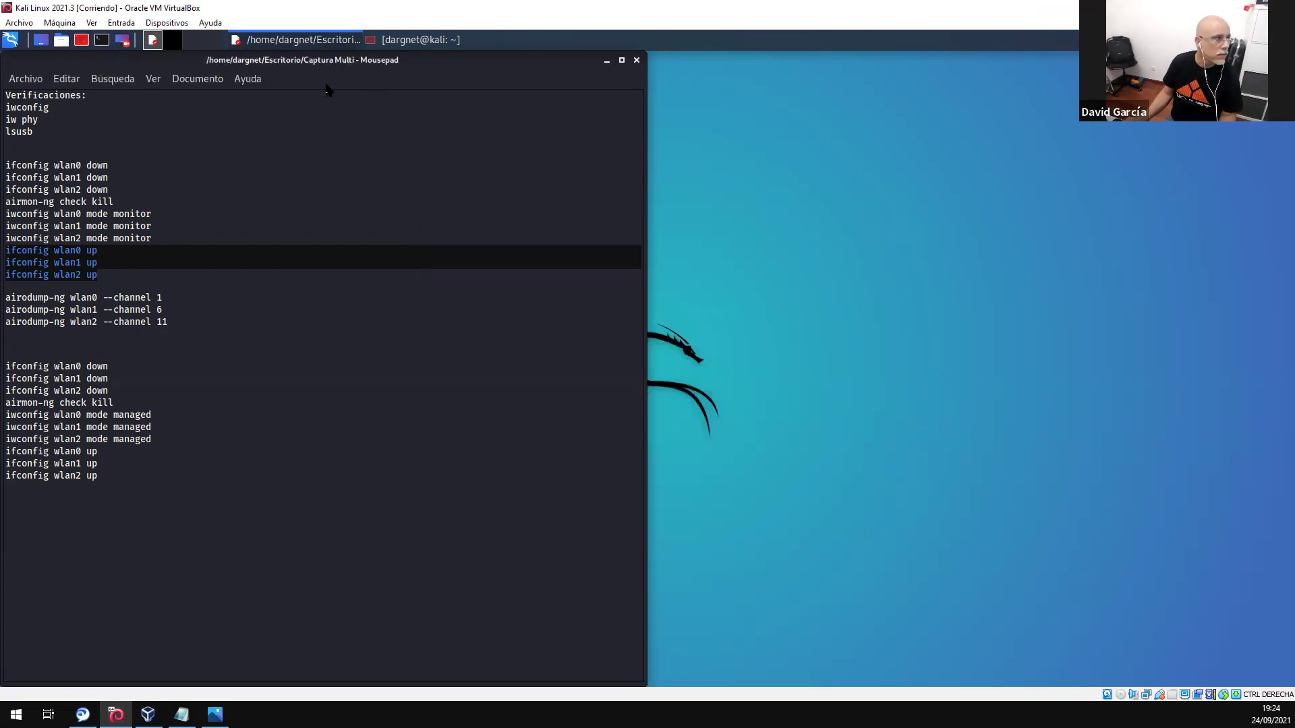
{"action": "left_click", "coordinate": [415, 39]}
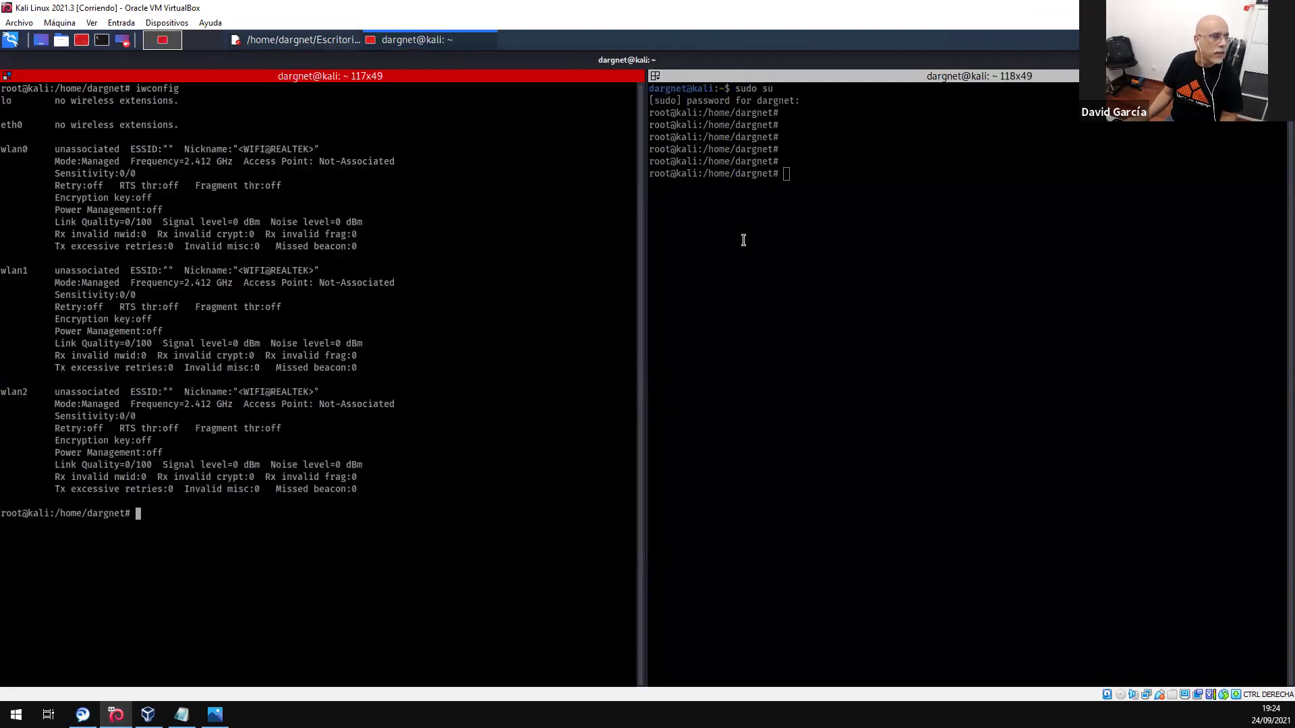
- Split the right Terminator pane horizontally three times into four stacked shells
{"action": "right_click", "coordinate": [844, 241]}
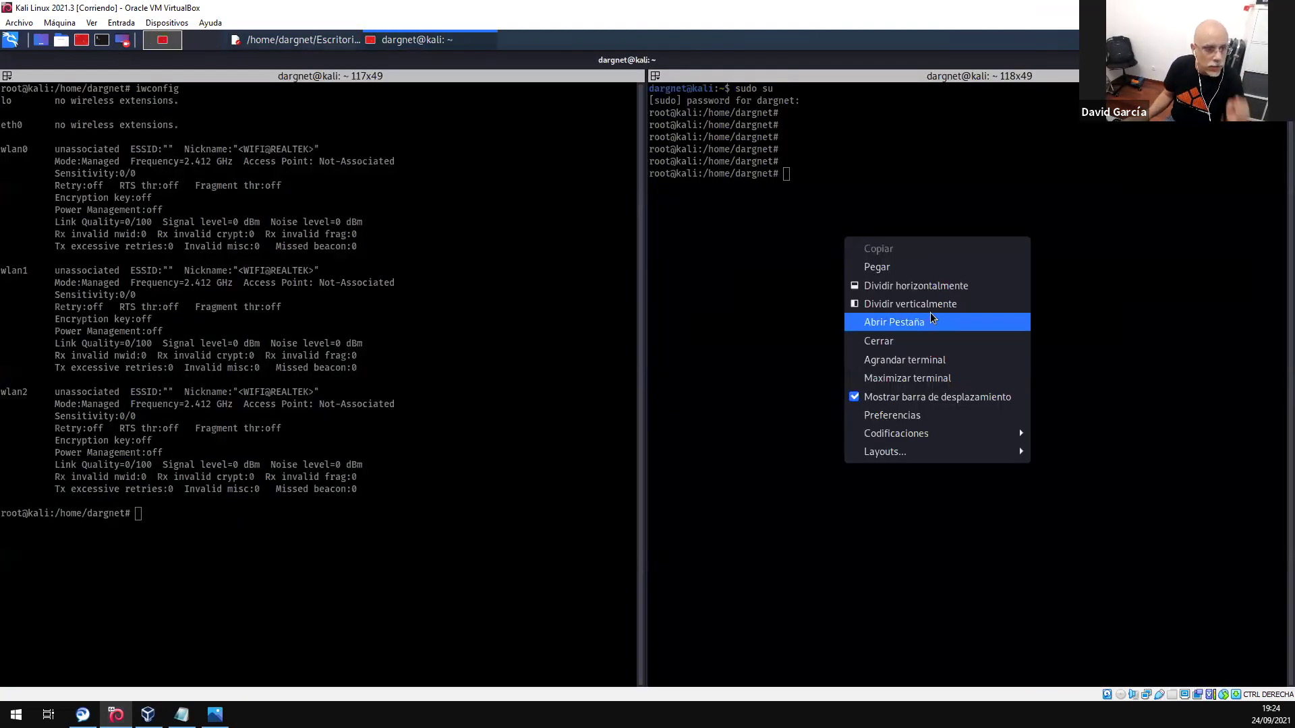
{"action": "left_click", "coordinate": [936, 286]}
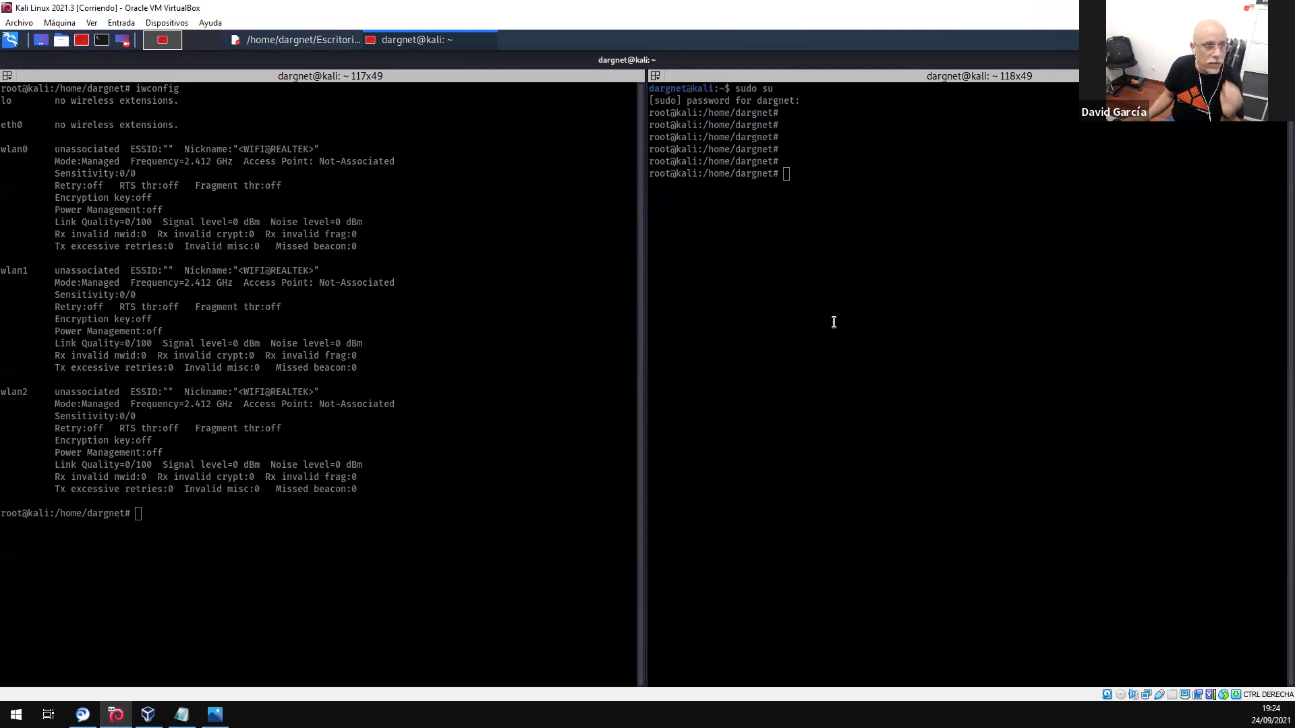
{"action": "right_click", "coordinate": [843, 316]}
{"action": "left_click", "coordinate": [908, 362]}
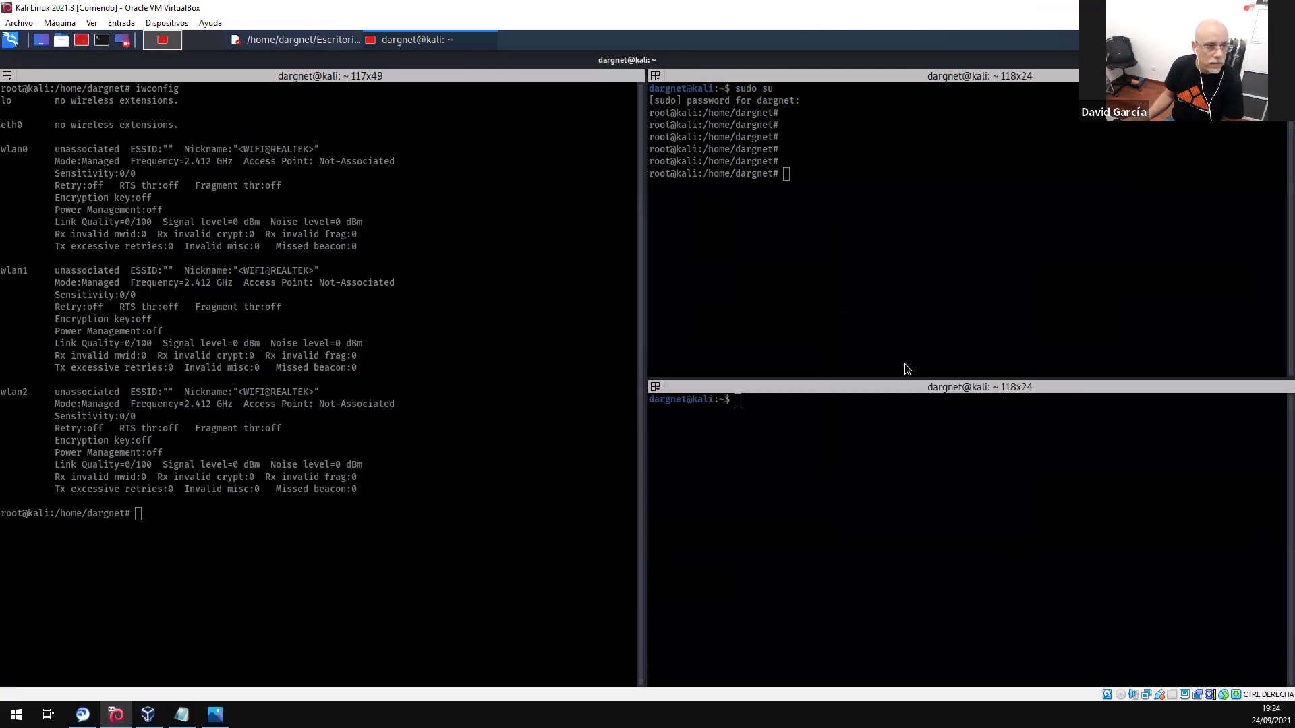
{"action": "right_click", "coordinate": [900, 495]}
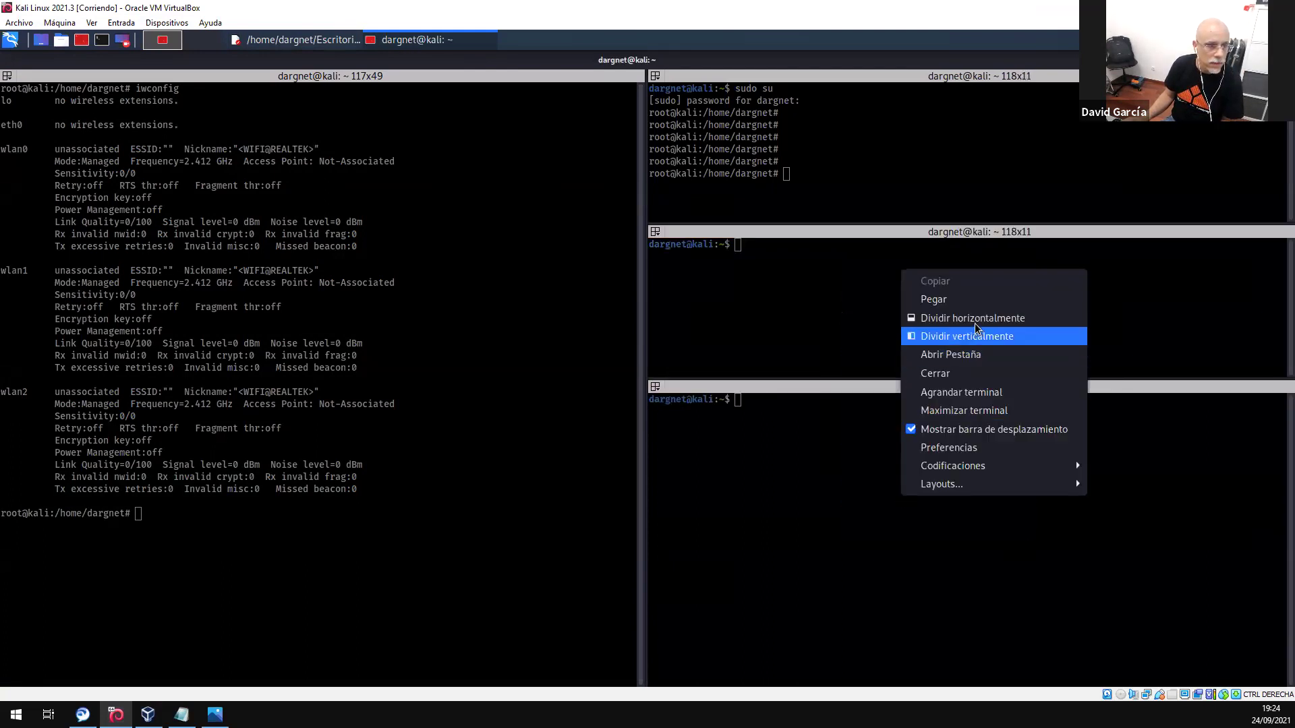
{"action": "left_click", "coordinate": [945, 314]}
- Become root with sudo su in the second and third right shells
{"action": "left_click", "coordinate": [787, 259]}
{"action": "type", "text": "sudo su"}
{"action": "key", "text": "Return"}
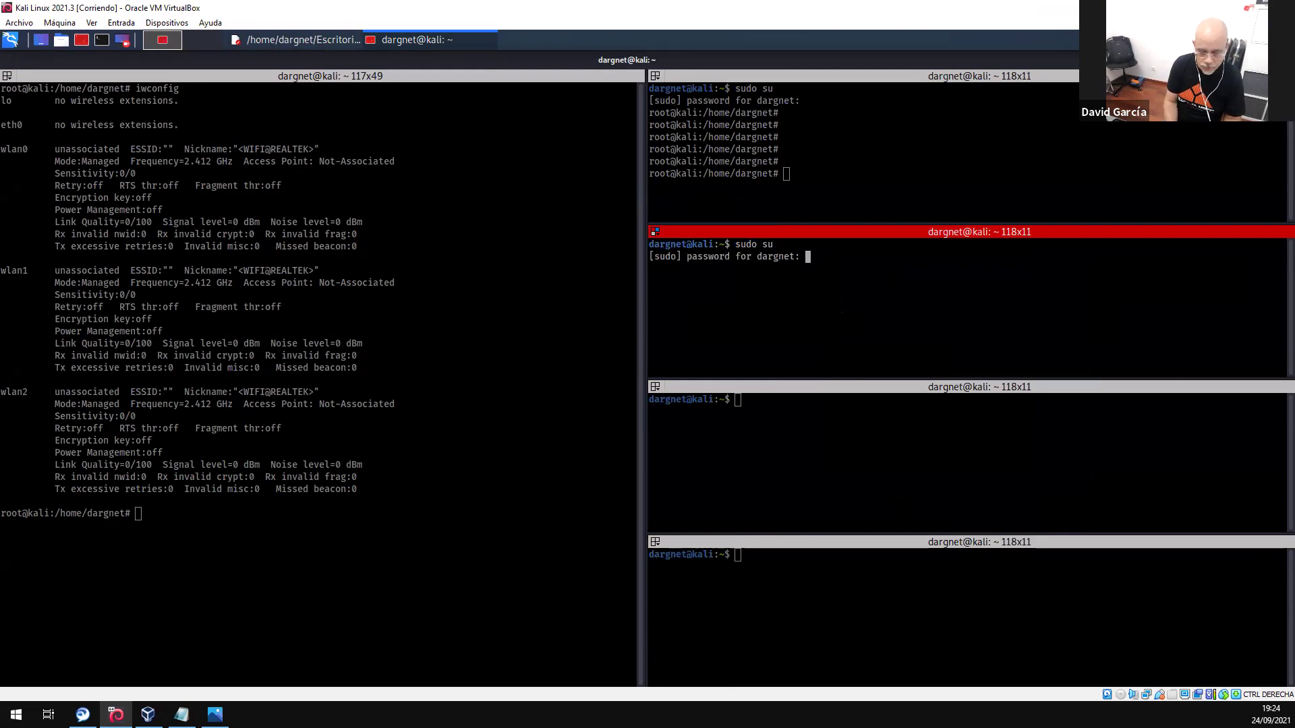
{"action": "key", "text": "Return"}
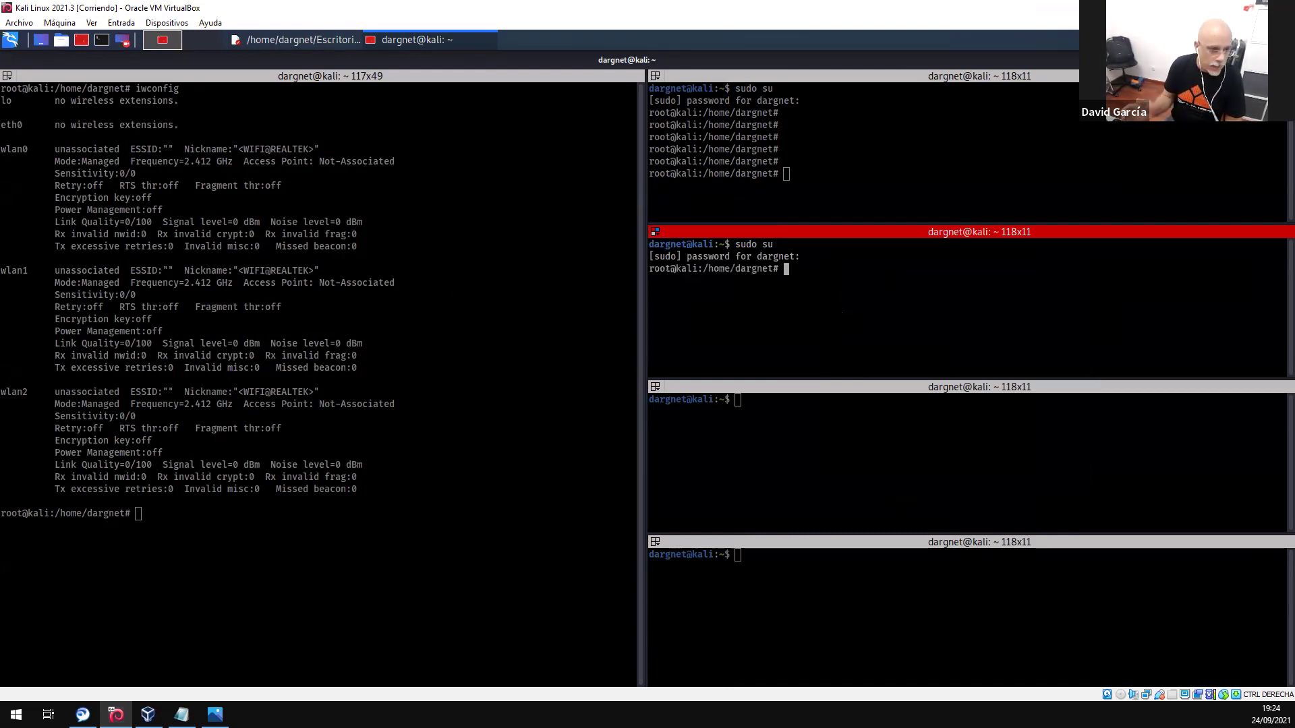
{"action": "left_click", "coordinate": [750, 413]}
{"action": "type", "text": "F!"}
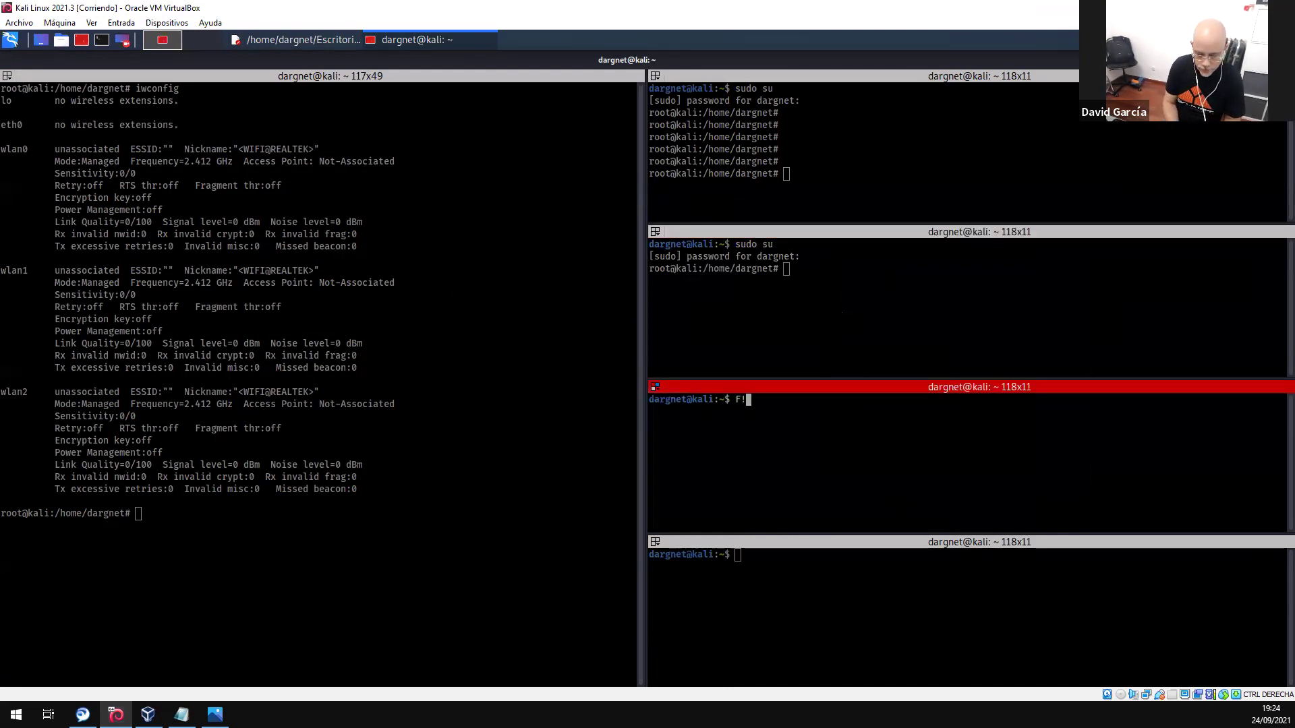
{"action": "key", "text": "BackSpace"}
{"action": "key", "text": "BackSpace"}
{"action": "type", "text": "sudo su"}
{"action": "key", "text": "Return"}
{"action": "key", "text": "Return"}
- Run sudo su as root in the bottom shell and select the iwconfig adapter details
{"action": "left_click", "coordinate": [789, 570]}
{"action": "type", "text": "sudfo su"}
{"action": "key", "text": "Left"}
{"action": "key", "text": "Left"}
{"action": "key", "text": "Left"}
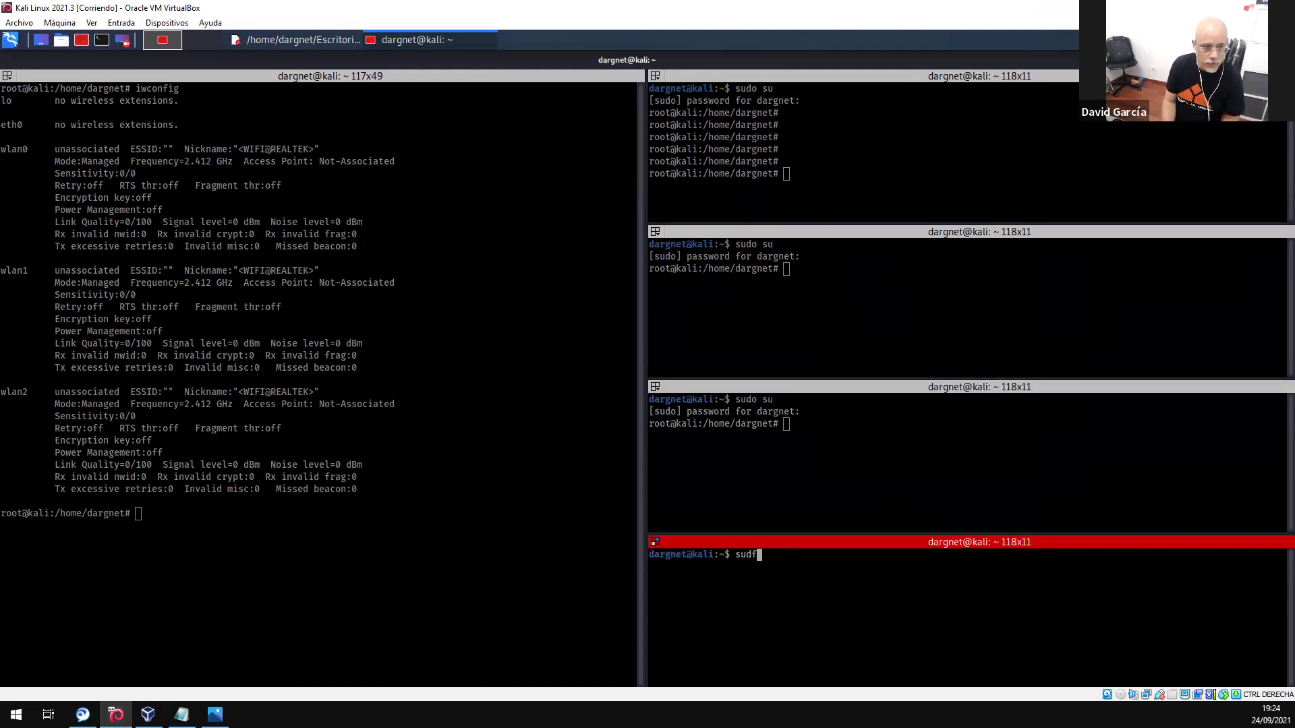
{"action": "key", "text": "BackSpace"}
{"action": "key", "text": "Return"}
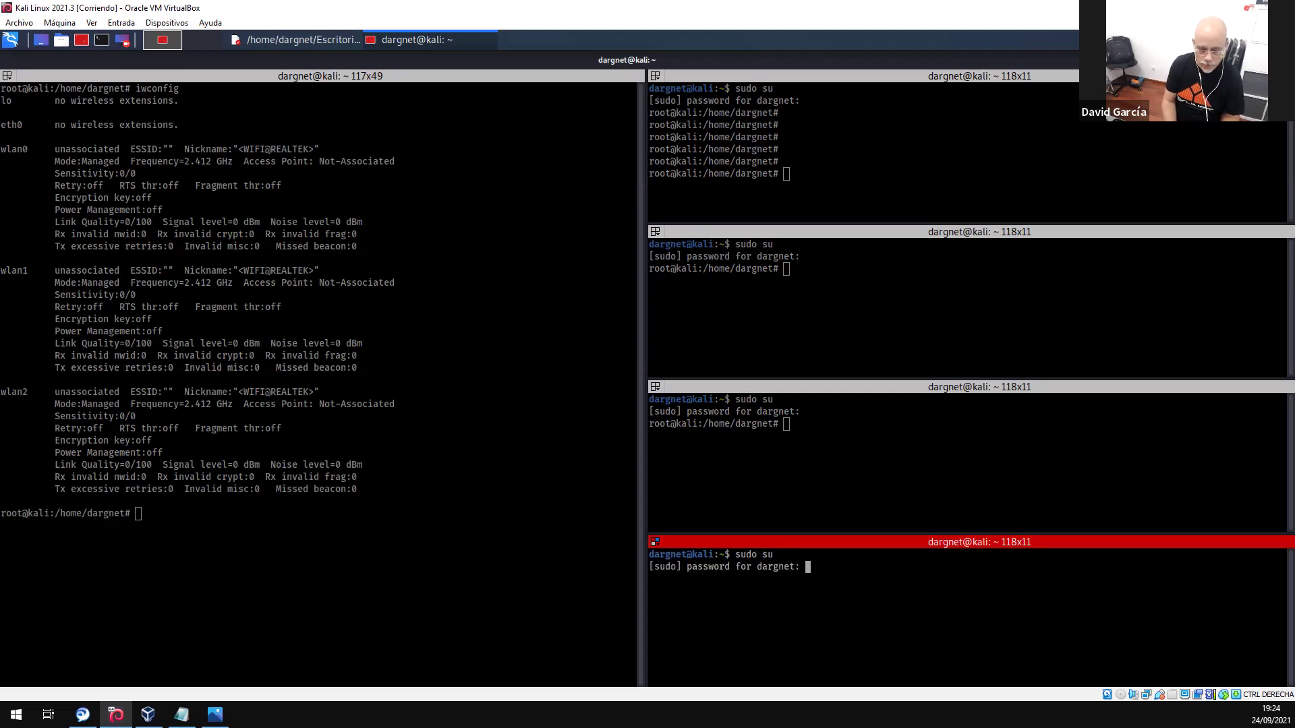
{"action": "key", "text": "Return"}
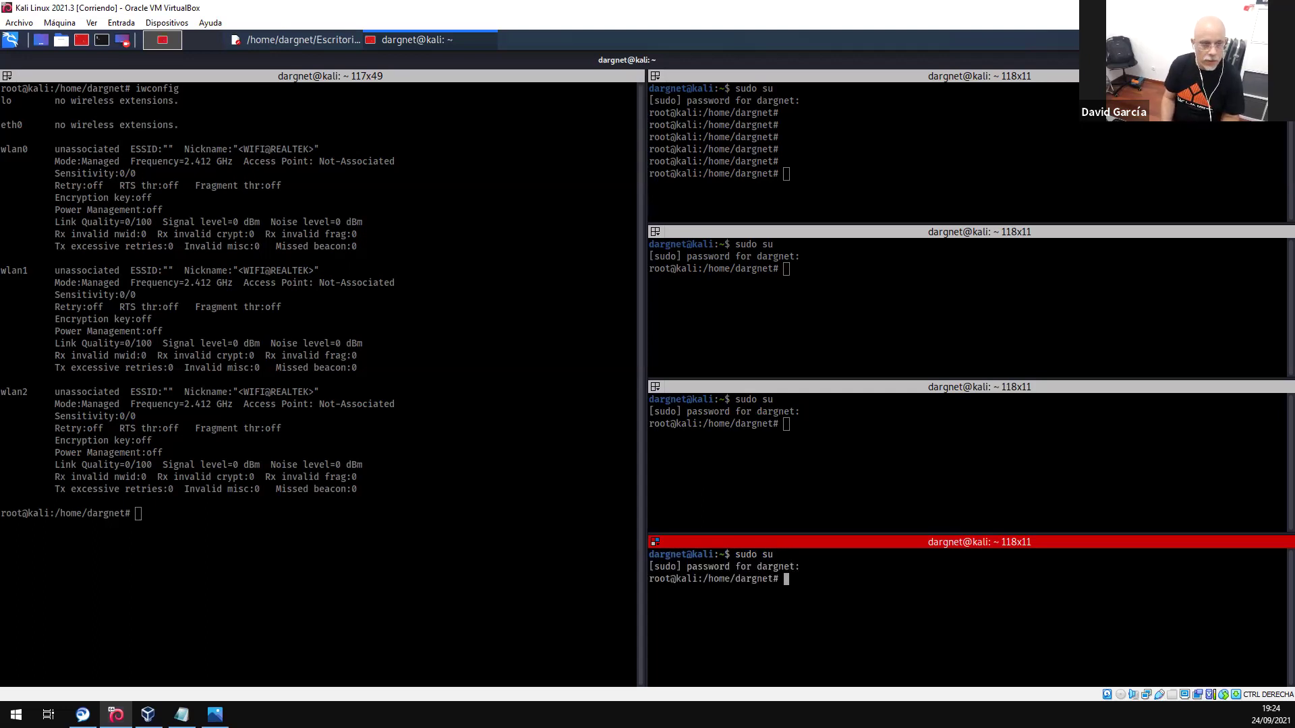
{"action": "left_click_drag", "start_coordinate": [35, 127], "coordinate": [330, 476]}
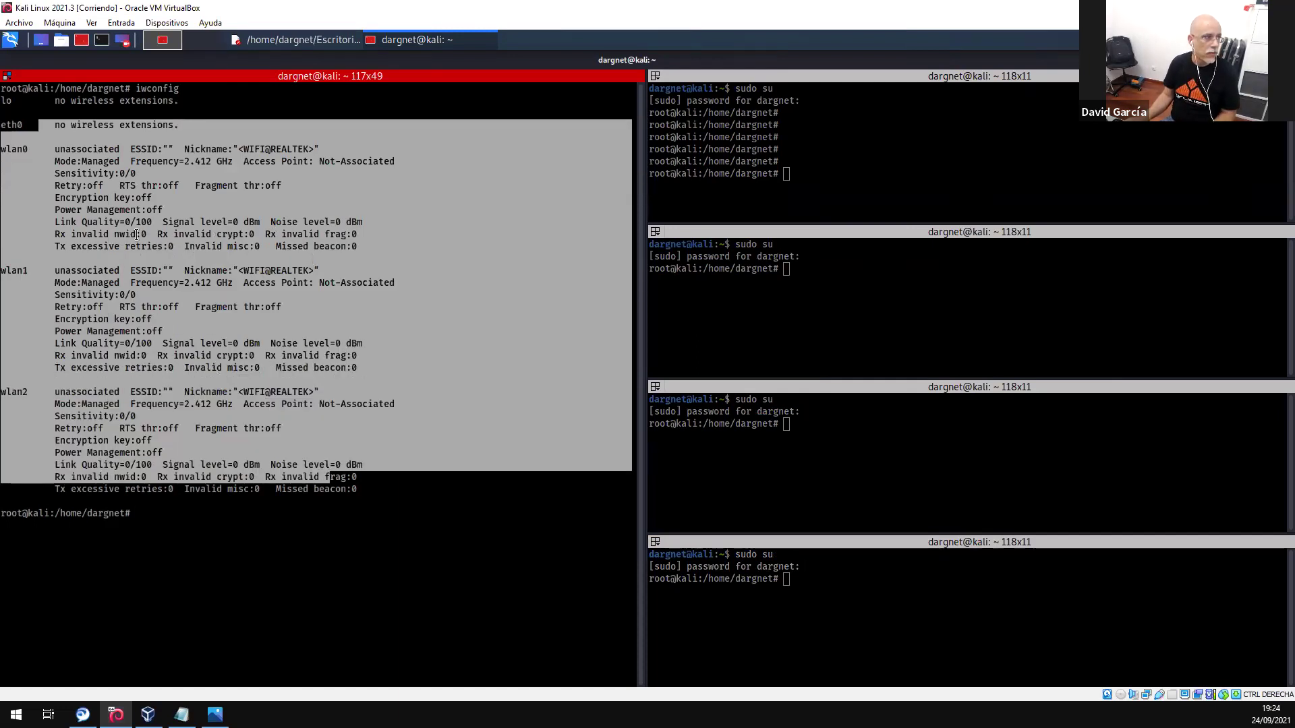
- Raise the Captura Multi Mousepad window from the Kali taskbar beside the root shells
{"action": "left_click", "coordinate": [797, 160]}
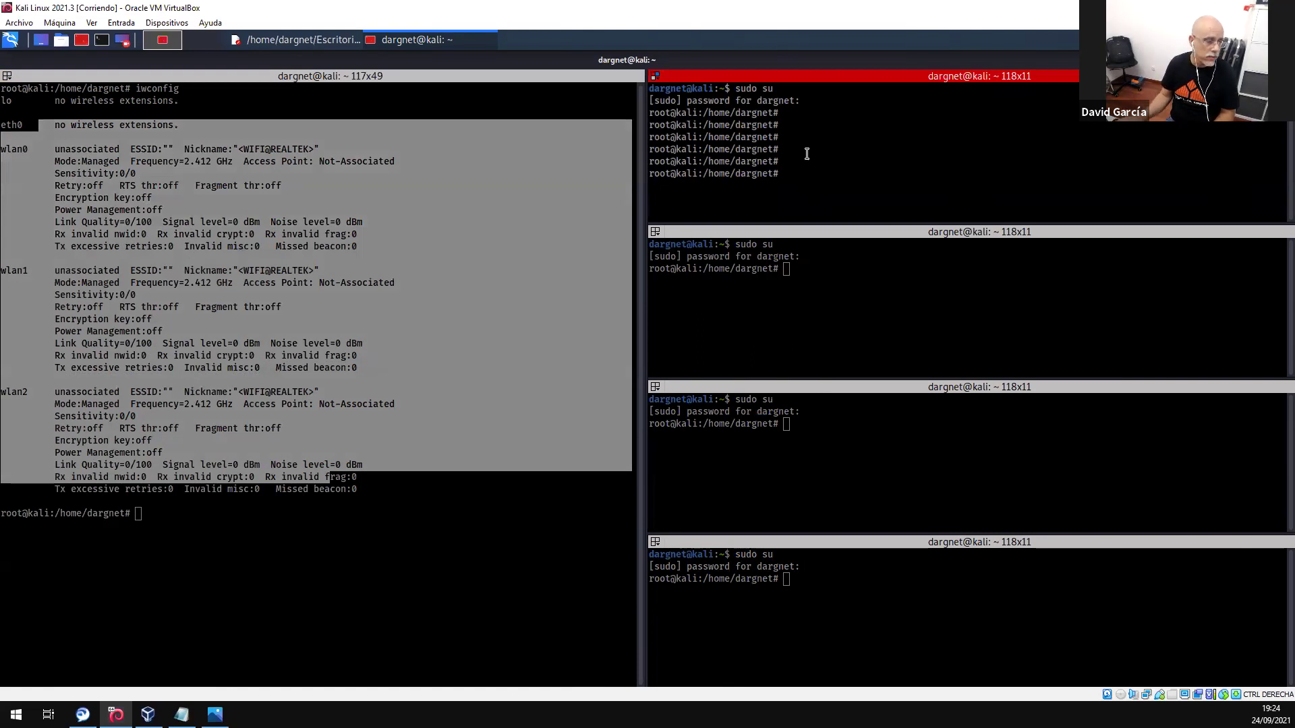
{"action": "left_click", "coordinate": [319, 42]}
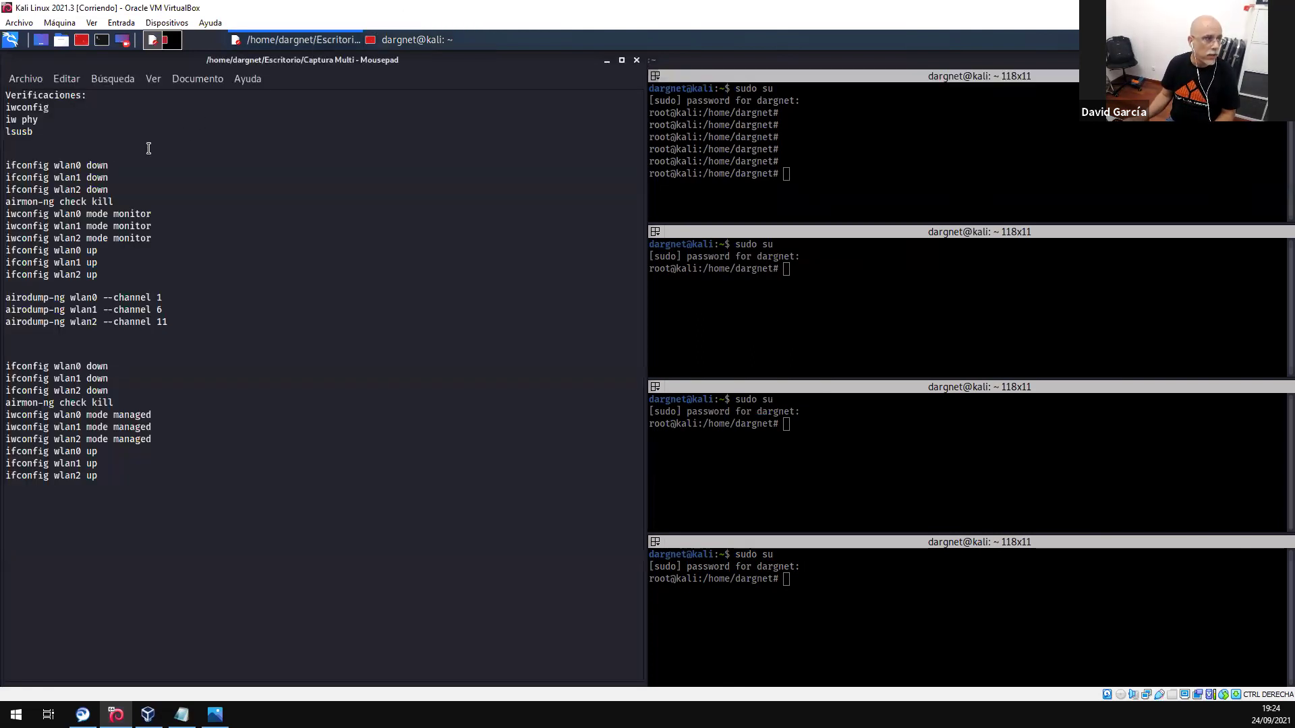
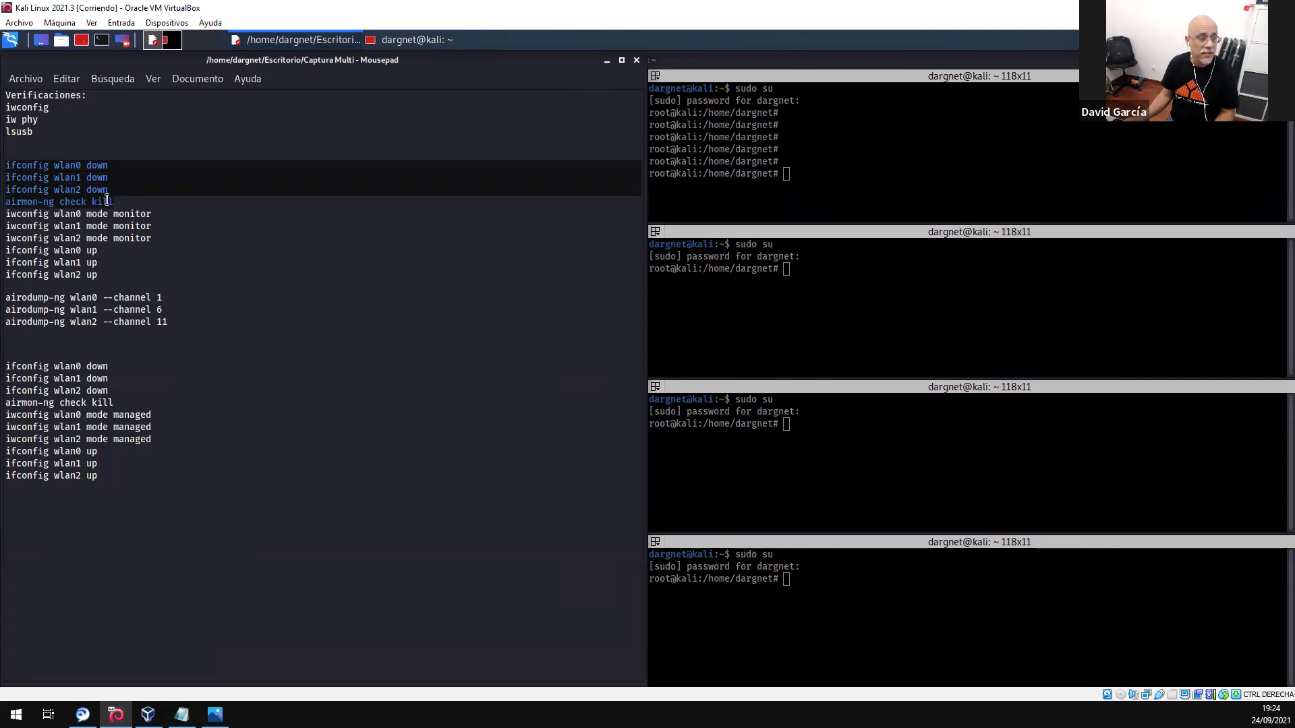
- Copy the ifconfig down lines for wlan0–wlan2 from Mousepad and bring the root terminal to the front
{"action": "right_click", "coordinate": [100, 192]}
{"action": "left_click", "coordinate": [148, 260]}
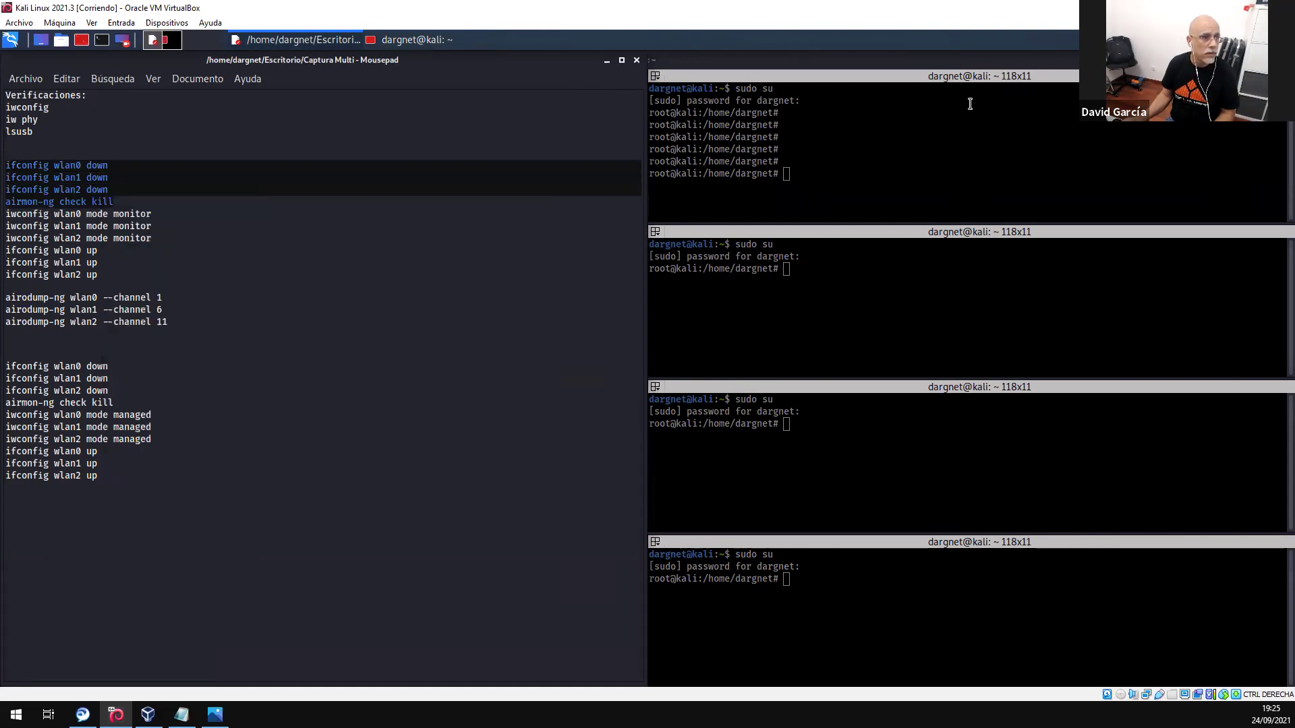
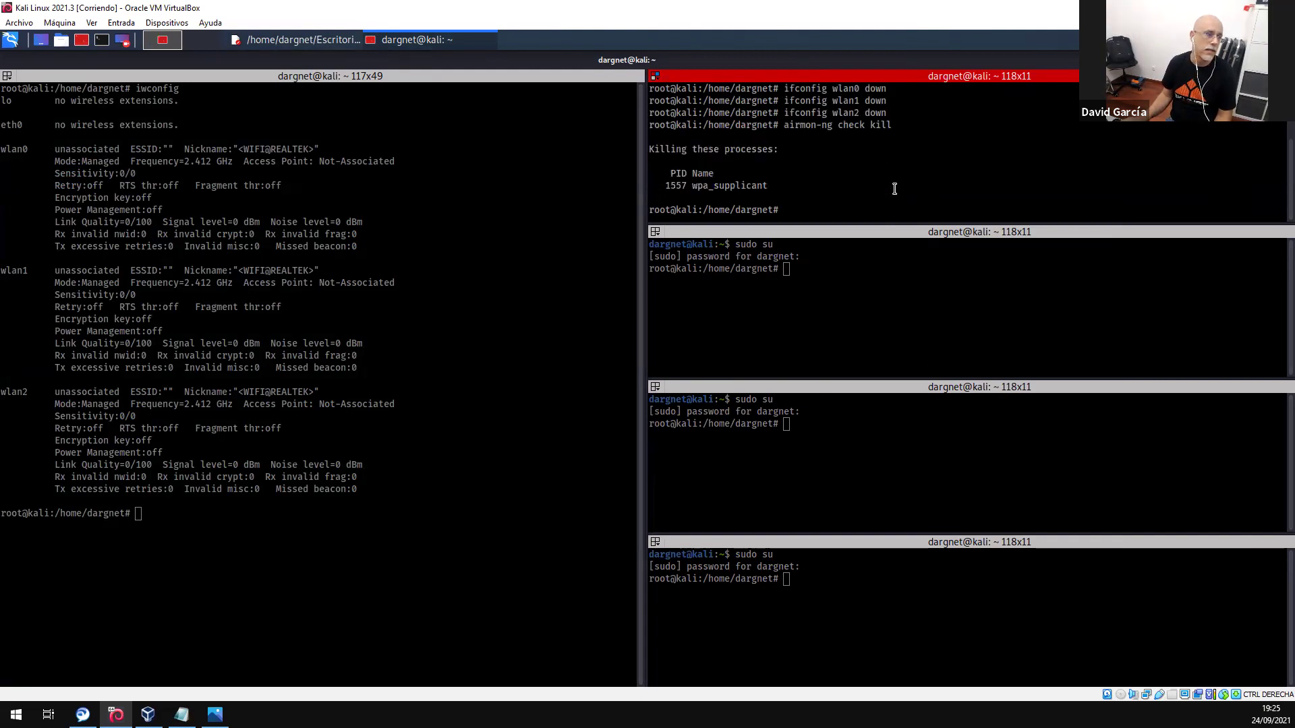
{"action": "left_click_drag", "start_coordinate": [675, 187], "coordinate": [750, 178]}
{"action": "left_click", "coordinate": [762, 184]}
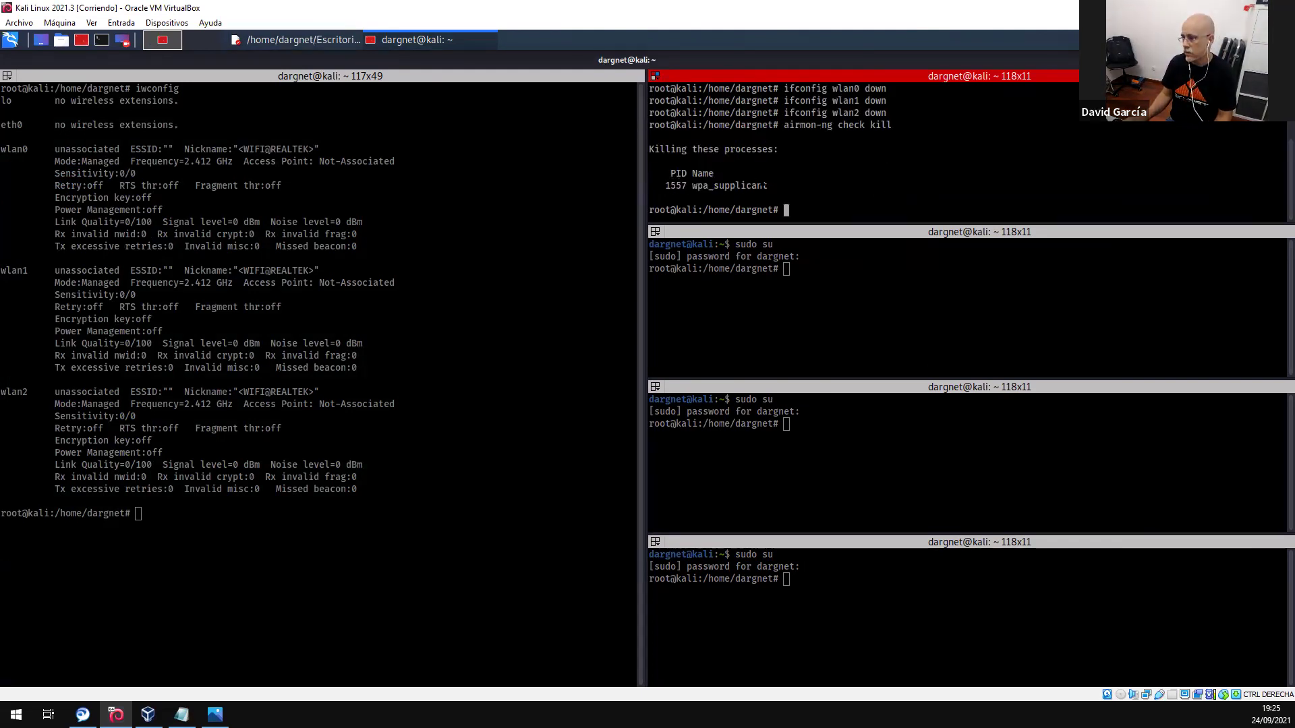
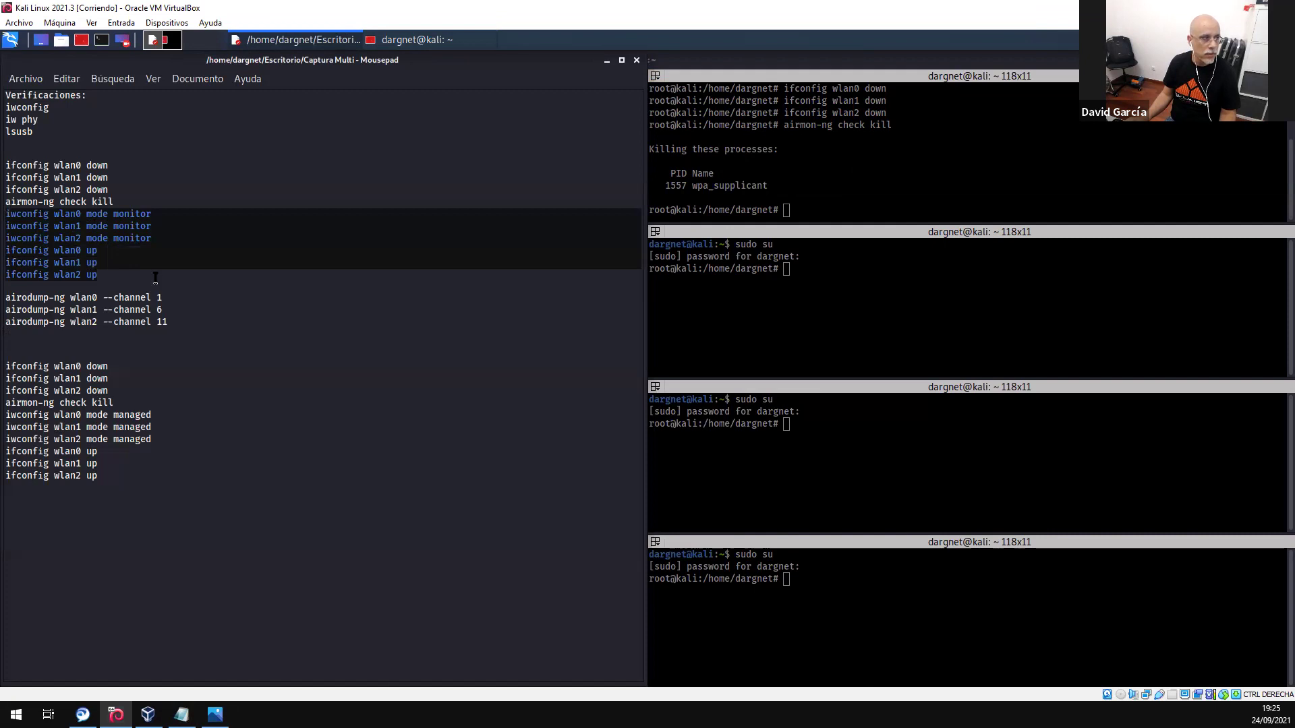
- Copy the six iwconfig/ifconfig monitor-mode lines from Mousepad and paste them into Terminator's root shell
{"action": "right_click", "coordinate": [75, 252]}
{"action": "left_click", "coordinate": [111, 321]}
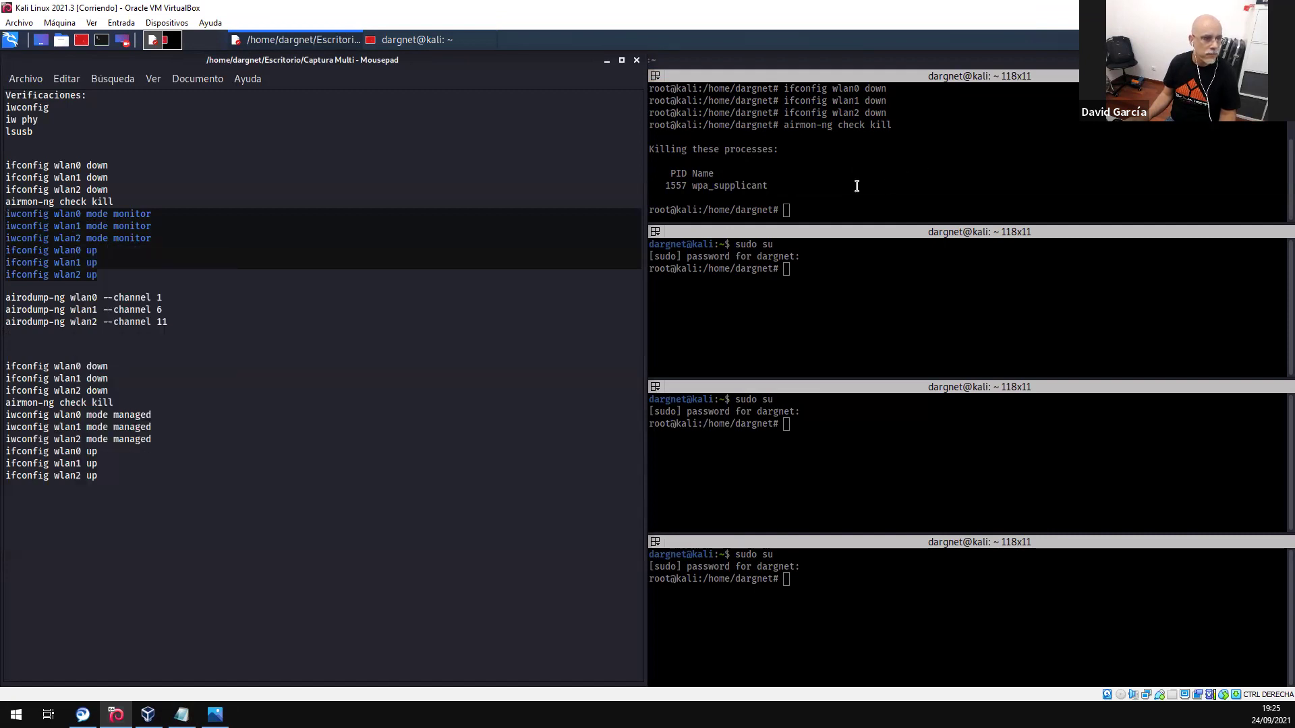
{"action": "left_click", "coordinate": [857, 186]}
{"action": "right_click", "coordinate": [861, 189]}
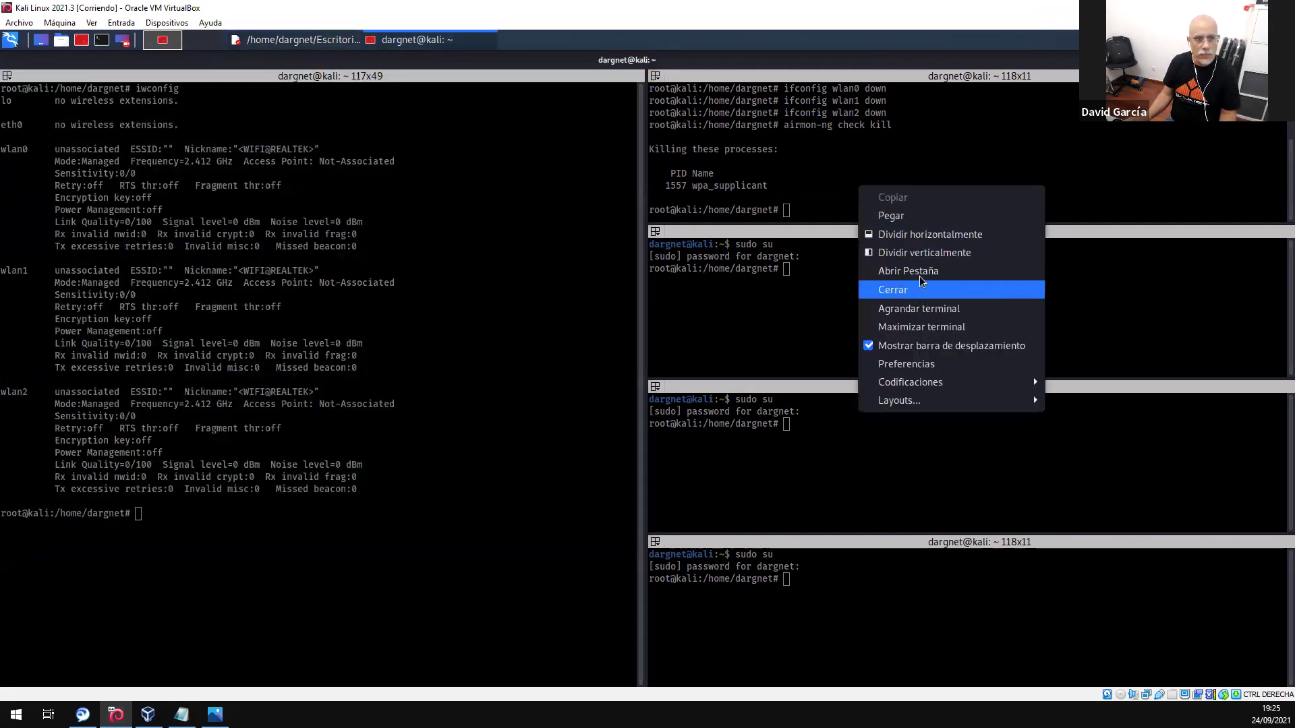
{"action": "left_click", "coordinate": [911, 215]}
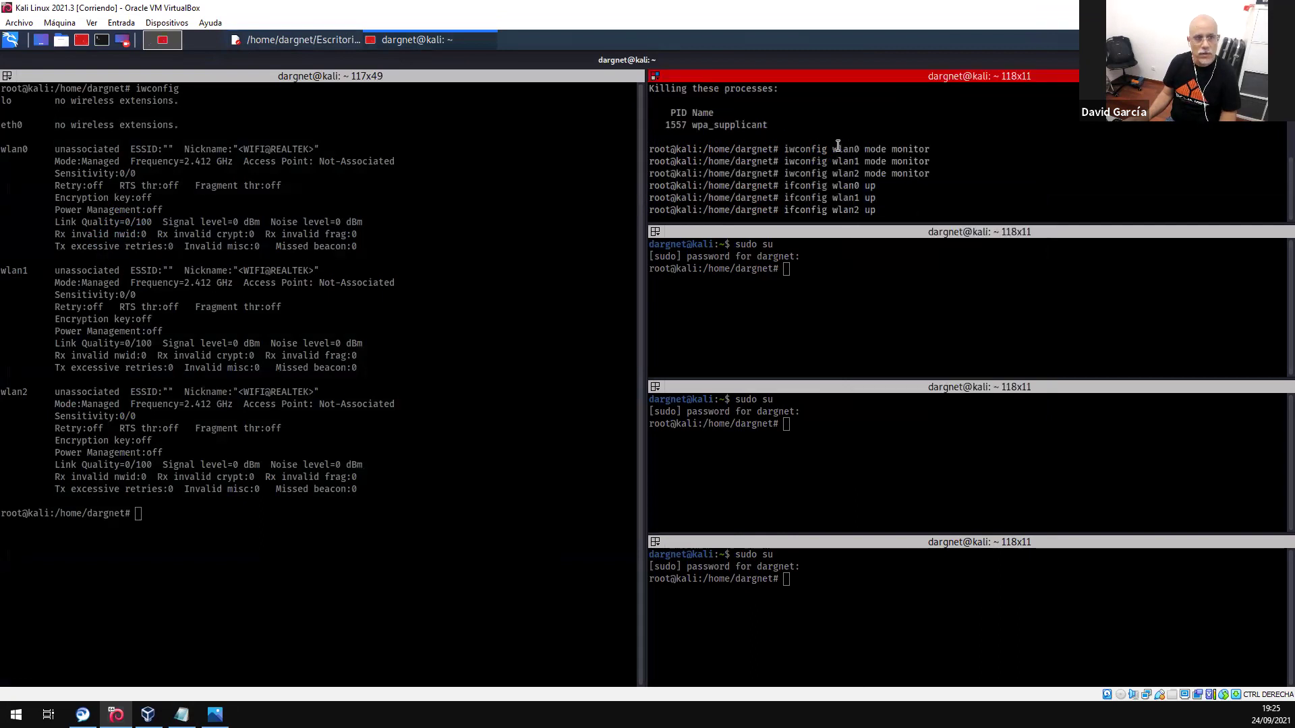
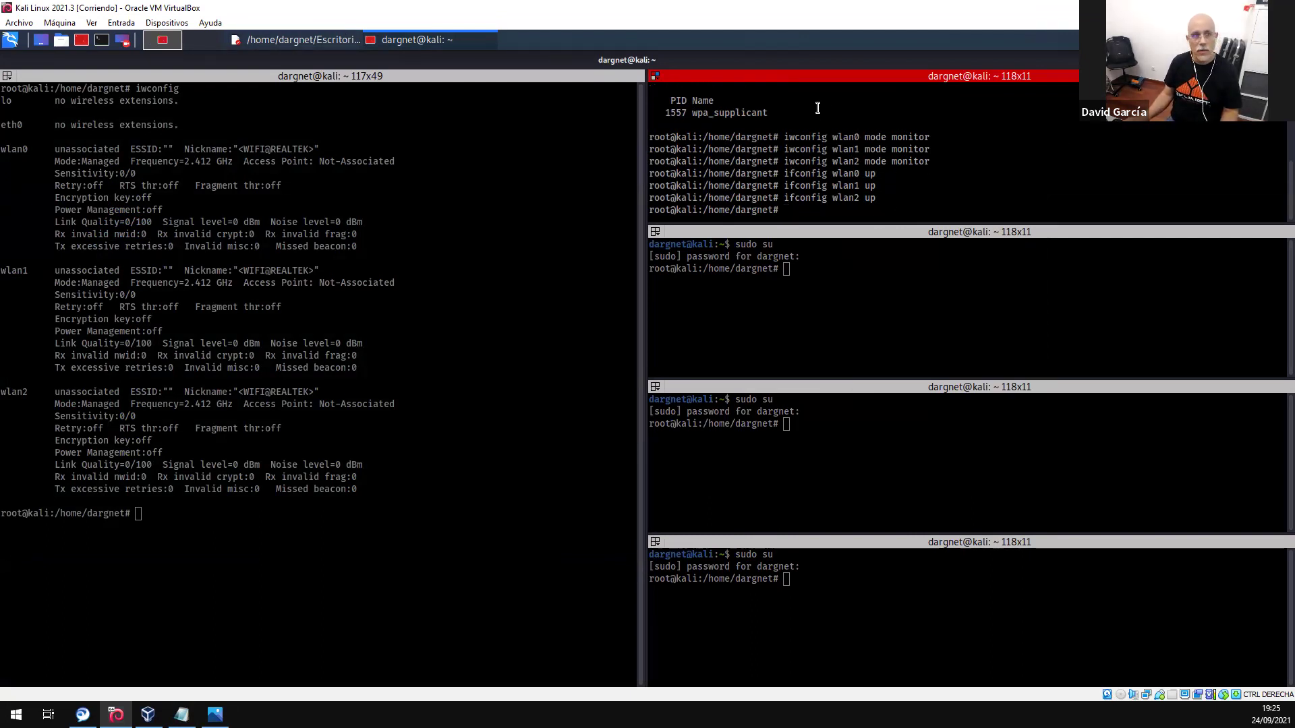
- Rerun iwconfig in the left terminal to recheck the wireless interface modes
{"action": "left_click", "coordinate": [314, 387]}
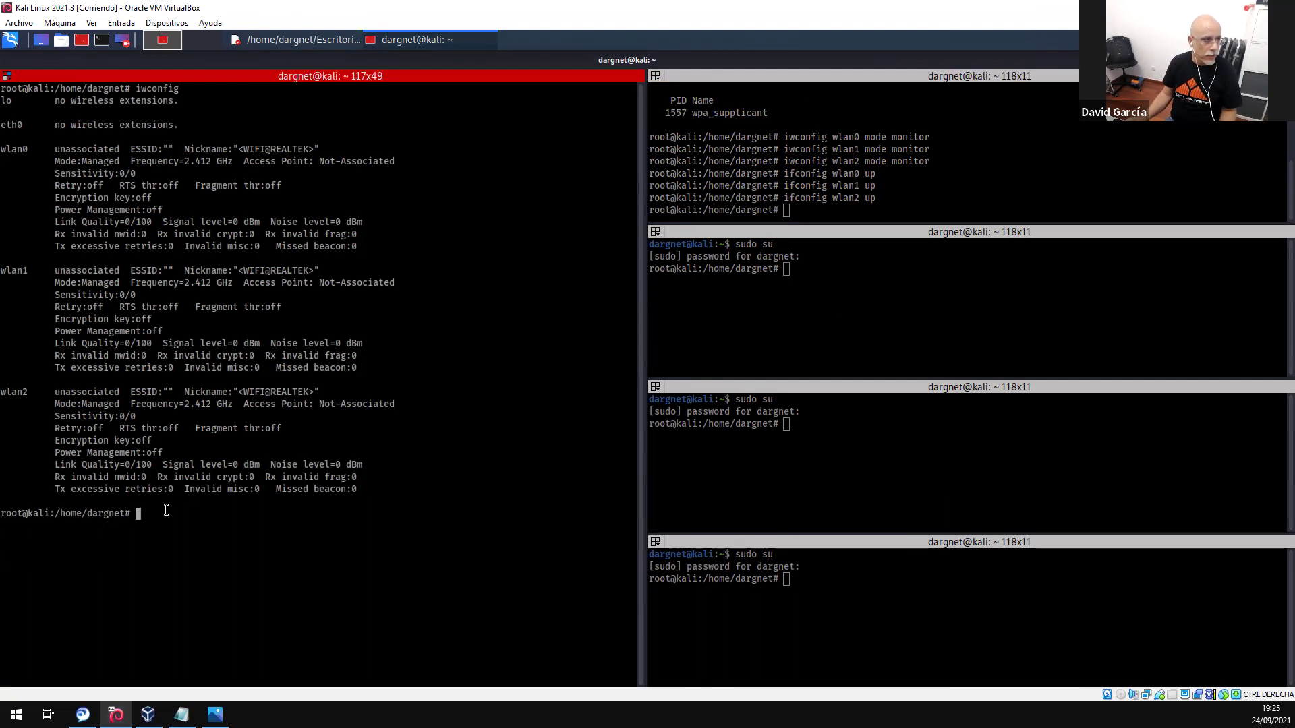
{"action": "key", "text": "Up"}
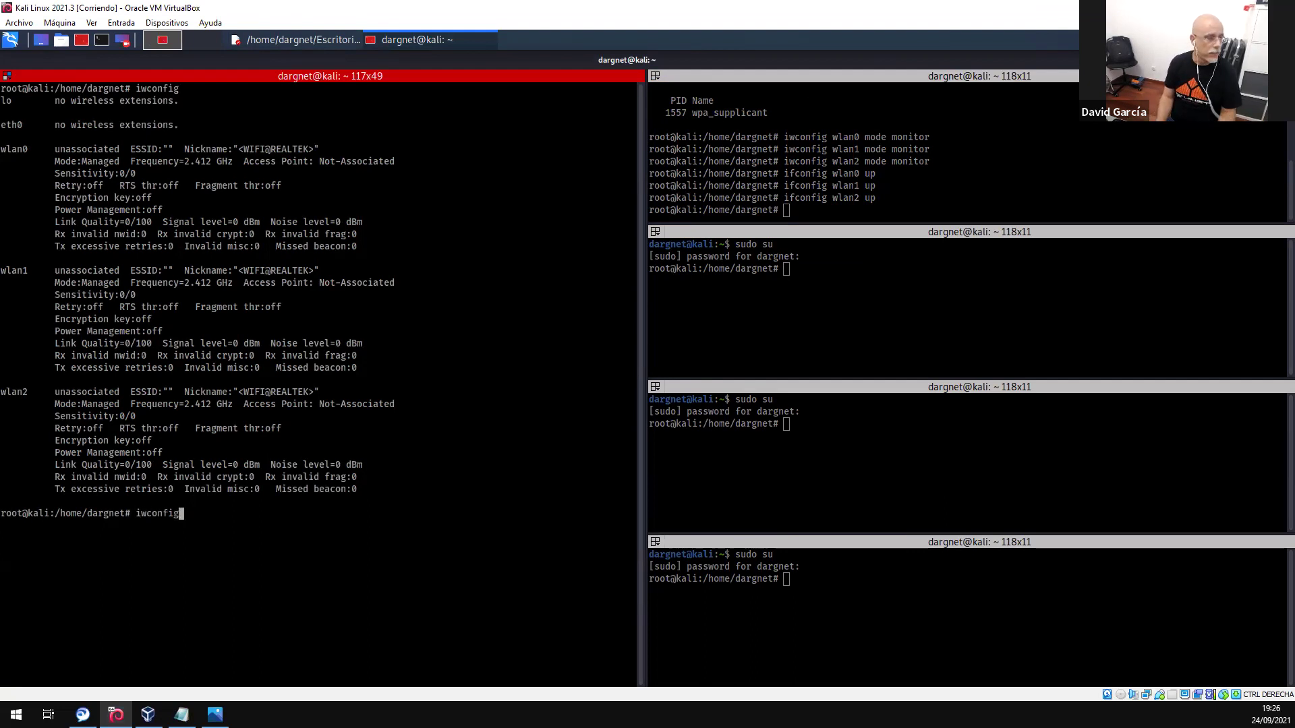
{"action": "key", "text": "Return"}
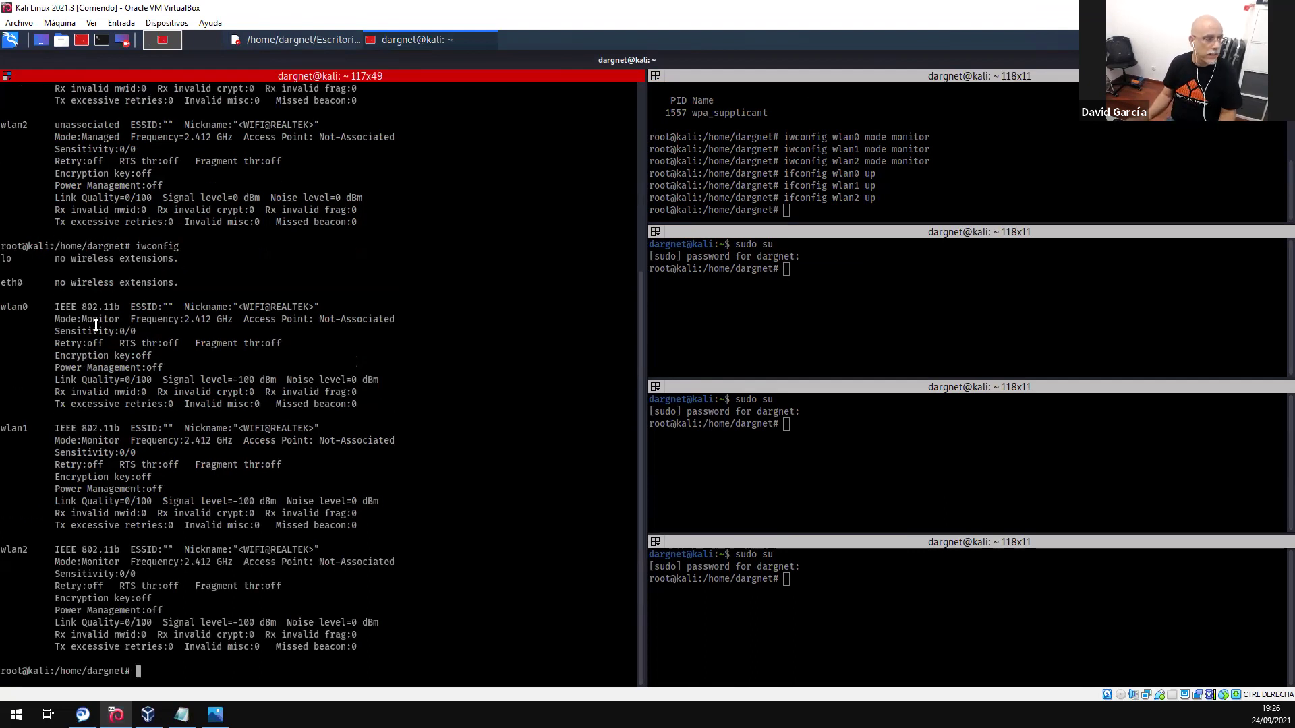
- Highlight Monitor mode for wlan0, wlan1 and wlan2, then bring up the Captura Multi notes
{"action": "left_click_drag", "start_coordinate": [92, 329], "coordinate": [107, 329]}
{"action": "left_click_drag", "start_coordinate": [90, 445], "coordinate": [113, 443]}
{"action": "left_click_drag", "start_coordinate": [86, 564], "coordinate": [112, 564]}
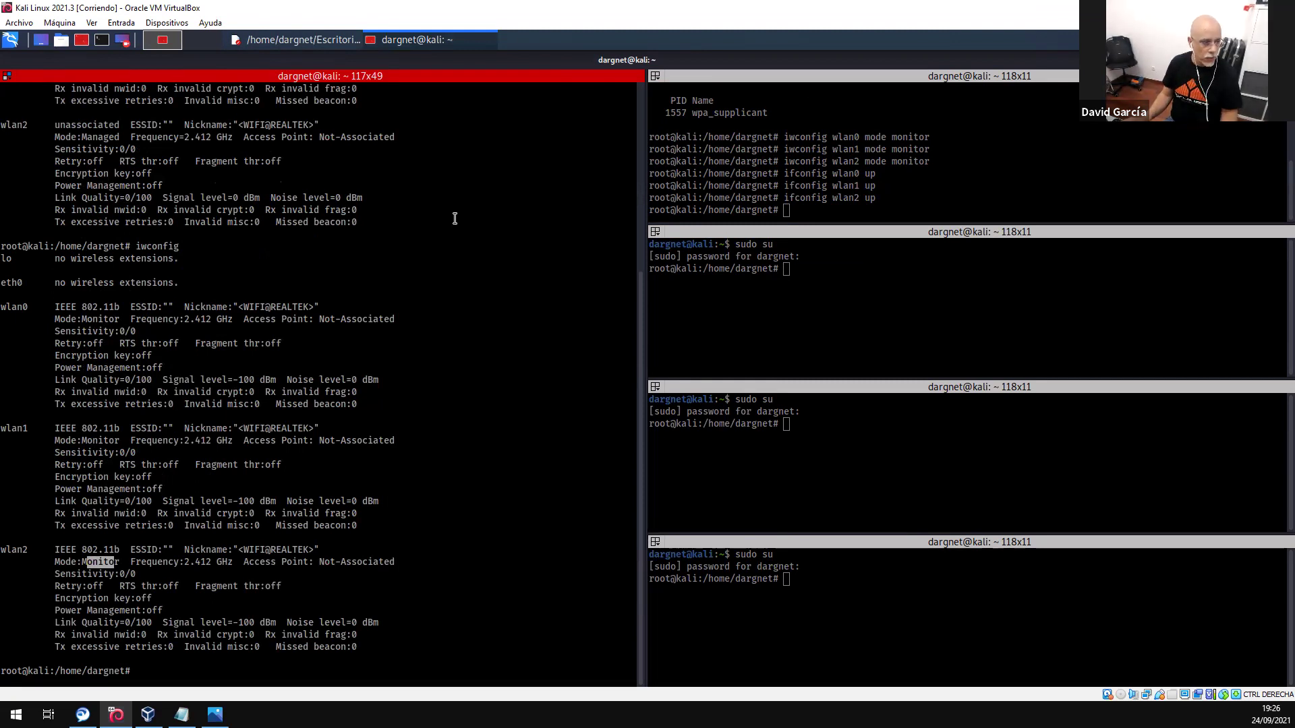
{"action": "left_click", "coordinate": [311, 42]}
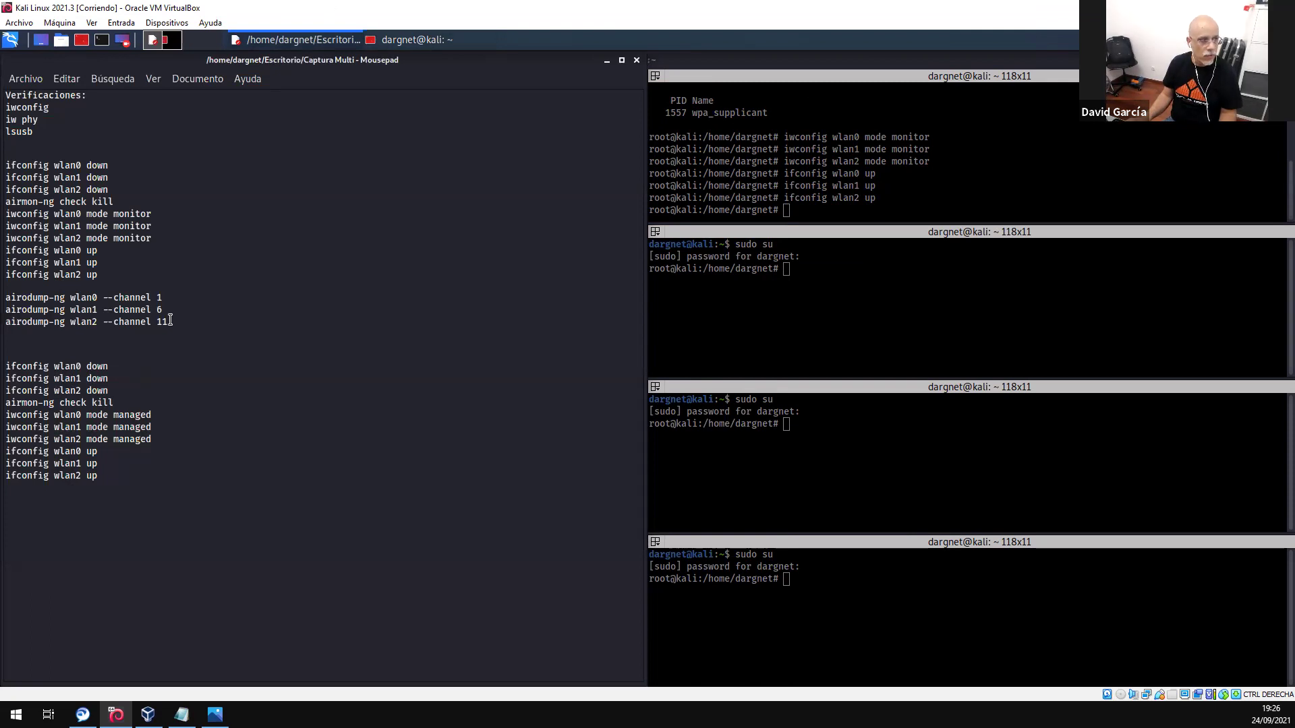
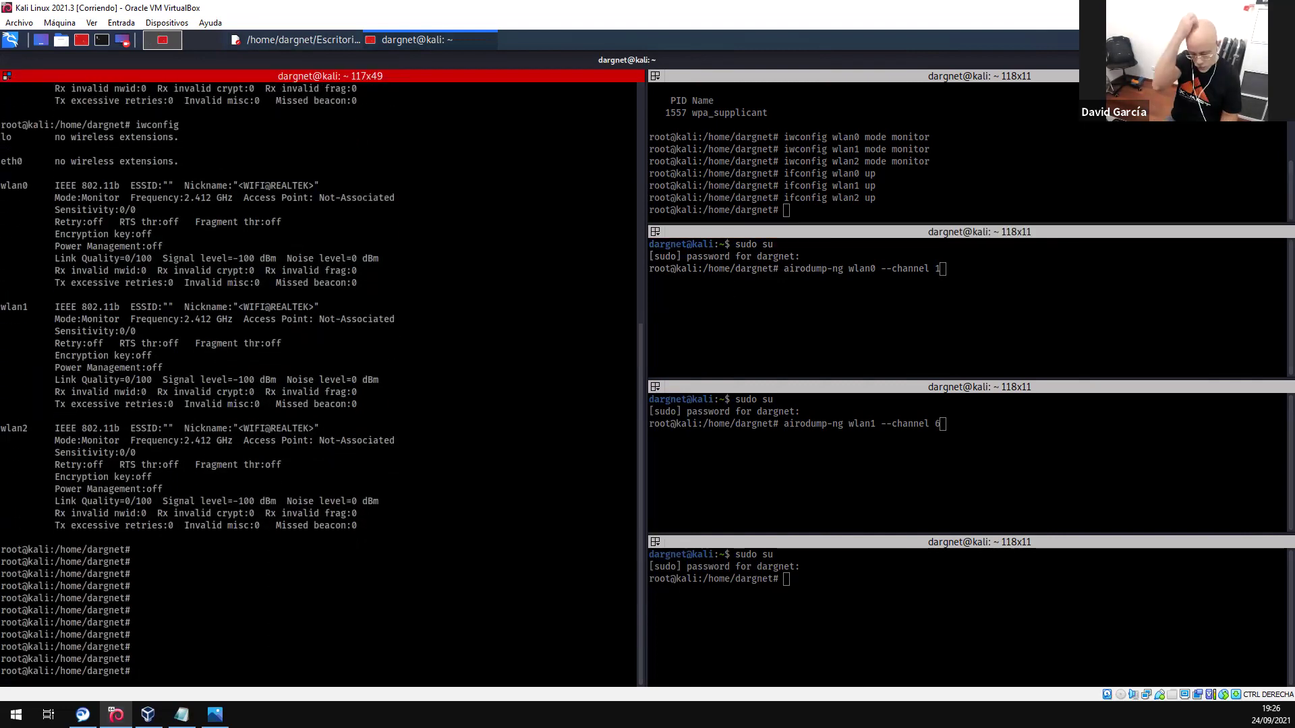
- Run 'iw list' and scroll its output to the supported commands and monitor interface modes
{"action": "type", "text": "iw list"}
{"action": "key", "text": "Return"}
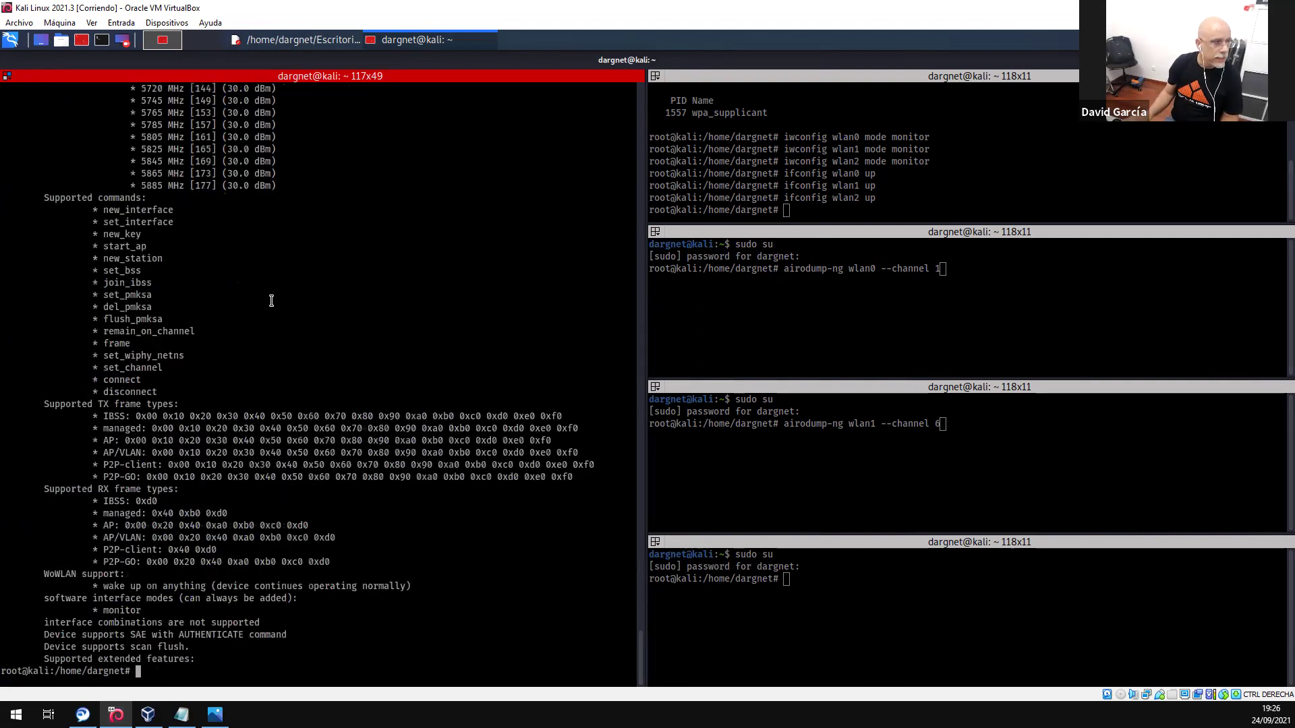
{"action": "scroll", "coordinate": [203, 259], "scroll_direction": "up", "scroll_amount": 2}
{"action": "left_click_drag", "start_coordinate": [143, 247], "coordinate": [196, 259]}
{"action": "scroll", "coordinate": [196, 246], "scroll_direction": "up", "scroll_amount": 8}
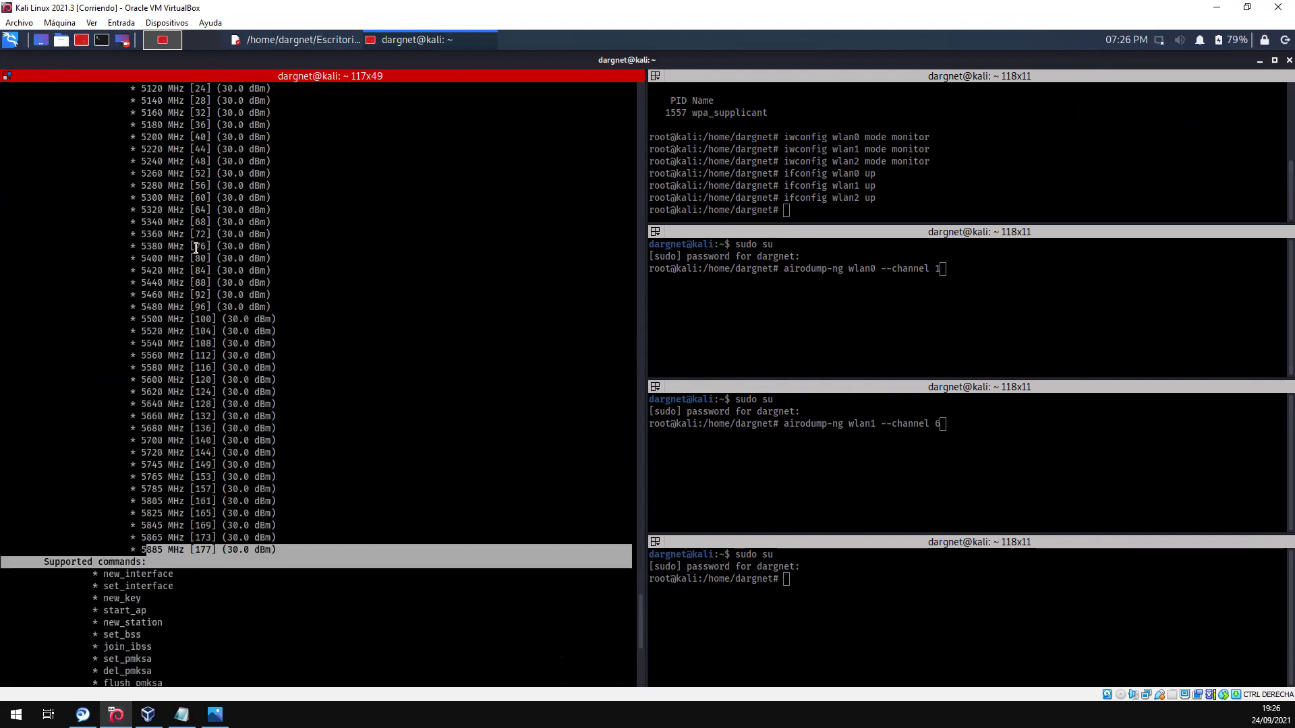
{"action": "scroll", "coordinate": [196, 248], "scroll_direction": "up", "scroll_amount": 5}
{"action": "scroll", "coordinate": [334, 216], "scroll_direction": "up", "scroll_amount": 15}
{"action": "scroll", "coordinate": [336, 232], "scroll_direction": "down", "scroll_amount": 20}
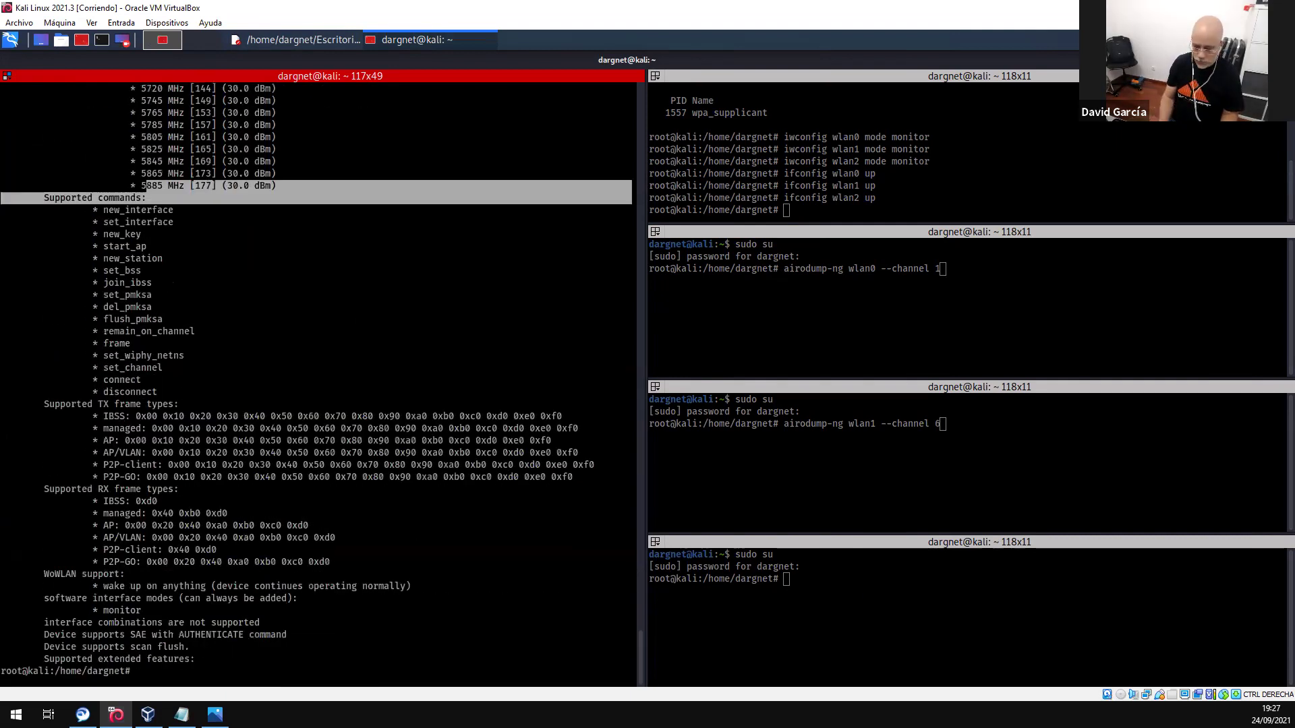
- Run iwconfig and highlight the 2.412 GHz frequency on the wlan0 and wlan2 lines
{"action": "key", "text": "Return"}
{"action": "key", "text": "Return"}
{"action": "key", "text": "Return"}
{"action": "key", "text": "Return"}
{"action": "key", "text": "Return"}
{"action": "type", "text": "iwconfig"}
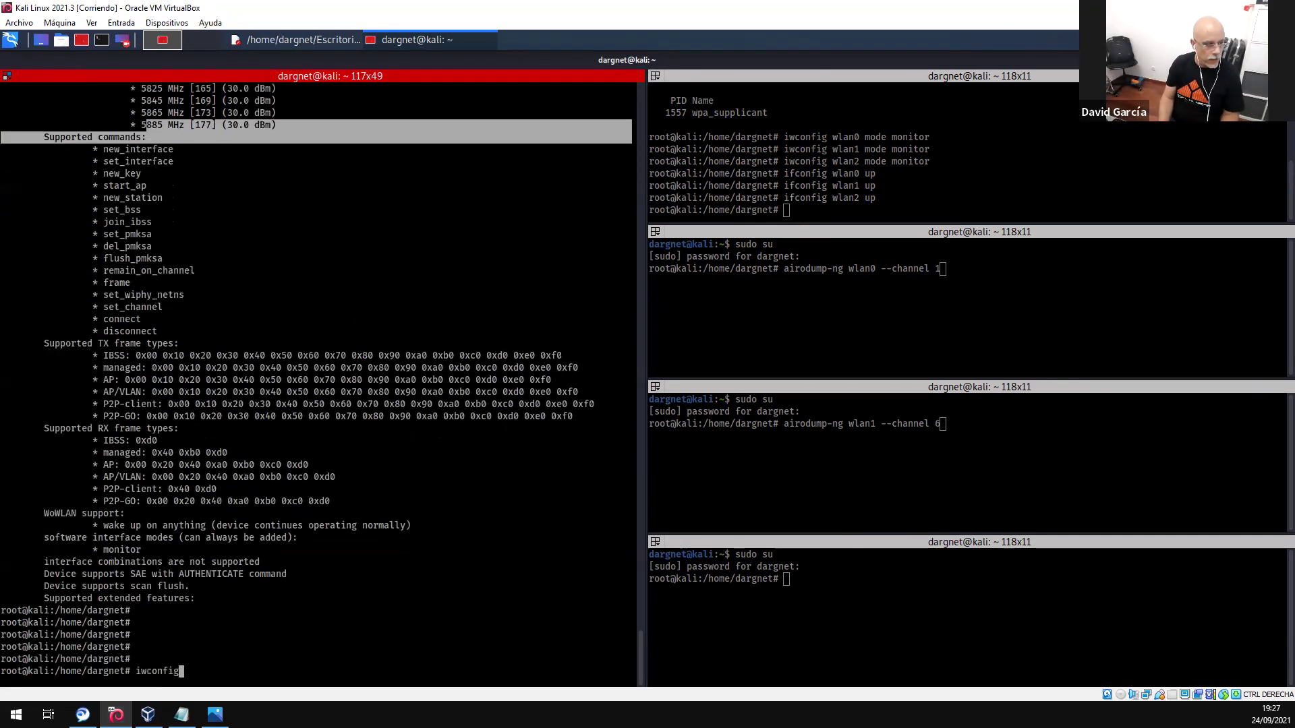
{"action": "key", "text": "Return"}
{"action": "left_click_drag", "start_coordinate": [186, 321], "coordinate": [215, 319]}
{"action": "left_click_drag", "start_coordinate": [184, 564], "coordinate": [209, 564]}
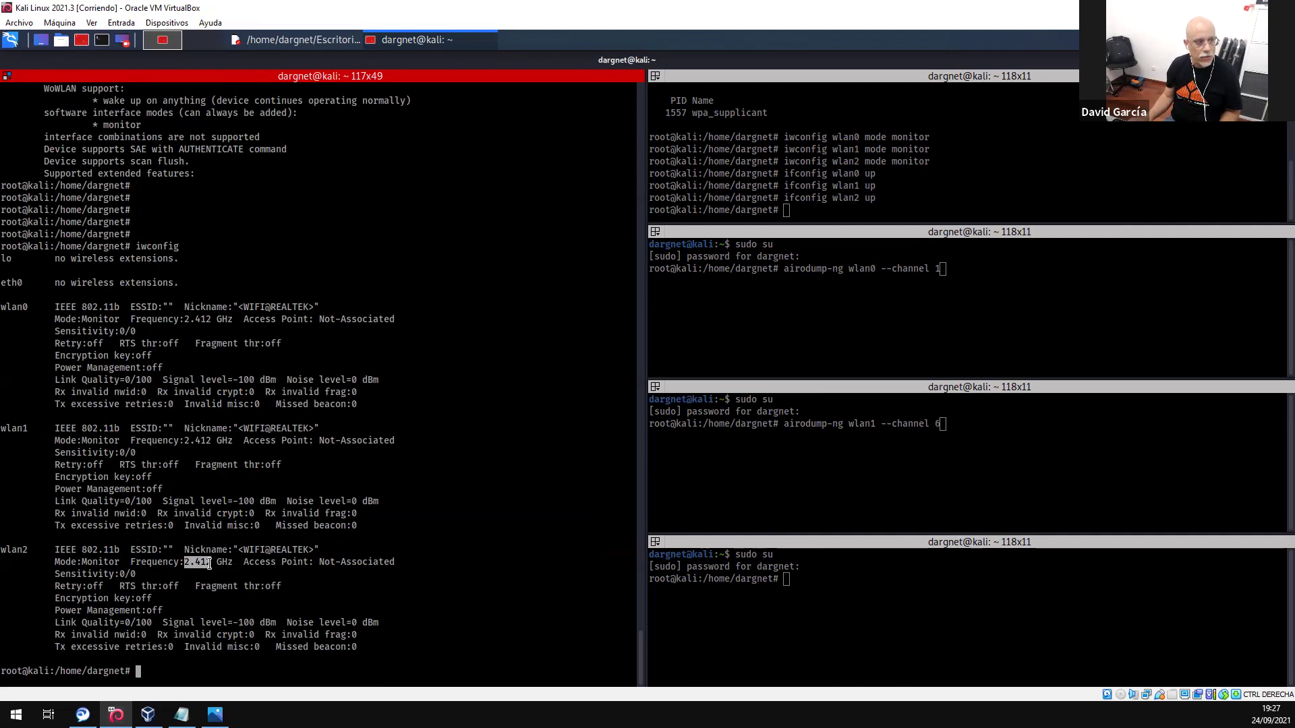
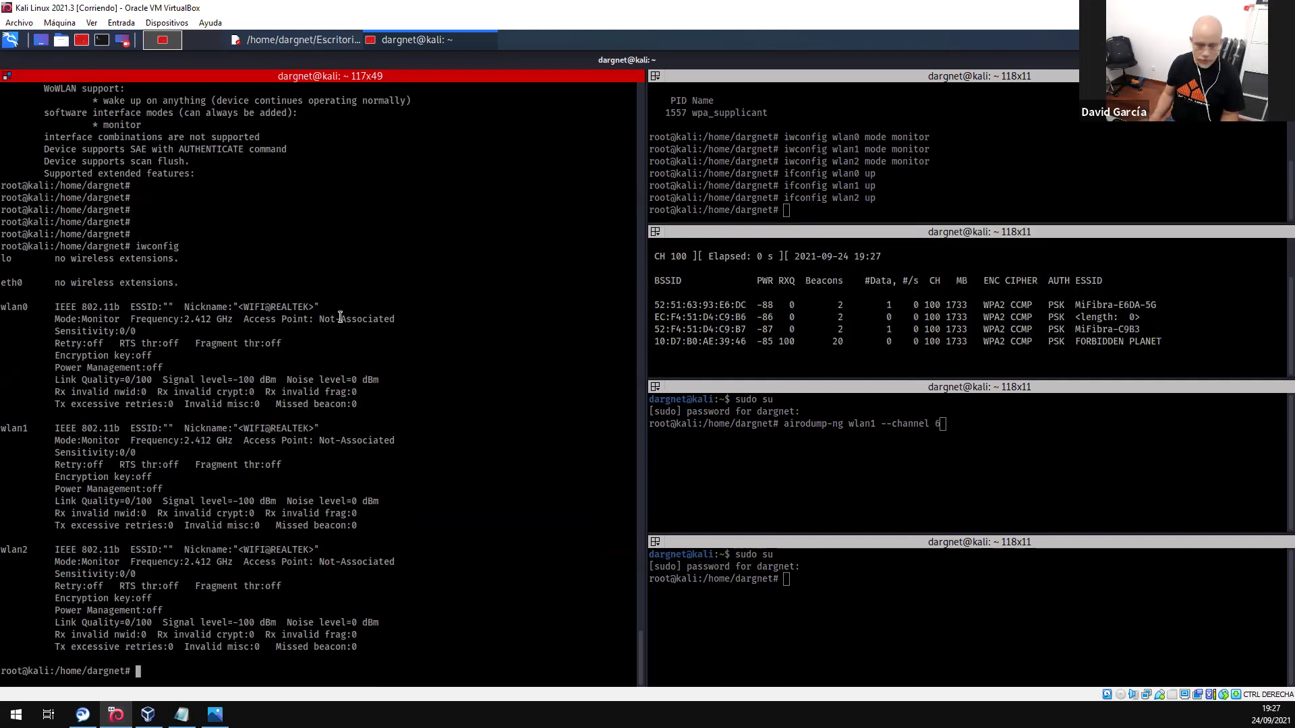
- Rerun iwconfig to confirm wlan0 at 5.5 GHz, then focus the airodump-ng pane
{"action": "key", "text": "Return"}
{"action": "key", "text": "Return"}
{"action": "key", "text": "Return"}
{"action": "key", "text": "Up"}
{"action": "key", "text": "Return"}
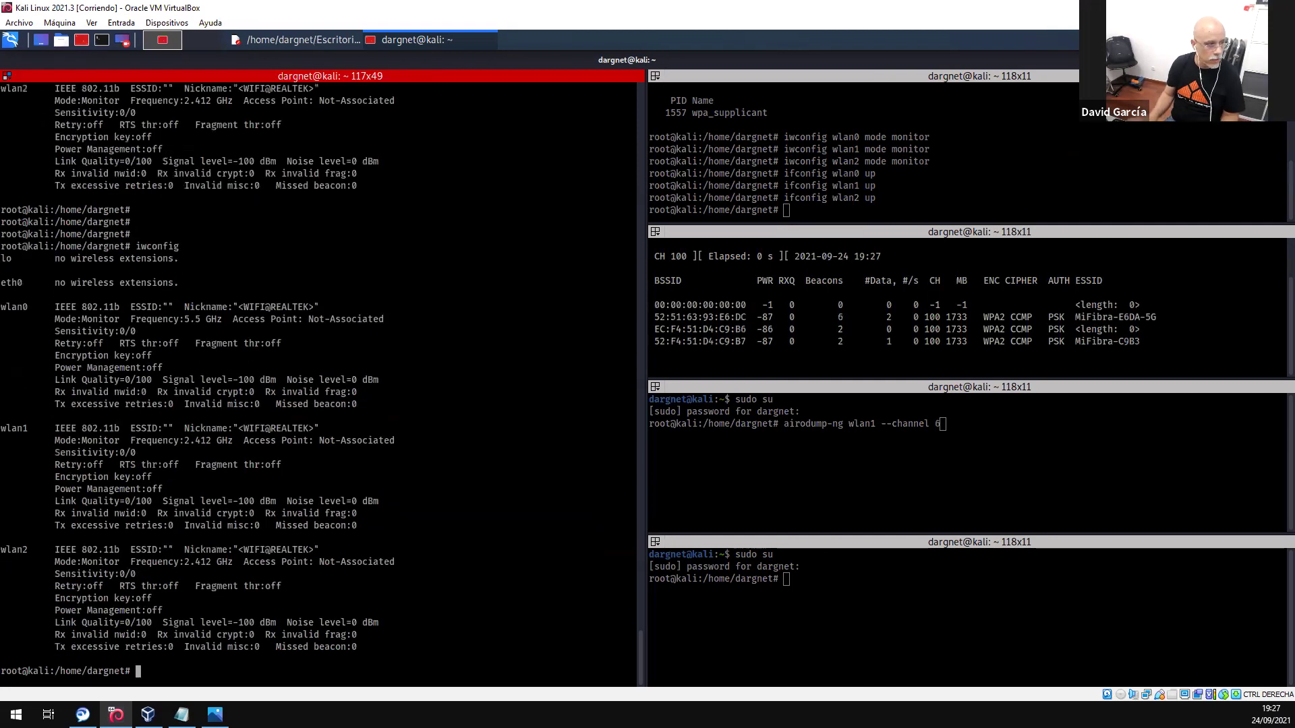
{"action": "left_click_drag", "start_coordinate": [189, 319], "coordinate": [200, 319]}
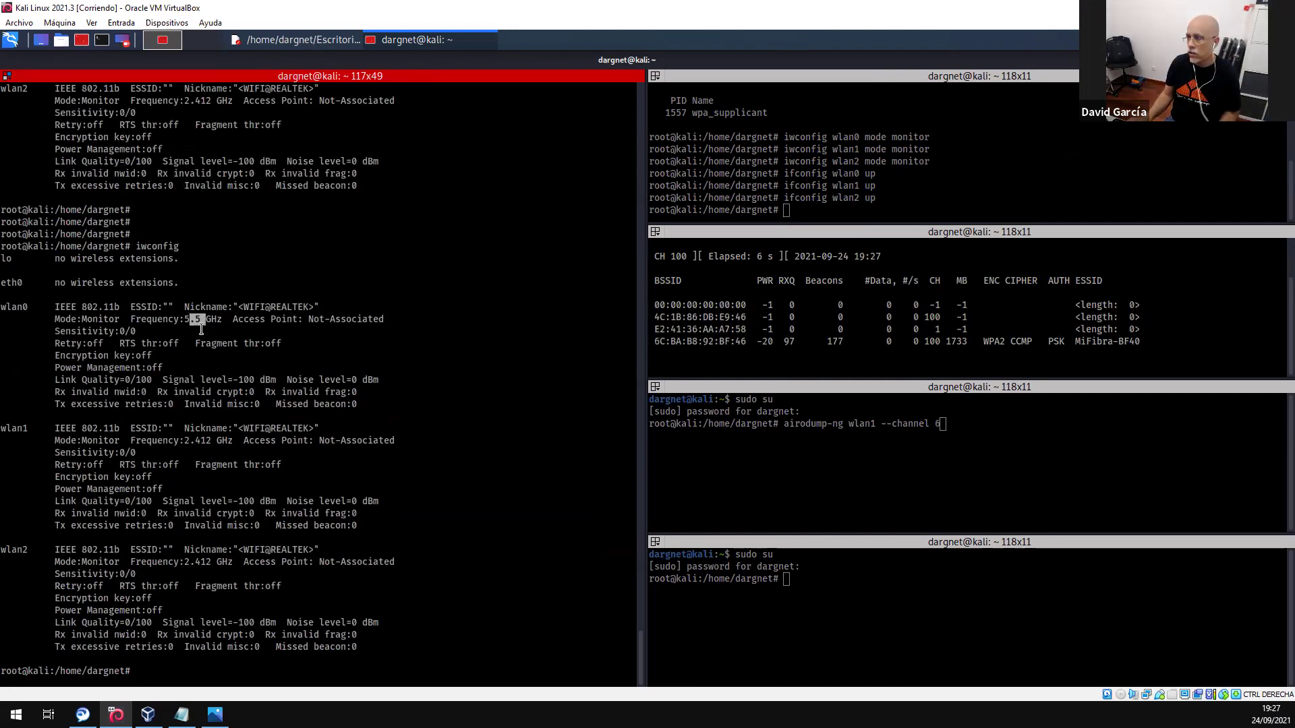
{"action": "left_click", "coordinate": [956, 290]}
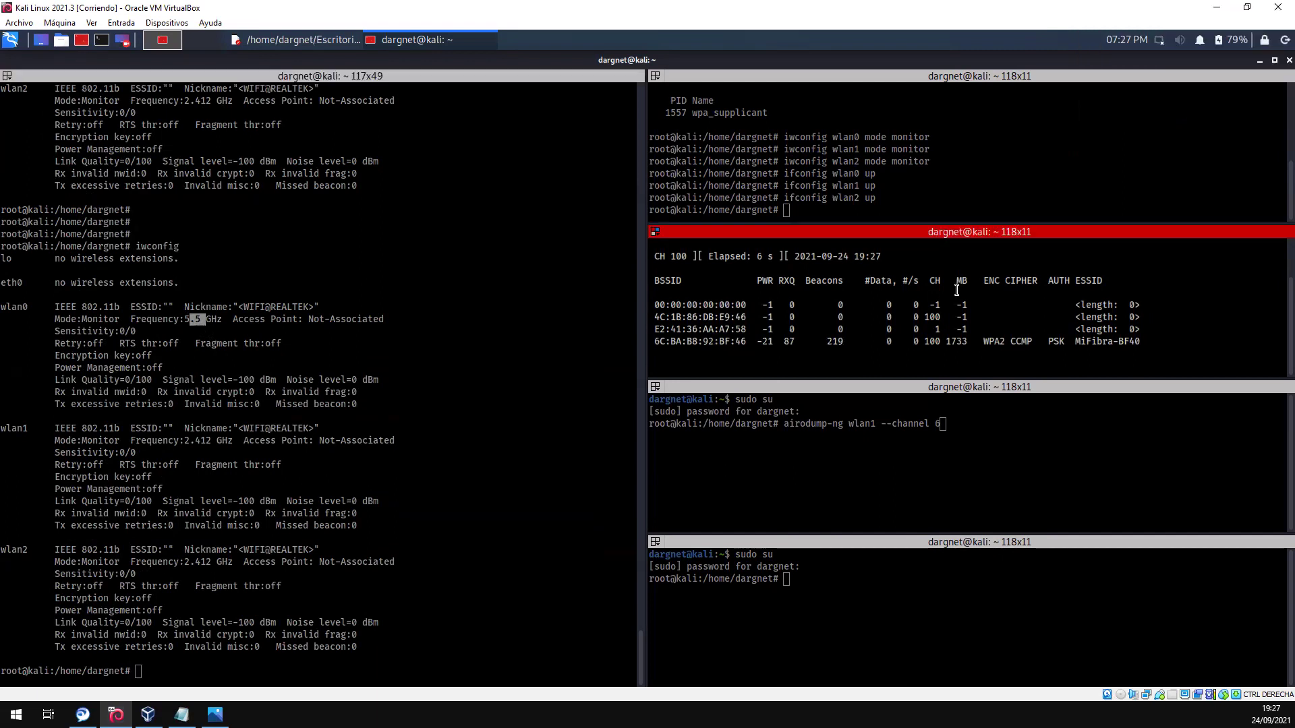
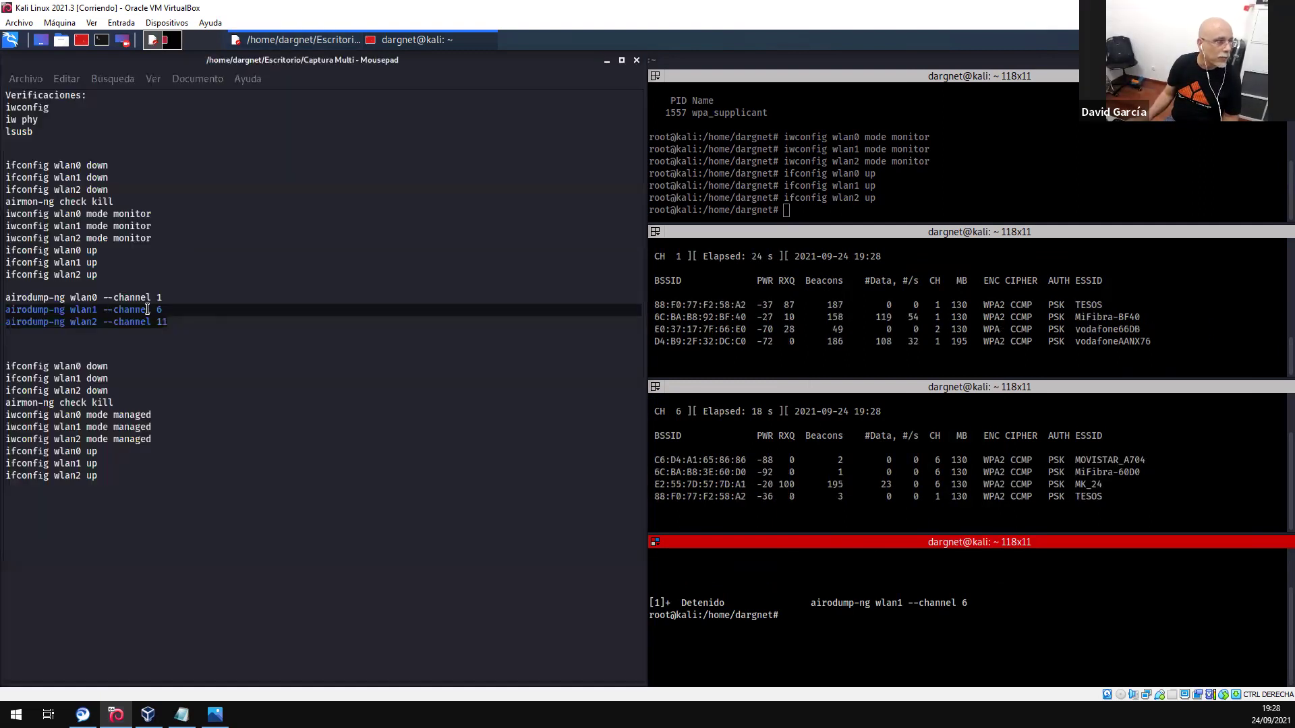
- Complete the 'airodump-ng wlan2 --channel 11' line in the Captura Multi notes and select it
{"action": "type", "text": "airodump-ng wlan2 --channel 1"}
{"action": "type", "text": "1"}
{"action": "left_click_drag", "start_coordinate": [102, 323], "coordinate": [5, 323]}
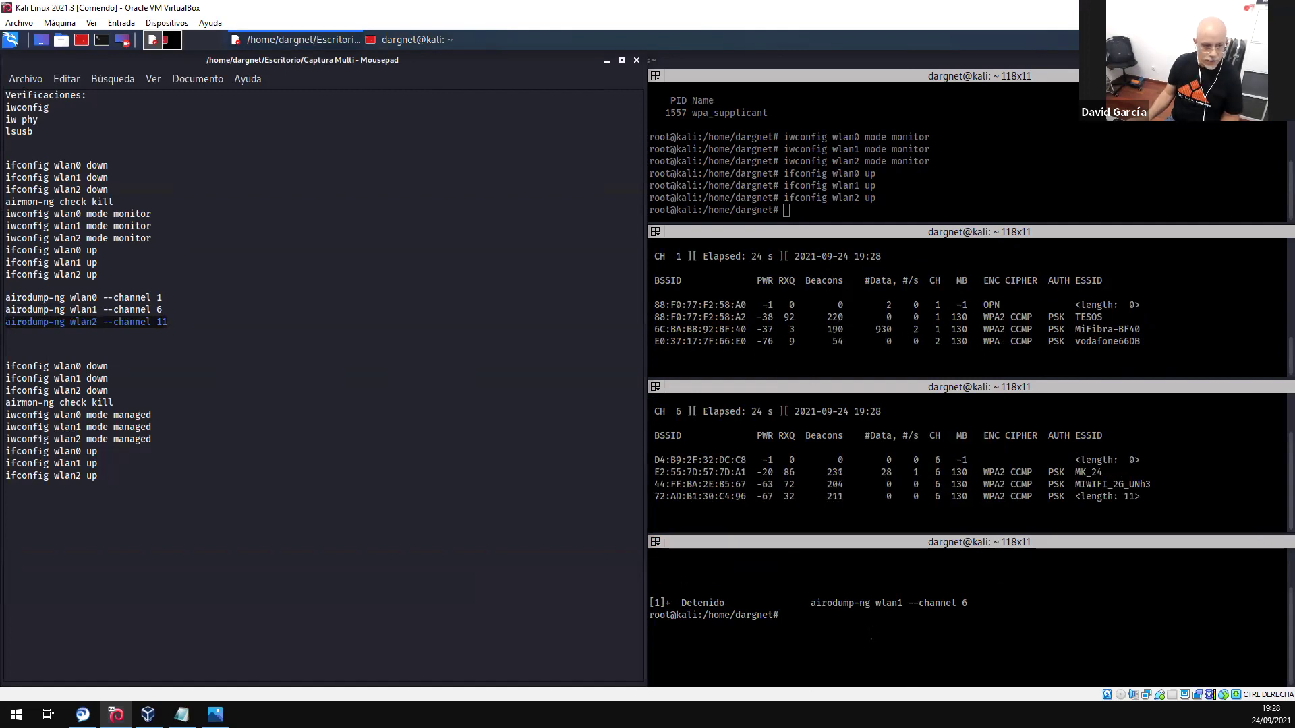
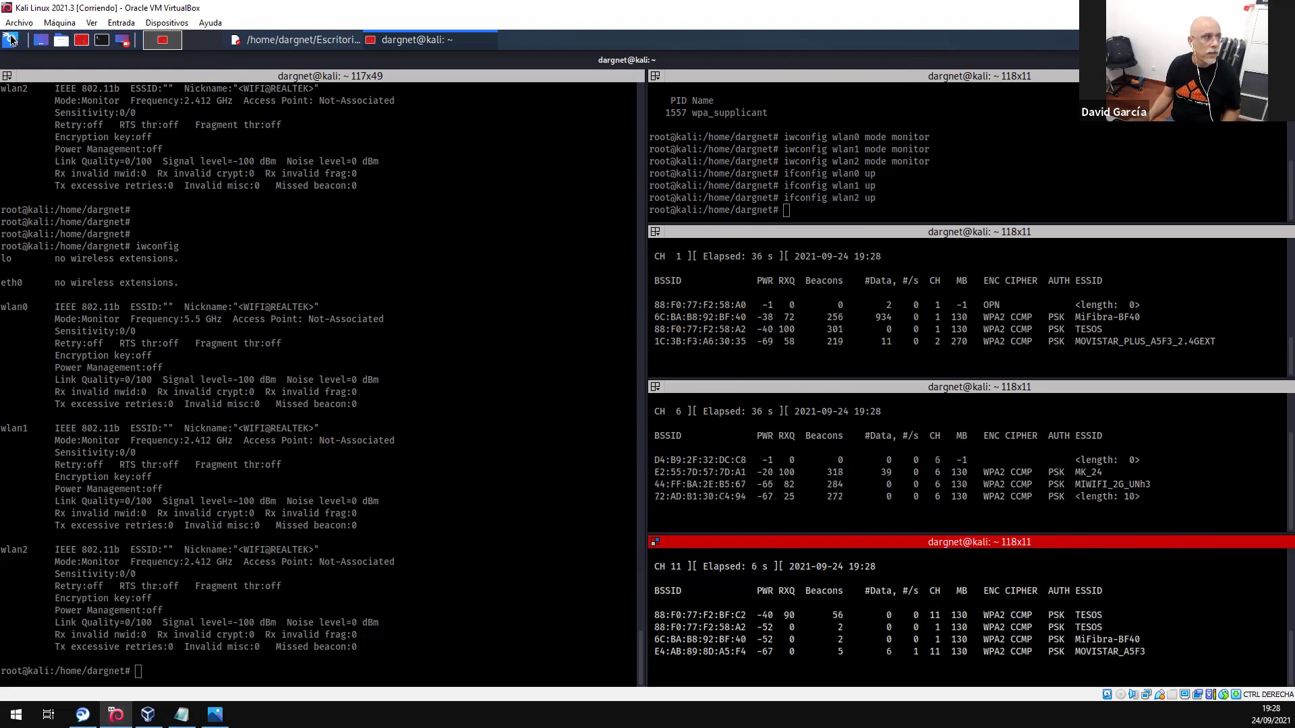
- Open the Kali applications launcher from the top-left panel icon
{"action": "left_click", "coordinate": [11, 40]}
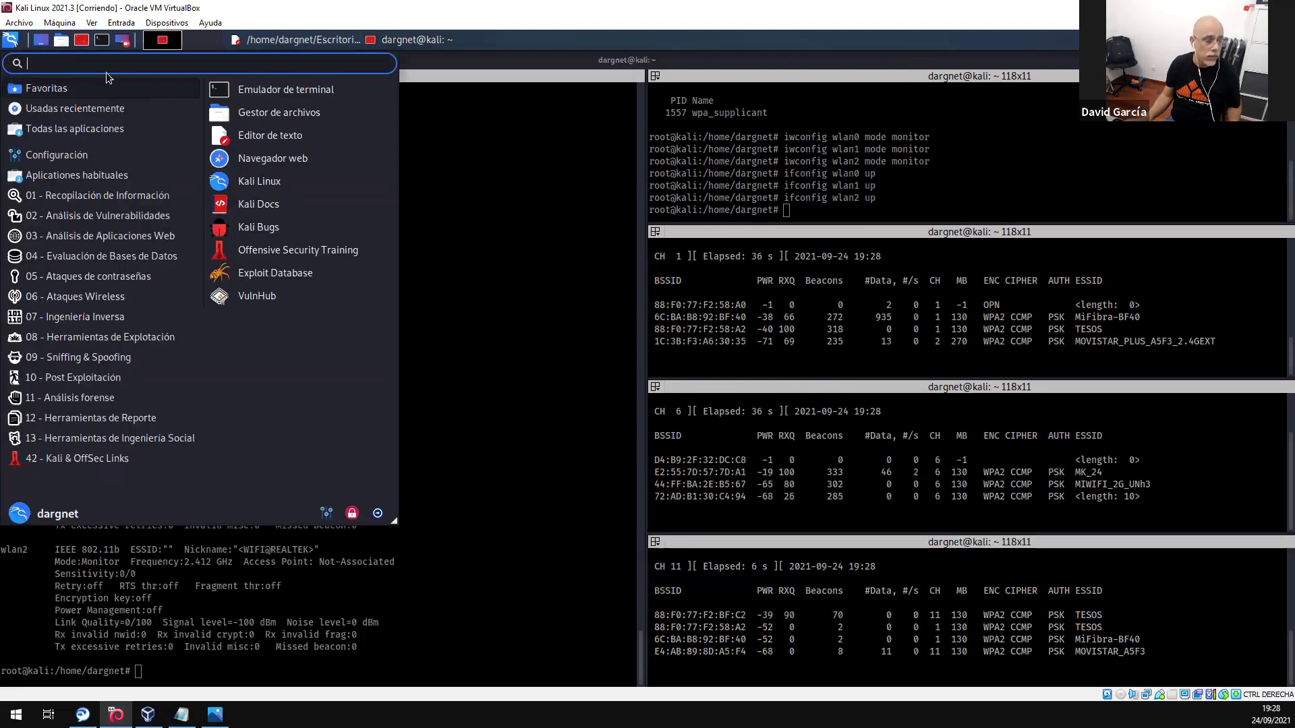
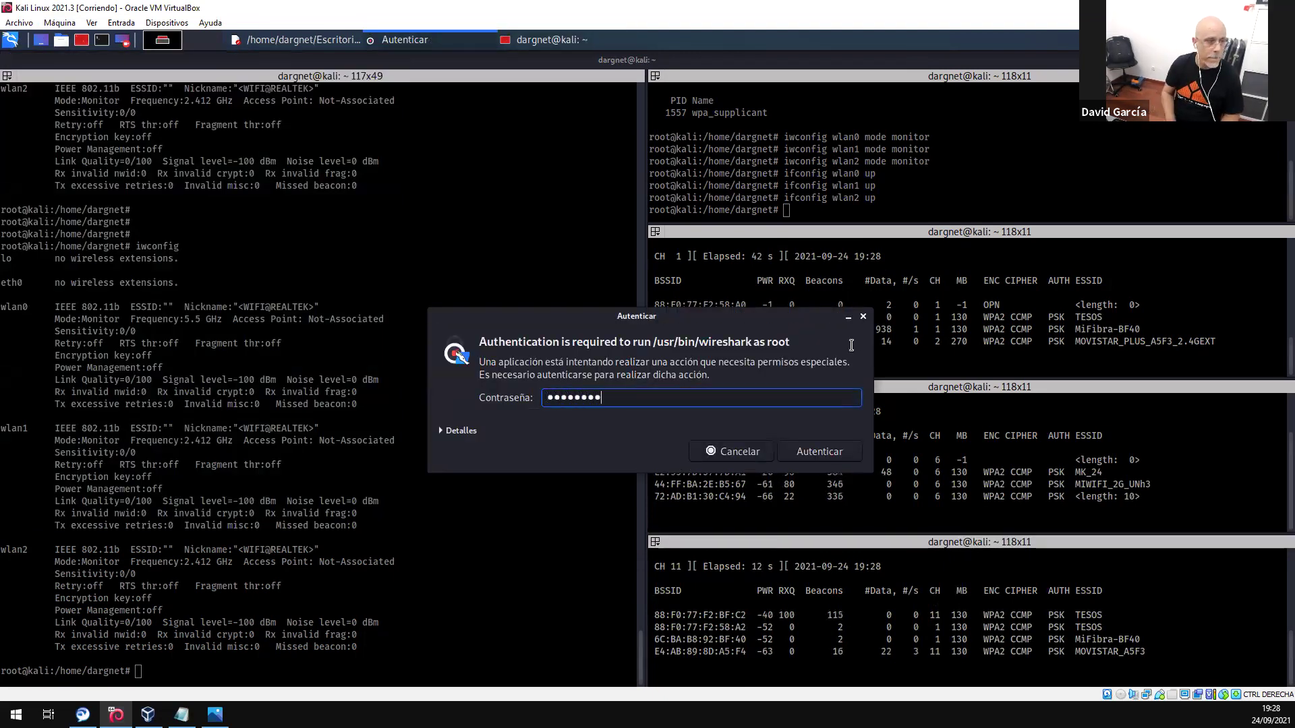
- Submit the root password so Wireshark launches as root, then return to the airodump-ng terminal
{"action": "key", "text": "Return"}
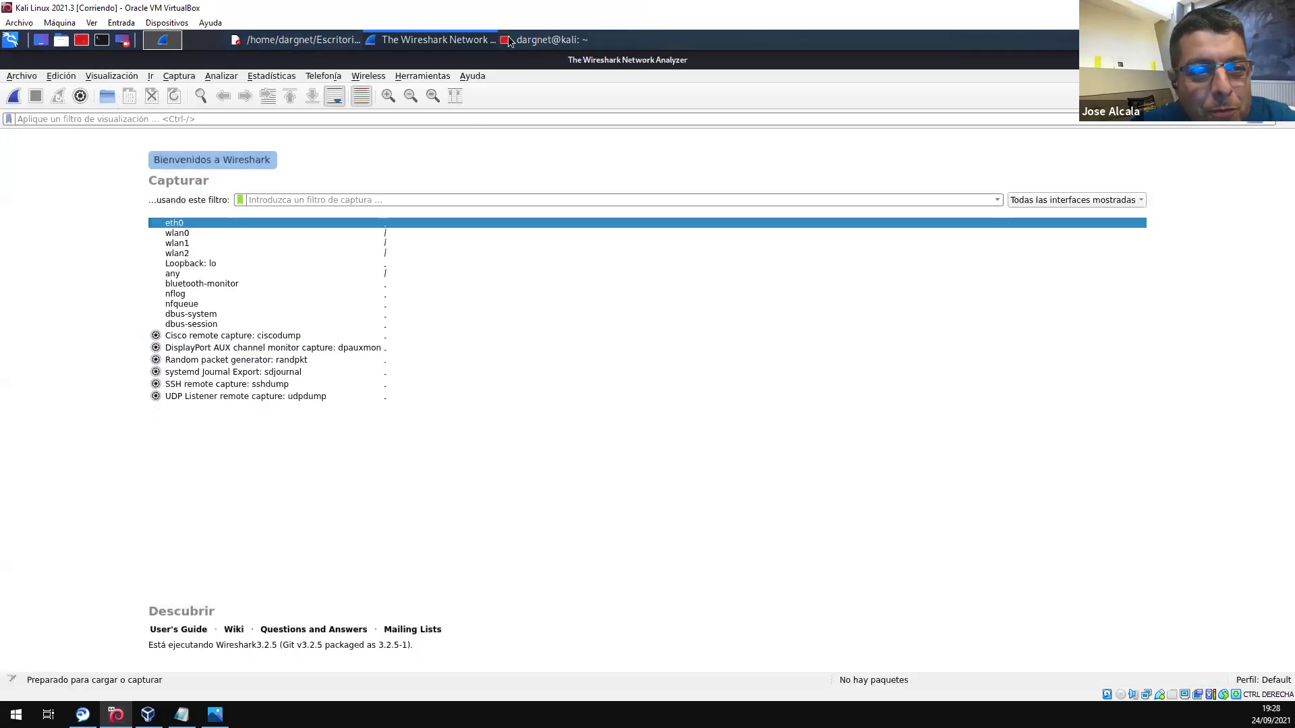
{"action": "left_click", "coordinate": [519, 41]}
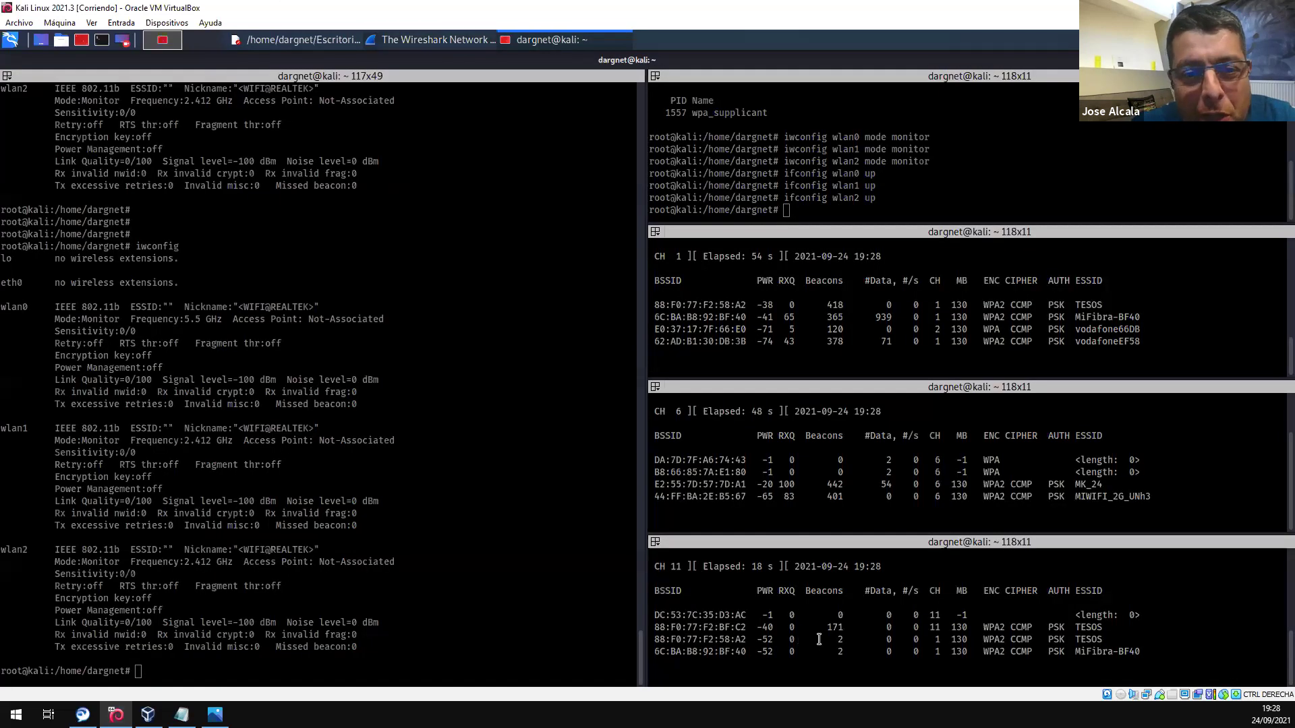
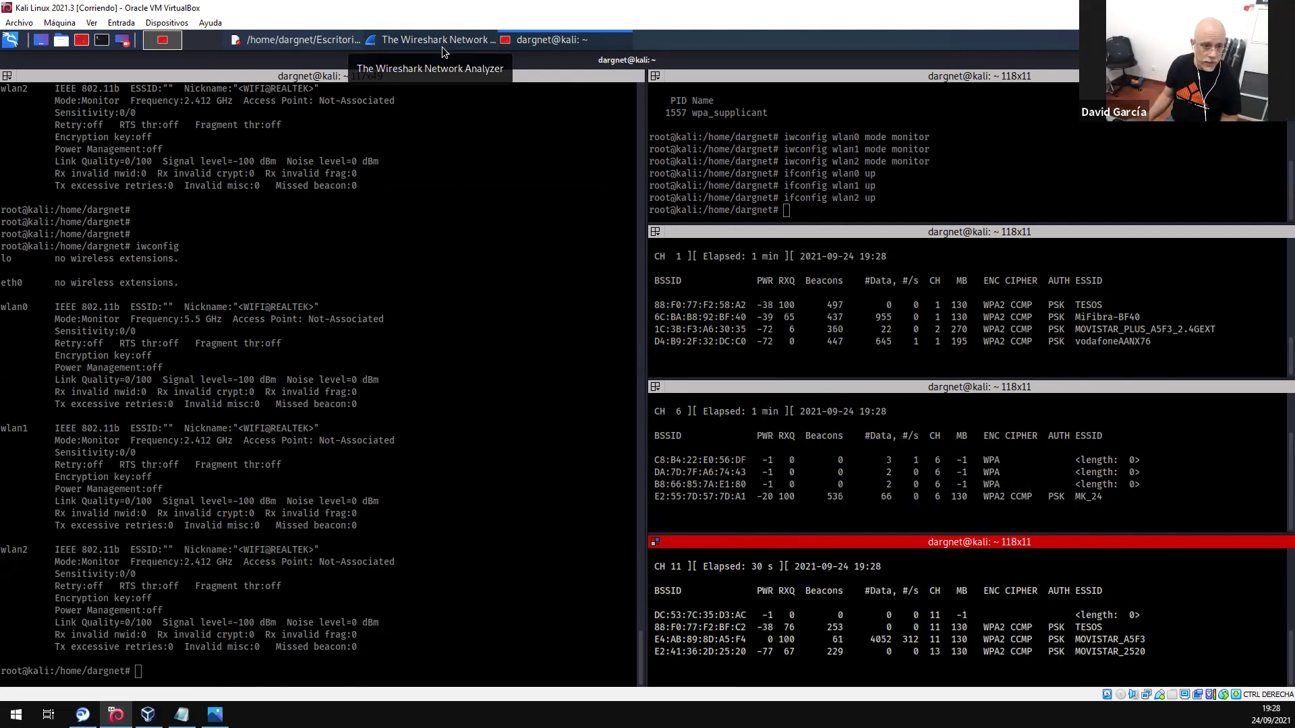
- Rerun iwconfig in the left terminal to confirm monitor mode, highlighting wlan2's 2.462 GHz frequency
{"action": "left_click", "coordinate": [399, 570]}
{"action": "key", "text": "Return"}
{"action": "key", "text": "Return"}
{"action": "key", "text": "Return"}
{"action": "key", "text": "Return"}
{"action": "key", "text": "Return"}
{"action": "key", "text": "Return"}
{"action": "key", "text": "Up"}
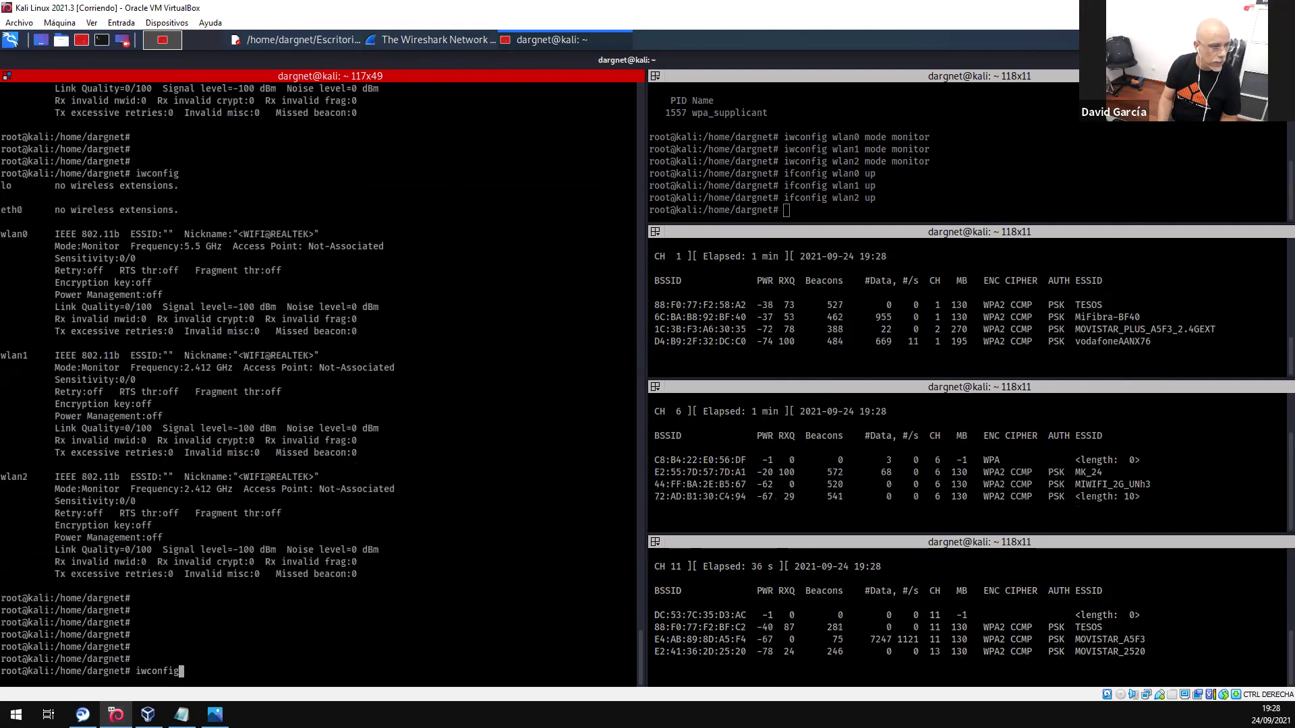
{"action": "key", "text": "Return"}
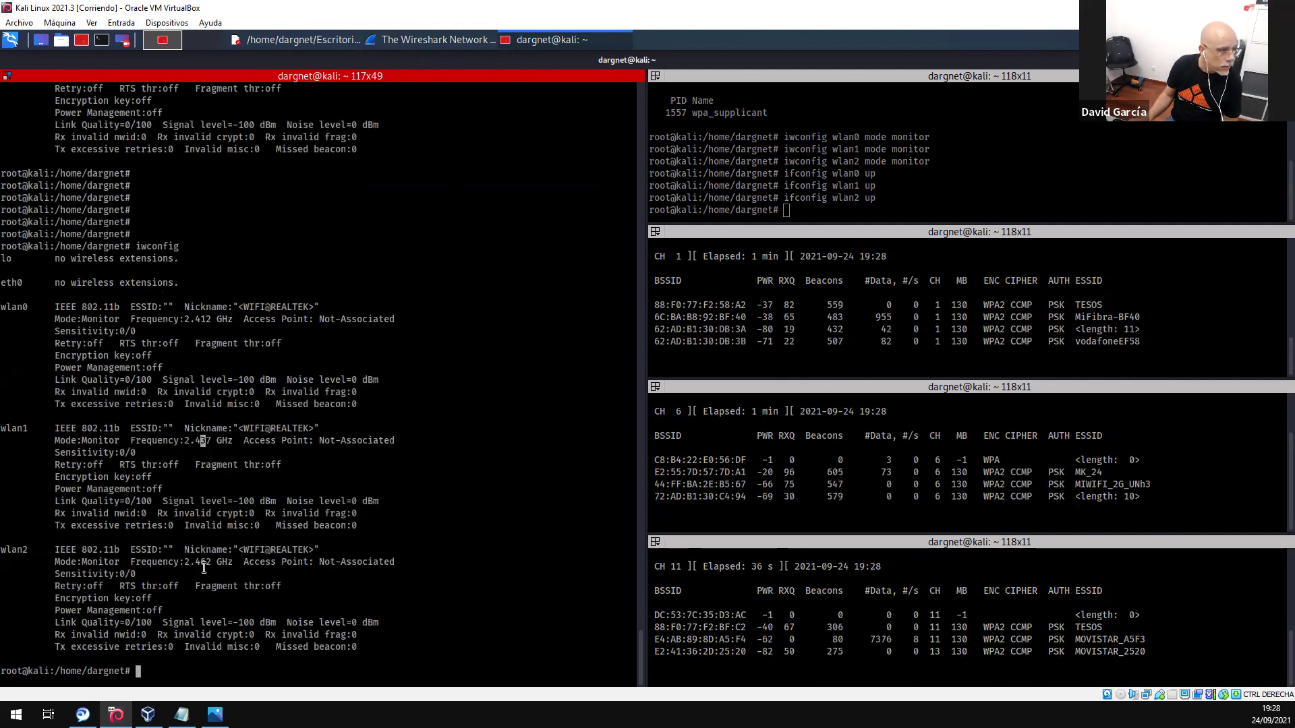
{"action": "left_click_drag", "start_coordinate": [194, 565], "coordinate": [206, 565]}
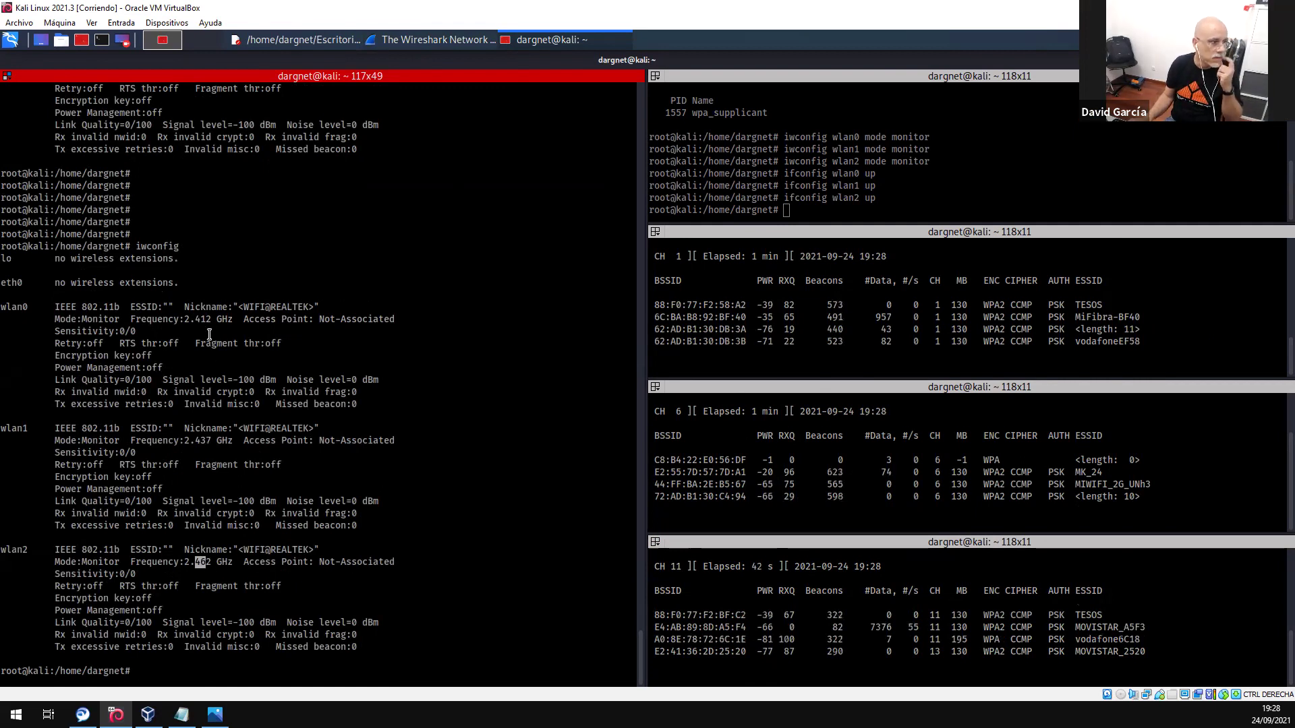
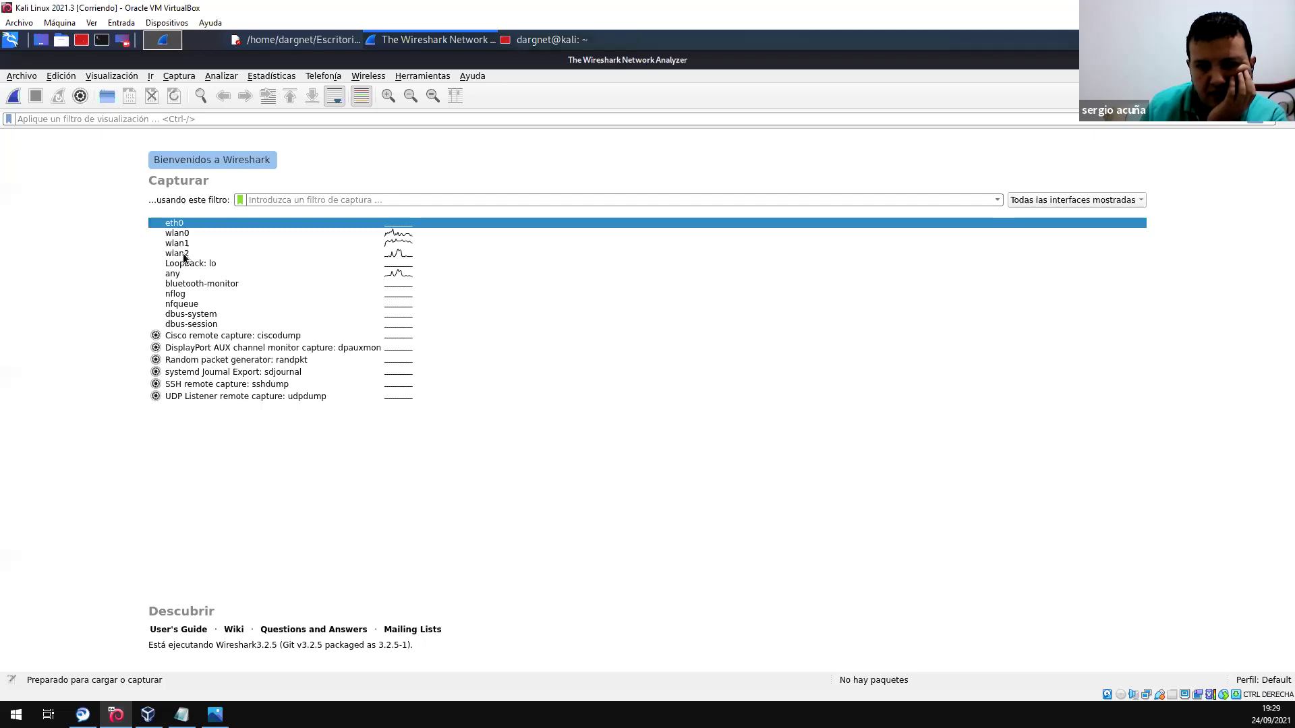
- Select the wlan0, wlan1 and wlan2 interfaces together on the welcome screen
{"action": "left_click", "coordinate": [190, 233]}
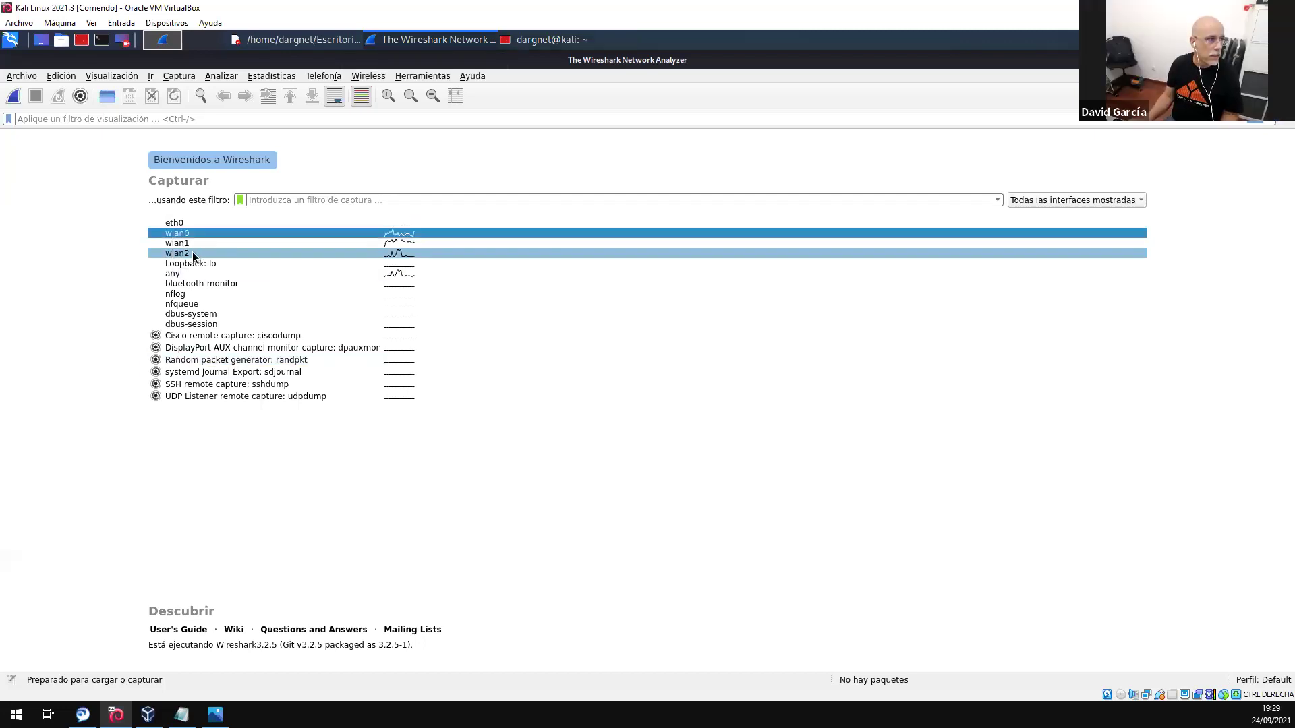
{"action": "left_click", "coordinate": [193, 255]}
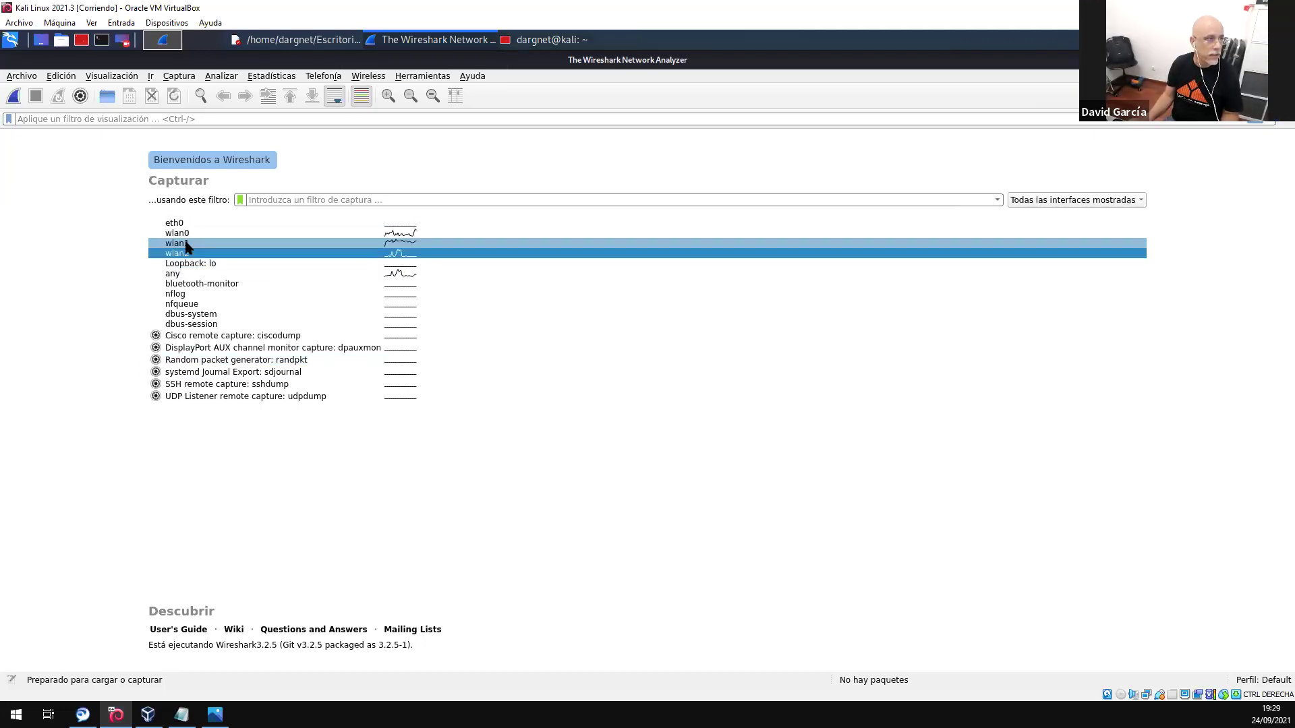
{"action": "left_click", "coordinate": [185, 239]}
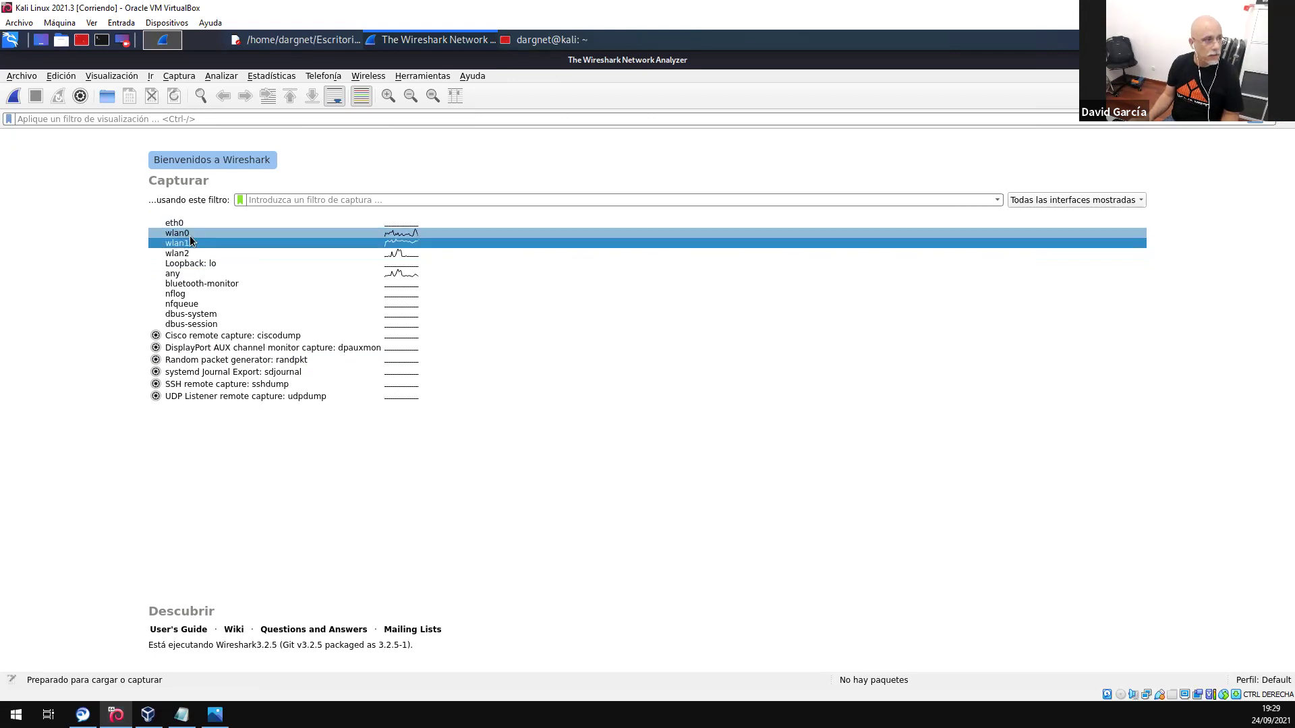
{"action": "left_click", "coordinate": [192, 233], "text": "ctrl"}
{"action": "left_click", "coordinate": [192, 253], "text": "ctrl"}
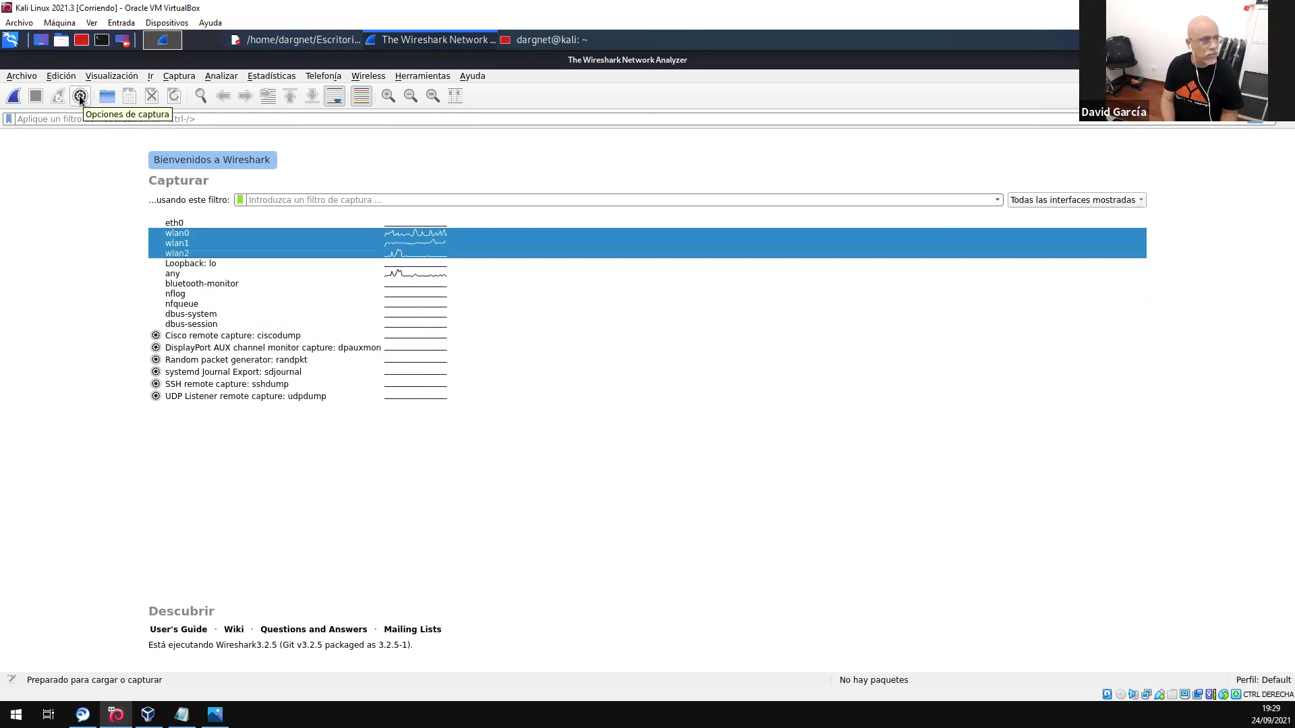
- In Capture Options > Salida, create a new capture file automatically every 1 minute
{"action": "left_click", "coordinate": [80, 96]}
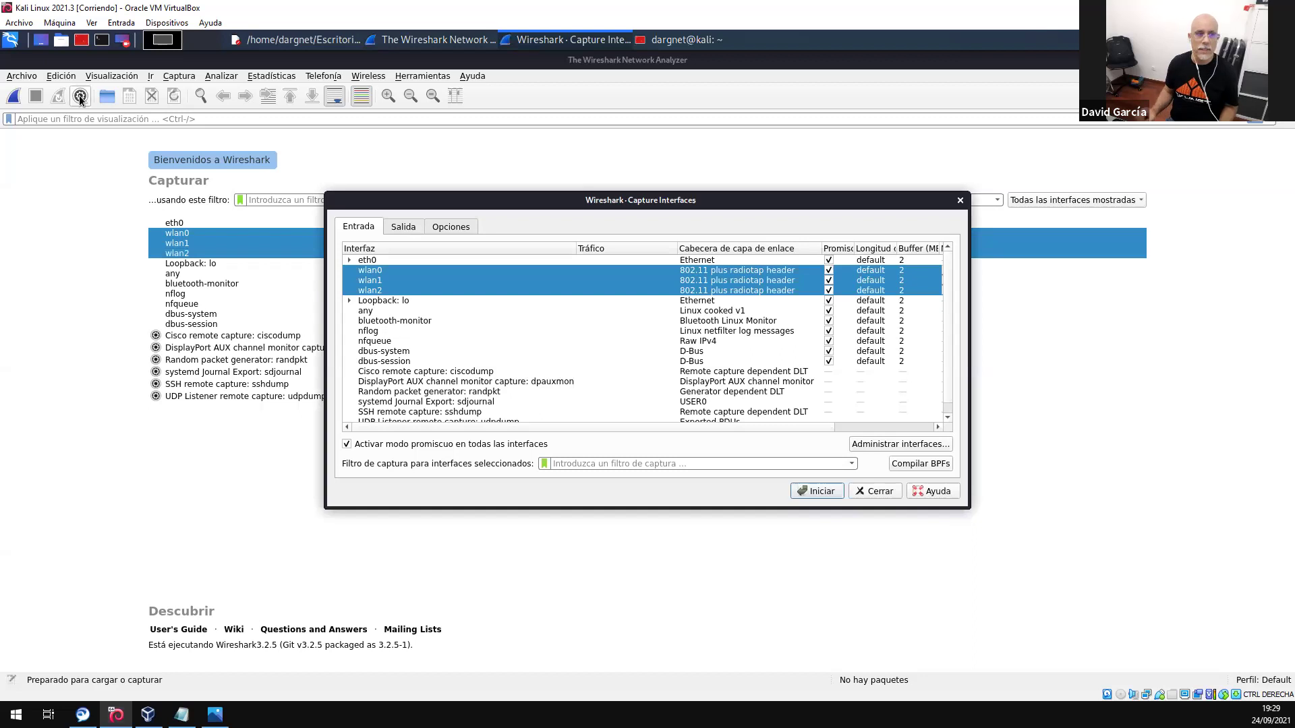
{"action": "left_click", "coordinate": [403, 228]}
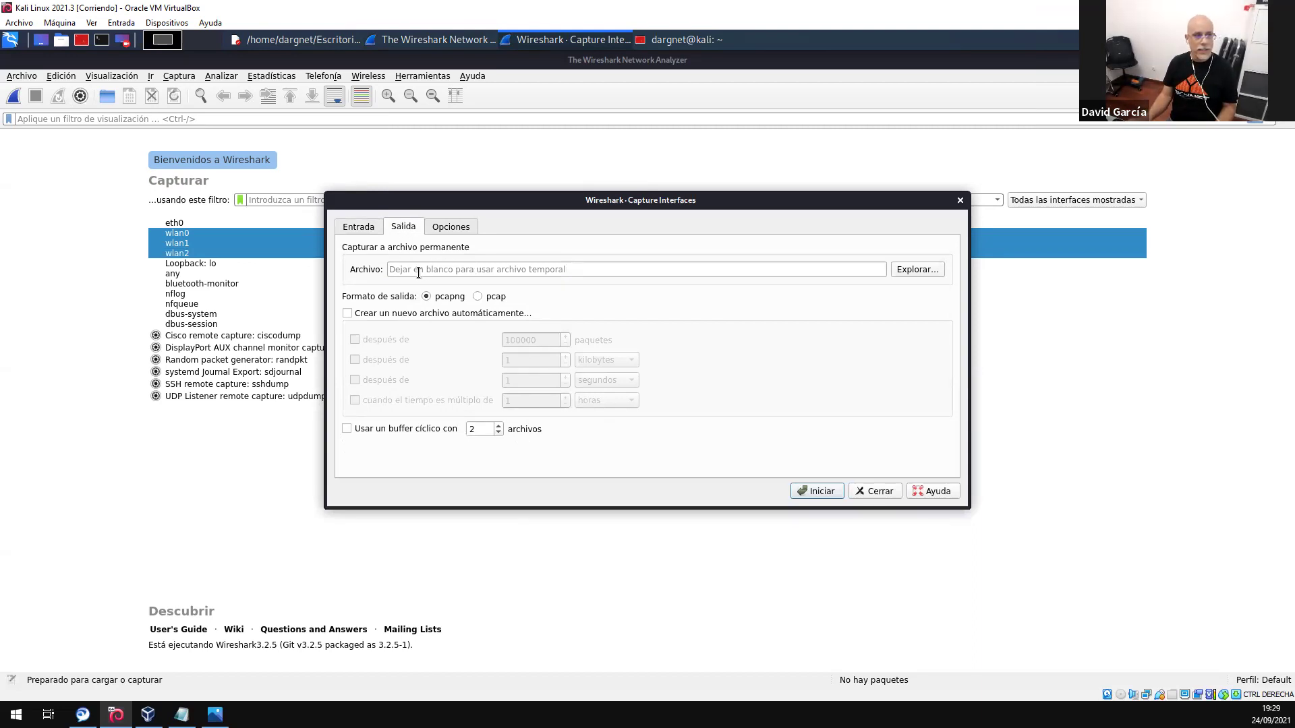
{"action": "left_click", "coordinate": [349, 312]}
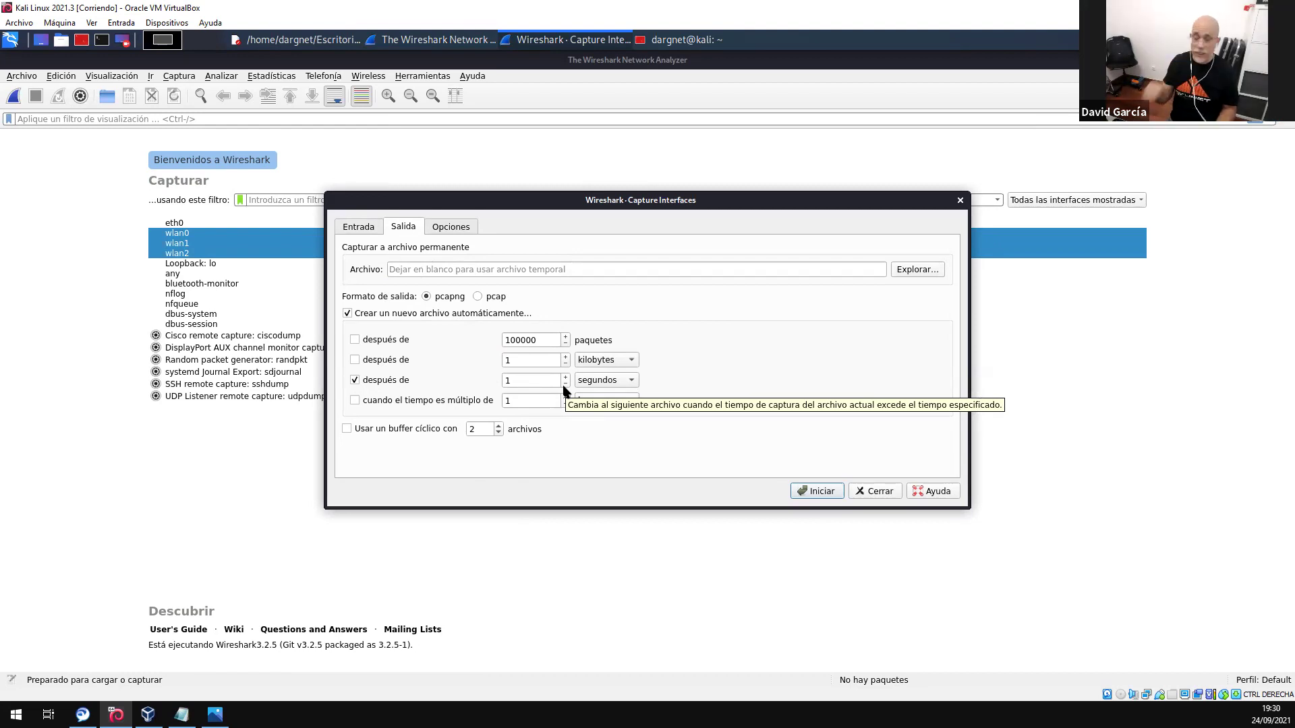
{"action": "left_click", "coordinate": [610, 380]}
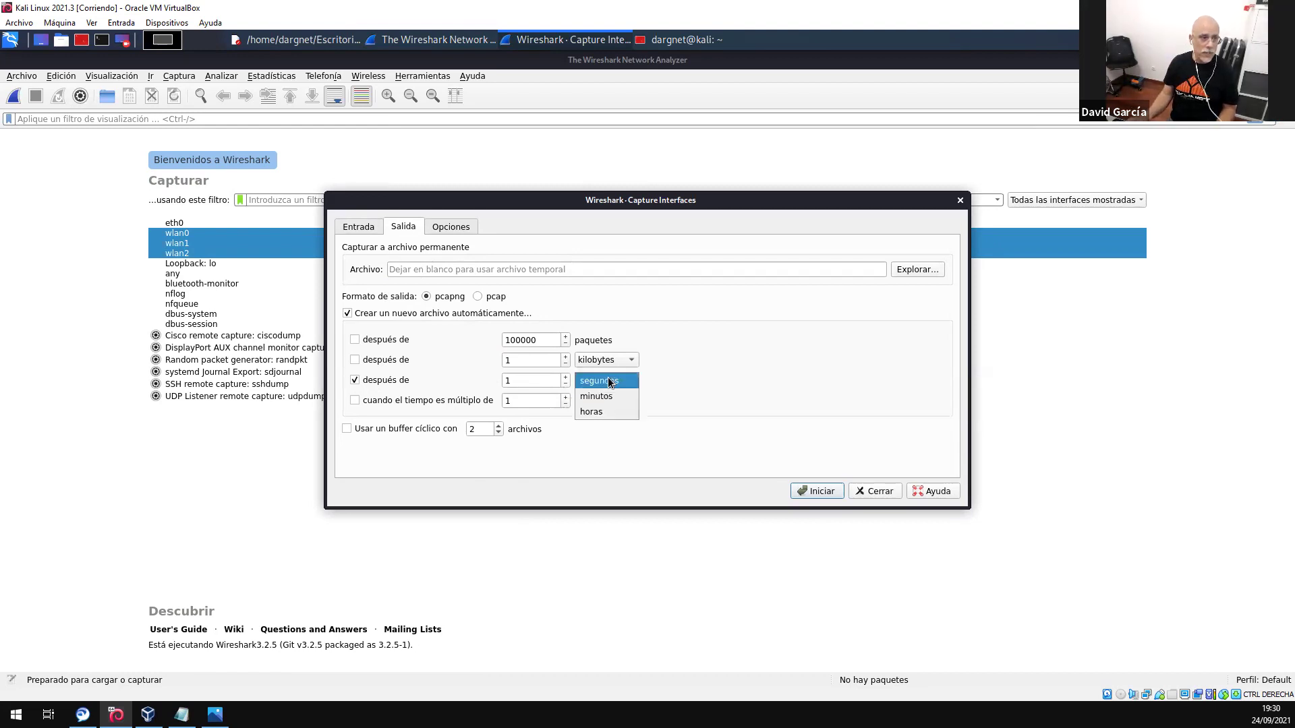
{"action": "left_click", "coordinate": [609, 397]}
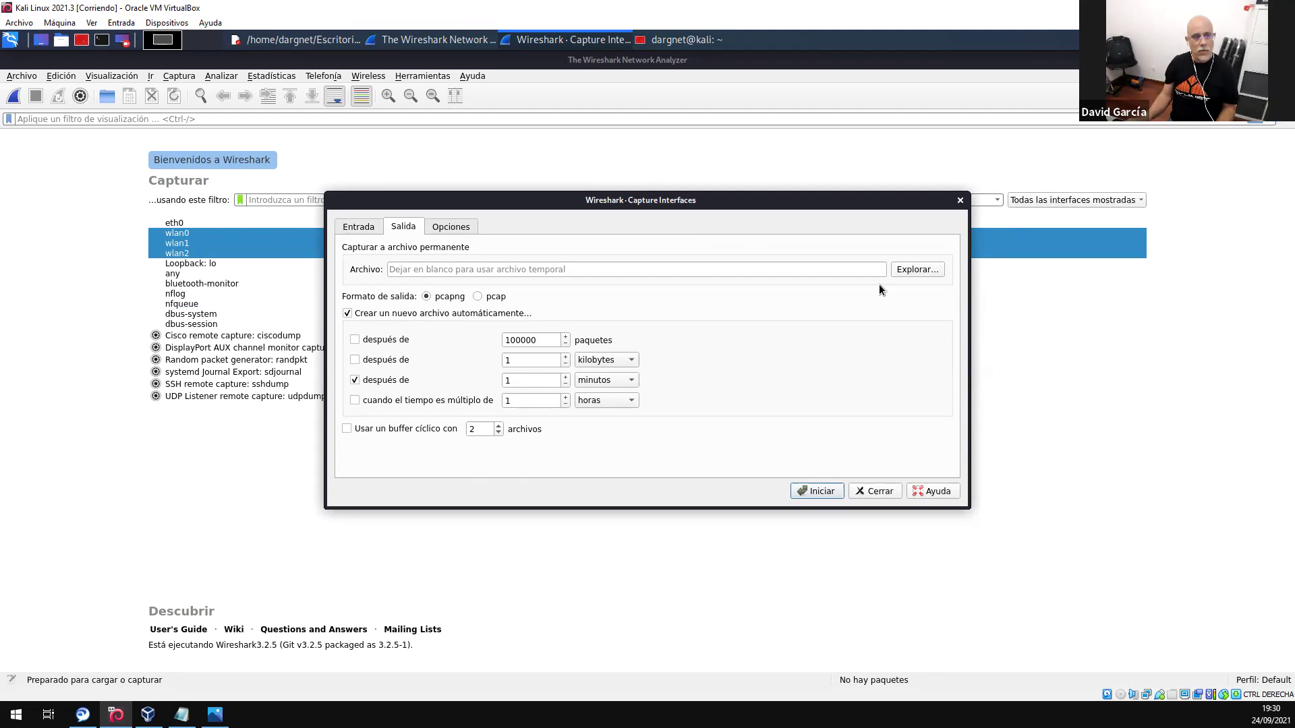
{"action": "left_click", "coordinate": [923, 271]}
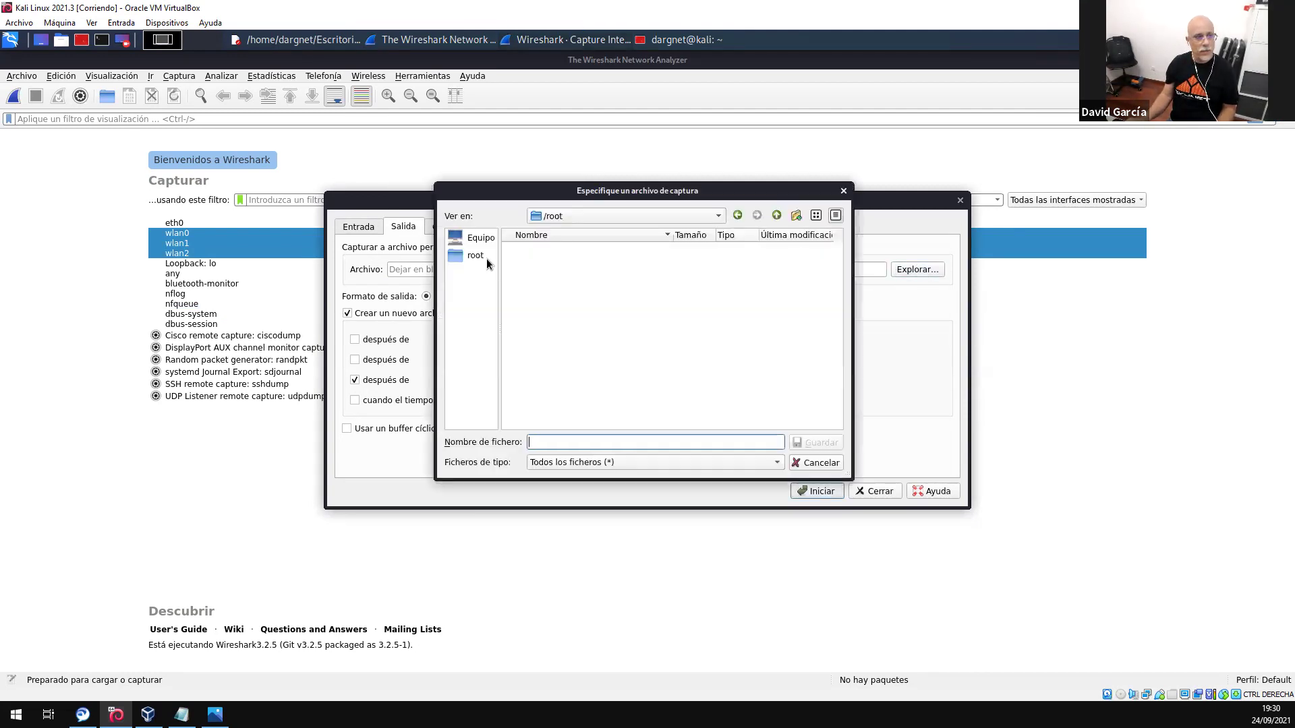
- Browse to Documentos, create a new folder named capTURAS and open it
{"action": "left_click", "coordinate": [483, 243]}
{"action": "double_click", "coordinate": [517, 248]}
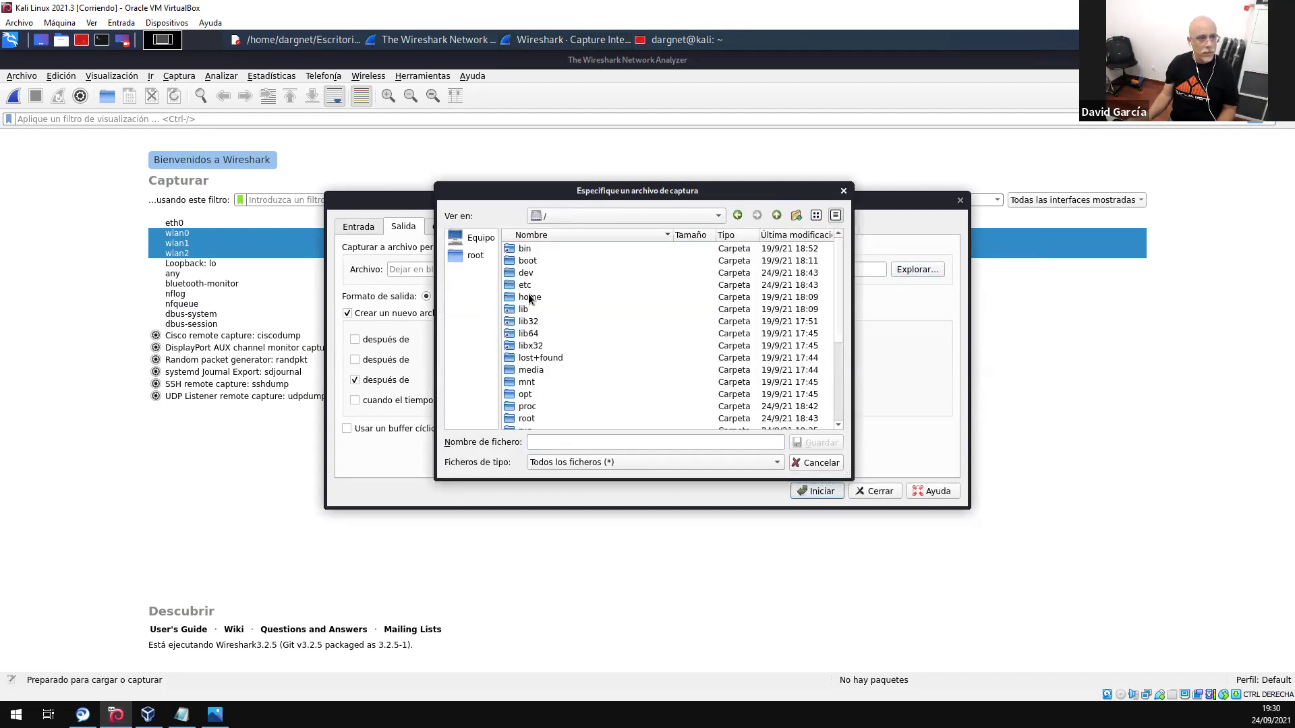
{"action": "double_click", "coordinate": [531, 298]}
{"action": "double_click", "coordinate": [534, 249]}
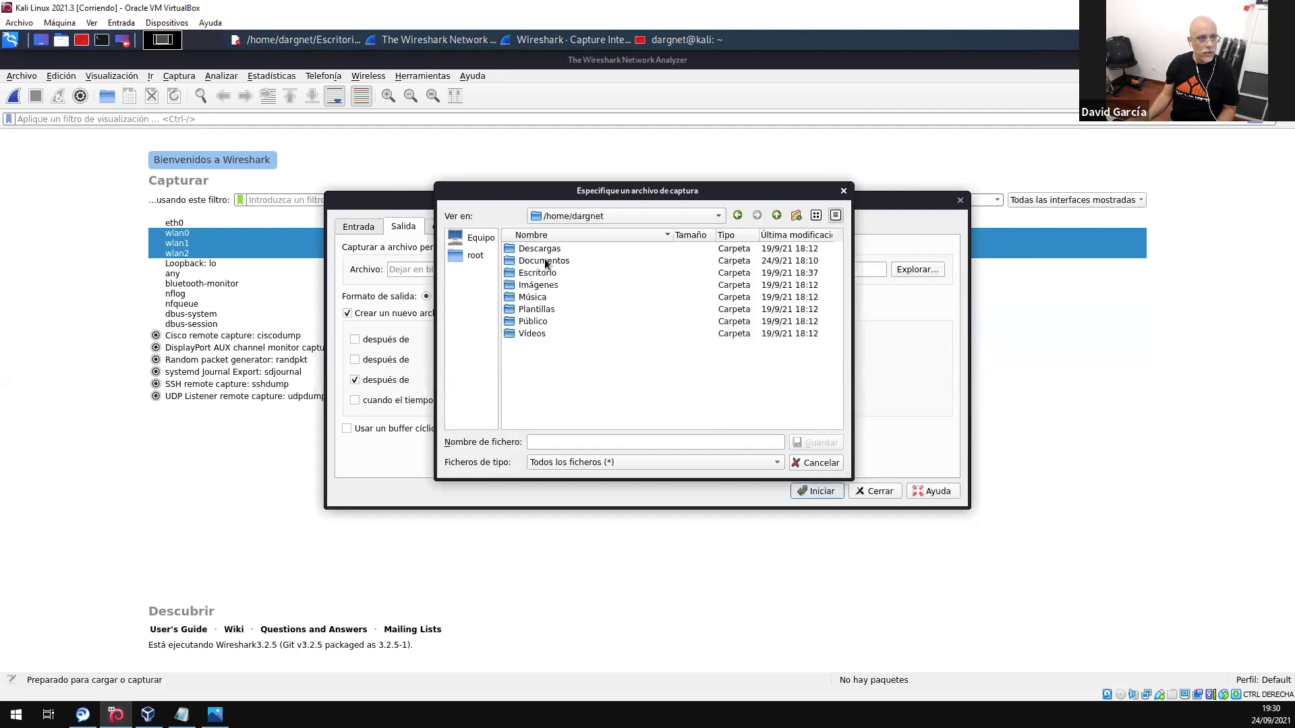
{"action": "double_click", "coordinate": [545, 262]}
{"action": "left_click", "coordinate": [796, 216]}
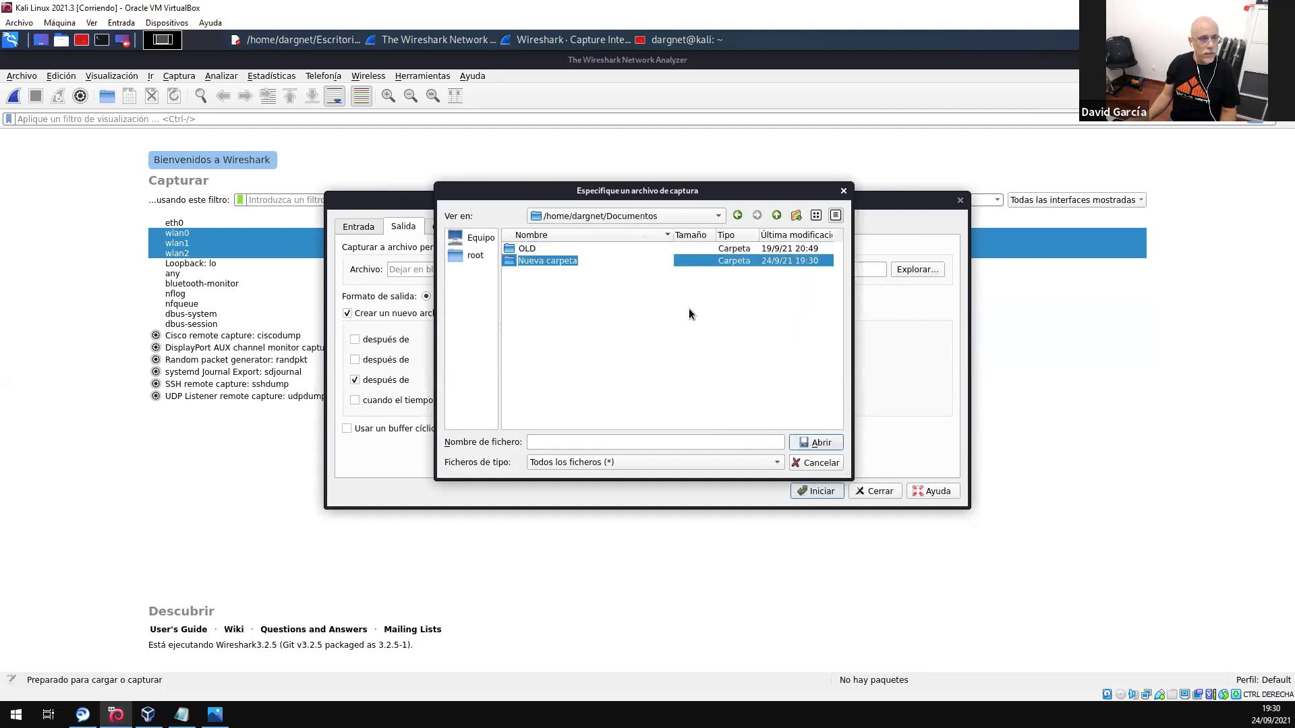
{"action": "type", "text": "cap"}
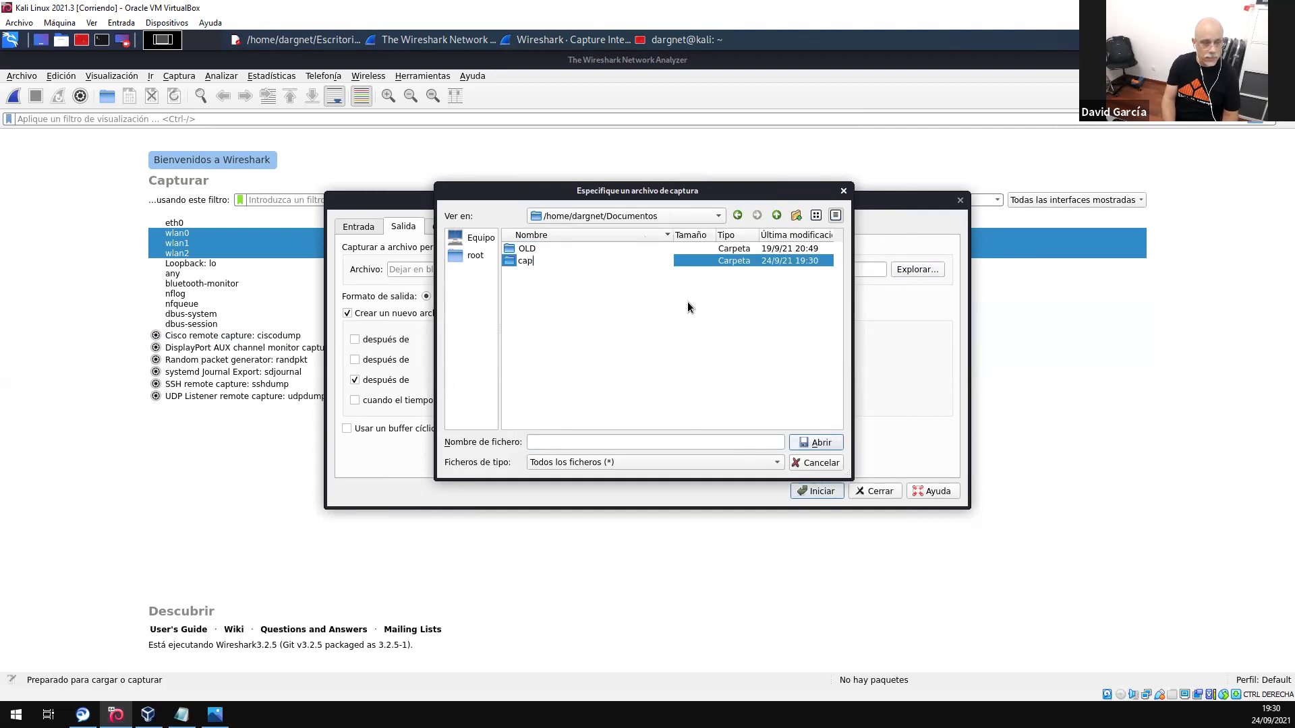
{"action": "type", "text": "TURAS"}
{"action": "key", "text": "Return"}
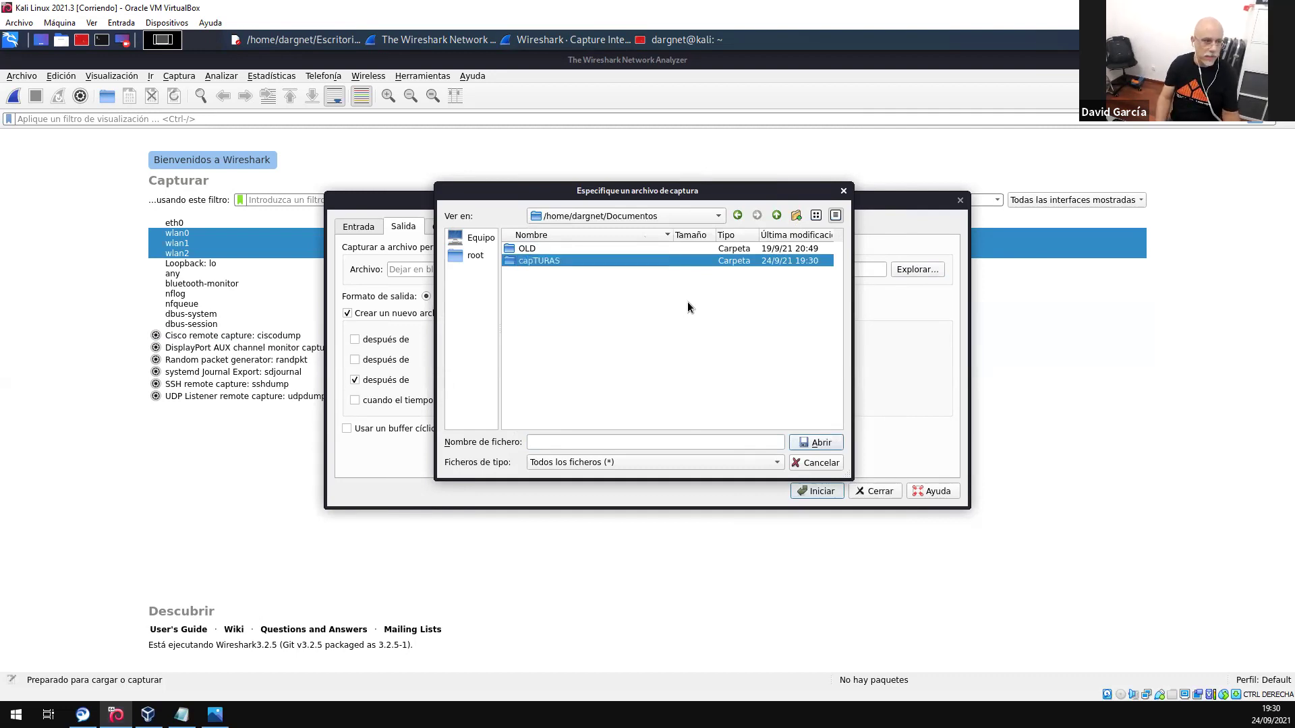
{"action": "double_click", "coordinate": [544, 262]}
- Name the capture file TESOS.pcapng and save the location
{"action": "left_click", "coordinate": [562, 443]}
{"action": "type", "text": "tests"}
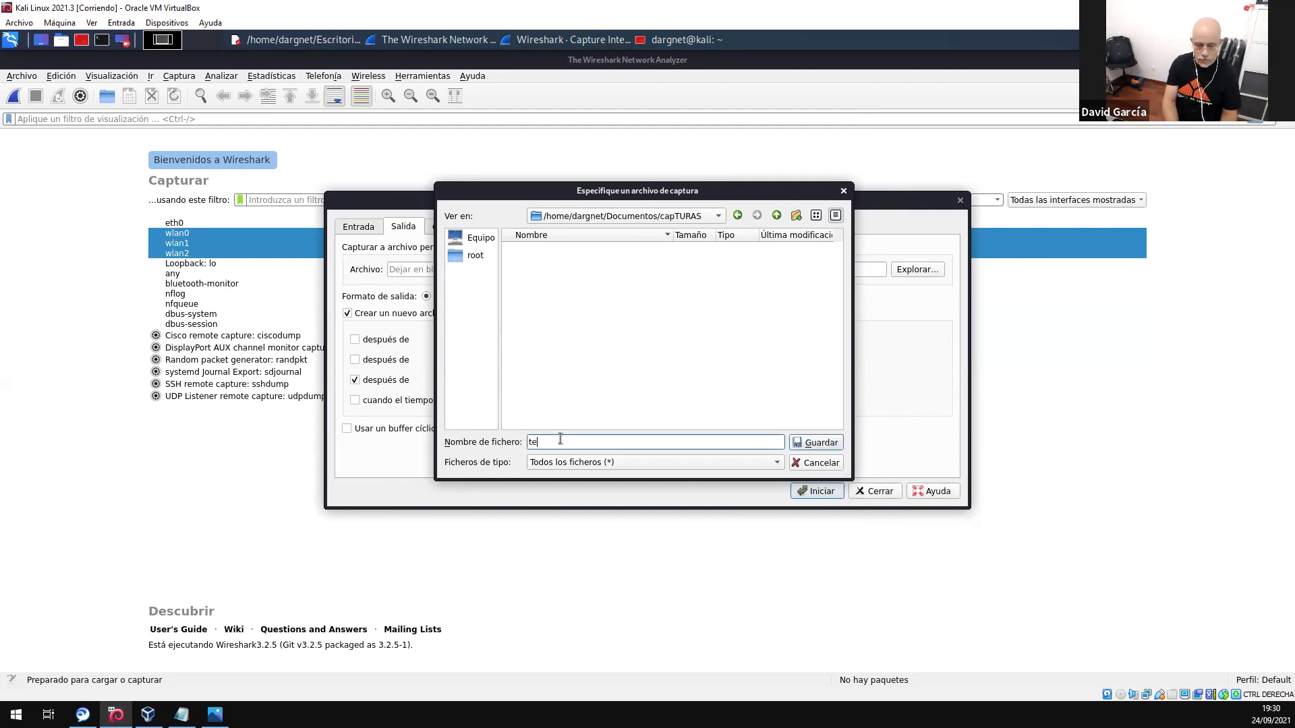
{"action": "key", "text": "BackSpace"}
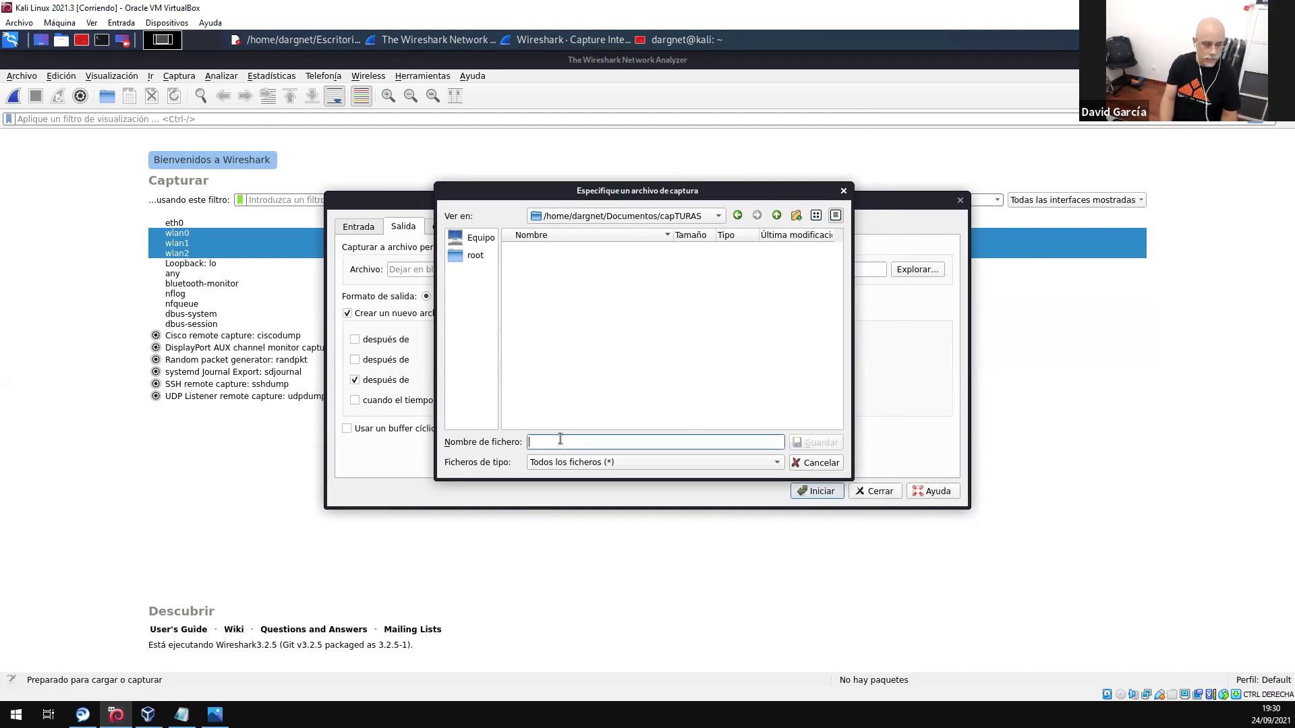
{"action": "type", "text": "TESOS"}
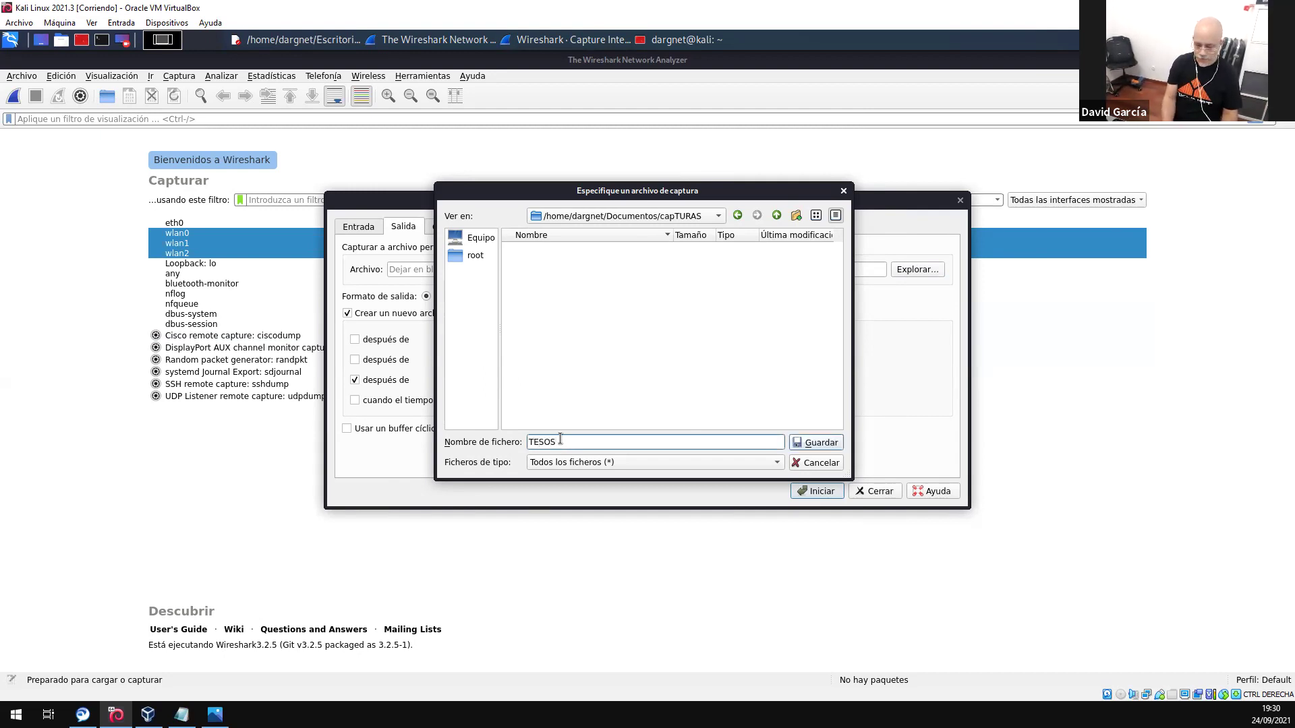
{"action": "type", "text": ".p"}
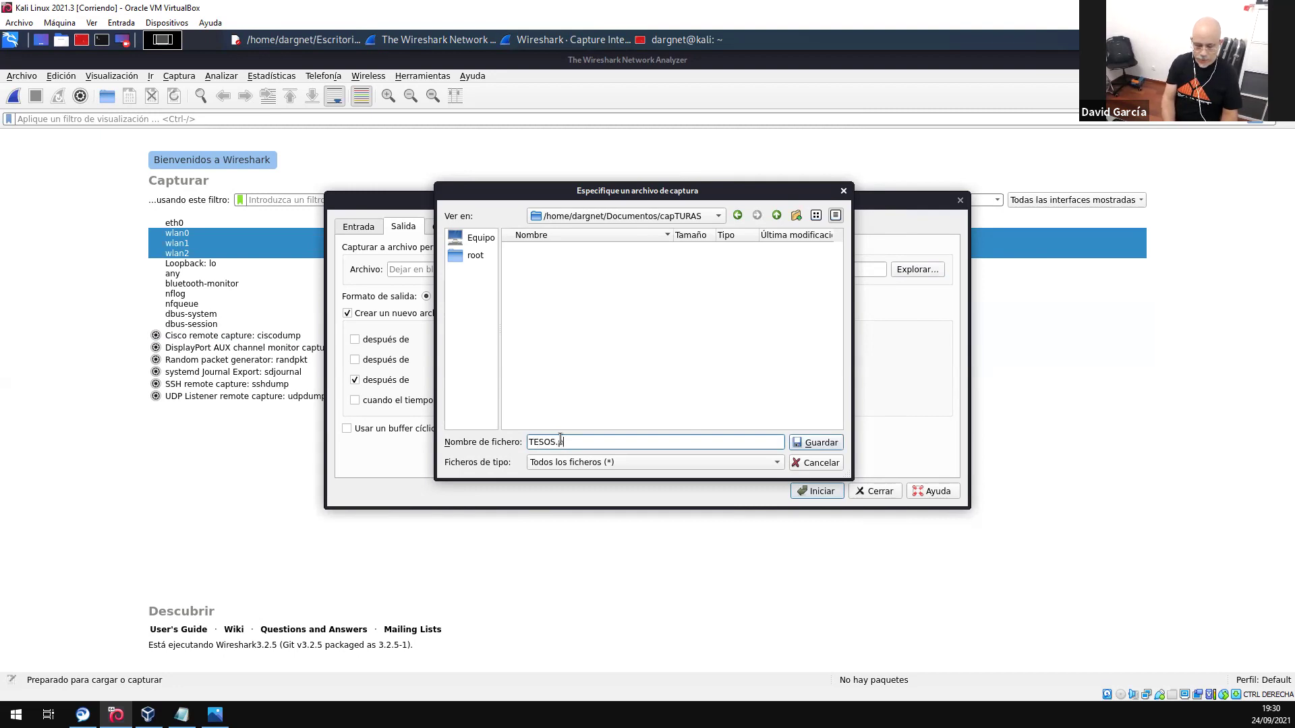
{"action": "type", "text": "capng"}
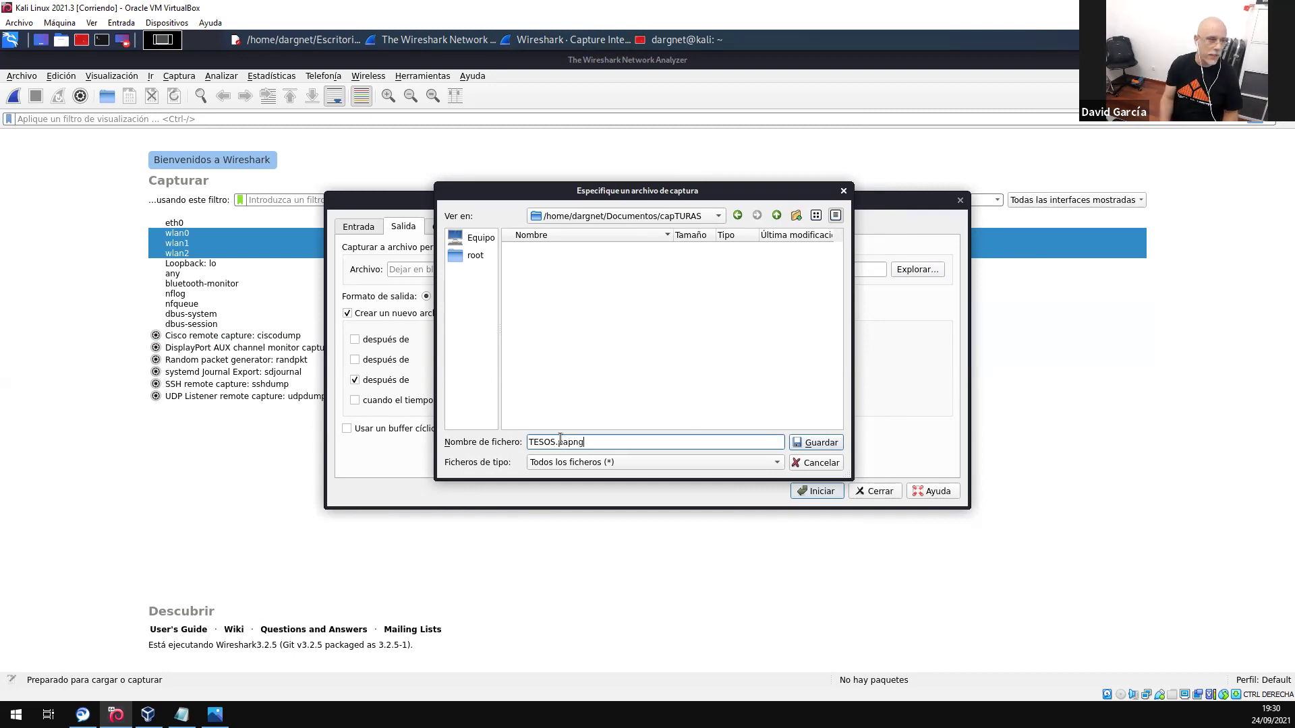
{"action": "left_click_drag", "start_coordinate": [593, 443], "coordinate": [553, 443]}
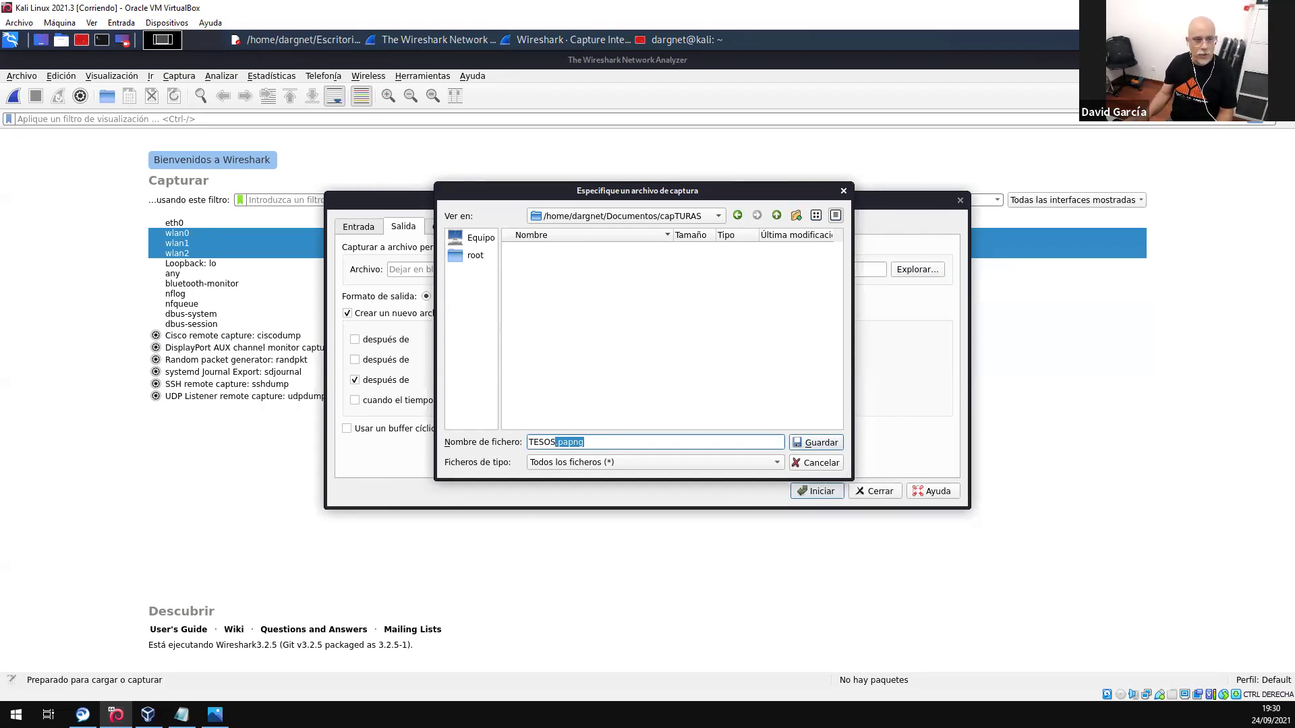
{"action": "left_click", "coordinate": [815, 442]}
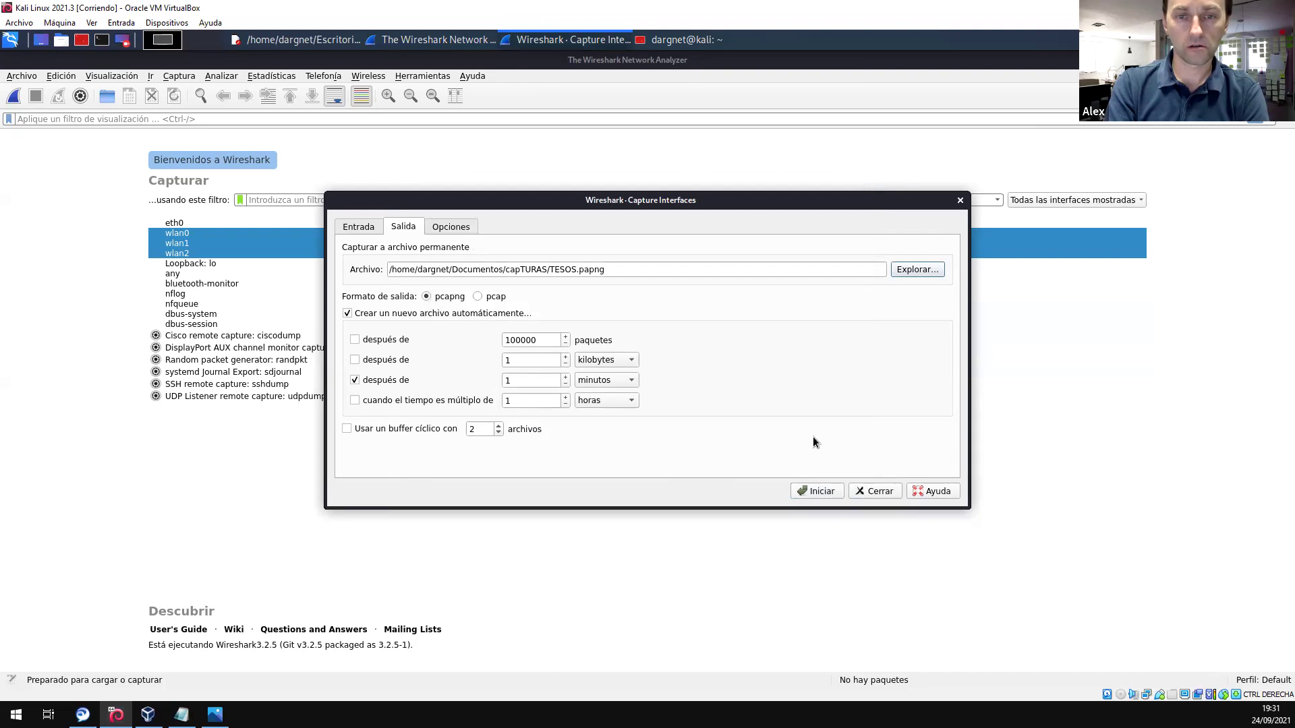
- Fix the Archivo path's extension so it ends in TESOS.pcapng, then view Opciones
{"action": "left_click", "coordinate": [602, 270]}
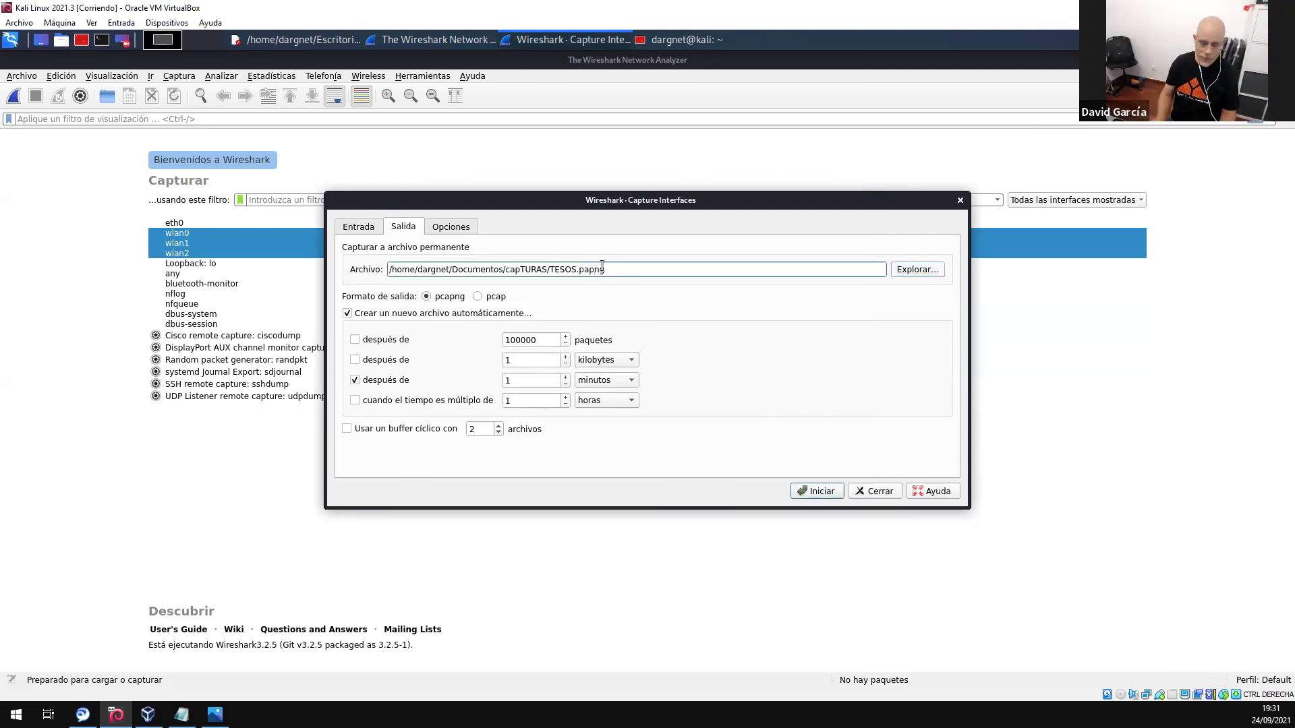
{"action": "key", "text": "BackSpace"}
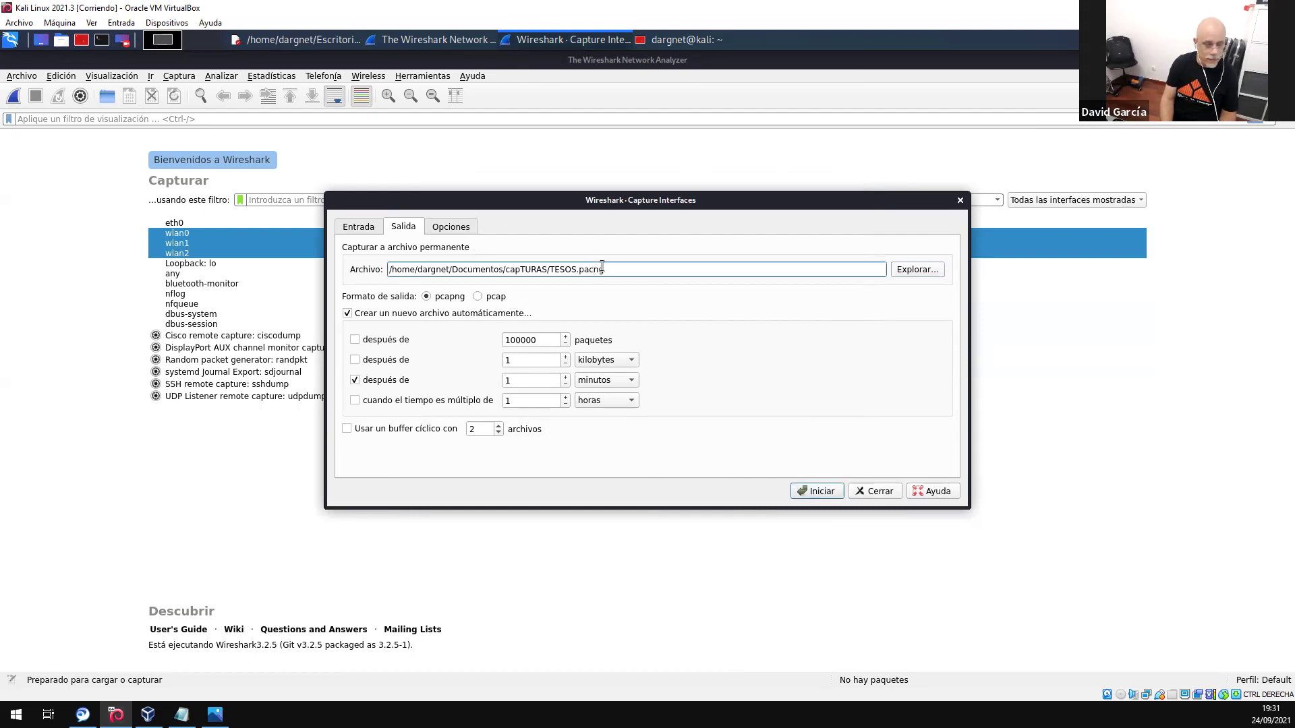
{"action": "key", "text": "BackSpace"}
{"action": "type", "text": "cap"}
{"action": "left_click", "coordinate": [663, 274]}
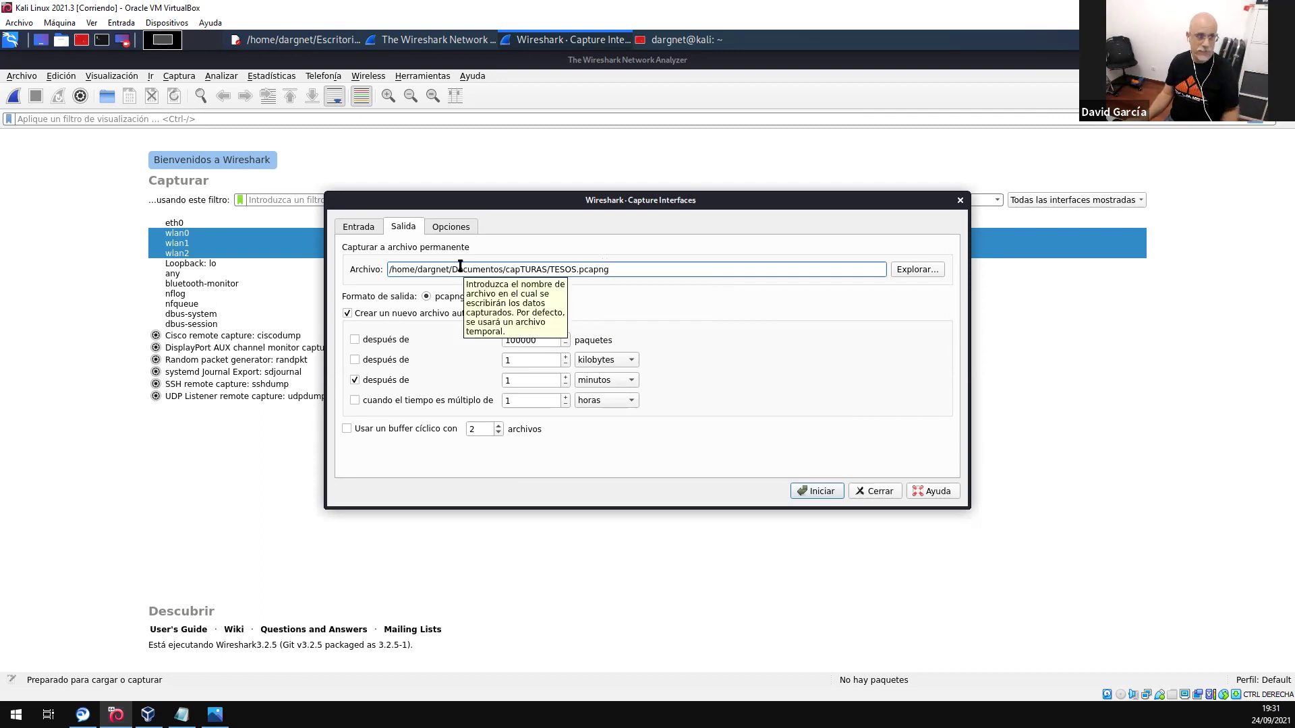
{"action": "left_click", "coordinate": [445, 229]}
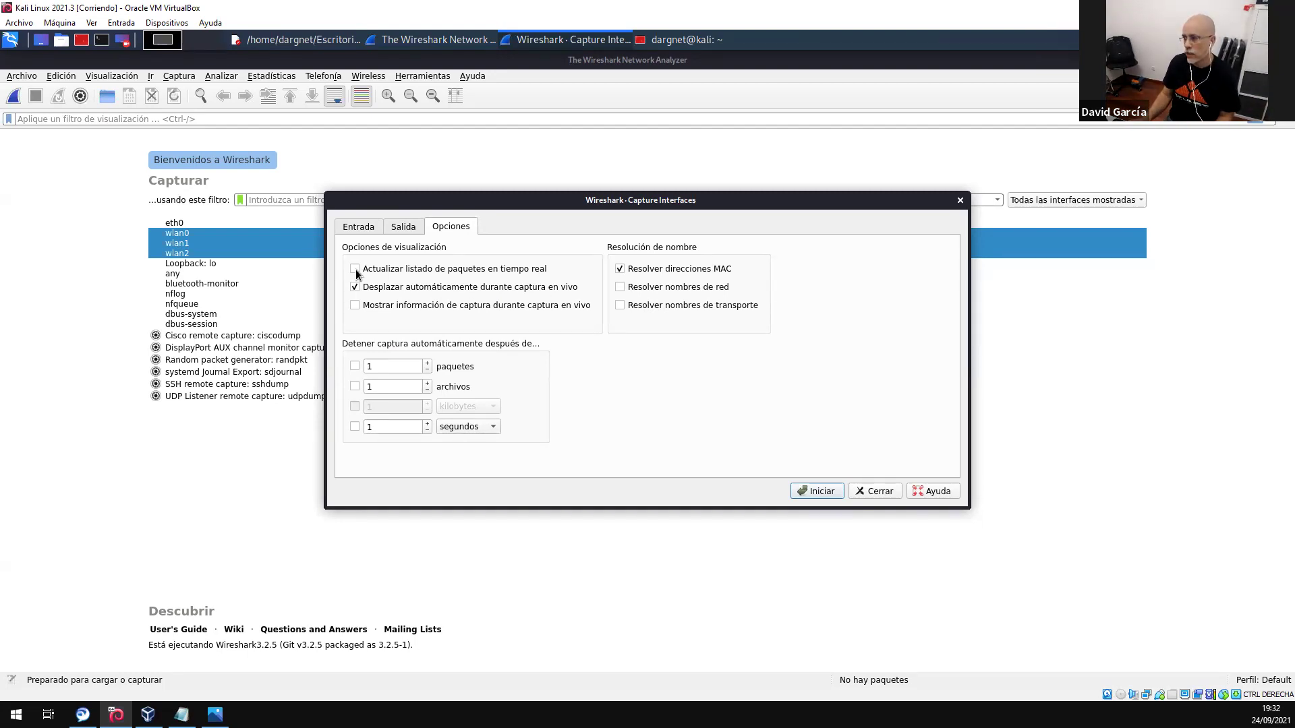
- Toggle real-time packet list updating and leave the hours-based auto-stop timer disabled
{"action": "left_click", "coordinate": [368, 271]}
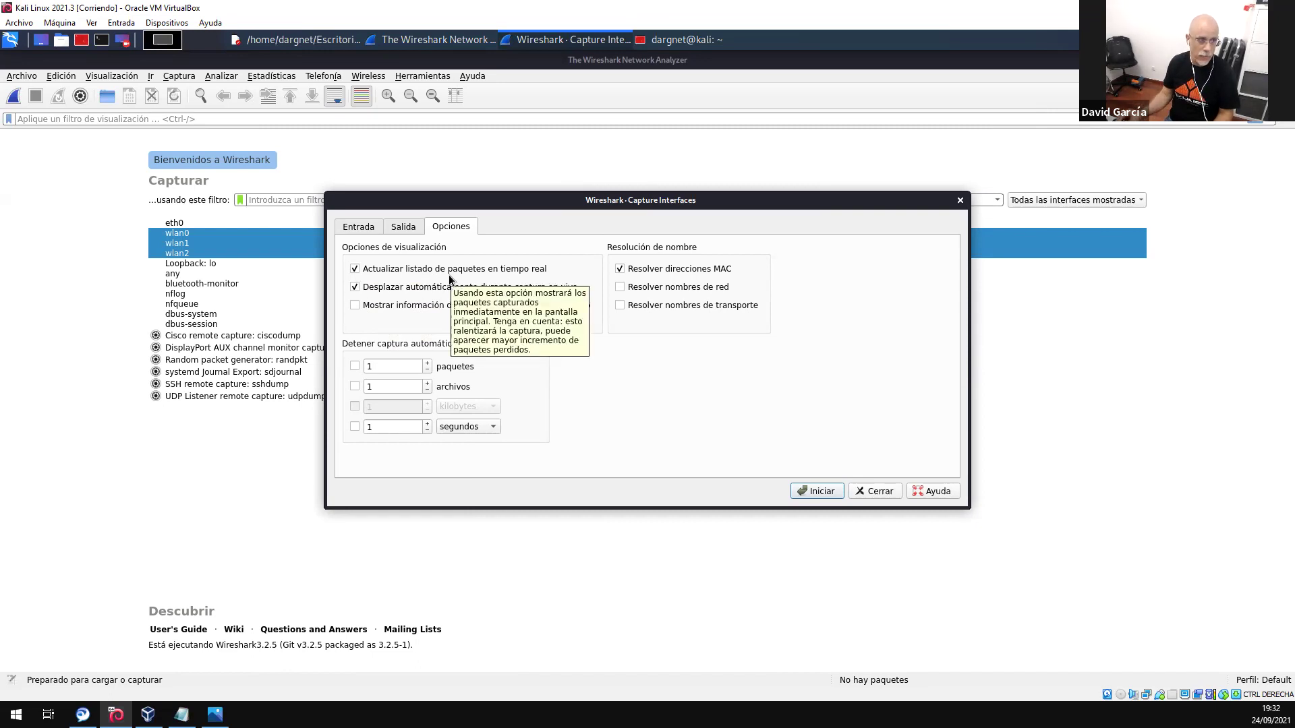
{"action": "mouse_move", "coordinate": [415, 346]}
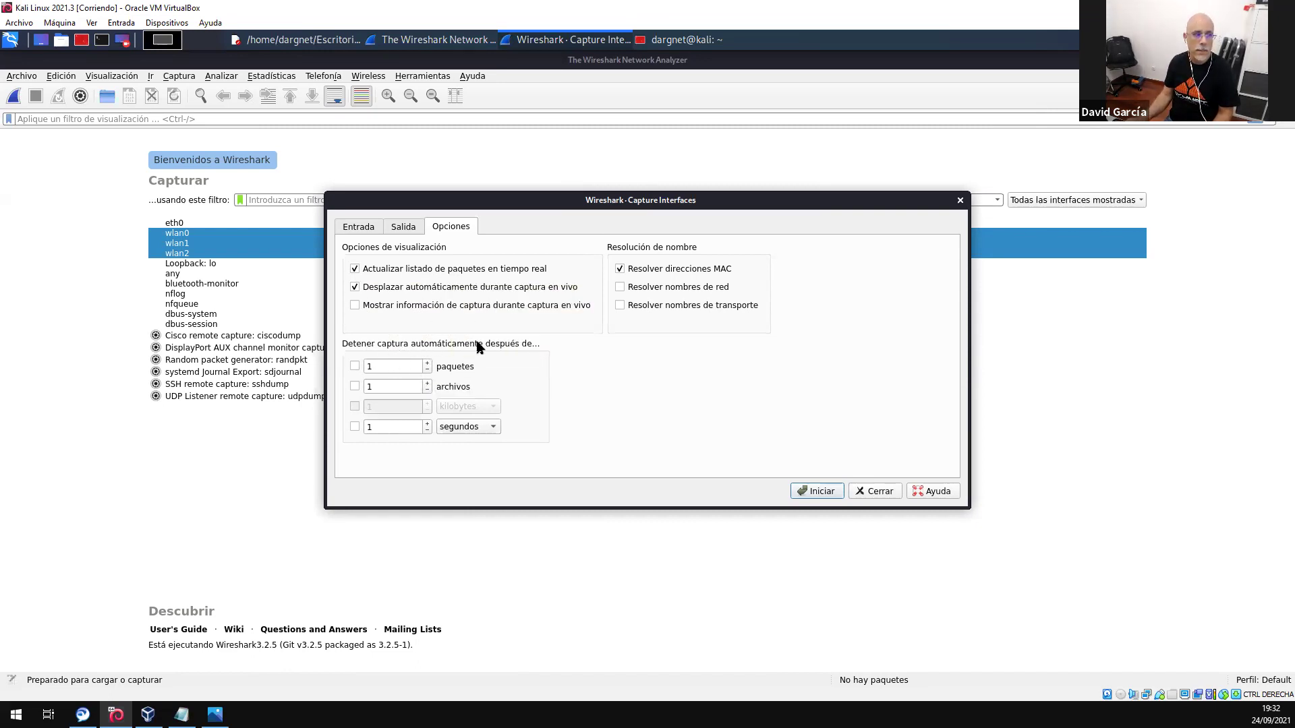
{"action": "left_click", "coordinate": [355, 426]}
{"action": "left_click", "coordinate": [478, 426]}
{"action": "left_click", "coordinate": [464, 457]}
{"action": "left_click", "coordinate": [428, 424]}
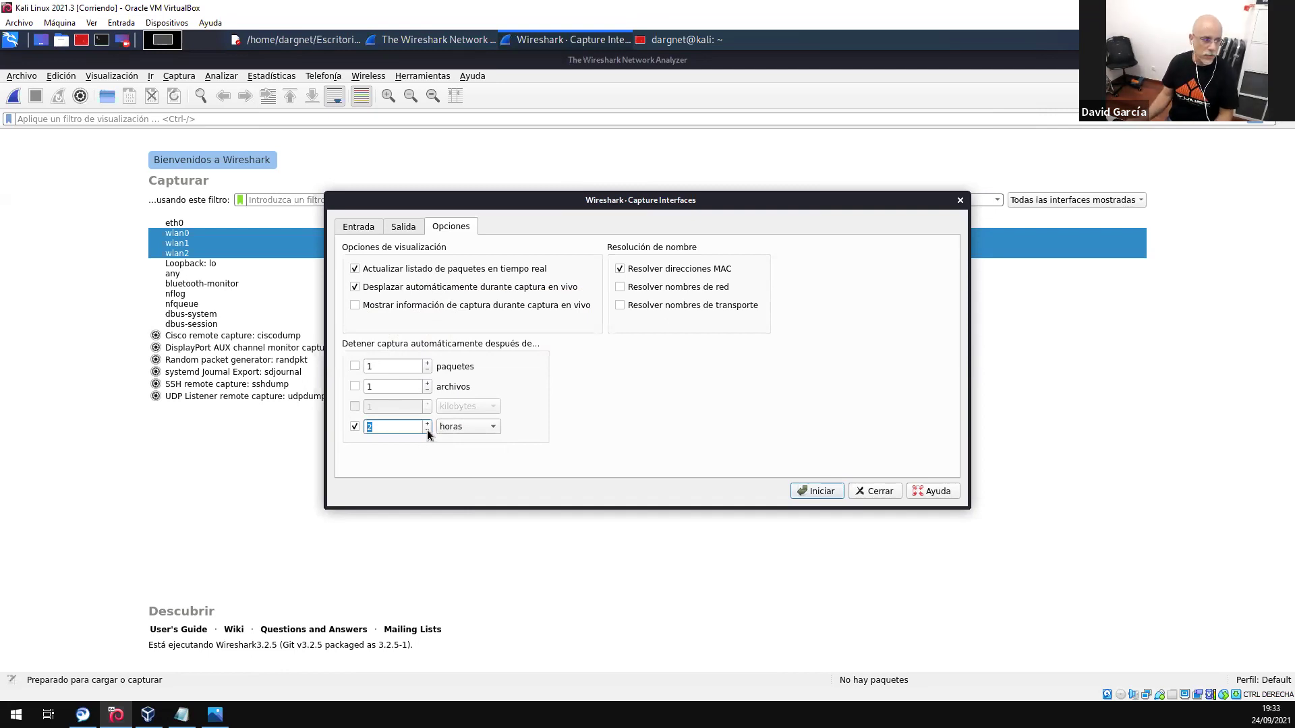
{"action": "left_click", "coordinate": [353, 426]}
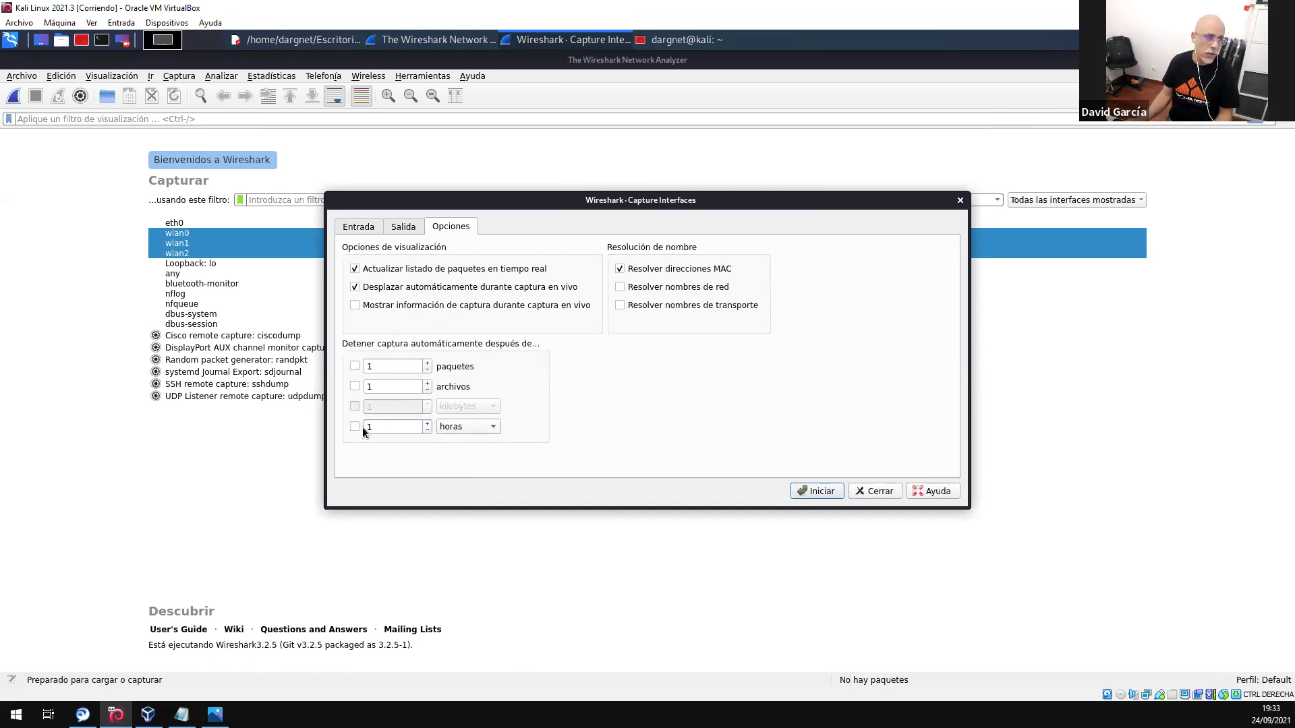
{"action": "left_click", "coordinate": [402, 227]}
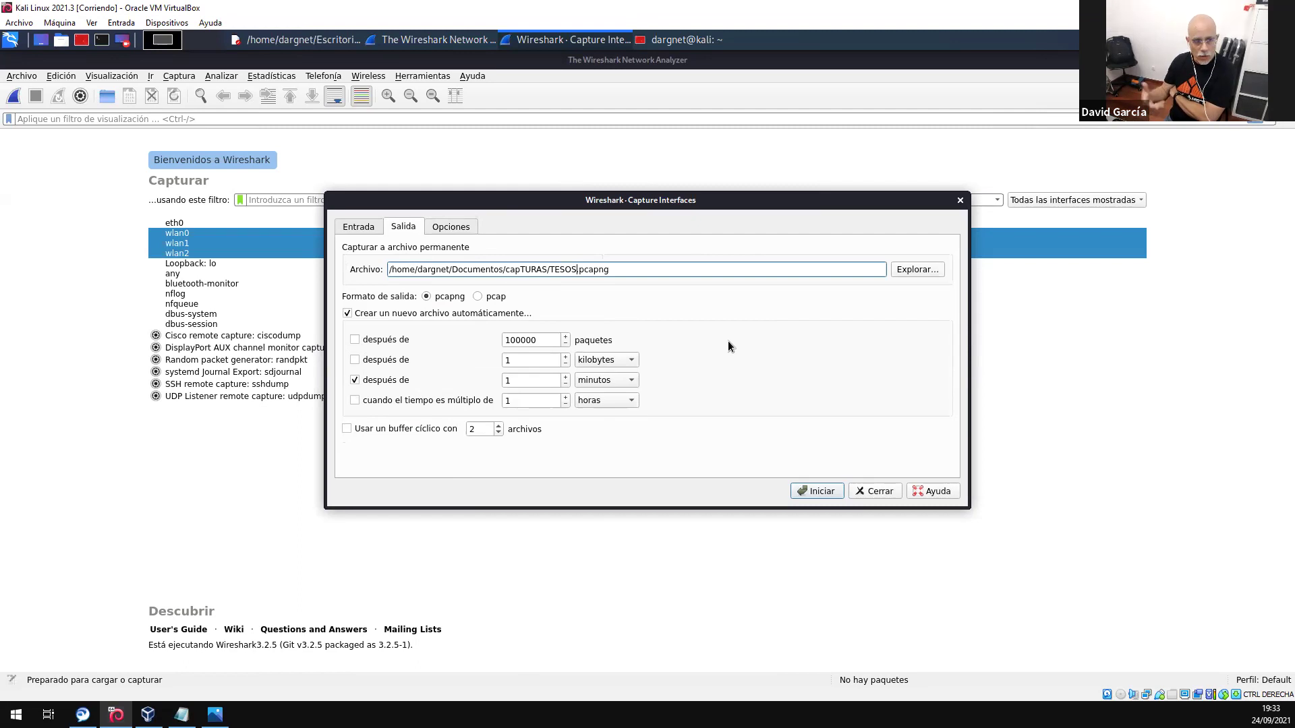
- Show the Entrada tab with wlan0, wlan1 and wlan2 selected as sources
{"action": "left_click", "coordinate": [359, 228]}
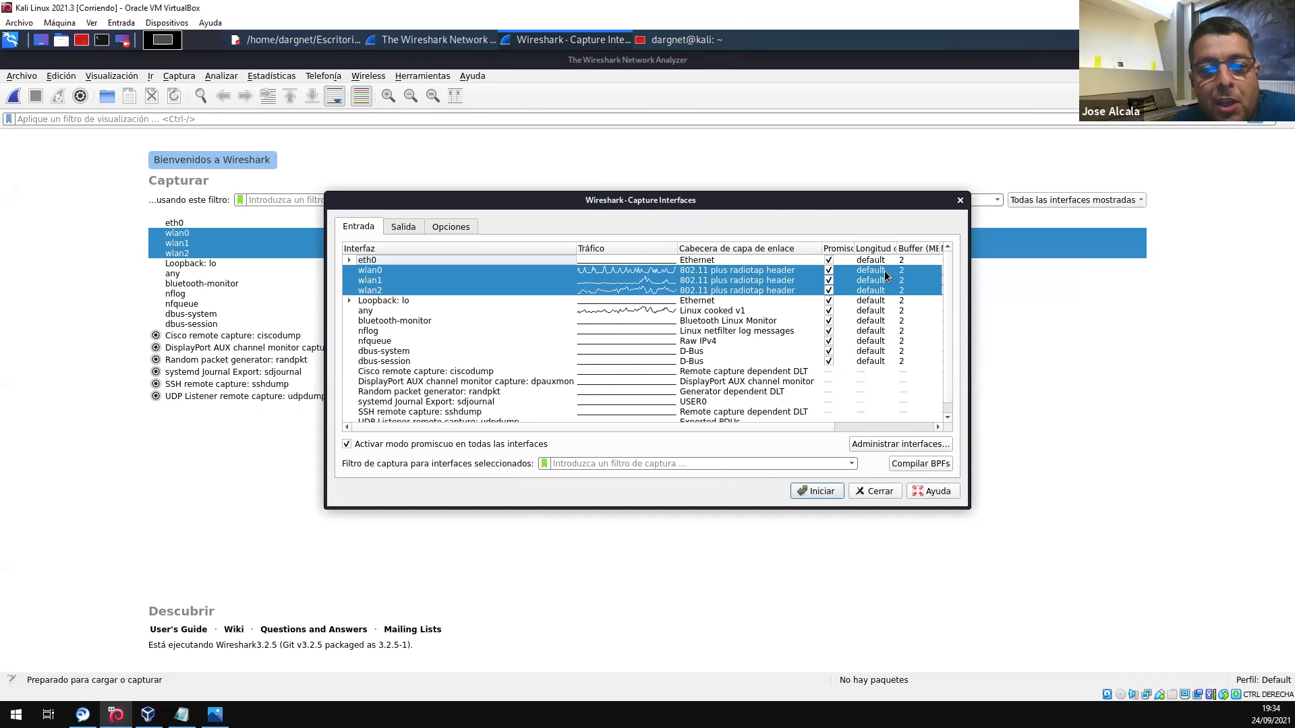
- In the Salida settings, enable a ring buffer of 2 files
{"action": "left_click", "coordinate": [404, 230]}
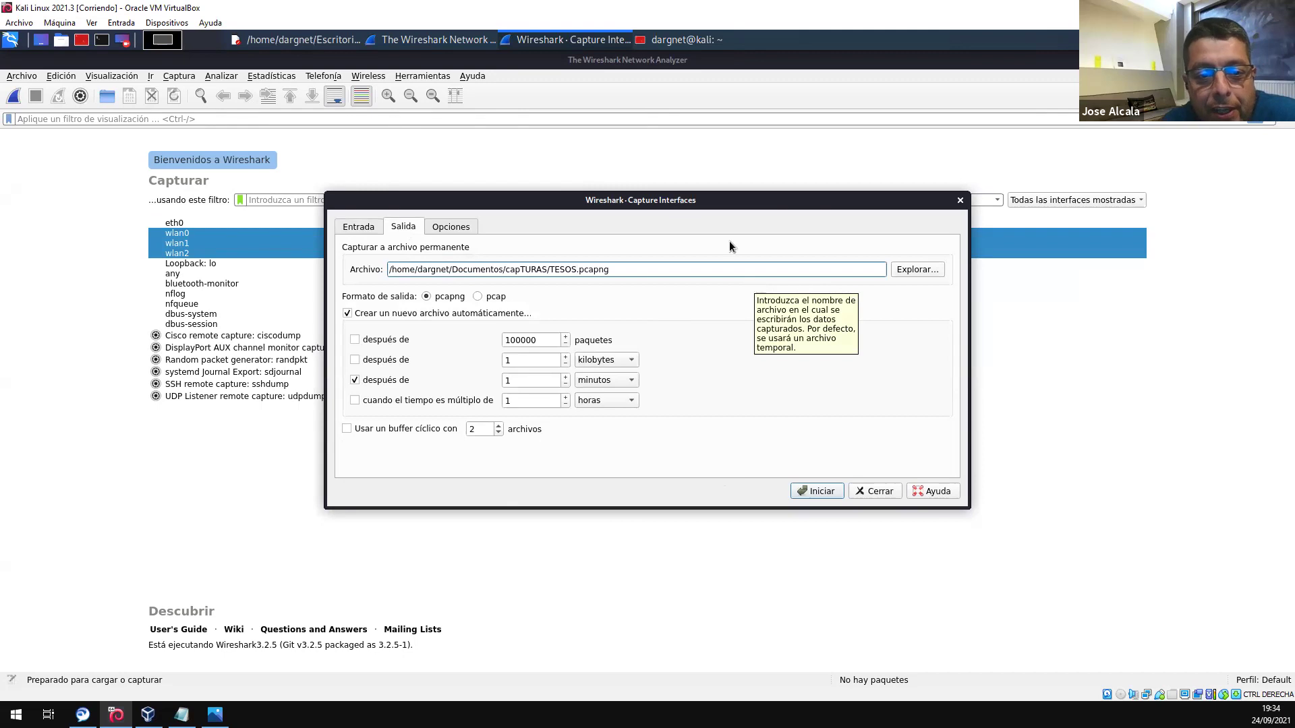
{"action": "left_click", "coordinate": [345, 429]}
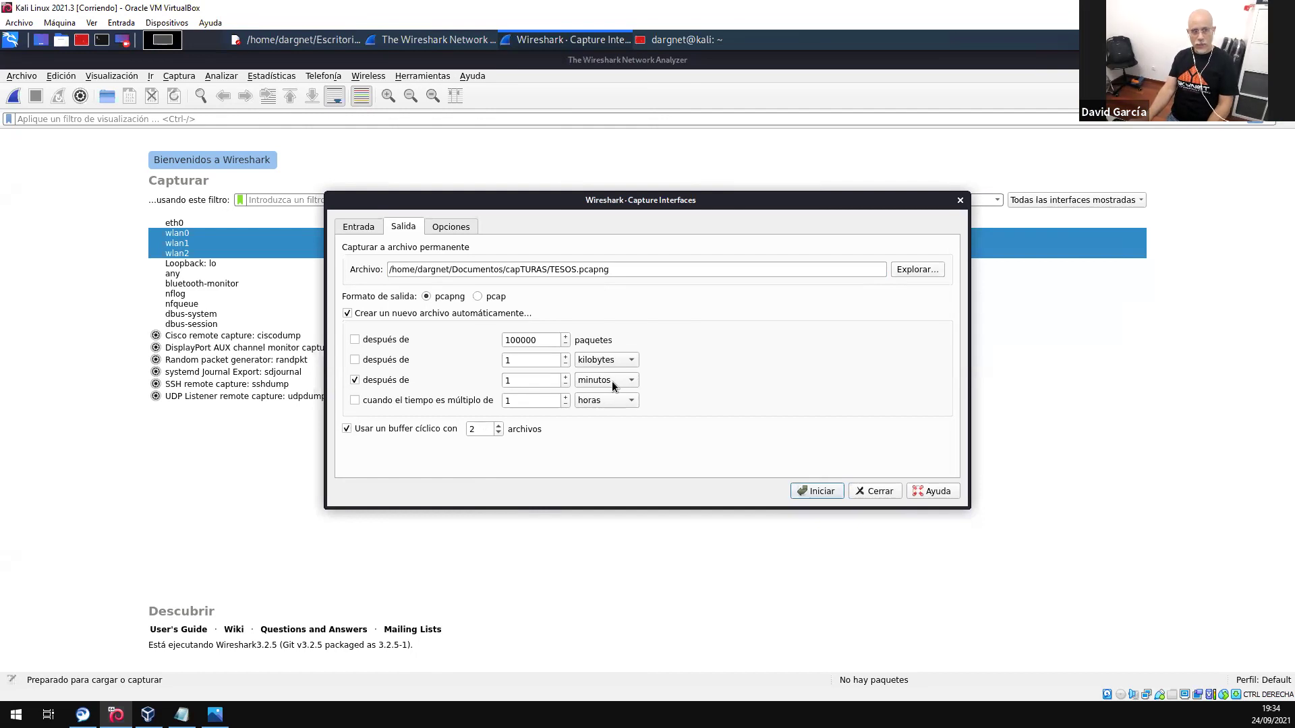
{"action": "double_click", "coordinate": [520, 381]}
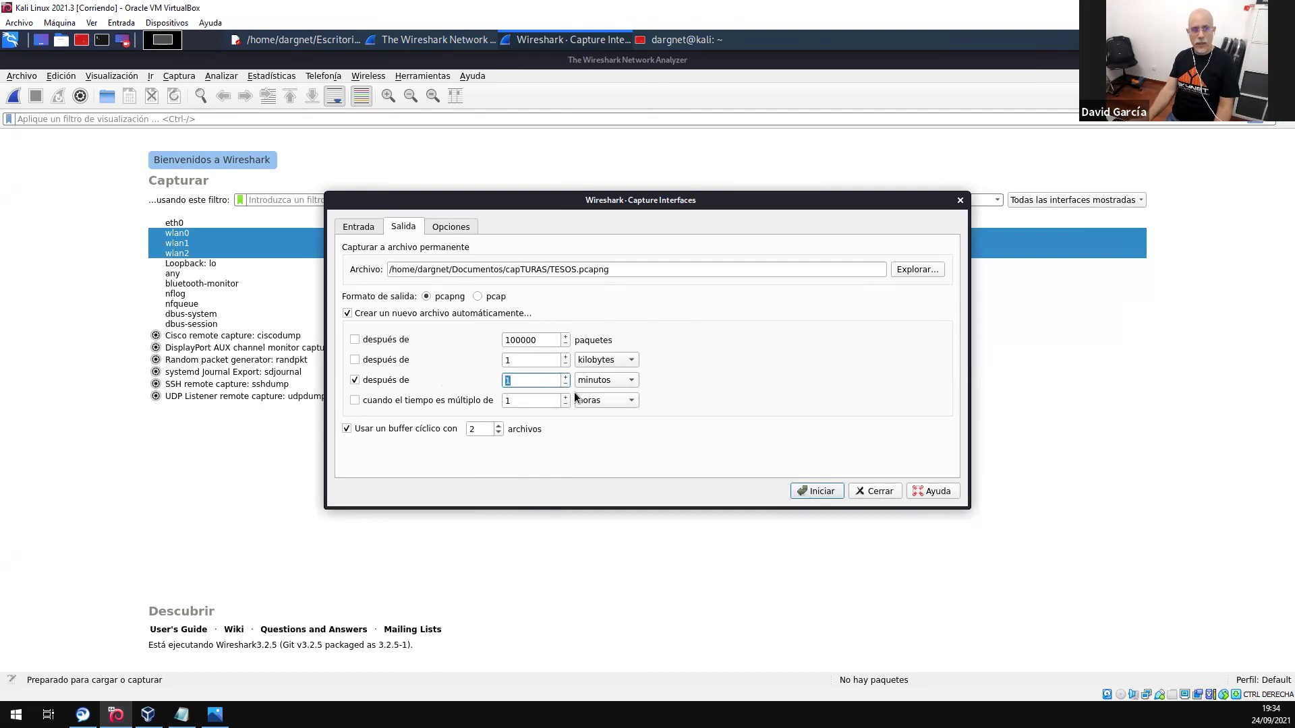
{"action": "left_click", "coordinate": [476, 430]}
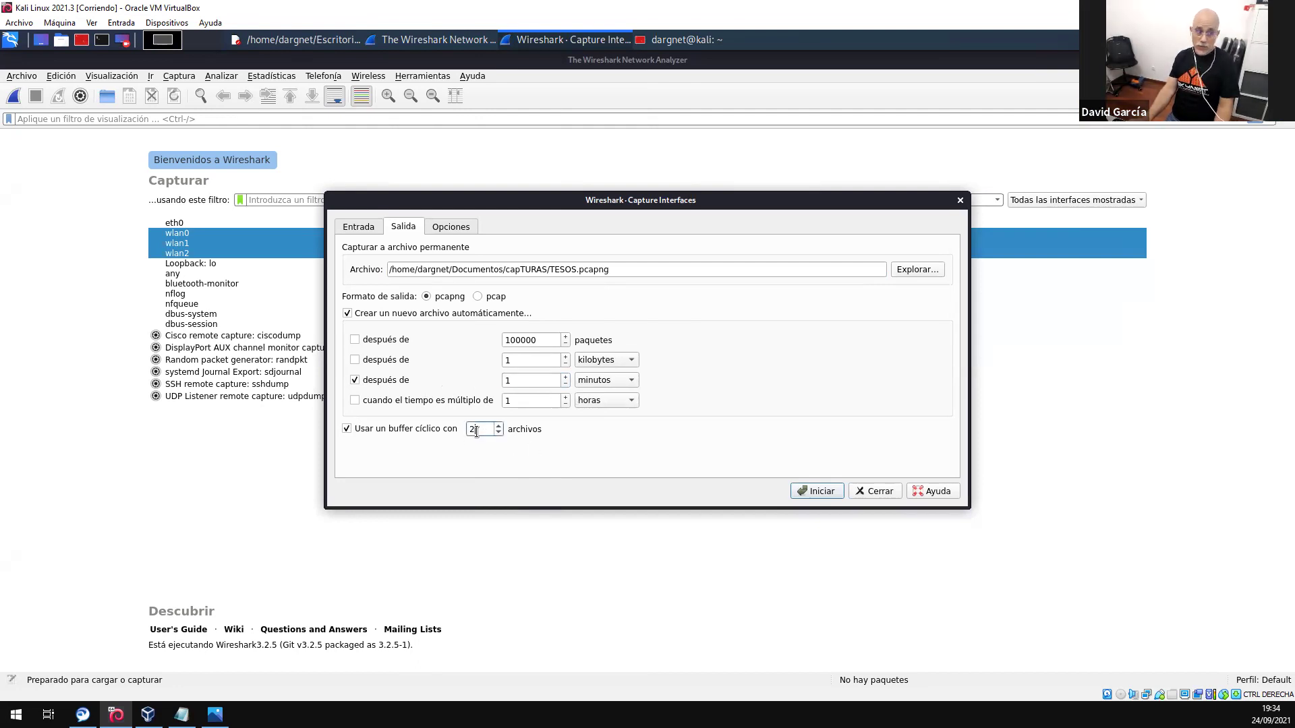
{"action": "left_click_drag", "start_coordinate": [476, 432], "coordinate": [464, 432]}
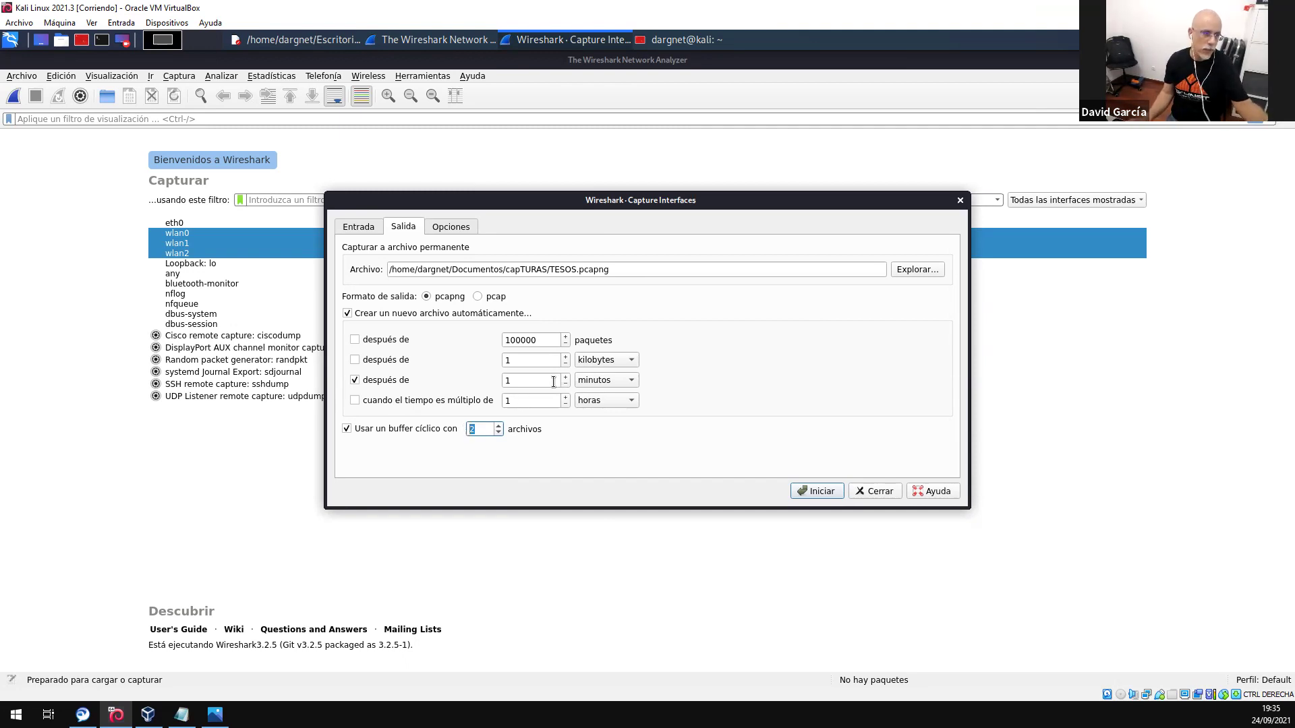
{"action": "left_click", "coordinate": [503, 381]}
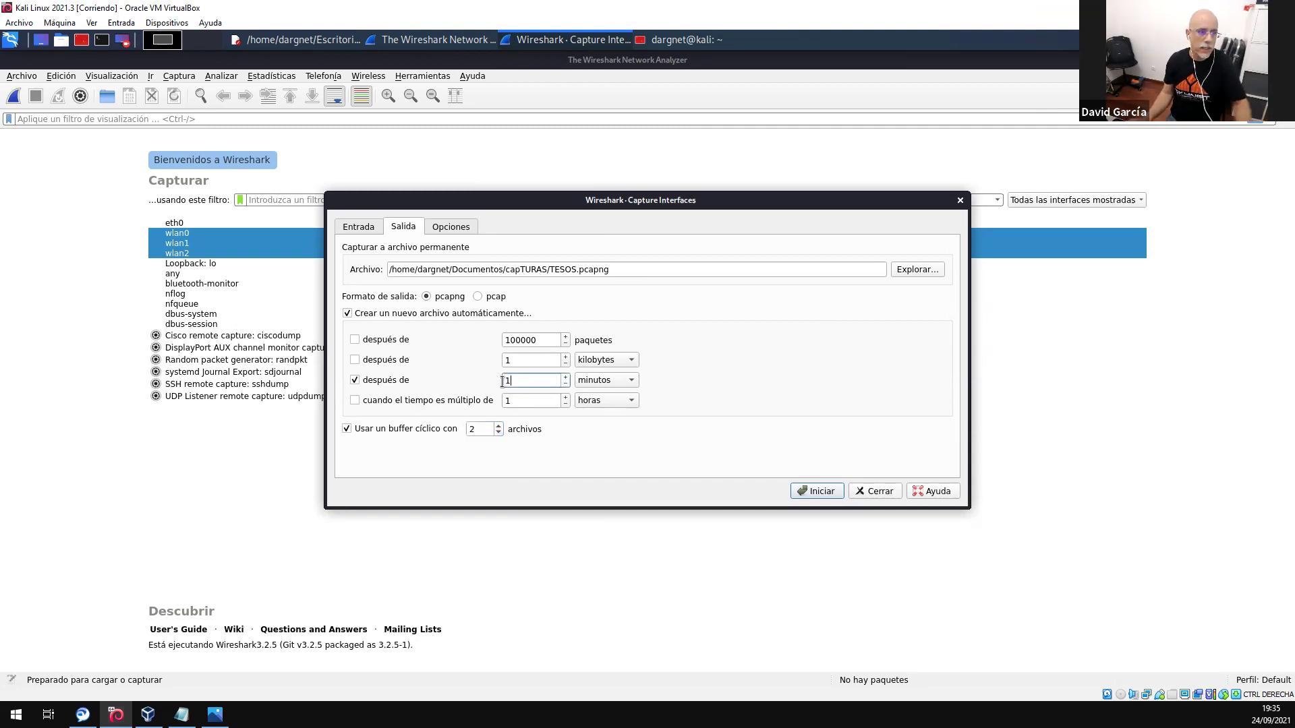
{"action": "left_click", "coordinate": [472, 430]}
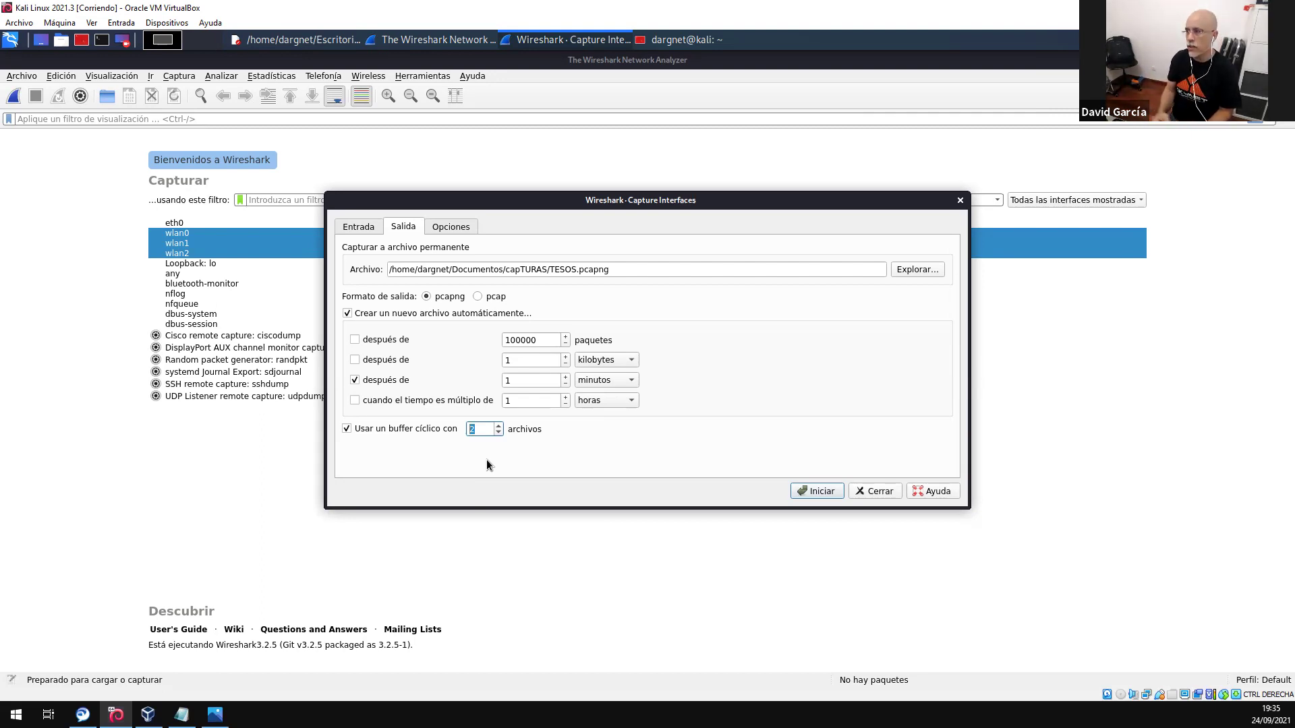
- Change file rotation to a new file every 10 seconds
{"action": "left_click", "coordinate": [374, 431]}
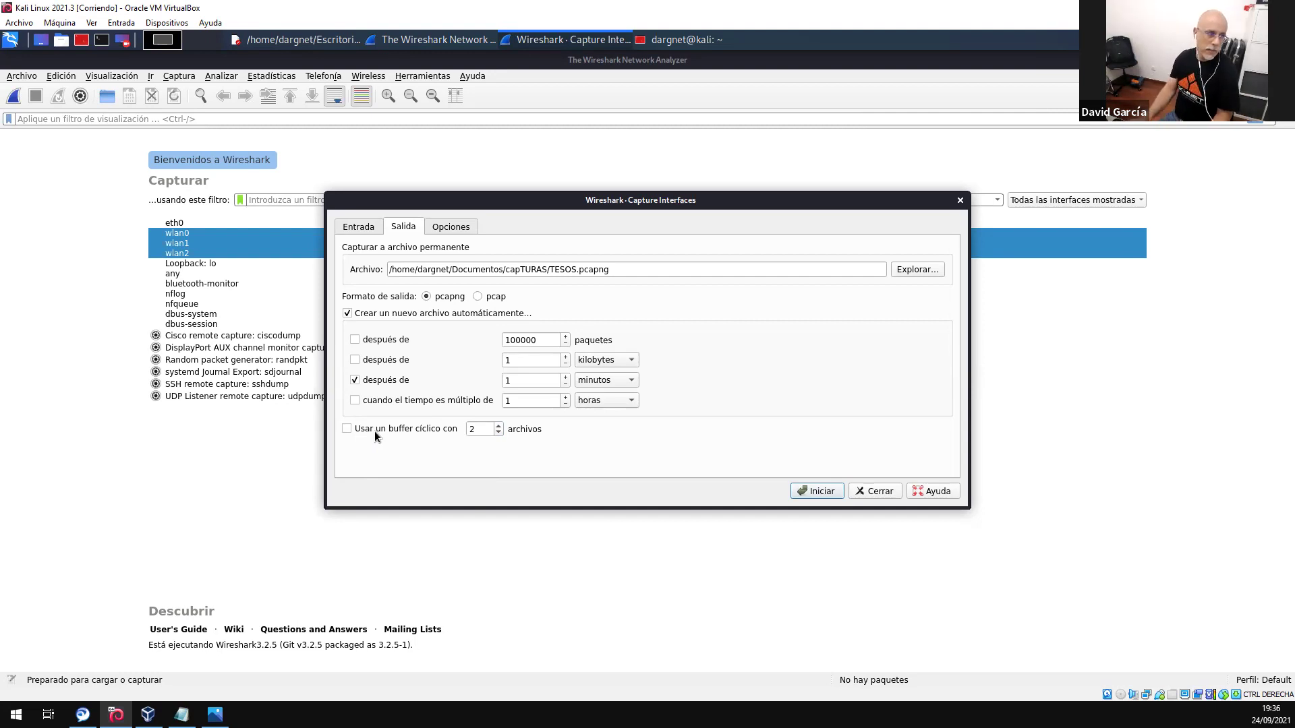
{"action": "left_click", "coordinate": [606, 382]}
{"action": "left_click", "coordinate": [602, 362]}
{"action": "double_click", "coordinate": [545, 379]}
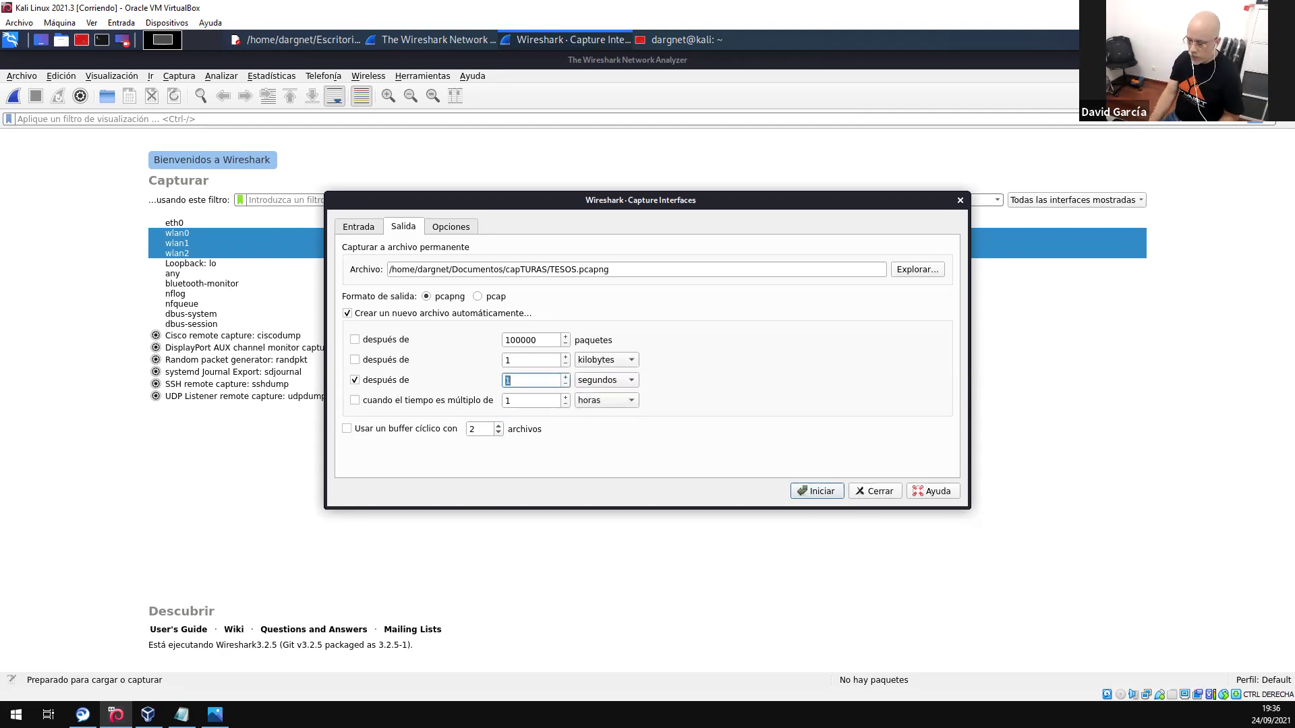
{"action": "type", "text": "10"}
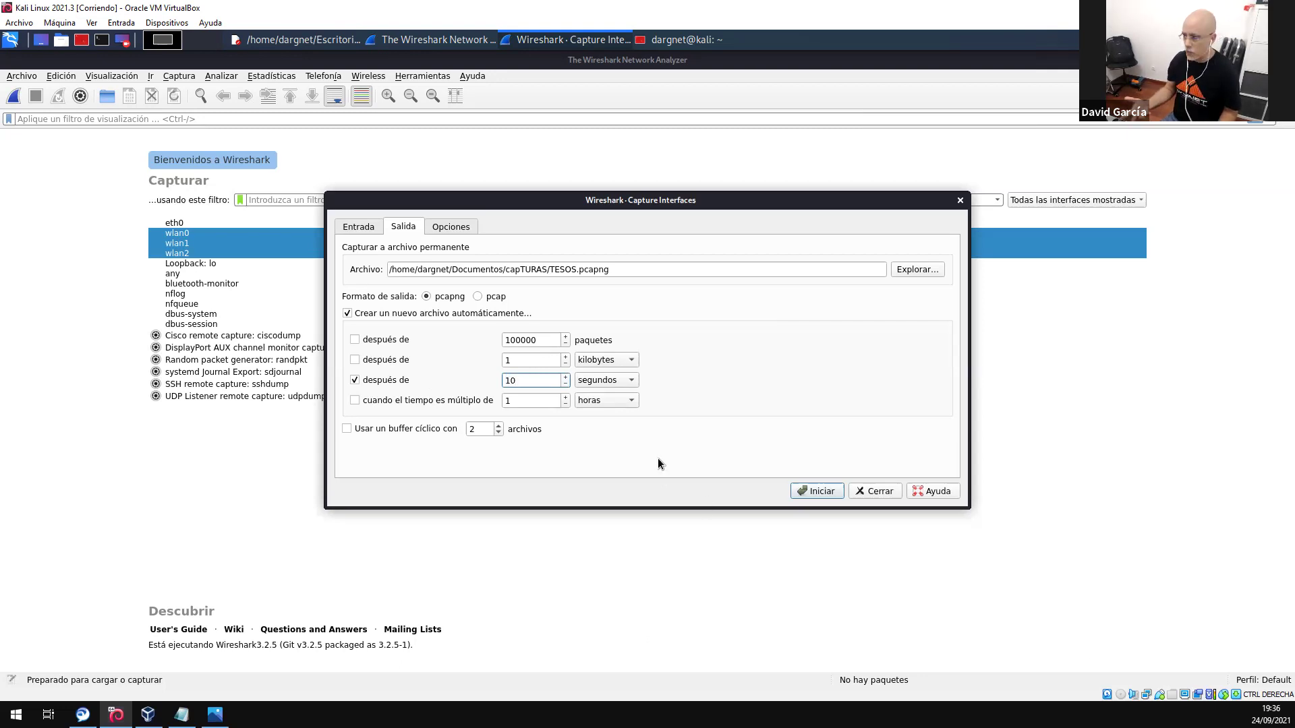
- Re-enable the ring buffer with 3 files and start the capture
{"action": "left_click", "coordinate": [348, 428]}
{"action": "left_click", "coordinate": [499, 426]}
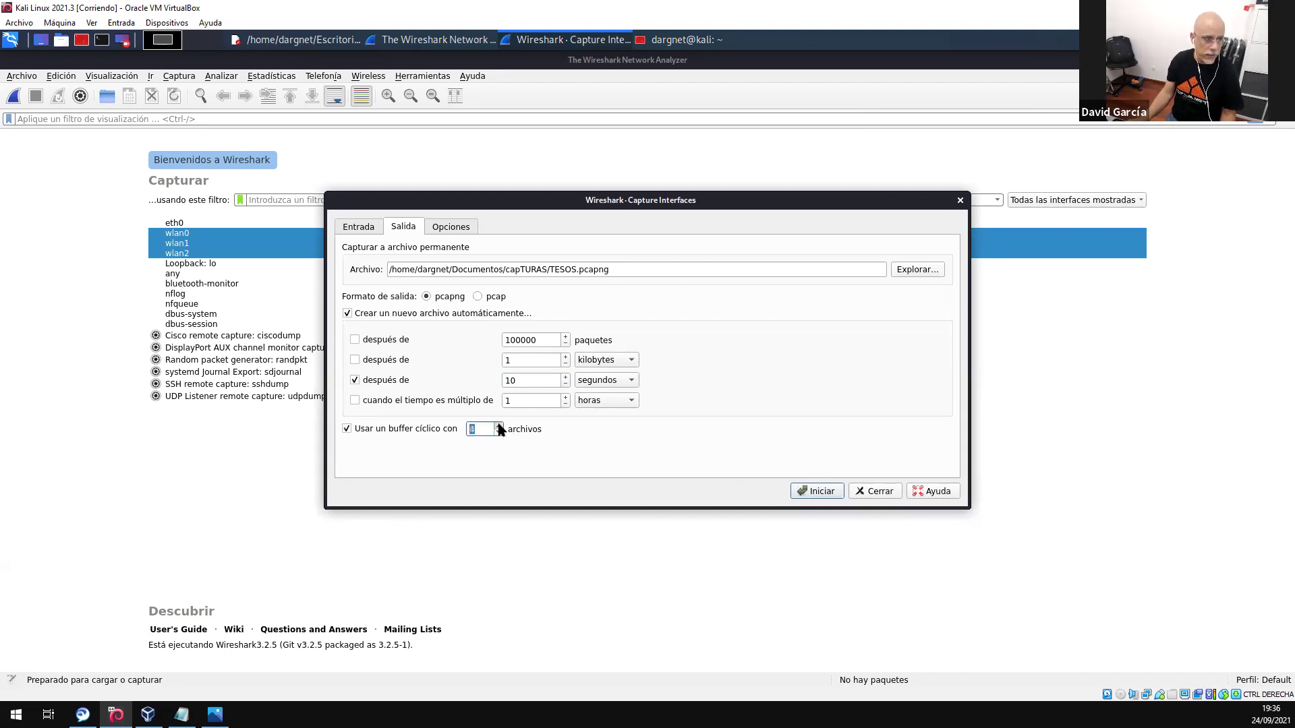
{"action": "left_click", "coordinate": [816, 492]}
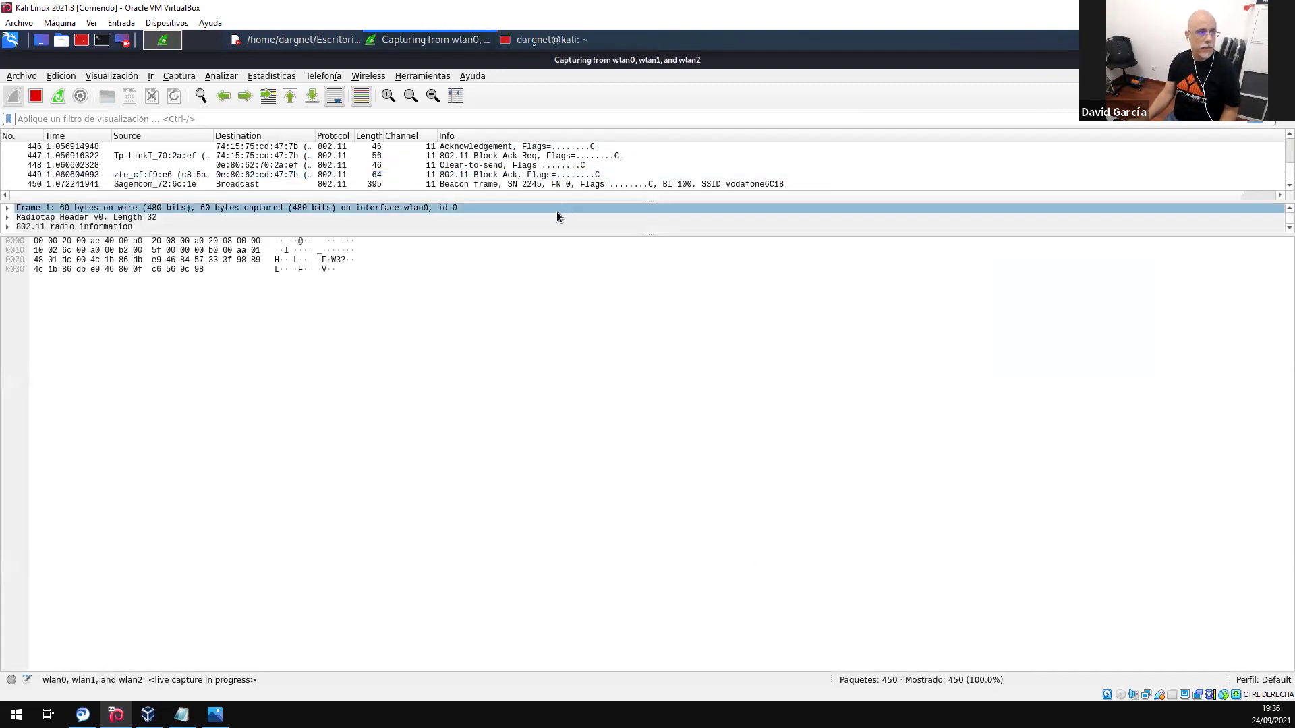
- Enlarge the packet list pane and open Documentos > capTURAS from the places menu
{"action": "left_click_drag", "start_coordinate": [564, 196], "coordinate": [535, 445]}
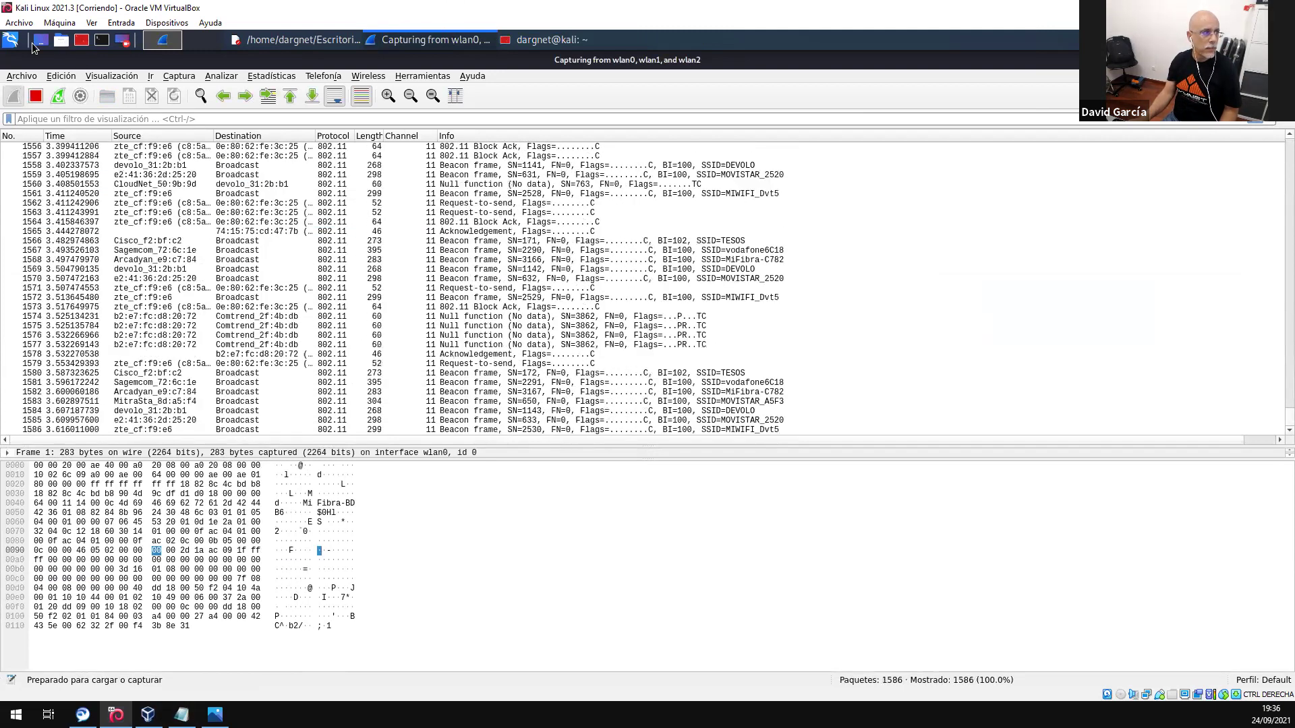
{"action": "left_click", "coordinate": [66, 44]}
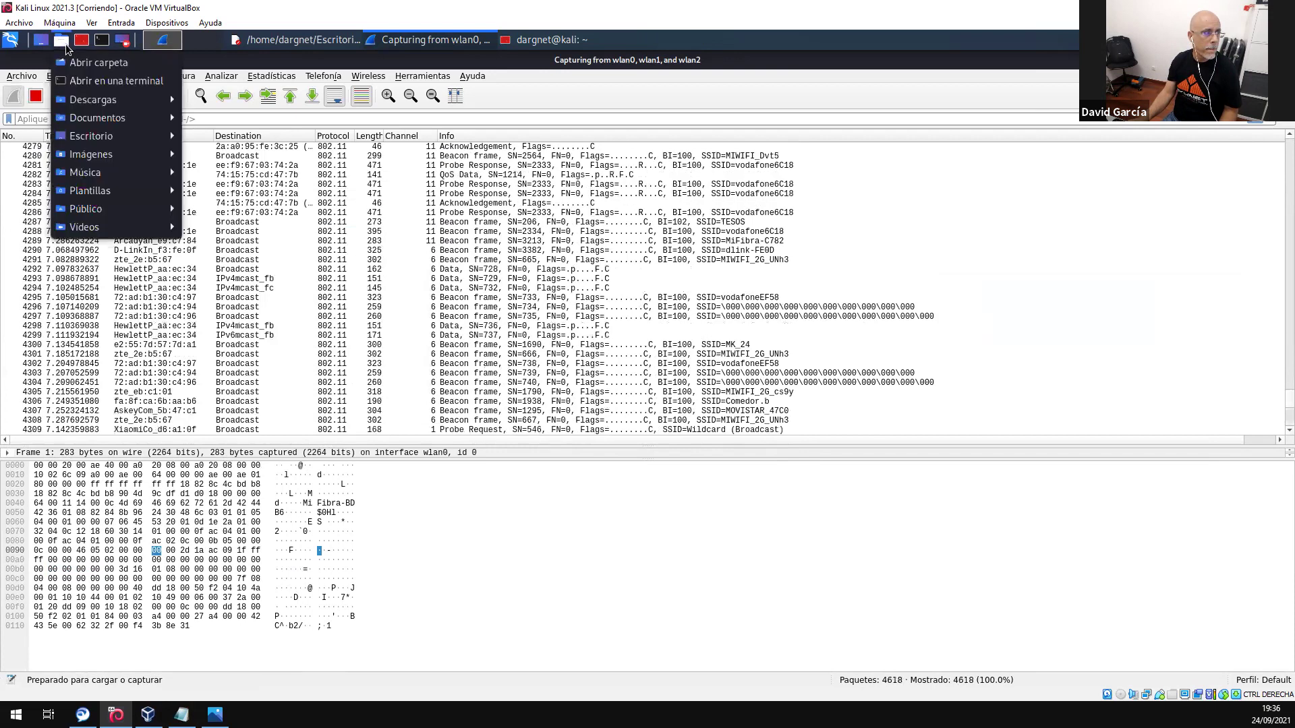
{"action": "mouse_move", "coordinate": [169, 117]}
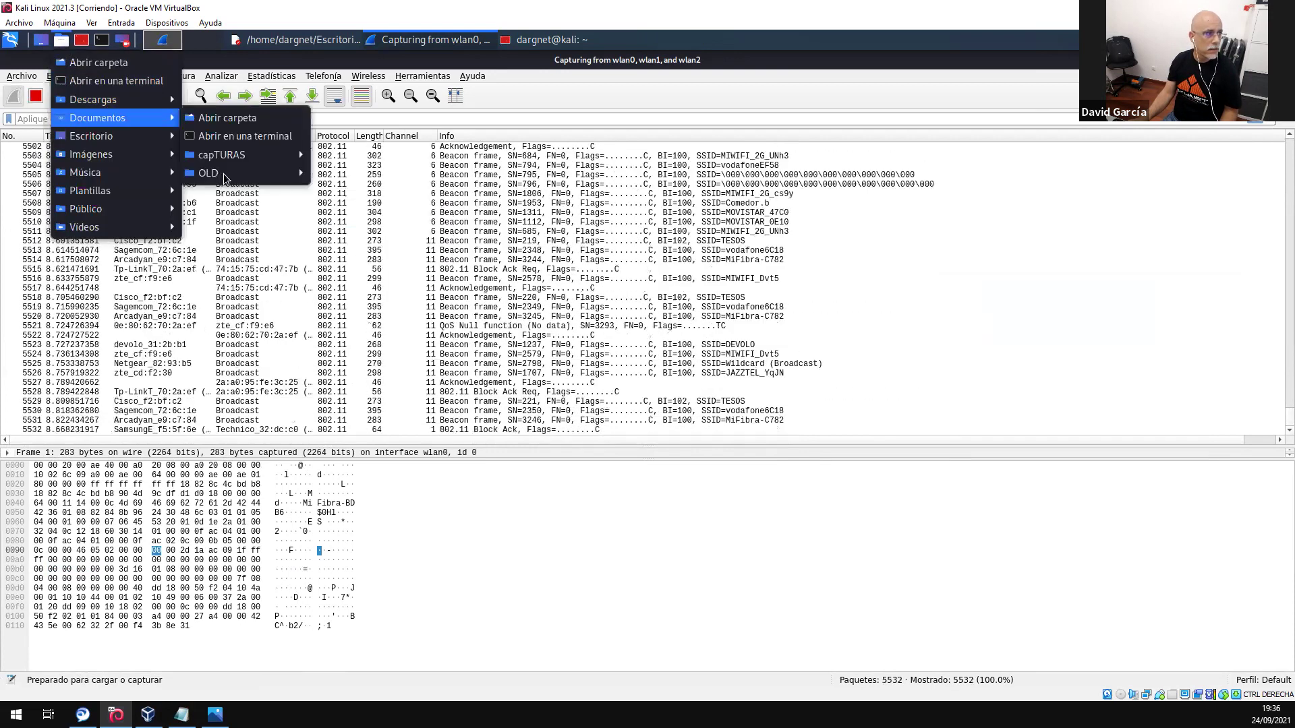
{"action": "mouse_move", "coordinate": [256, 173]}
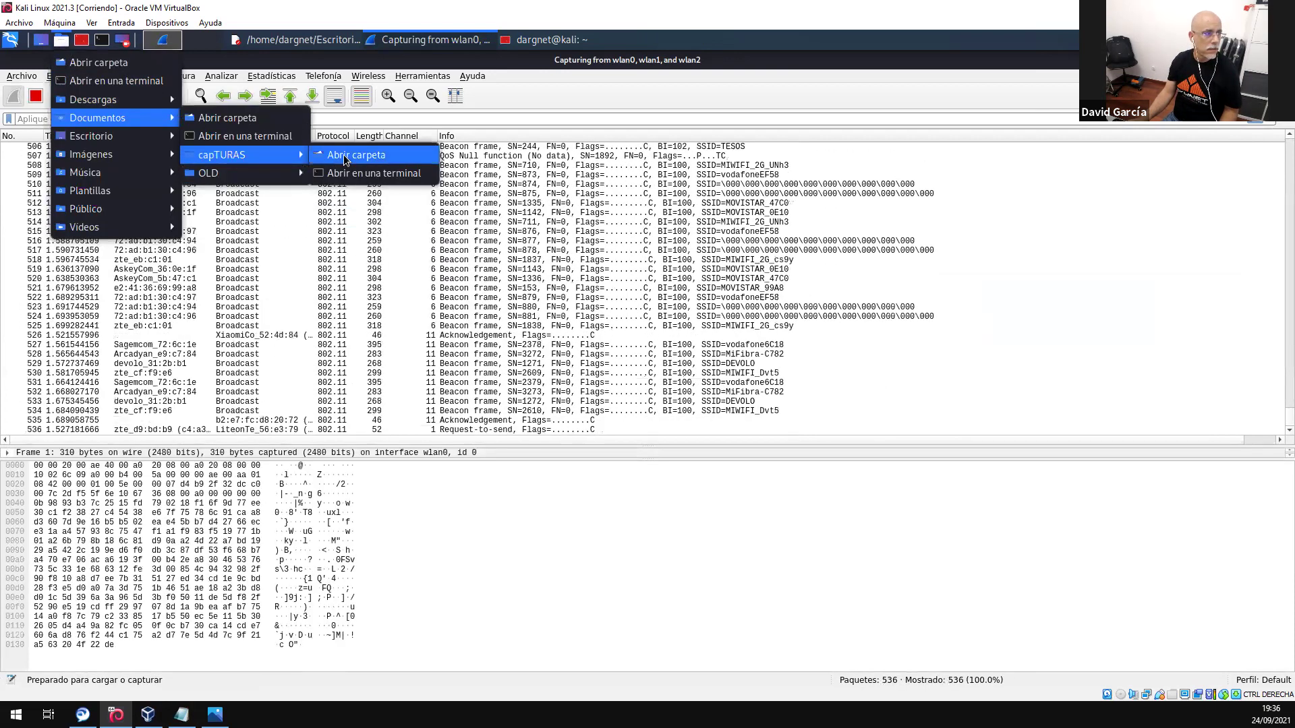
{"action": "left_click", "coordinate": [346, 155]}
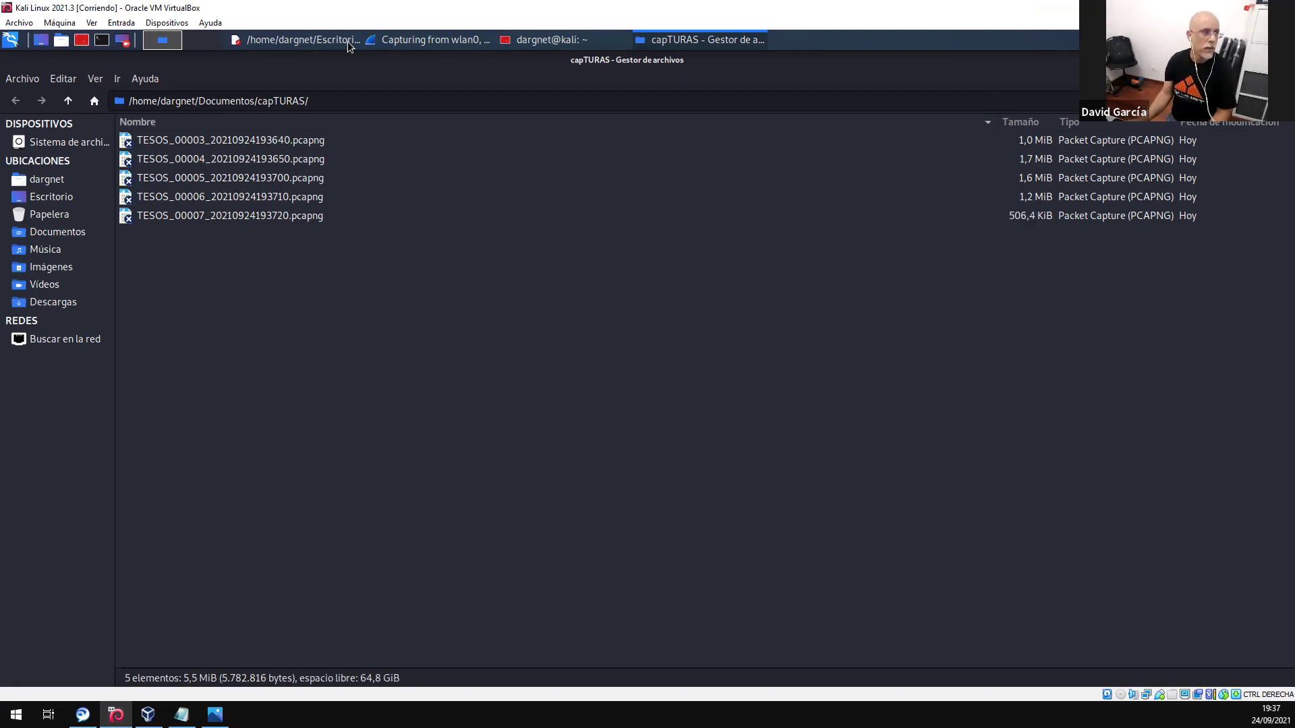
- Return from the capTURAS folder to the running Wireshark capture window
{"action": "left_click", "coordinate": [418, 41]}
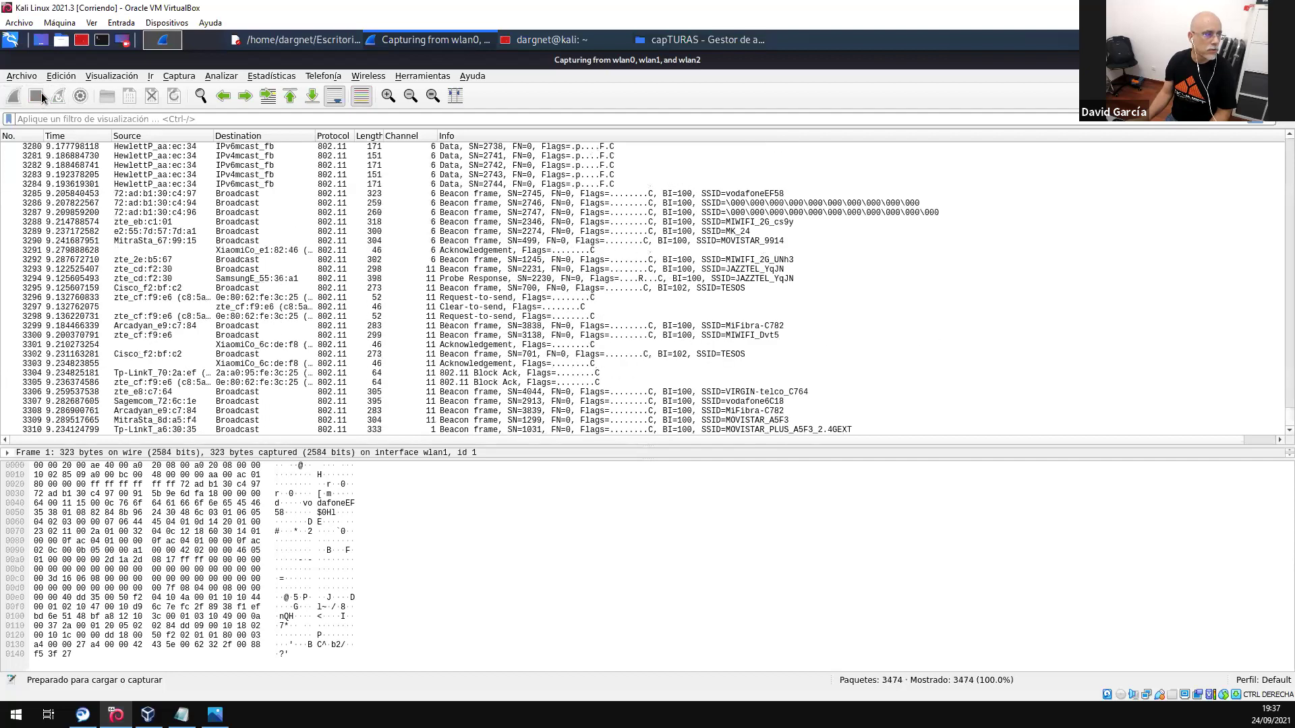
- Stop the live capture and change the output file split time unit to minutes
{"action": "left_click", "coordinate": [41, 96]}
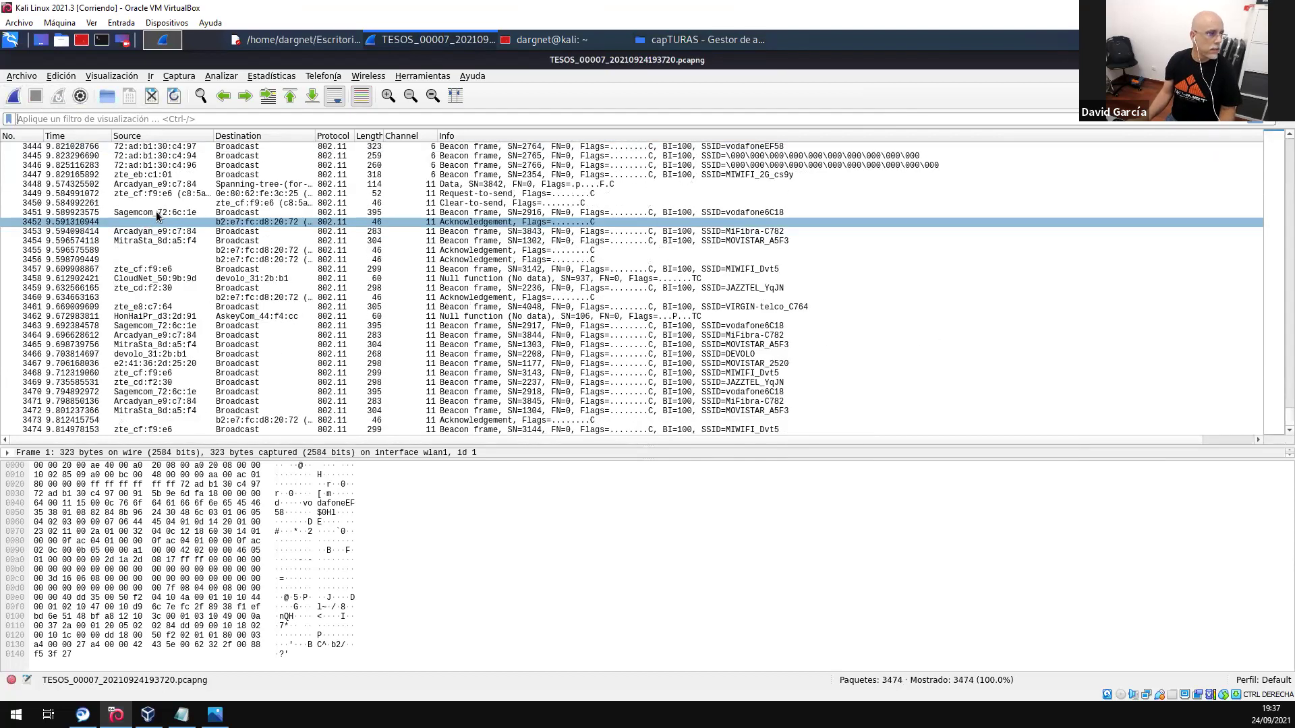
{"action": "left_click", "coordinate": [80, 97]}
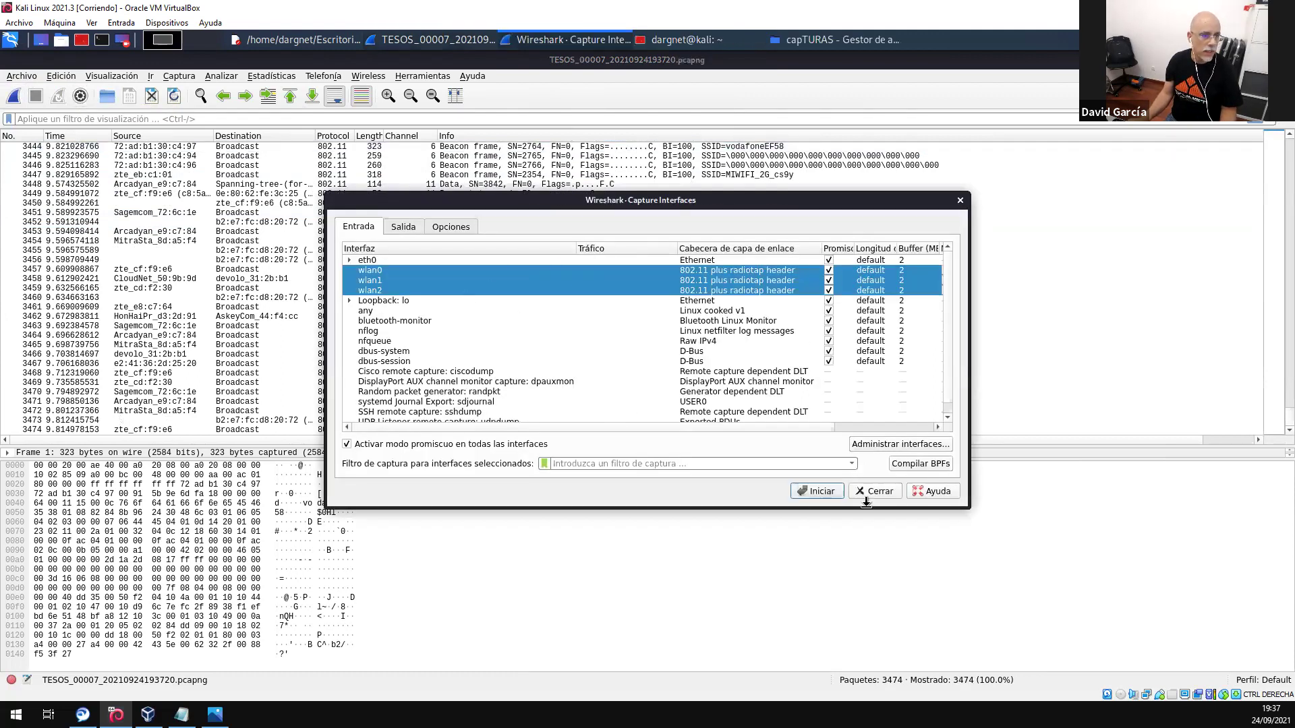
{"action": "left_click", "coordinate": [403, 227]}
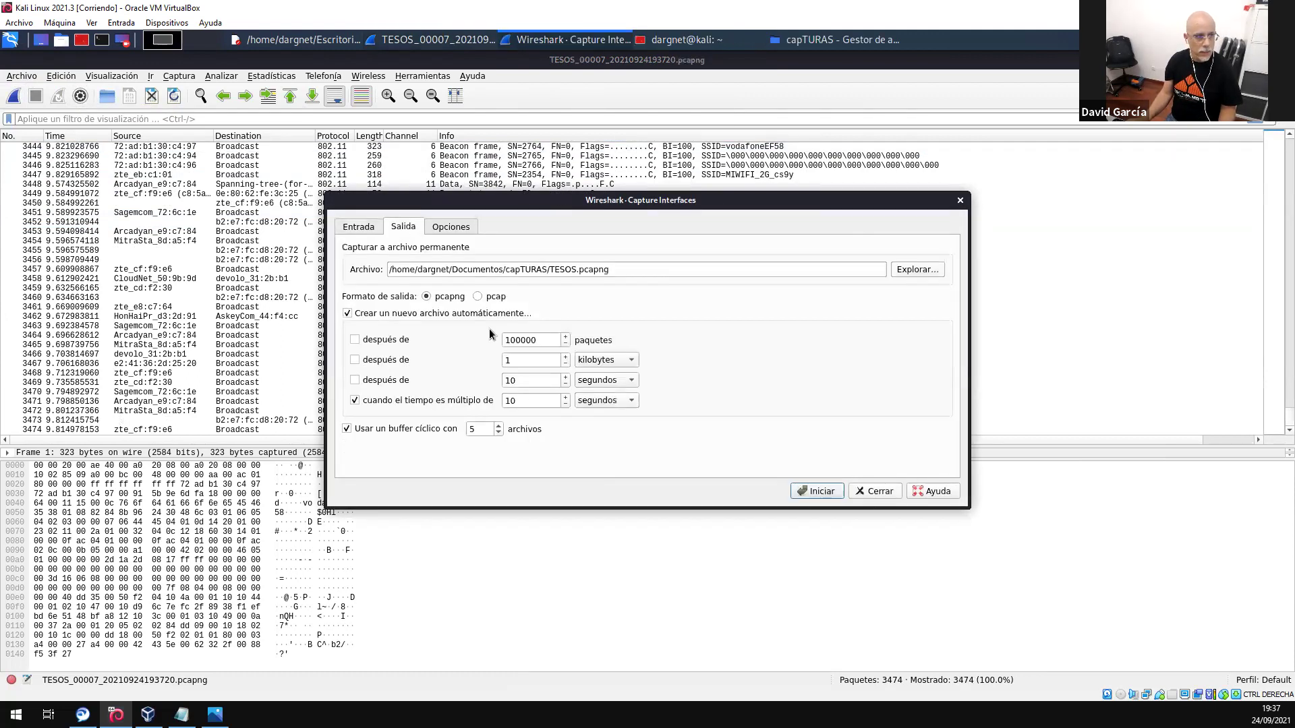
{"action": "left_click_drag", "start_coordinate": [536, 382], "coordinate": [462, 375]}
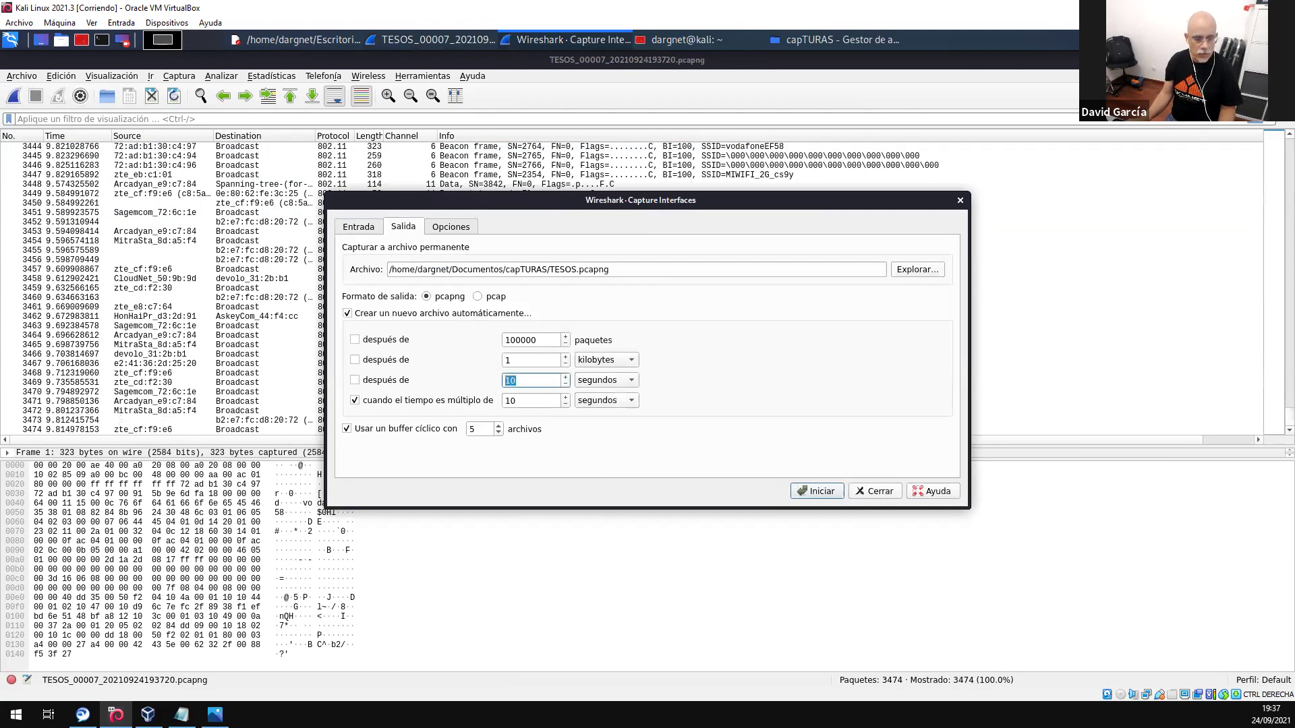
{"action": "left_click", "coordinate": [595, 381]}
{"action": "left_click", "coordinate": [597, 392]}
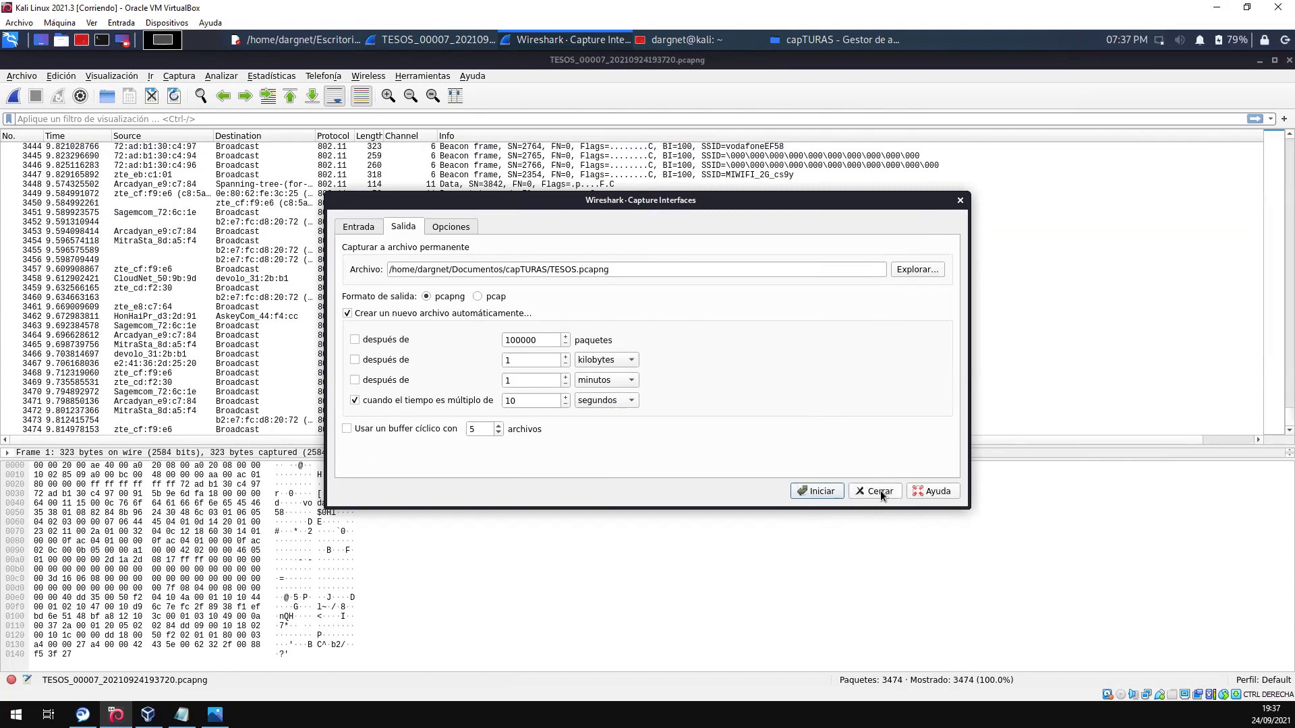
- Split TESOS.pcapng every 1 minute, drop the 10-second time-multiple split, and use a 5-file ring buffer
{"action": "left_click", "coordinate": [358, 228]}
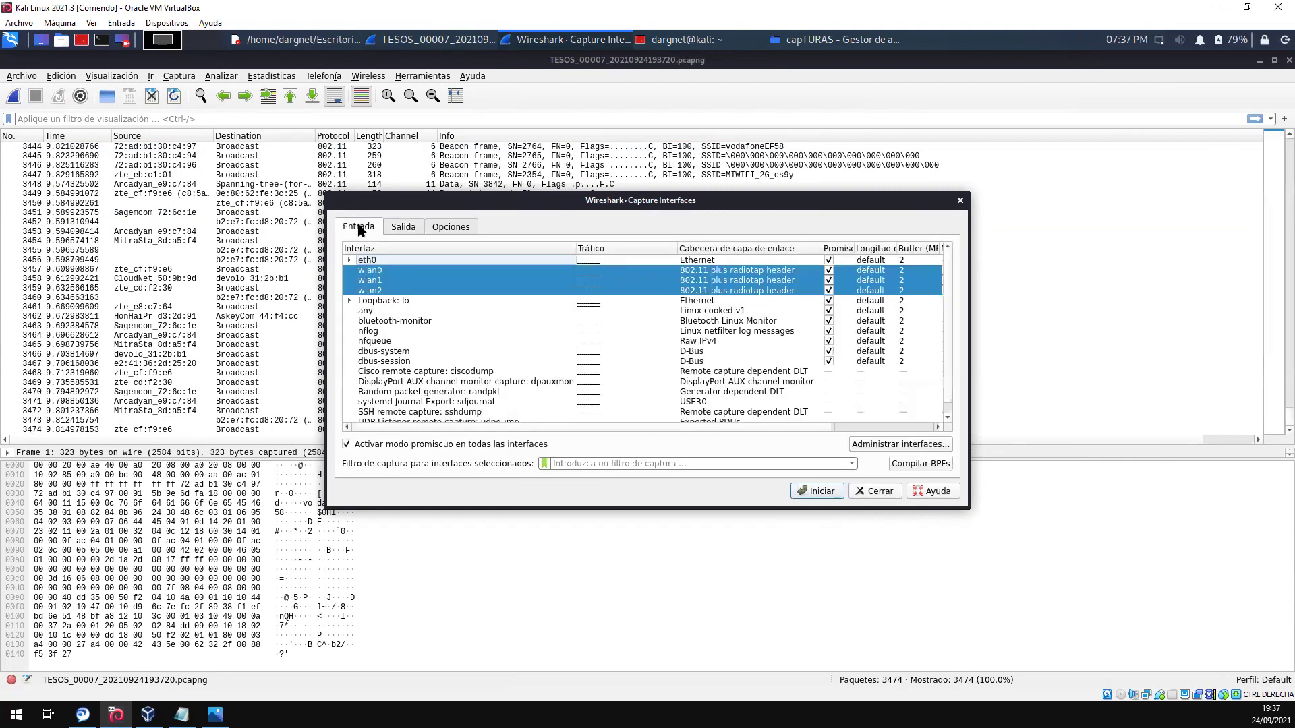
{"action": "left_click", "coordinate": [403, 227]}
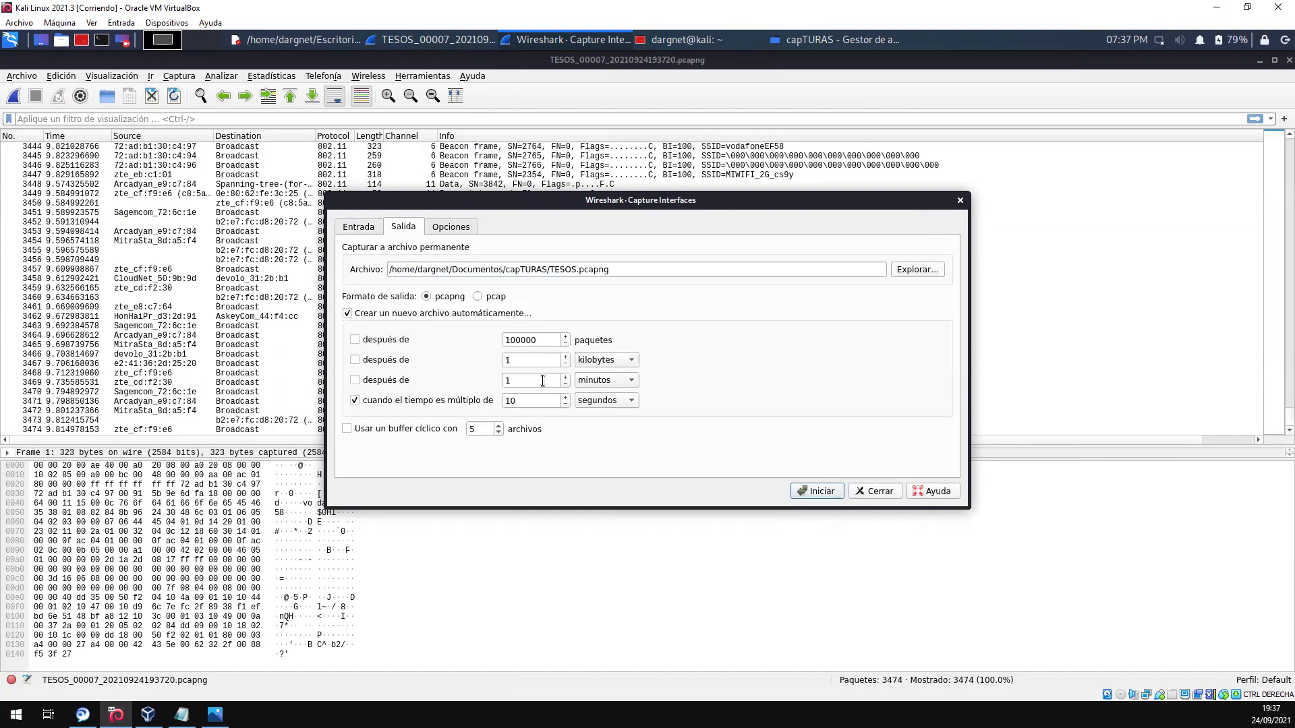
{"action": "left_click", "coordinate": [354, 380]}
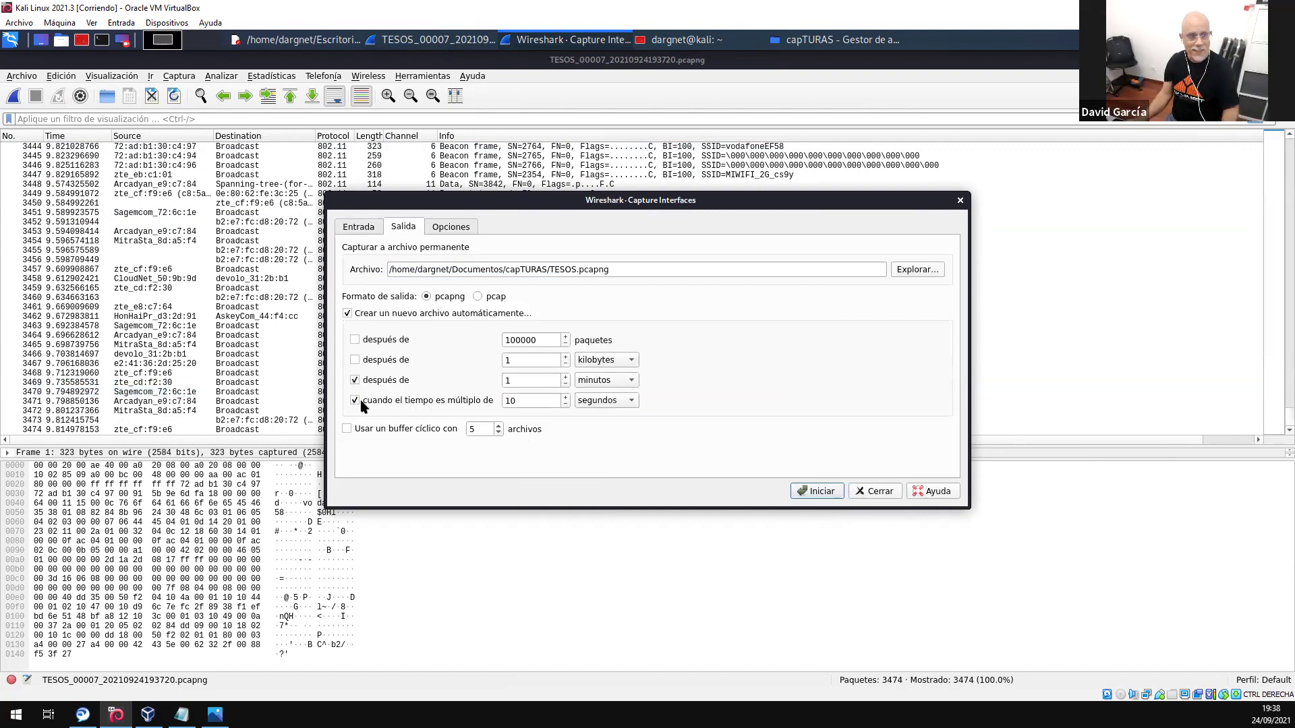
{"action": "left_click", "coordinate": [355, 401]}
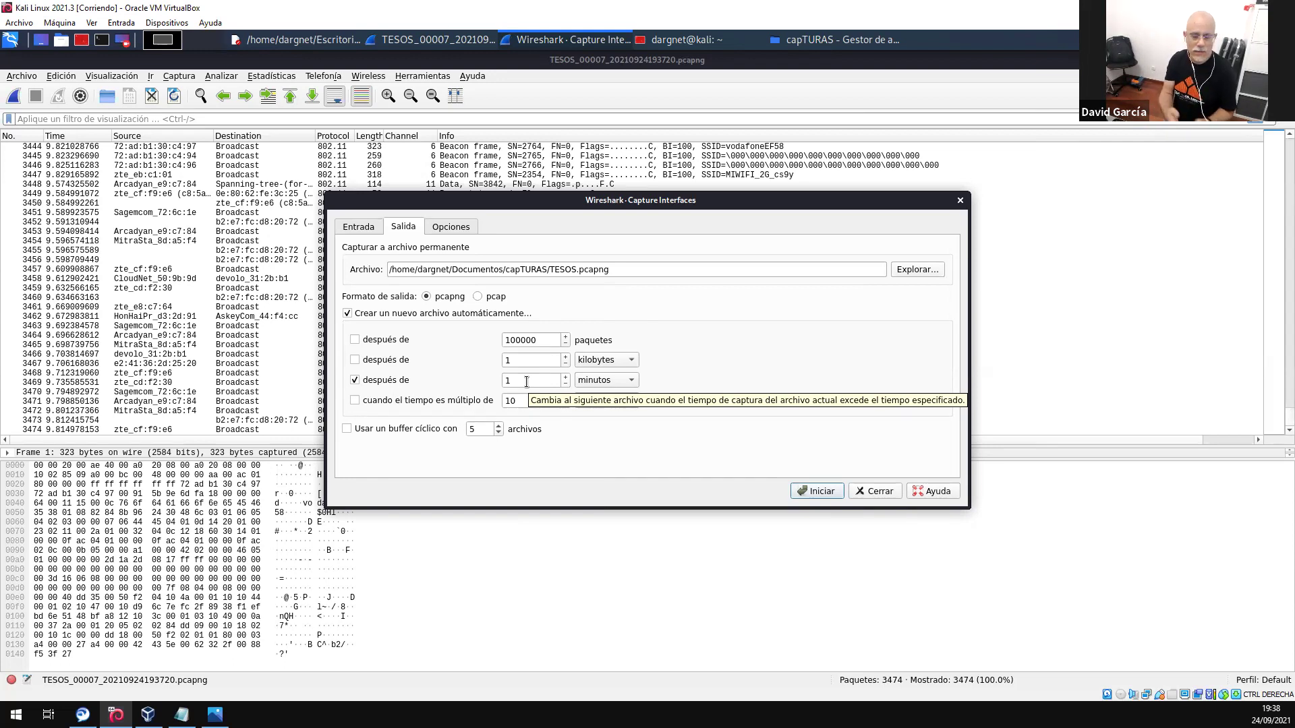
{"action": "double_click", "coordinate": [526, 381]}
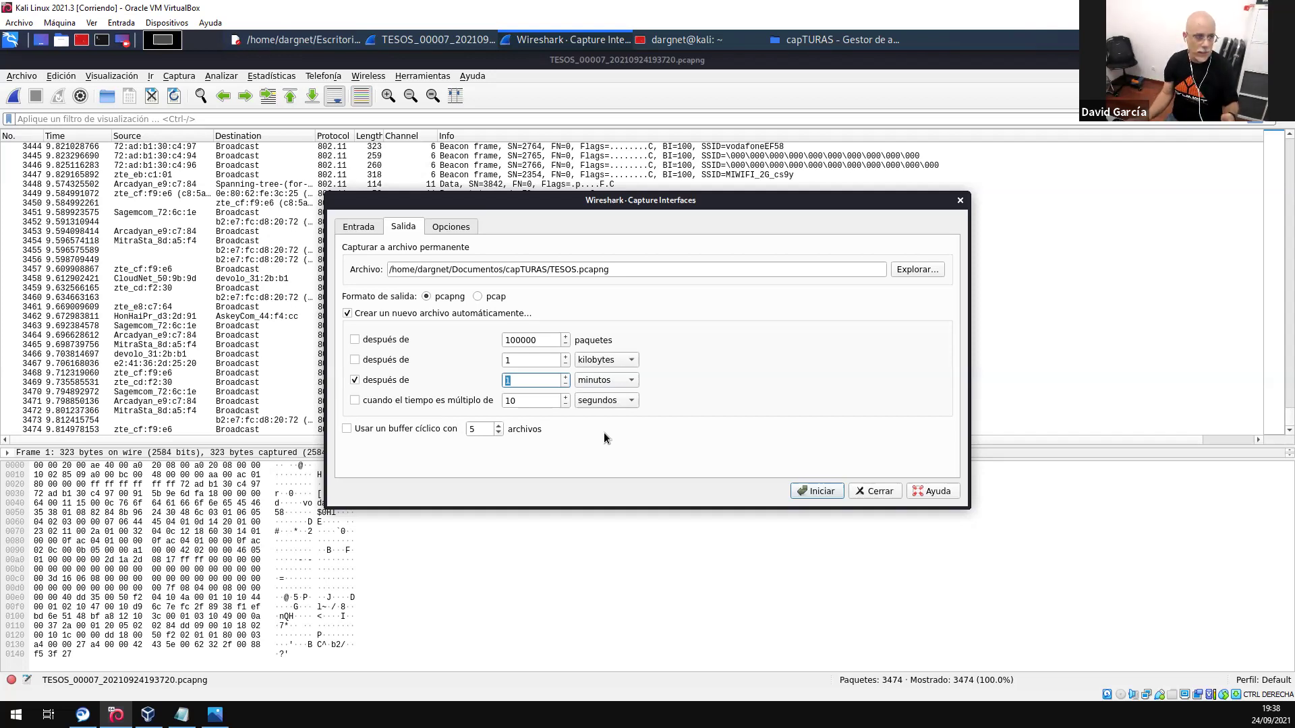
{"action": "left_click", "coordinate": [526, 380]}
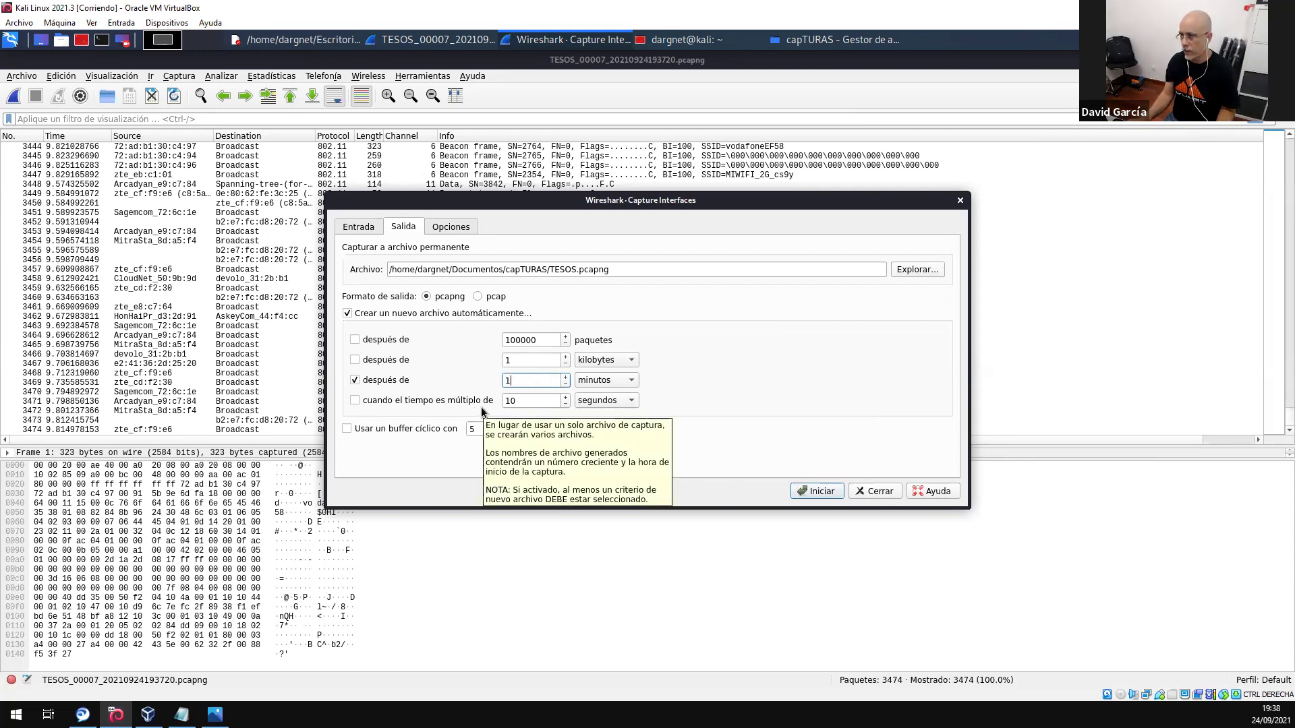
{"action": "left_click", "coordinate": [355, 402]}
{"action": "left_click", "coordinate": [352, 382]}
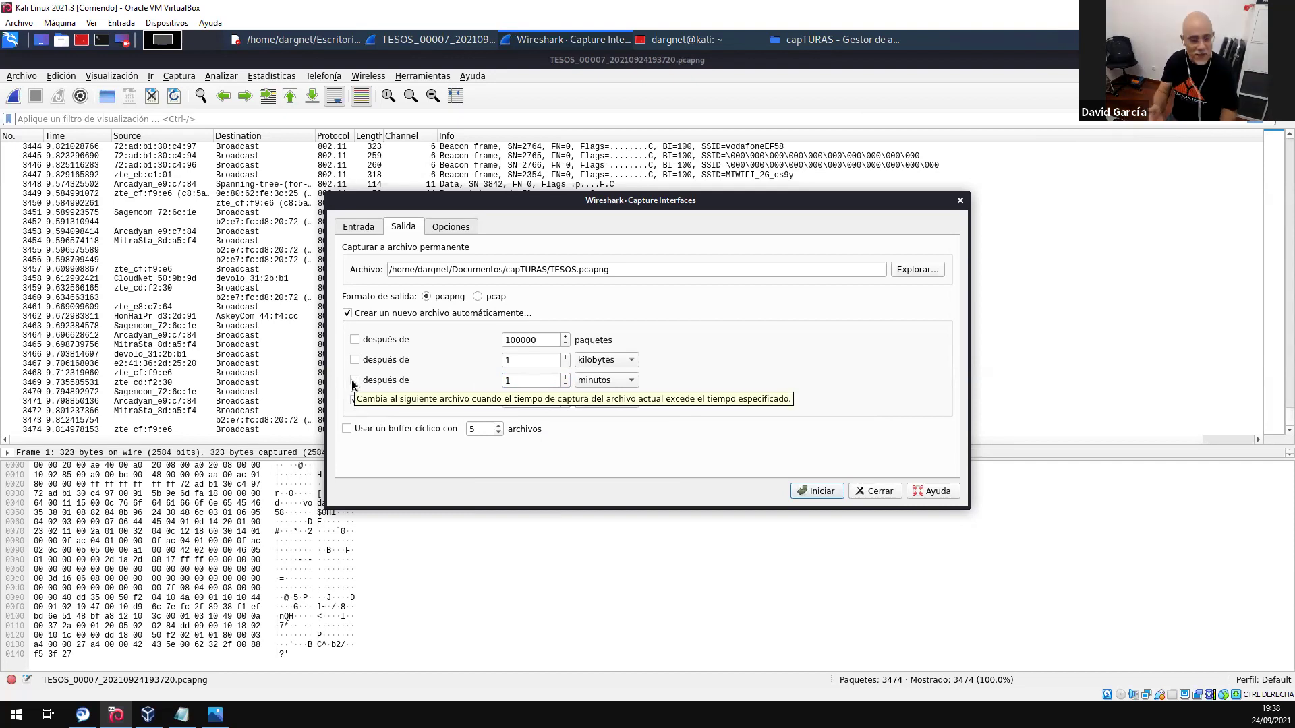
{"action": "left_click", "coordinate": [352, 383]}
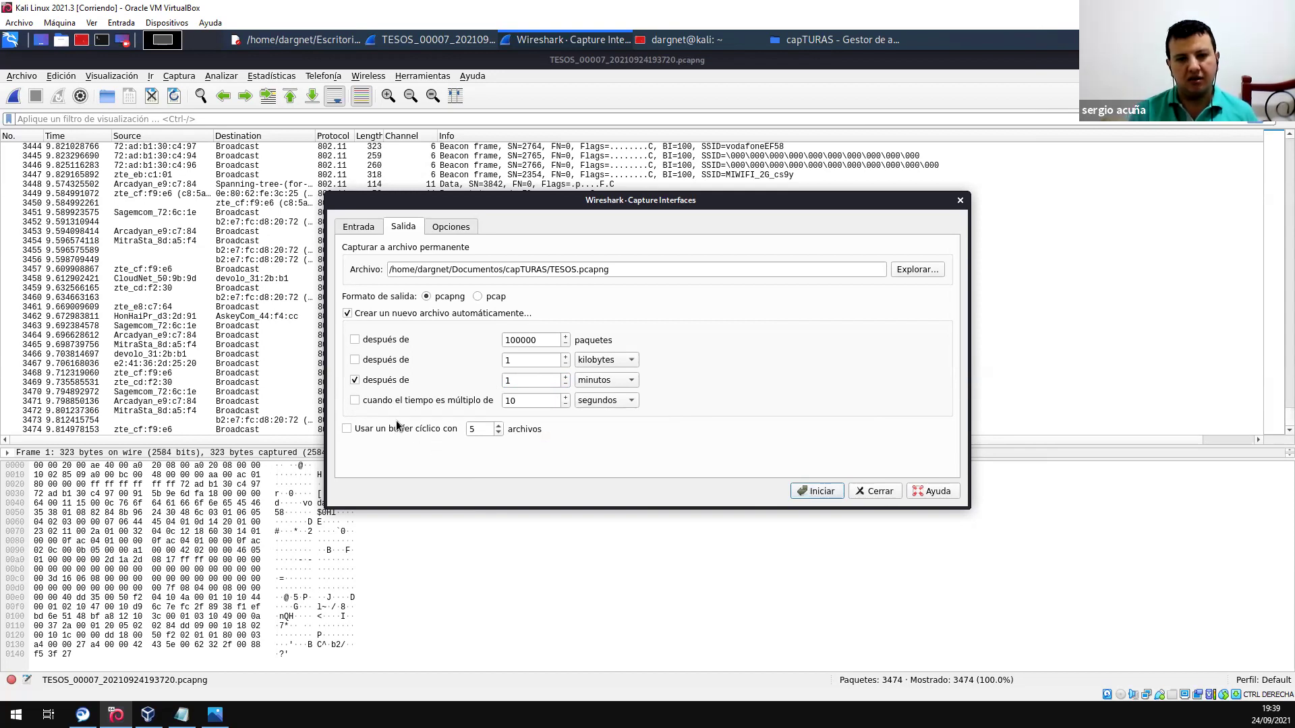
{"action": "double_click", "coordinate": [461, 430]}
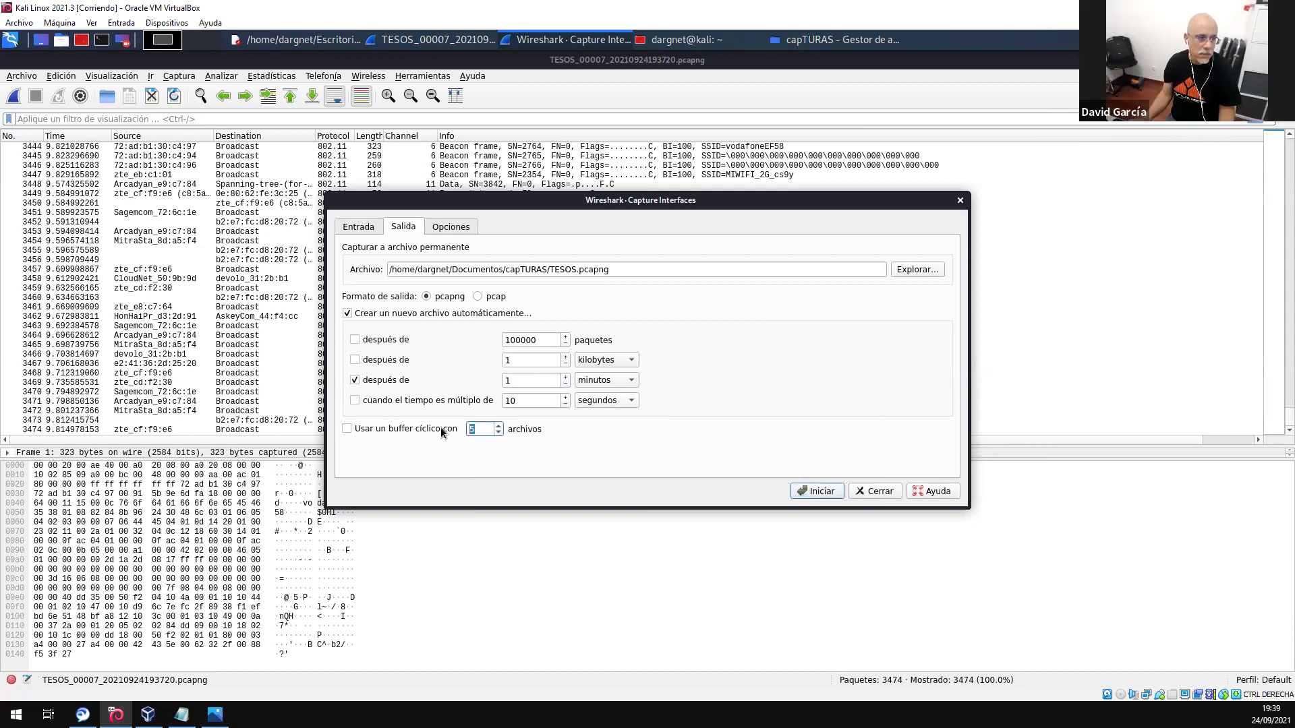
{"action": "left_click", "coordinate": [348, 429]}
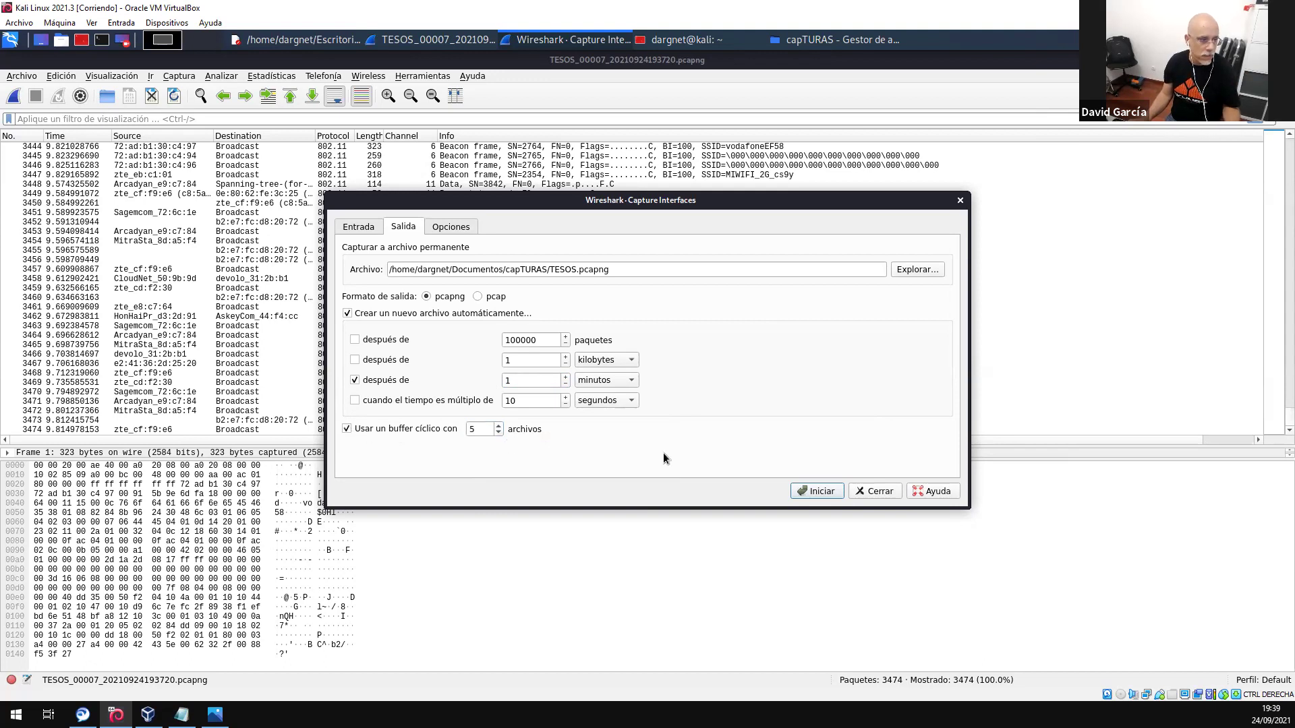
- Capture on wlan0, wlan1 and wlan2, restart the capture once with Ctrl+R, then stop it
{"action": "left_click", "coordinate": [814, 497]}
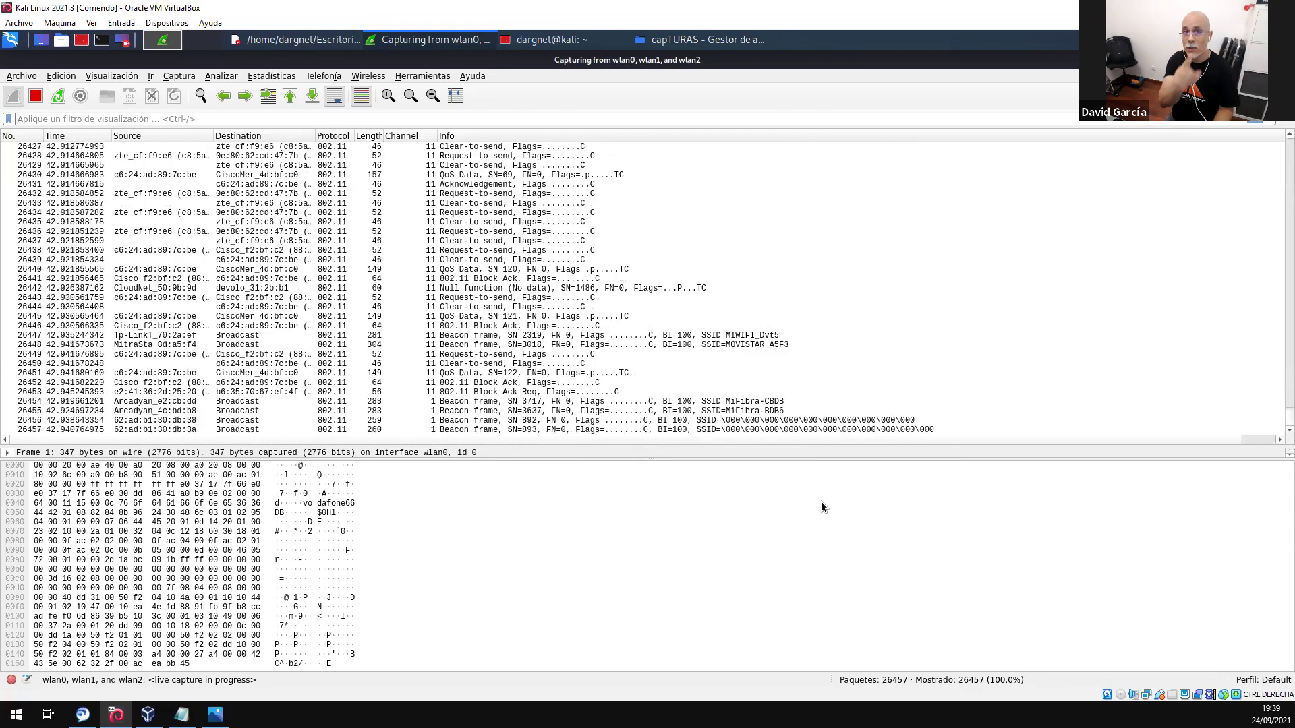
{"action": "key", "text": "ctrl+r"}
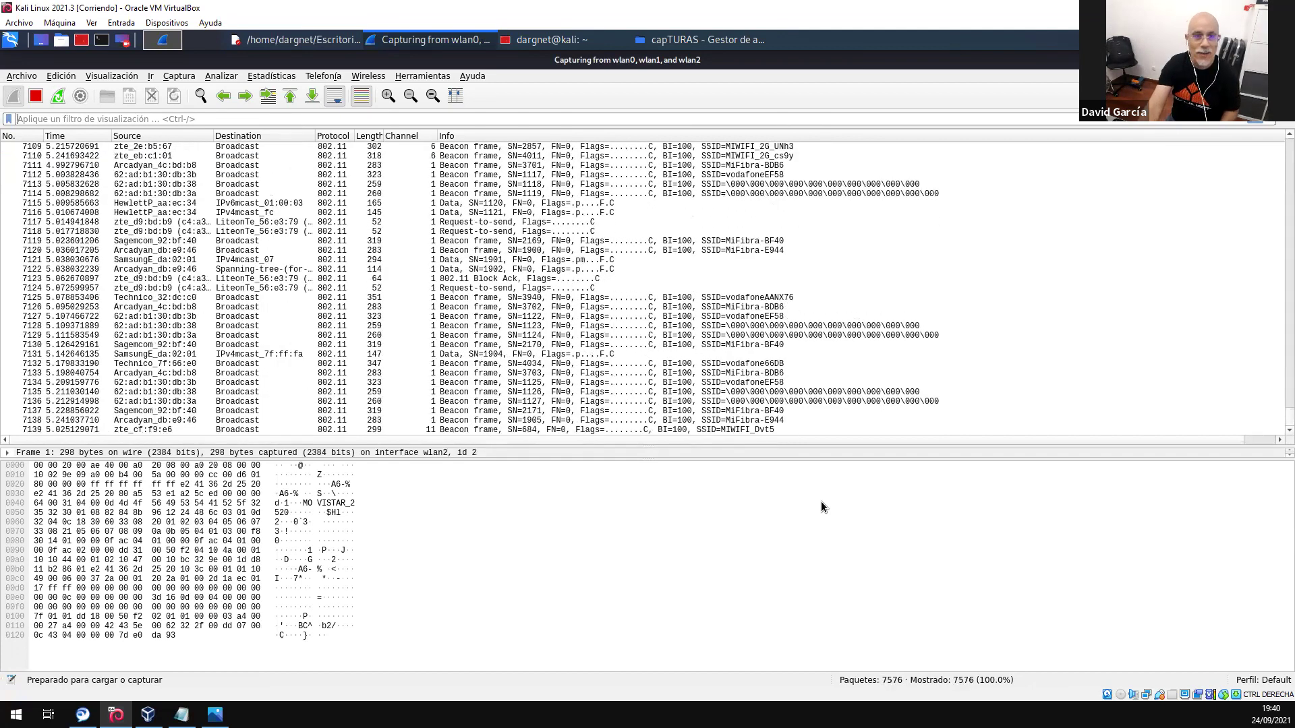
{"action": "left_click", "coordinate": [38, 95]}
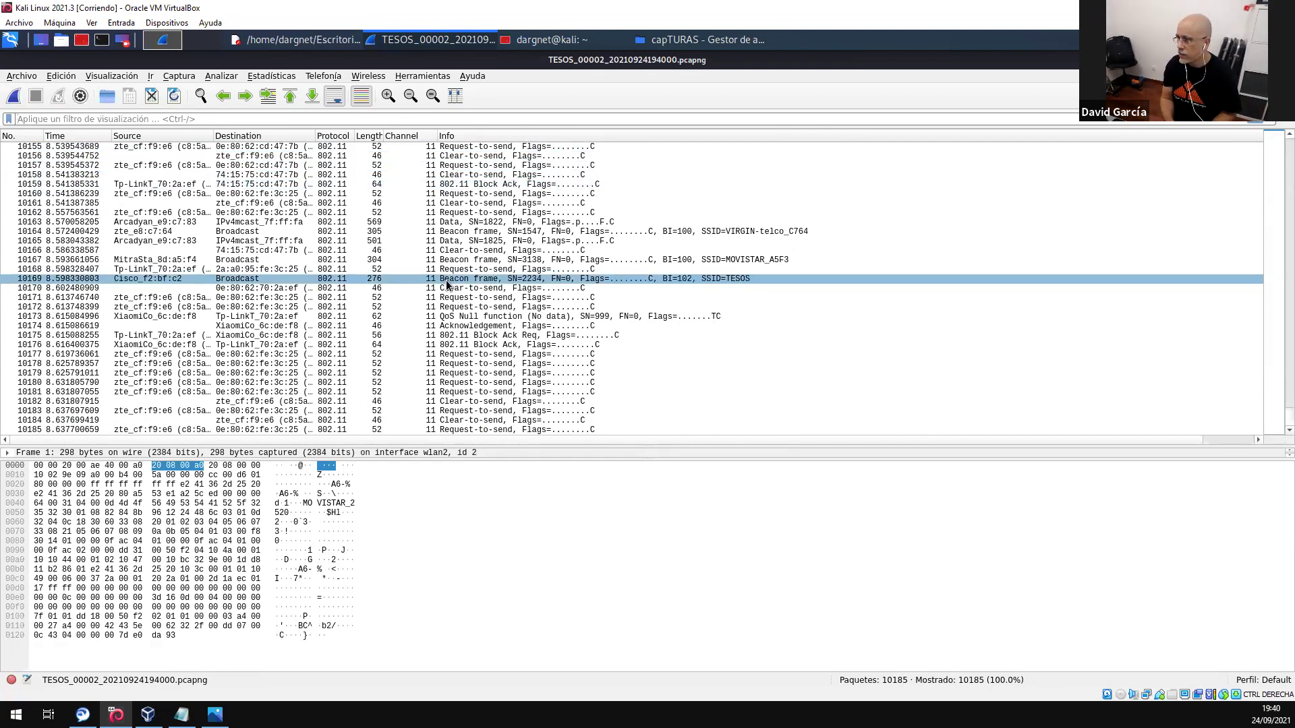
- Open and dismiss the configuration profile choices from the status bar's Perfil: Default
{"action": "left_click", "coordinate": [1256, 679]}
{"action": "left_click", "coordinate": [1068, 673]}
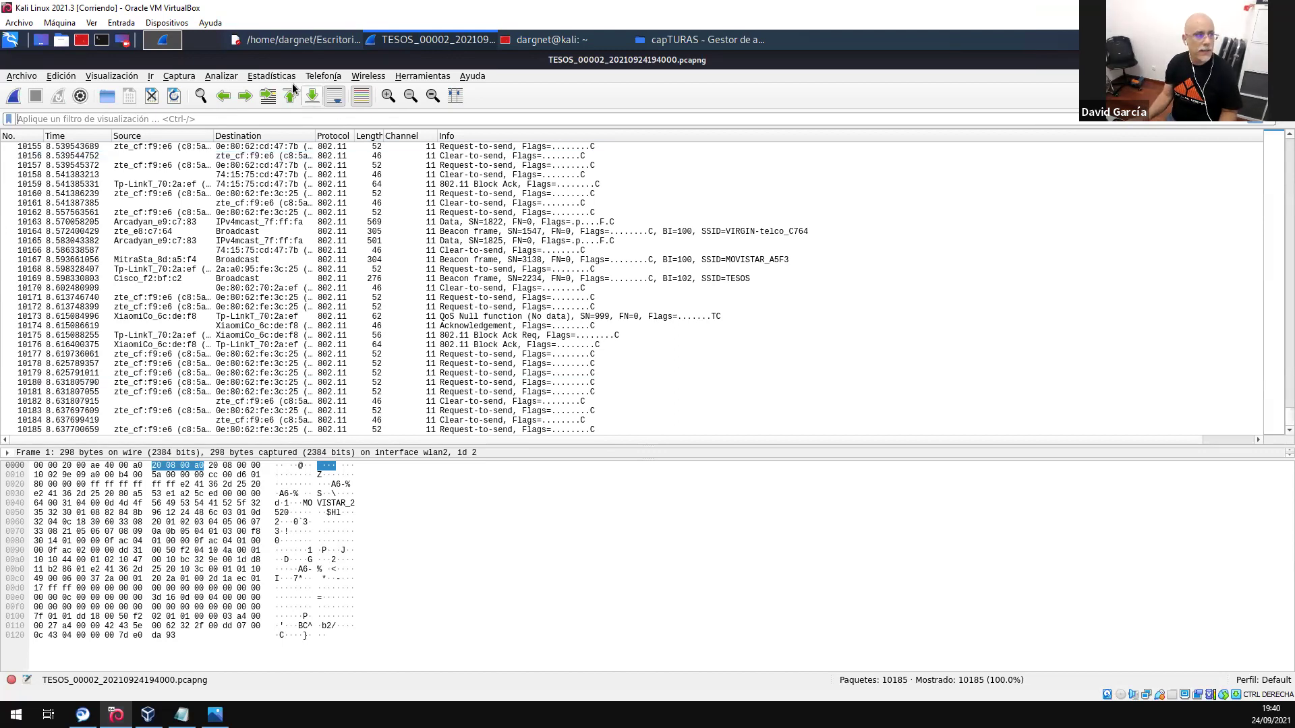
- Open Estadísticas > Puntos finales, check the IPv4 and Ethernet tabs, and add IEEE 802.11 endpoints
{"action": "left_click", "coordinate": [272, 76]}
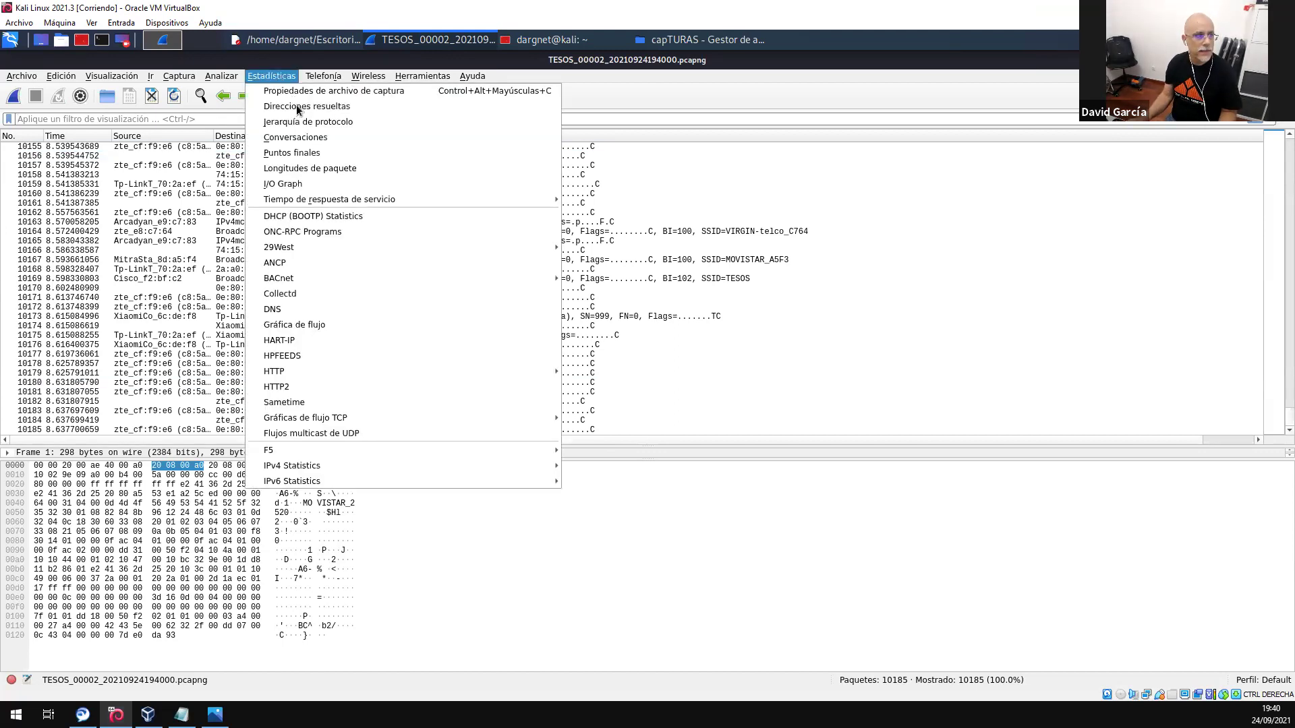
{"action": "left_click", "coordinate": [289, 154]}
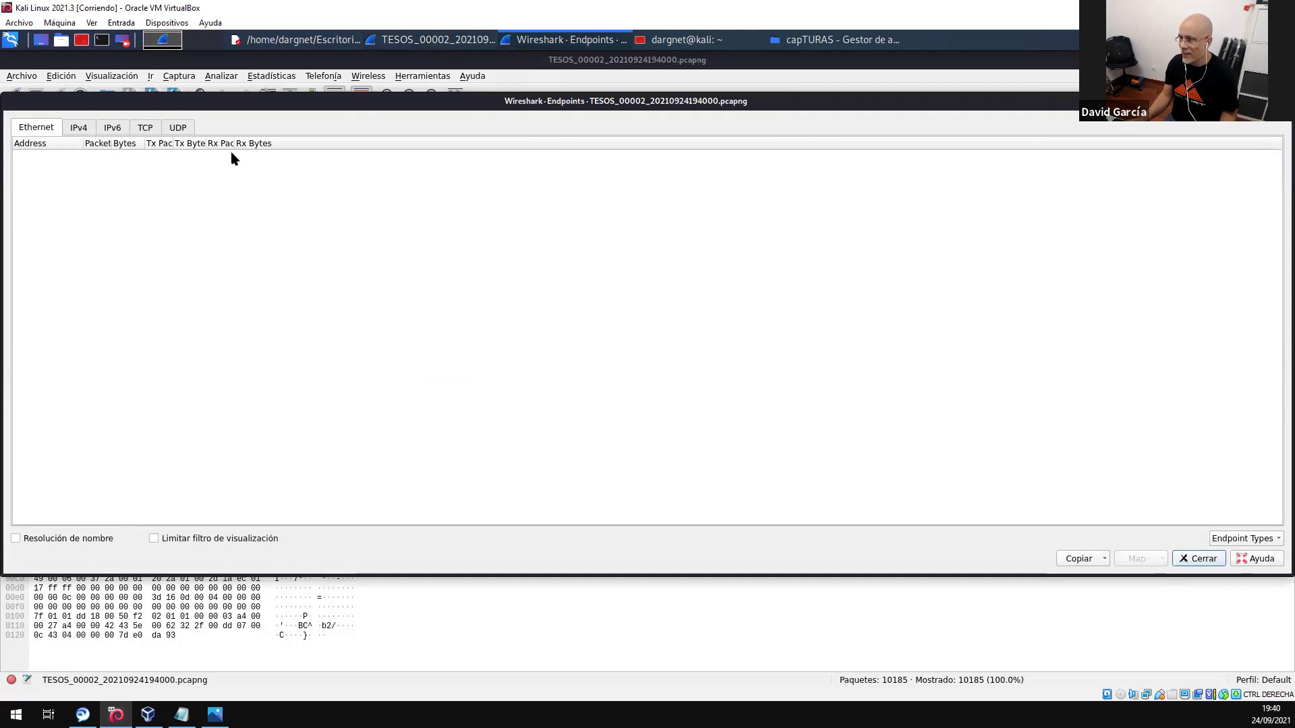
{"action": "left_click", "coordinate": [80, 128]}
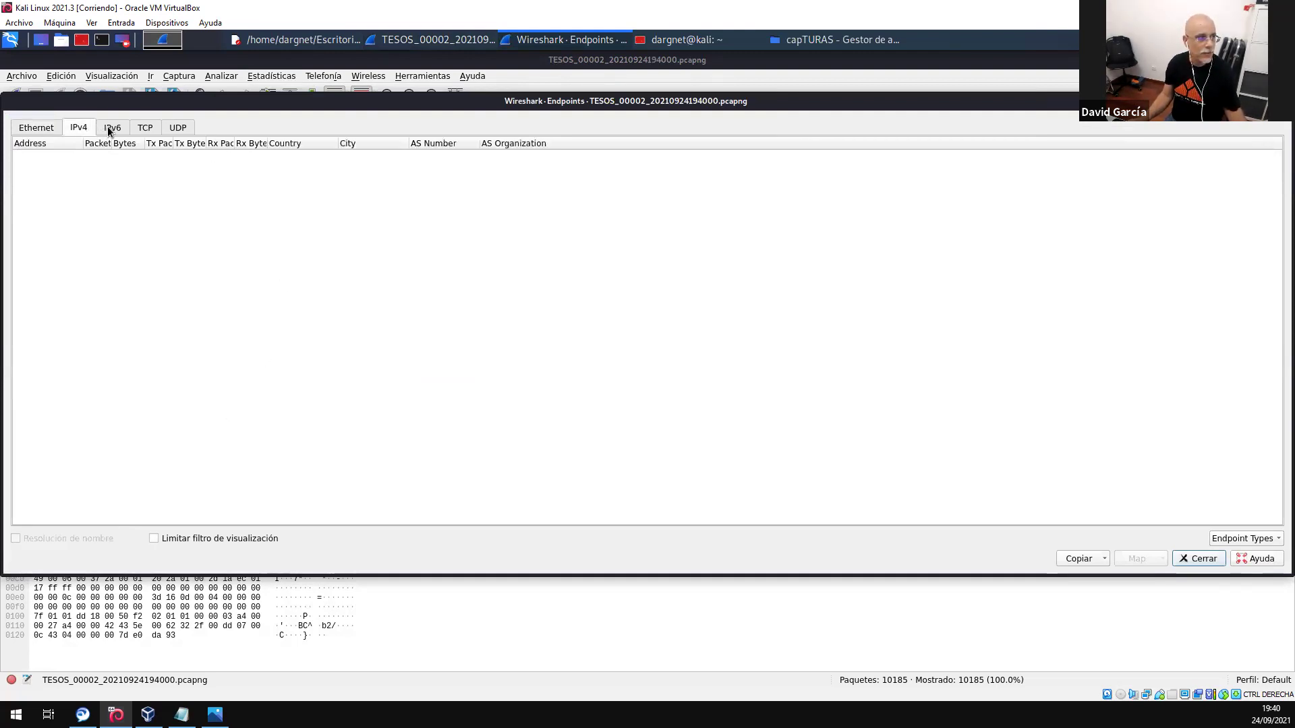
{"action": "left_click", "coordinate": [50, 134]}
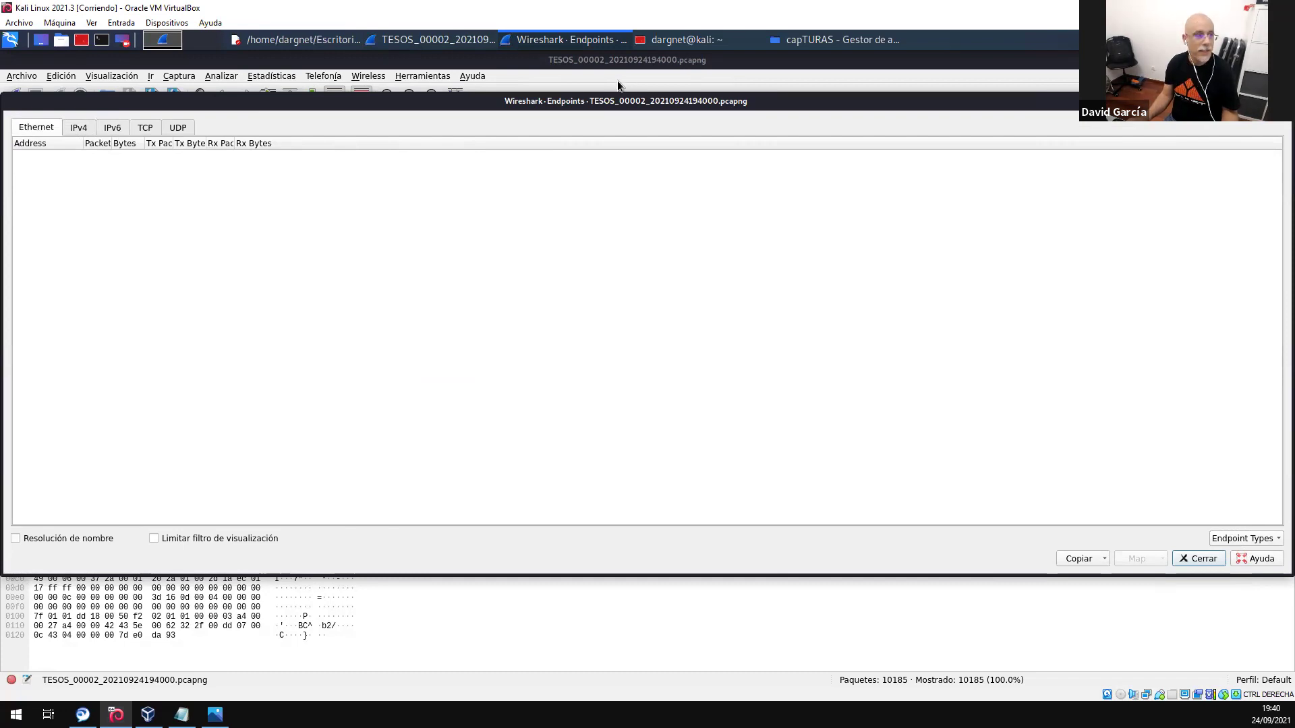
{"action": "left_click_drag", "start_coordinate": [633, 100], "coordinate": [609, 108]}
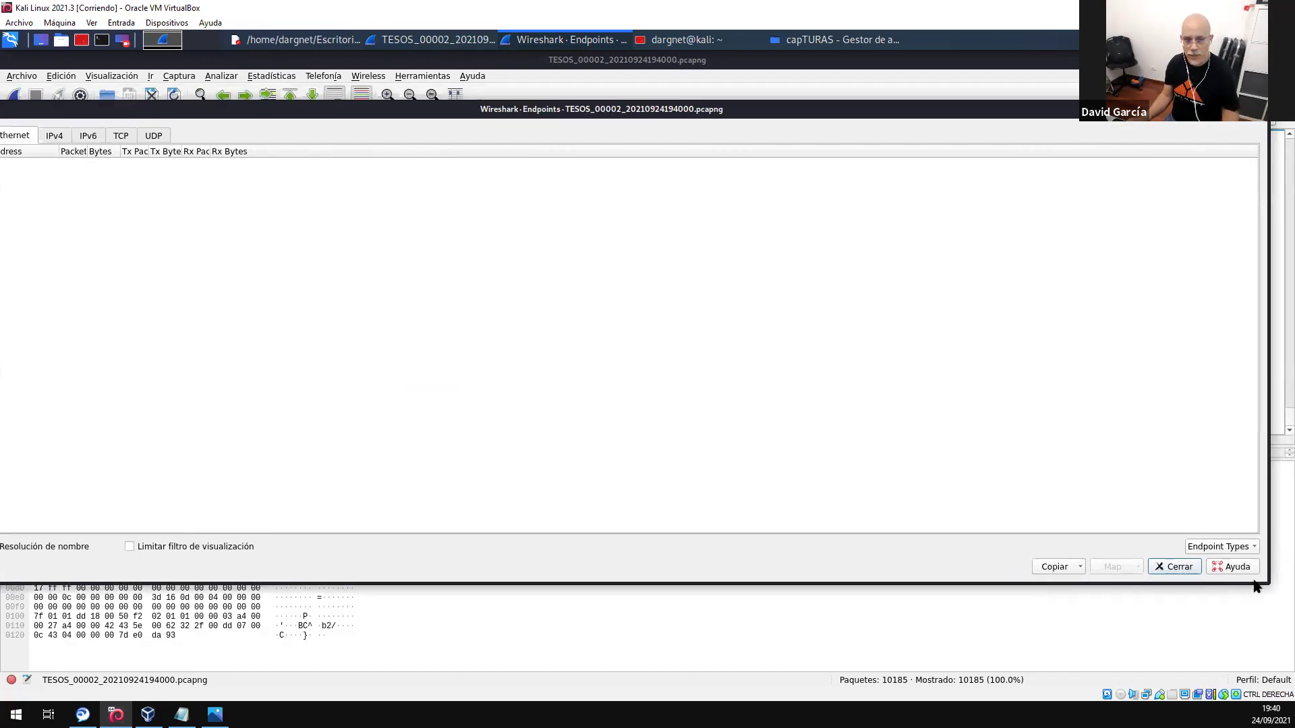
{"action": "left_click", "coordinate": [1220, 548]}
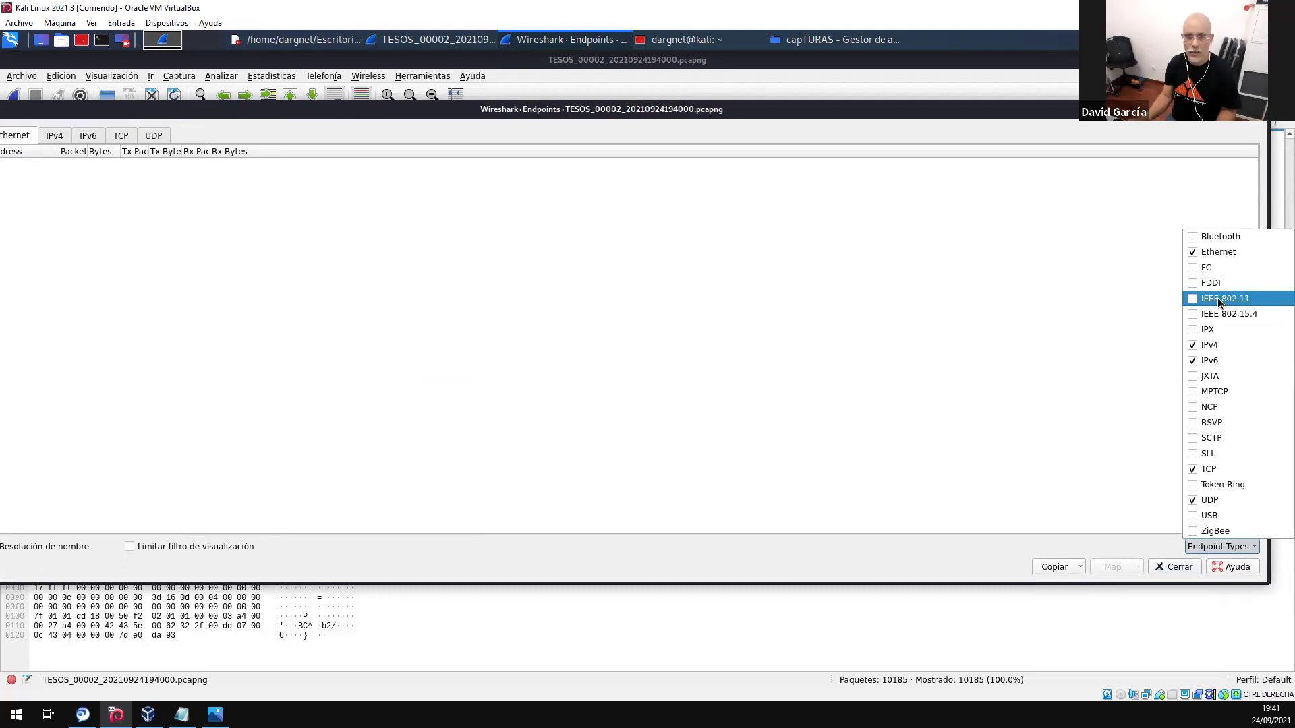
{"action": "left_click", "coordinate": [1218, 302]}
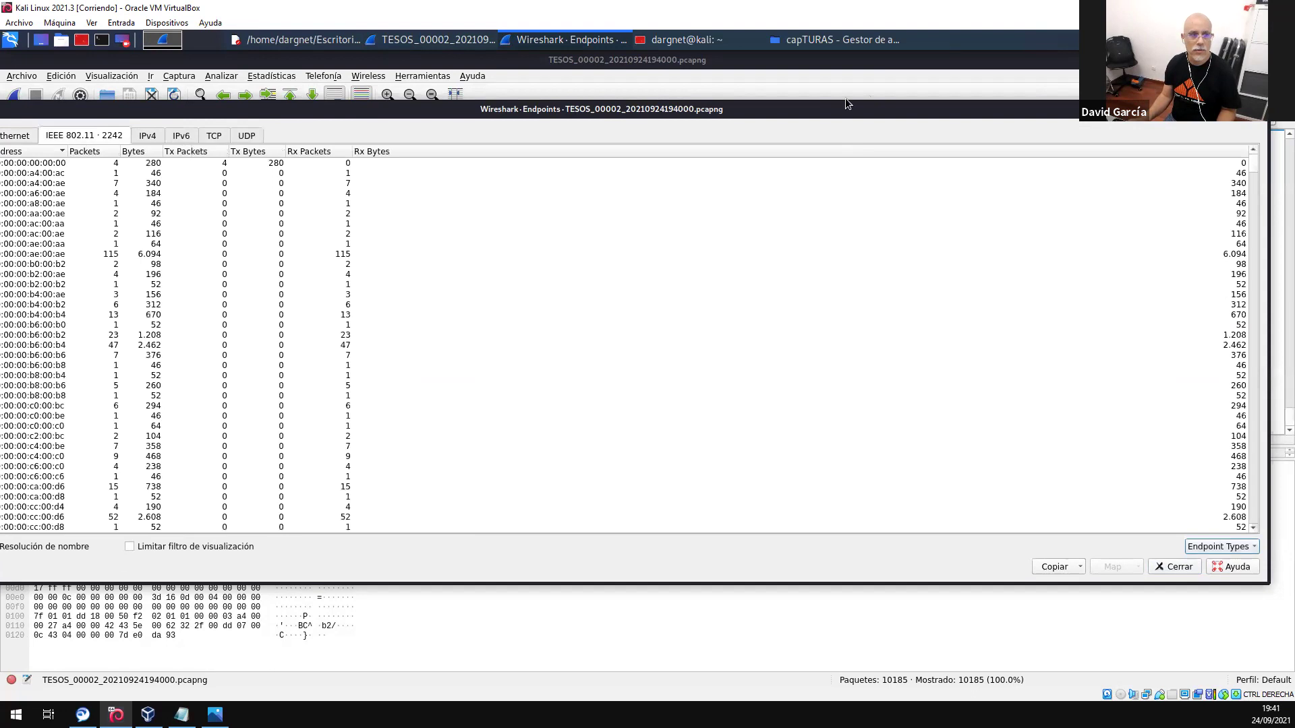
- Reposition the Endpoints window, scroll the IEEE 802.11 endpoint list, then close it with Escape
{"action": "left_click_drag", "start_coordinate": [855, 112], "coordinate": [176, 182]}
{"action": "scroll", "coordinate": [155, 313], "scroll_direction": "down", "scroll_amount": 10}
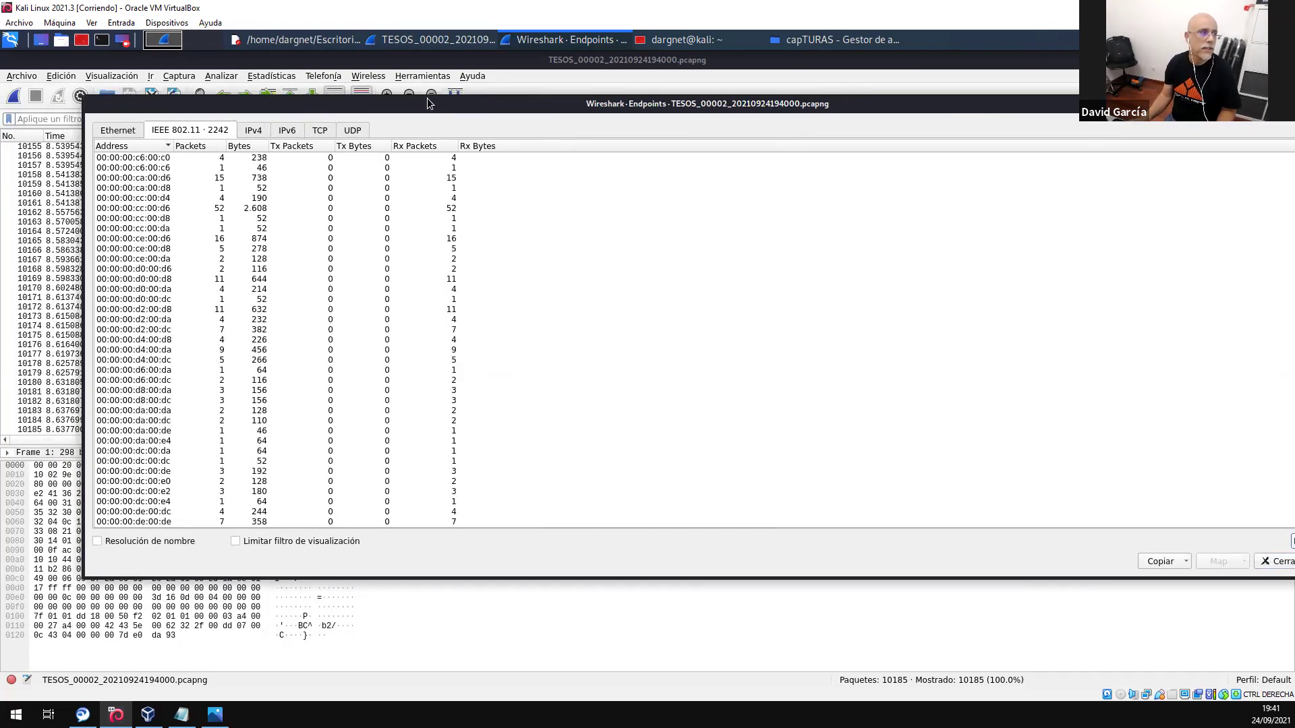
{"action": "left_click_drag", "start_coordinate": [475, 104], "coordinate": [395, 91]}
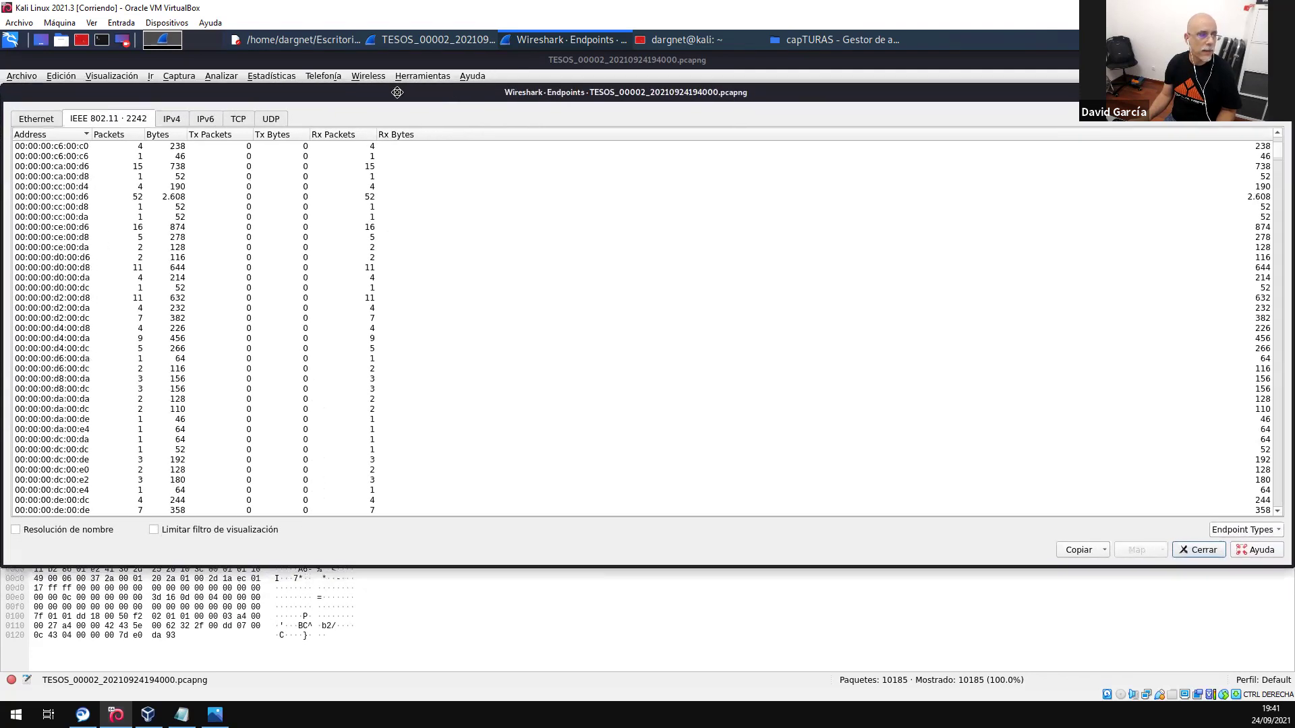
{"action": "left_click_drag", "start_coordinate": [1277, 149], "coordinate": [51, 380]}
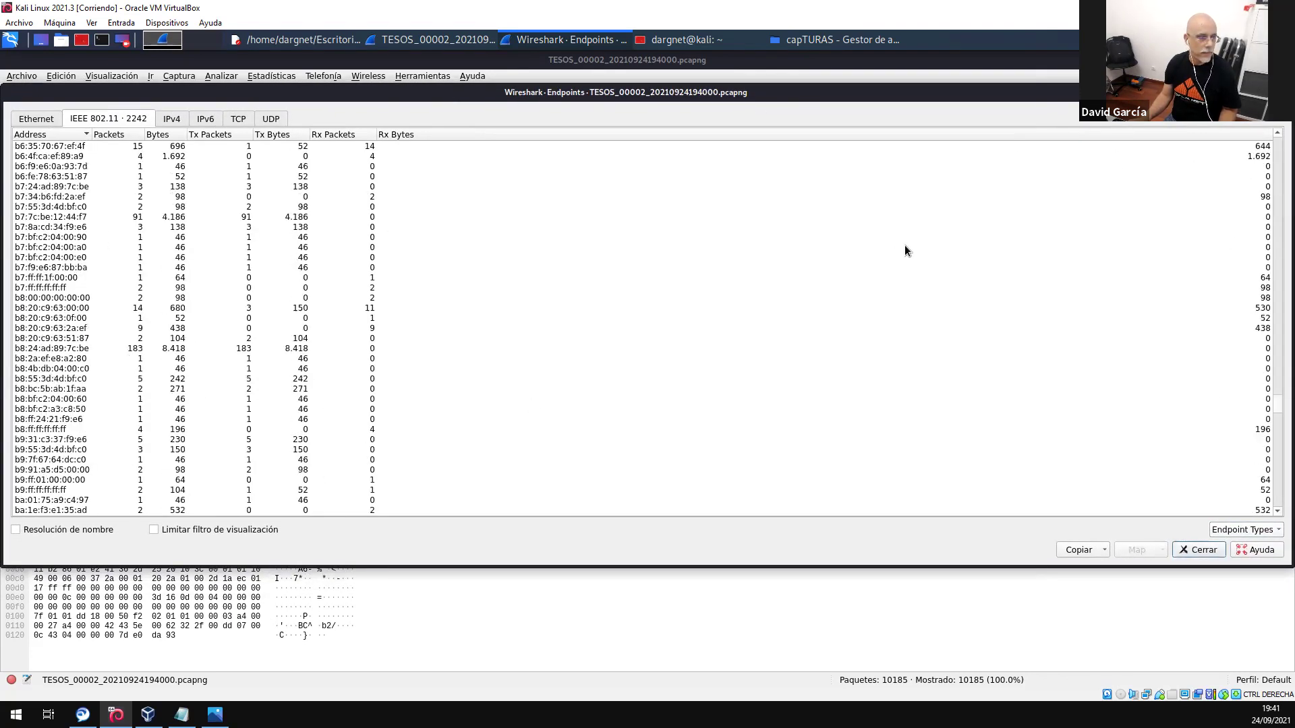
{"action": "left_click_drag", "start_coordinate": [1255, 414], "coordinate": [1277, 300]}
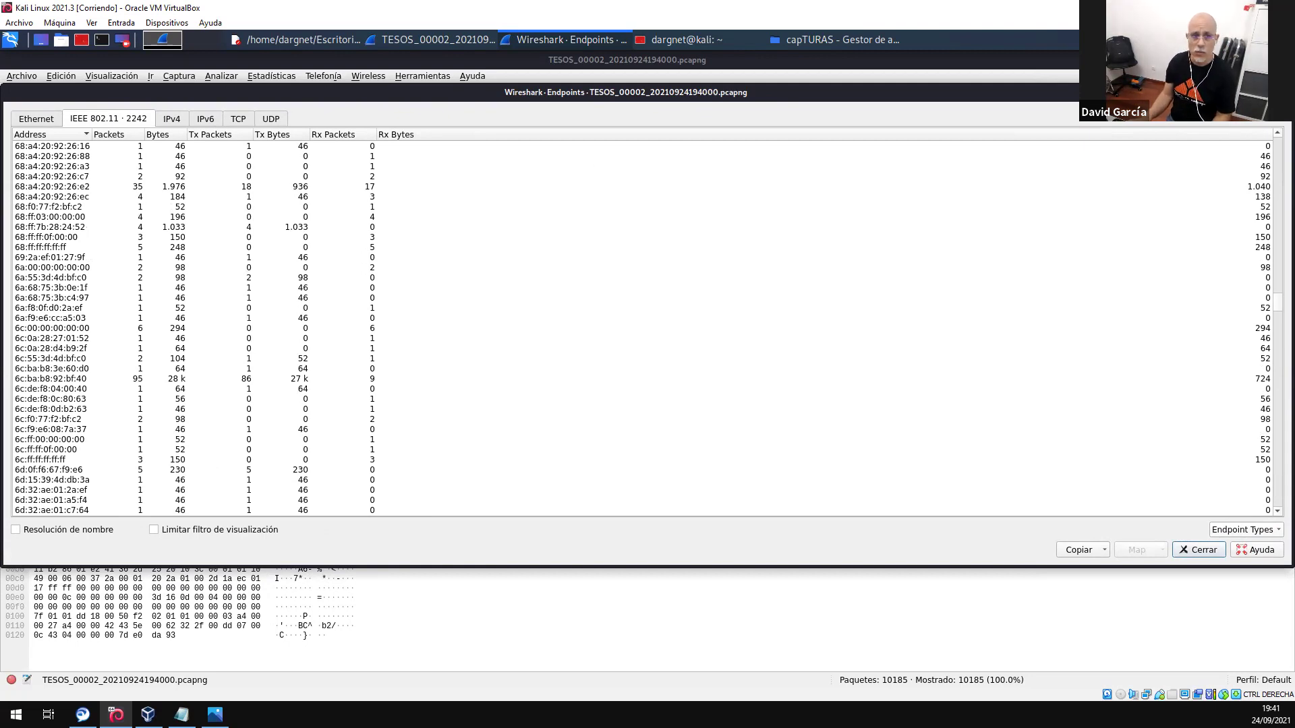
{"action": "key", "text": "Escape"}
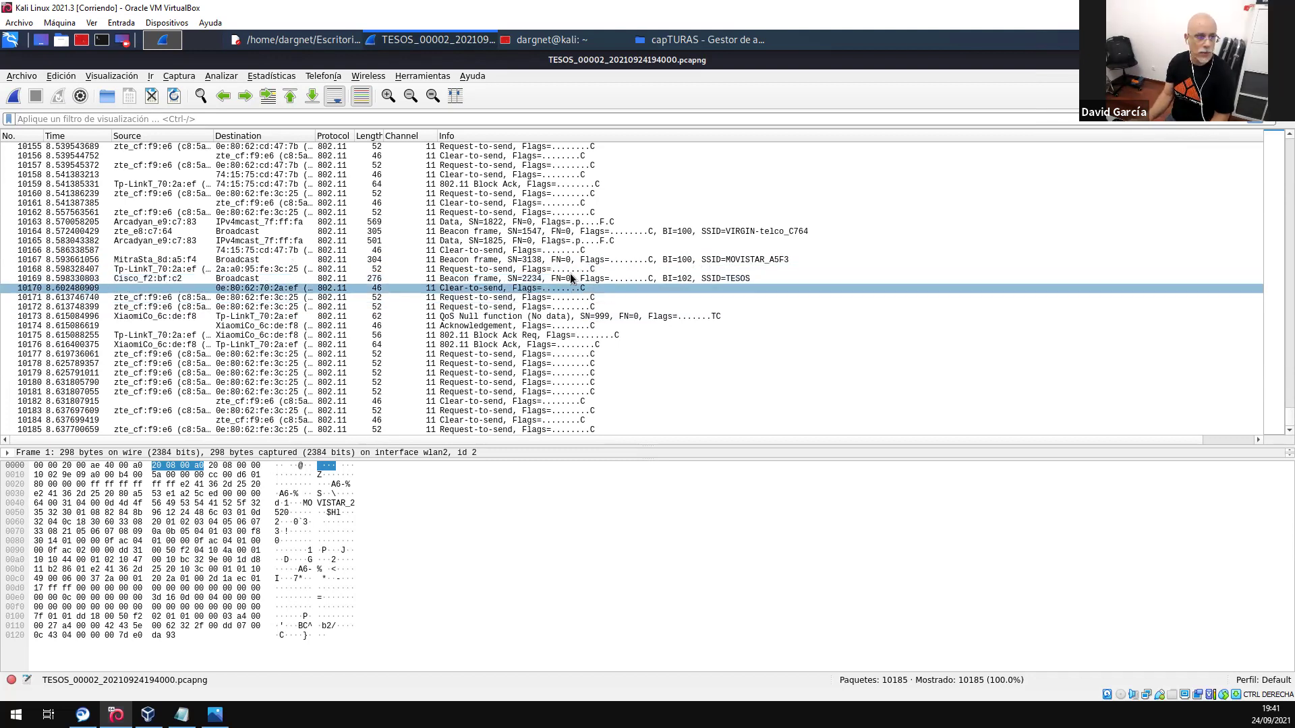
- Apply type/subtype 0x0008 from beacon packet 10169 as a filter and enlarge the packet list
{"action": "left_click", "coordinate": [473, 279]}
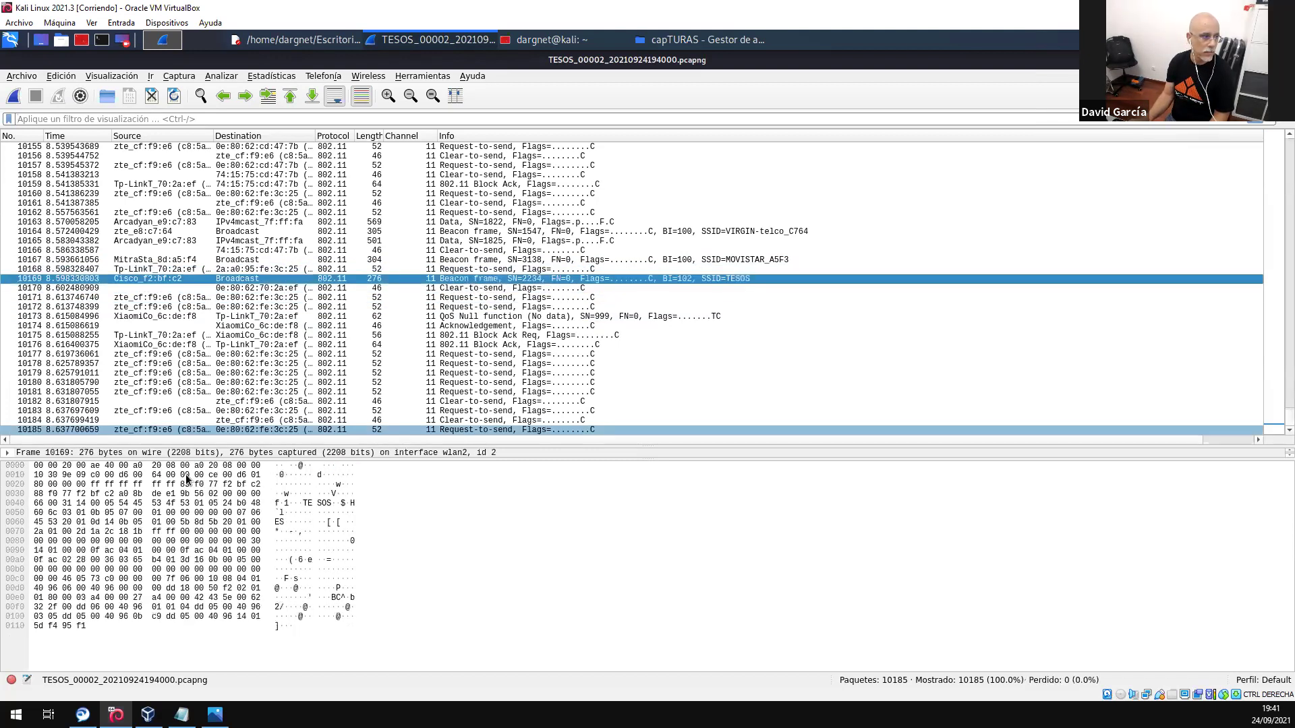
{"action": "left_click_drag", "start_coordinate": [234, 394], "coordinate": [257, 302]}
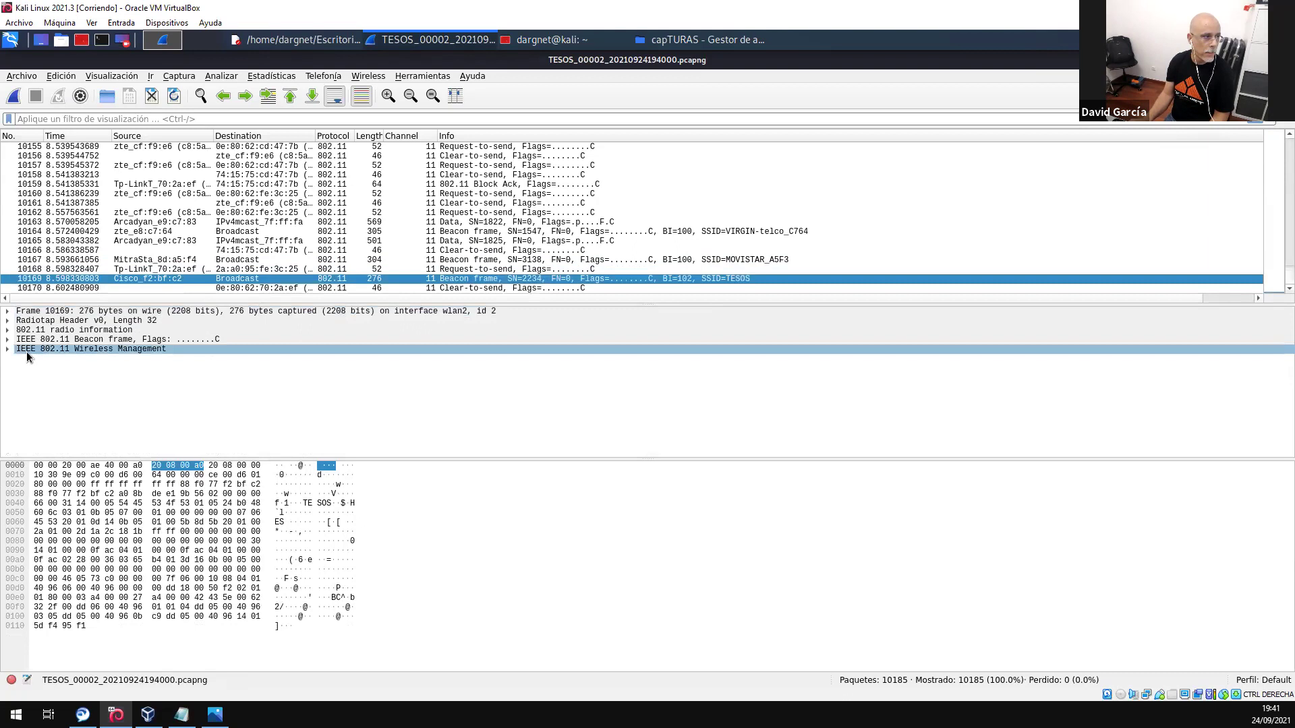
{"action": "left_click", "coordinate": [9, 340]}
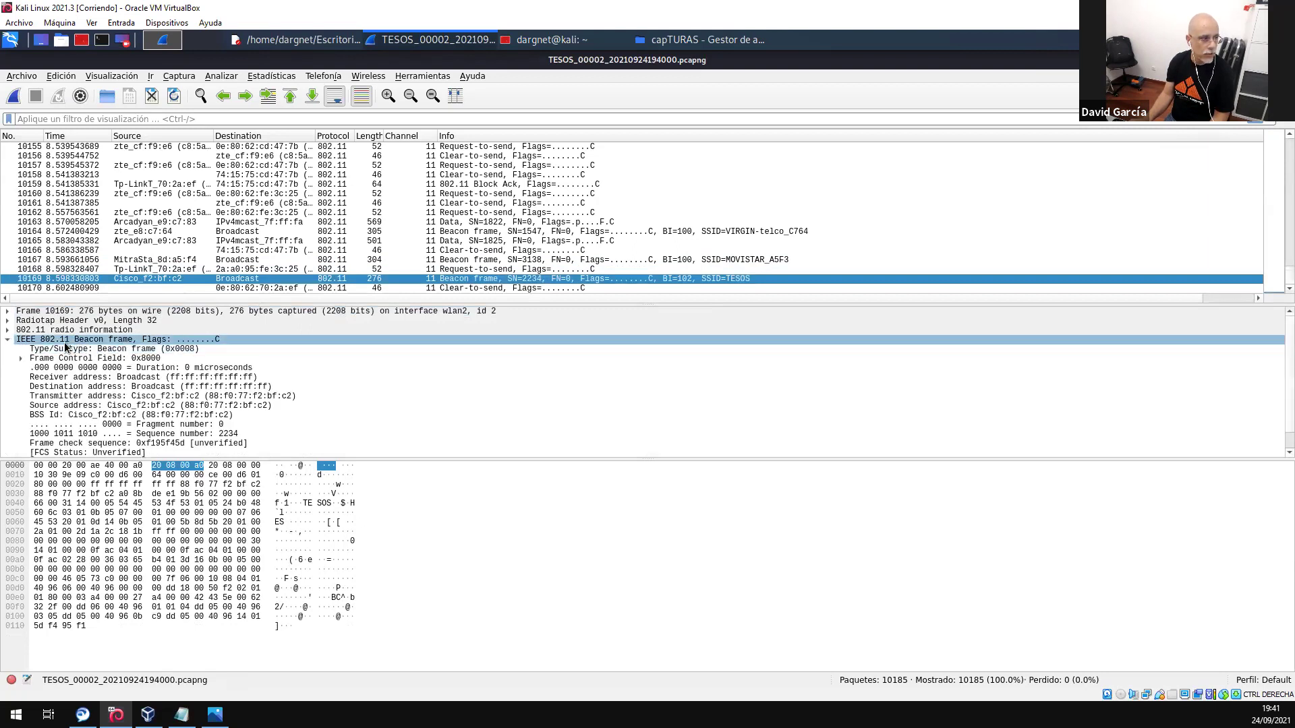
{"action": "right_click", "coordinate": [98, 349]}
{"action": "mouse_move", "coordinate": [290, 439]}
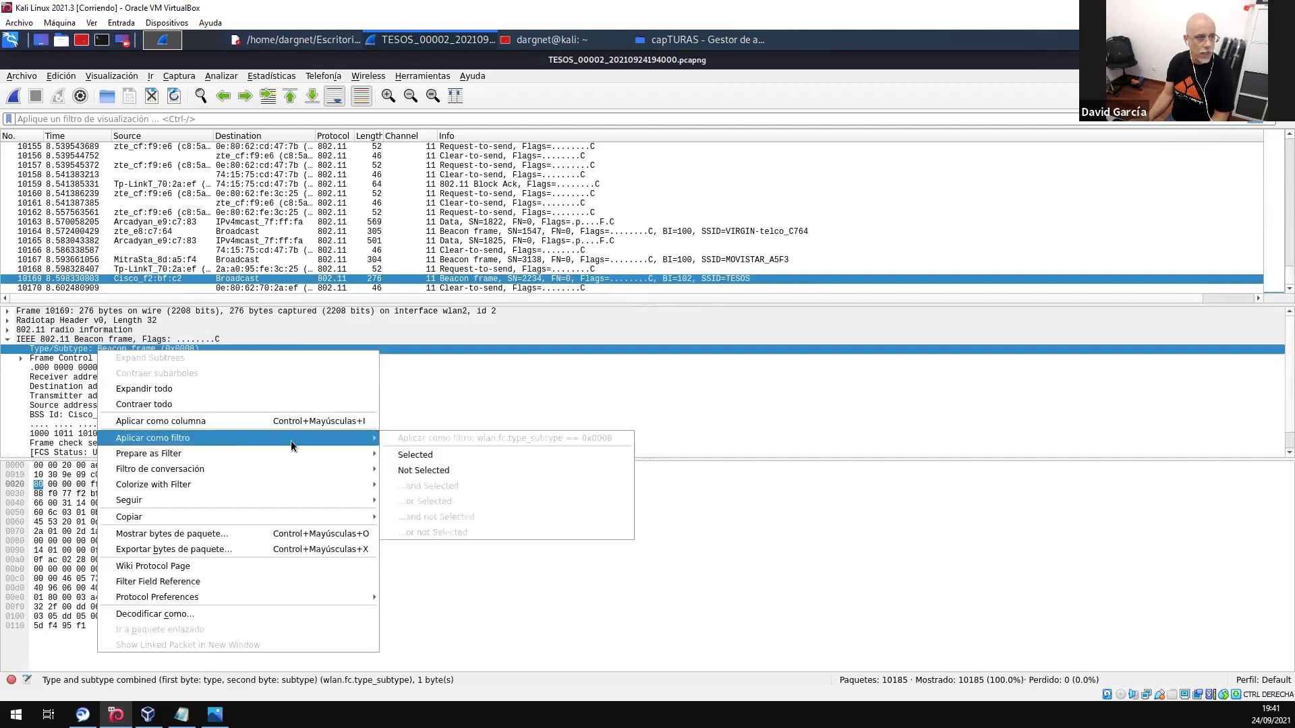
{"action": "left_click", "coordinate": [458, 456]}
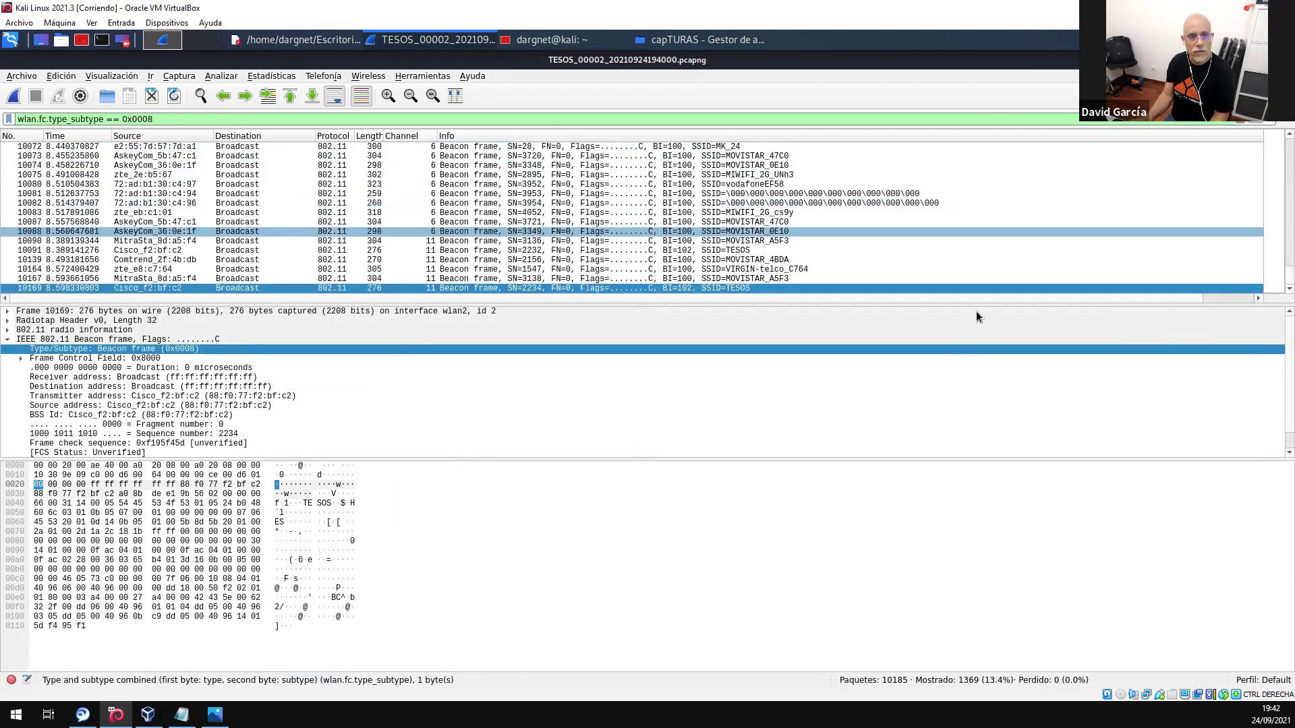
{"action": "left_click_drag", "start_coordinate": [769, 350], "coordinate": [765, 480]}
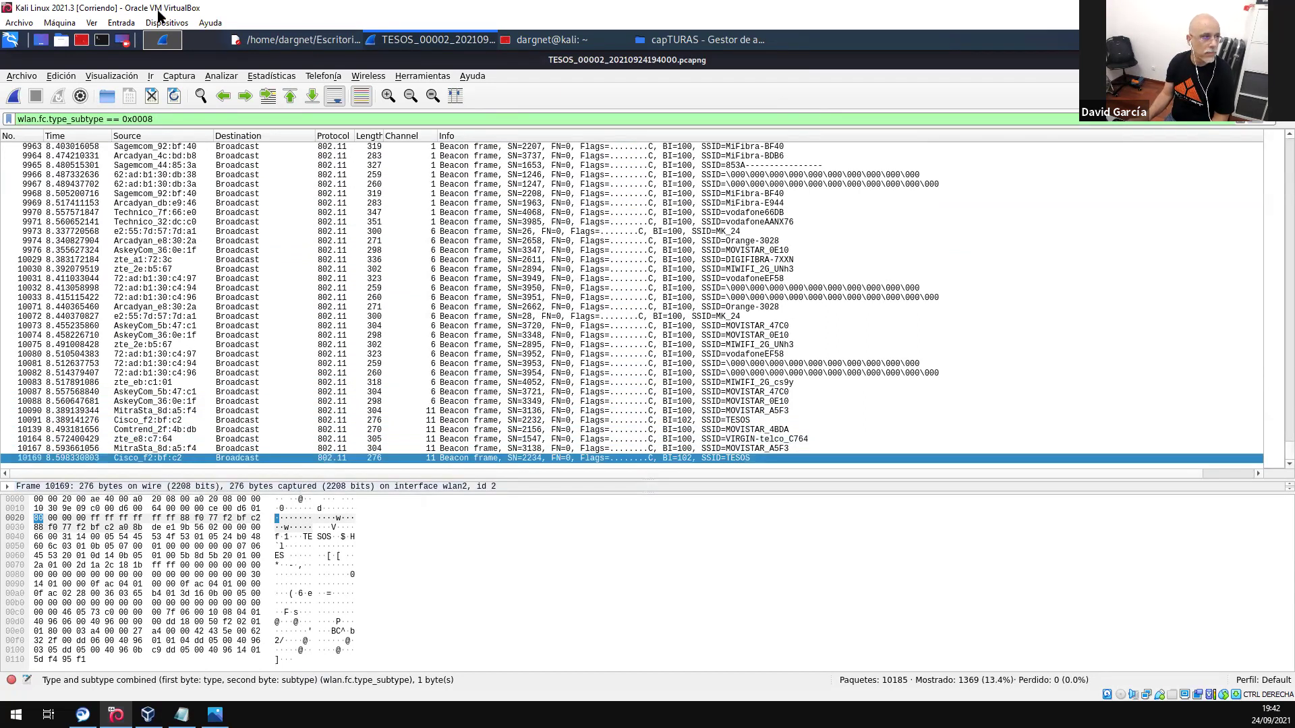
- Hide the packet bytes pane and expand the IEEE 802.11 Wireless Management section
{"action": "left_click", "coordinate": [97, 77]}
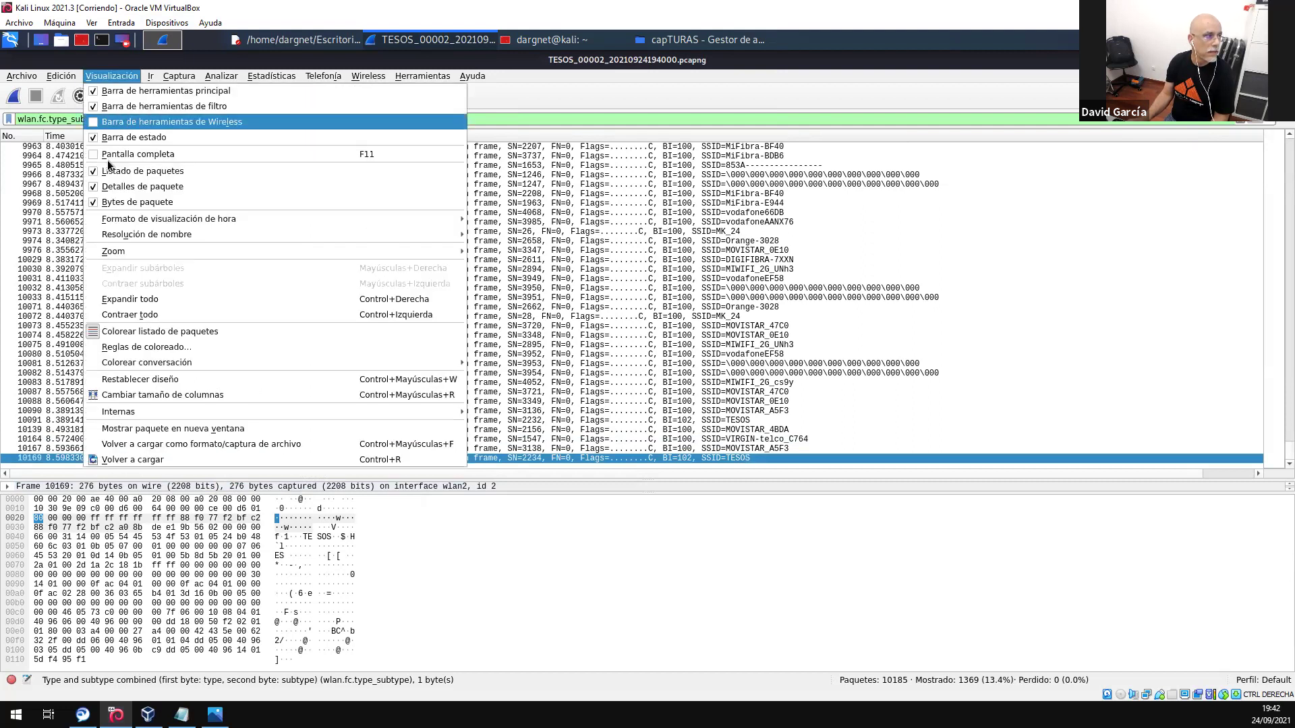
{"action": "left_click", "coordinate": [125, 202]}
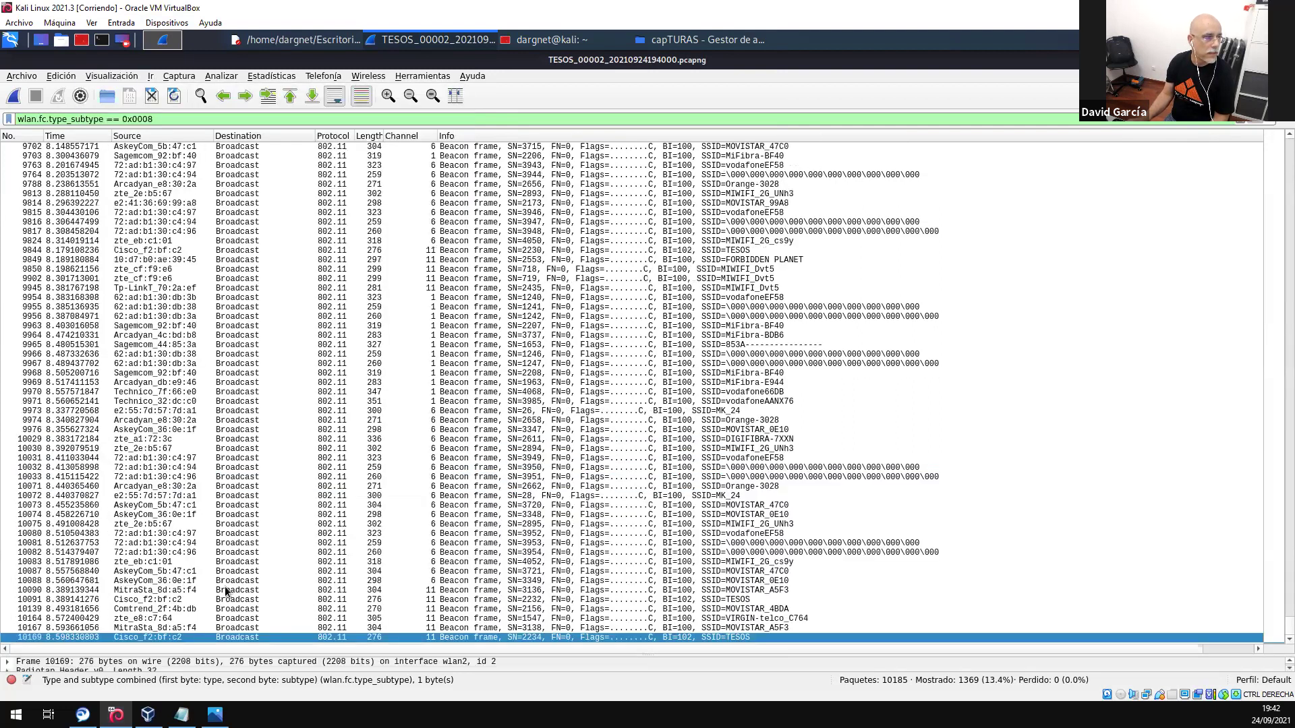
{"action": "left_click_drag", "start_coordinate": [330, 582], "coordinate": [330, 352]}
{"action": "left_click", "coordinate": [6, 389]}
{"action": "left_click", "coordinate": [6, 387]}
{"action": "left_click", "coordinate": [5, 397]}
{"action": "left_click", "coordinate": [7, 396]}
- Expand Tagged parameters to SSID and add wlan.ssid == "TESOS" to the beacon filter
{"action": "left_click", "coordinate": [7, 405]}
{"action": "left_click", "coordinate": [21, 415]}
{"action": "left_click", "coordinate": [21, 414]}
{"action": "left_click", "coordinate": [41, 425]}
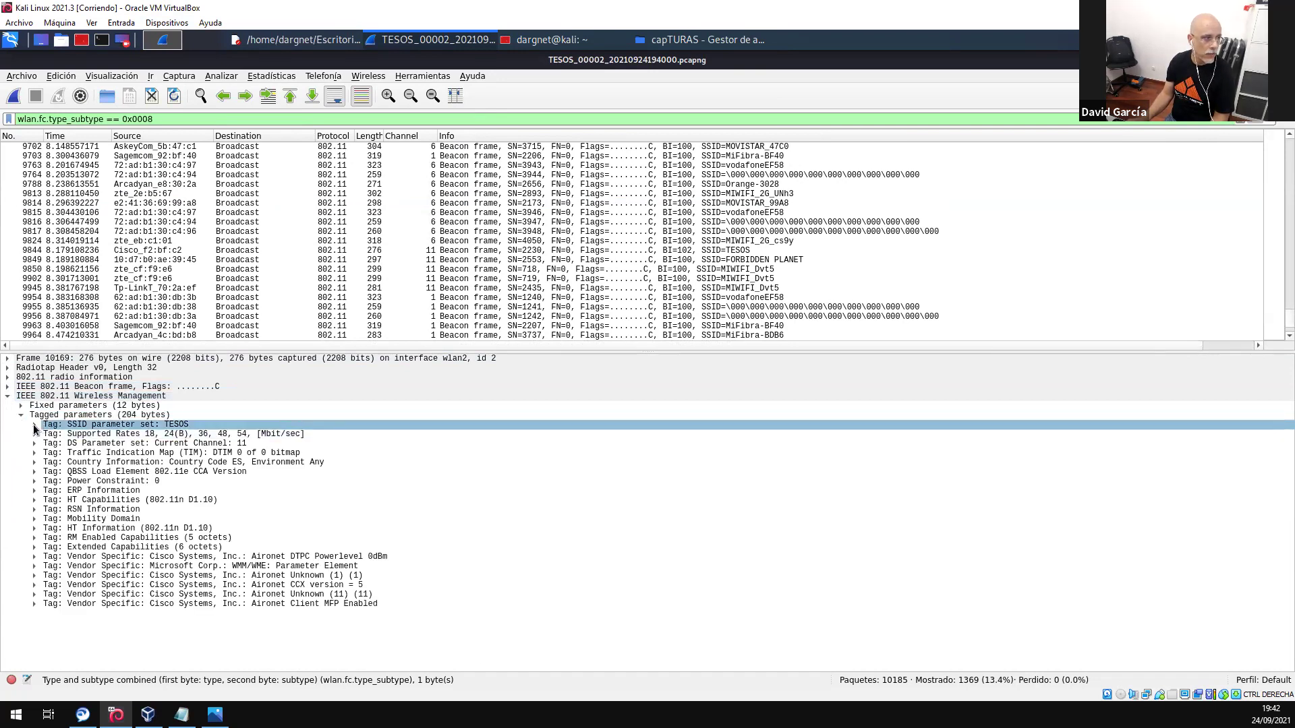
{"action": "left_click", "coordinate": [34, 425]}
{"action": "left_click", "coordinate": [51, 437]}
{"action": "left_click", "coordinate": [65, 452]}
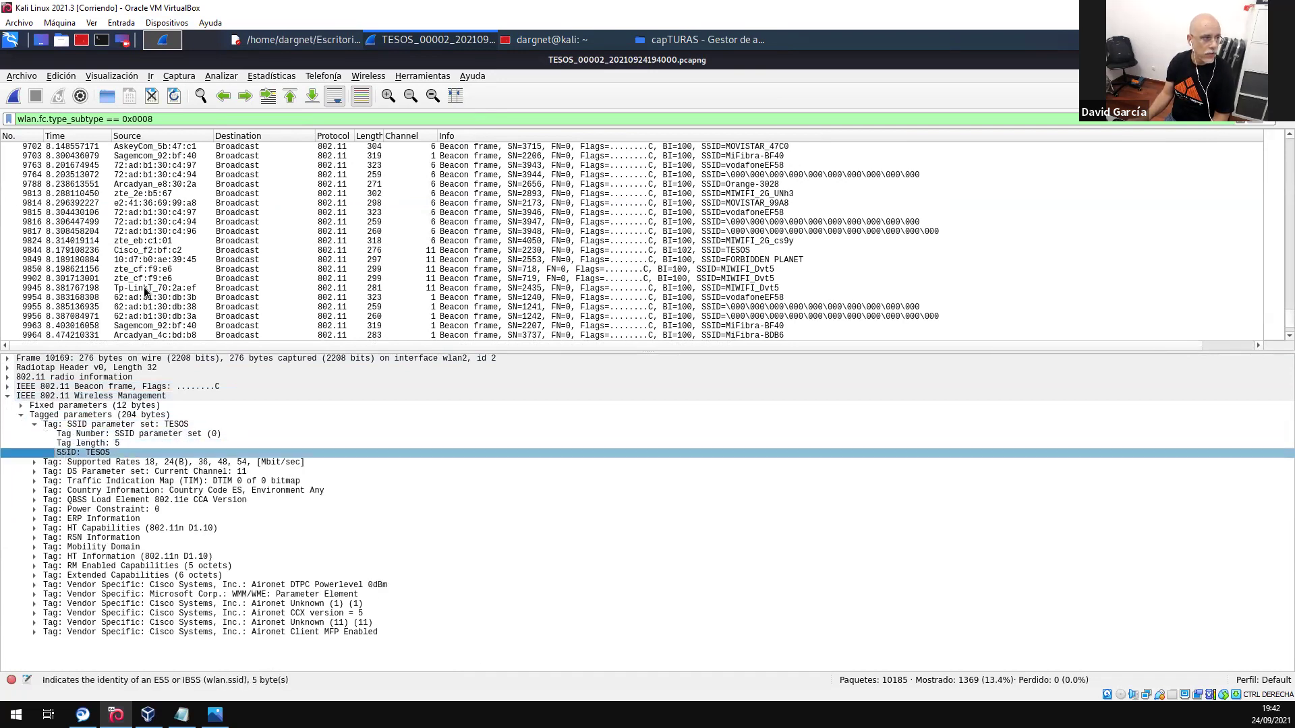
{"action": "right_click", "coordinate": [98, 451]}
{"action": "mouse_move", "coordinate": [207, 253]}
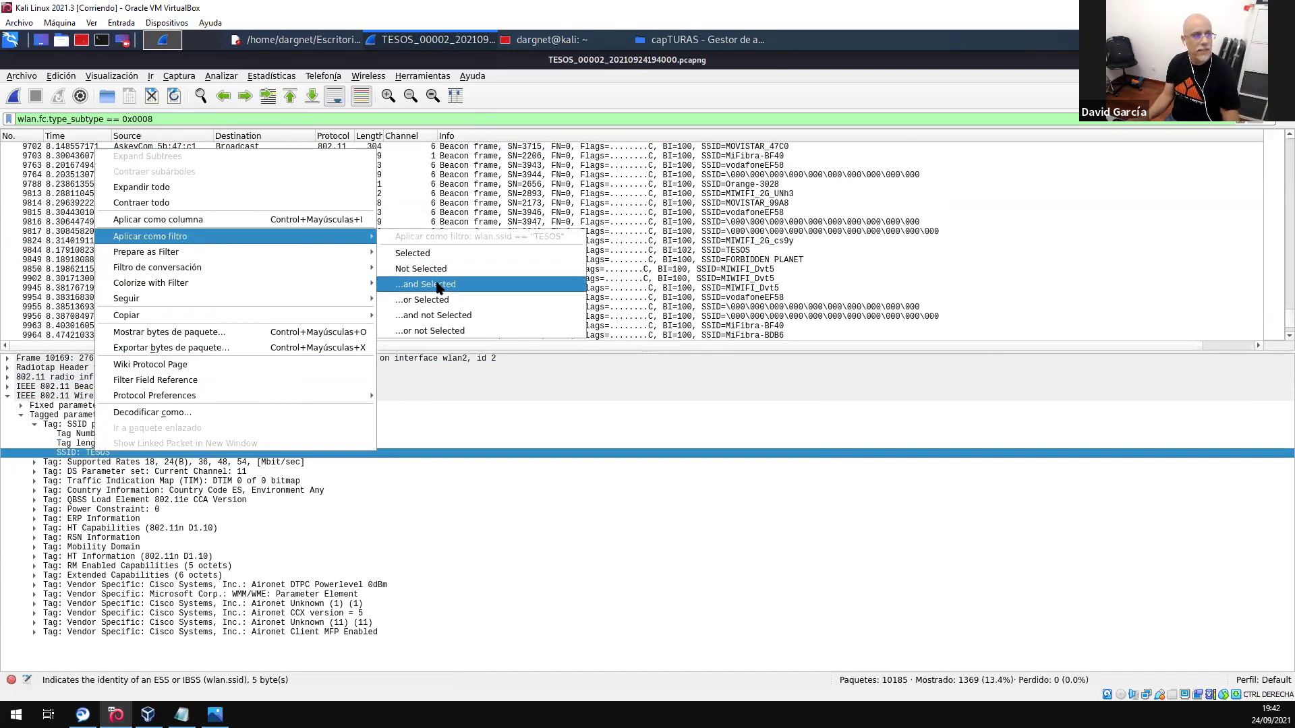
{"action": "left_click", "coordinate": [439, 286]}
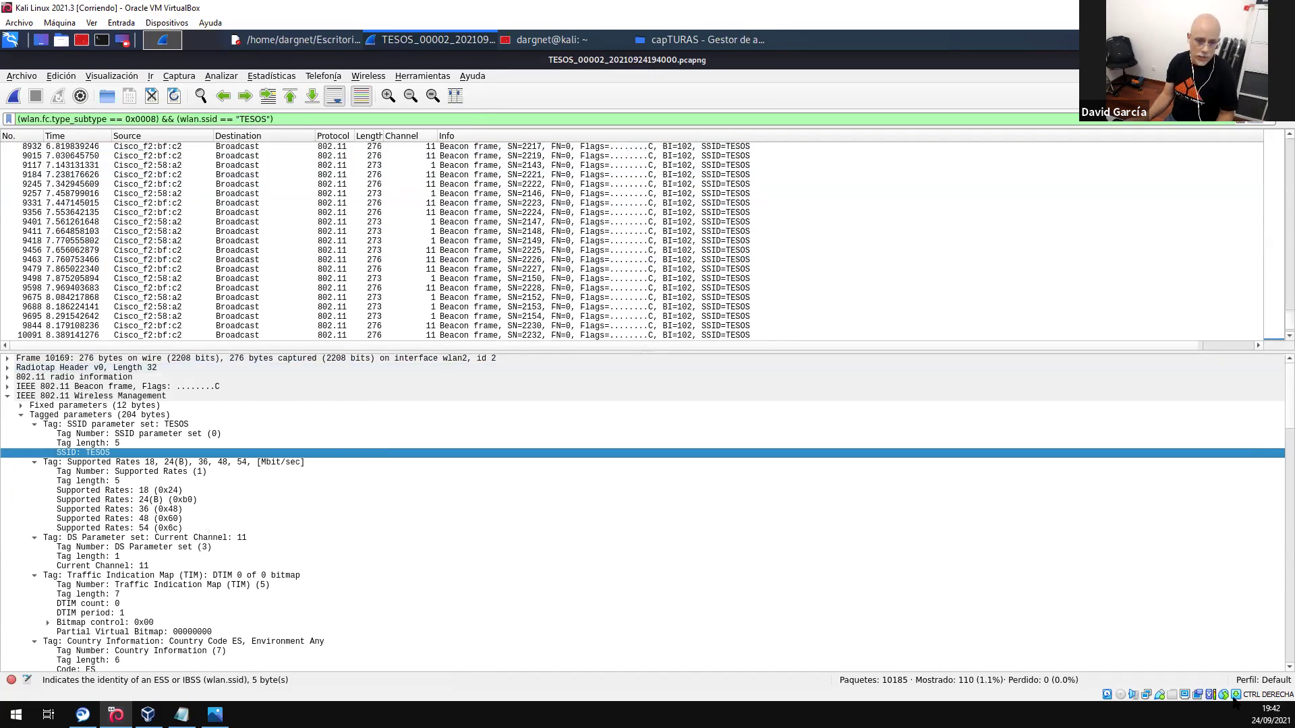
{"action": "scroll", "coordinate": [421, 236], "scroll_direction": "down", "scroll_amount": 1}
{"action": "scroll", "coordinate": [421, 236], "scroll_direction": "up", "scroll_amount": 20}
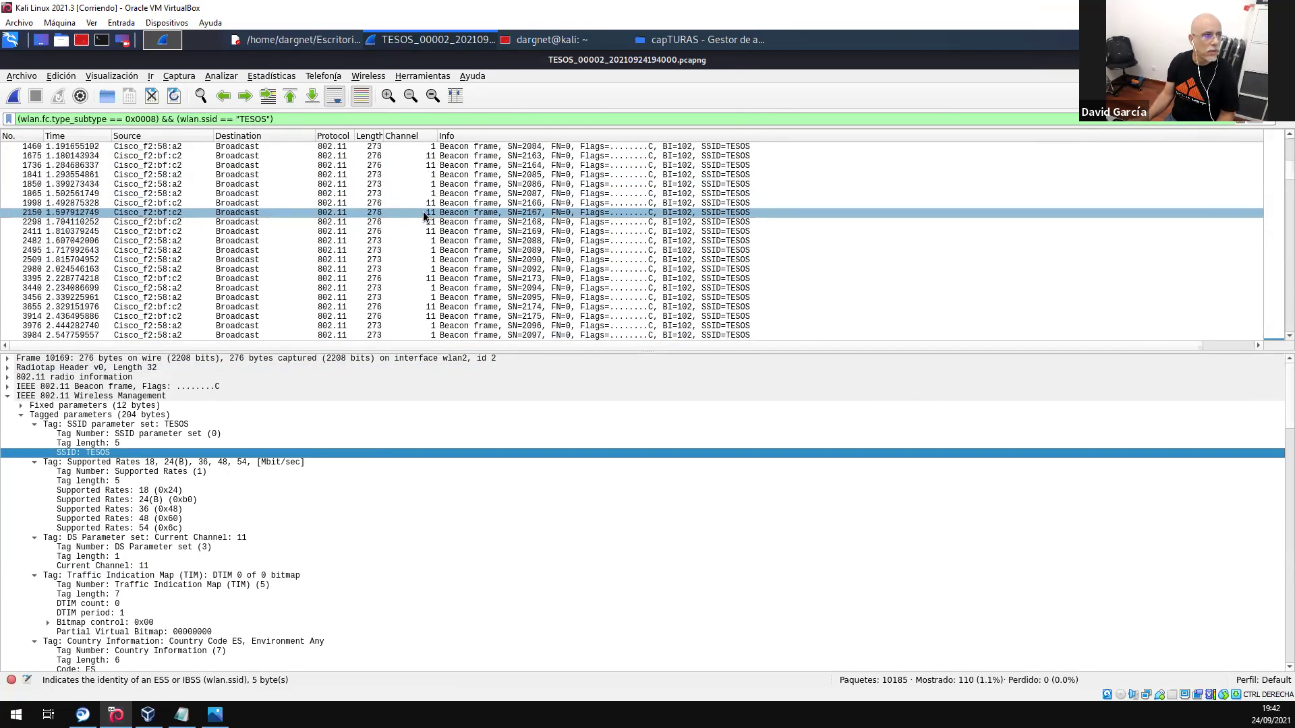
{"action": "scroll", "coordinate": [425, 202], "scroll_direction": "down", "scroll_amount": 2}
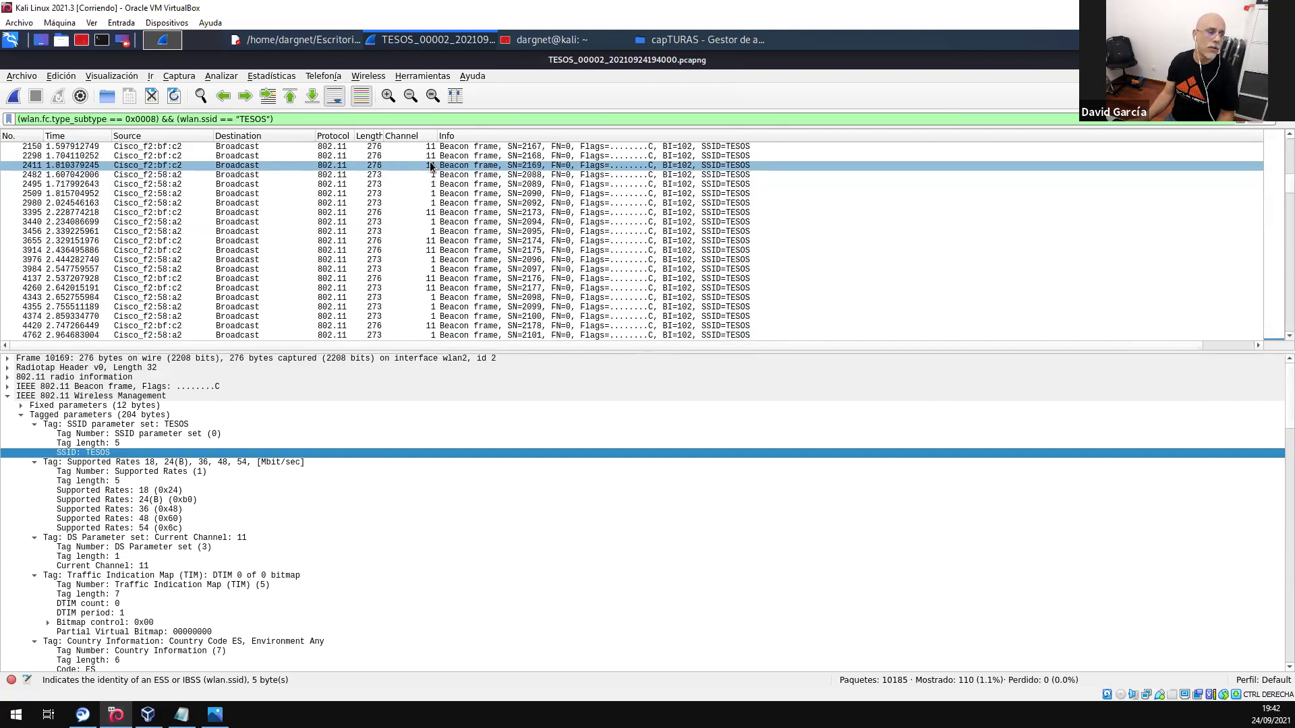
{"action": "scroll", "coordinate": [664, 333], "scroll_direction": "down", "scroll_amount": 7}
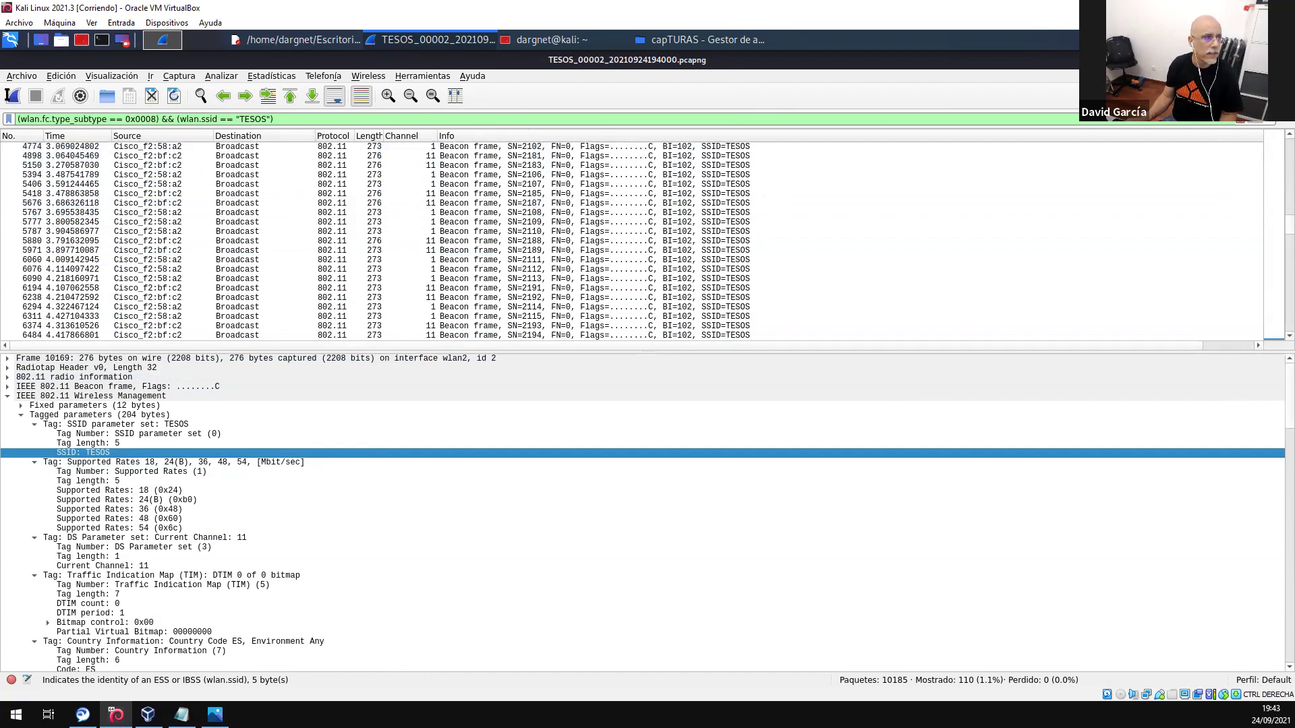
{"action": "left_click", "coordinate": [301, 120]}
{"action": "key", "text": "ctrl+c"}
{"action": "left_click", "coordinate": [1256, 124]}
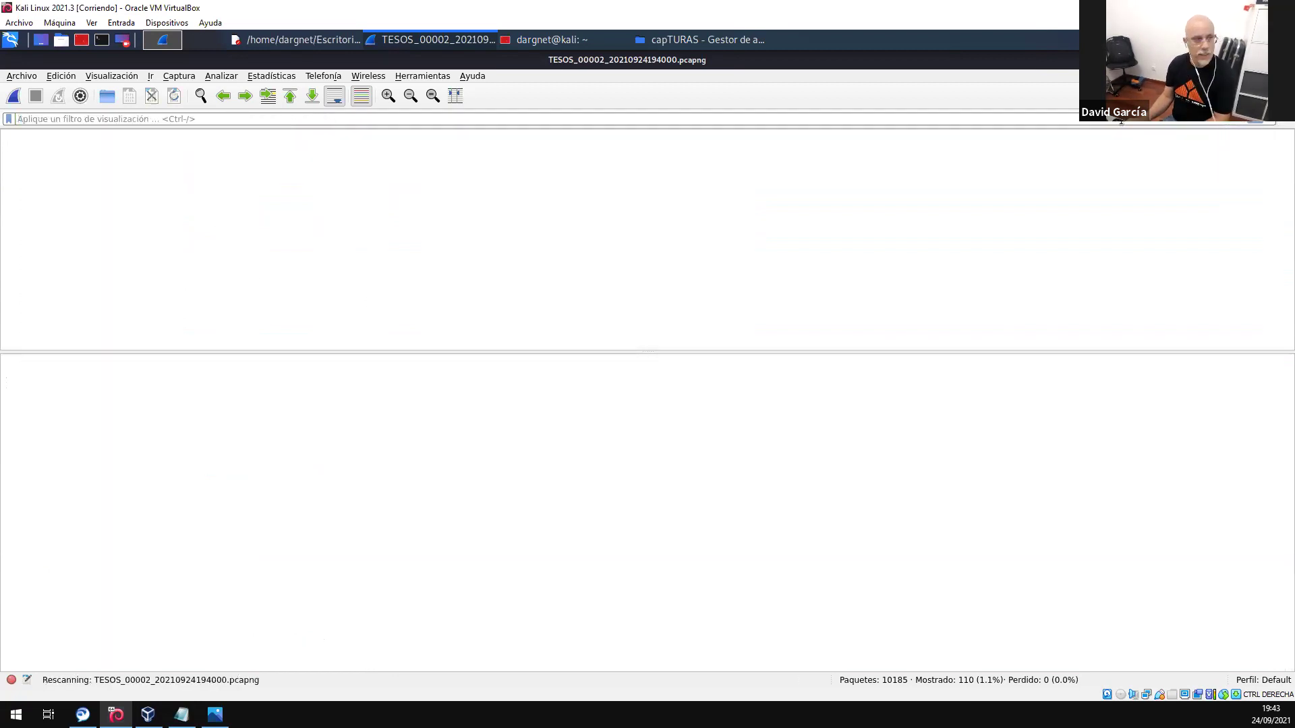
{"action": "scroll", "coordinate": [409, 196], "scroll_direction": "up", "scroll_amount": 20}
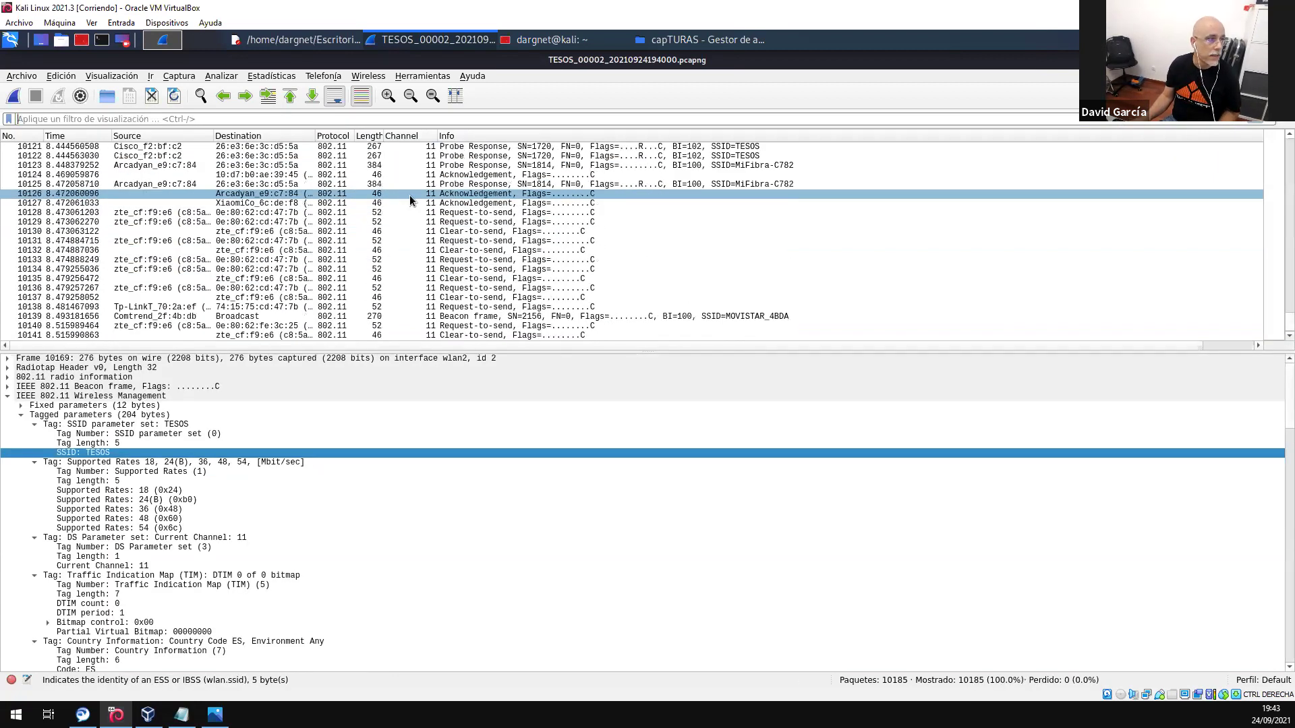
{"action": "left_click", "coordinate": [430, 167]}
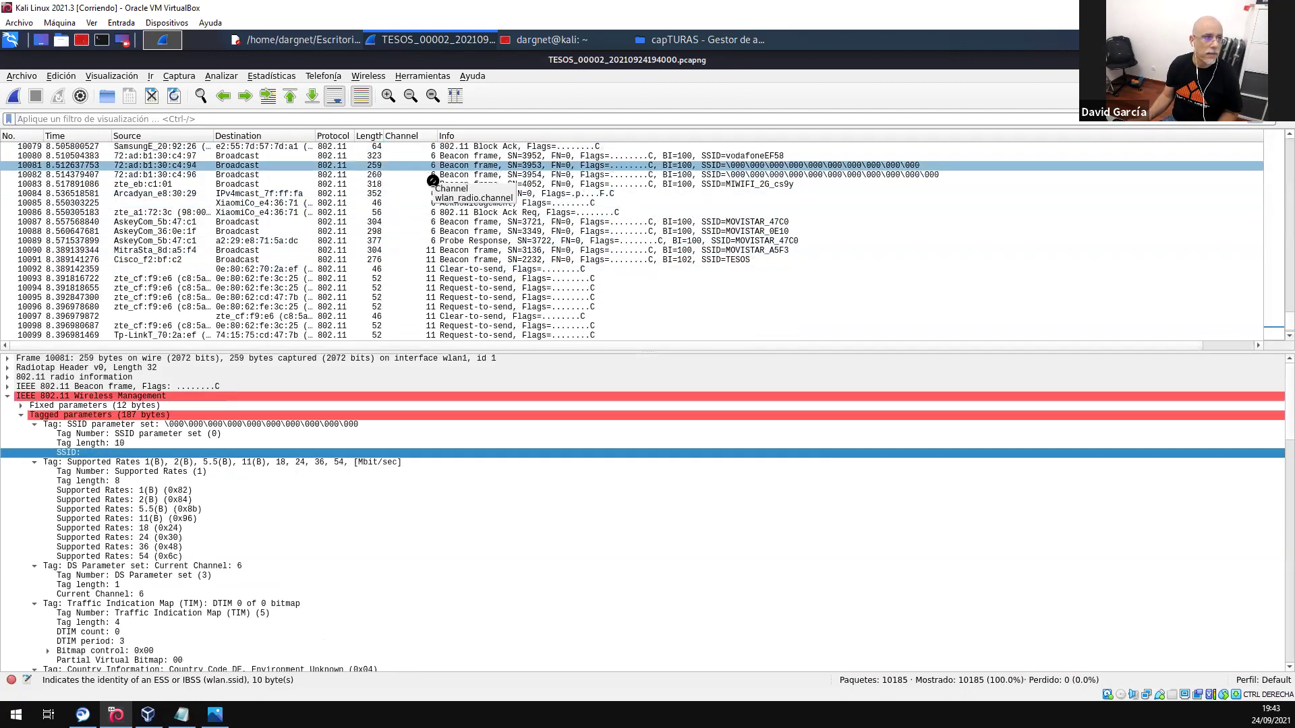
{"action": "left_click", "coordinate": [400, 118]}
{"action": "key", "text": "ctrl+v"}
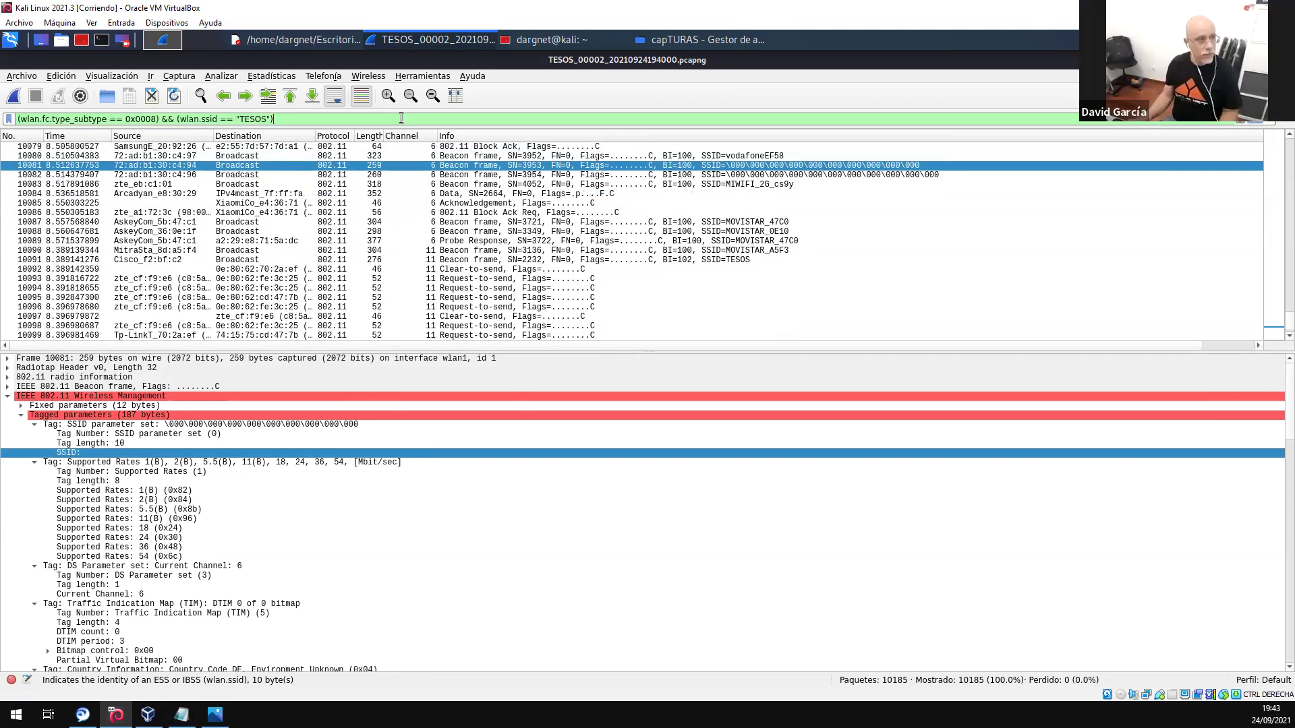
{"action": "key", "text": "Return"}
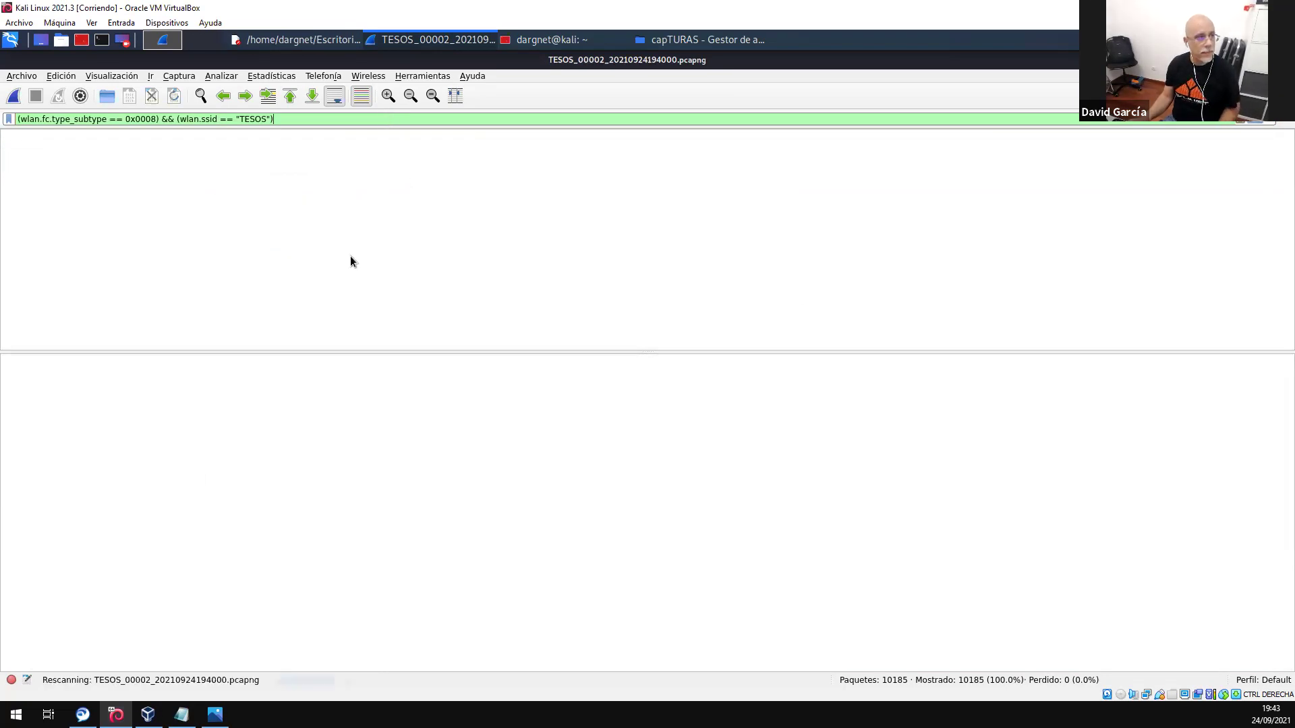
{"action": "left_click", "coordinate": [271, 76]}
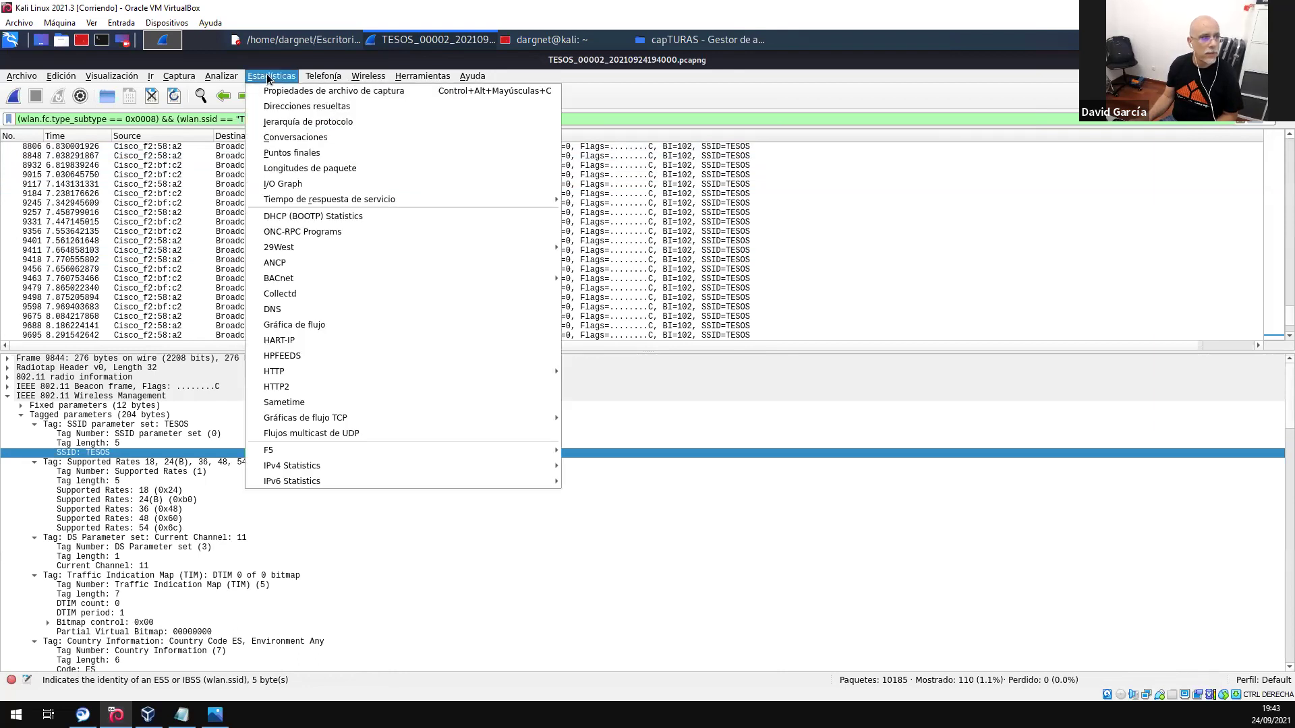
{"action": "left_click", "coordinate": [284, 154]}
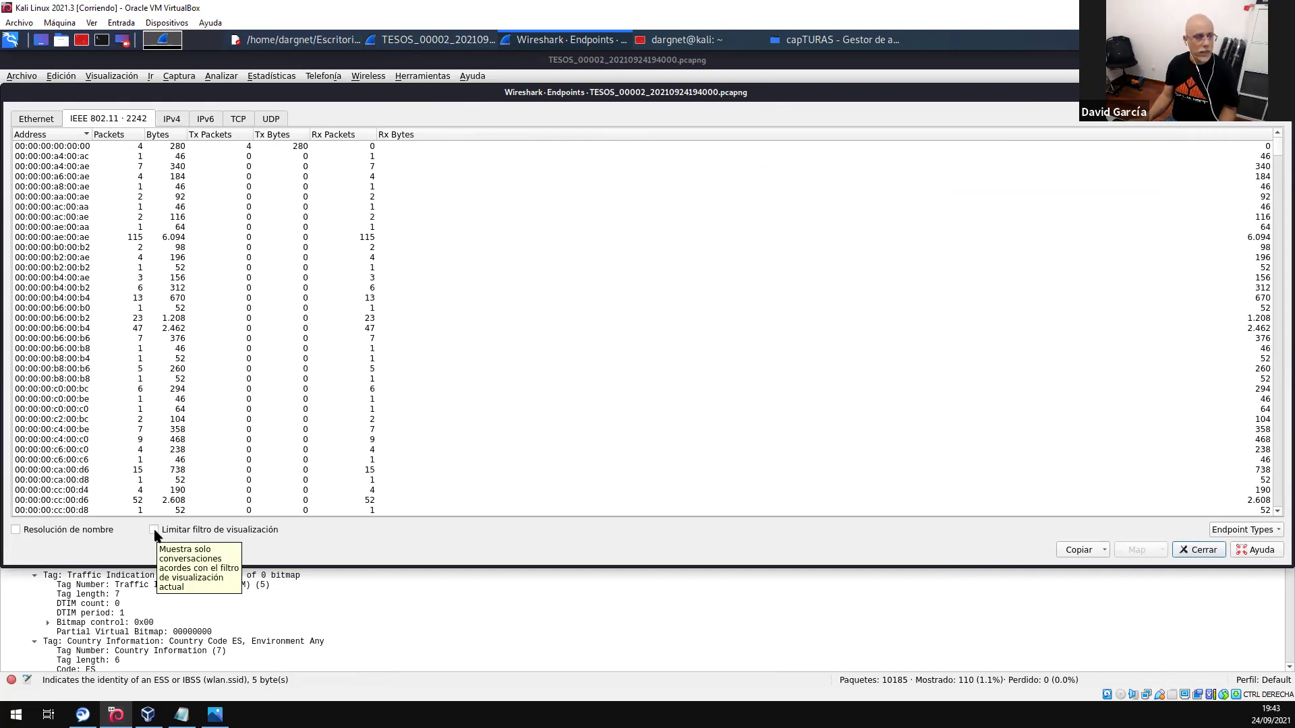
{"action": "left_click", "coordinate": [154, 530]}
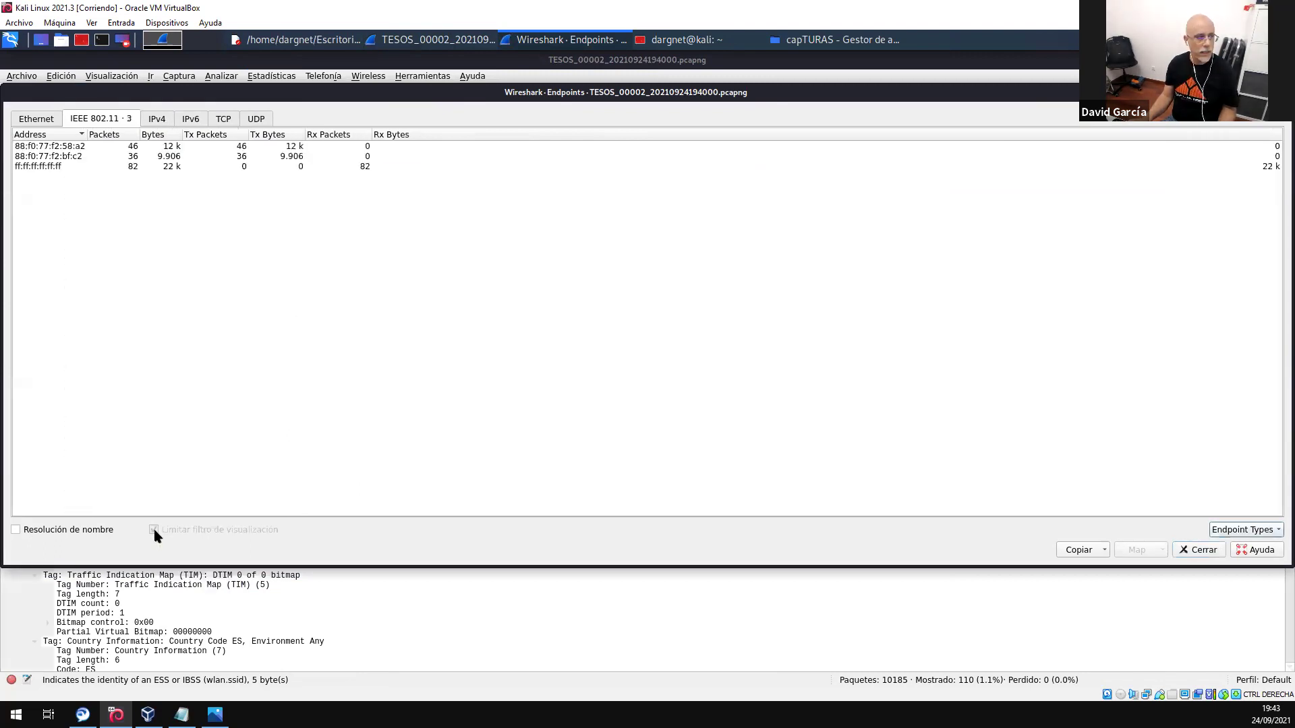
{"action": "left_click", "coordinate": [46, 157]}
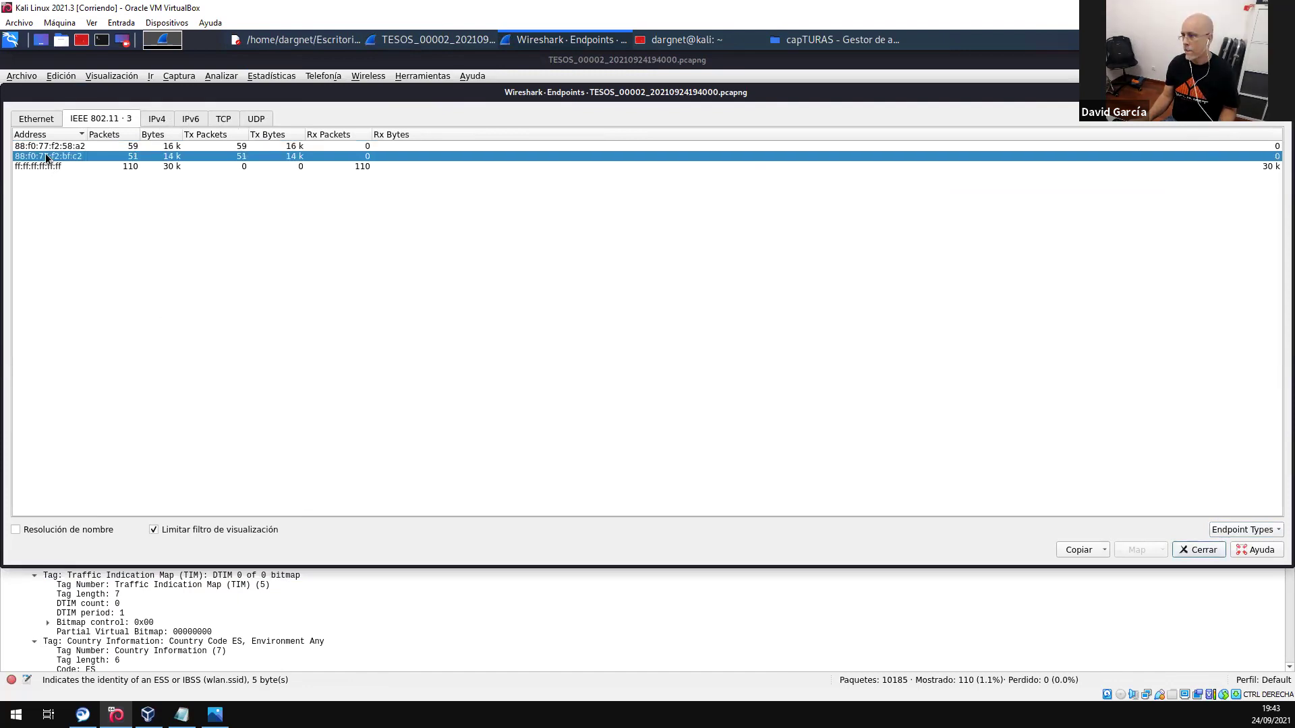
{"action": "left_click", "coordinate": [44, 147]}
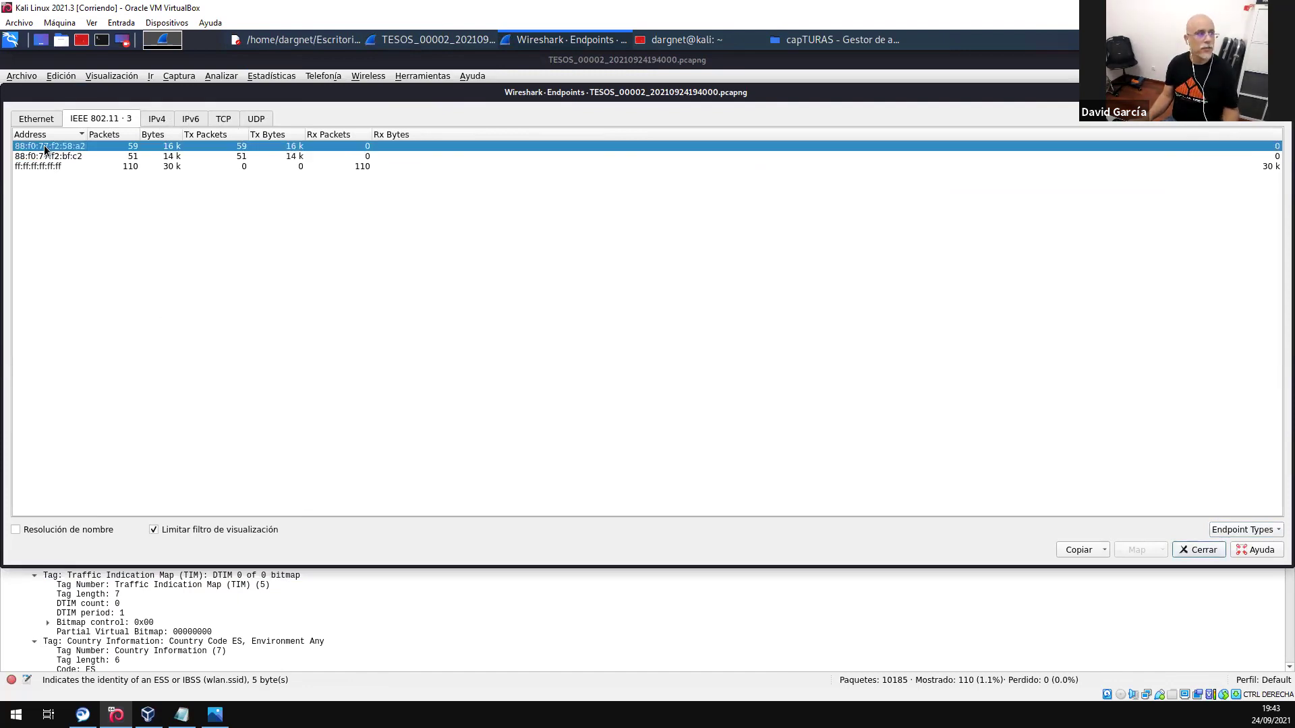
{"action": "left_click_drag", "start_coordinate": [164, 95], "coordinate": [169, 195]}
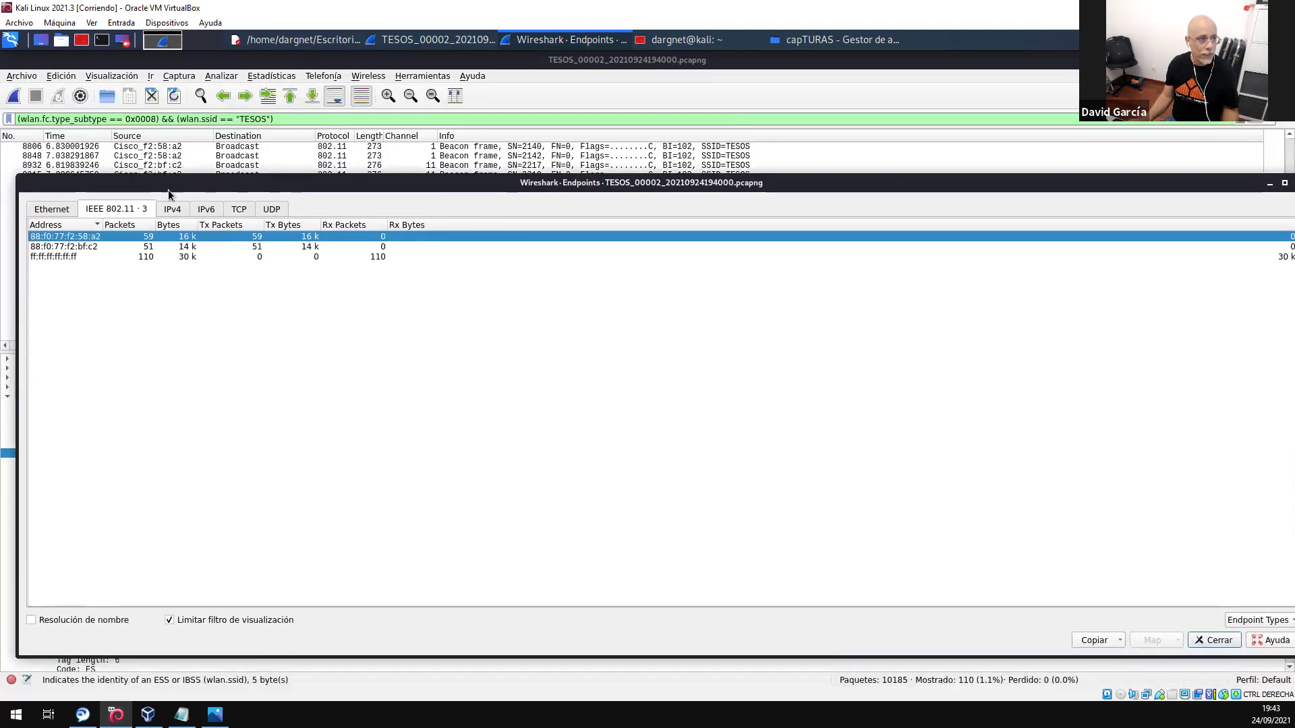
{"action": "right_click", "coordinate": [85, 237]}
{"action": "mouse_move", "coordinate": [132, 260]}
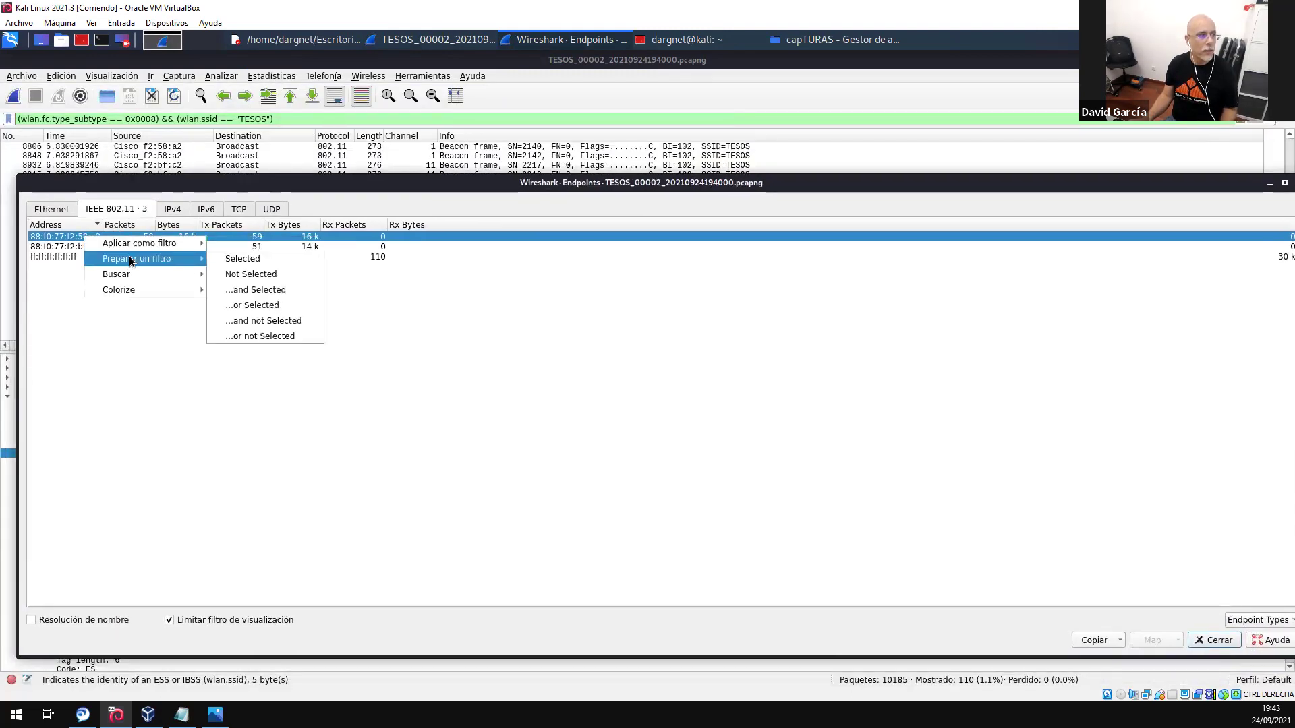
{"action": "left_click", "coordinate": [223, 258]}
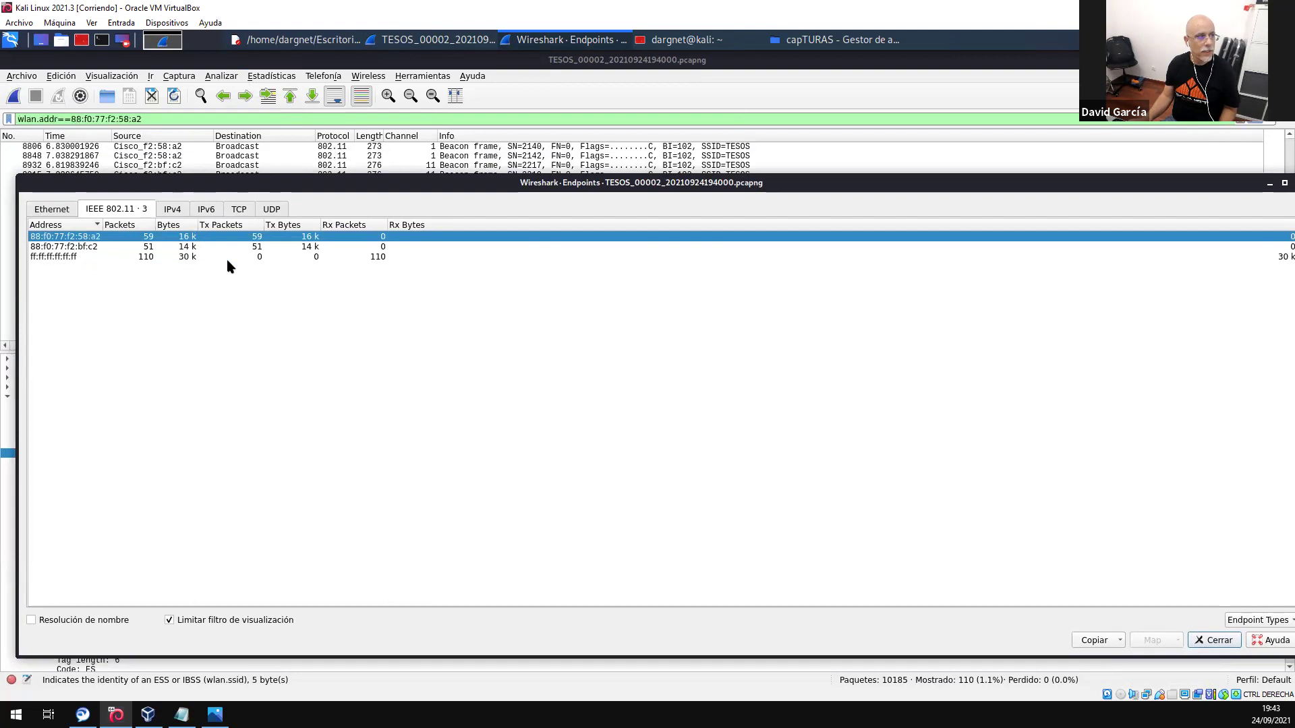
{"action": "right_click", "coordinate": [54, 246]}
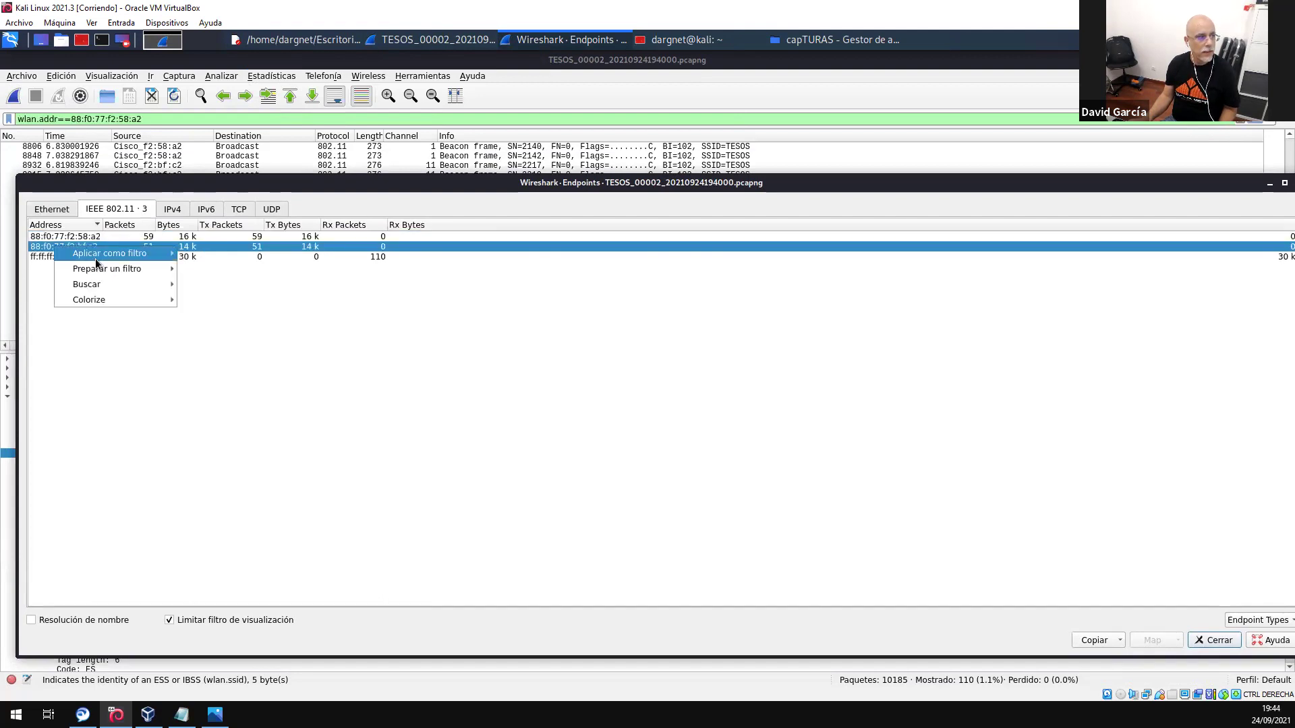
{"action": "mouse_move", "coordinate": [101, 269]}
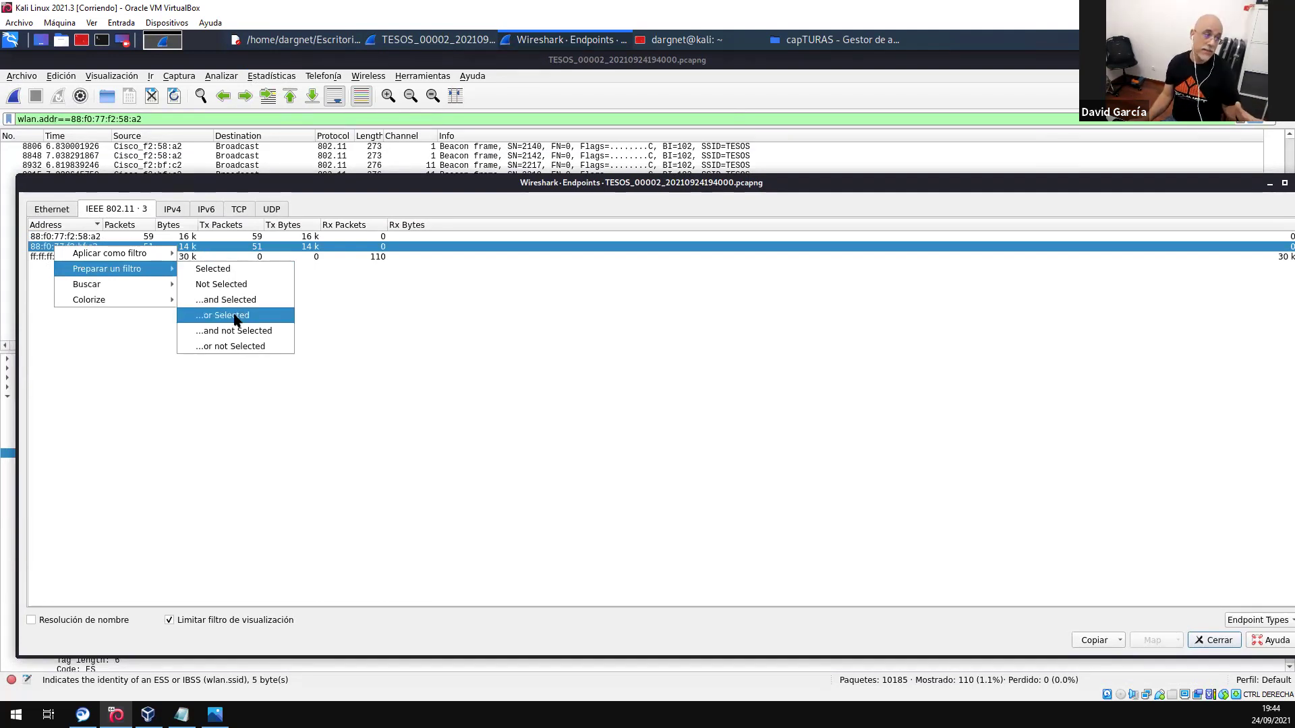
{"action": "left_click", "coordinate": [234, 316]}
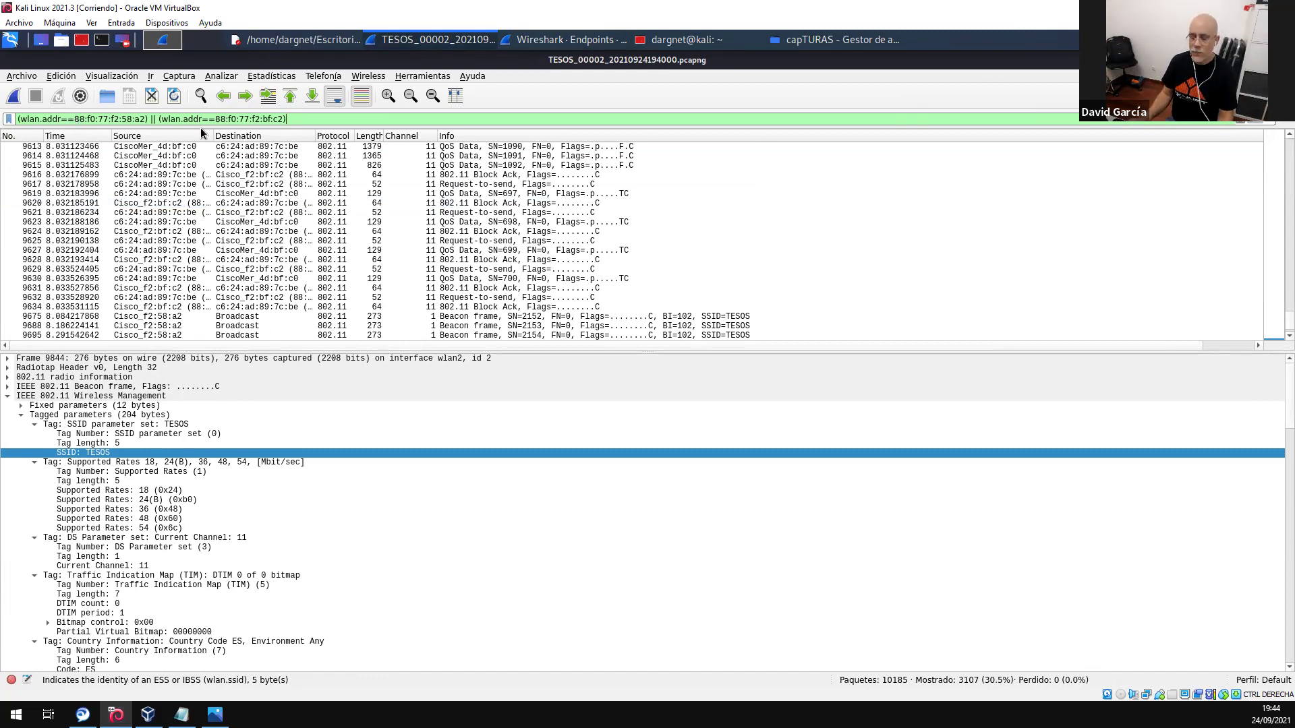
- Export the displayed packets as FILTRADO in the capTURAS folder
{"action": "left_click", "coordinate": [24, 76]}
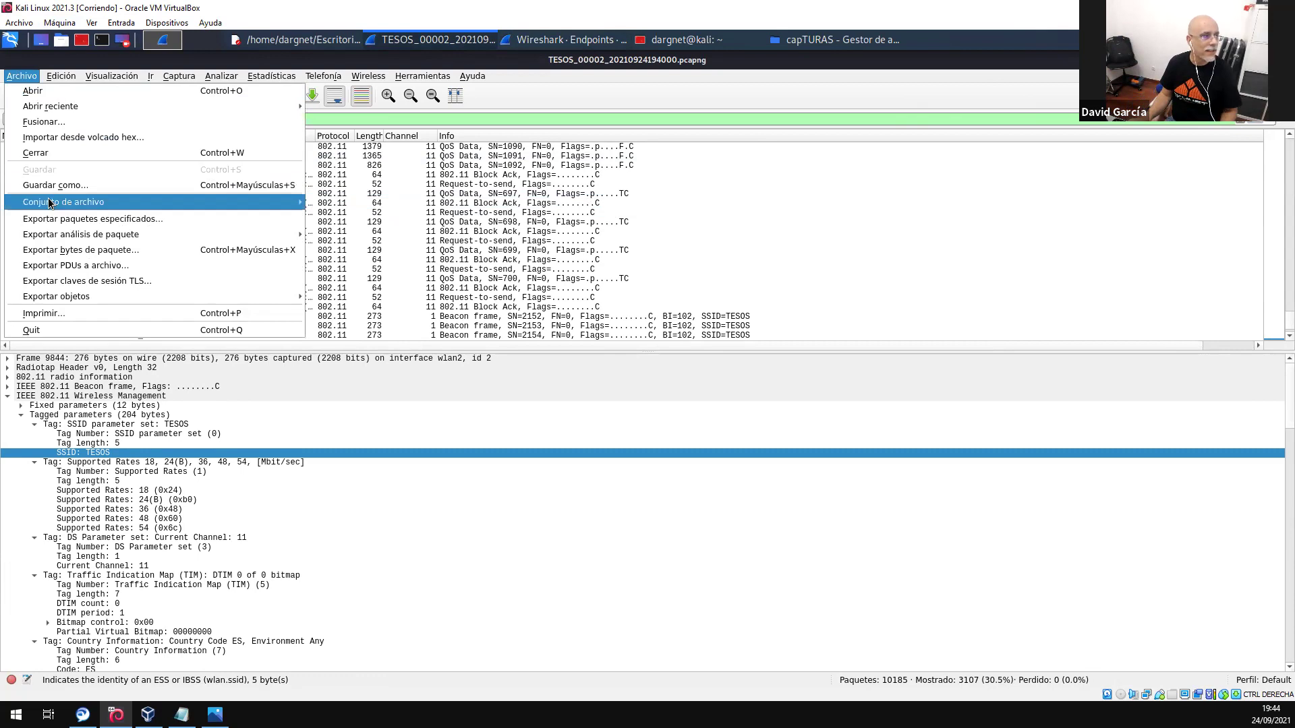
{"action": "left_click", "coordinate": [124, 221]}
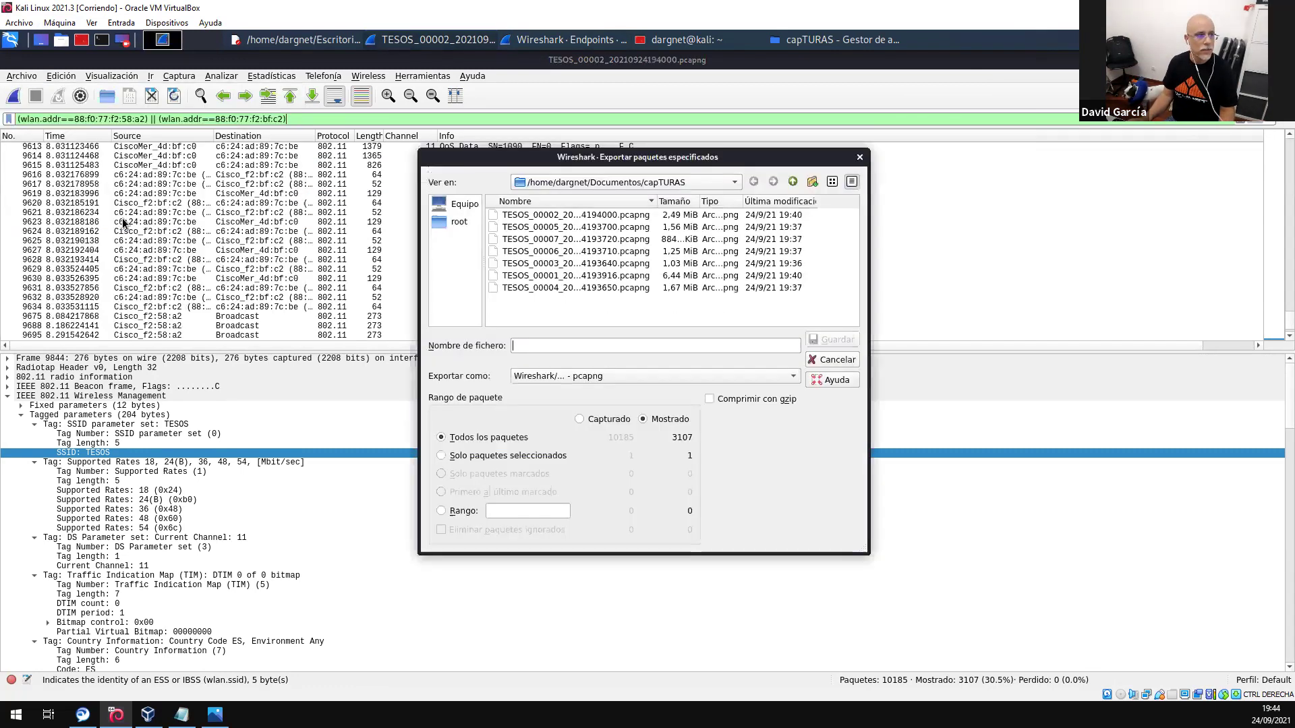
{"action": "type", "text": "FILTRADO"}
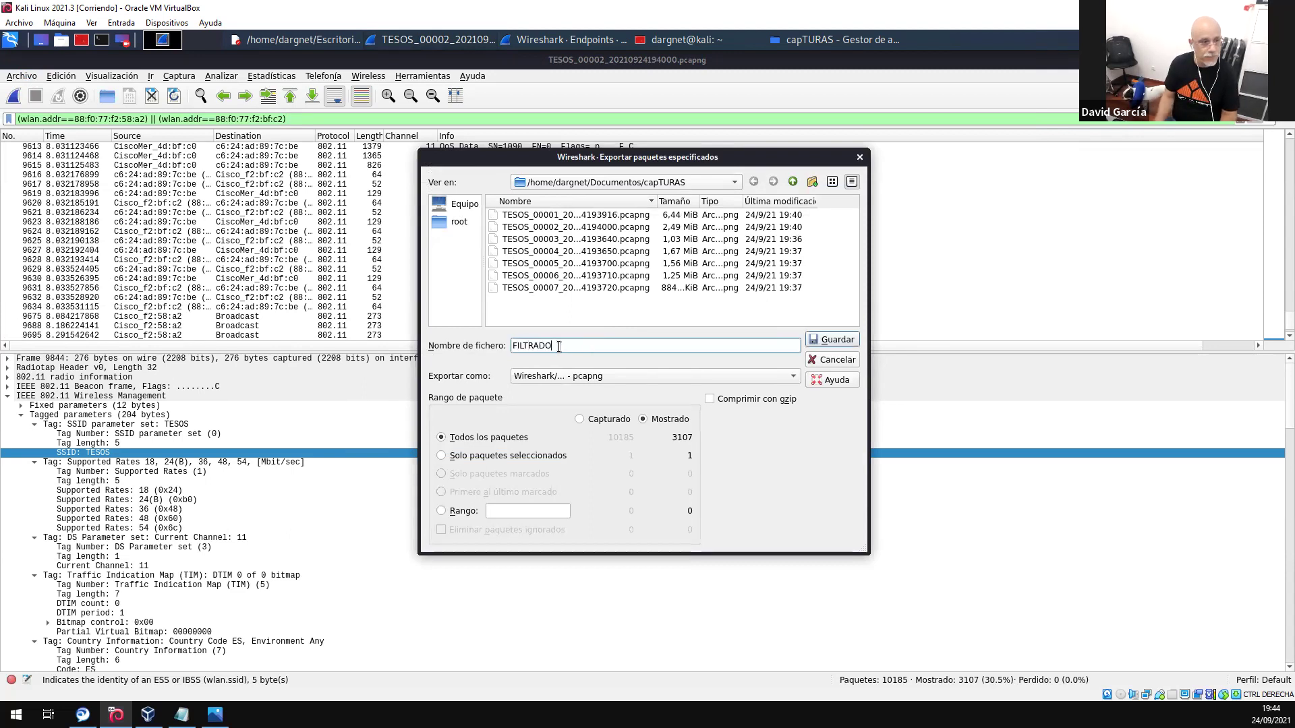
{"action": "left_click", "coordinate": [830, 340]}
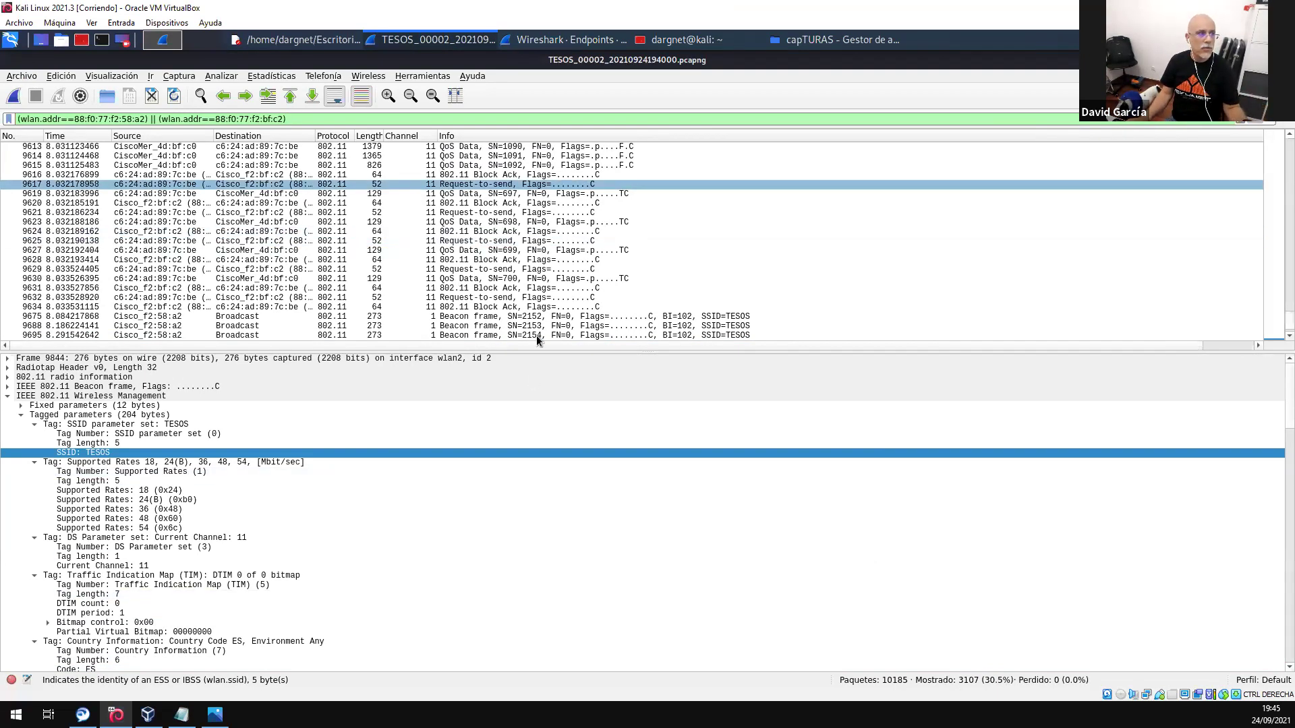
- Open the capture file FILTRADO.pcapng, holding 3107 packets, from the capture folder
{"action": "left_click", "coordinate": [22, 76]}
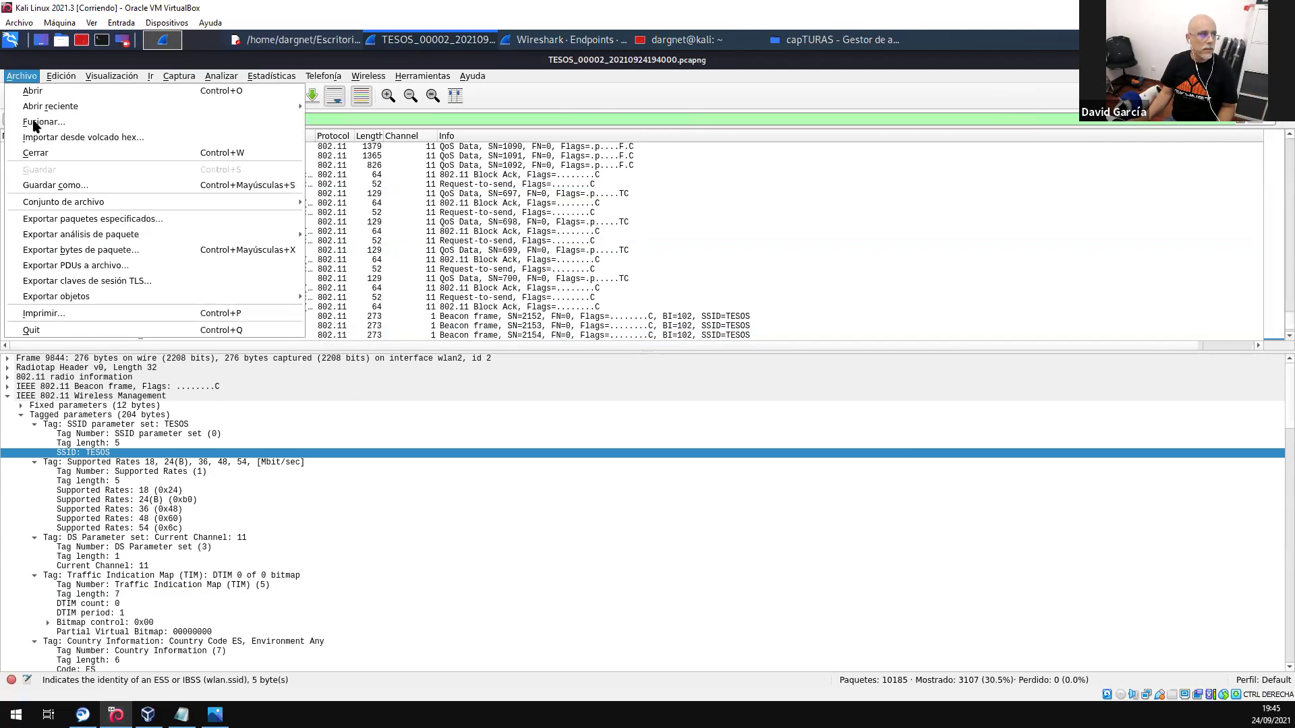
{"action": "left_click", "coordinate": [38, 96]}
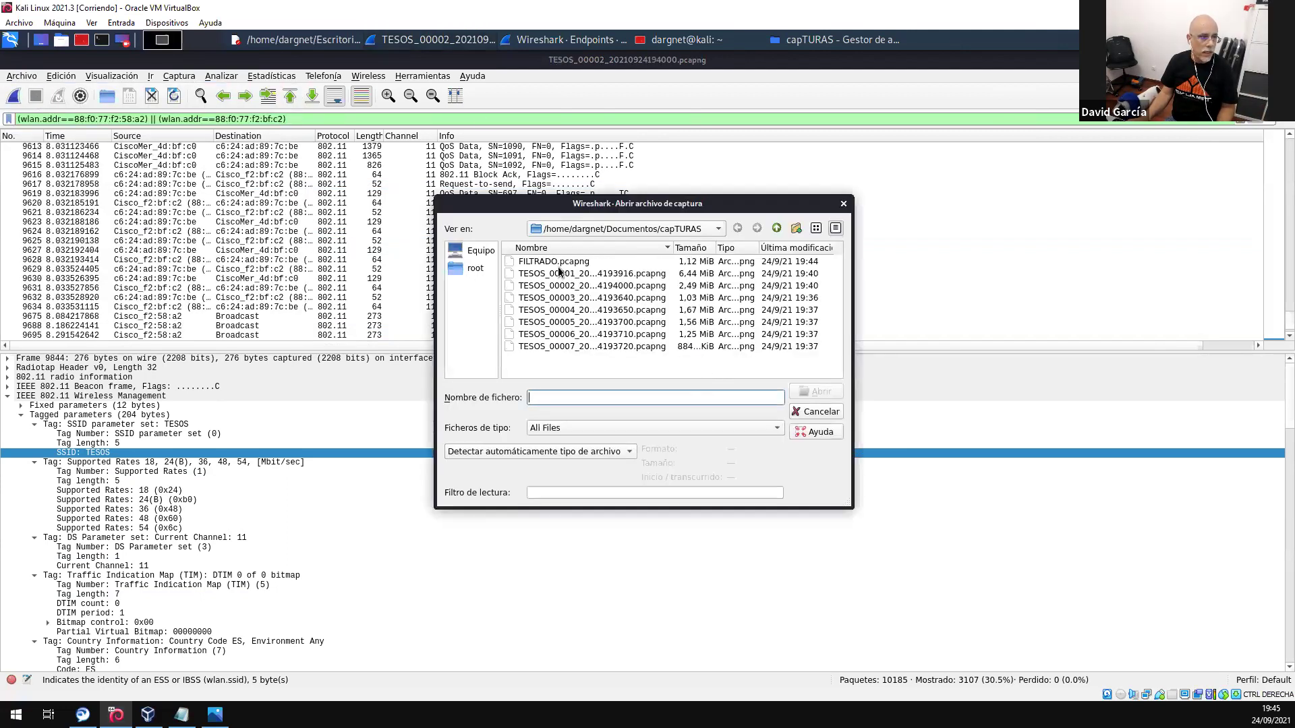
{"action": "left_click", "coordinate": [560, 262]}
{"action": "left_click", "coordinate": [889, 391]}
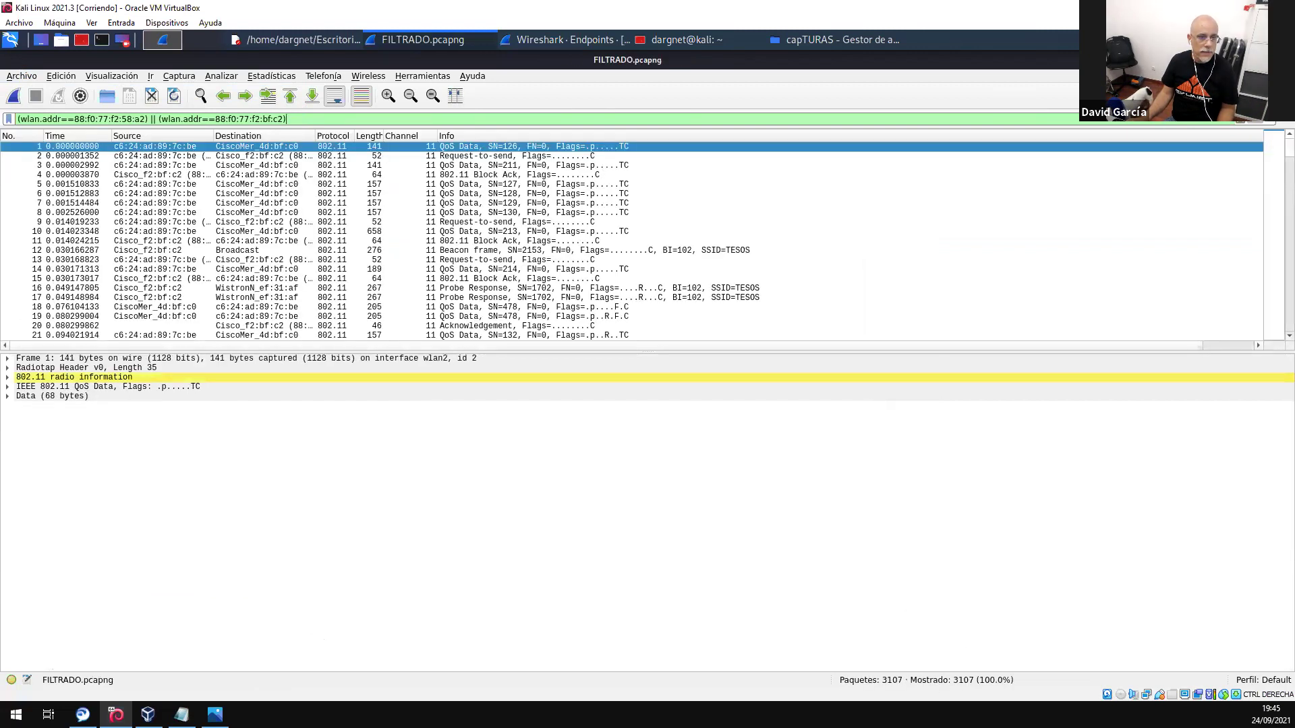
- Drag the pane splitter down so the packet list gets more room
{"action": "scroll", "coordinate": [674, 310], "scroll_direction": "down", "scroll_amount": 2}
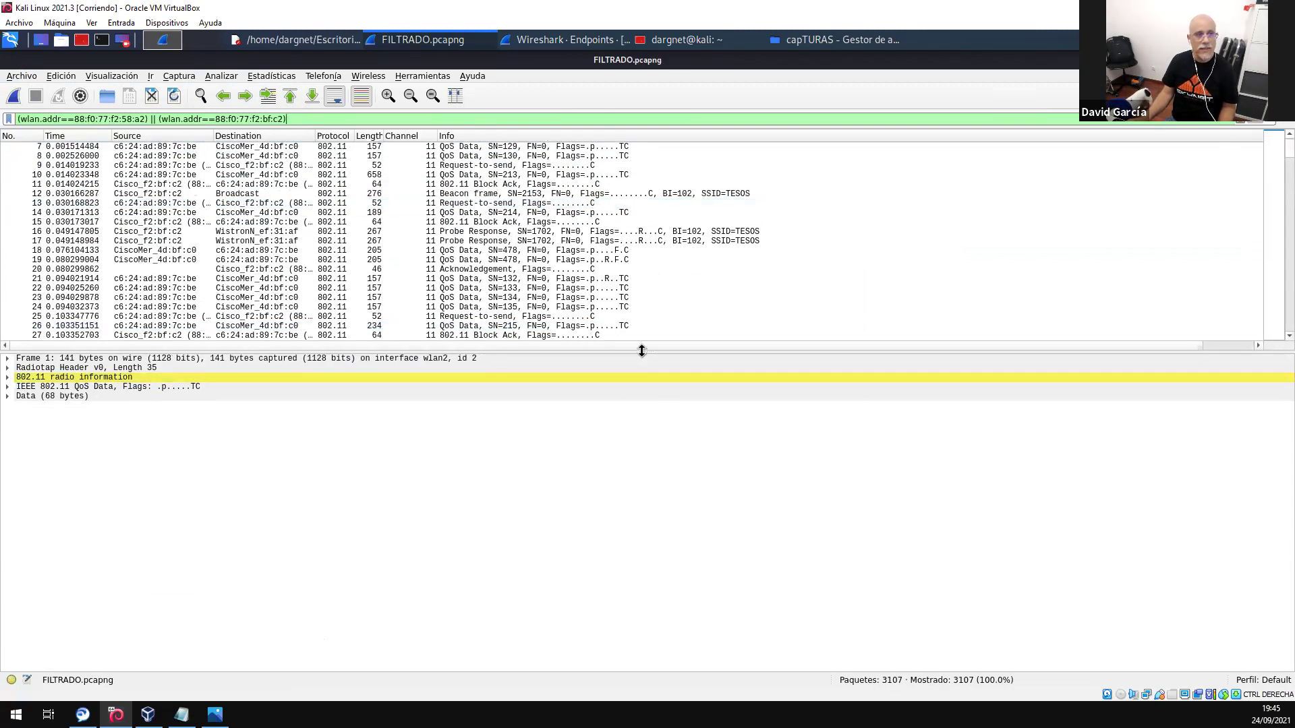
{"action": "left_click_drag", "start_coordinate": [645, 360], "coordinate": [662, 485]}
{"action": "scroll", "coordinate": [581, 257], "scroll_direction": "up", "scroll_amount": 2}
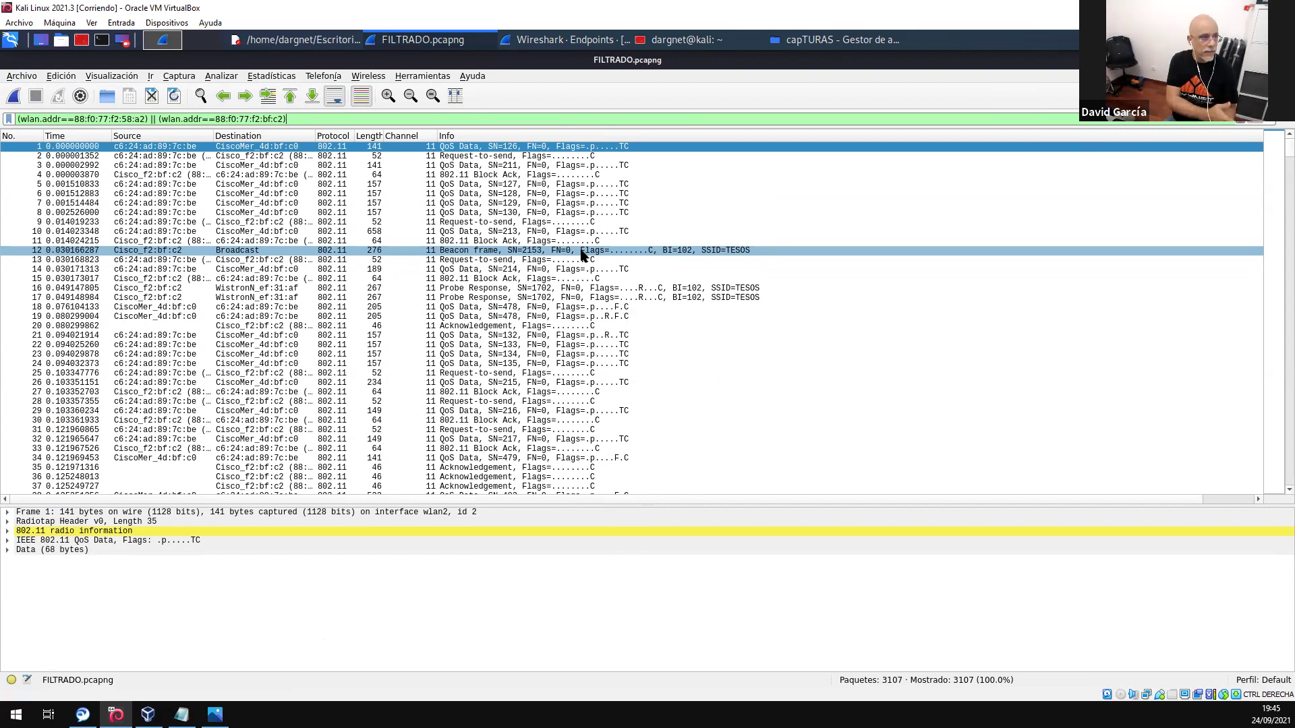
- Apply packet 8's Type/Subtype field as a filter (wlan.fc.type_subtype == 0x0028), leaving 1488 packets
{"action": "left_click", "coordinate": [475, 211]}
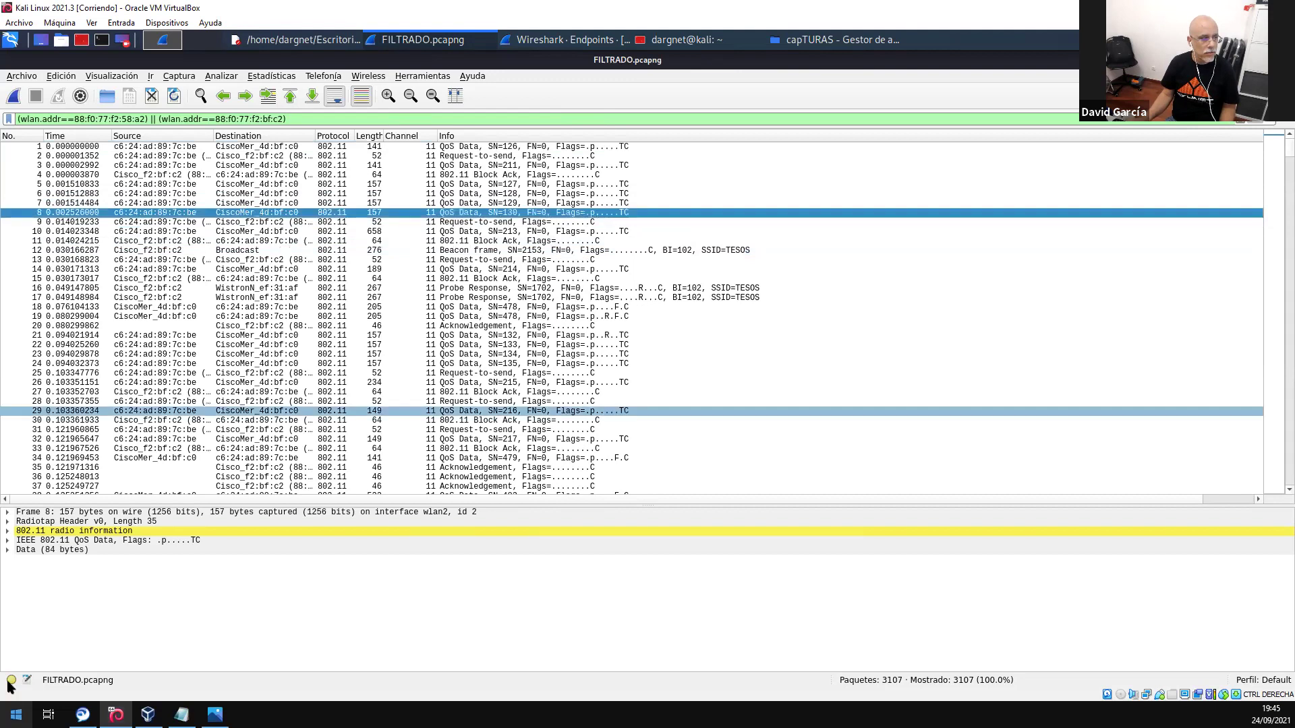
{"action": "left_click", "coordinate": [9, 541]}
{"action": "left_click", "coordinate": [98, 550]}
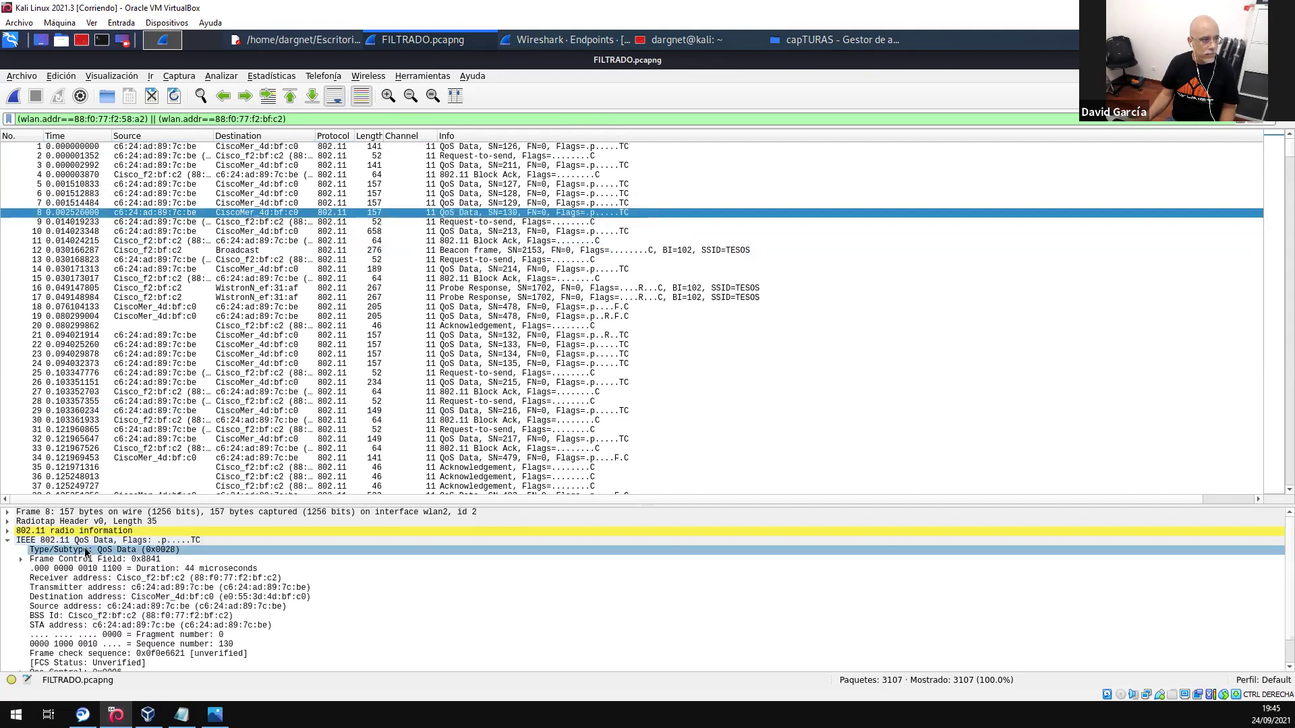
{"action": "right_click", "coordinate": [84, 549]}
{"action": "mouse_move", "coordinate": [176, 334]}
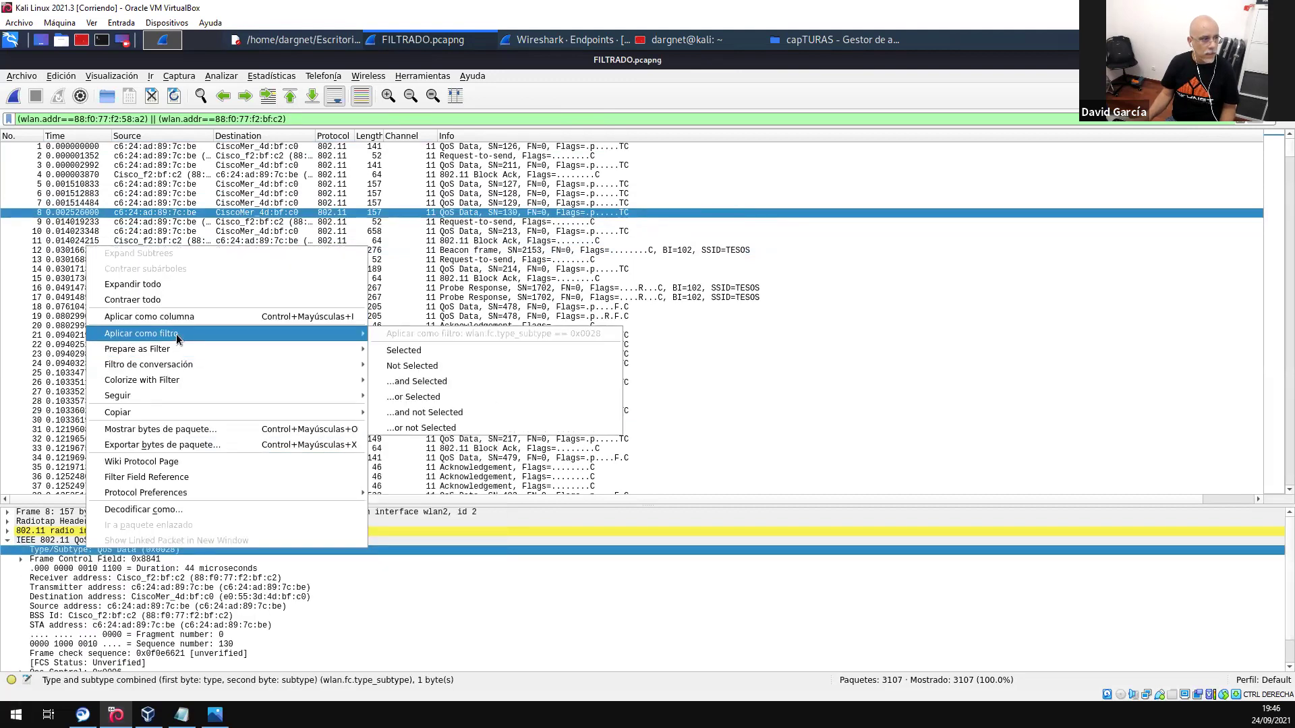
{"action": "left_click", "coordinate": [415, 354]}
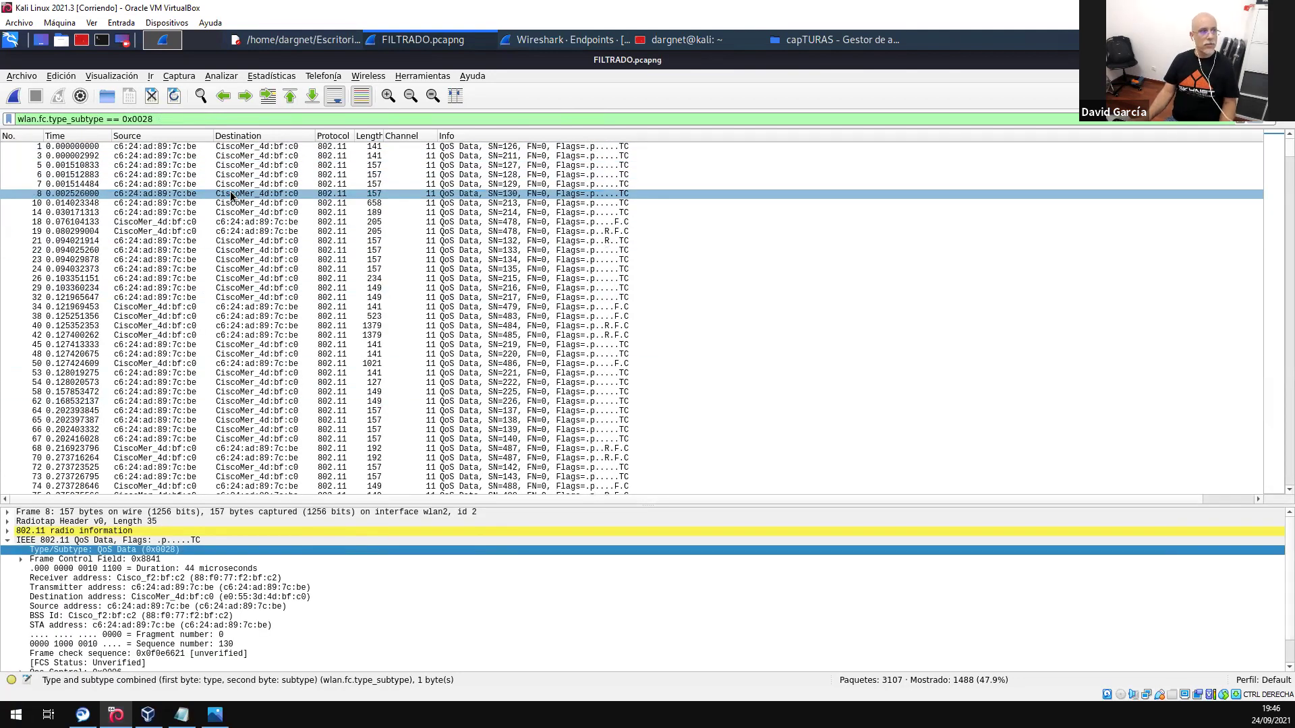
{"action": "scroll", "coordinate": [234, 405], "scroll_direction": "down", "scroll_amount": 9}
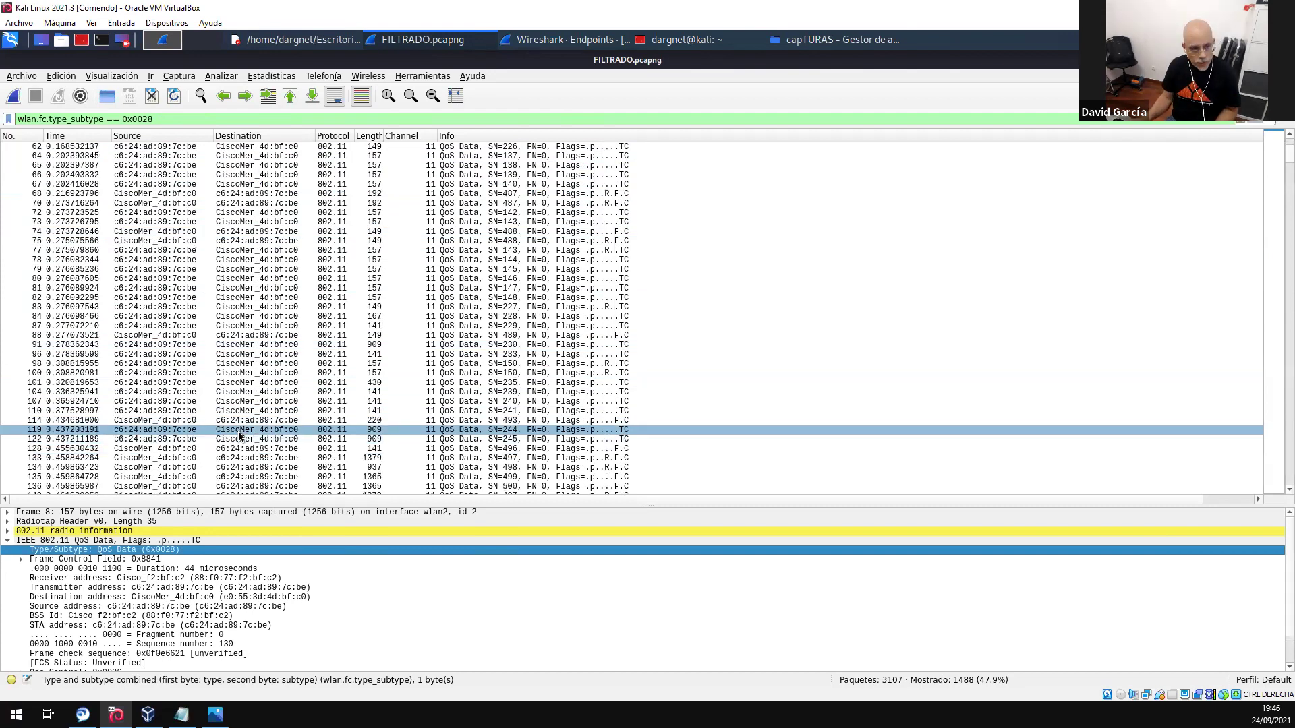
{"action": "scroll", "coordinate": [240, 436], "scroll_direction": "up", "scroll_amount": 6}
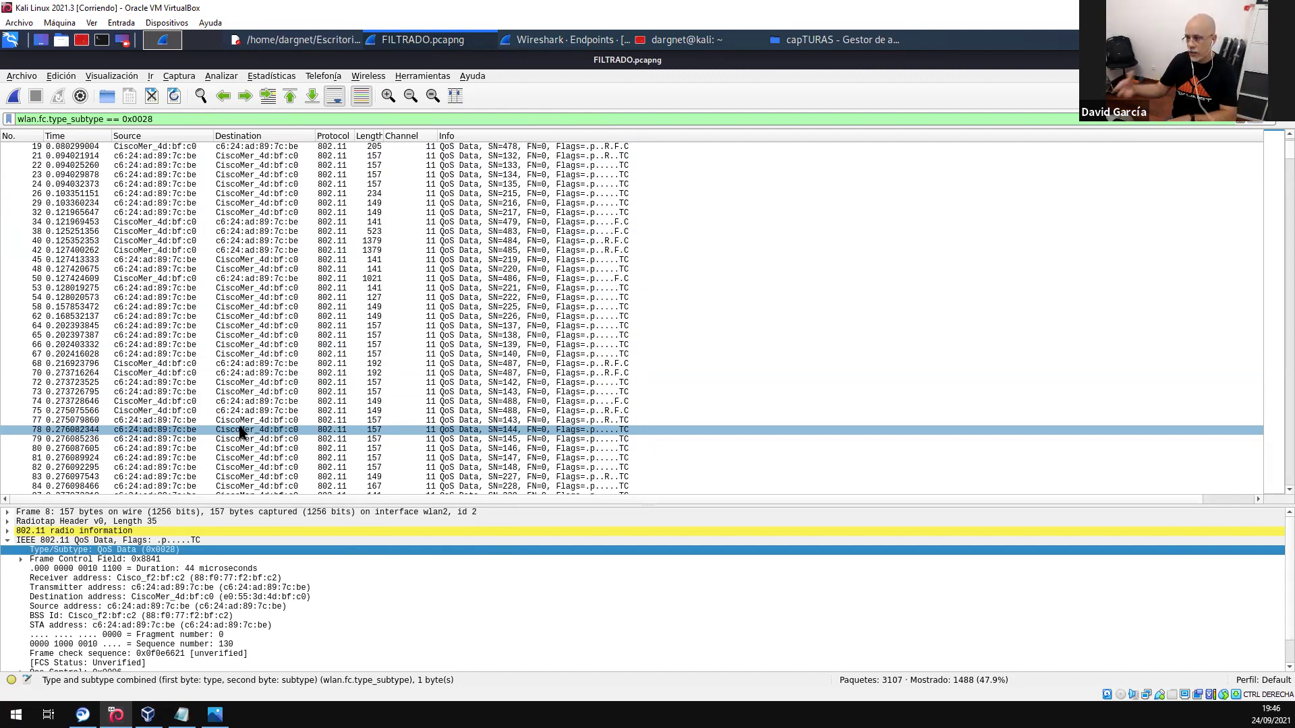
{"action": "left_click", "coordinate": [210, 290]}
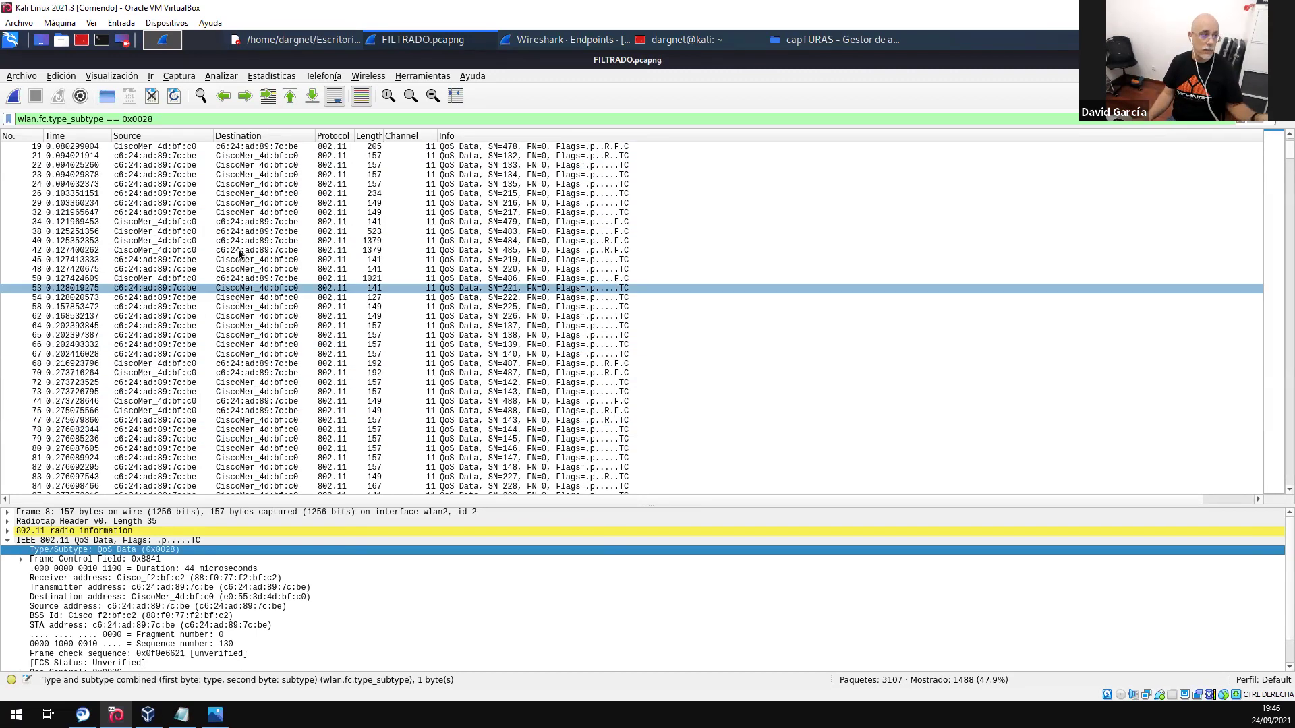
- Open Edición > Preferencias and show the Protocols > IEEE 802.11 settings
{"action": "left_click", "coordinate": [71, 77]}
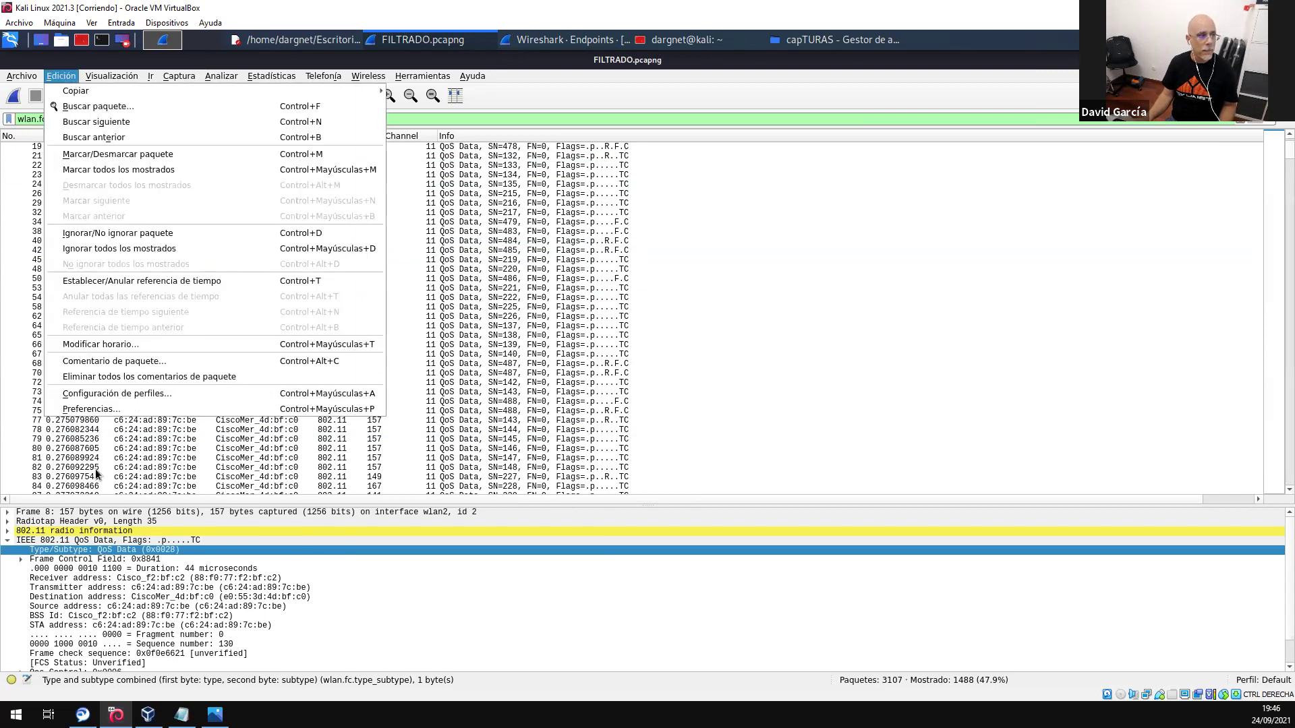
{"action": "left_click", "coordinate": [113, 407]}
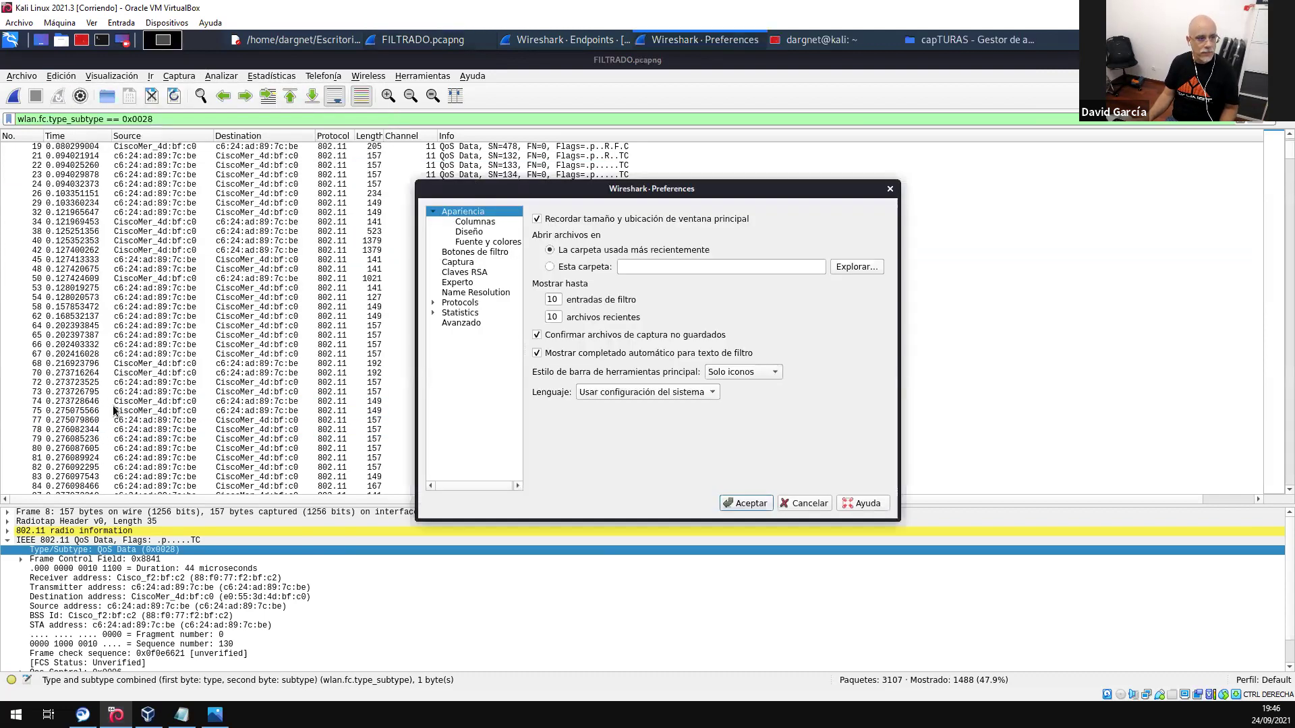
{"action": "left_click", "coordinate": [433, 304]}
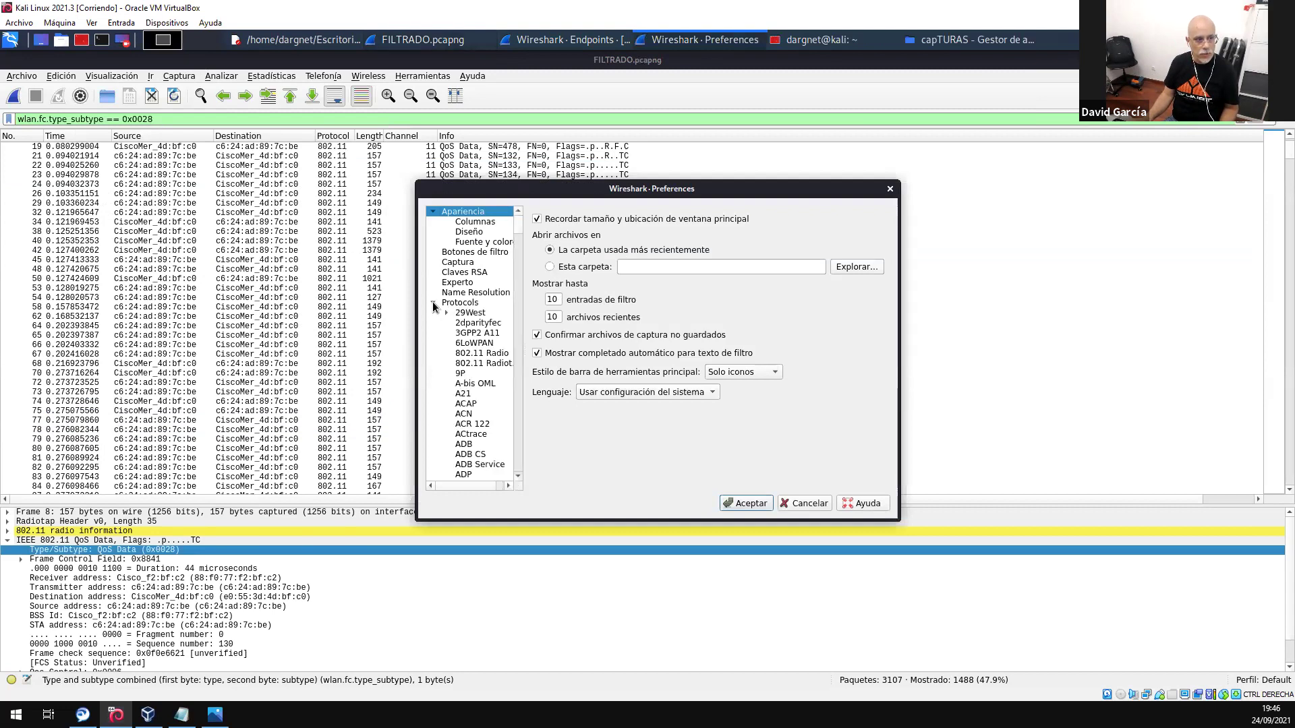
{"action": "left_click_drag", "start_coordinate": [518, 231], "coordinate": [508, 330]}
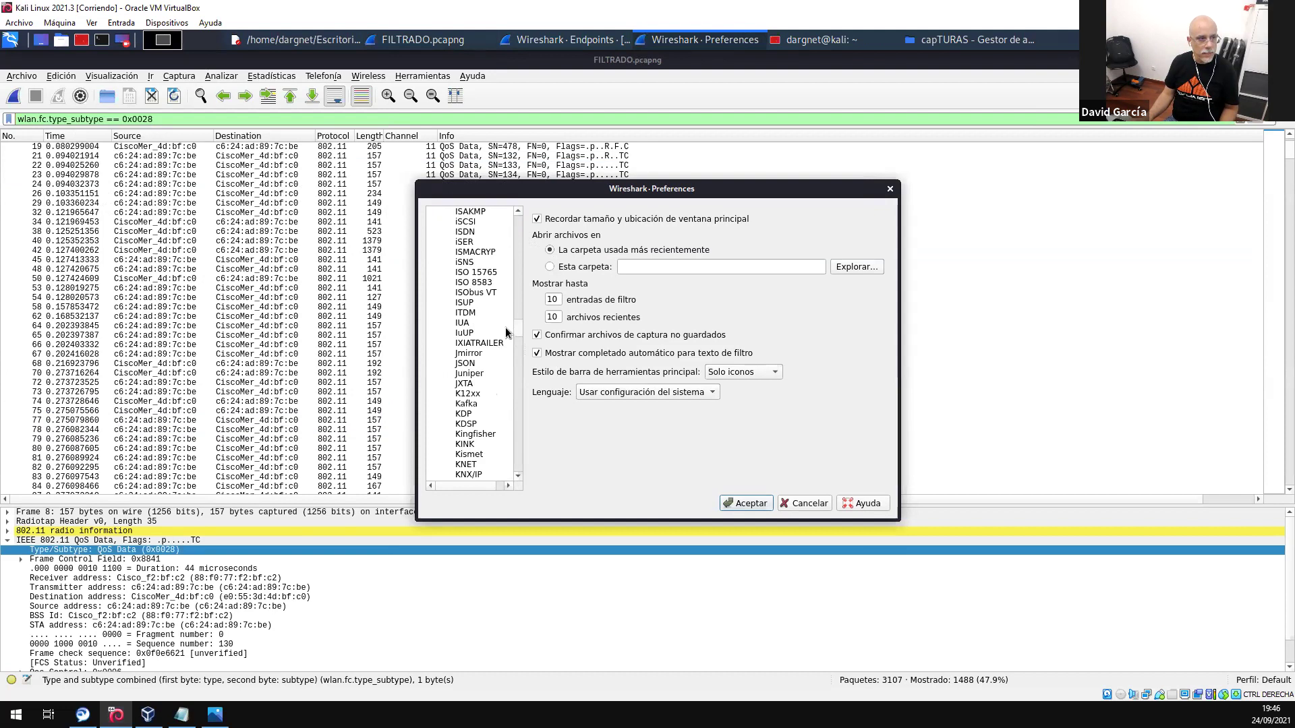
{"action": "scroll", "coordinate": [496, 309], "scroll_direction": "up", "scroll_amount": 7}
{"action": "scroll", "coordinate": [497, 309], "scroll_direction": "up", "scroll_amount": 3}
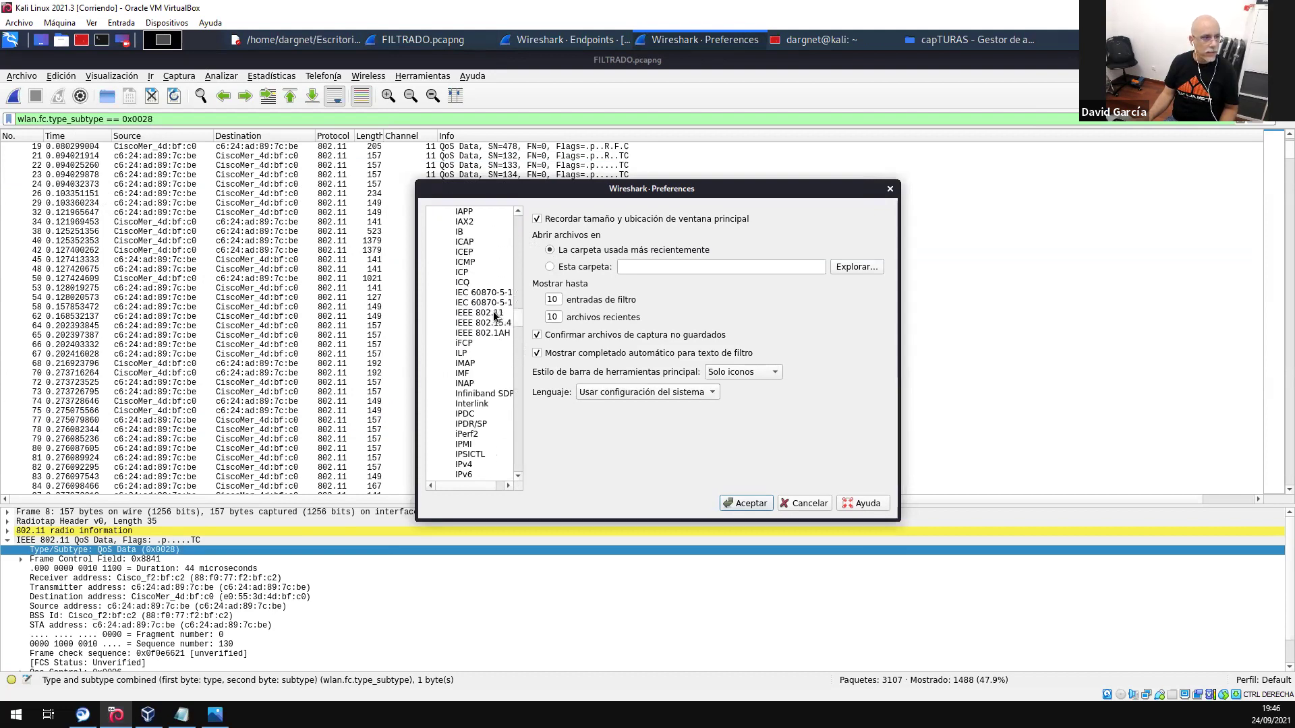
{"action": "left_click", "coordinate": [487, 314]}
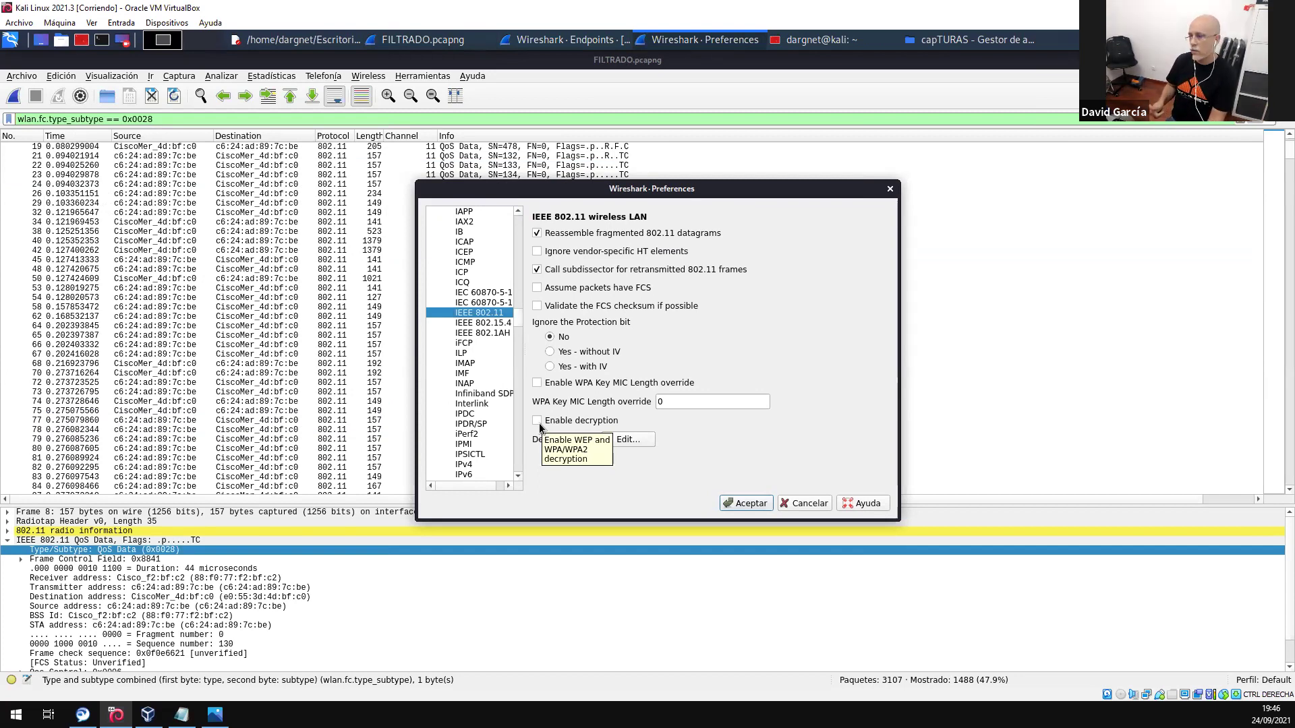
- Enable WEP/WPA decryption and add a new decryption key of type wpa-pwd
{"action": "left_click", "coordinate": [539, 423]}
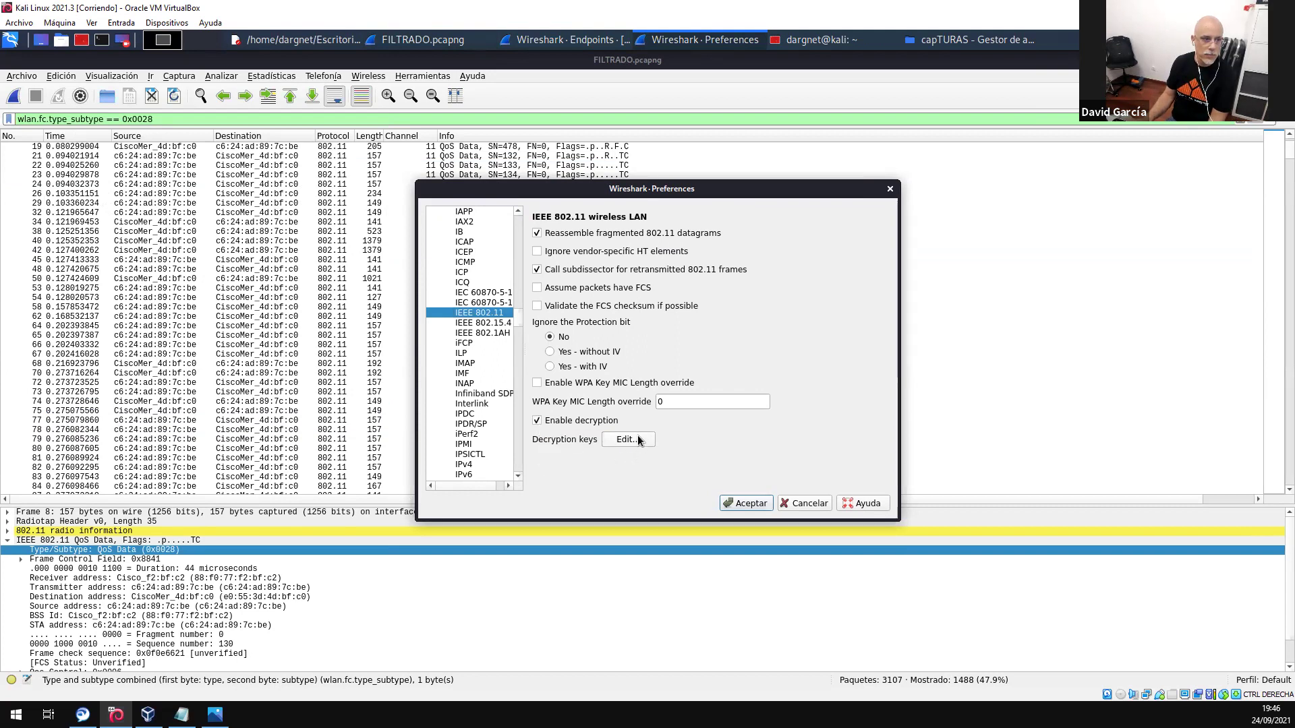
{"action": "left_click", "coordinate": [626, 439]}
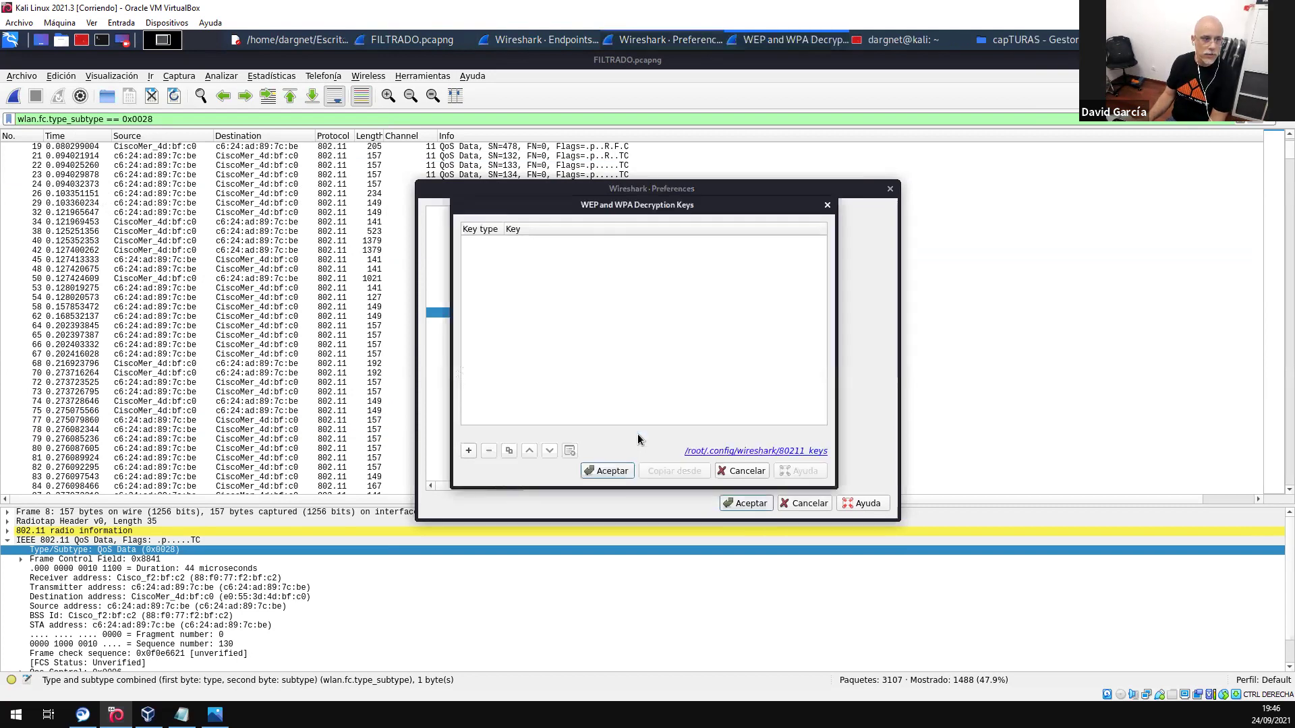
{"action": "left_click", "coordinate": [468, 450]}
{"action": "left_click", "coordinate": [489, 242]}
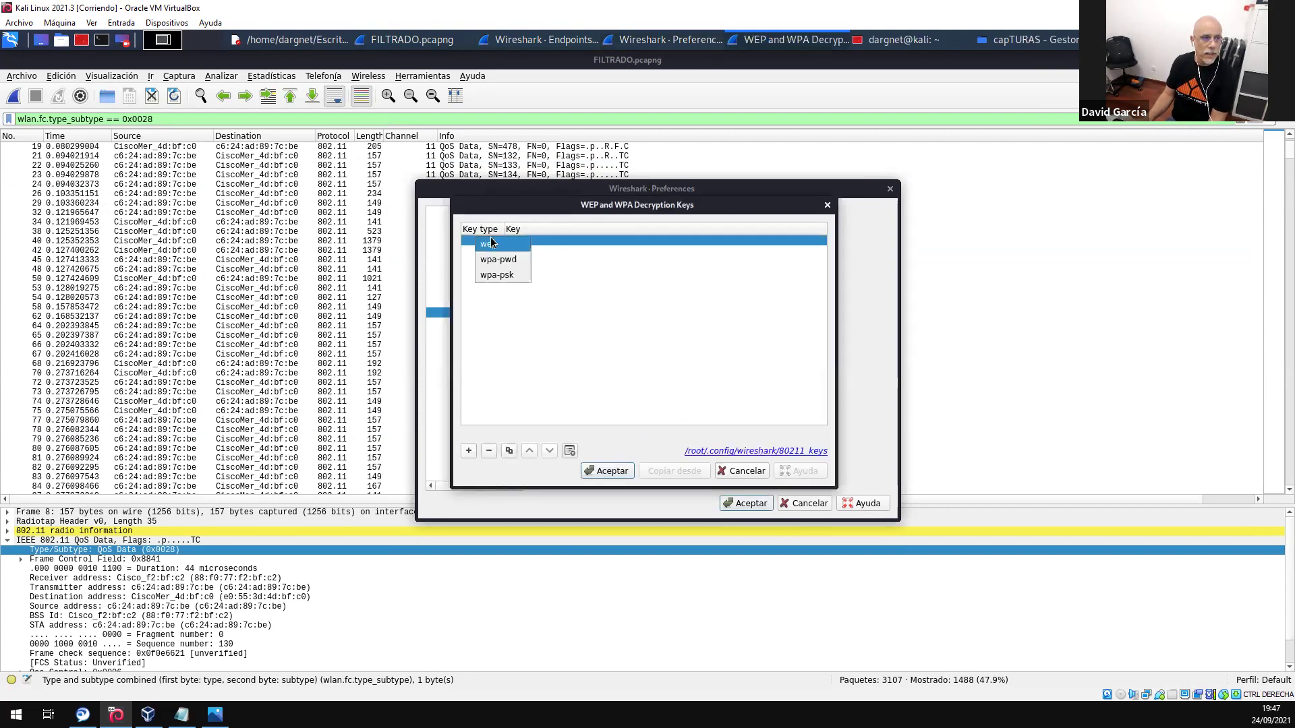
{"action": "left_click", "coordinate": [497, 258]}
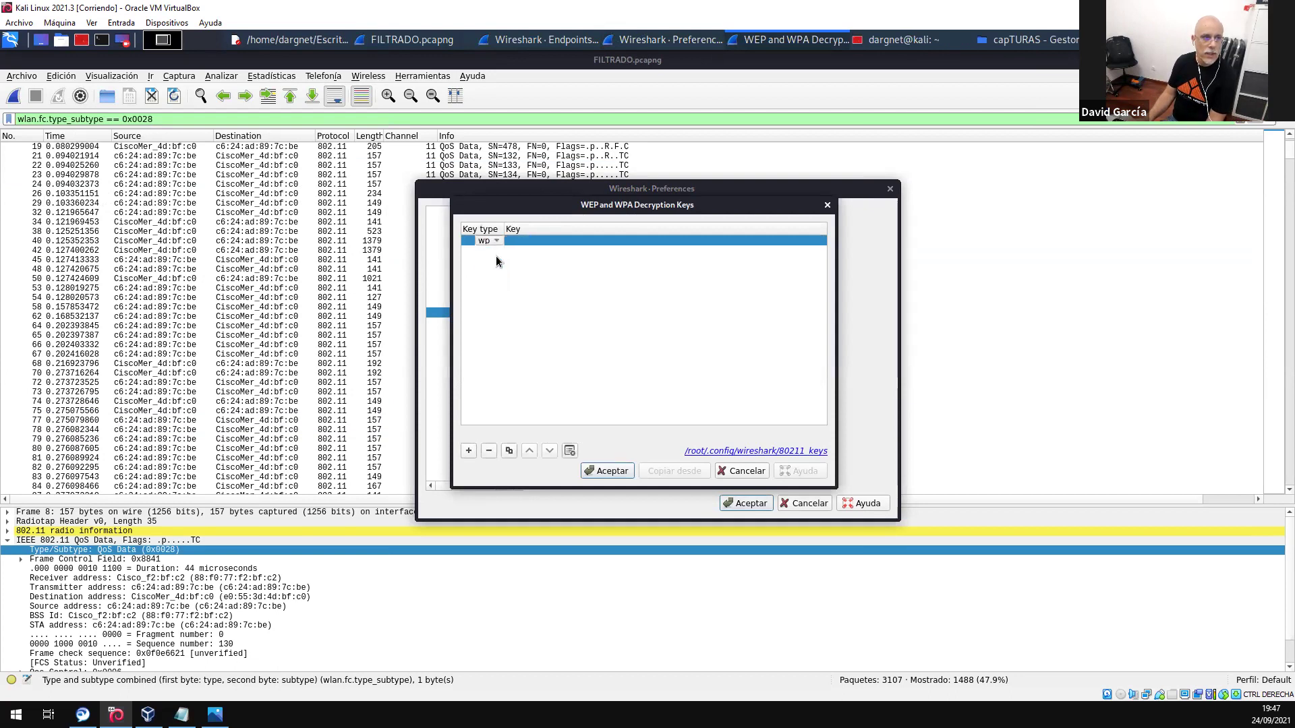
{"action": "left_click", "coordinate": [528, 243]}
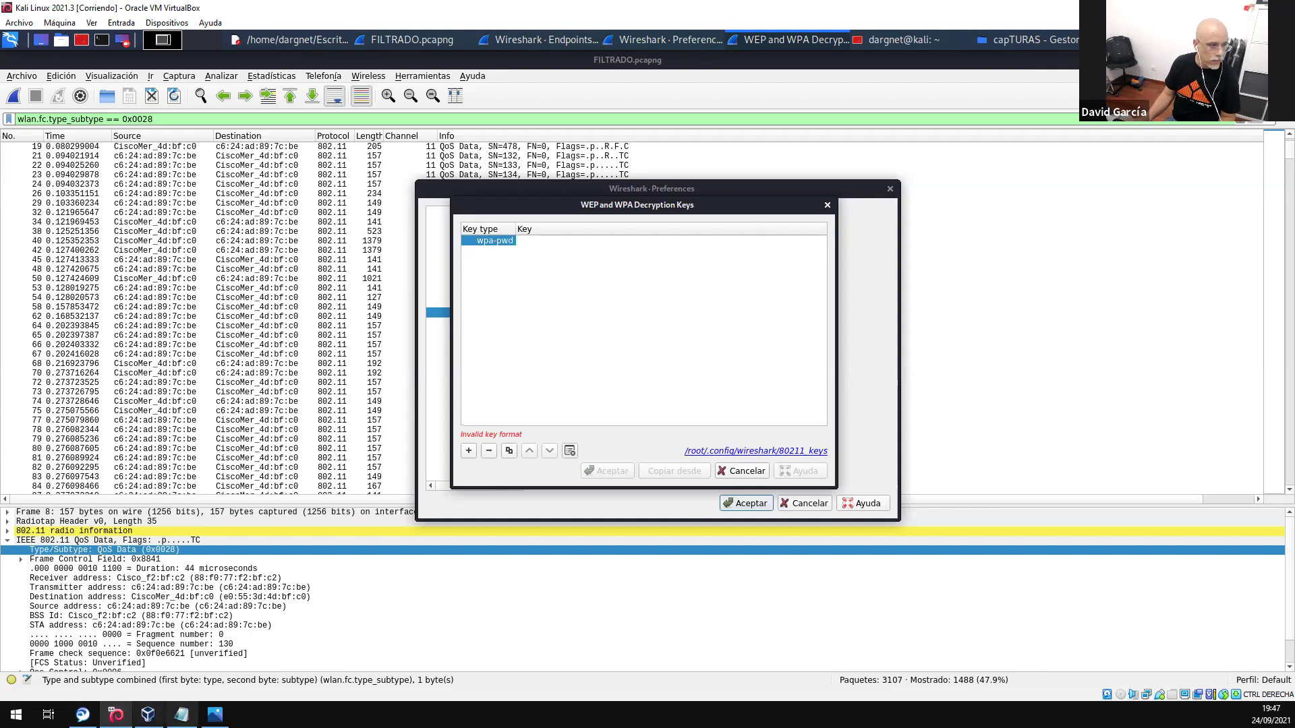
{"action": "left_click", "coordinate": [181, 714]}
{"action": "left_click", "coordinate": [489, 233]}
{"action": "left_click_drag", "start_coordinate": [536, 225], "coordinate": [458, 220]}
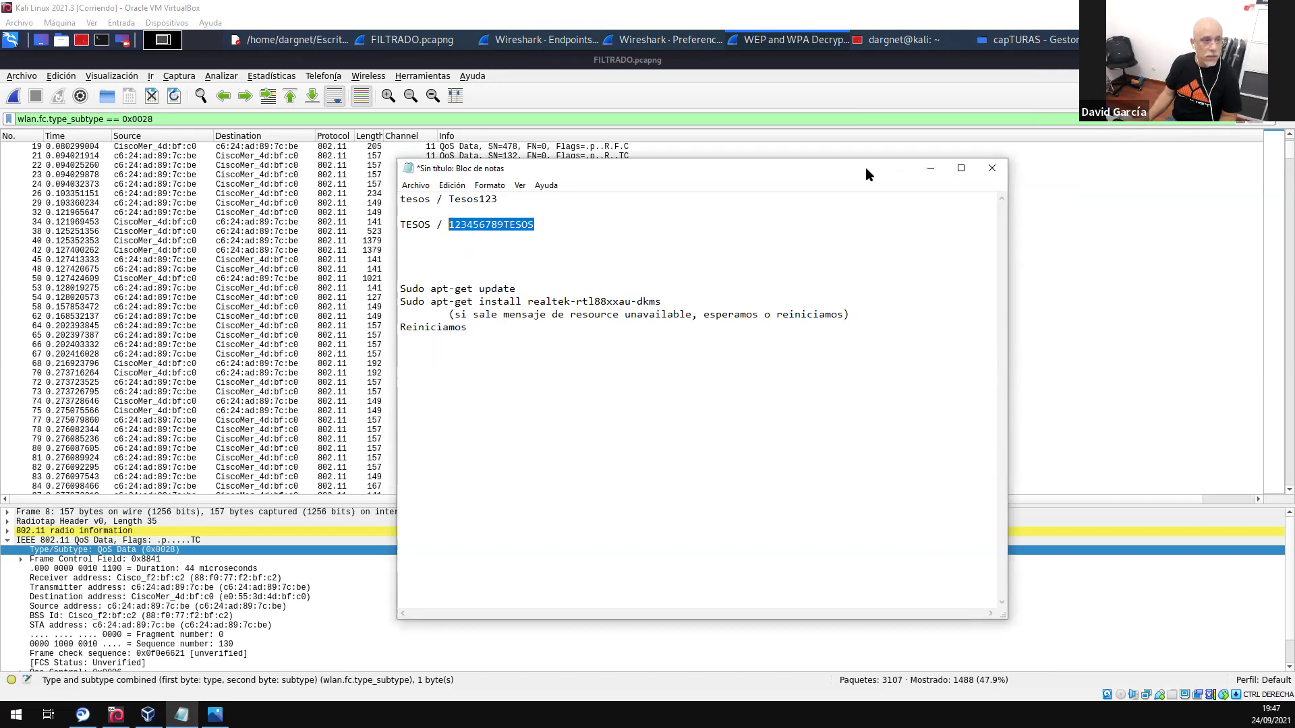
{"action": "left_click", "coordinate": [930, 168]}
{"action": "left_click", "coordinate": [523, 245]}
{"action": "double_click", "coordinate": [525, 242]}
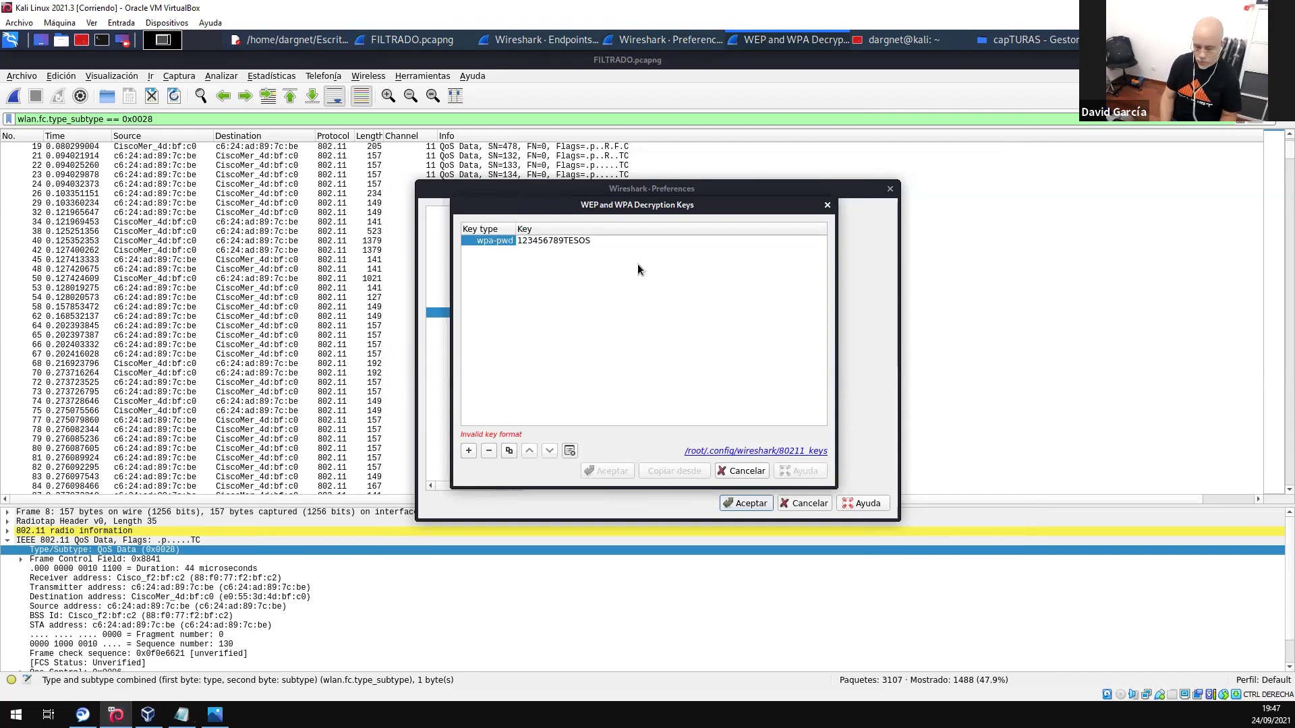
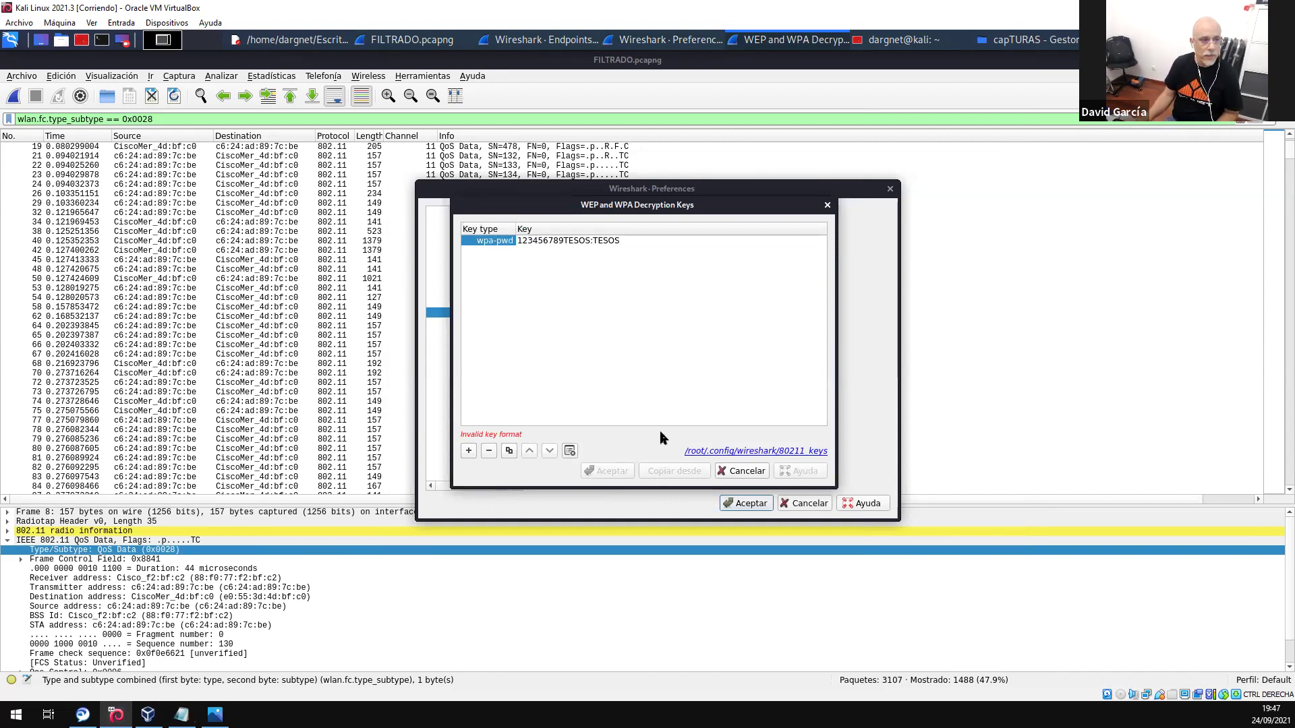
{"action": "left_click", "coordinate": [626, 321]}
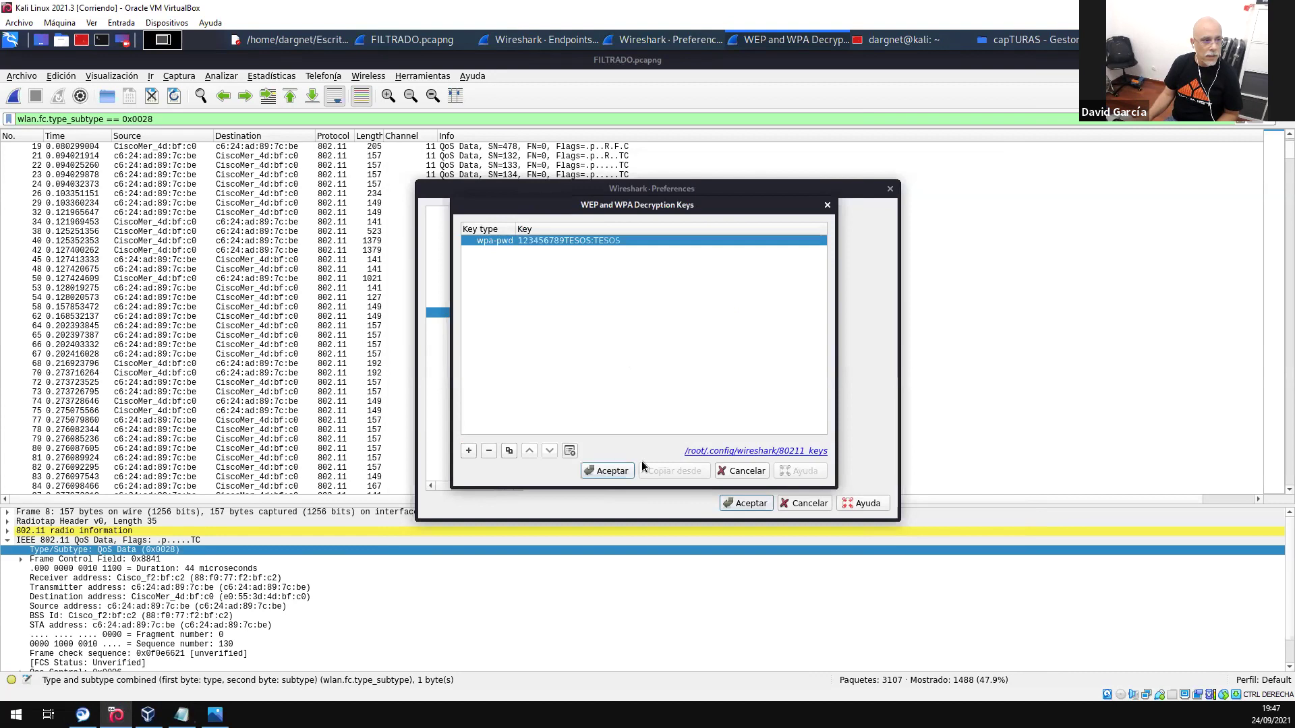
{"action": "left_click", "coordinate": [604, 471]}
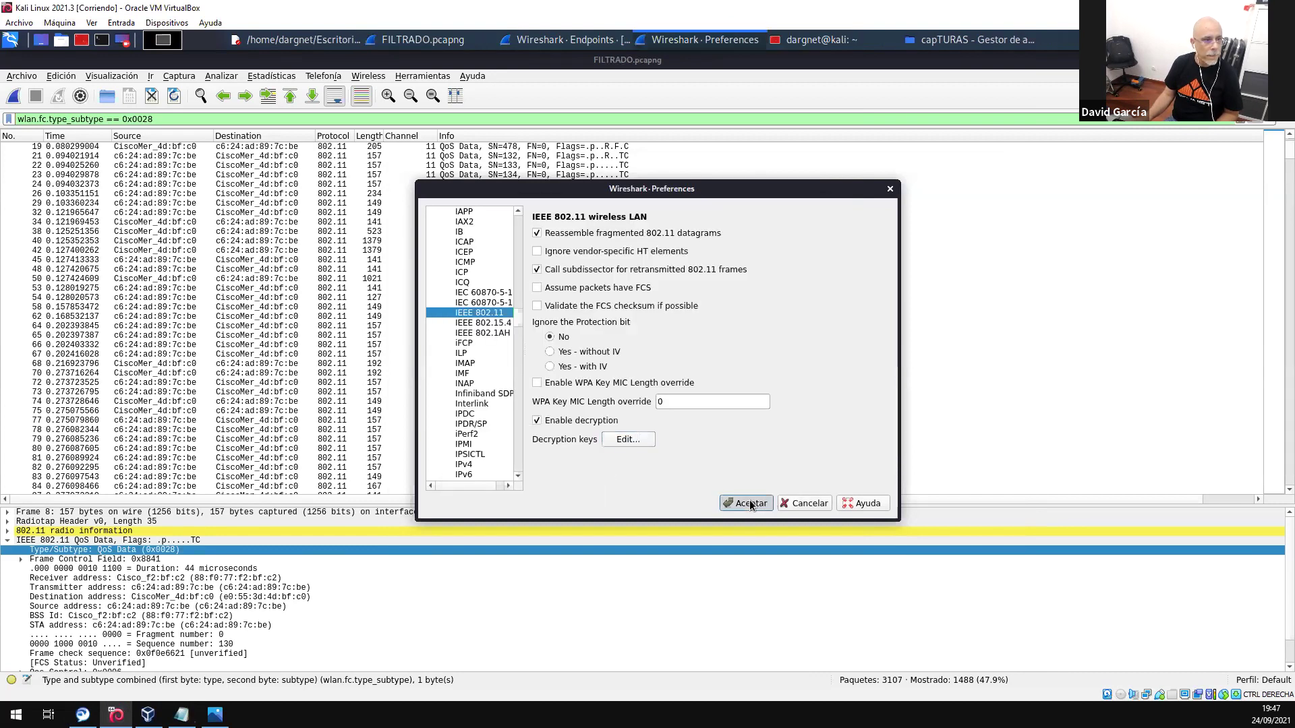
- Accept the decryption preferences, reload the capture and clear the display filter
{"action": "left_click", "coordinate": [750, 504]}
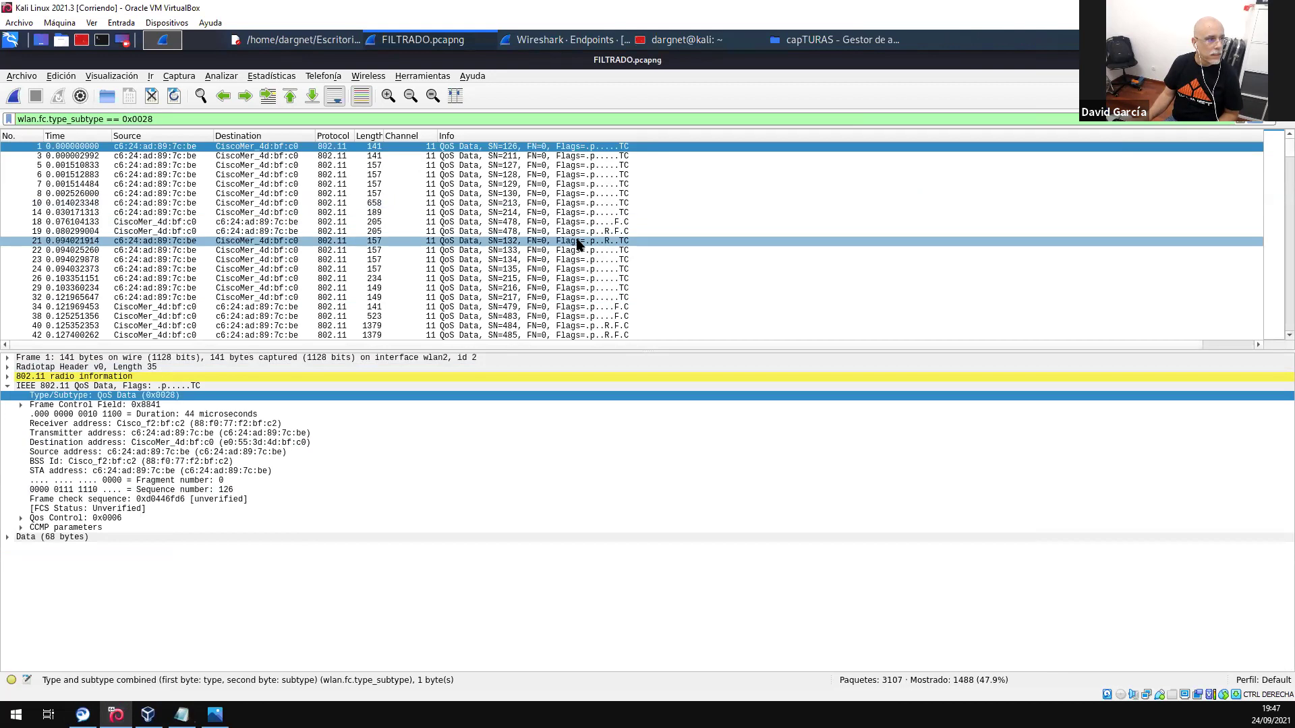
{"action": "left_click_drag", "start_coordinate": [547, 348], "coordinate": [553, 525]}
{"action": "scroll", "coordinate": [415, 386], "scroll_direction": "down", "scroll_amount": 12}
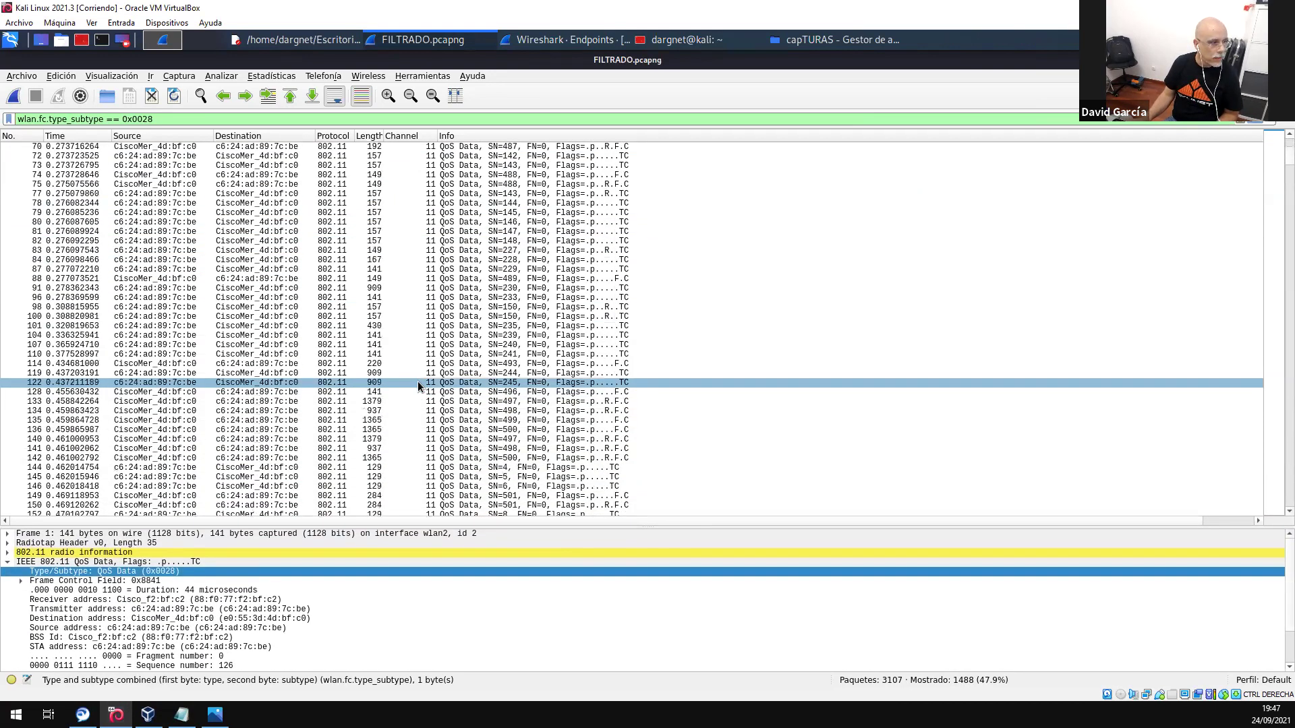
{"action": "scroll", "coordinate": [418, 382], "scroll_direction": "down", "scroll_amount": 2}
{"action": "left_click", "coordinate": [173, 98]}
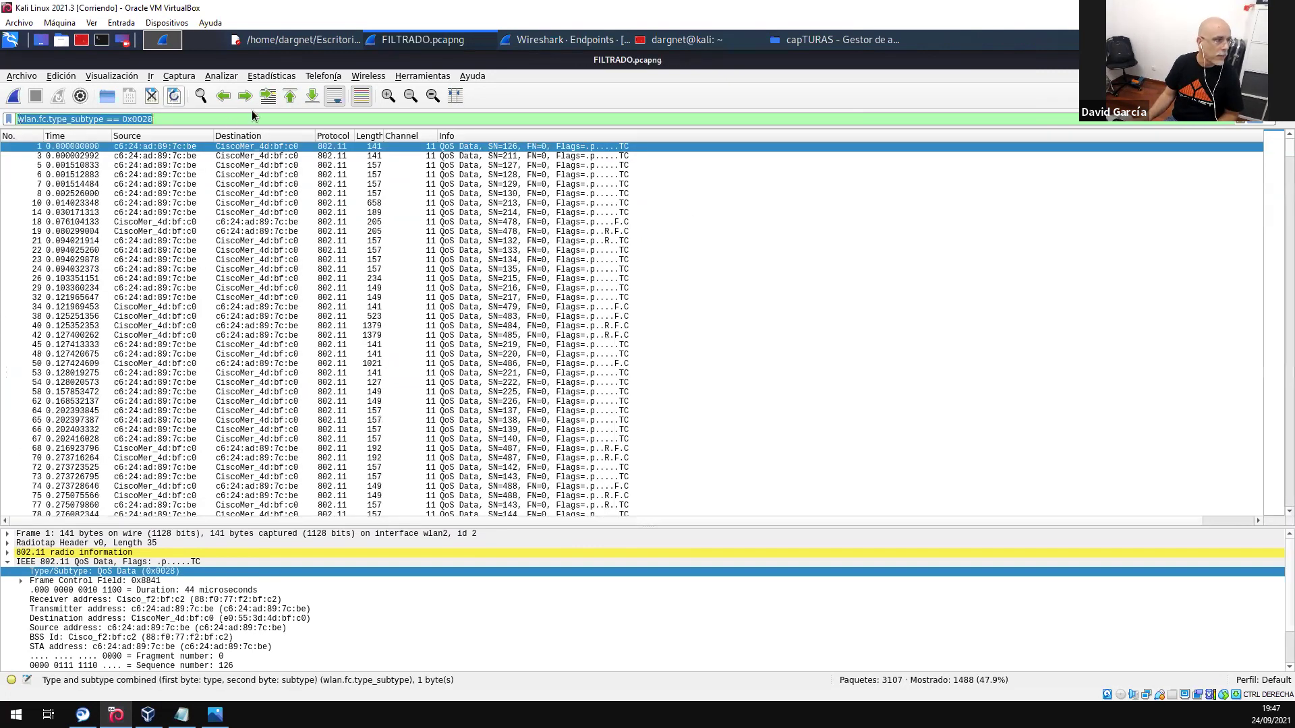
{"action": "left_click", "coordinate": [1238, 121]}
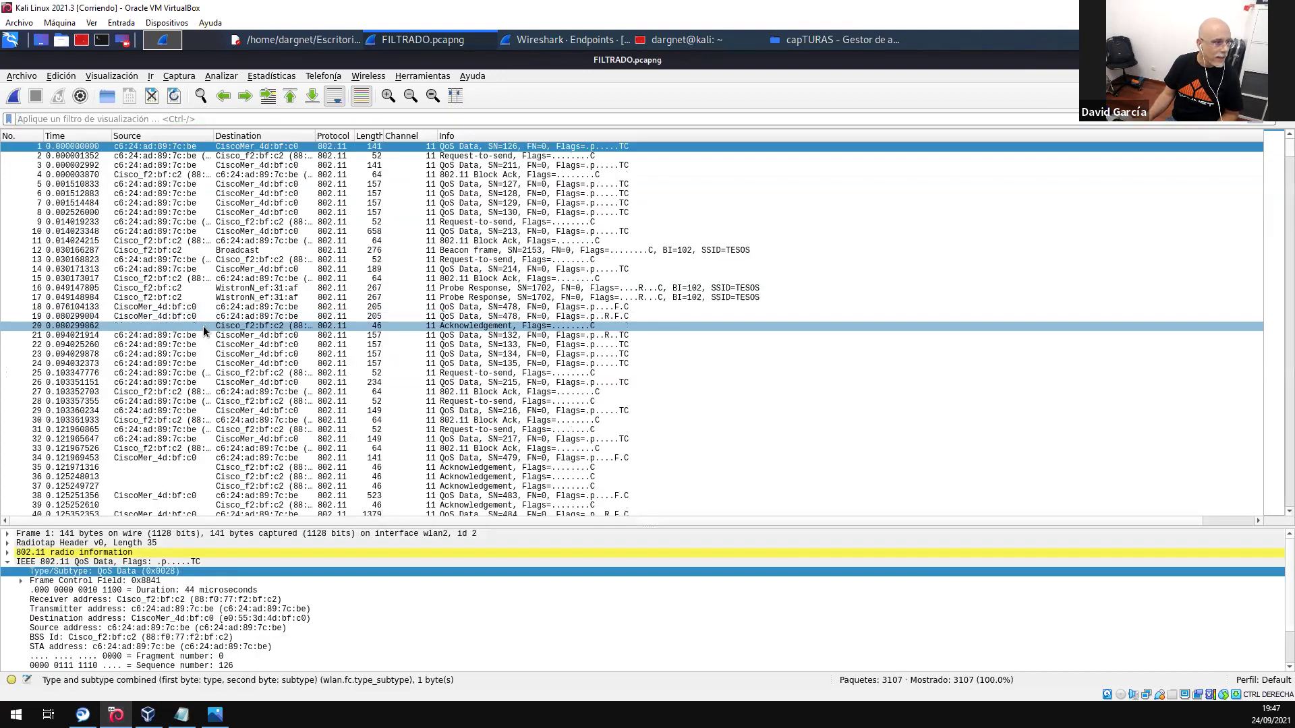
{"action": "scroll", "coordinate": [204, 326], "scroll_direction": "down", "scroll_amount": 14}
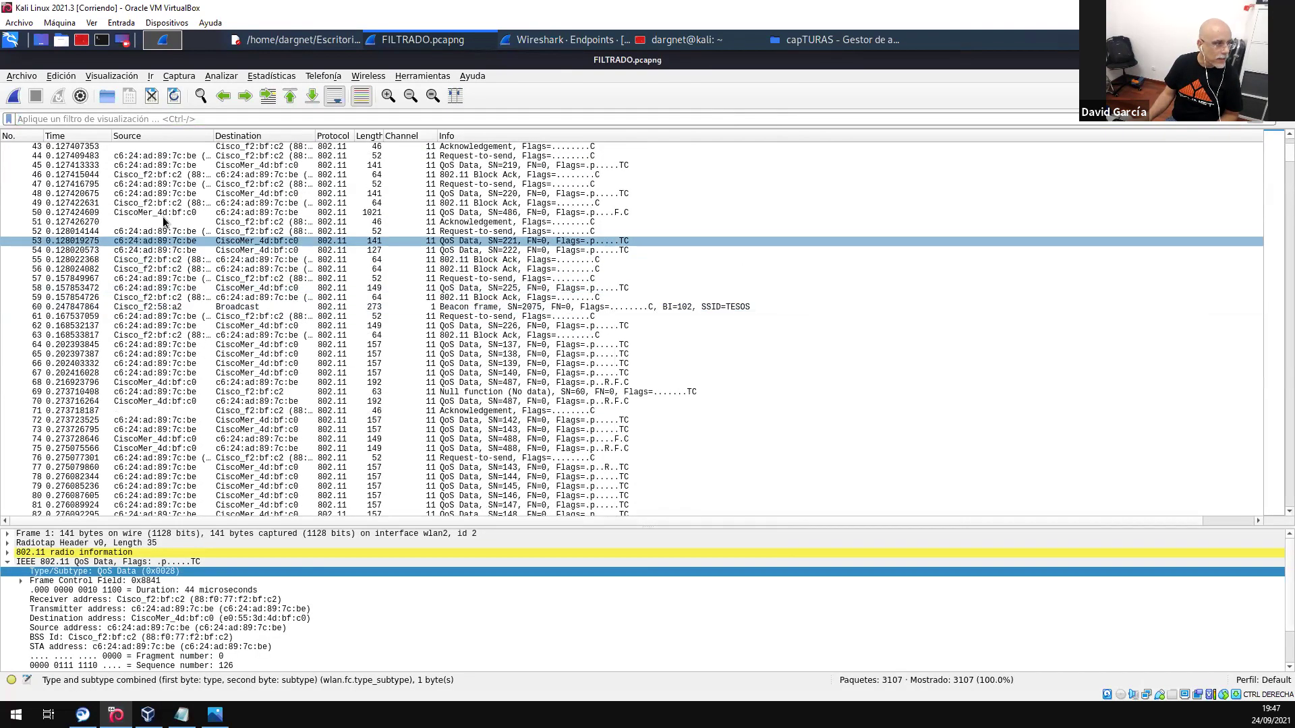
{"action": "left_click", "coordinate": [175, 97]}
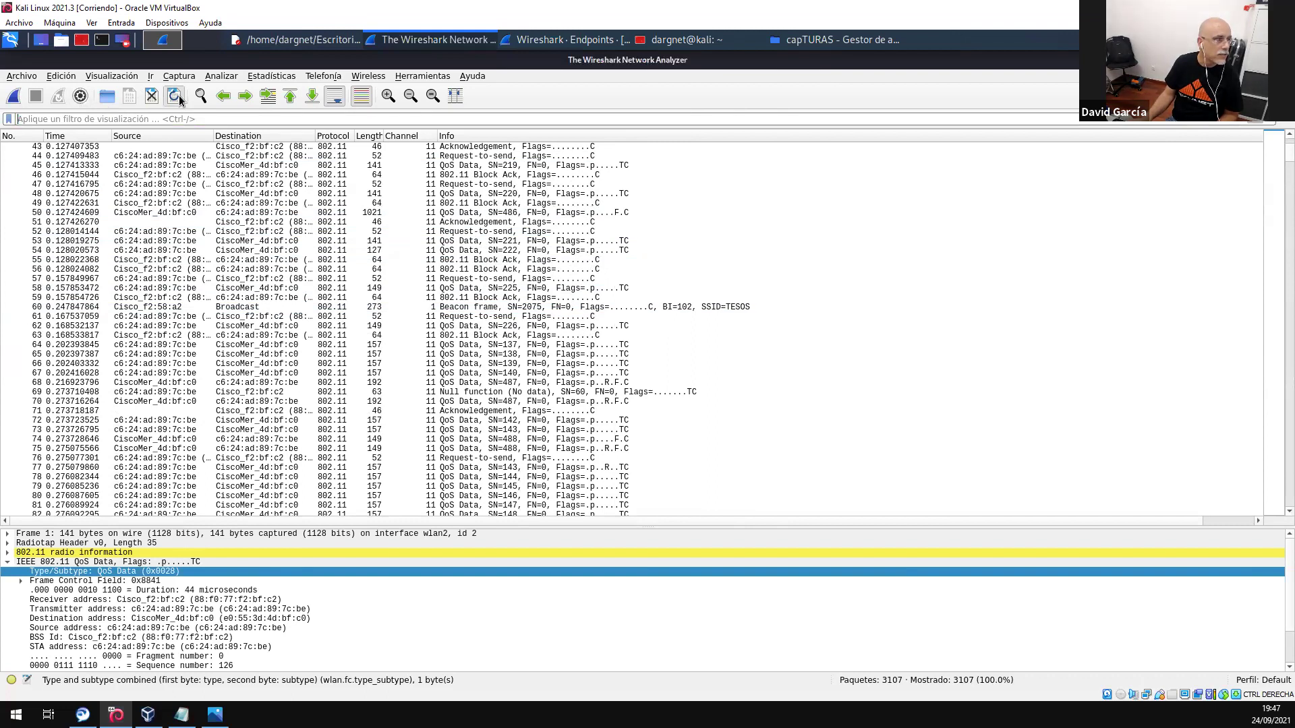
{"action": "scroll", "coordinate": [561, 383], "scroll_direction": "down", "scroll_amount": 5}
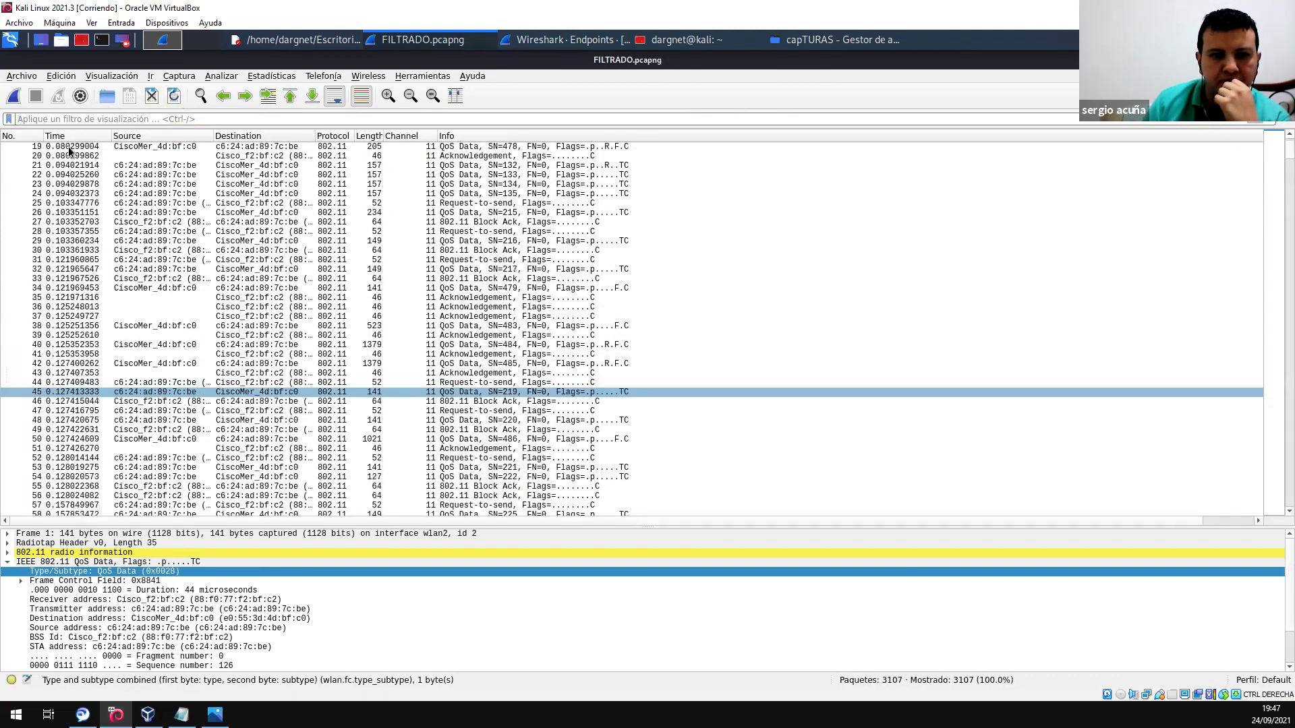
- Close FILTRADO.pcapng and reopen it from recent files, scrolling through all 3107 packets
{"action": "left_click", "coordinate": [31, 75]}
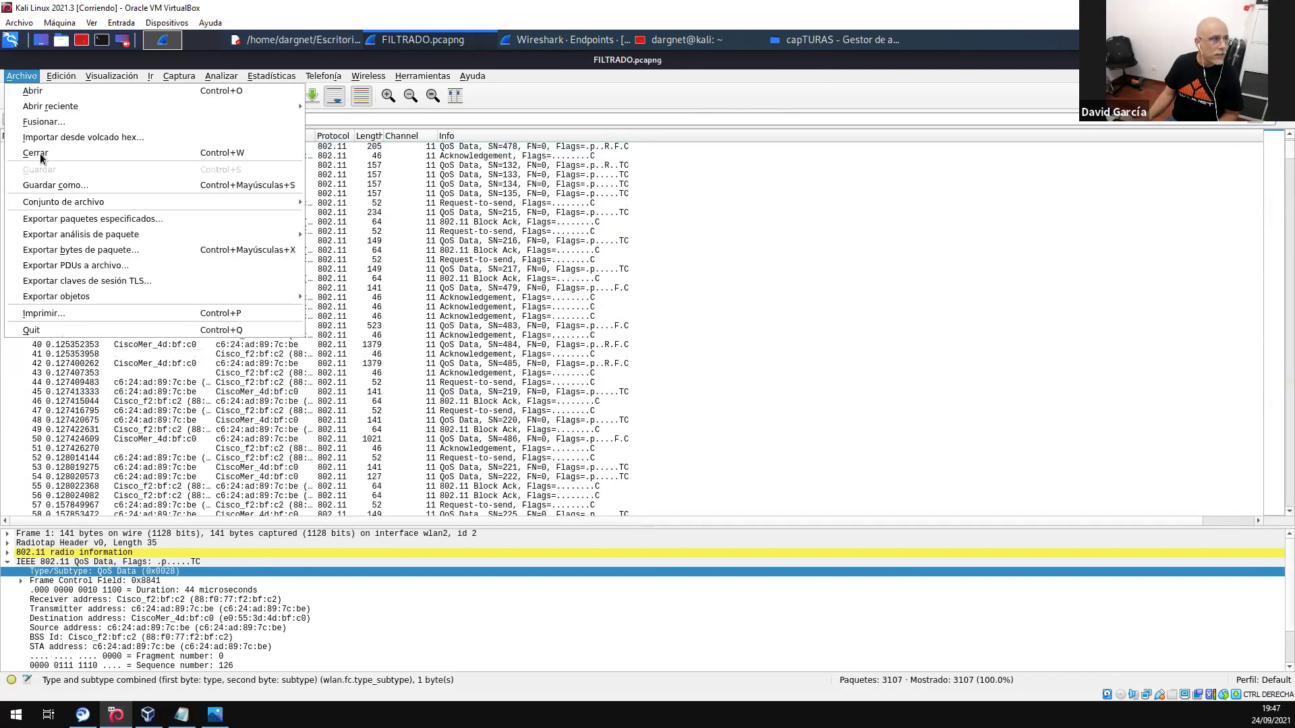
{"action": "left_click", "coordinate": [39, 152]}
{"action": "double_click", "coordinate": [355, 200]}
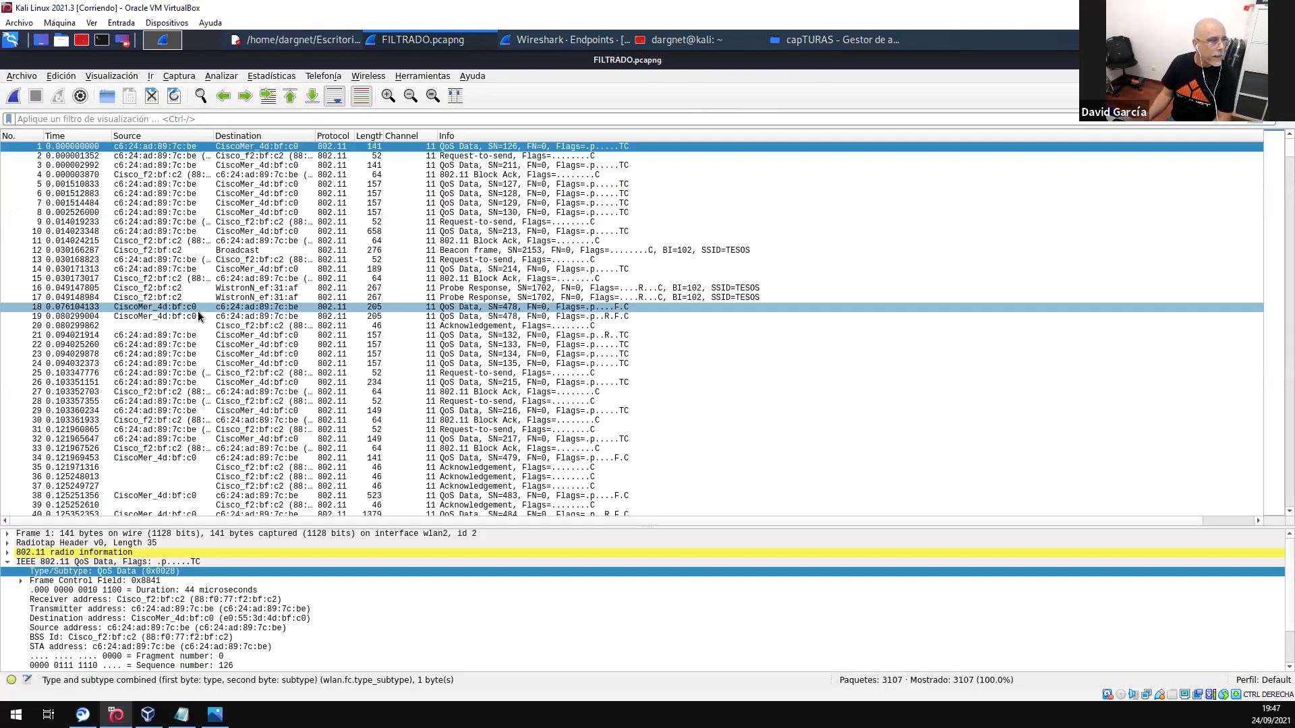
{"action": "scroll", "coordinate": [209, 317], "scroll_direction": "down", "scroll_amount": 17}
{"action": "scroll", "coordinate": [209, 317], "scroll_direction": "down", "scroll_amount": 20}
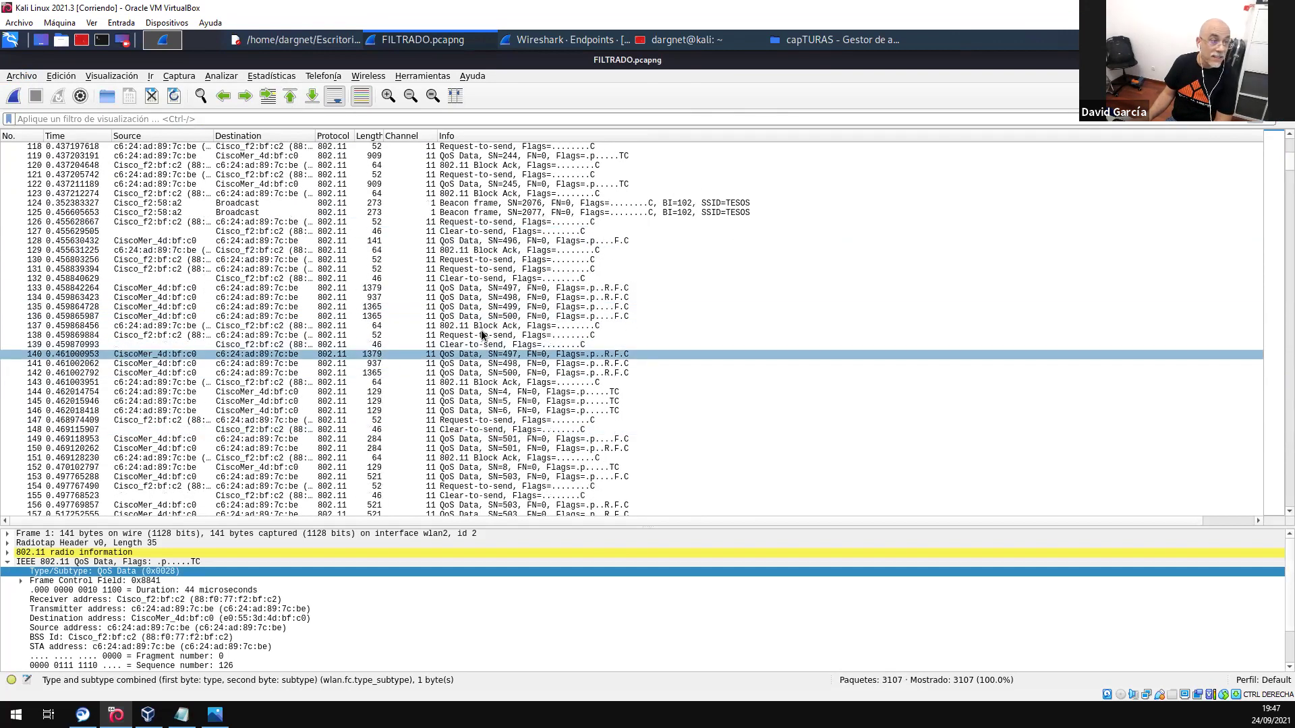
{"action": "scroll", "coordinate": [464, 394], "scroll_direction": "down", "scroll_amount": 15}
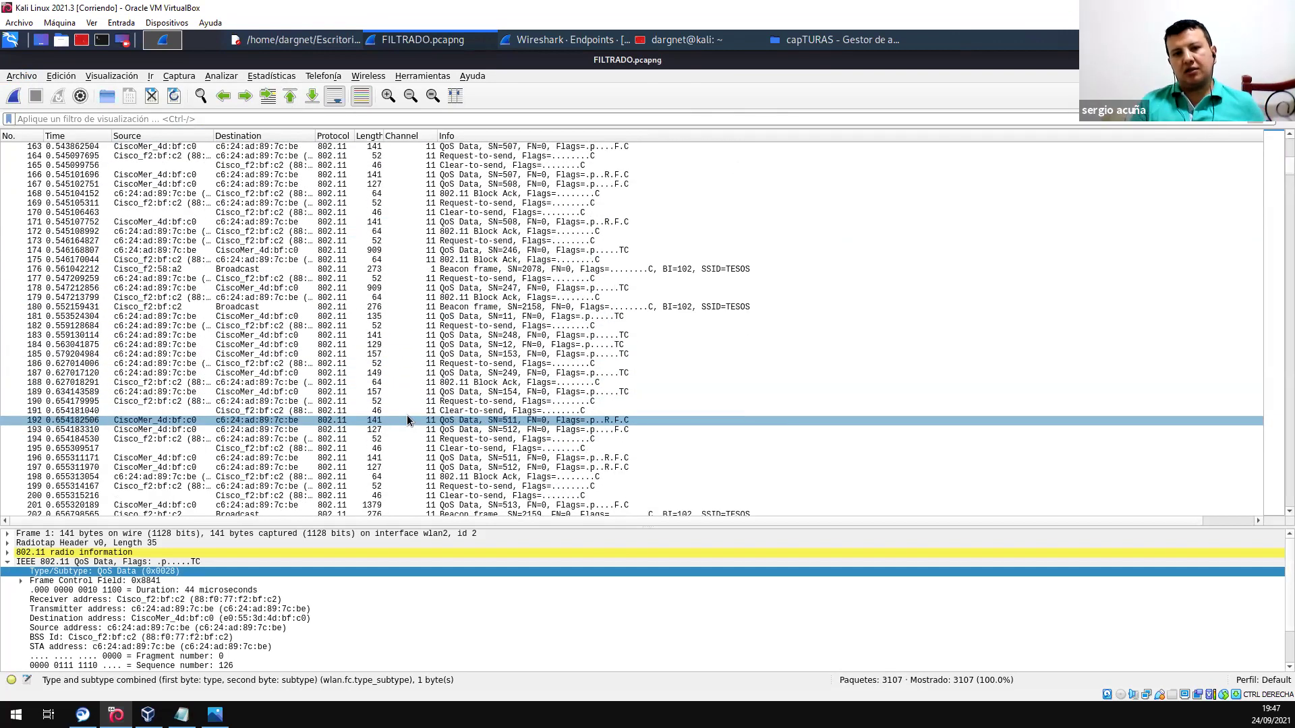
{"action": "scroll", "coordinate": [407, 415], "scroll_direction": "down", "scroll_amount": 5}
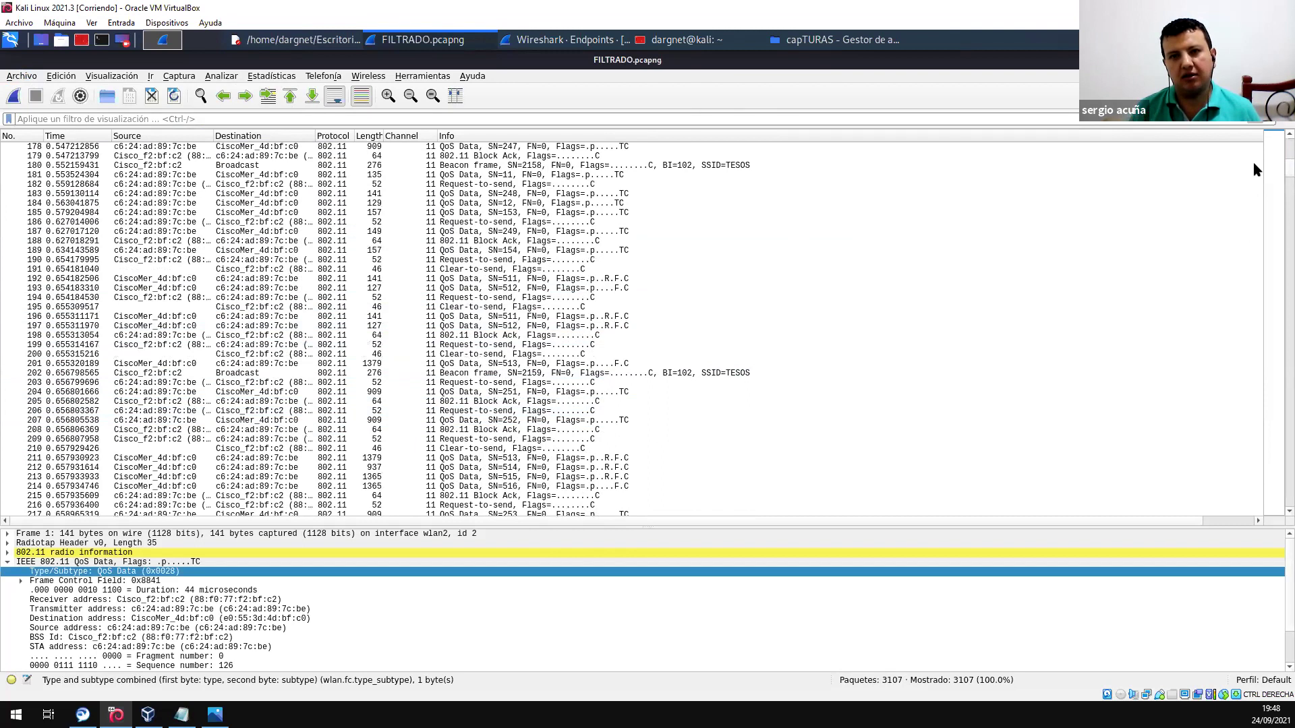
{"action": "scroll", "coordinate": [1254, 165], "scroll_direction": "down", "scroll_amount": 20}
{"action": "scroll", "coordinate": [1256, 172], "scroll_direction": "down", "scroll_amount": 20}
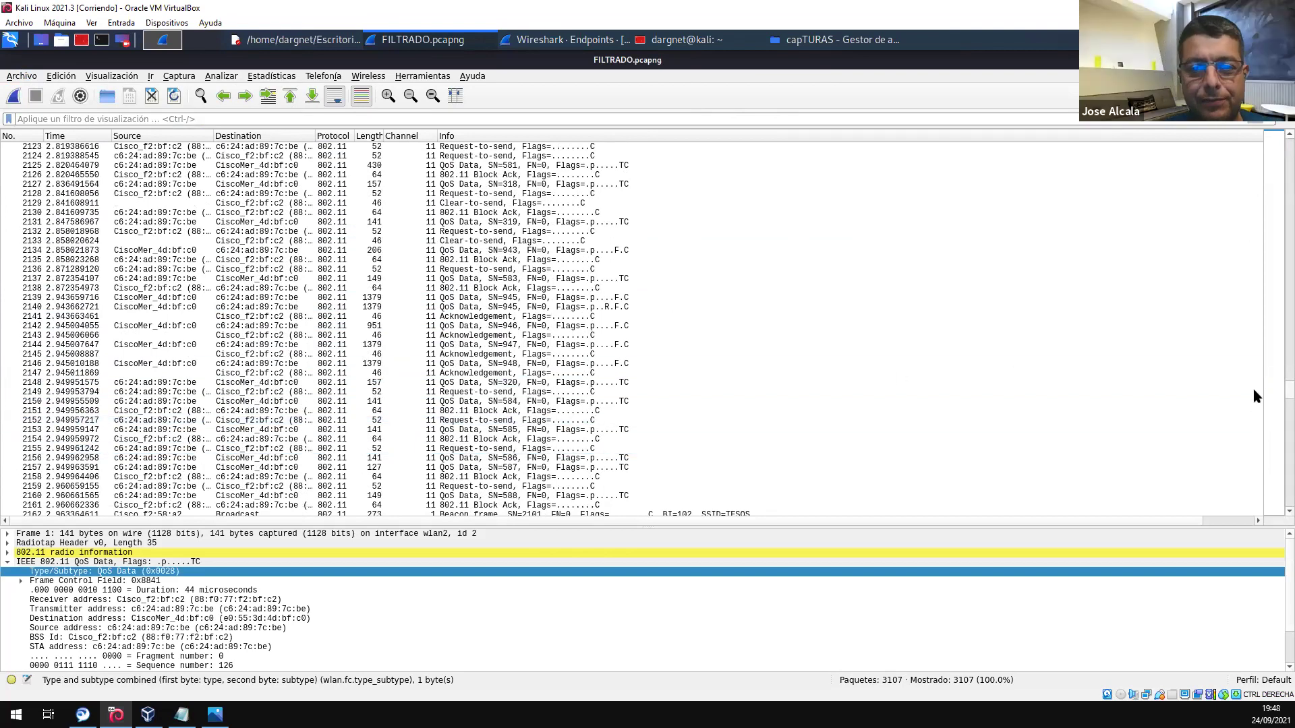
{"action": "scroll", "coordinate": [1253, 443], "scroll_direction": "down", "scroll_amount": 20}
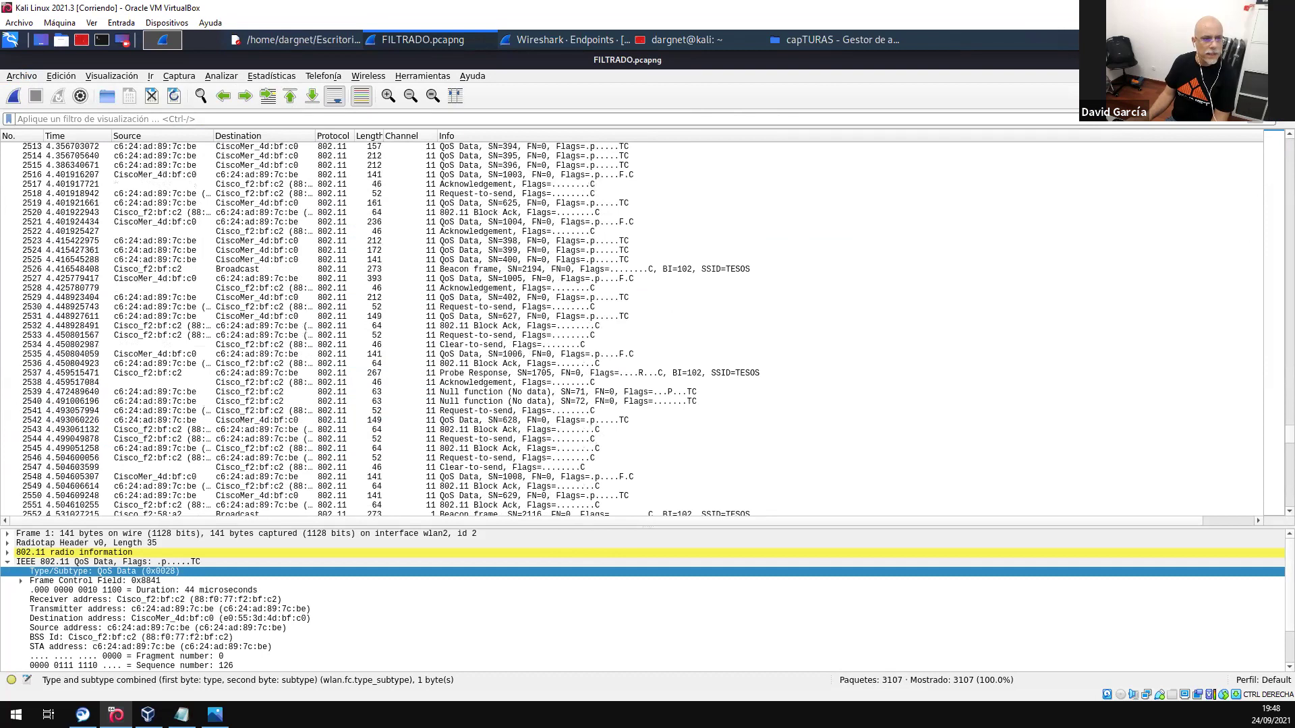
{"action": "scroll", "coordinate": [1056, 434], "scroll_direction": "down", "scroll_amount": 20}
{"action": "scroll", "coordinate": [1057, 435], "scroll_direction": "up", "scroll_amount": 20}
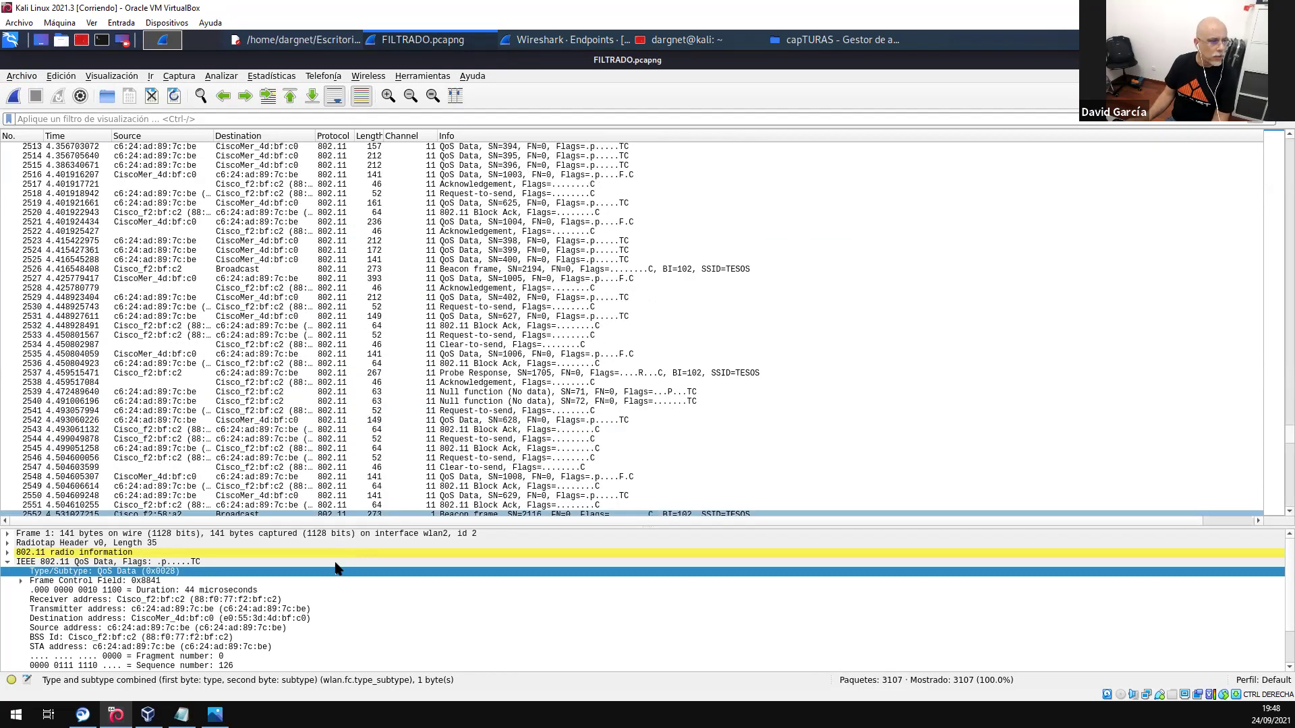
- Apply an eapol display filter showing no packets, then clear it and quit with Ctrl+Q
{"action": "left_click", "coordinate": [263, 119]}
{"action": "type", "text": "ea"}
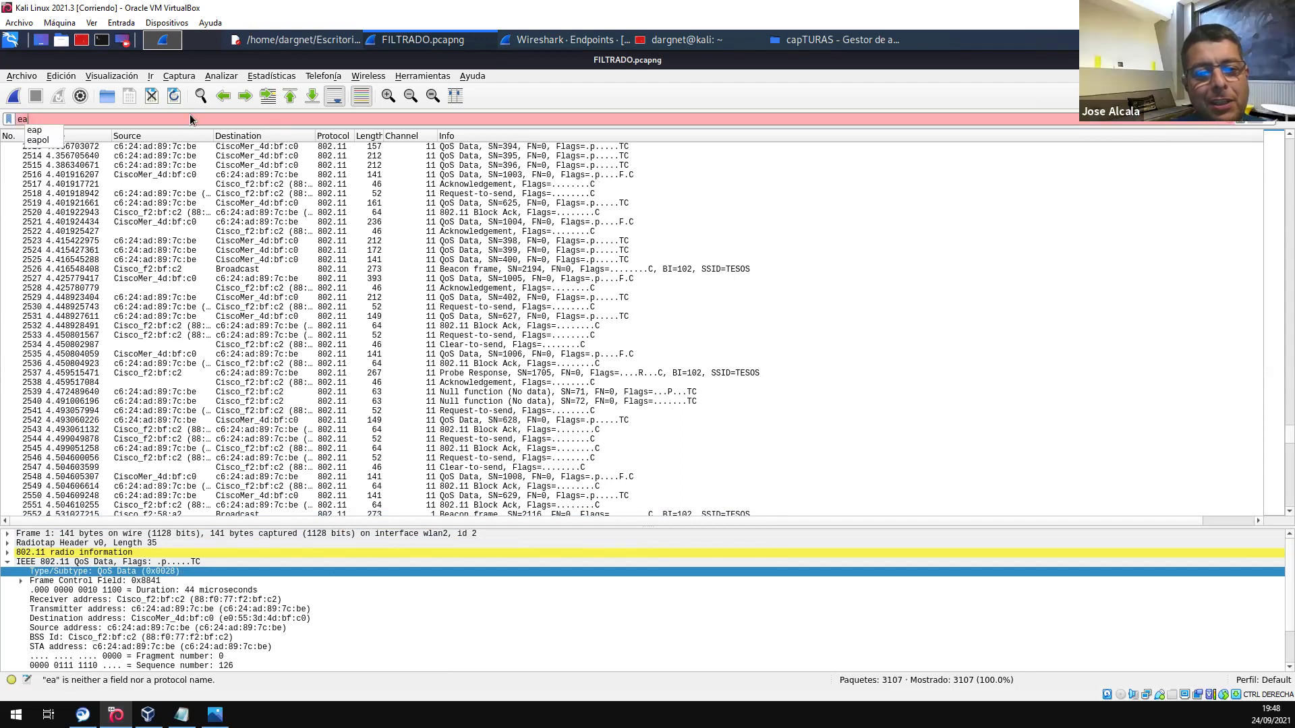
{"action": "key", "text": "BackSpace"}
{"action": "type", "text": "eplo"}
{"action": "key", "text": "BackSpace"}
{"action": "key", "text": "BackSpace"}
{"action": "key", "text": "BackSpace"}
{"action": "key", "text": "BackSpace"}
{"action": "type", "text": "a"}
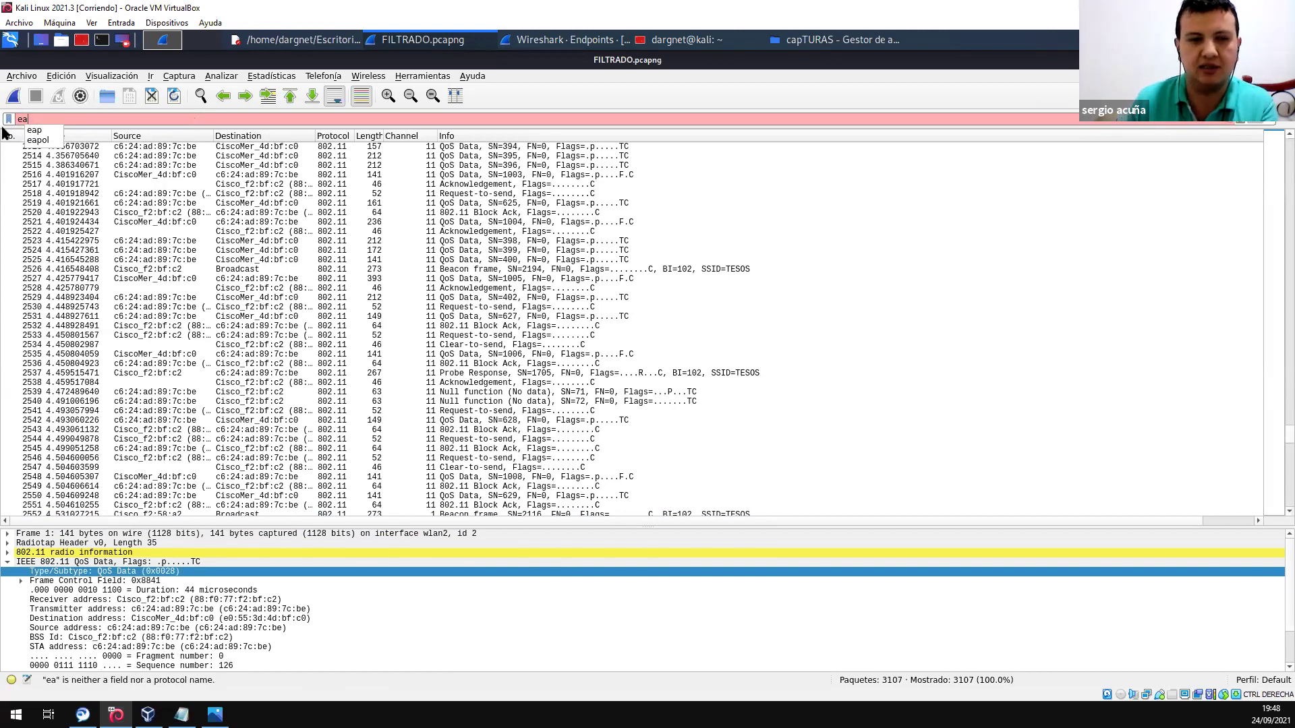
{"action": "left_click", "coordinate": [42, 141]}
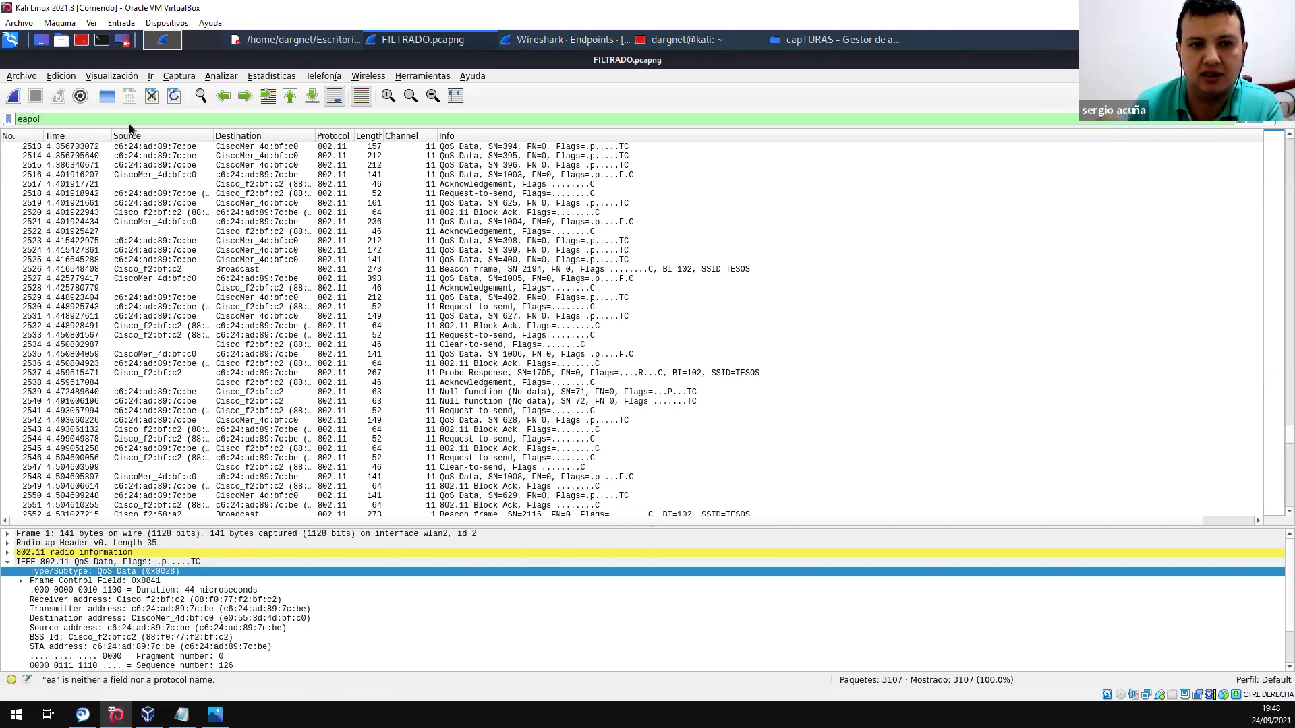
{"action": "key", "text": "Return"}
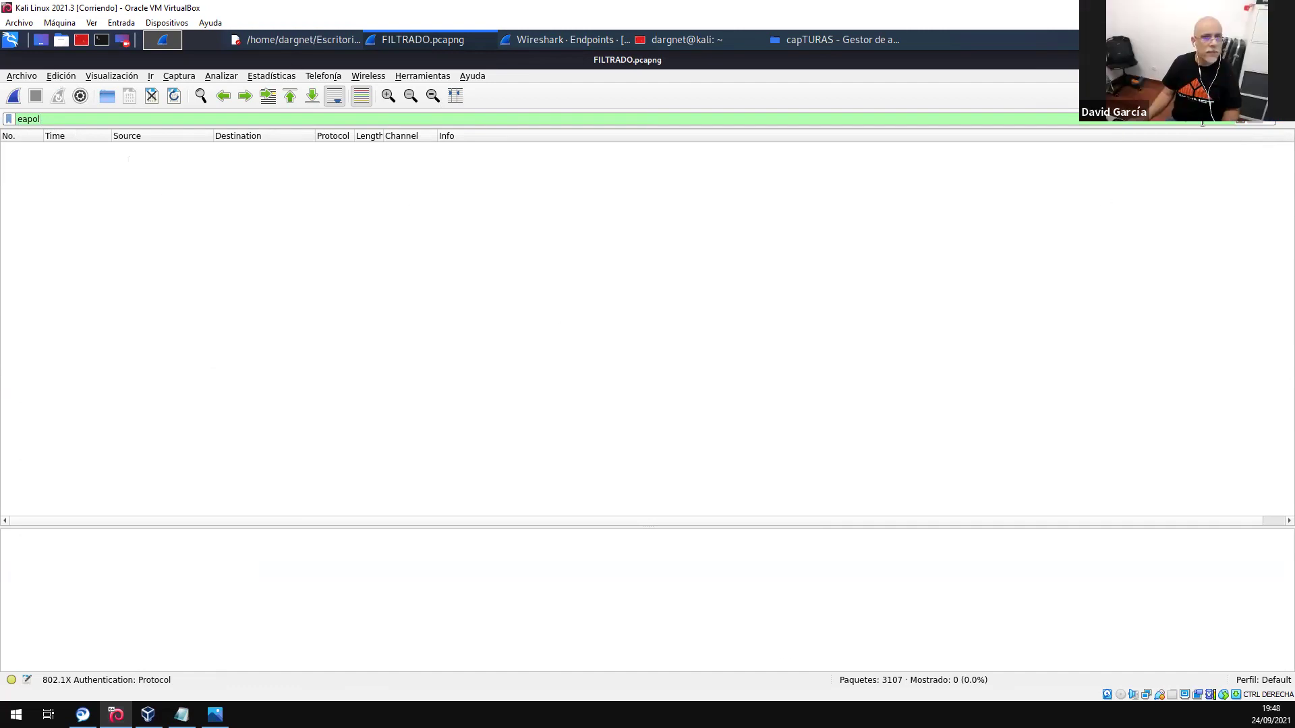
{"action": "left_click", "coordinate": [1243, 119]}
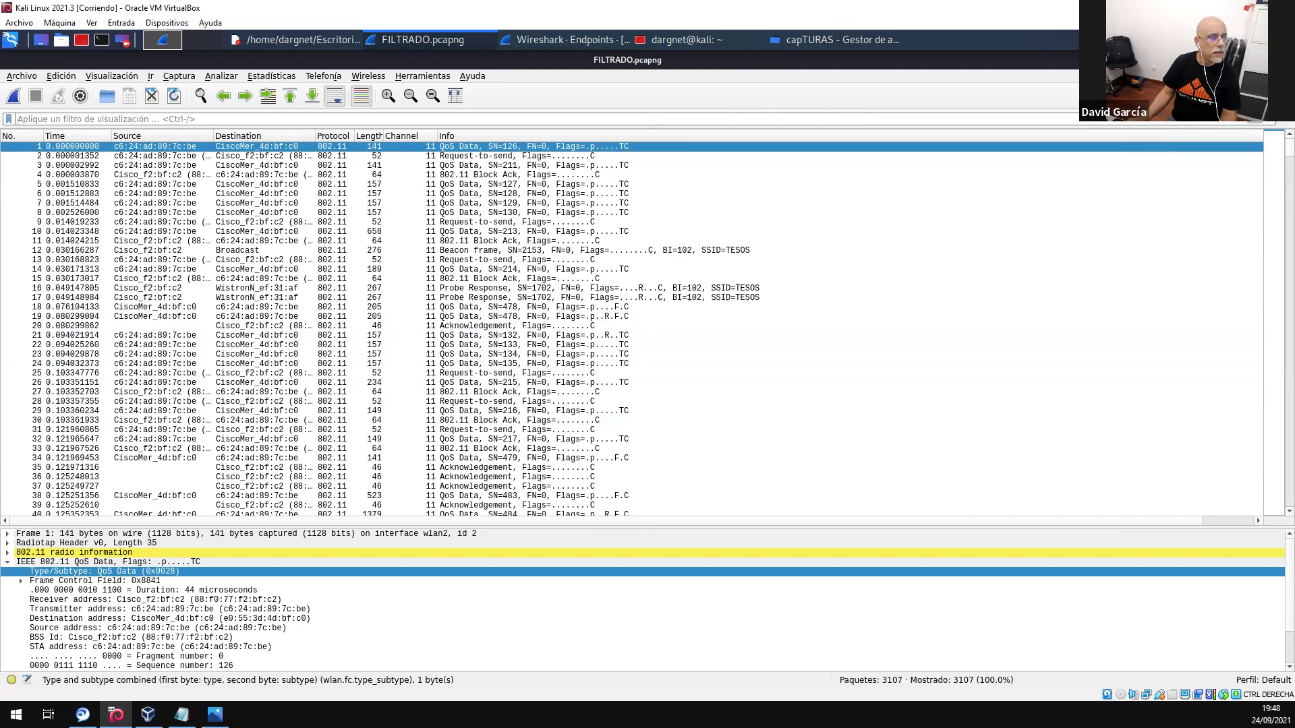
{"action": "key", "text": "ctrl+q"}
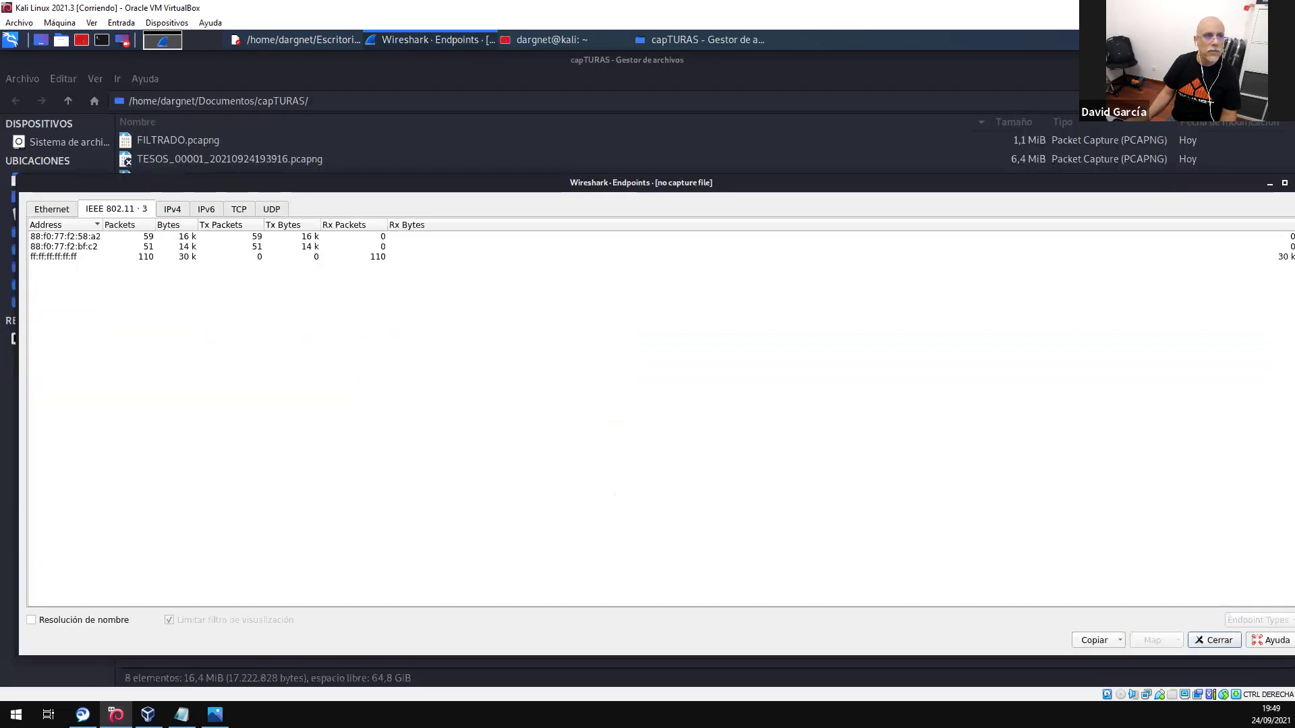
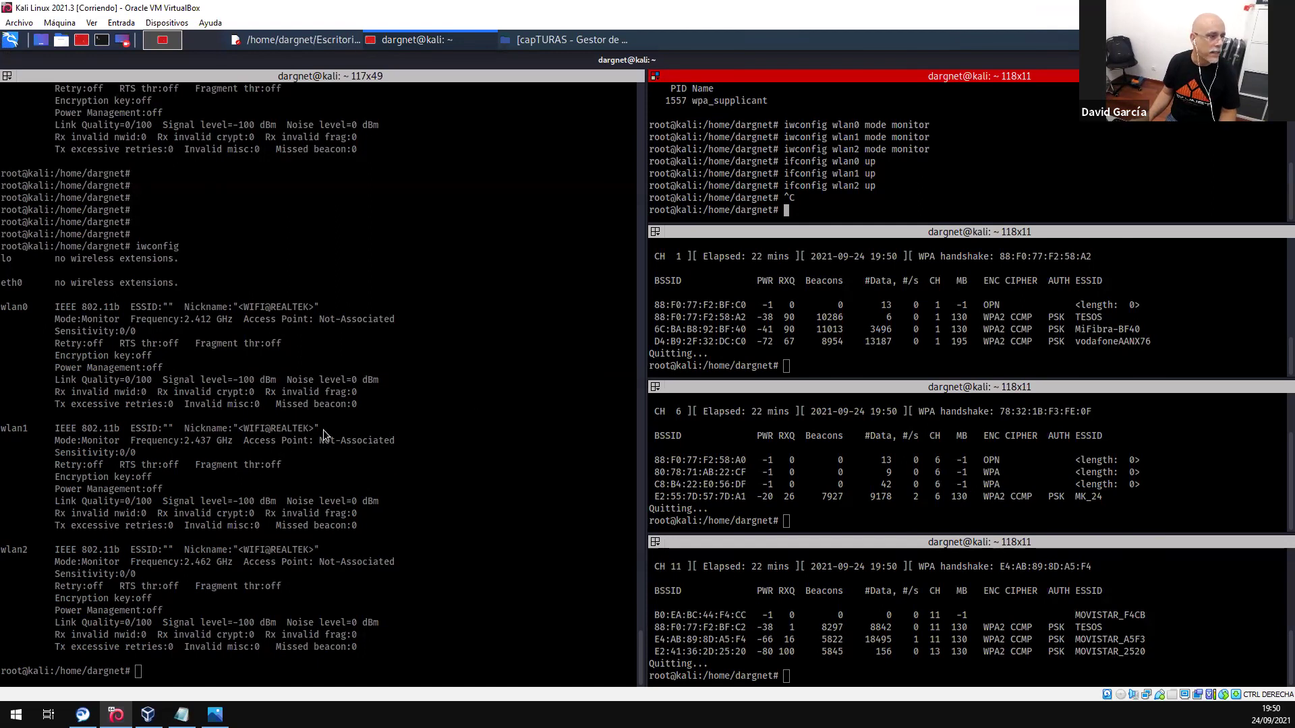
- Focus the large left pane showing iwconfig output for wlan0, wlan1 and wlan2
{"action": "left_click", "coordinate": [256, 486]}
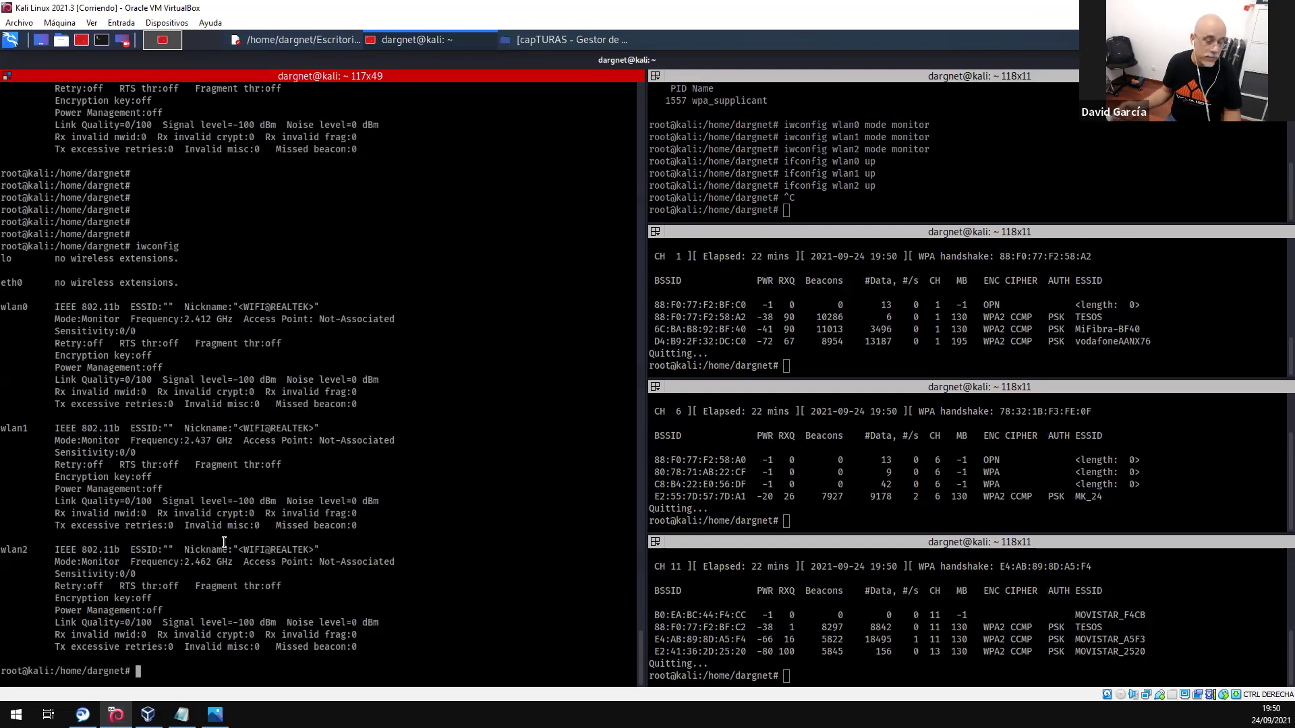
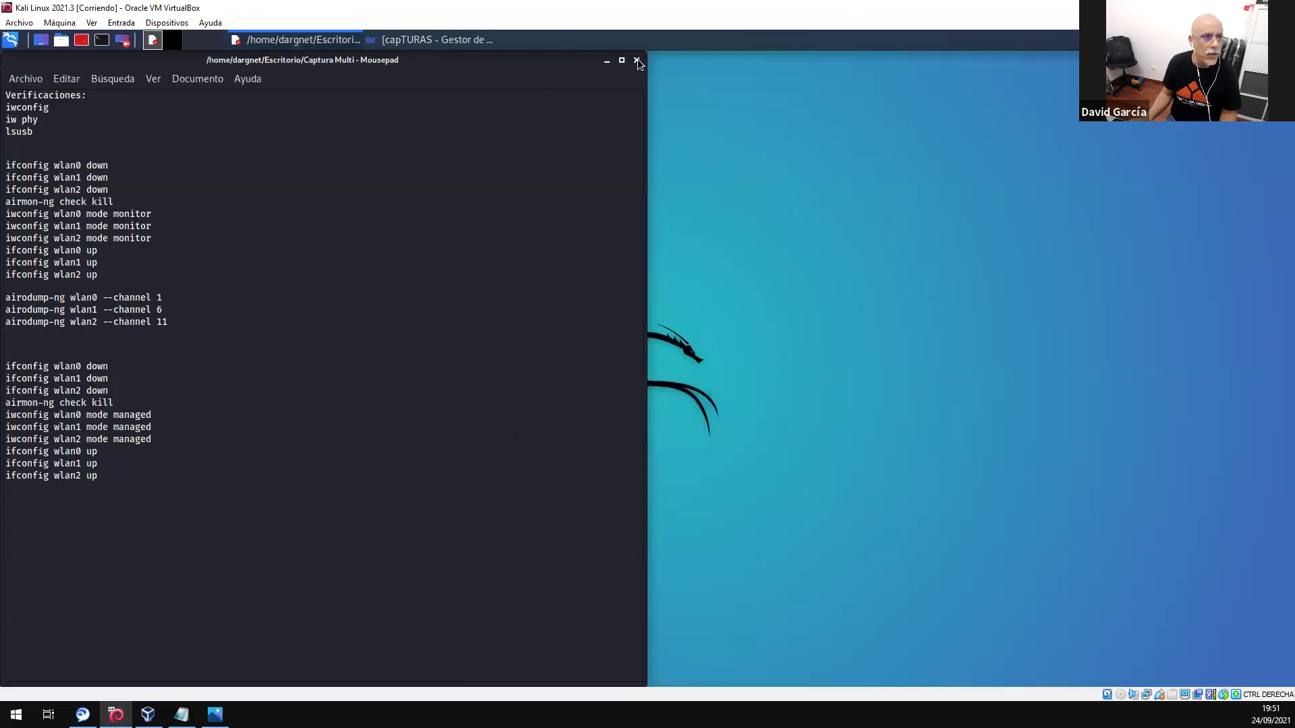
- Close the Mousepad command notes and restart Kali with Reiniciar from the logout dialog
{"action": "left_click", "coordinate": [638, 61]}
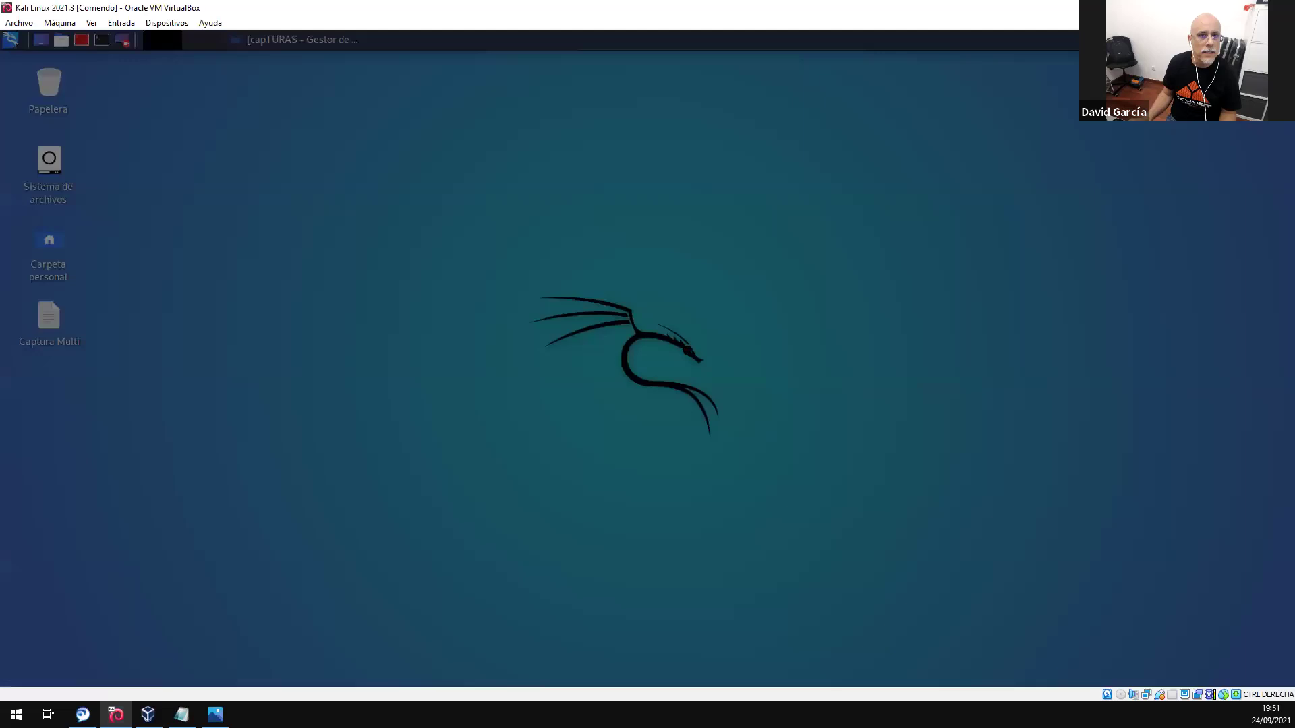
{"action": "left_click", "coordinate": [671, 341]}
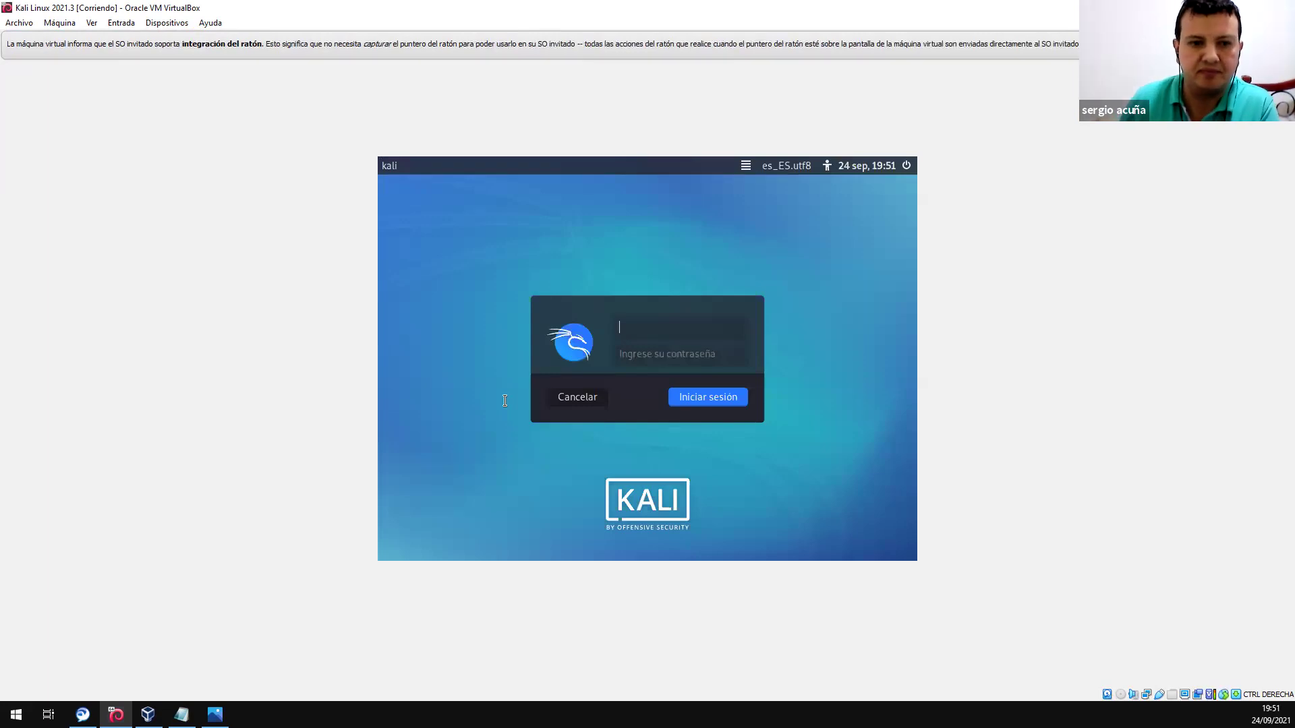
- Log in with the account username and password, re-entering the password after the first rejection
{"action": "type", "text": "dargnet"}
{"action": "key", "text": "Tab"}
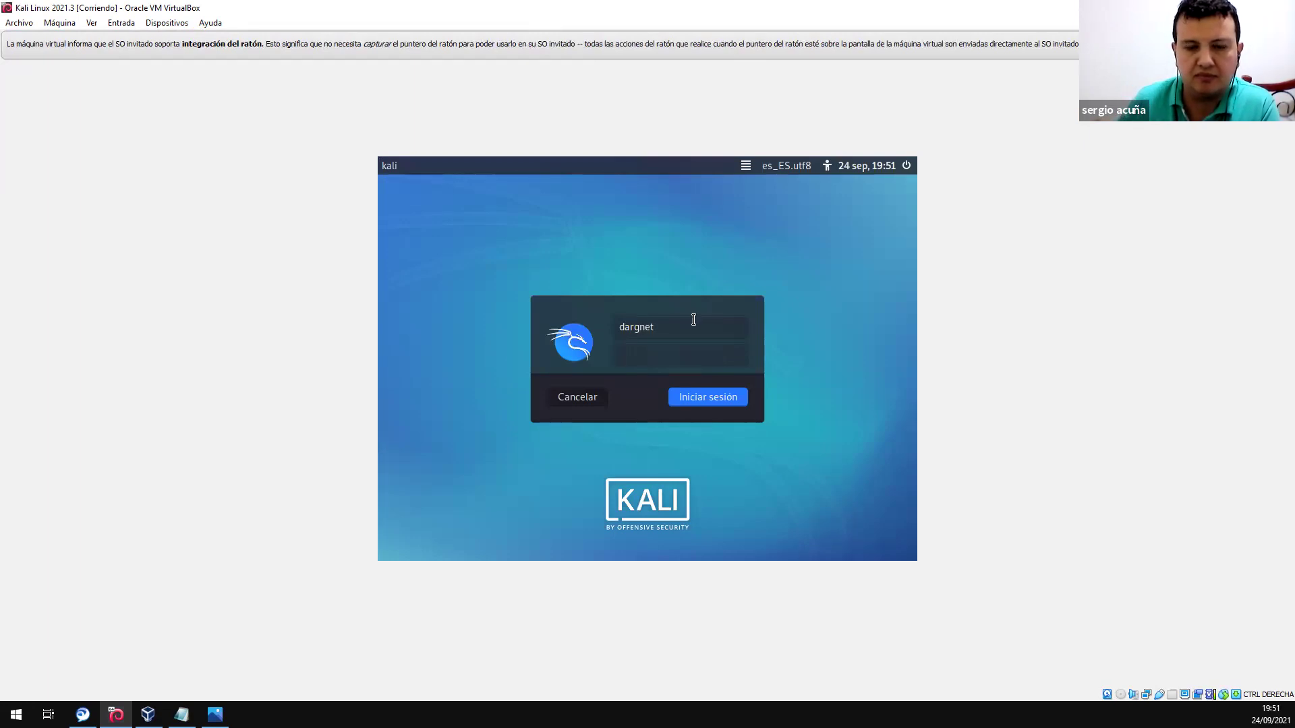
{"action": "type", "text": "•••••••••"}
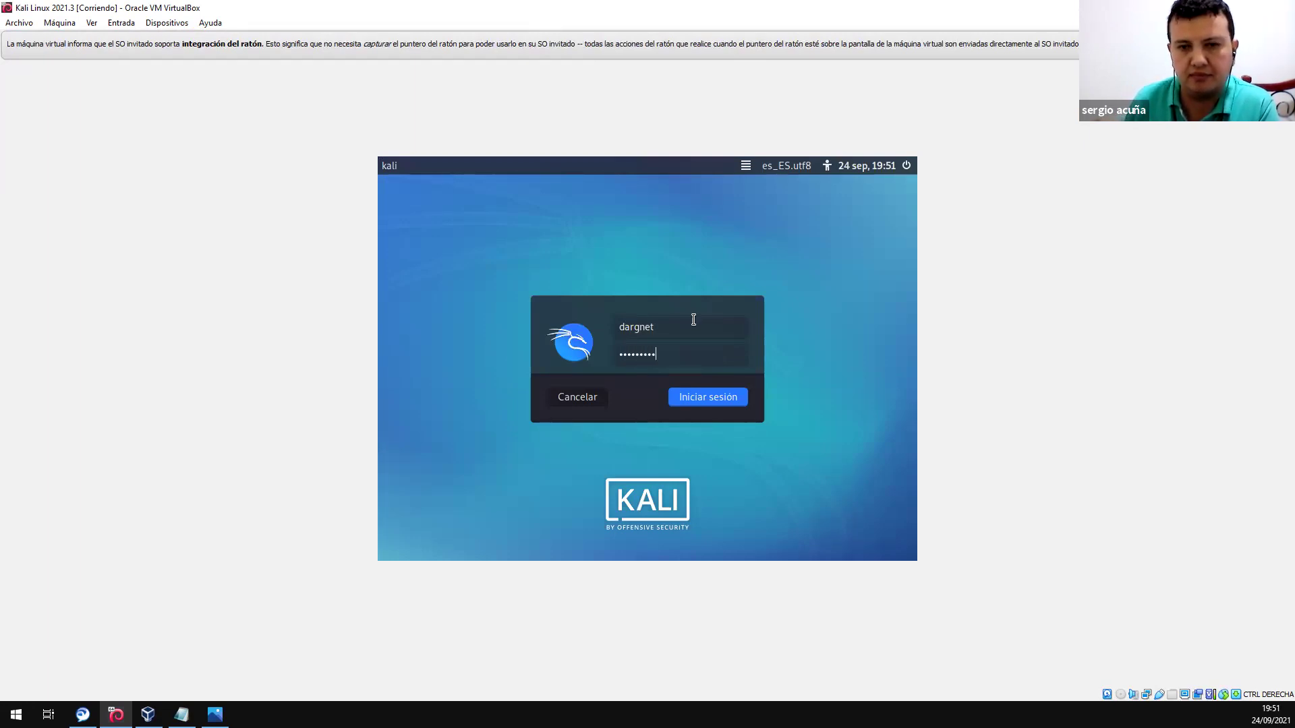
{"action": "type", "text": "•••••"}
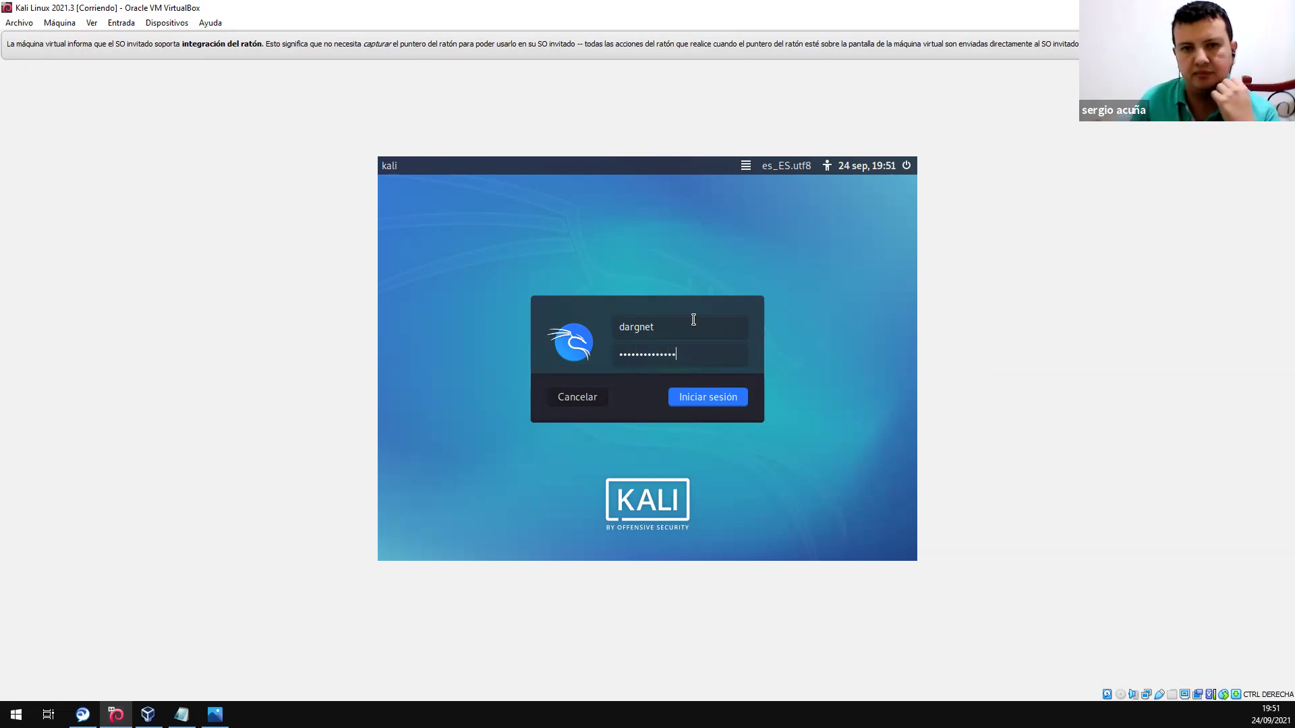
{"action": "key", "text": "Return"}
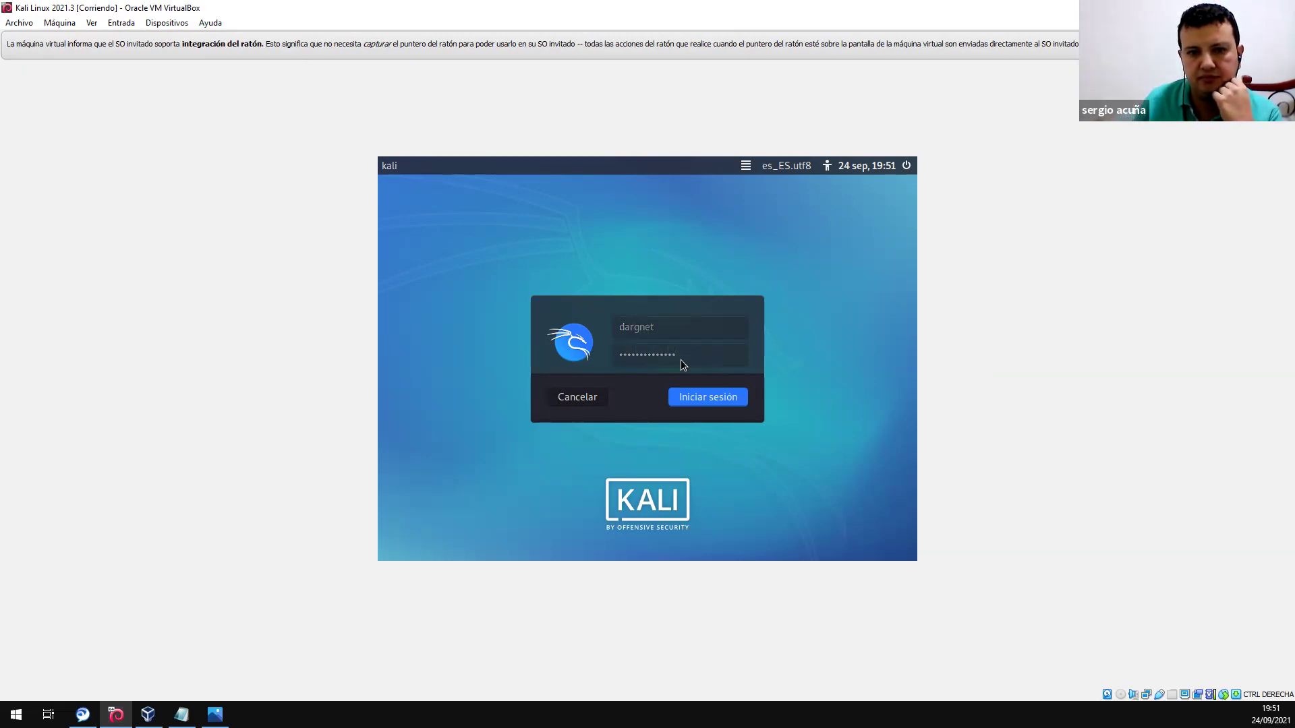
{"action": "type", "text": "•••••••"}
{"action": "key", "text": "Return"}
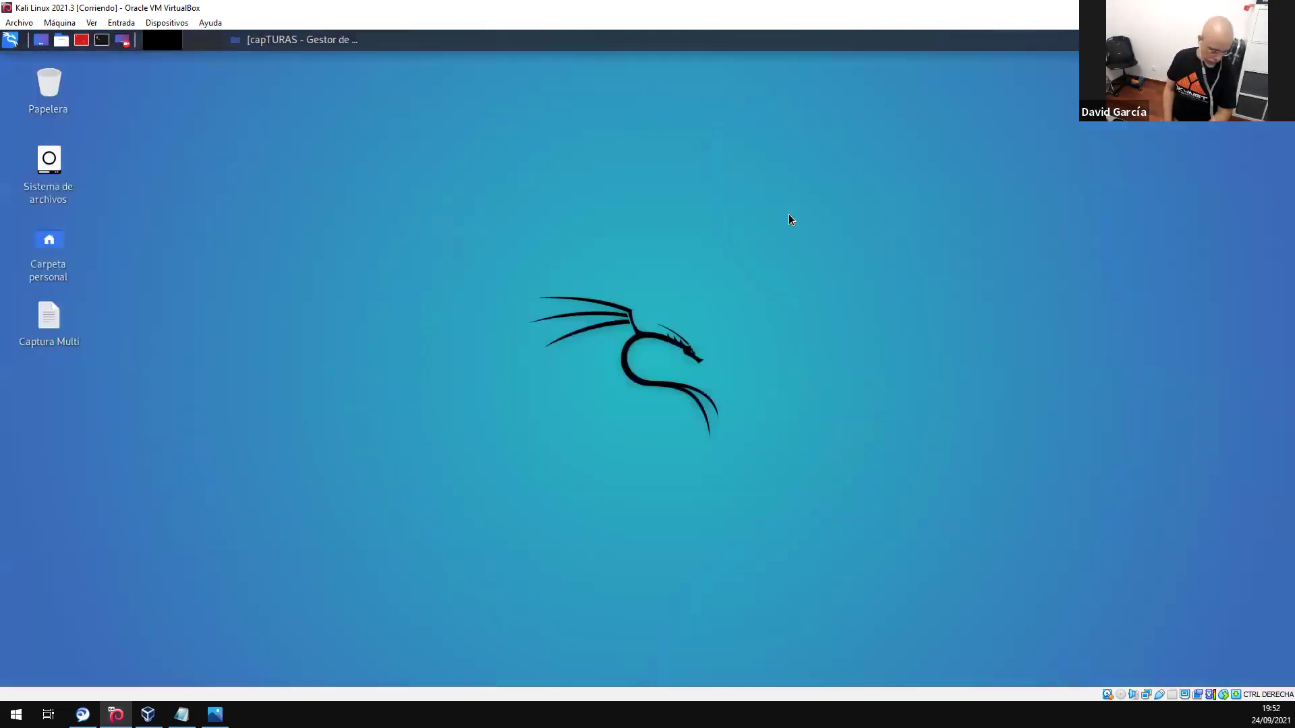
- Open a maximized Terminator window and split it vertically into left and right panes
{"action": "left_click", "coordinate": [81, 41]}
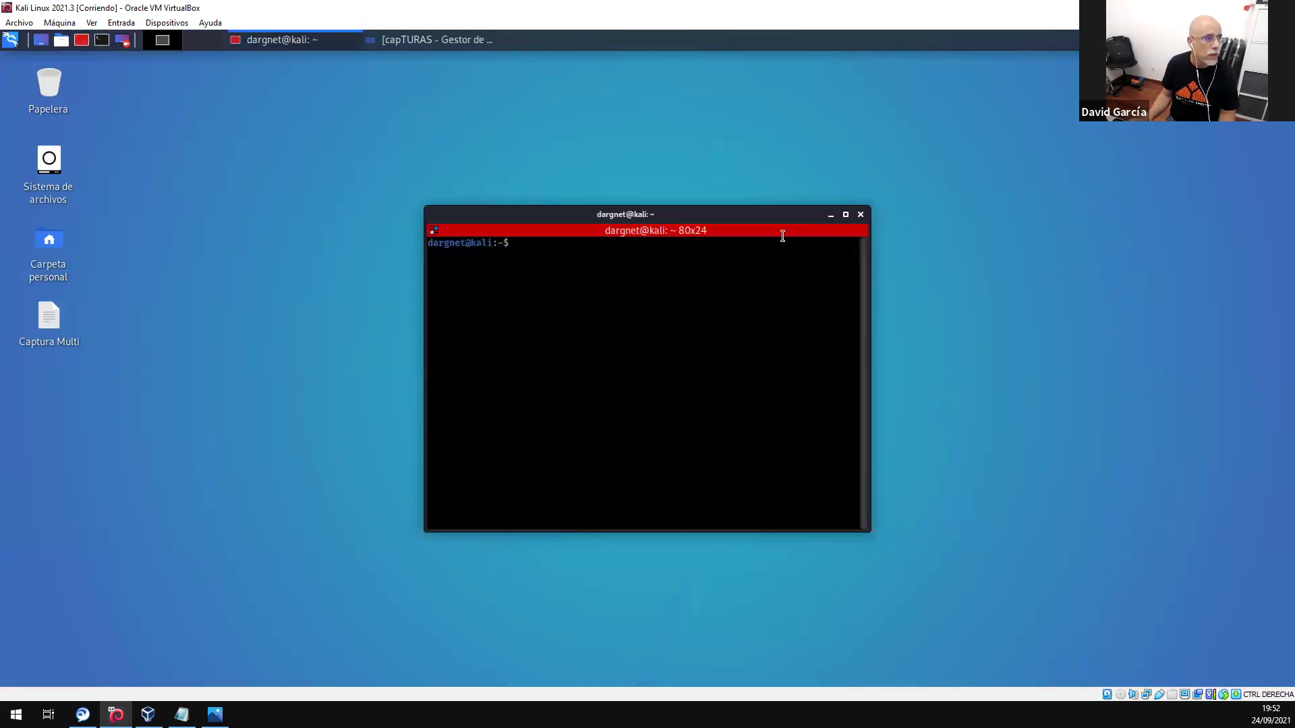
{"action": "left_click", "coordinate": [845, 214]}
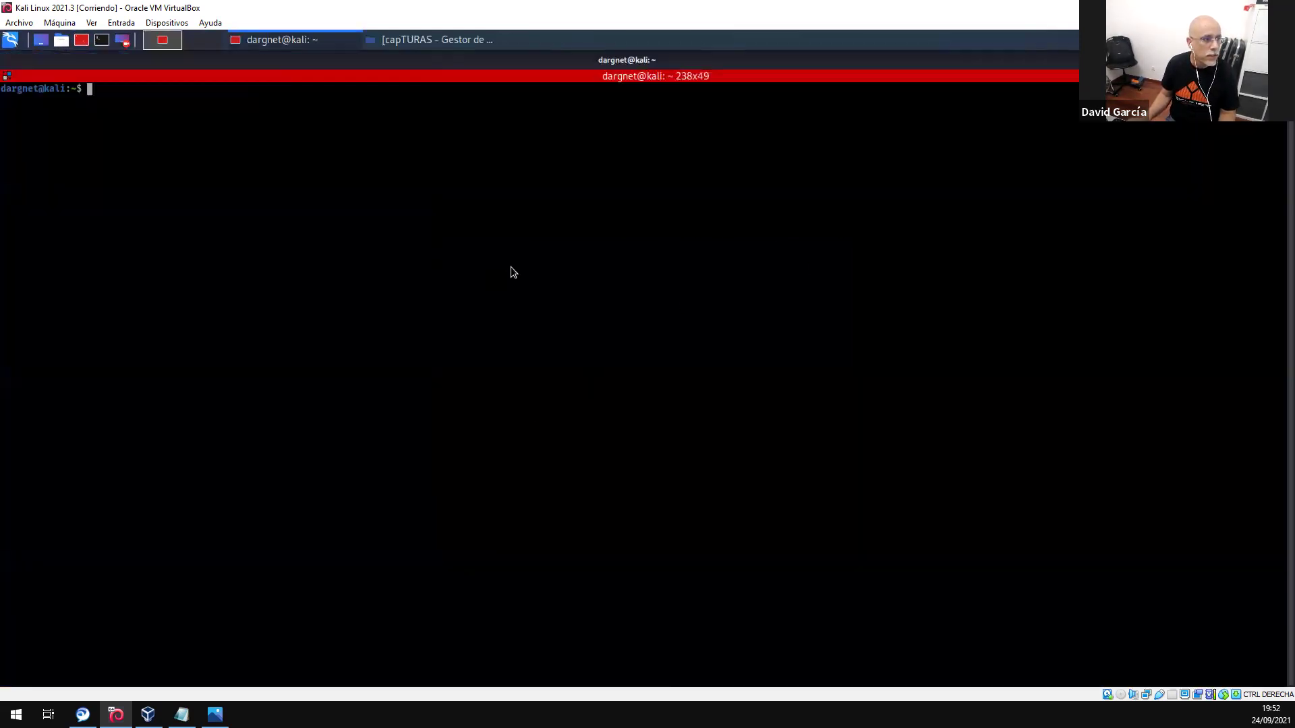
{"action": "right_click", "coordinate": [511, 266]}
{"action": "left_click", "coordinate": [605, 335]}
- Split the right pane horizontally into four stacked shells
{"action": "right_click", "coordinate": [806, 128]}
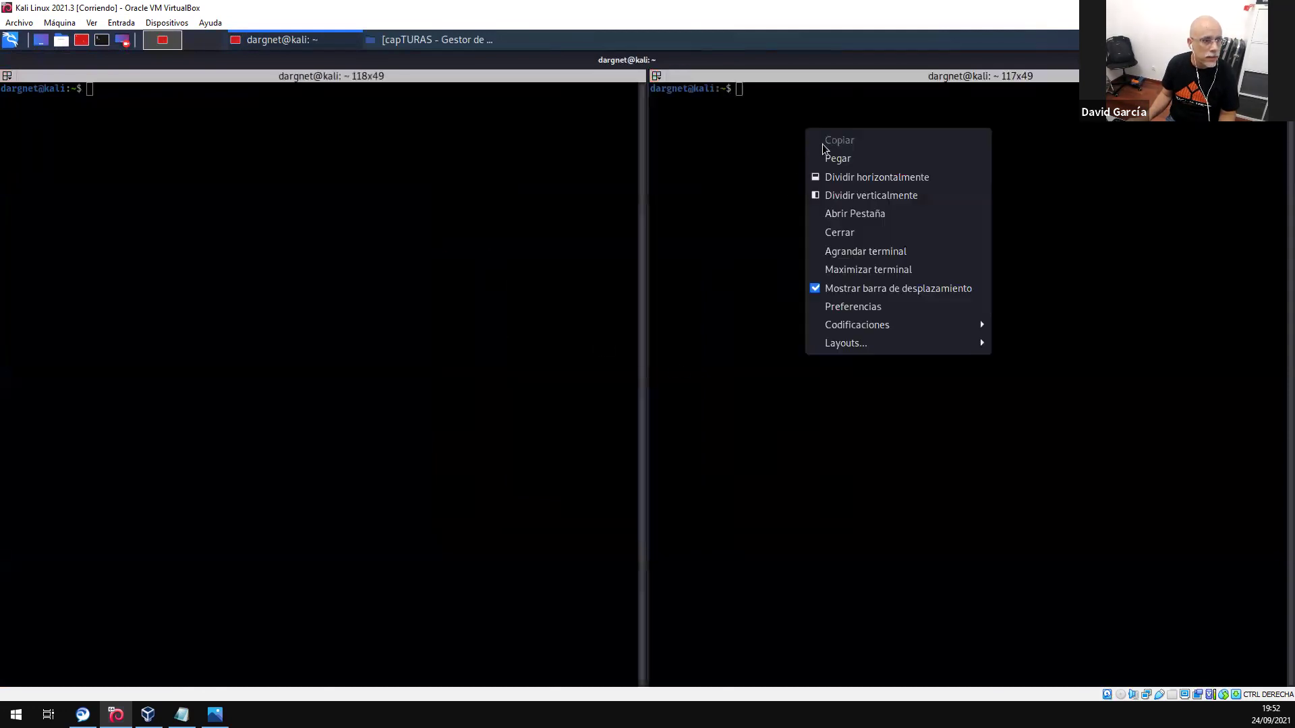
{"action": "left_click", "coordinate": [885, 177]}
{"action": "right_click", "coordinate": [876, 215]}
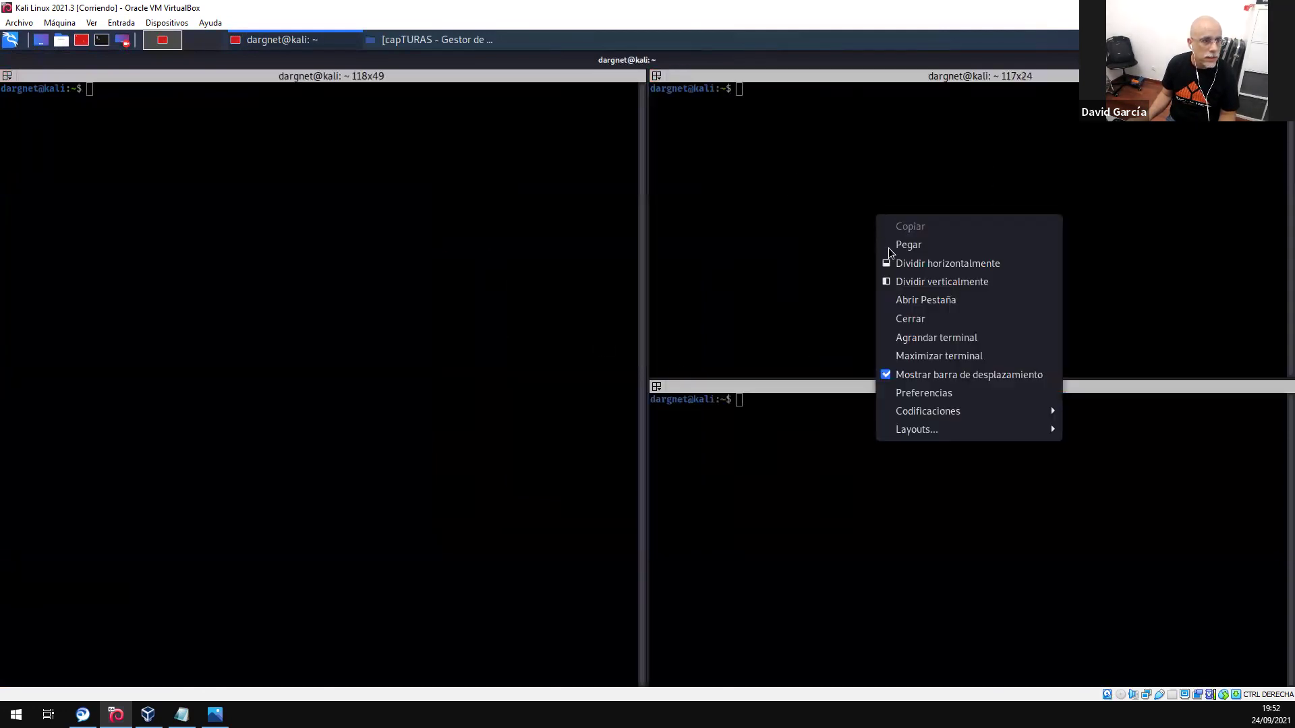
{"action": "left_click", "coordinate": [917, 263]}
{"action": "right_click", "coordinate": [866, 545]}
{"action": "left_click", "coordinate": [921, 368]}
- Set broadcast to Difundir todo for all five panes and focus the large left pane
{"action": "left_click", "coordinate": [7, 75]}
{"action": "left_click", "coordinate": [59, 113]}
{"action": "left_click", "coordinate": [370, 177]}
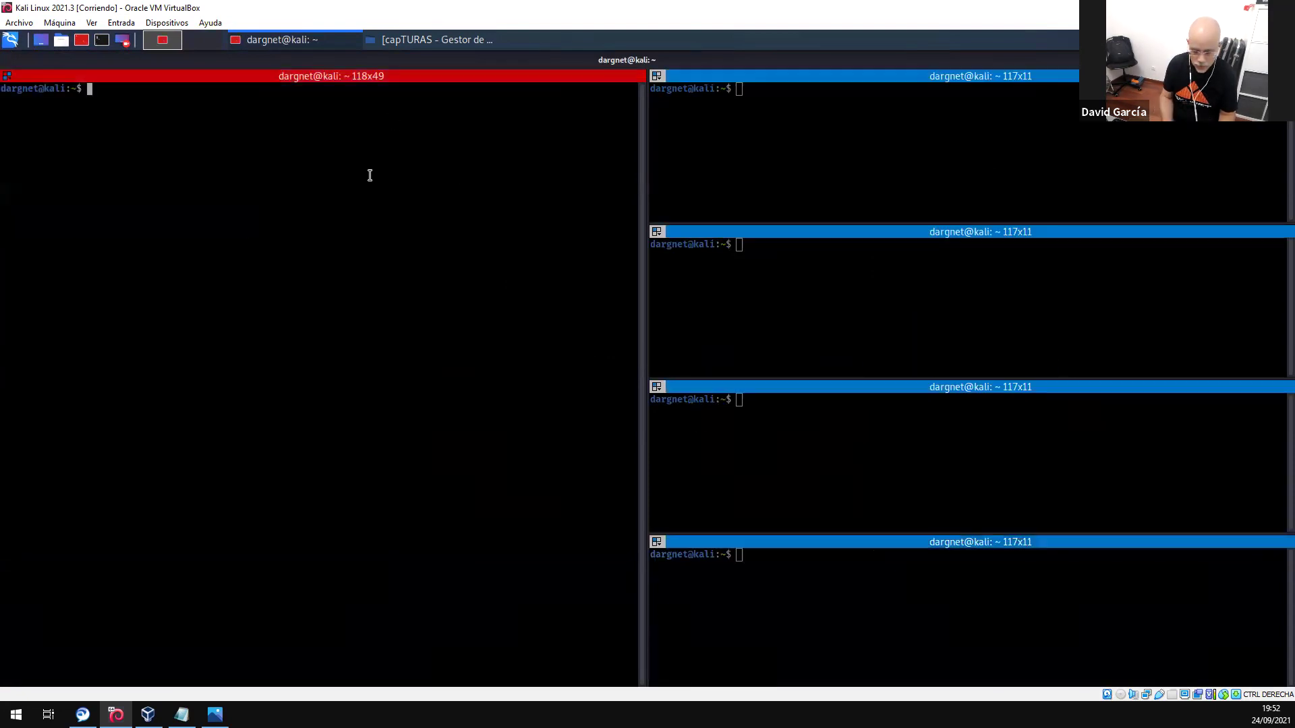
- Run sudo su in every pane, enter the password, and clear the root shells
{"action": "type", "text": "sudo su"}
{"action": "key", "text": "Return"}
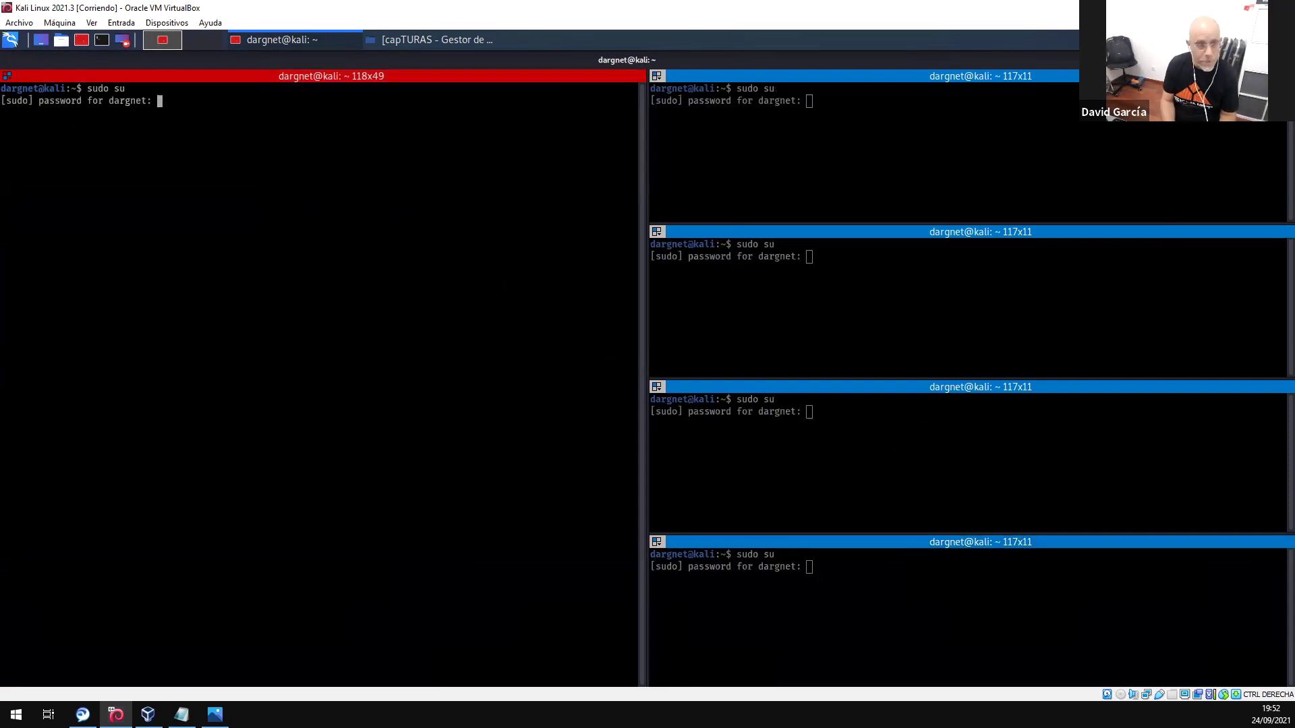
{"action": "key", "text": "Return"}
{"action": "key", "text": "Return"}
{"action": "key", "text": "Return"}
{"action": "key", "text": "Return"}
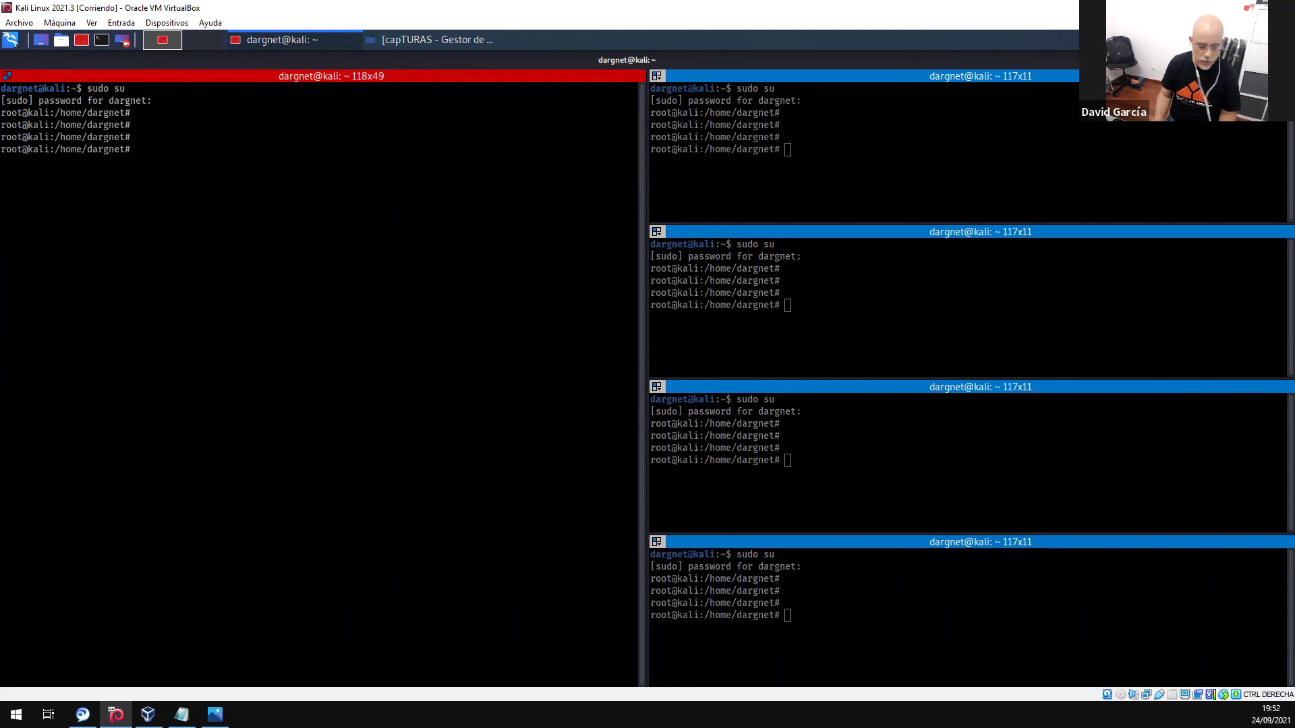
{"action": "type", "text": "clear"}
{"action": "key", "text": "Return"}
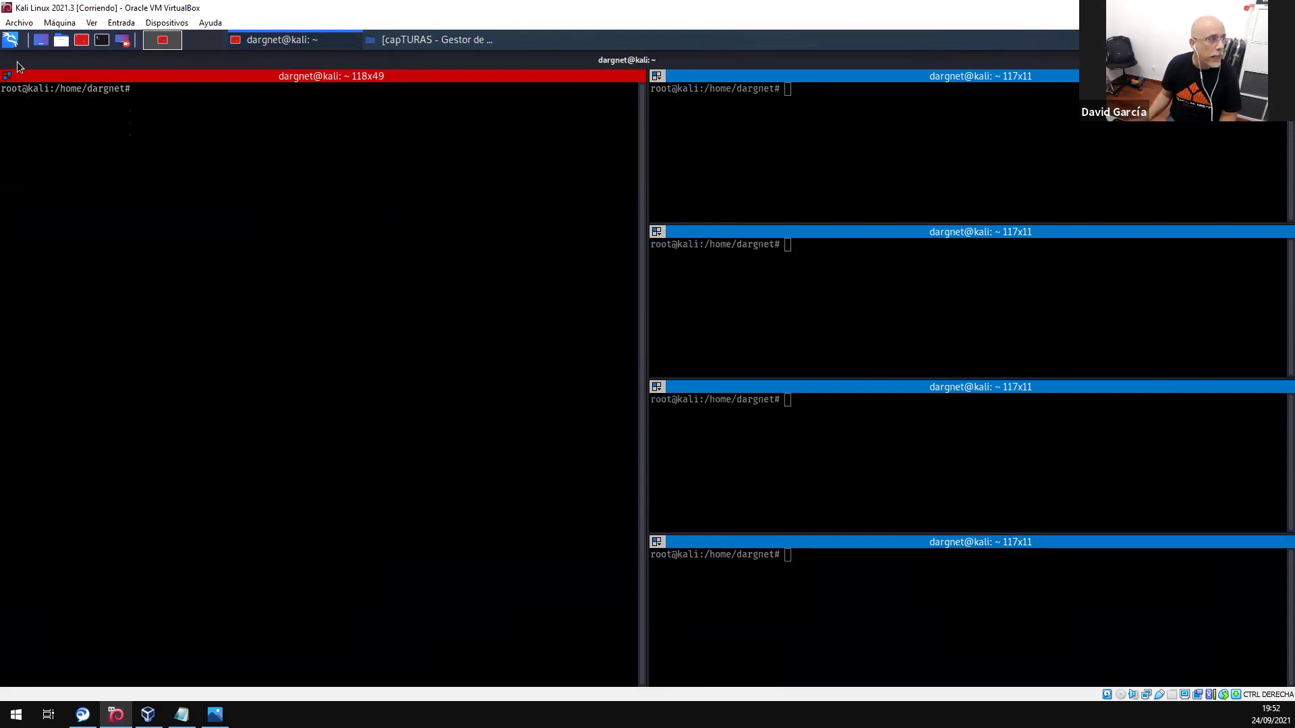
- Change the broadcast mode from the group menu and minimize Terminator with Ctrl+Alt+D
{"action": "left_click", "coordinate": [7, 75]}
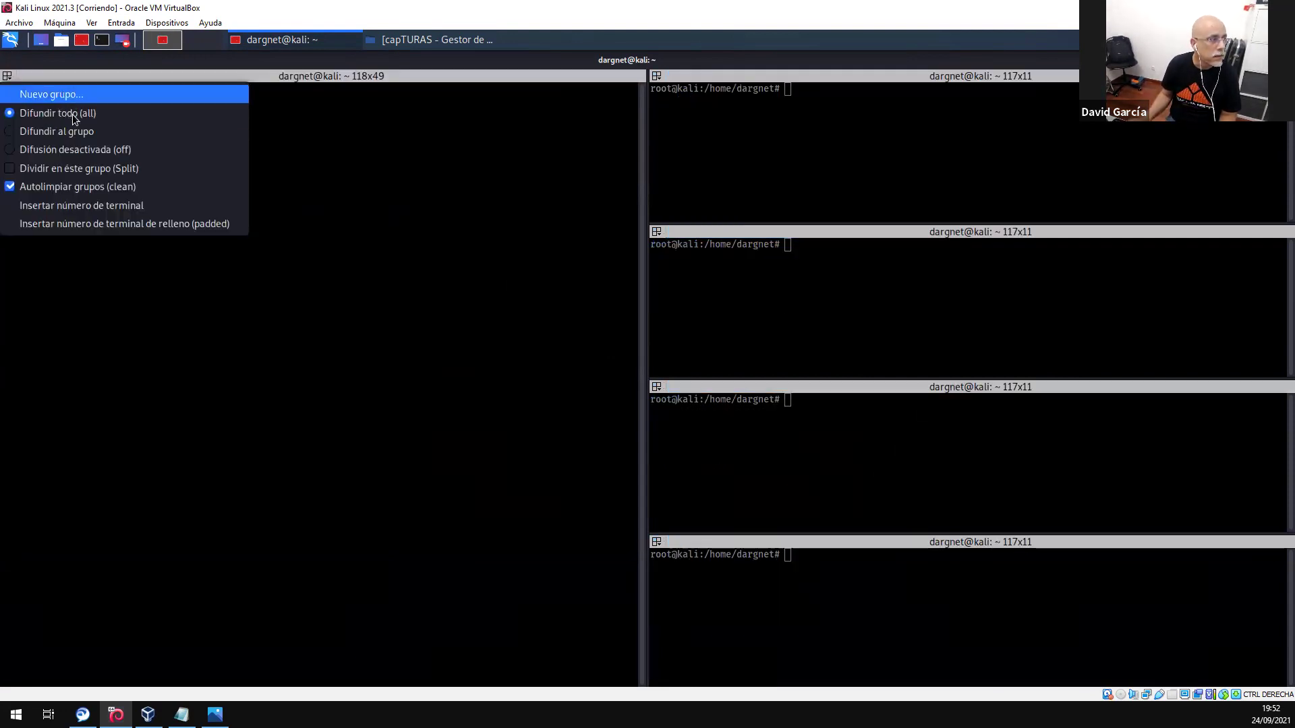
{"action": "left_click", "coordinate": [57, 131]}
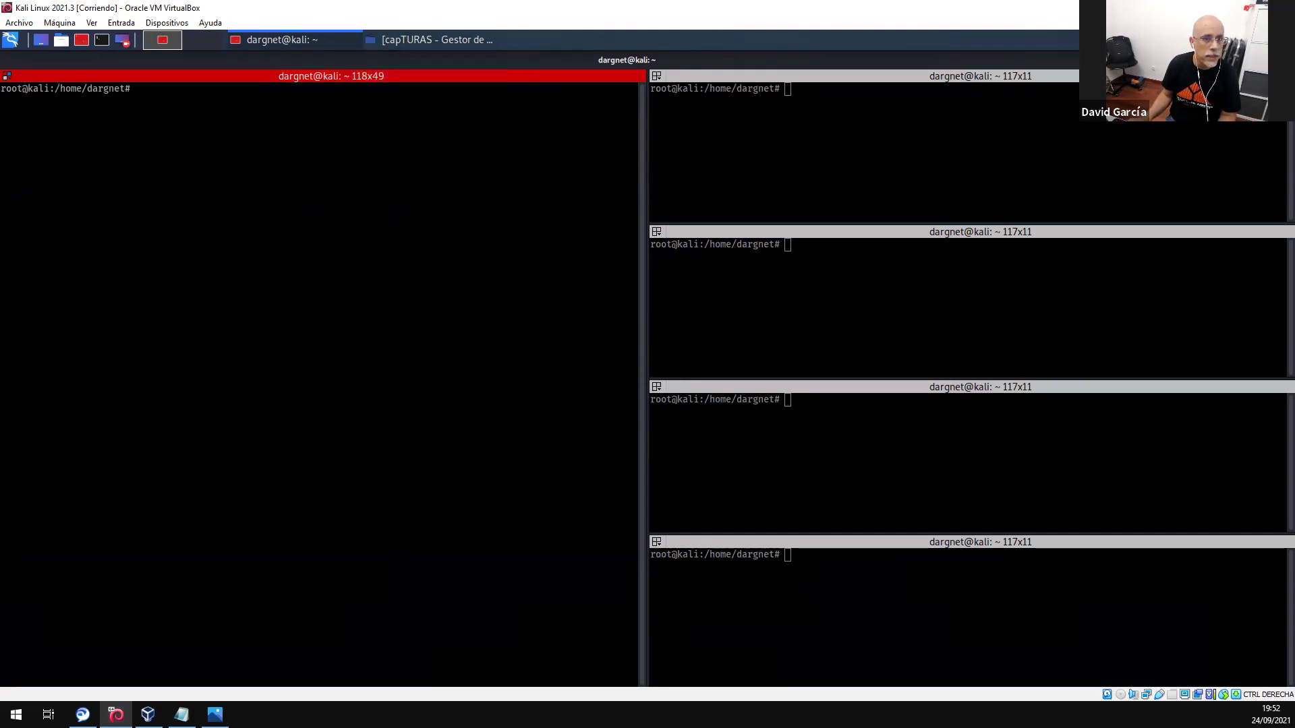
{"action": "key", "text": "ctrl+alt+d"}
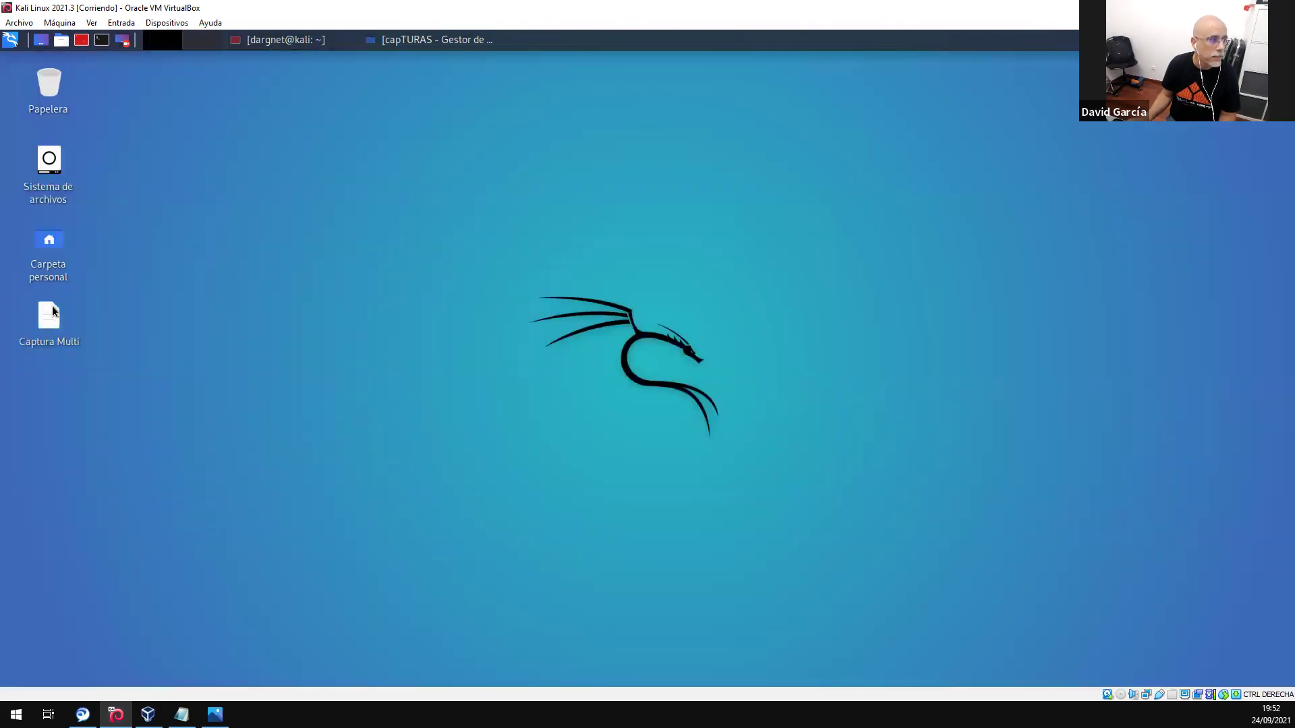
- Open the desktop 'Captura Multi' notes and select the wlan0–wlan2 ifconfig/iwconfig monitor-mode block
{"action": "double_click", "coordinate": [54, 311]}
{"action": "left_click_drag", "start_coordinate": [135, 278], "coordinate": [7, 169]}
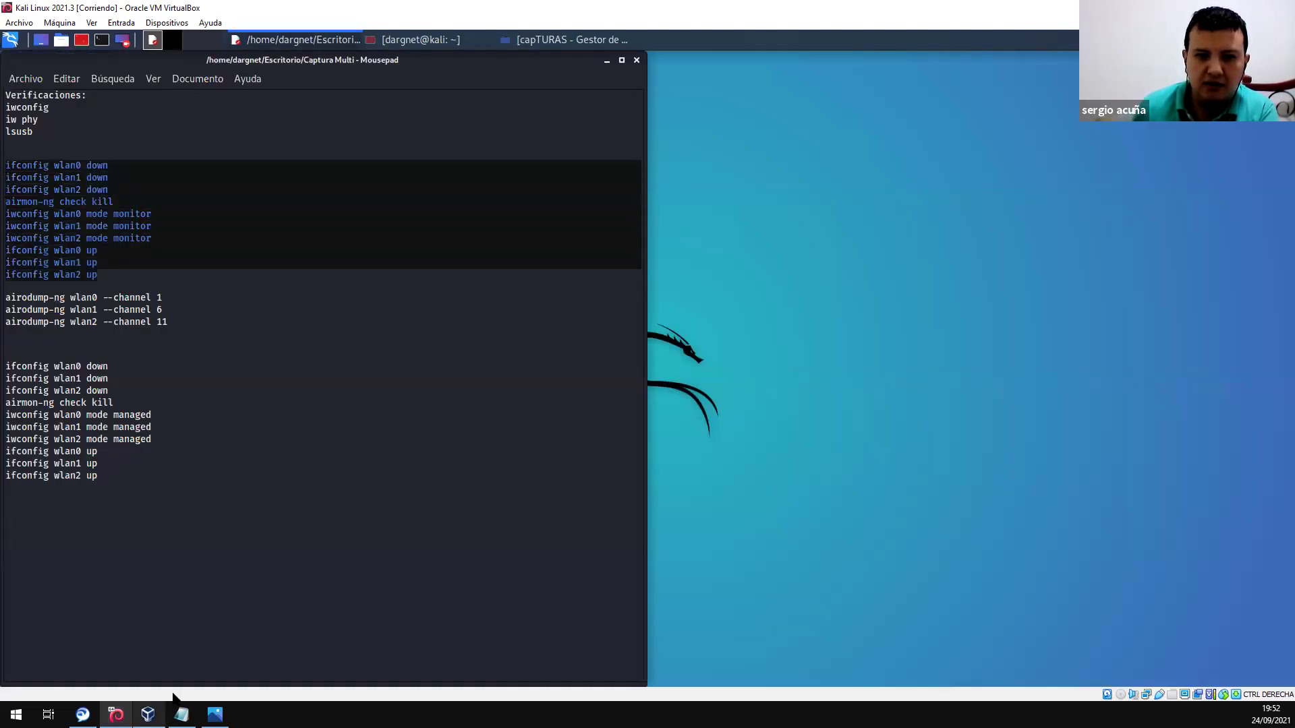
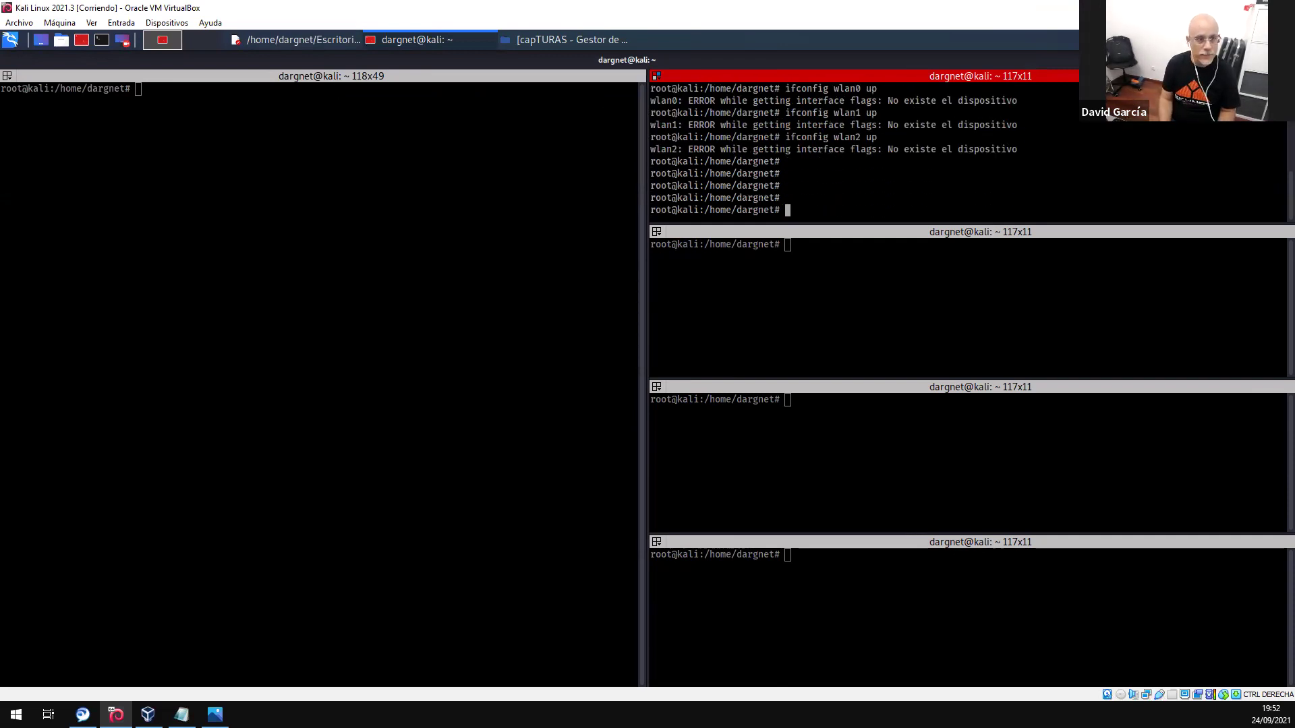
- Clear the top-right pane of the wlan0–wlan2 'no such device' errors with clear
{"action": "key", "text": "Return"}
{"action": "type", "text": "clear"}
{"action": "key", "text": "Return"}
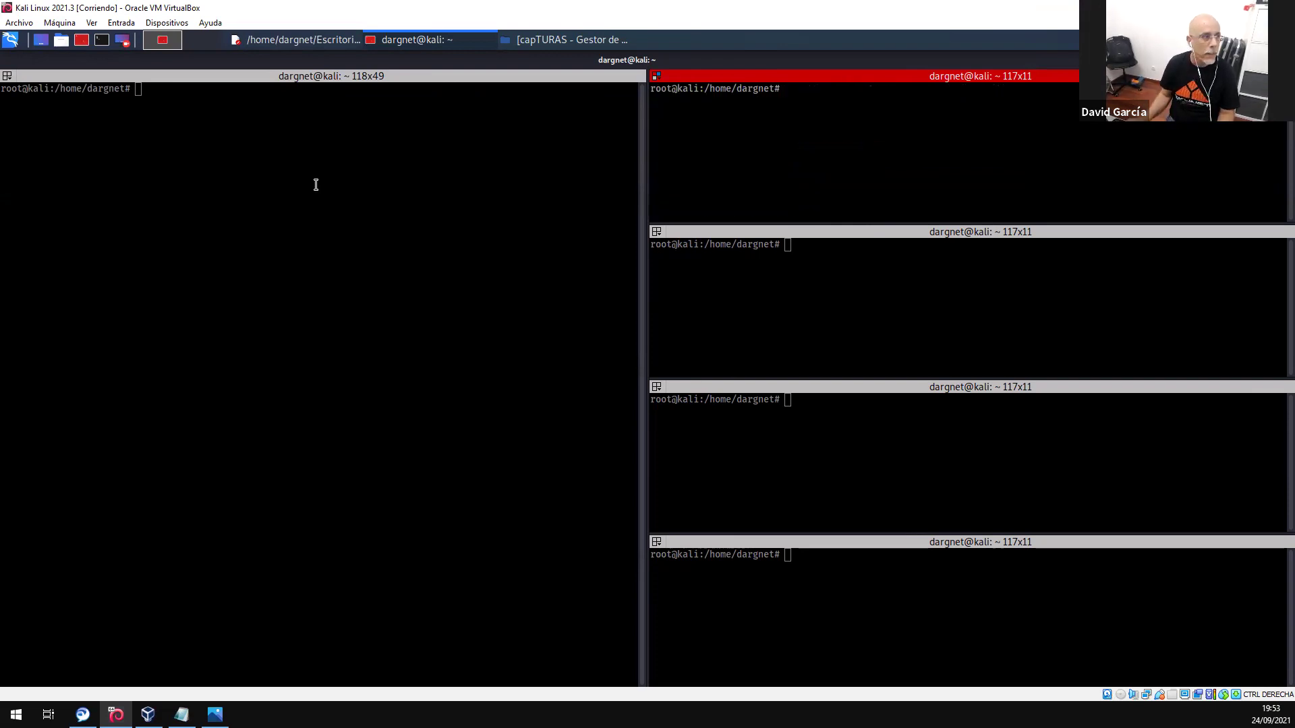
- Run iwconfig in the left pane, listing wlan0, wlan1 and wlan2 as unassociated Managed adapters at 2.412 GHz
{"action": "left_click", "coordinate": [316, 184]}
{"action": "type", "text": "iwconfig"}
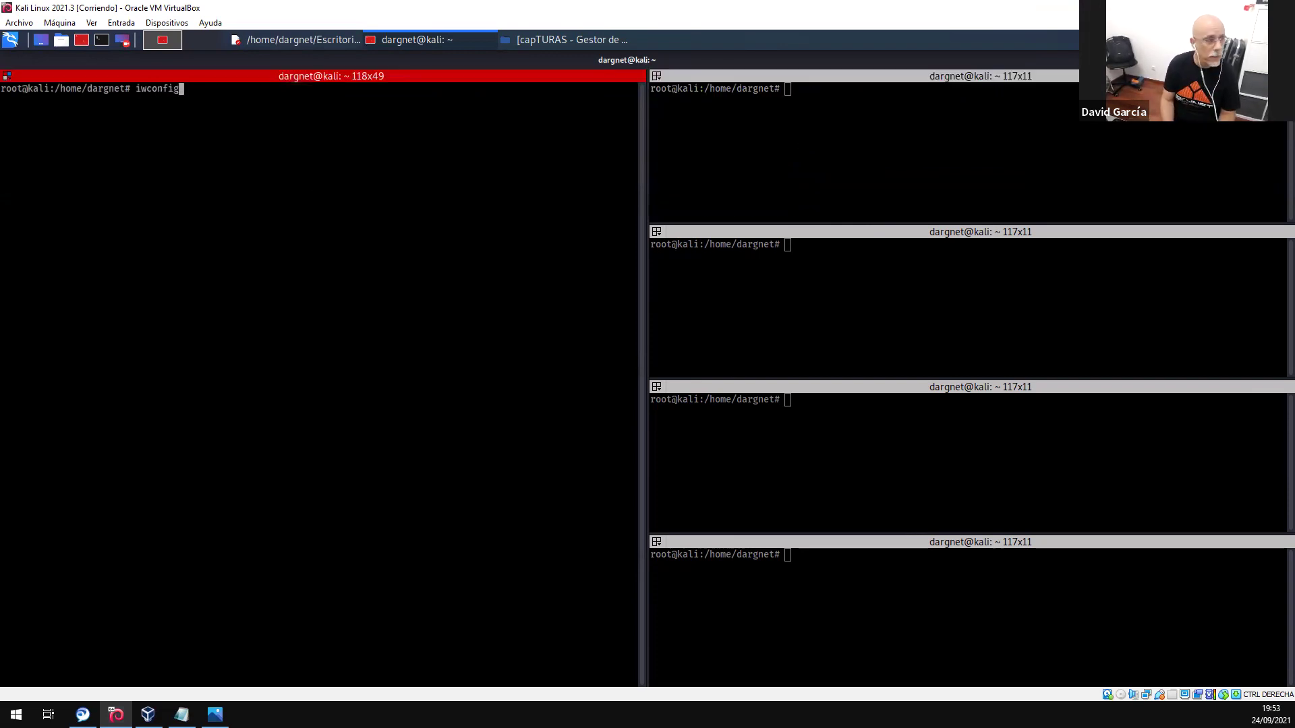
{"action": "key", "text": "Return"}
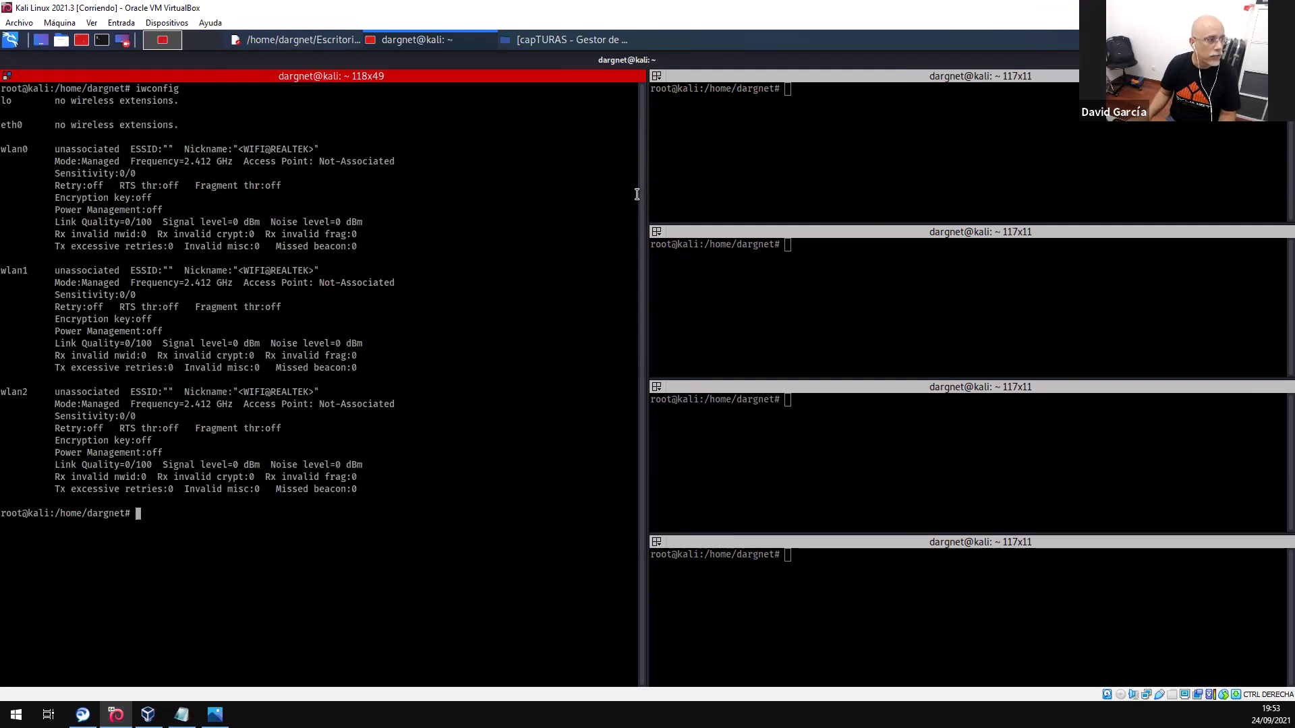
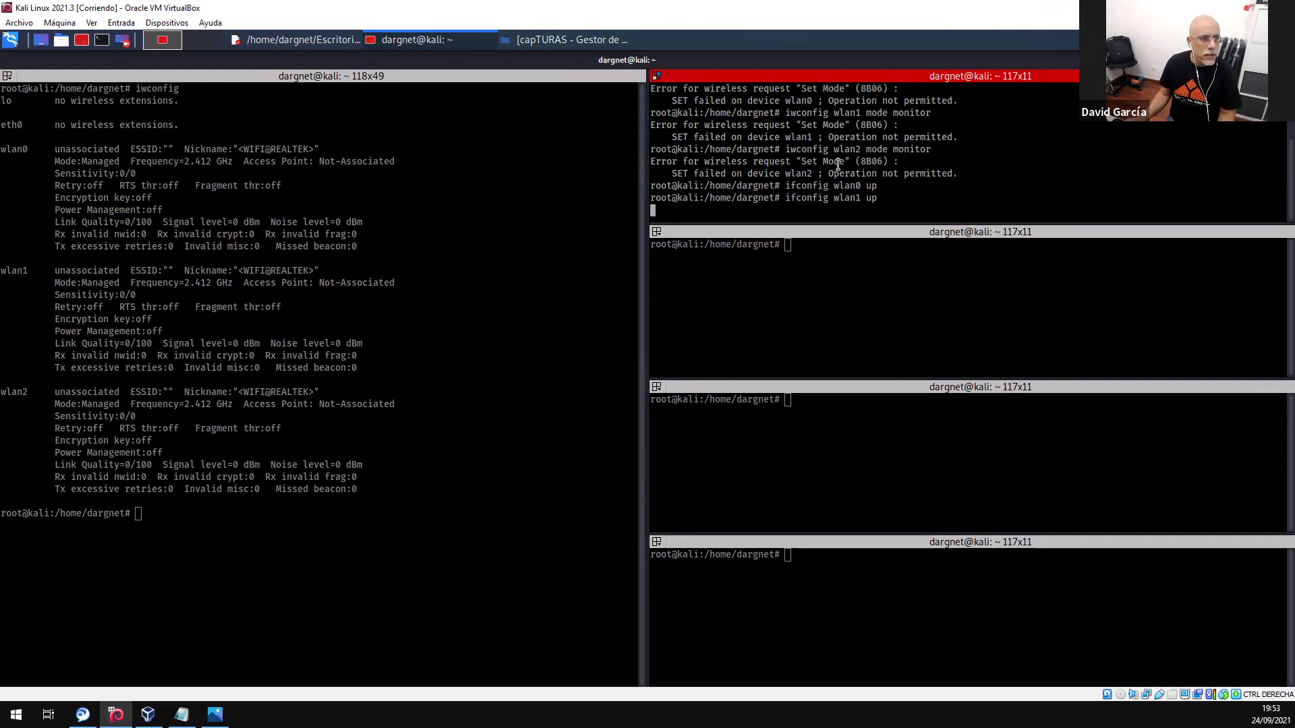
- Run 'ifconfig wlan2 up', then suspend the stalled command with Ctrl+Z
{"action": "type", "text": "ifconfig wlan2 up"}
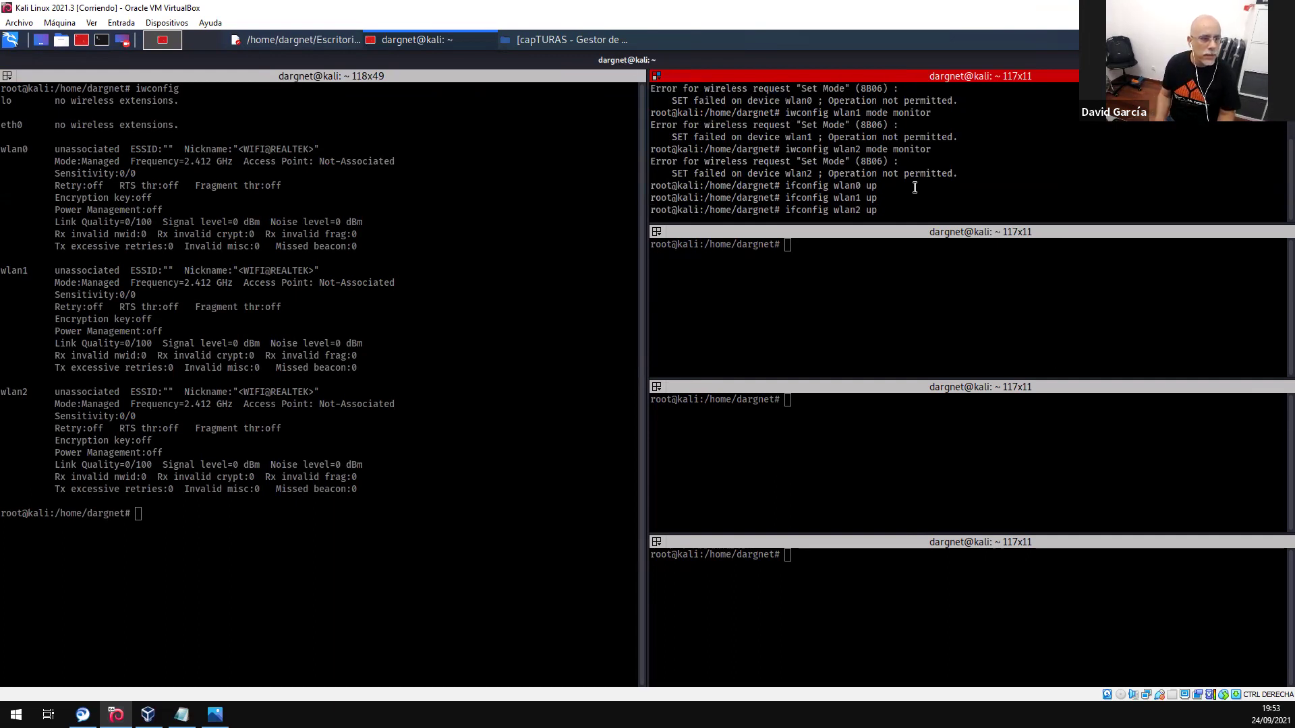
{"action": "key", "text": "Return"}
{"action": "key", "text": "Return"}
{"action": "key", "text": "Return"}
{"action": "key", "text": "Return"}
{"action": "key", "text": "Return"}
{"action": "key", "text": "Return"}
{"action": "key", "text": "Return"}
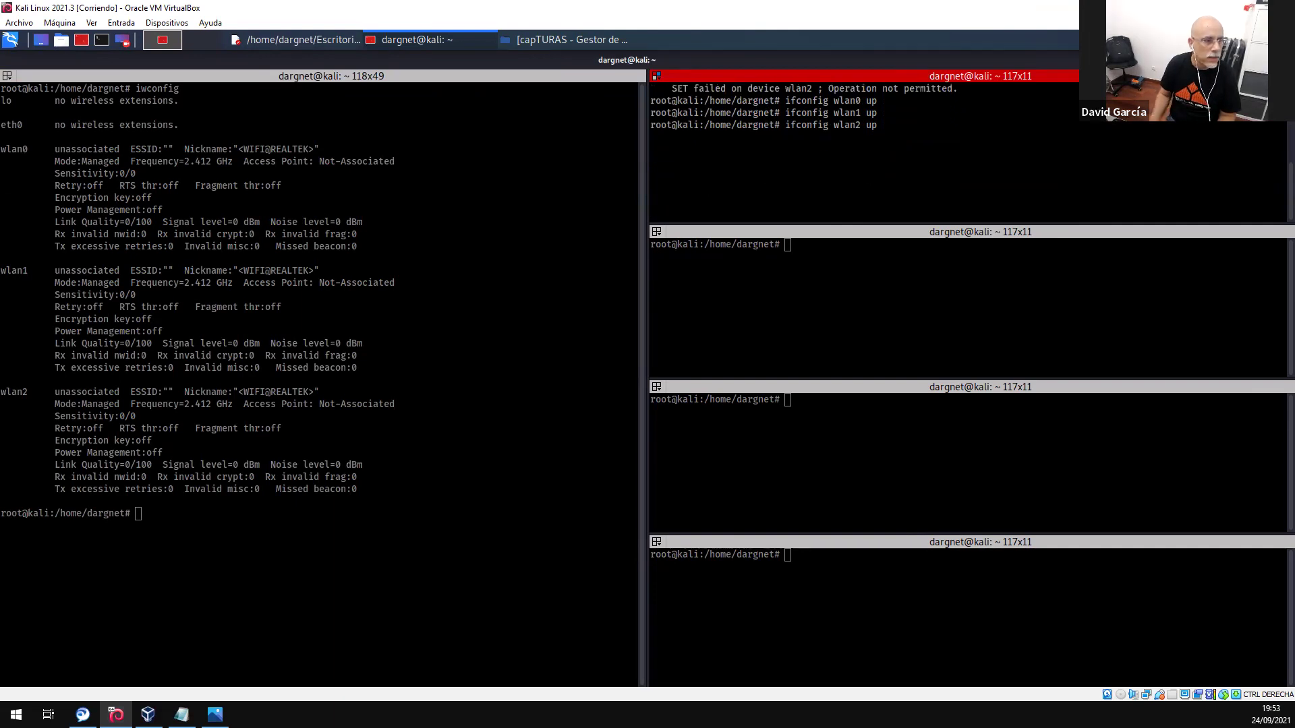
{"action": "key", "text": "ctrl+z"}
{"action": "key", "text": "Return"}
{"action": "key", "text": "Return"}
{"action": "key", "text": "Return"}
{"action": "key", "text": "Return"}
{"action": "key", "text": "Return"}
{"action": "key", "text": "Return"}
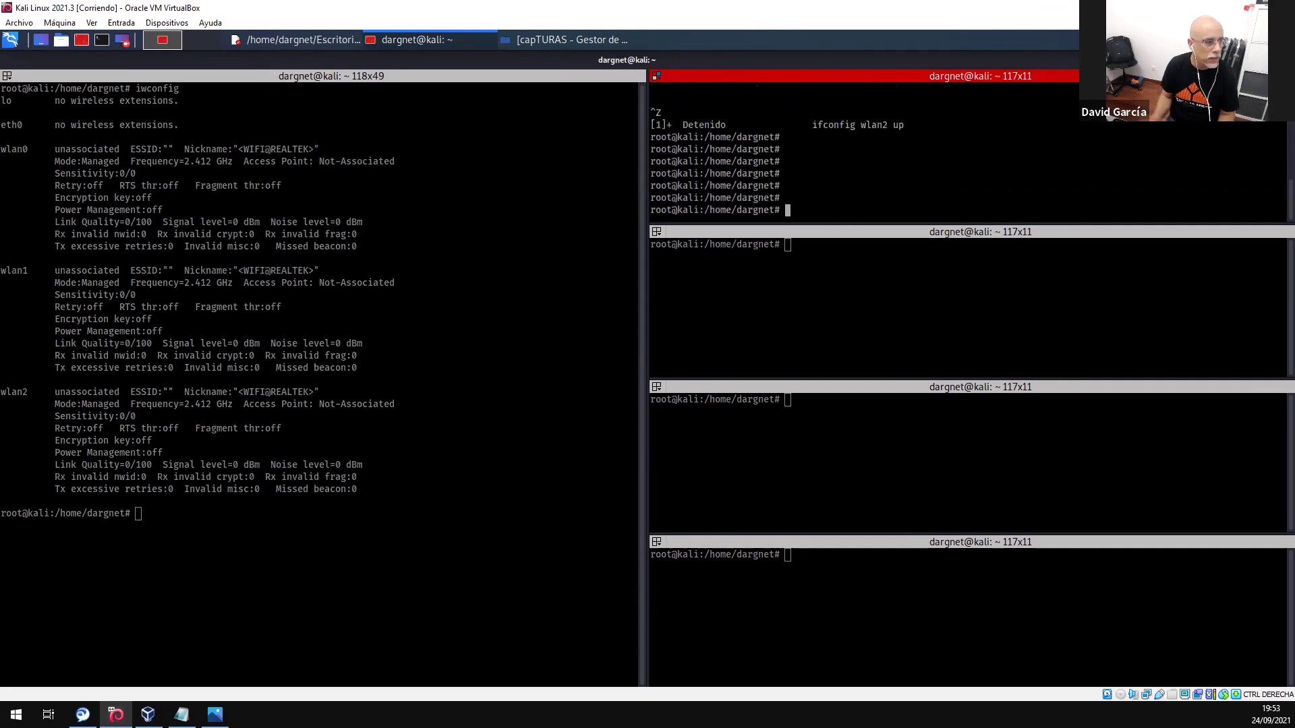
- Rerun iwconfig in the left pane, then open edit options on the Captura Multi command notes
{"action": "left_click", "coordinate": [248, 432]}
{"action": "key", "text": "Return"}
{"action": "key", "text": "Return"}
{"action": "key", "text": "Return"}
{"action": "key", "text": "Up"}
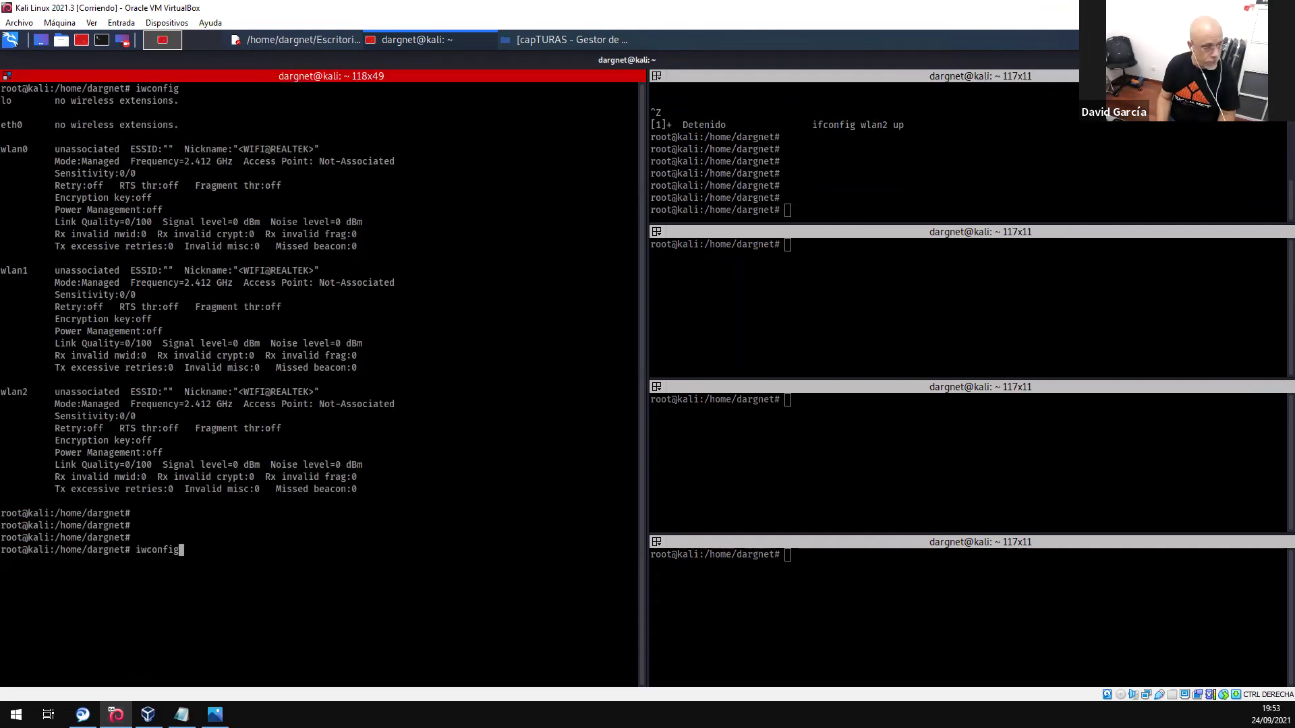
{"action": "key", "text": "Return"}
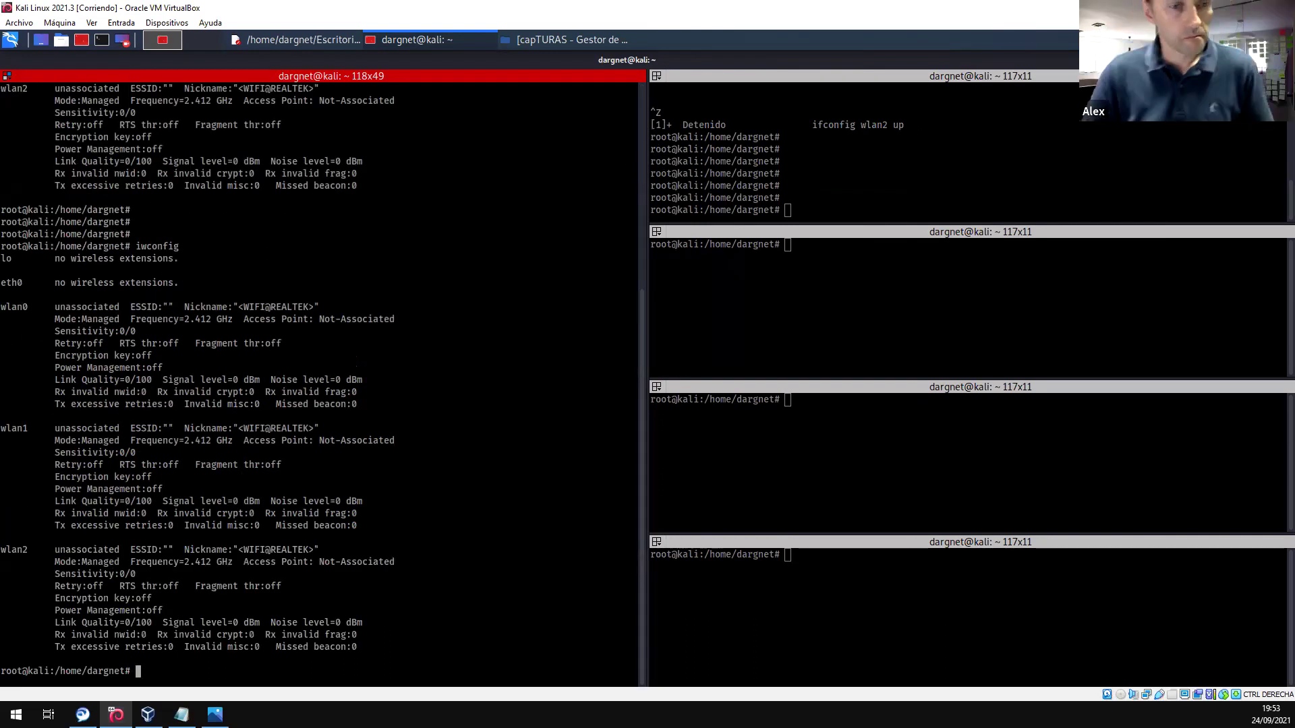
{"action": "left_click", "coordinate": [291, 46]}
{"action": "right_click", "coordinate": [76, 192]}
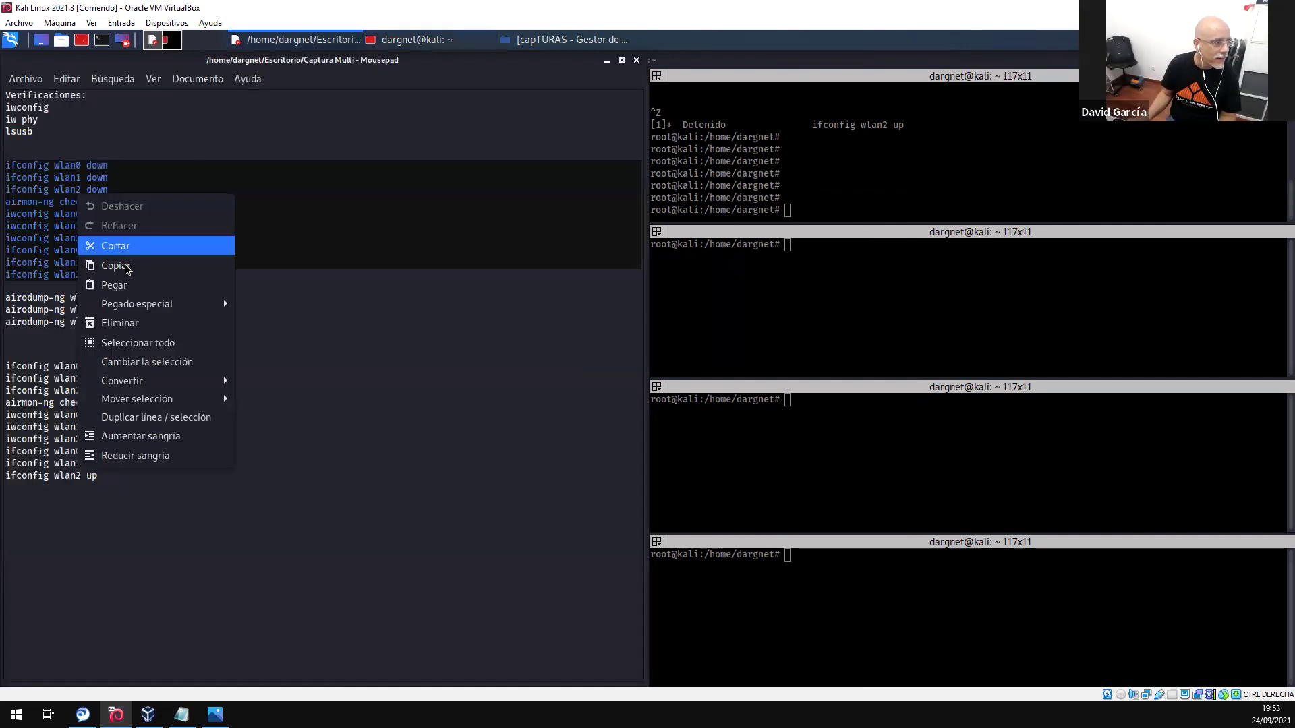
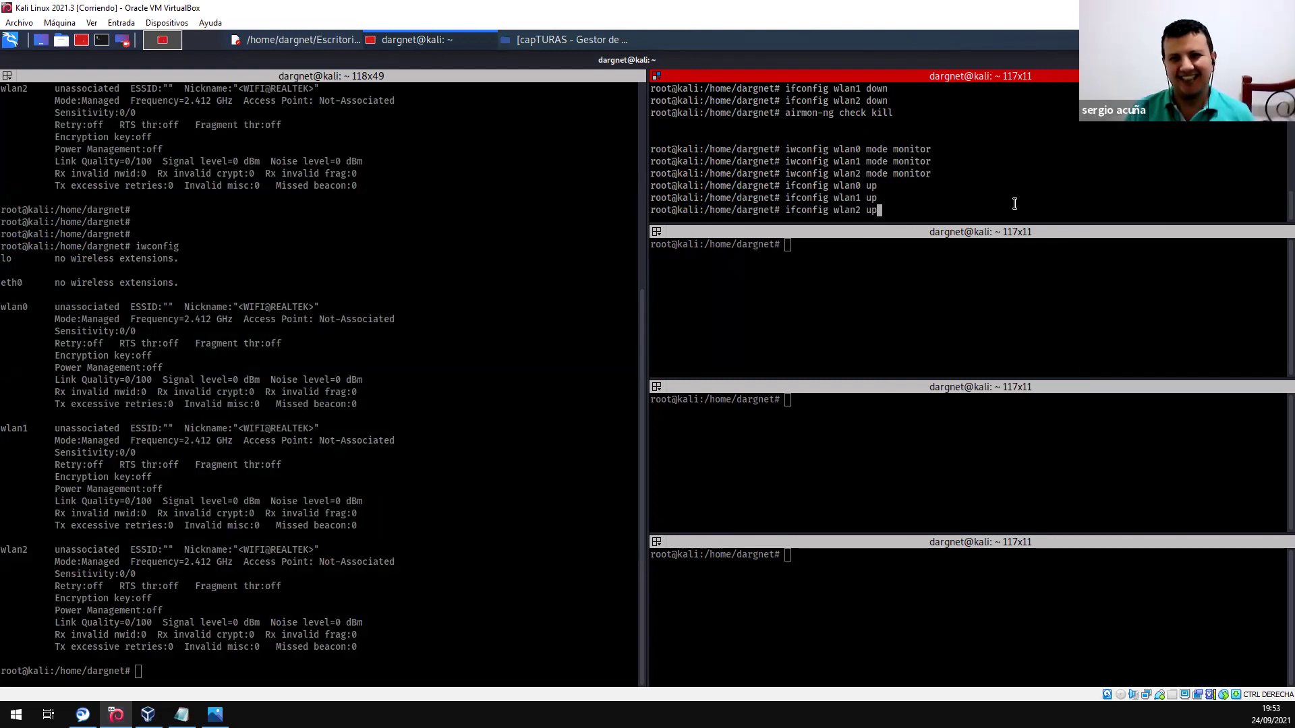
- Bring wlan2 up and rerun iwconfig to confirm wlan0, wlan1 and wlan2 are in Monitor mode
{"action": "key", "text": "Return"}
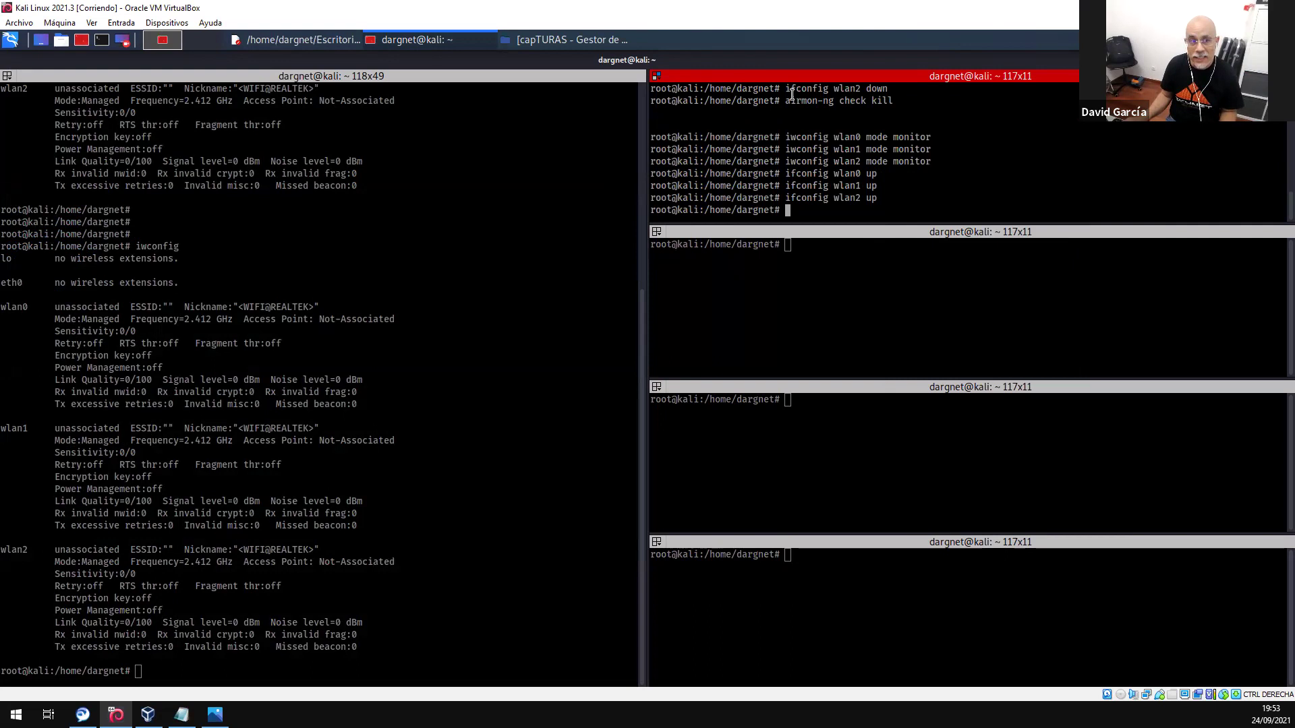
{"action": "left_click", "coordinate": [433, 343]}
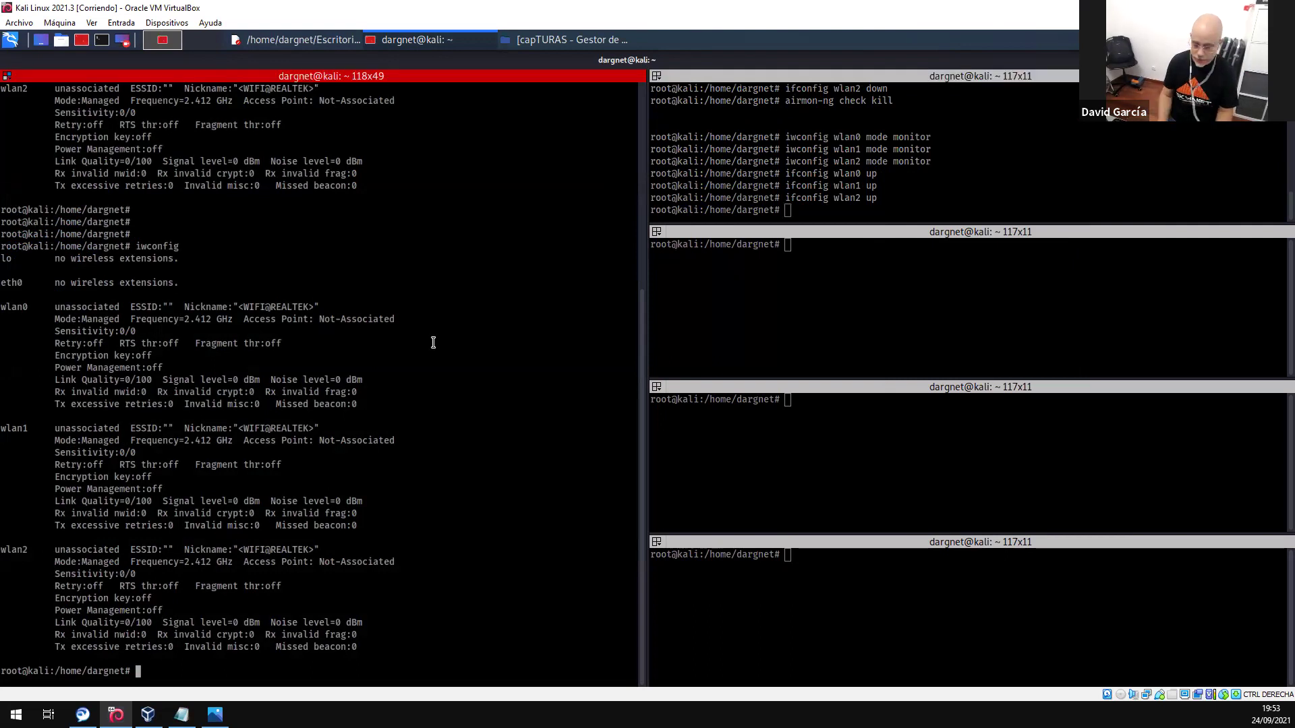
{"action": "key", "text": "Return"}
{"action": "key", "text": "Return"}
{"action": "key", "text": "Up"}
{"action": "key", "text": "Return"}
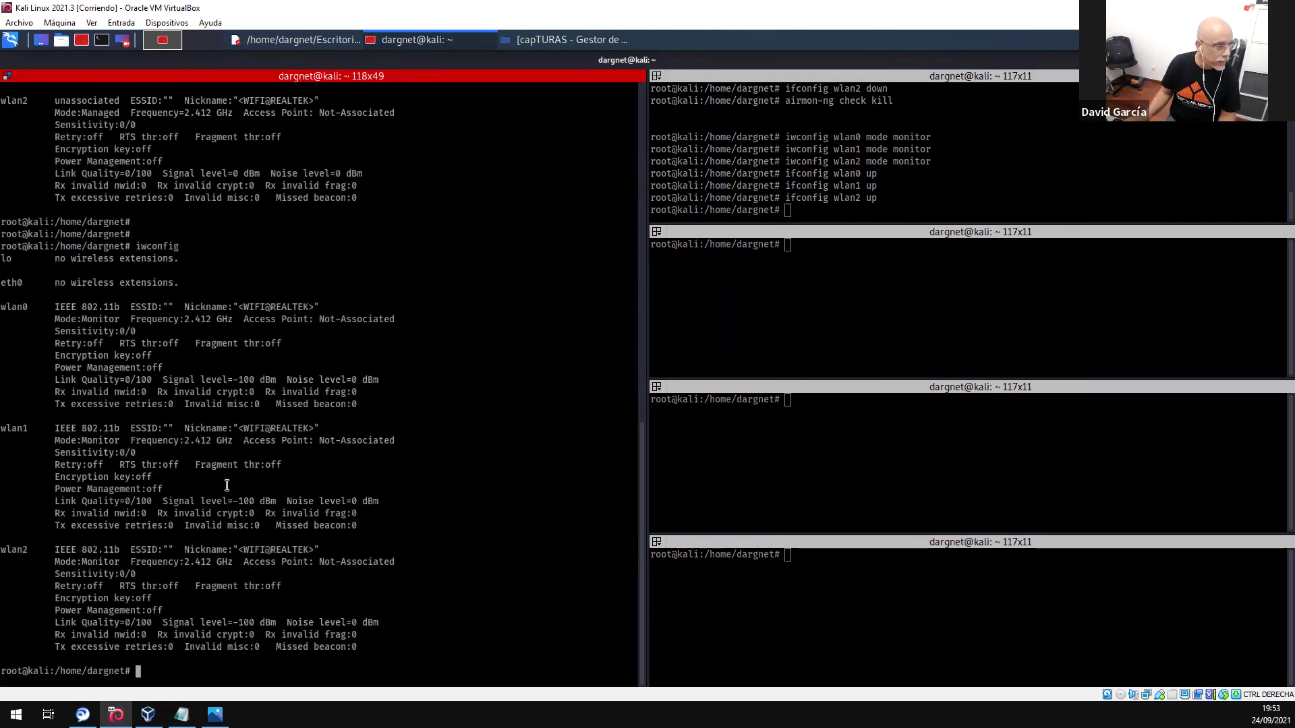
{"action": "left_click", "coordinate": [10, 40]}
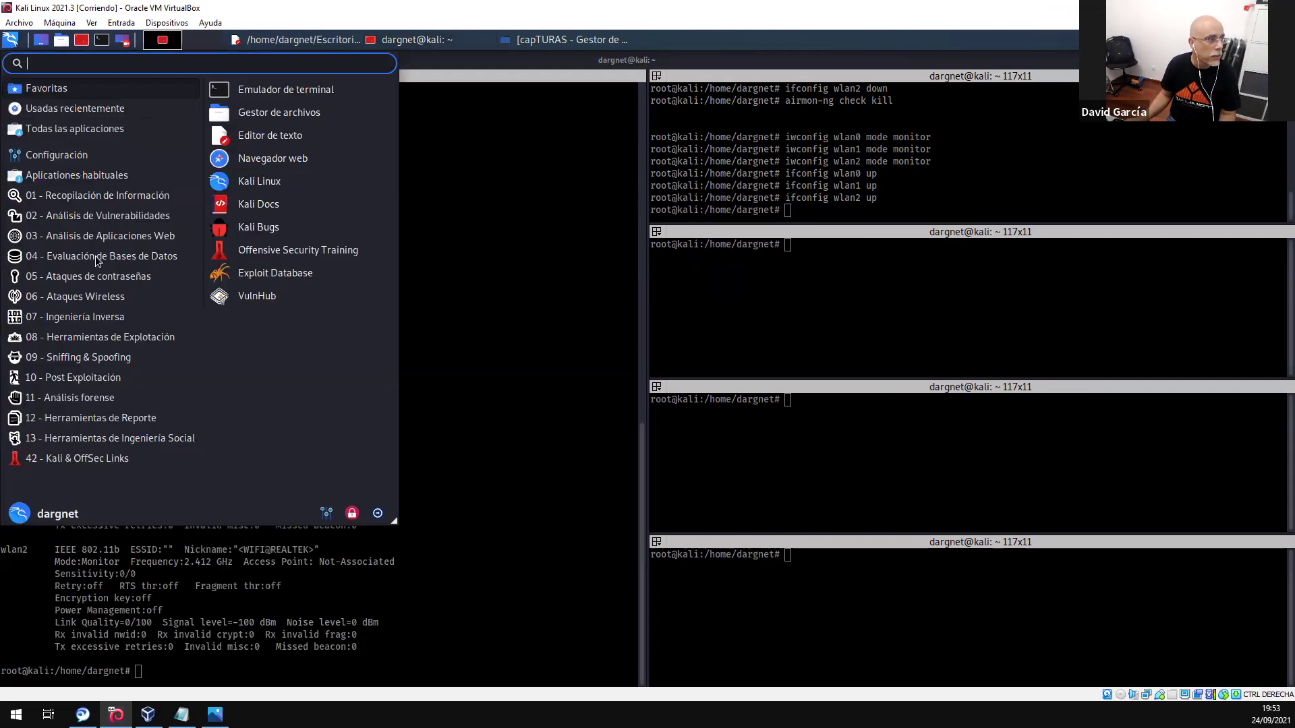
- Launch Wireshark as root from the 'wir' menu search, entering the account password, then return to the terminal
{"action": "type", "text": "wire"}
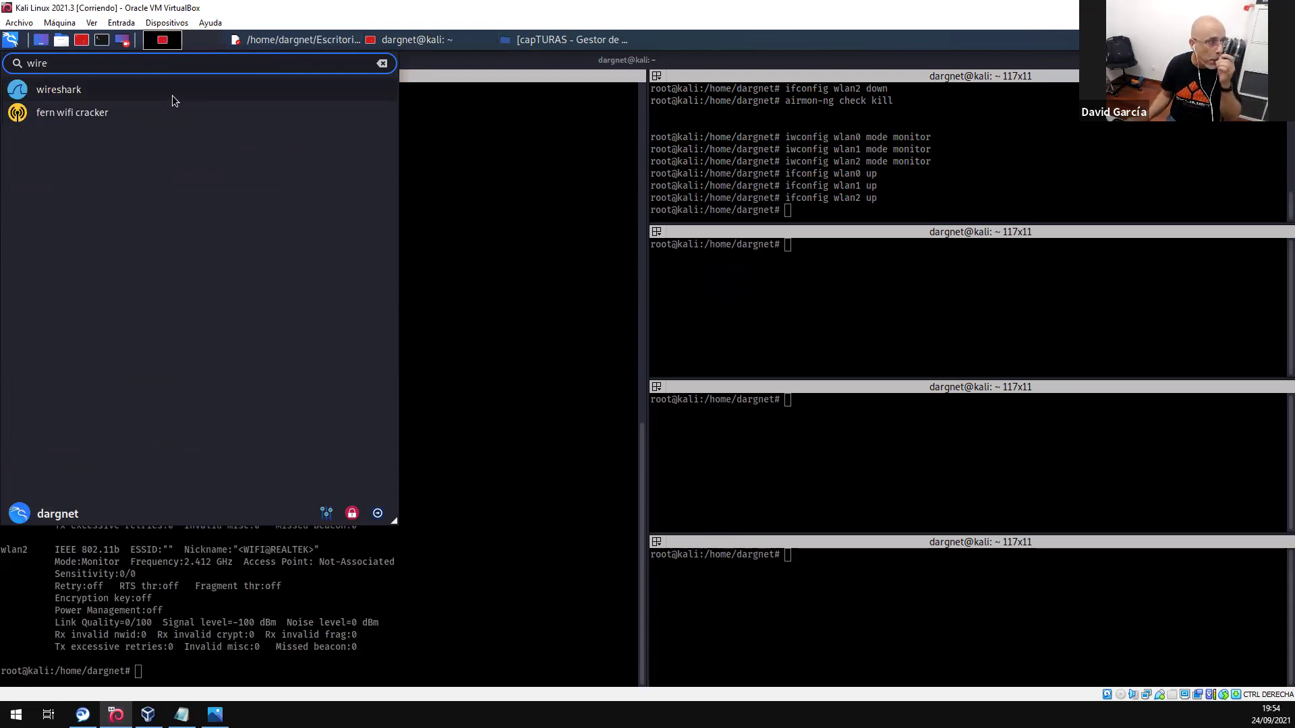
{"action": "left_click", "coordinate": [172, 95]}
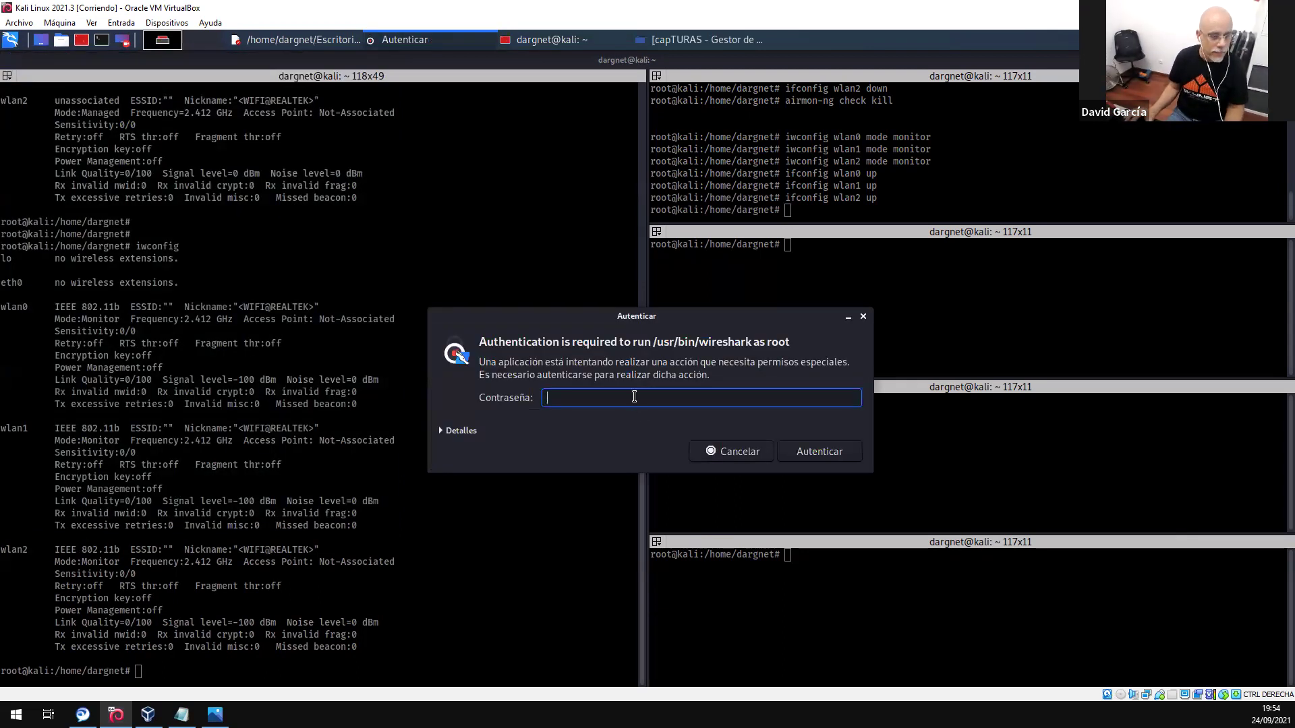
{"action": "type", "text": "••••••••"}
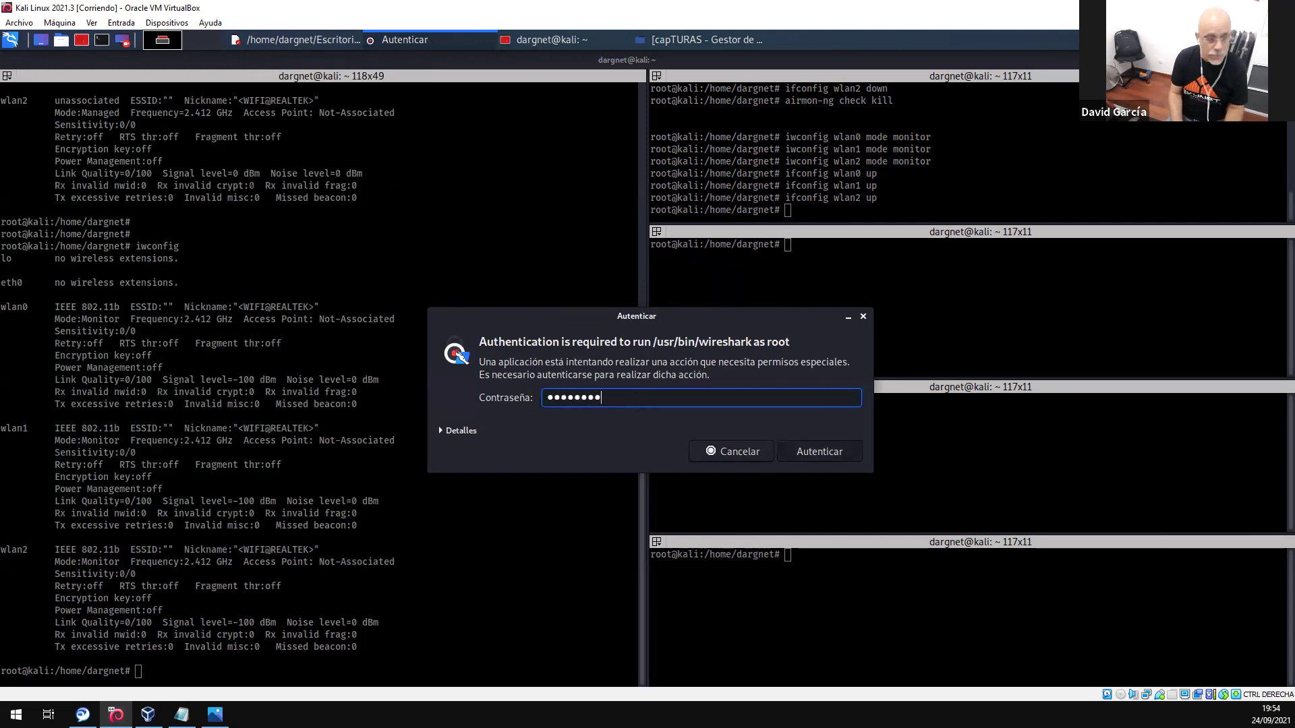
{"action": "key", "text": "Return"}
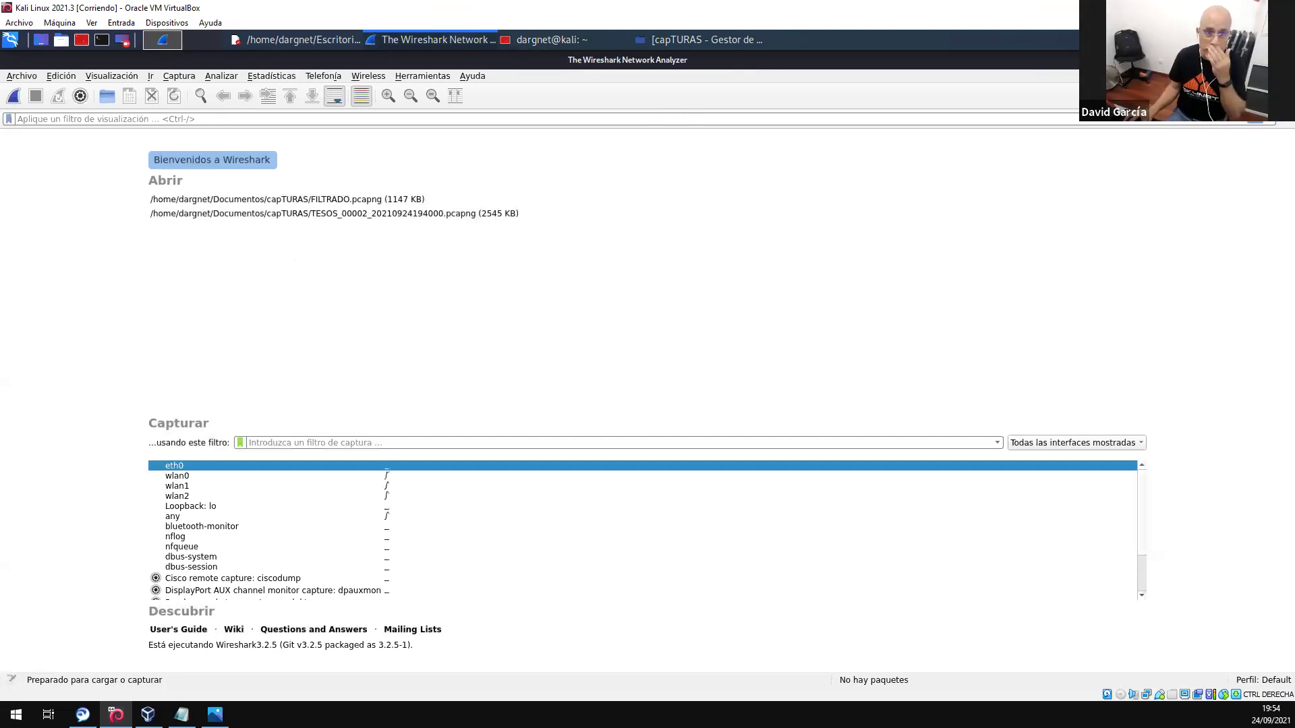
{"action": "key", "text": "alt+Tab"}
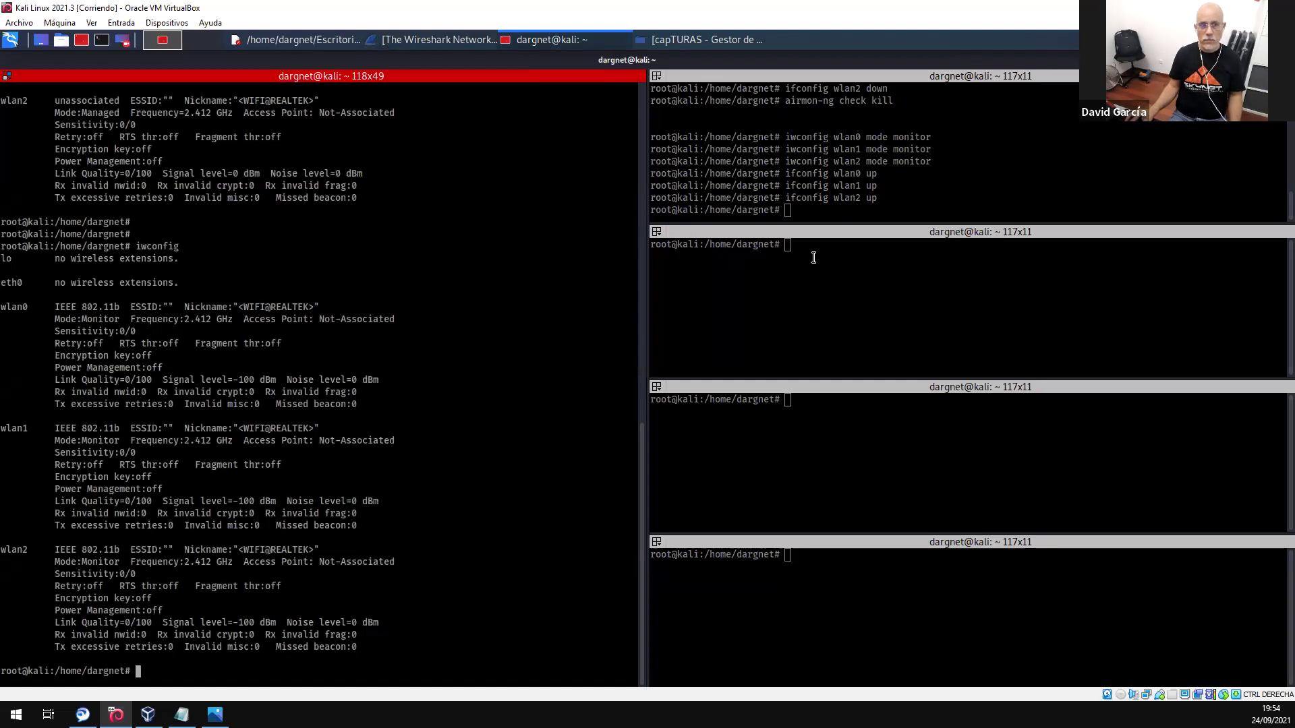
- Add blank prompt lines in the second terminal pane, then quit Wireshark with Ctrl+Q
{"action": "left_click", "coordinate": [802, 256]}
{"action": "key", "text": "Return"}
{"action": "key", "text": "Return"}
{"action": "key", "text": "Return"}
{"action": "key", "text": "Return"}
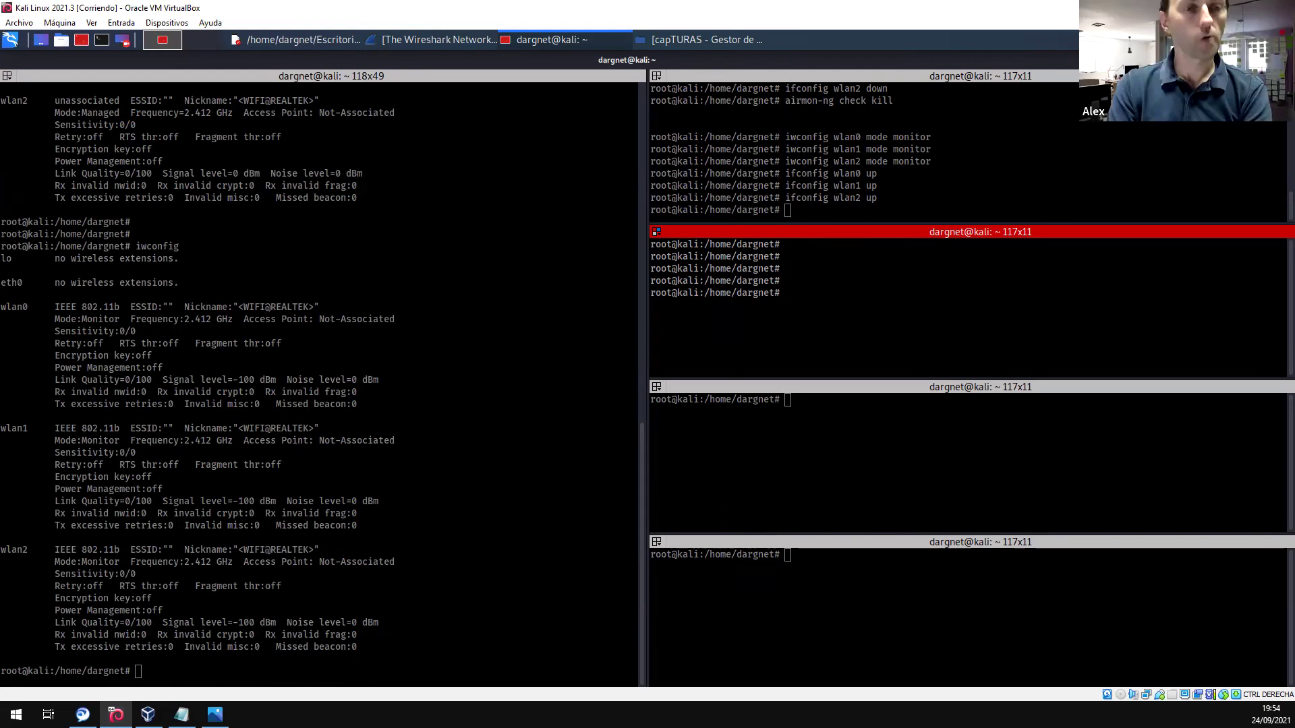
{"action": "left_click", "coordinate": [387, 42]}
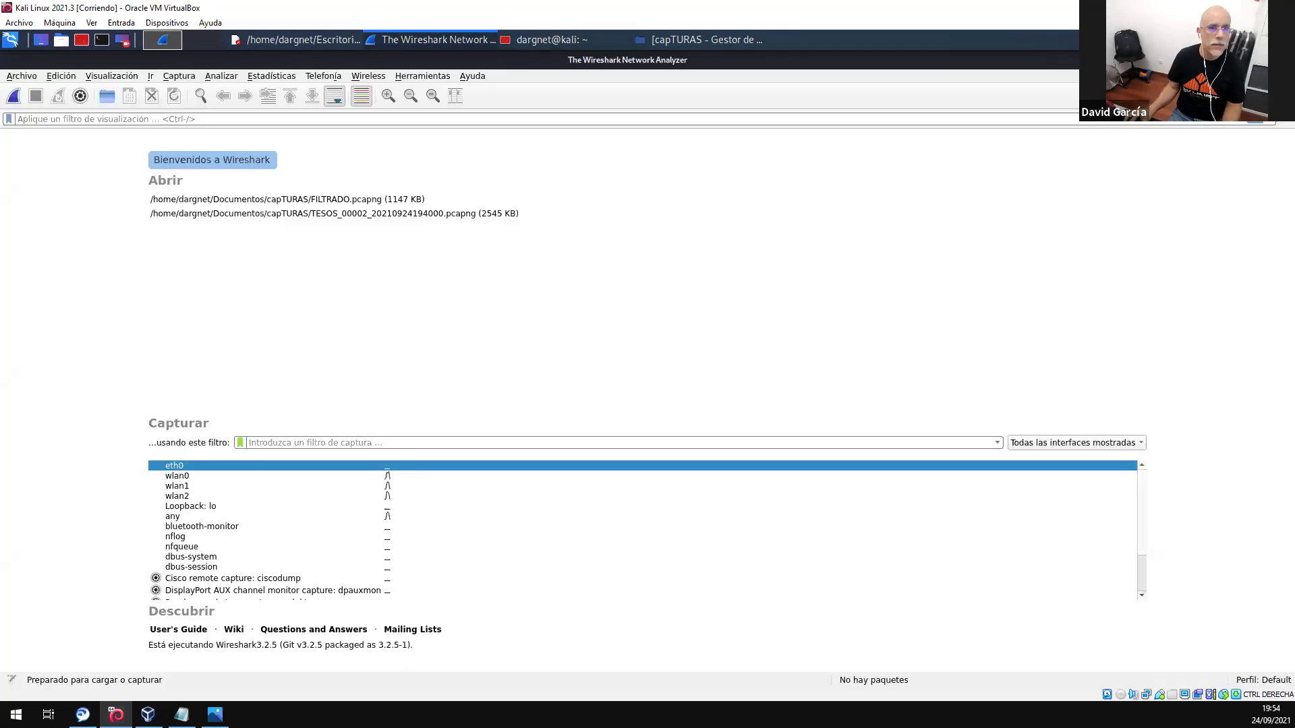
{"action": "key", "text": "ctrl+q"}
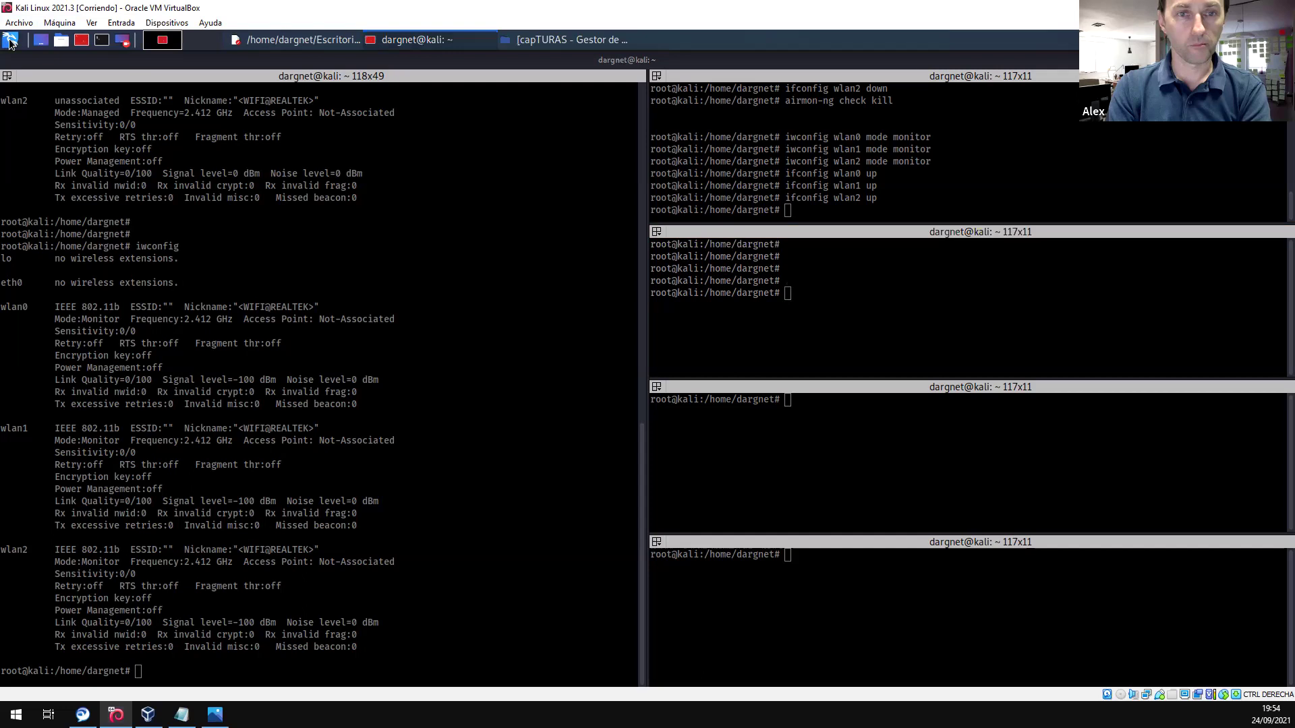
- Relaunch Wireshark as root via the 'wire' menu search, authenticating with the account password
{"action": "left_click", "coordinate": [10, 41]}
{"action": "type", "text": "wire"}
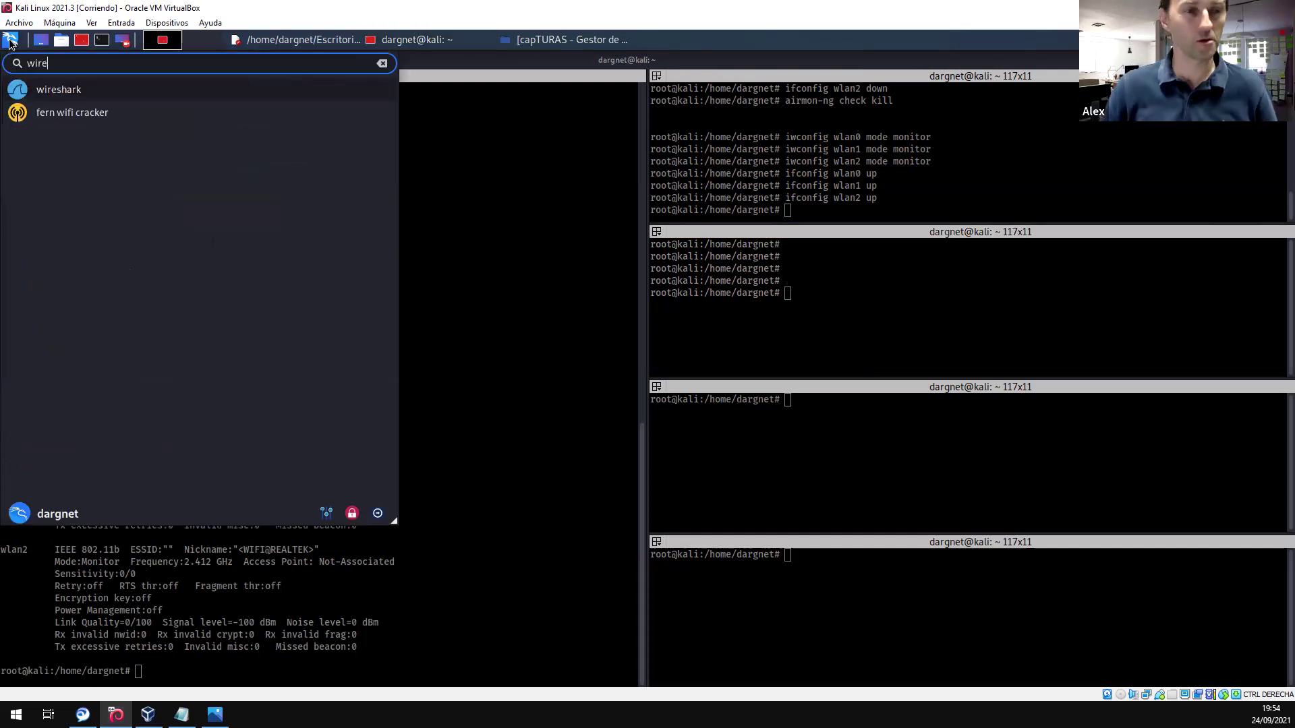
{"action": "left_click", "coordinate": [61, 89]}
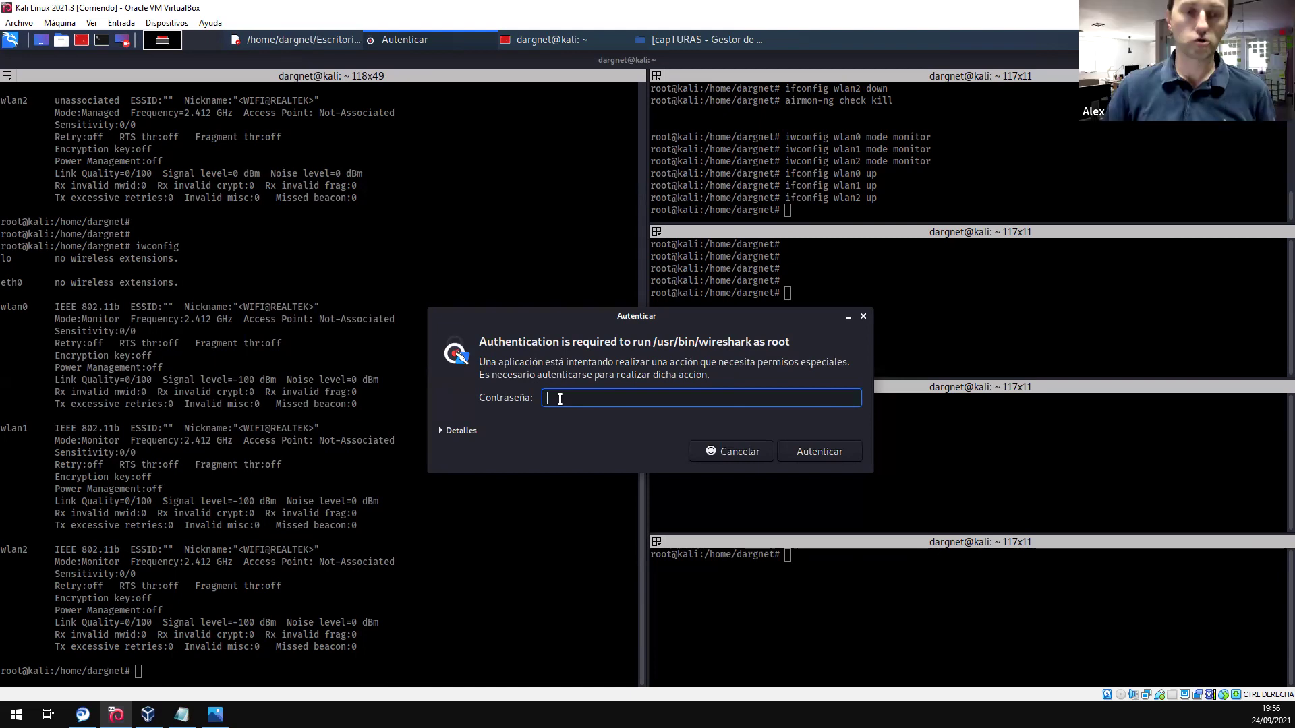
{"action": "type", "text": "*******"}
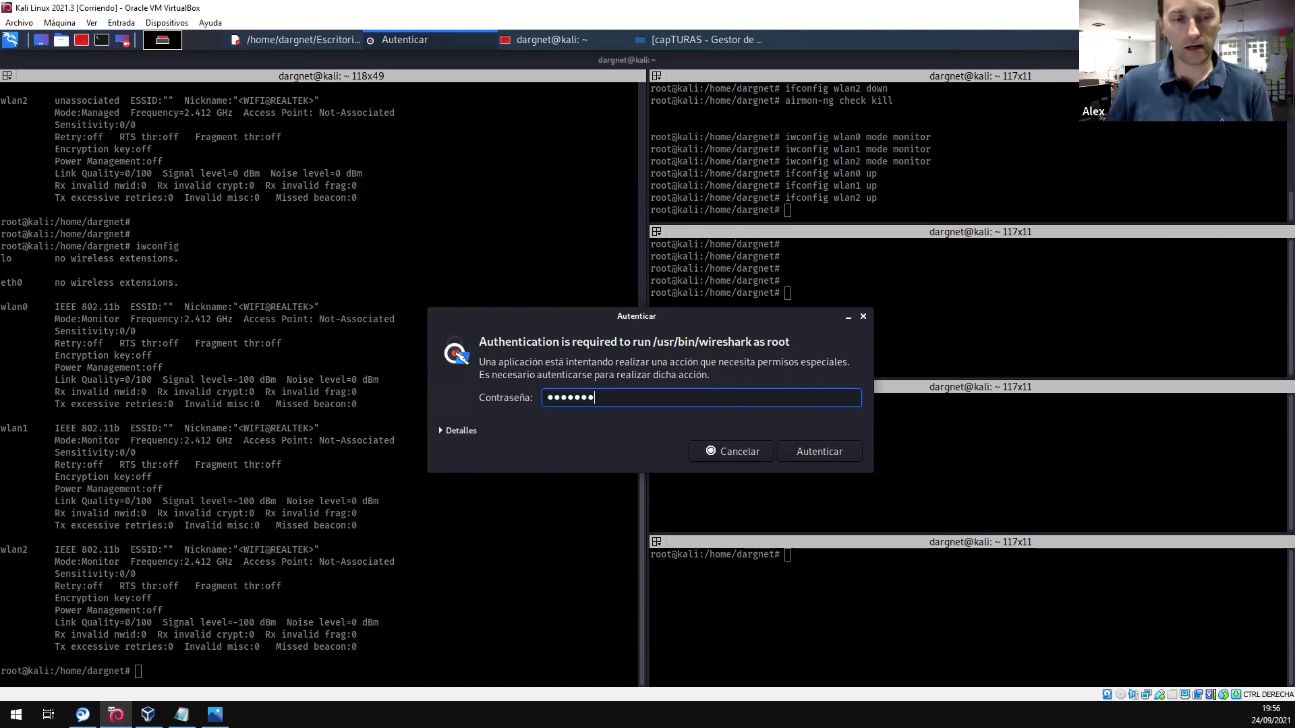
{"action": "type", "text": "*"}
{"action": "key", "text": "Return"}
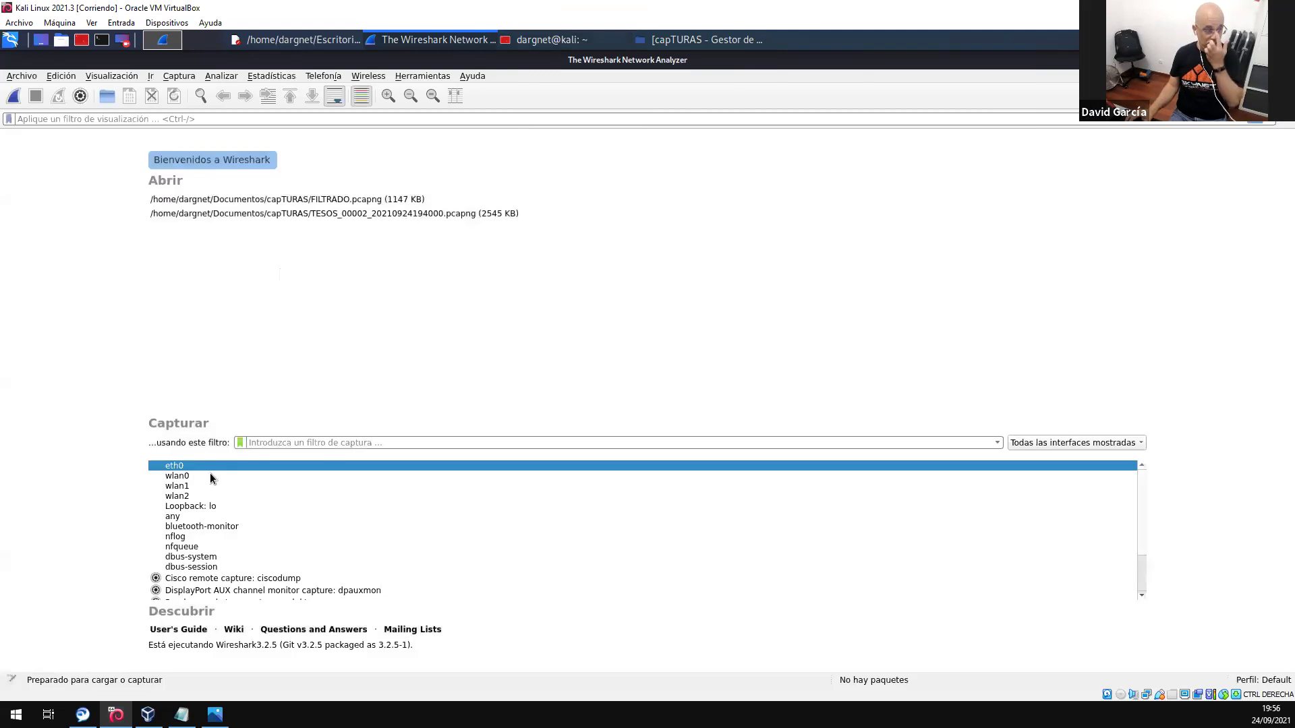
- Capture on wlan0, wlan1 and wlan2 together, then stop the capture at 8188 packets
{"action": "left_click", "coordinate": [213, 476]}
{"action": "left_click", "coordinate": [201, 487], "text": "ctrl"}
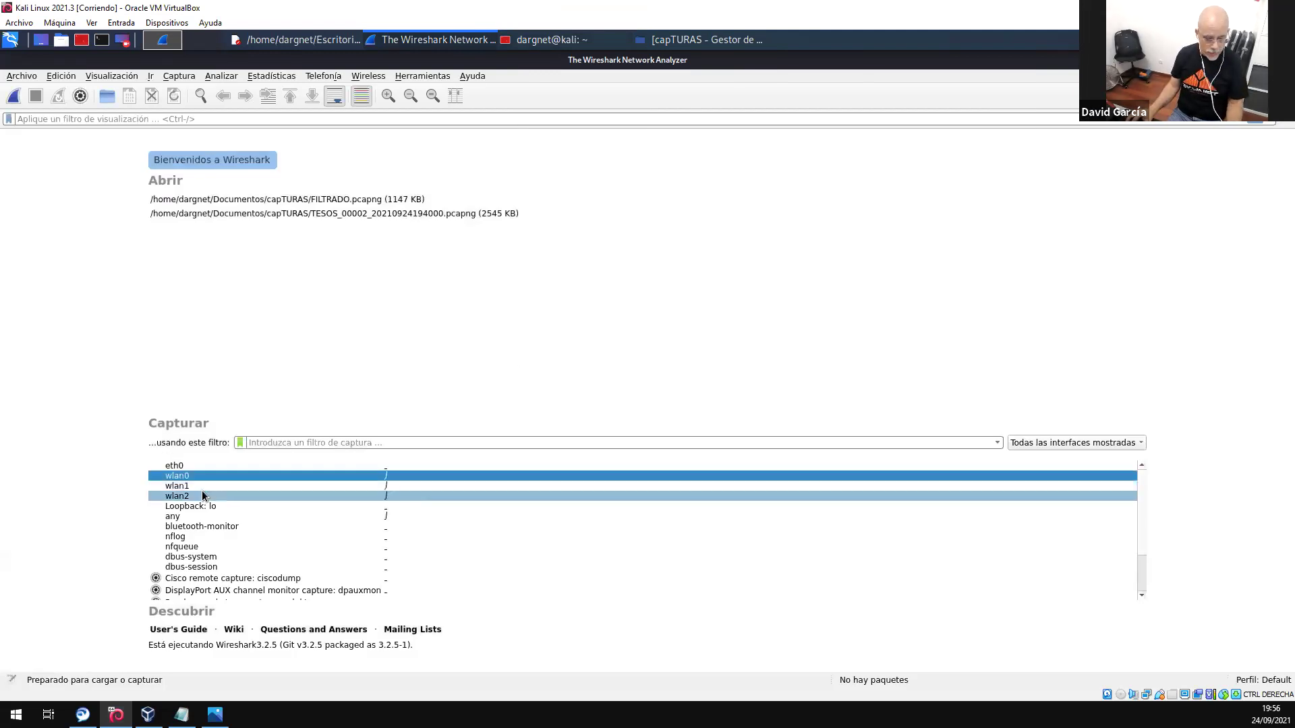
{"action": "left_click", "coordinate": [258, 495], "text": "ctrl"}
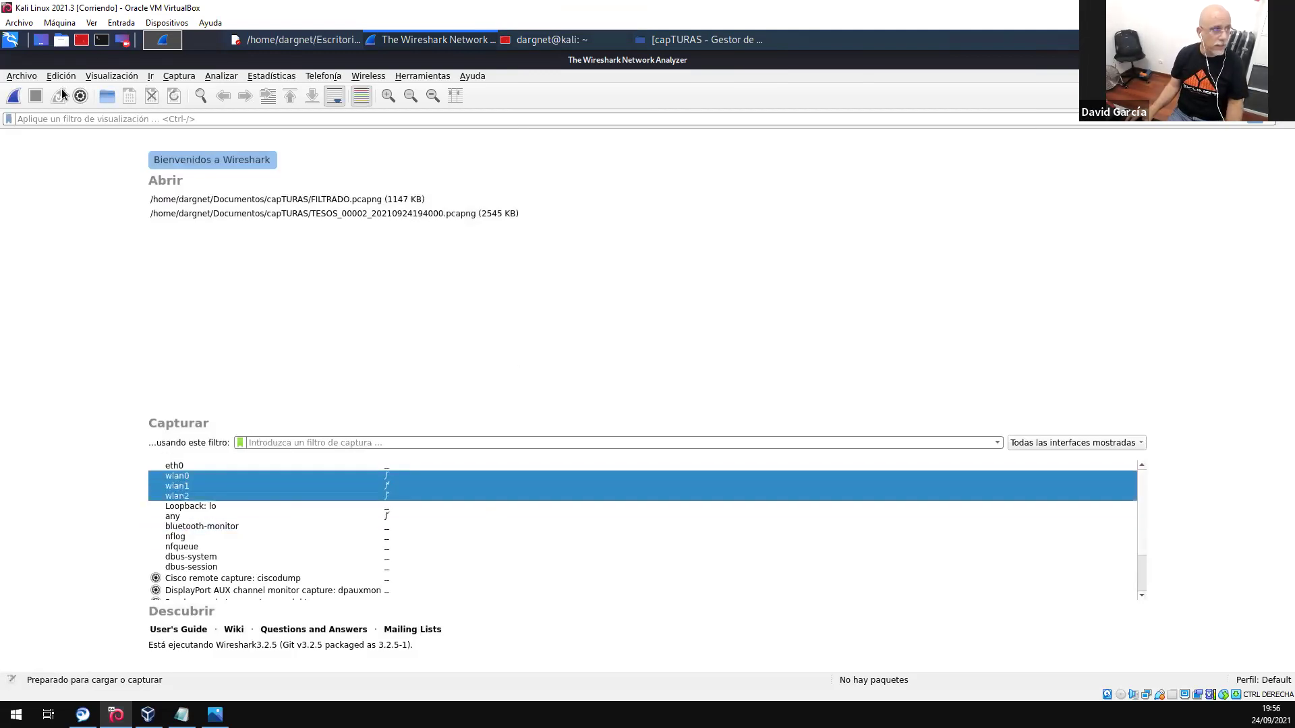
{"action": "left_click", "coordinate": [13, 96]}
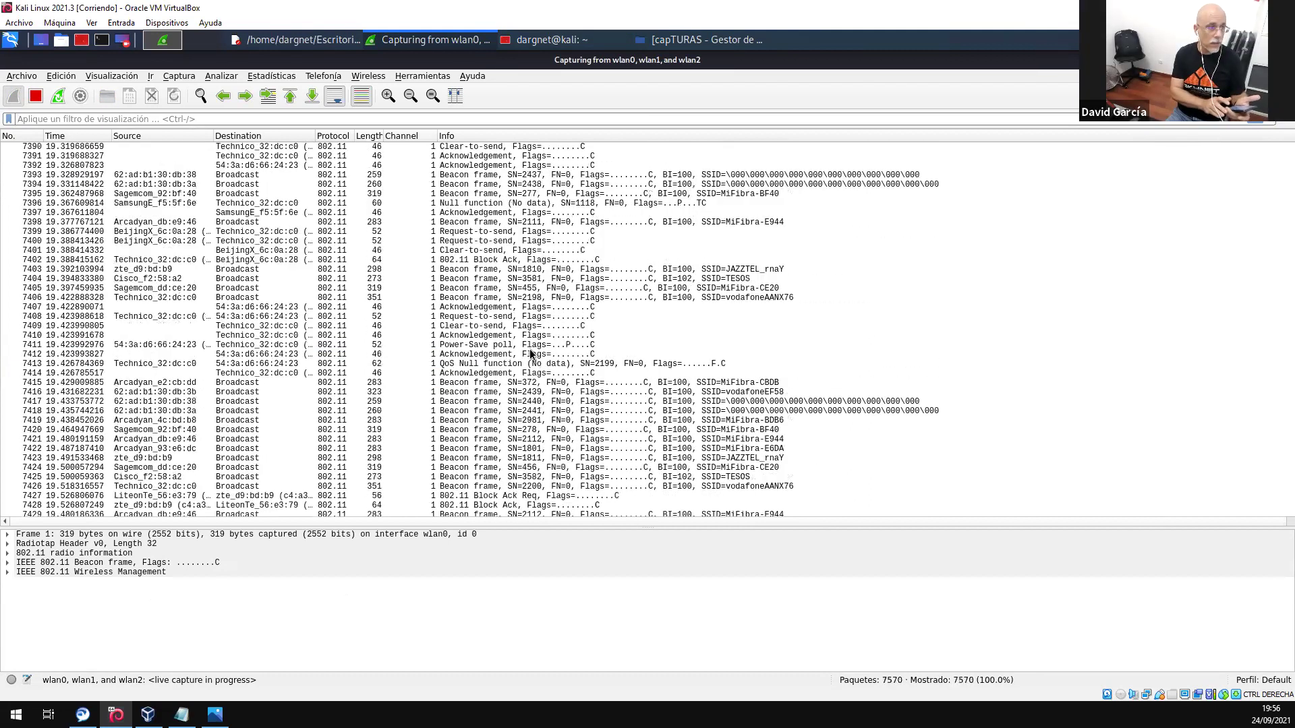
{"action": "left_click", "coordinate": [32, 96]}
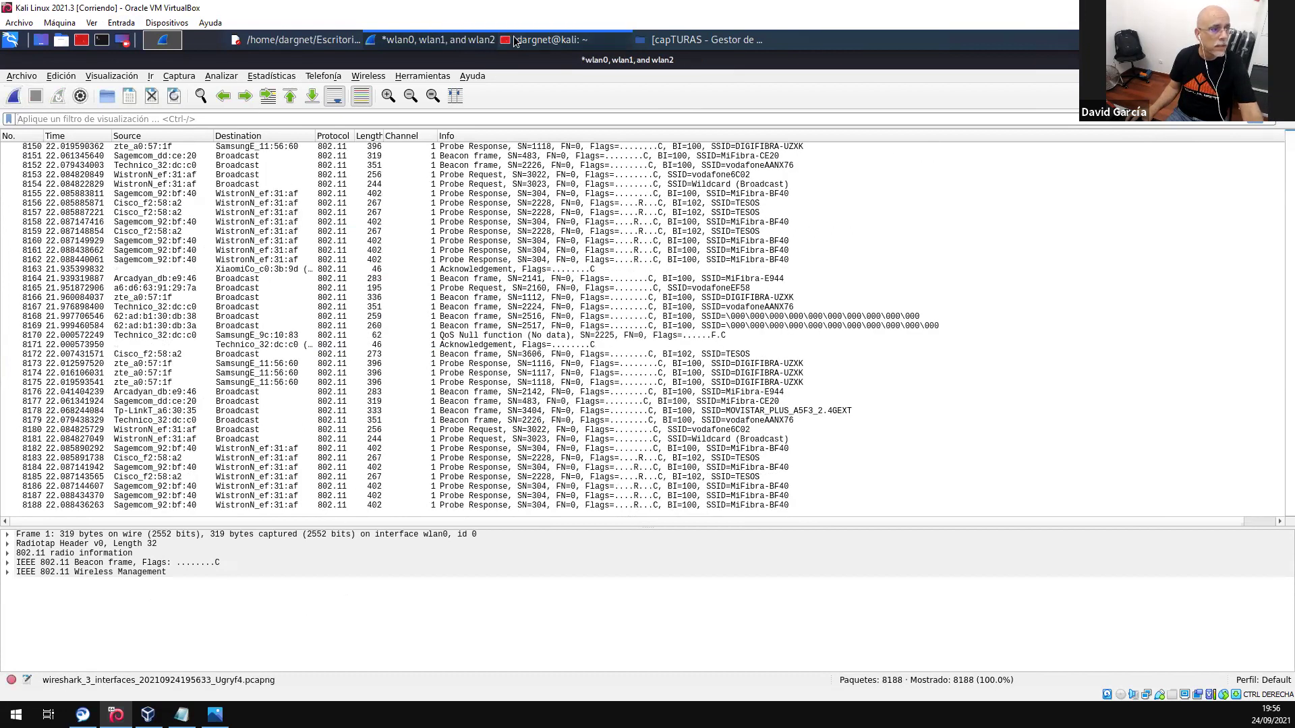
- Highlight the 2.412 GHz frequency shown for wlan0 and wlan1 in the iwconfig output
{"action": "left_click", "coordinate": [548, 39]}
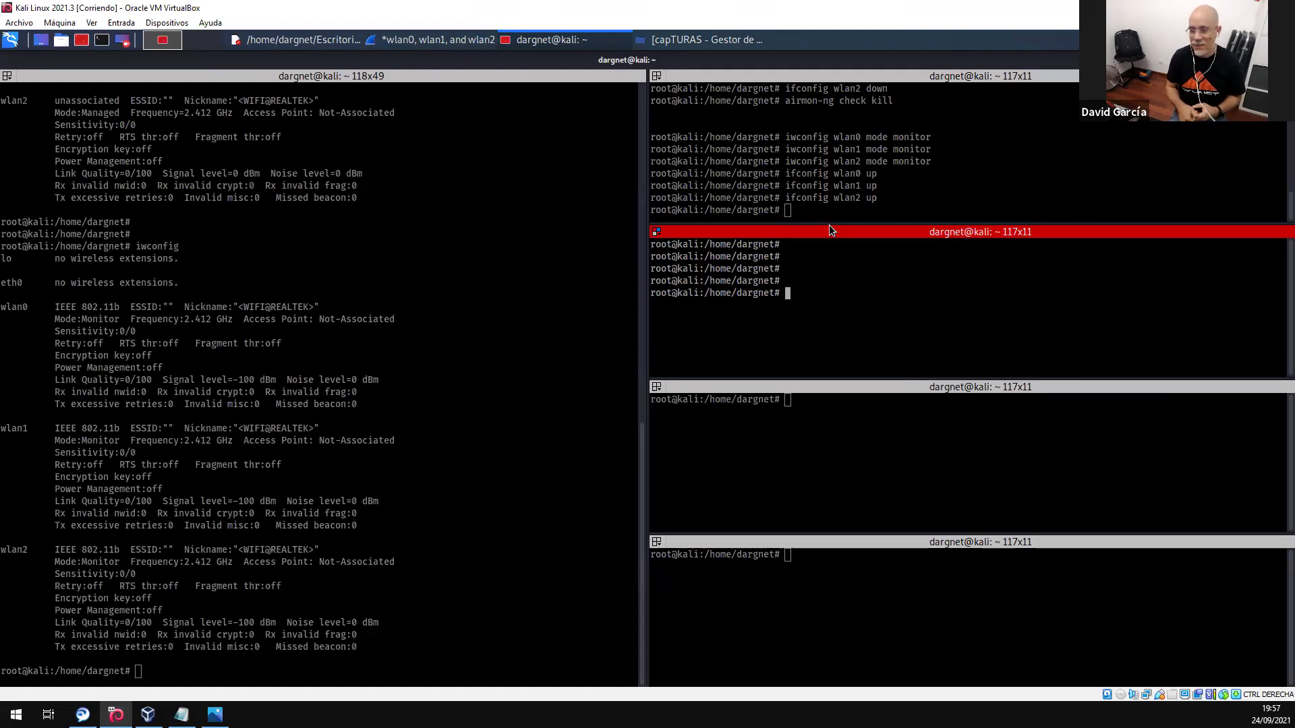
{"action": "left_click", "coordinate": [212, 324]}
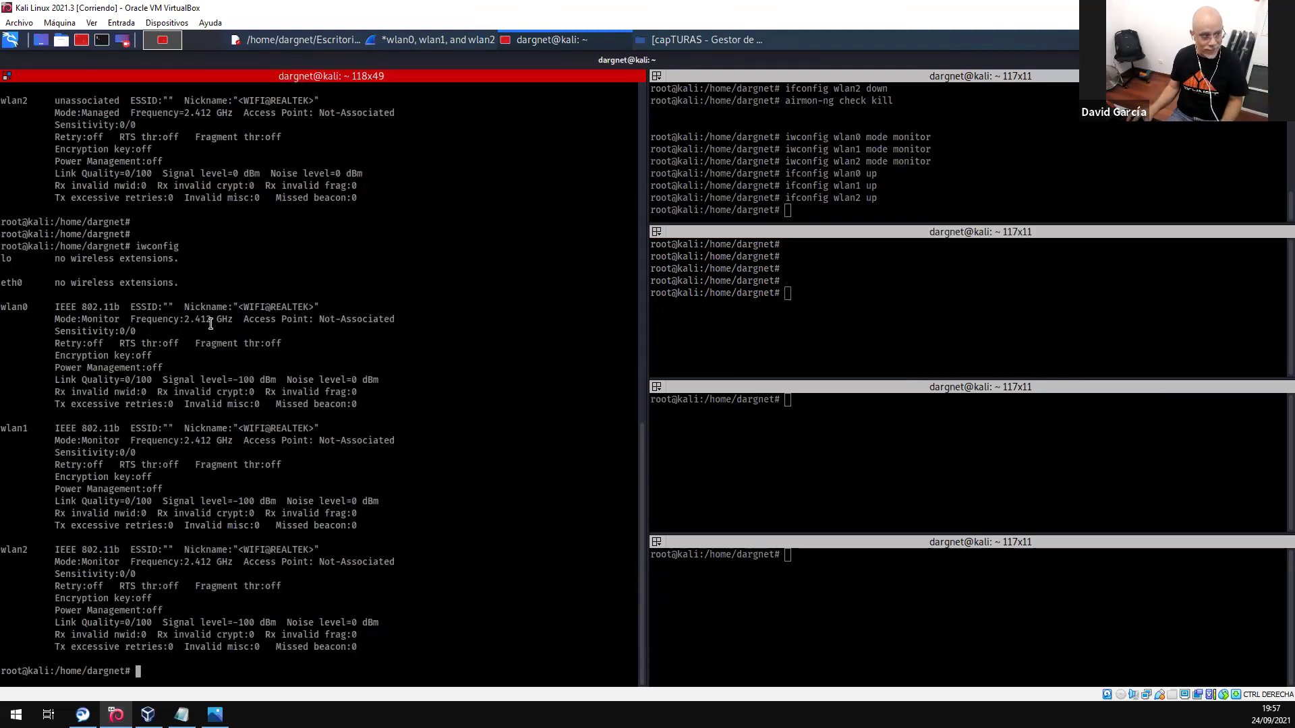
{"action": "double_click", "coordinate": [211, 324]}
{"action": "left_click", "coordinate": [204, 442]}
{"action": "left_click_drag", "start_coordinate": [204, 442], "coordinate": [195, 442]}
{"action": "left_click", "coordinate": [836, 125]}
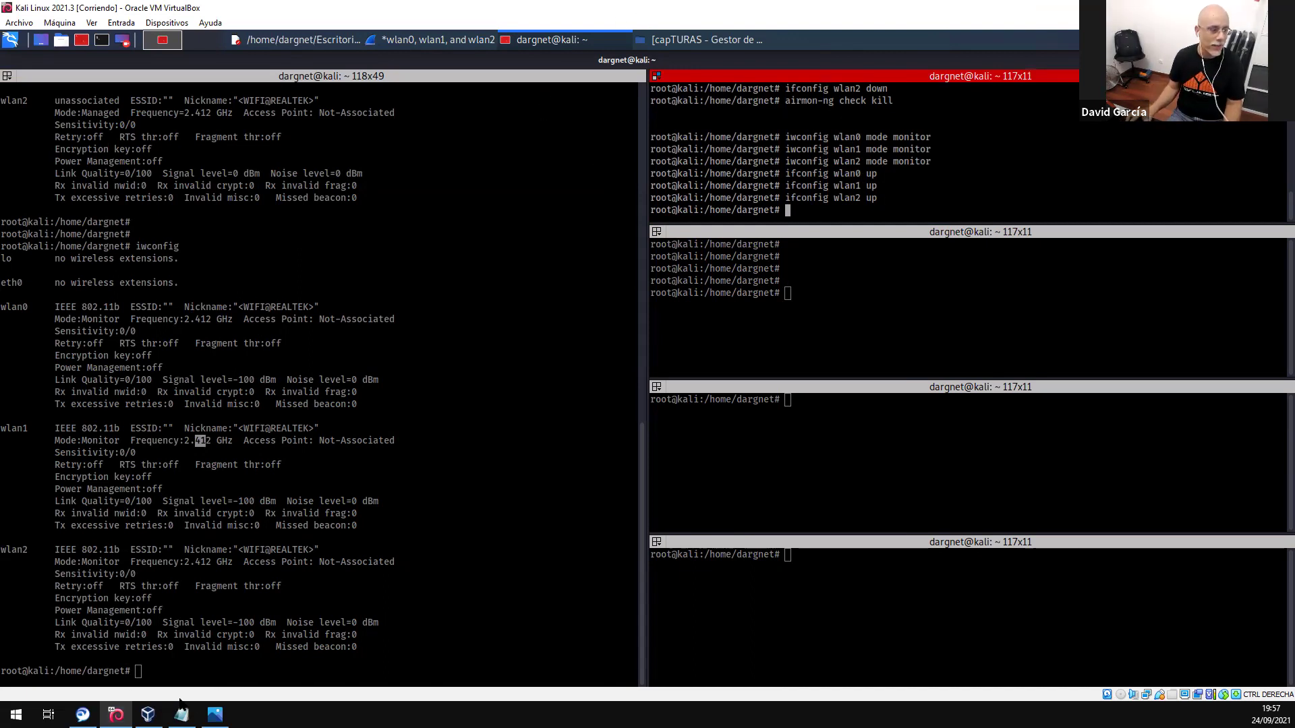
- Quit Wireshark, choosing 'Salir sin guardar' to discard the captured packets
{"action": "left_click", "coordinate": [425, 39]}
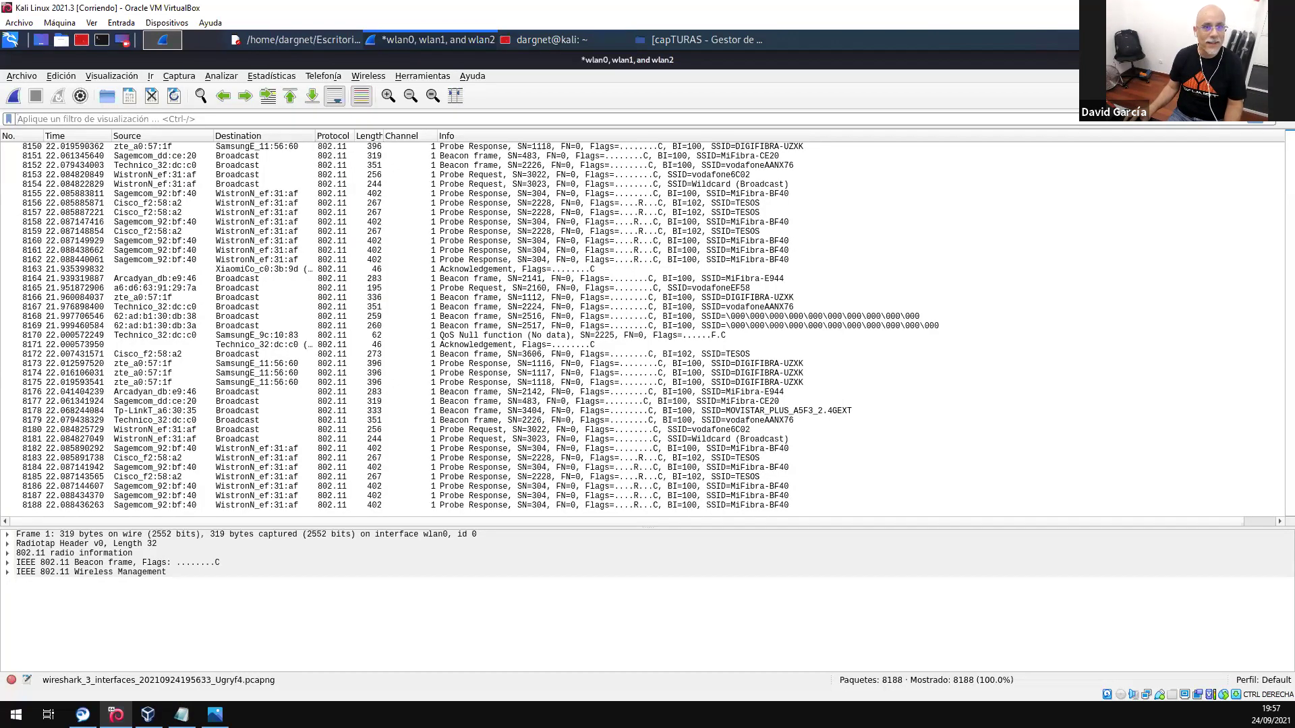
{"action": "key", "text": "ctrl+q"}
{"action": "left_click", "coordinate": [673, 365]}
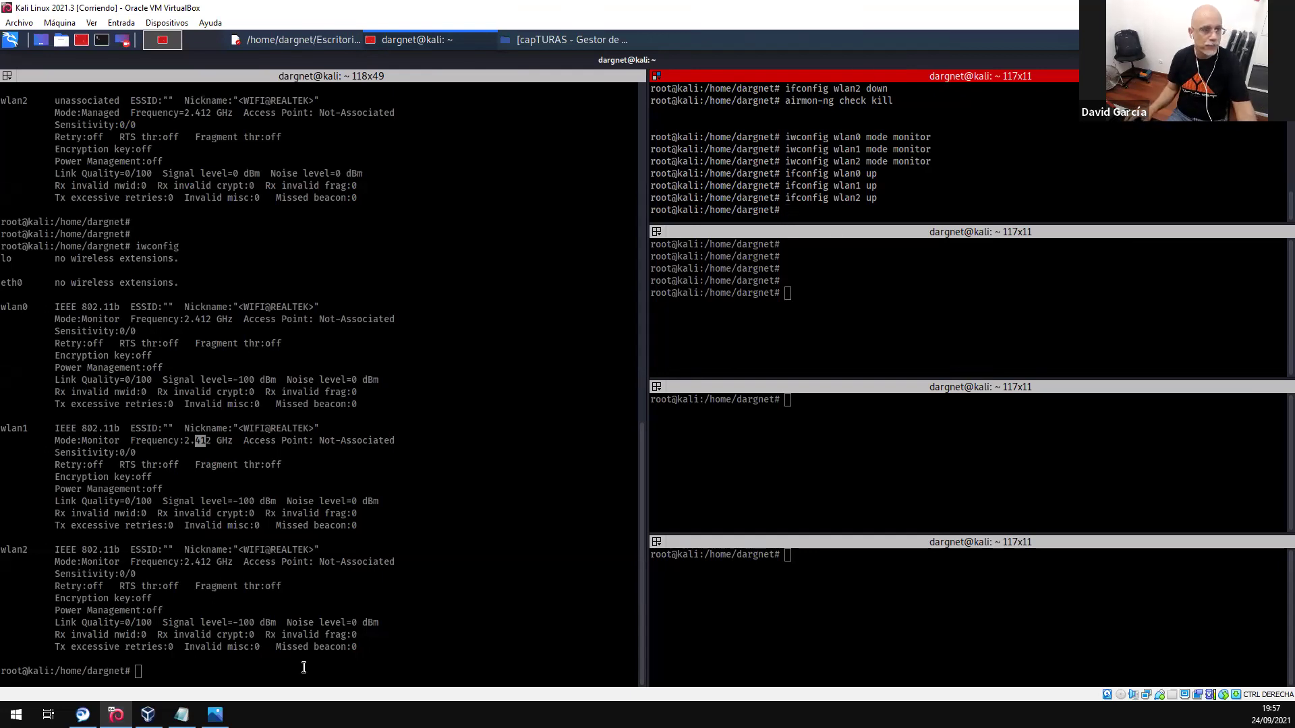
- Paste the 'airodump-ng wlan0 --channel 1' line from the Captura Multi note into the second terminal pane
{"action": "left_click", "coordinate": [325, 42]}
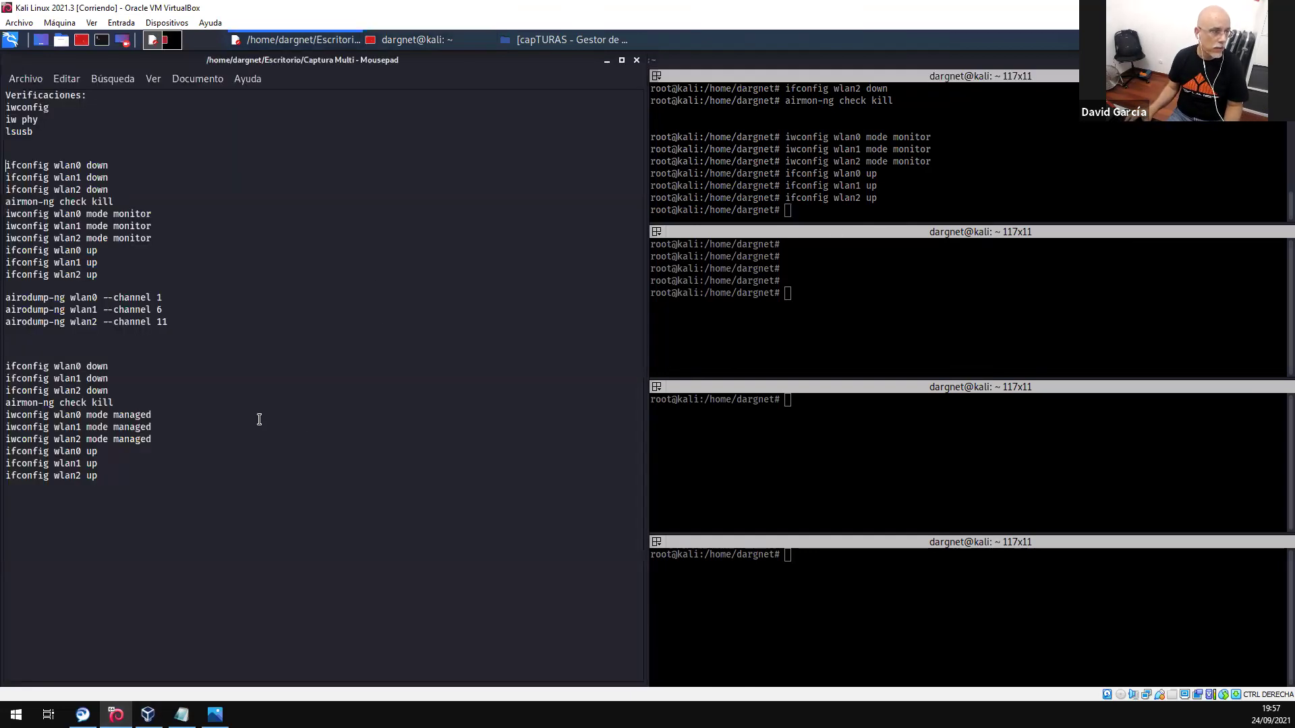
{"action": "left_click_drag", "start_coordinate": [168, 297], "coordinate": [6, 299]}
{"action": "key", "text": "ctrl+c"}
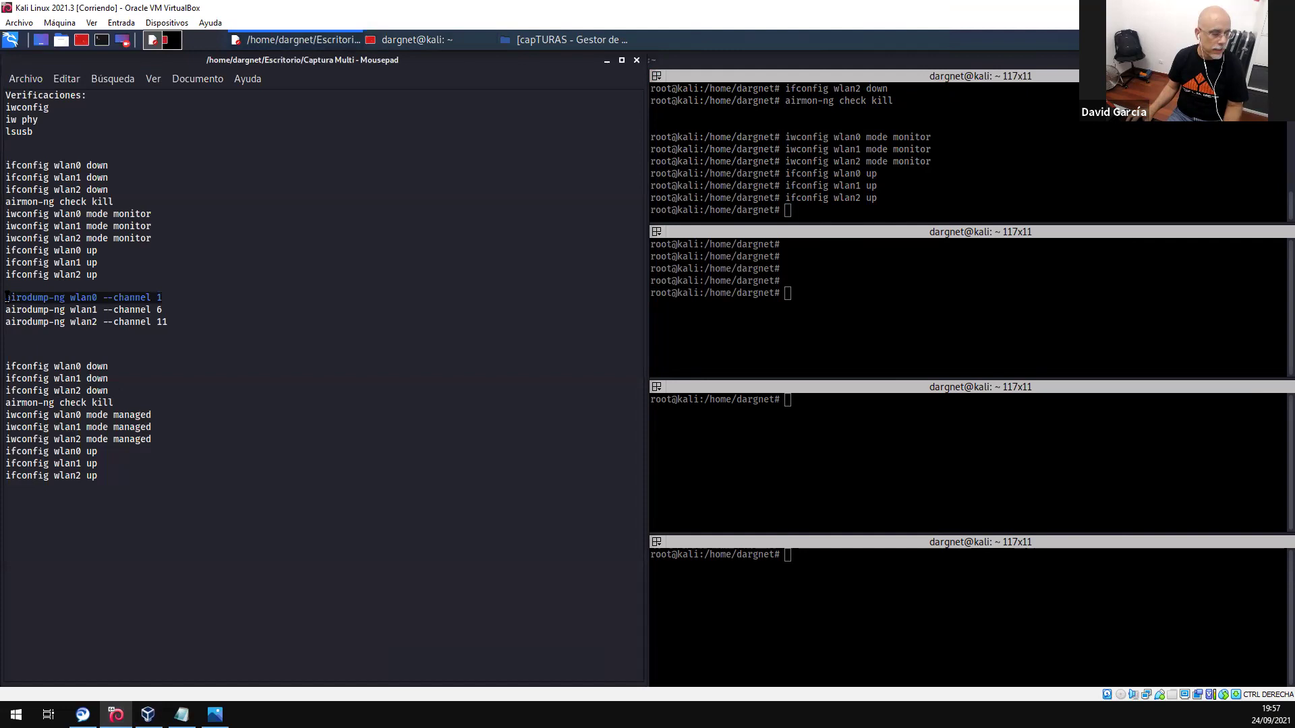
{"action": "left_click", "coordinate": [877, 293]}
{"action": "right_click", "coordinate": [878, 290]}
{"action": "left_click", "coordinate": [935, 320]}
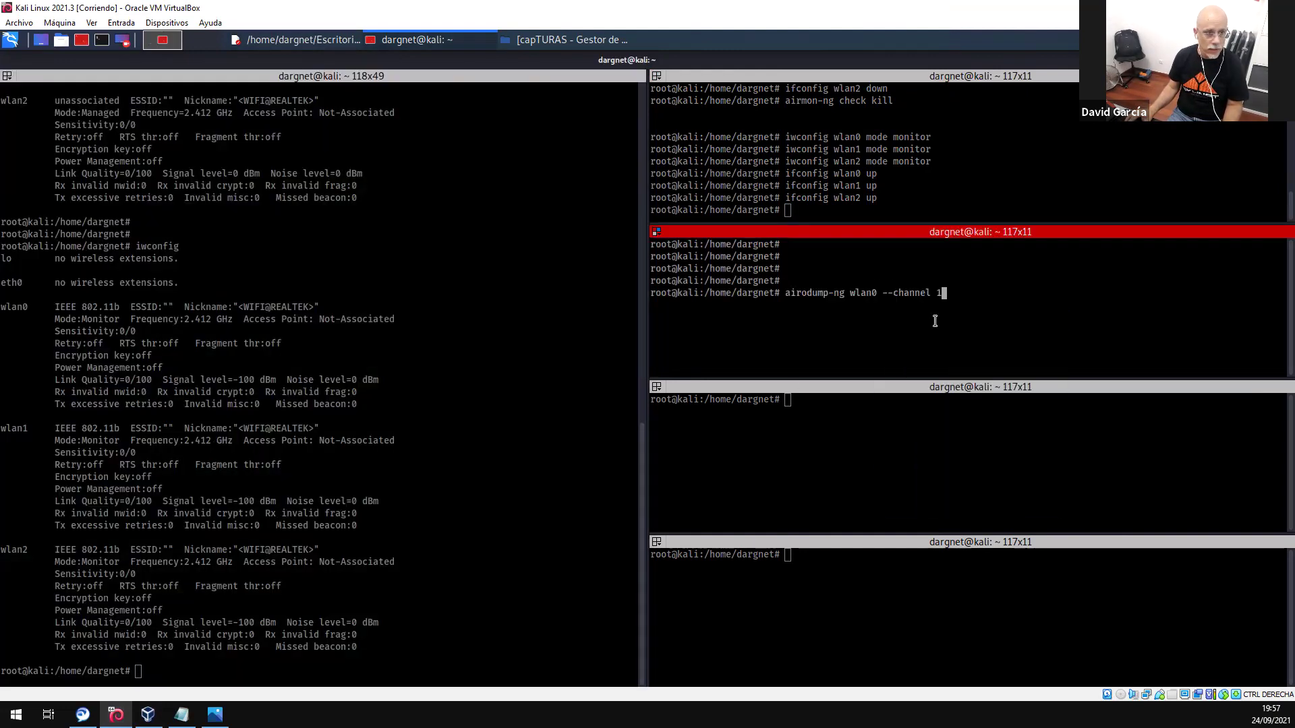
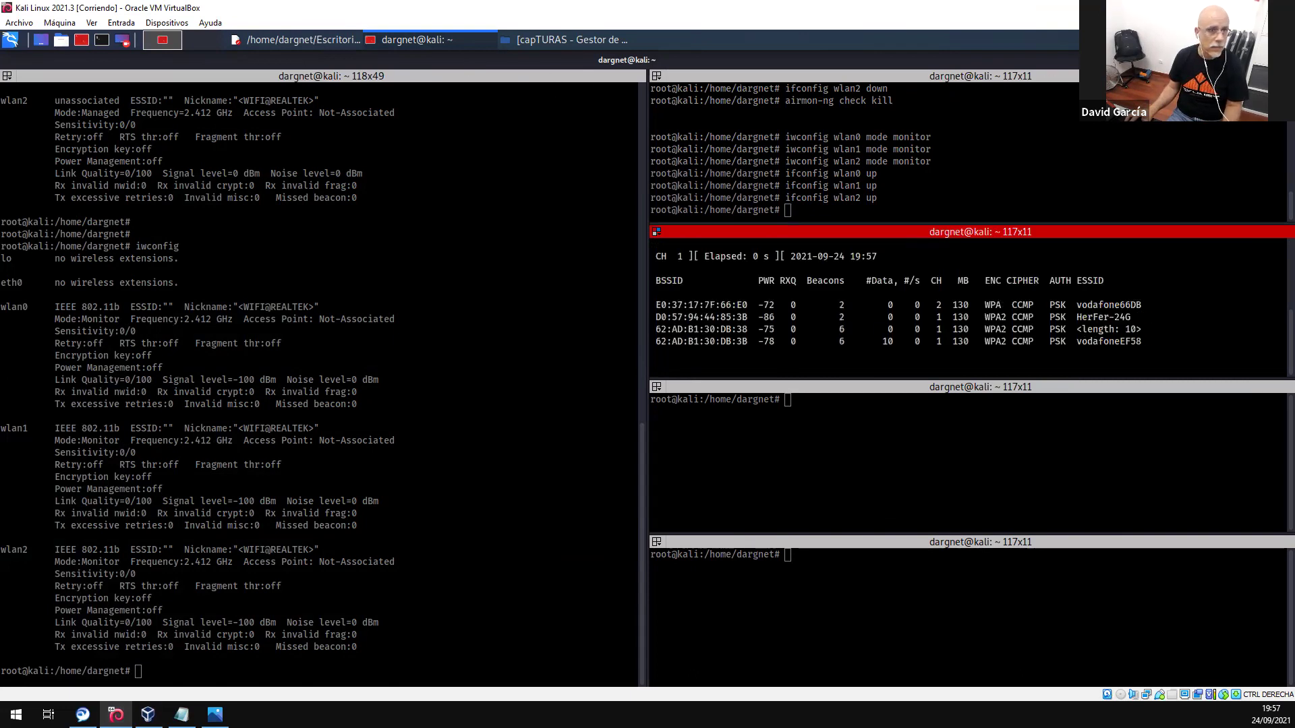
- Select the 'airodump-ng wlan1 --channel 6' line in the Mousepad notes
{"action": "left_click", "coordinate": [309, 42]}
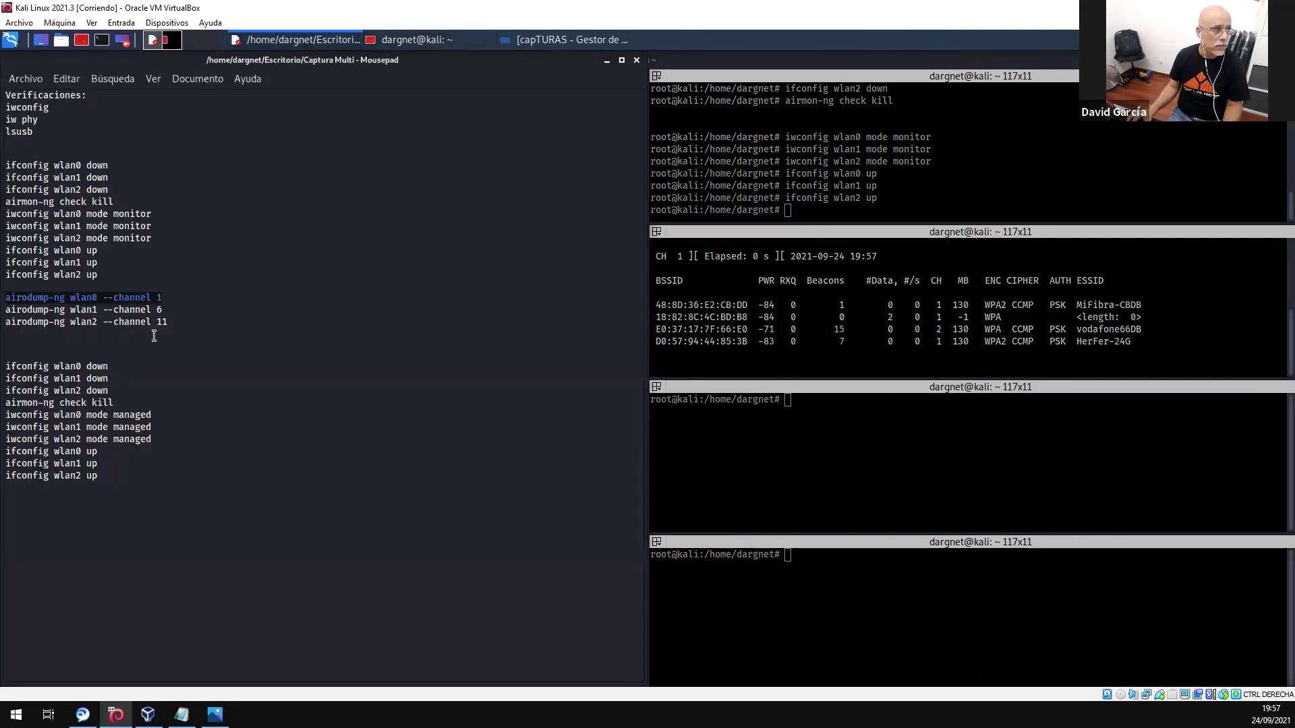
{"action": "left_click_drag", "start_coordinate": [170, 314], "coordinate": [5, 311]}
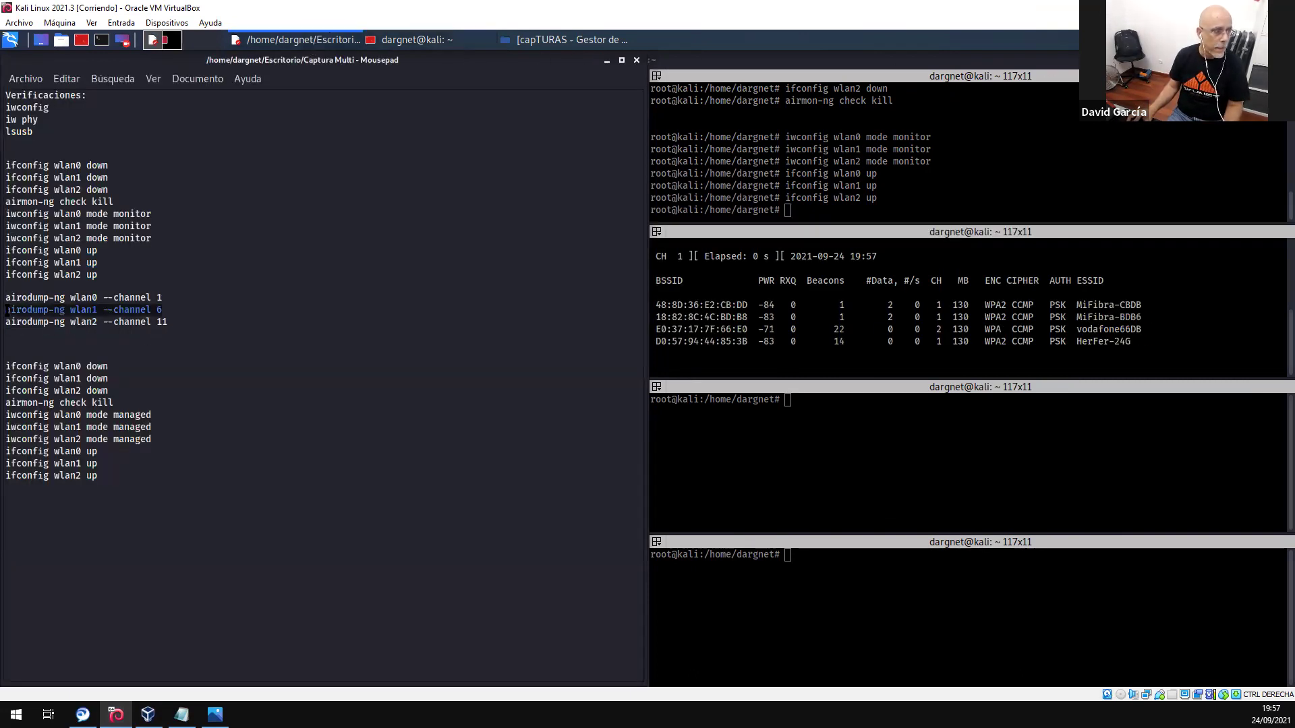
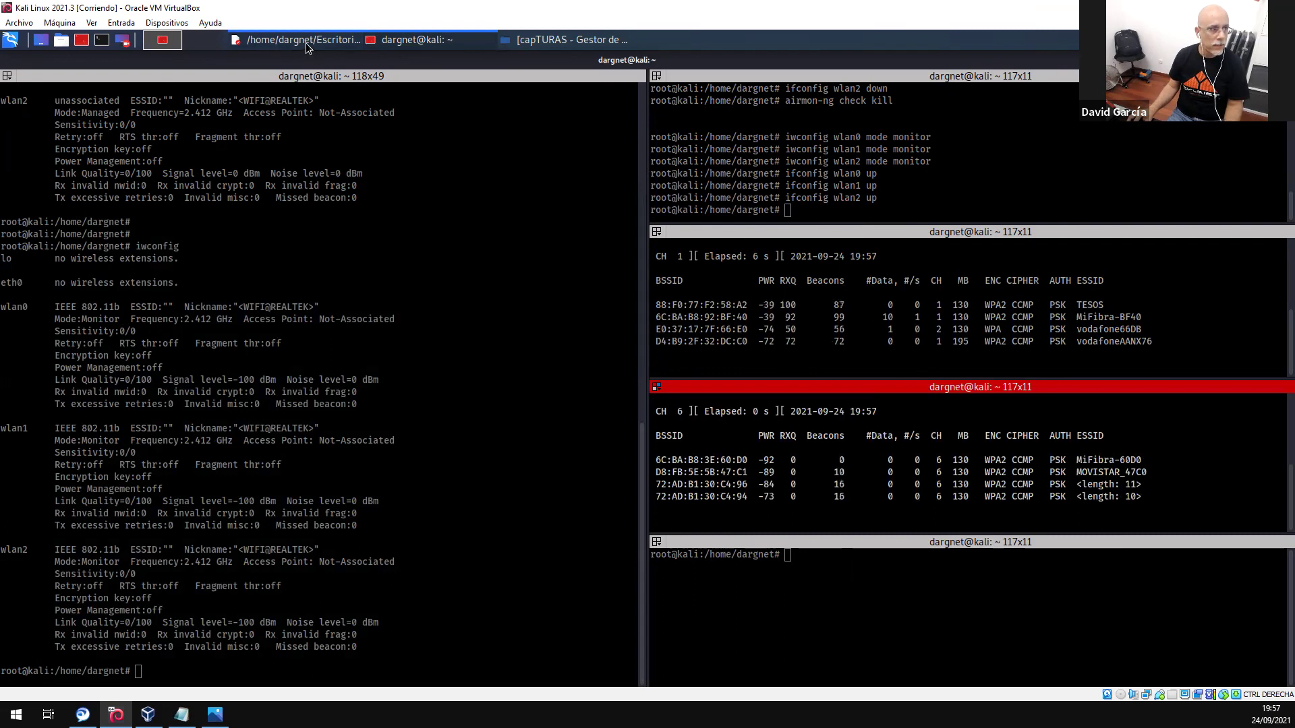
- Select the 'airodump-ng wlan2 --channel 11' command in the Mousepad notes
{"action": "left_click_drag", "start_coordinate": [169, 323], "coordinate": [6, 322]}
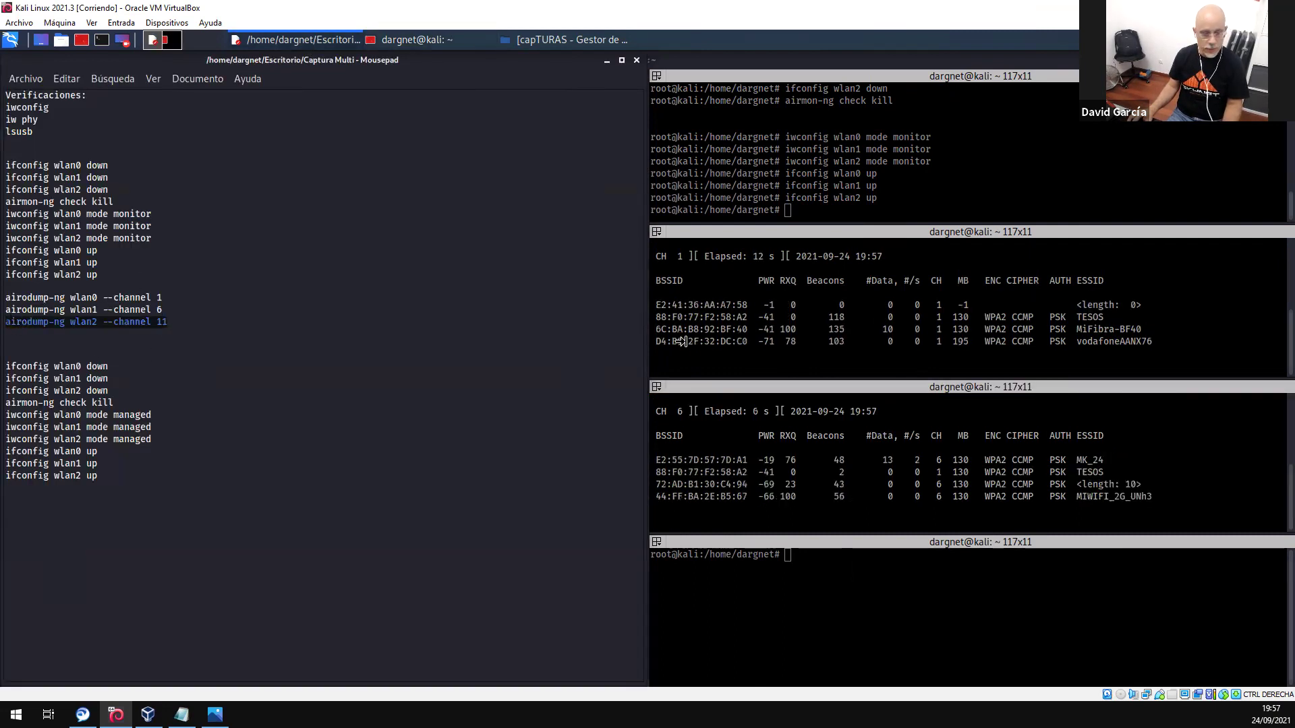
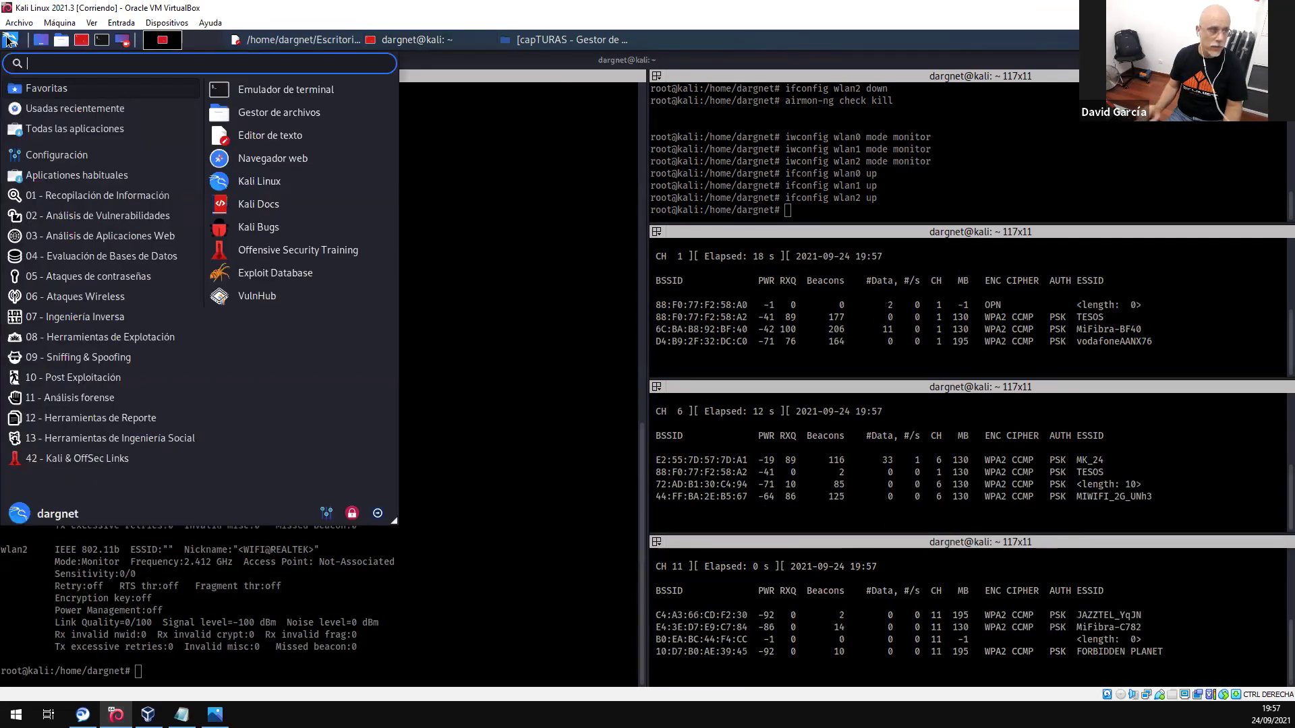
- Search the Kali menu for 'WIRE' and launch Wireshark, bringing up the root authentication prompt
{"action": "type", "text": "WIRE"}
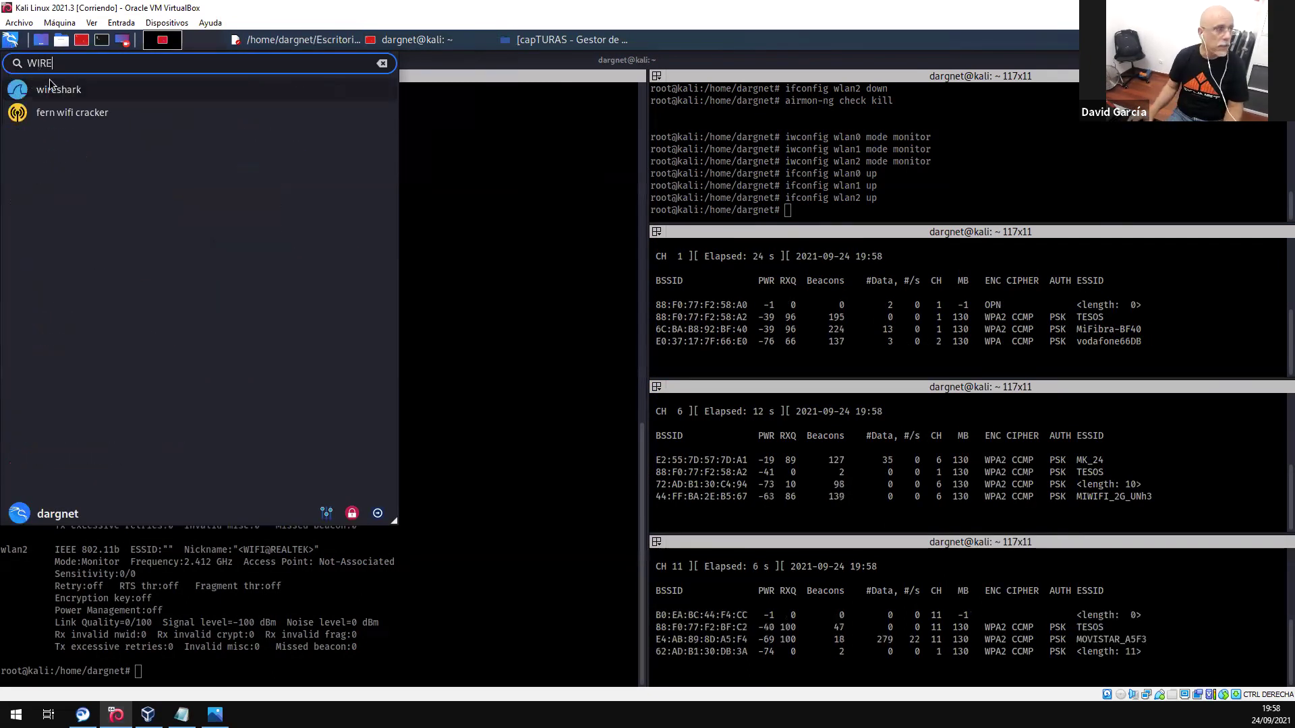
{"action": "left_click", "coordinate": [58, 90]}
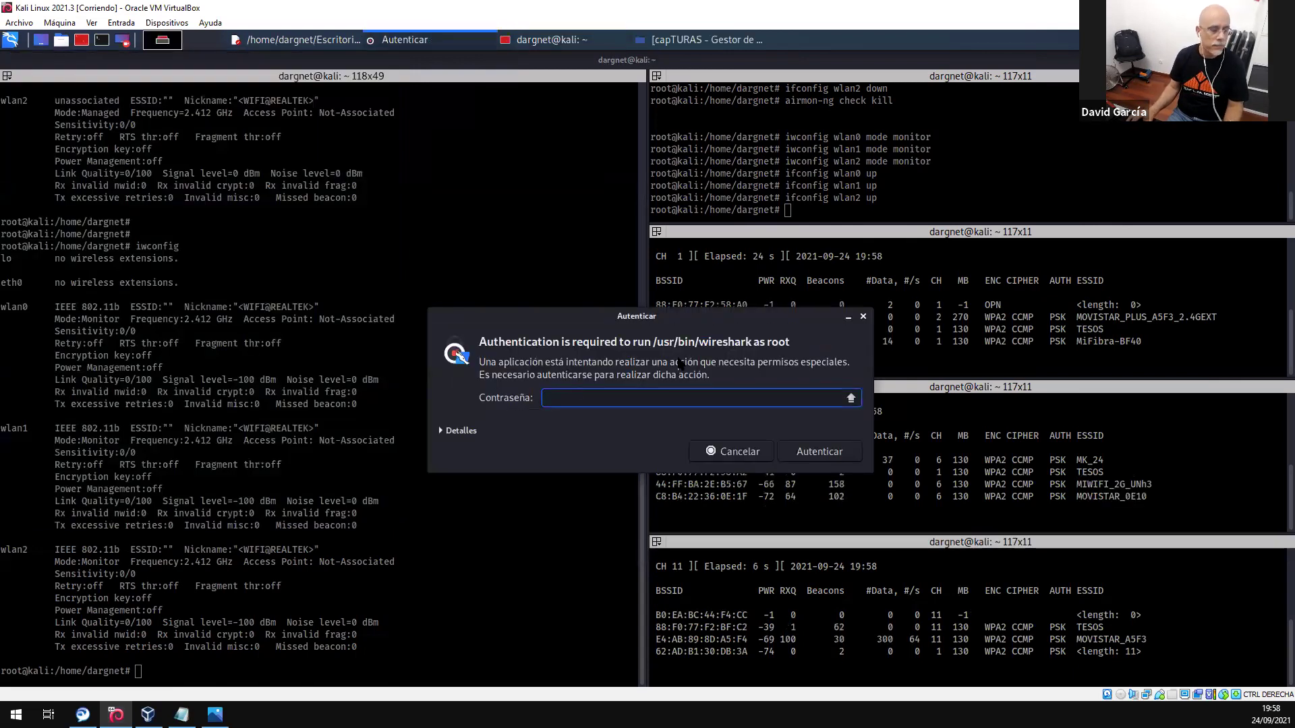
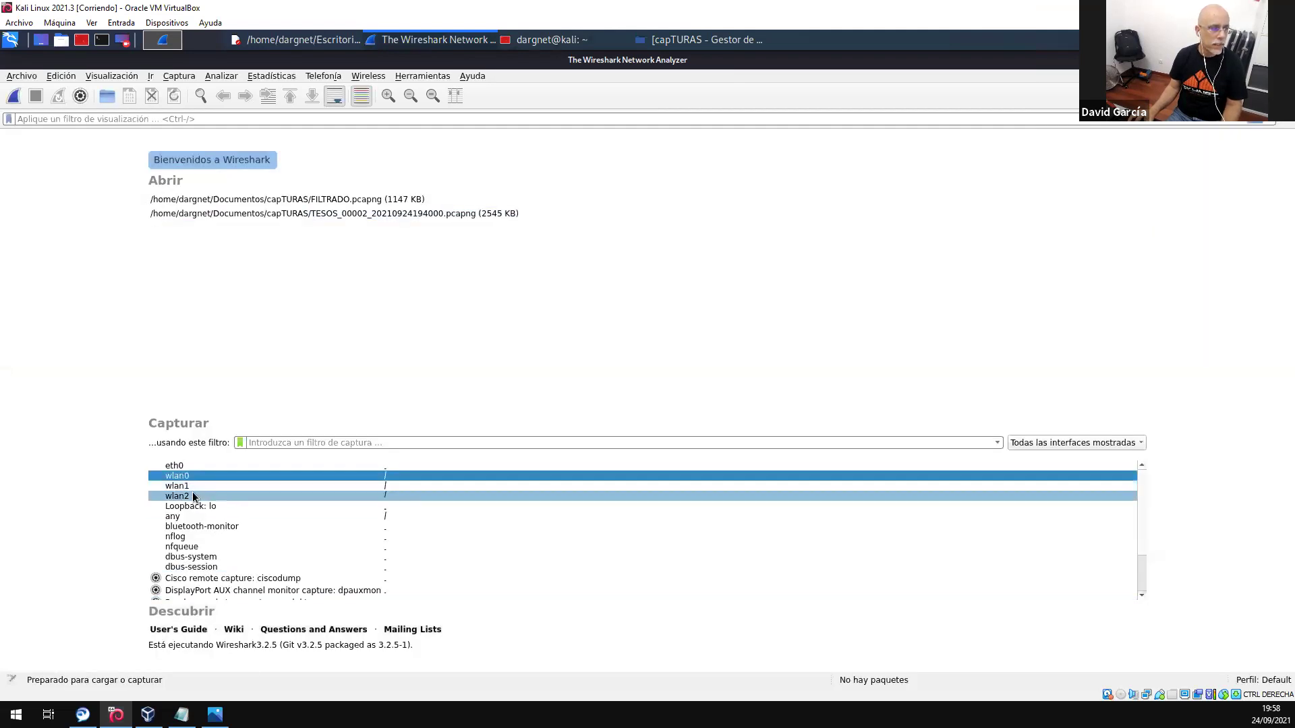
- Capture live traffic on wlan0, wlan1 and wlan2, then stop the capture at 4480 packets
{"action": "left_click", "coordinate": [193, 497], "text": "shift"}
{"action": "left_click", "coordinate": [14, 96]}
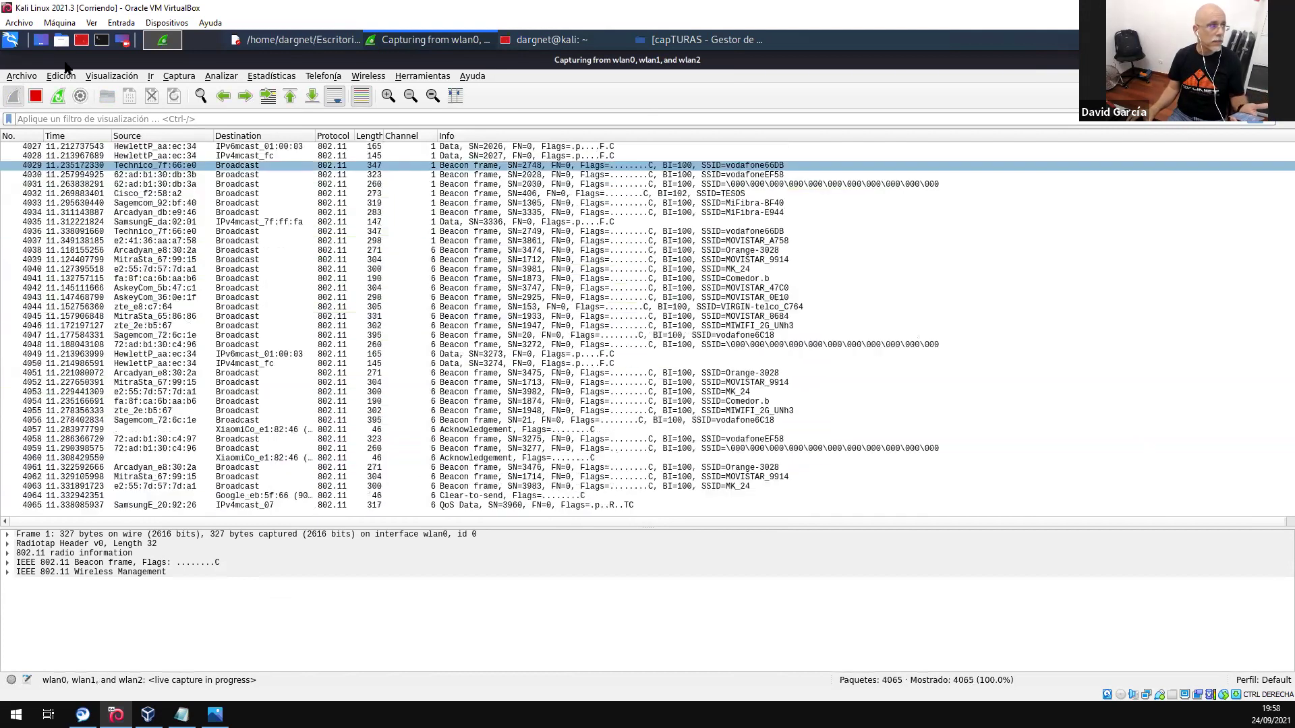
{"action": "left_click", "coordinate": [41, 95]}
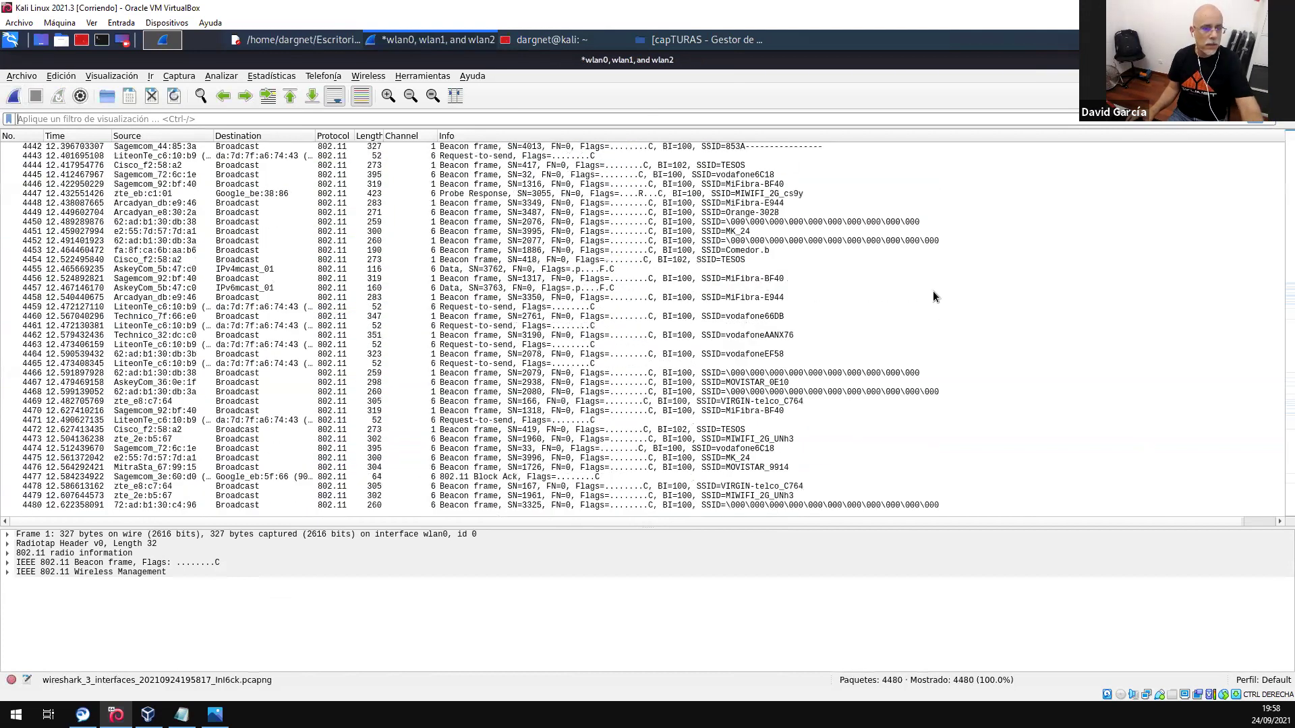
- Save the finished capture as TEST.pcapng
{"action": "left_click", "coordinate": [17, 77]}
{"action": "left_click", "coordinate": [52, 176]}
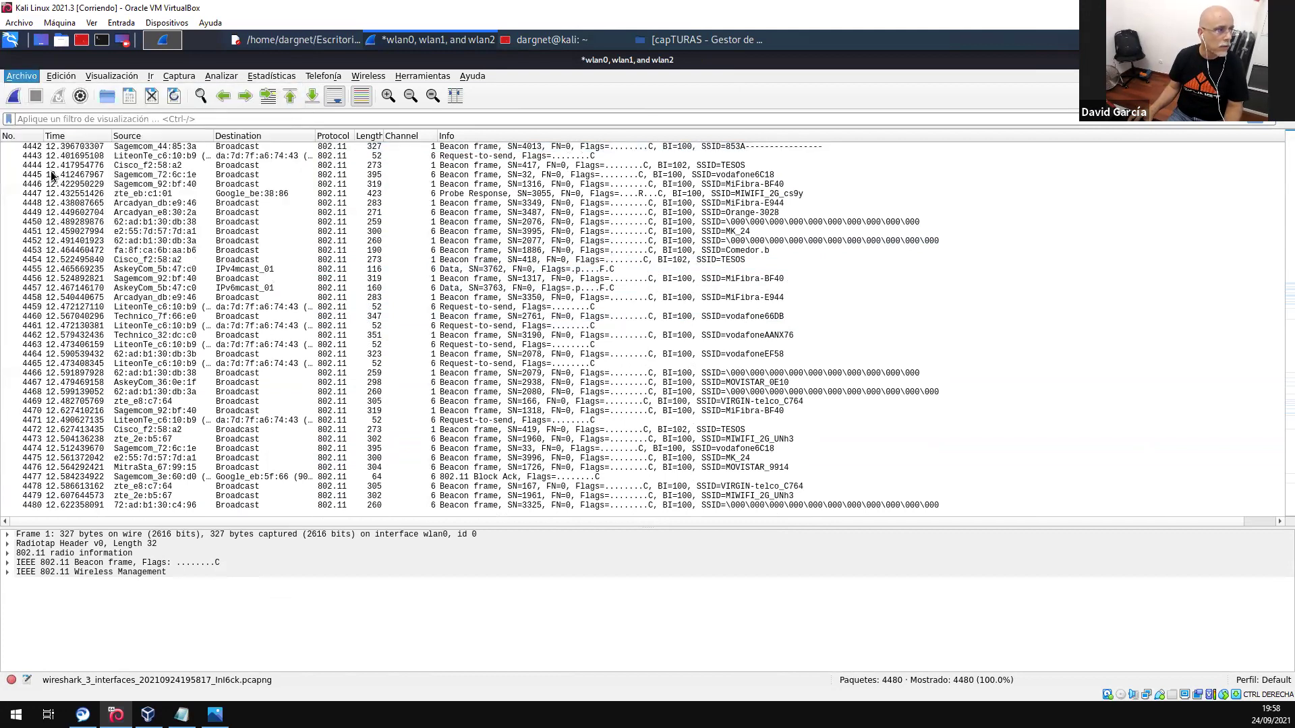
{"action": "type", "text": "TEST"}
{"action": "key", "text": "Return"}
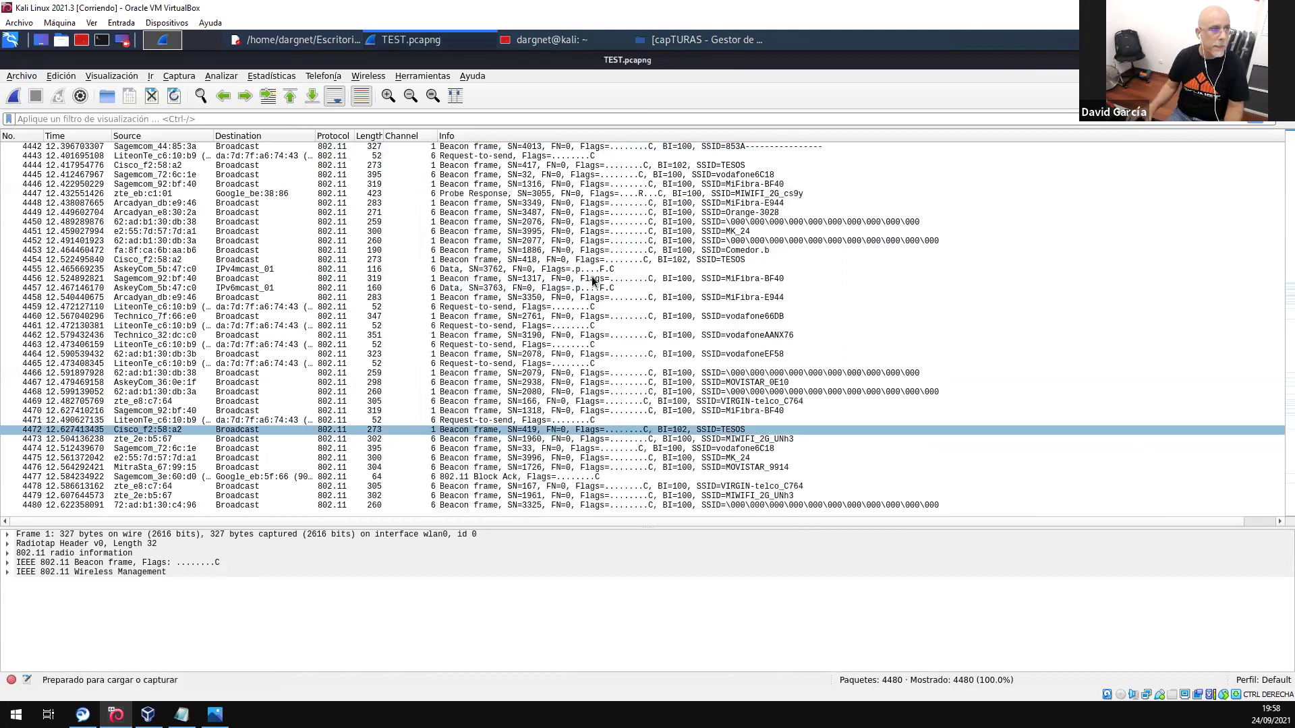
- Reload TEST.pcapng, close it, and reopen it from the recent files list
{"action": "left_click", "coordinate": [173, 96]}
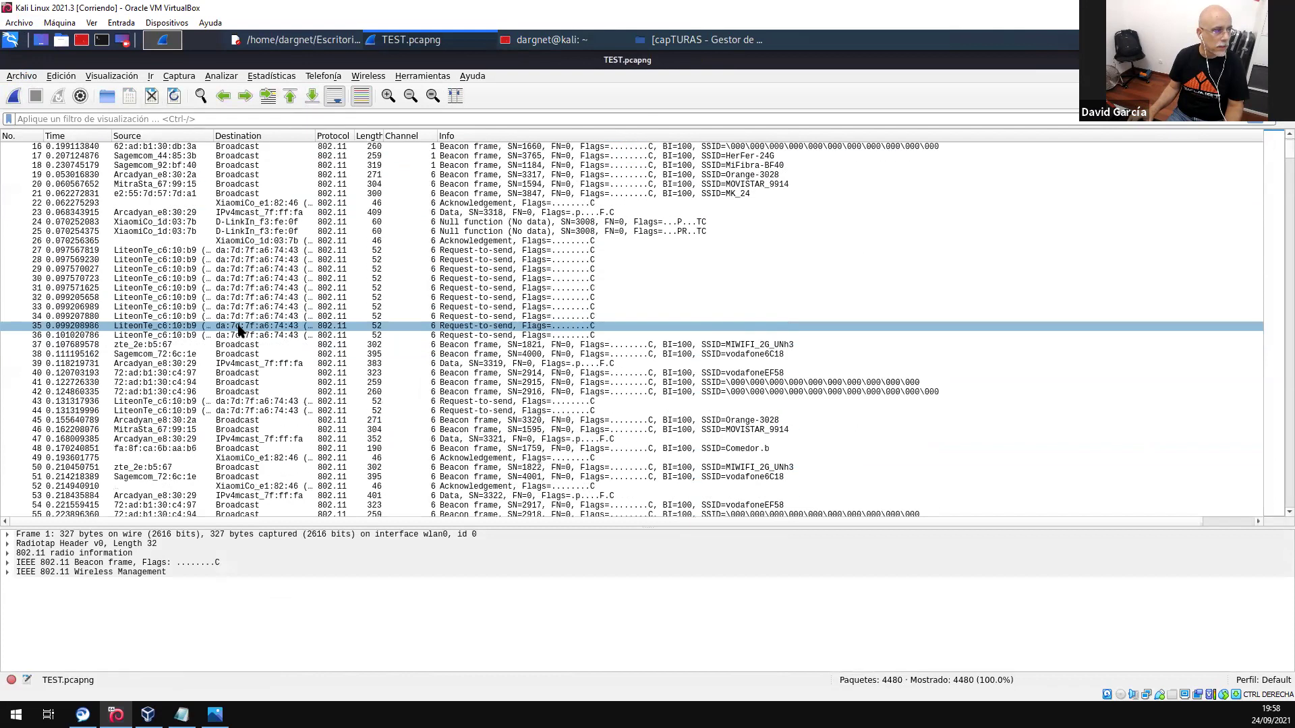
{"action": "scroll", "coordinate": [240, 331], "scroll_direction": "down", "scroll_amount": 9}
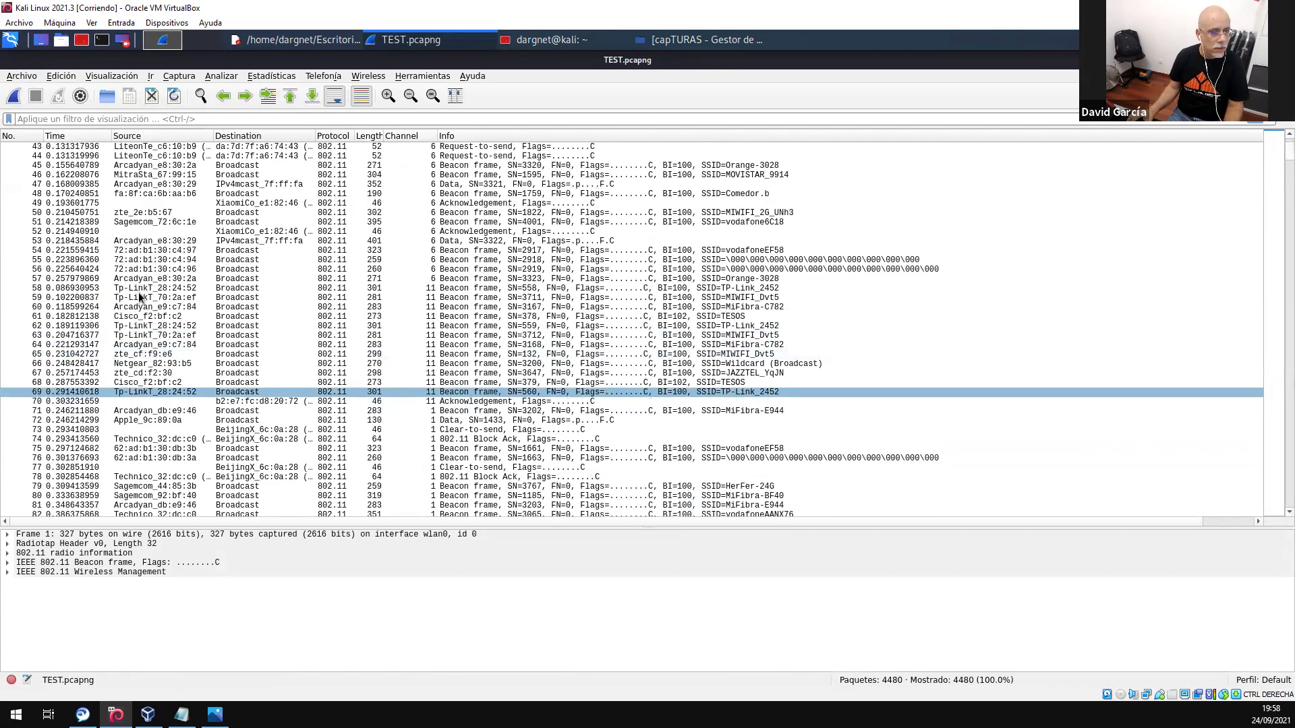
{"action": "left_click", "coordinate": [19, 78]}
{"action": "left_click", "coordinate": [34, 156]}
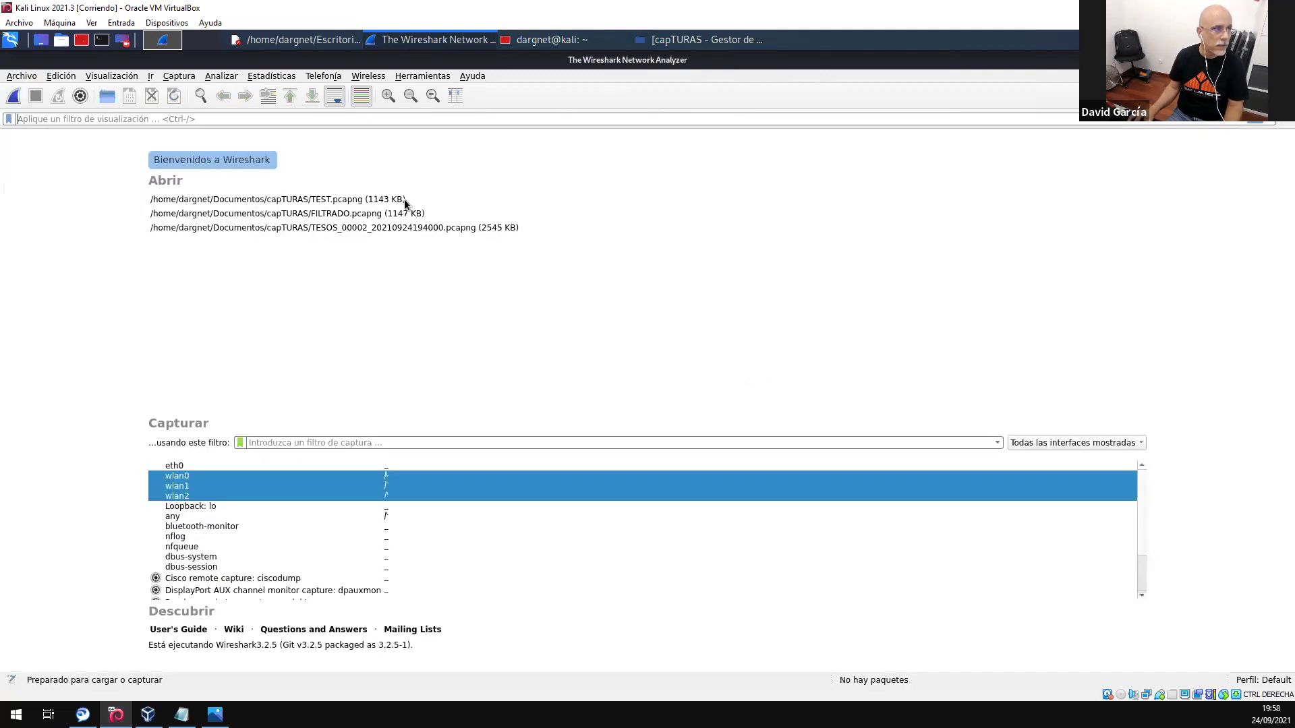
{"action": "double_click", "coordinate": [370, 200]}
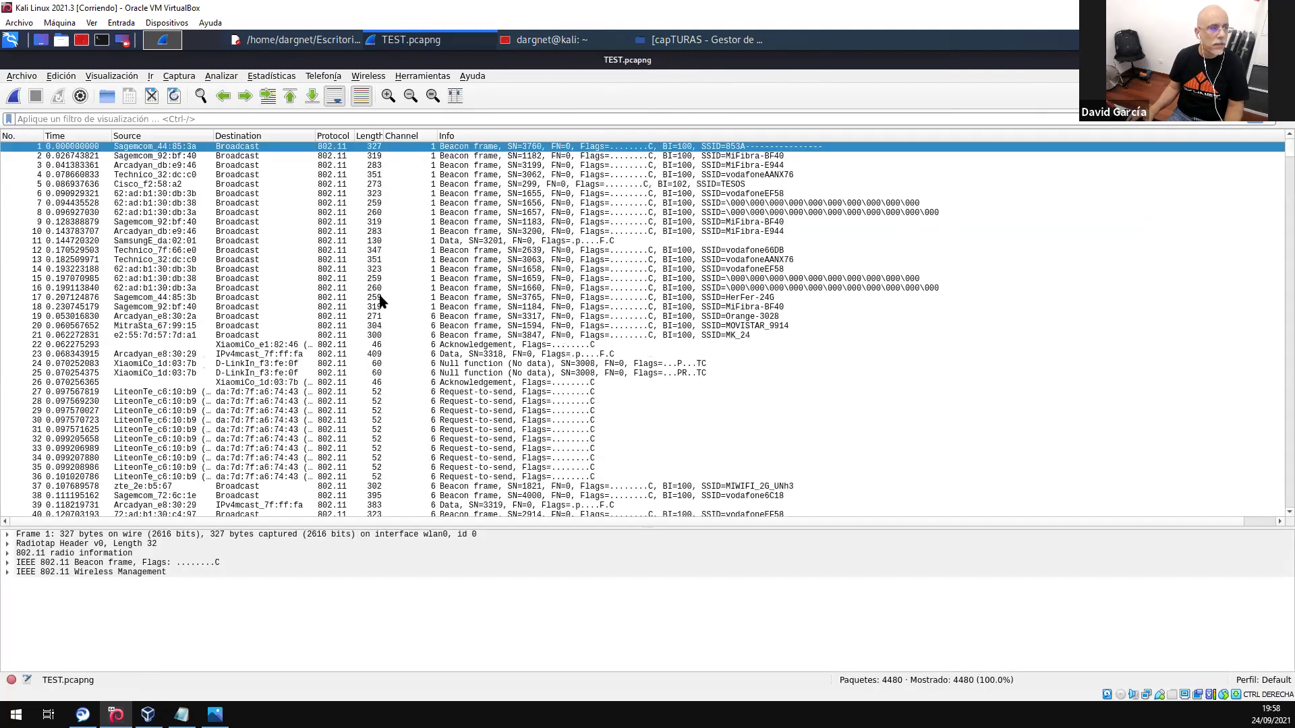
{"action": "scroll", "coordinate": [933, 324], "scroll_direction": "down", "scroll_amount": 1}
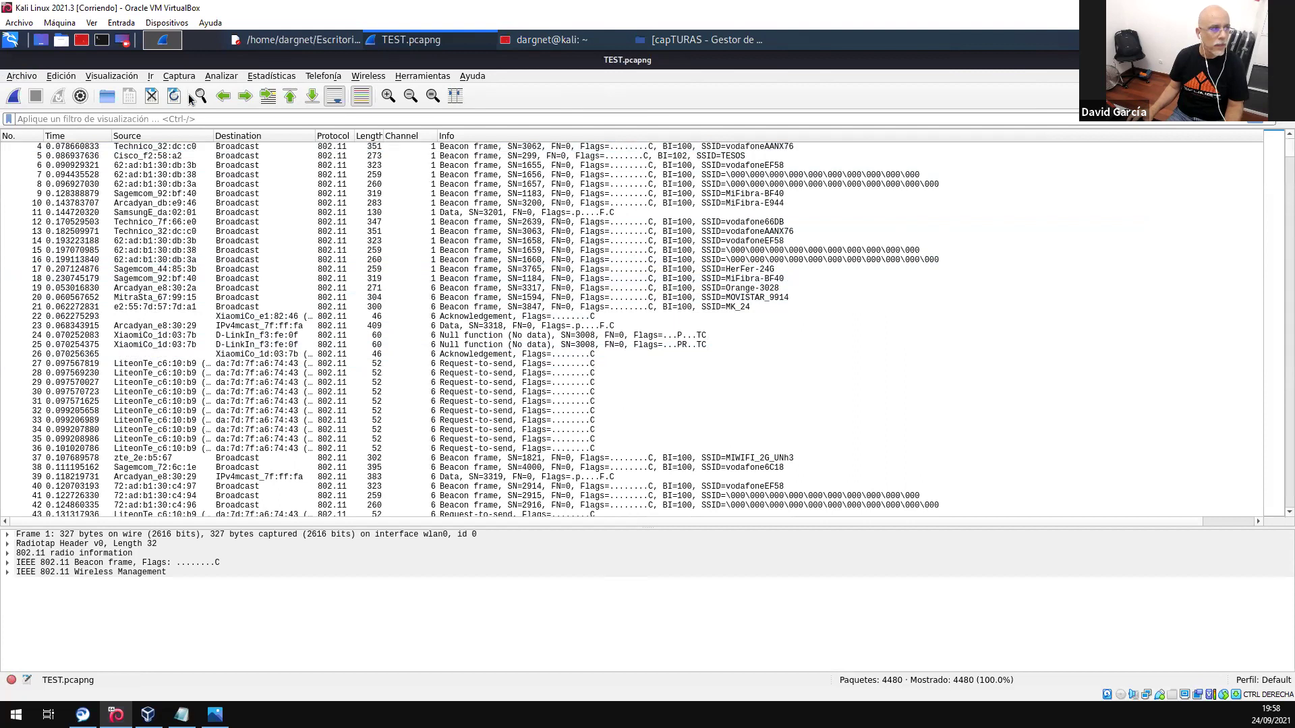
{"action": "left_click", "coordinate": [261, 80]}
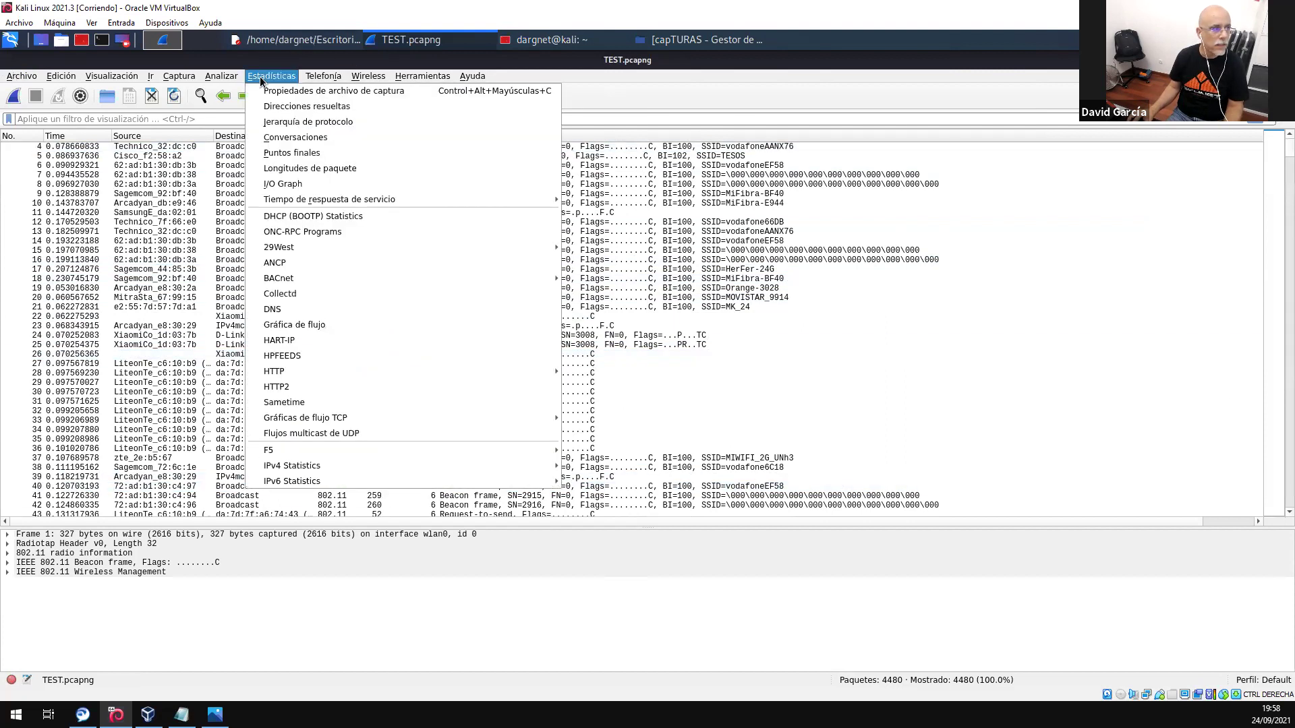
- Apply DHCP as the display filter from the Protocol Hierarchy statistics
{"action": "left_click", "coordinate": [306, 122]}
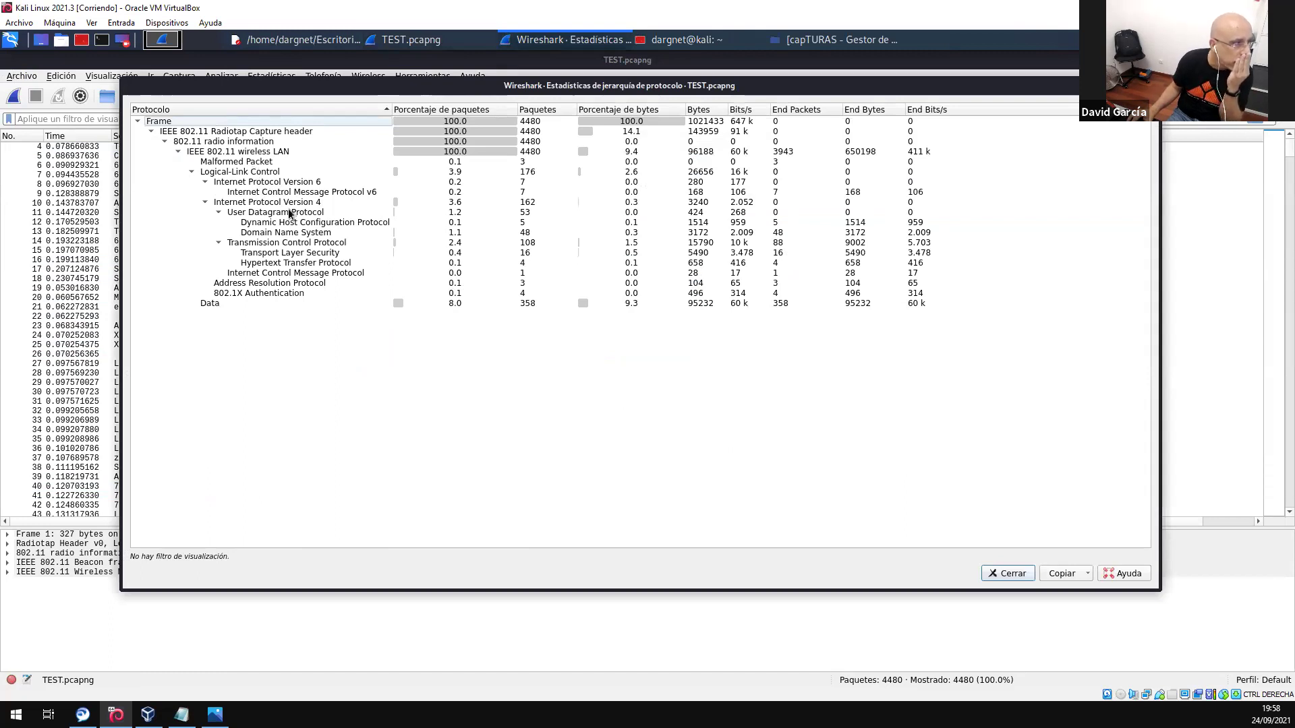
{"action": "right_click", "coordinate": [294, 222]}
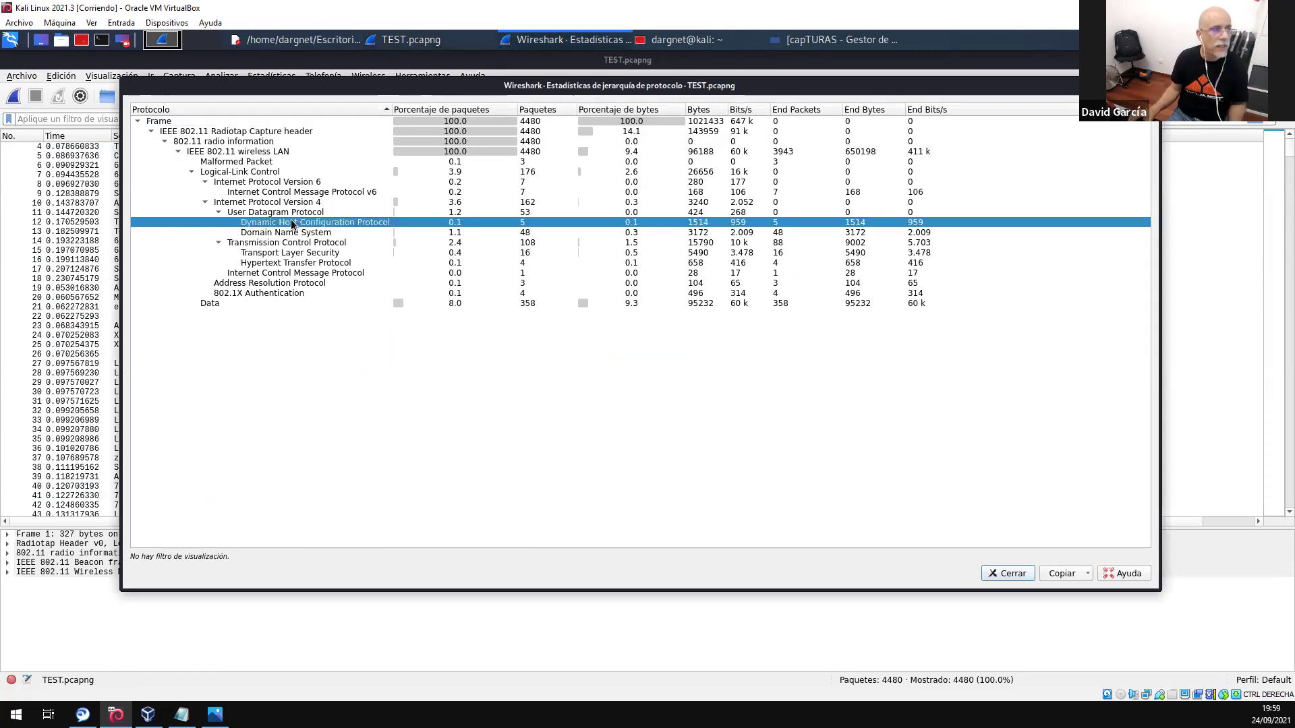
{"action": "left_click", "coordinate": [442, 228]}
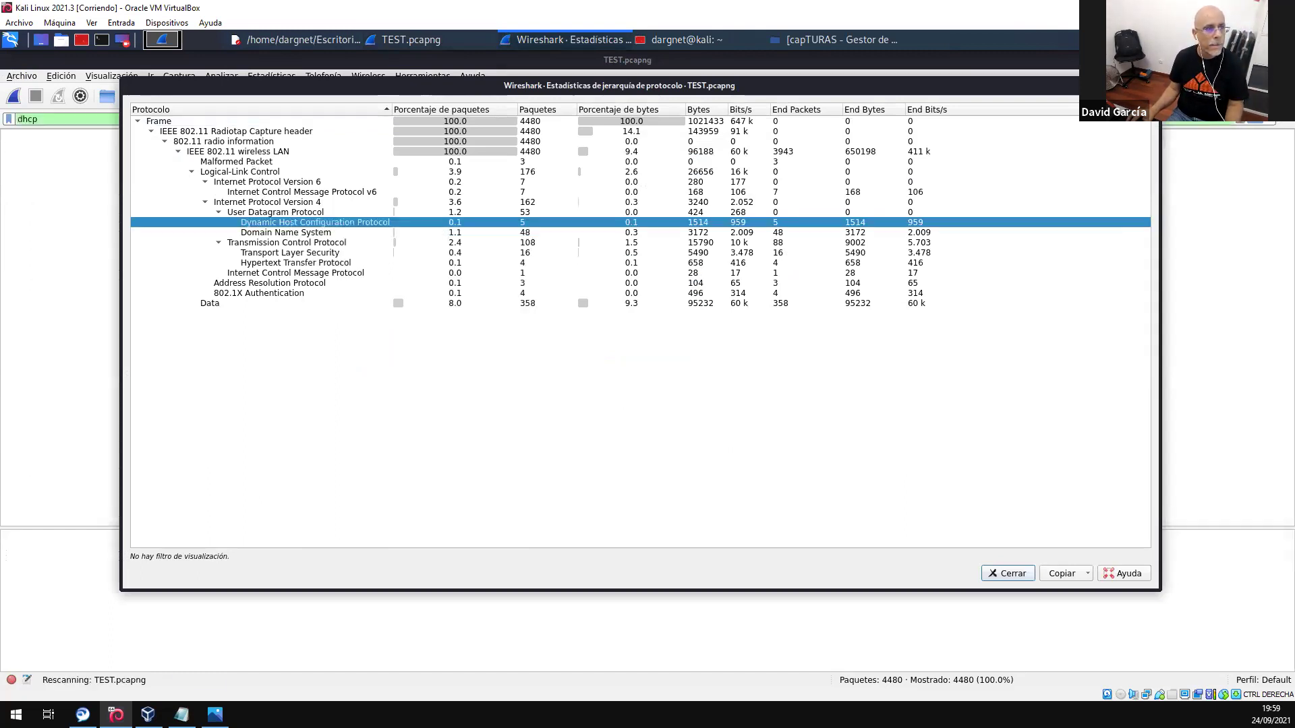
{"action": "left_click", "coordinate": [1151, 86]}
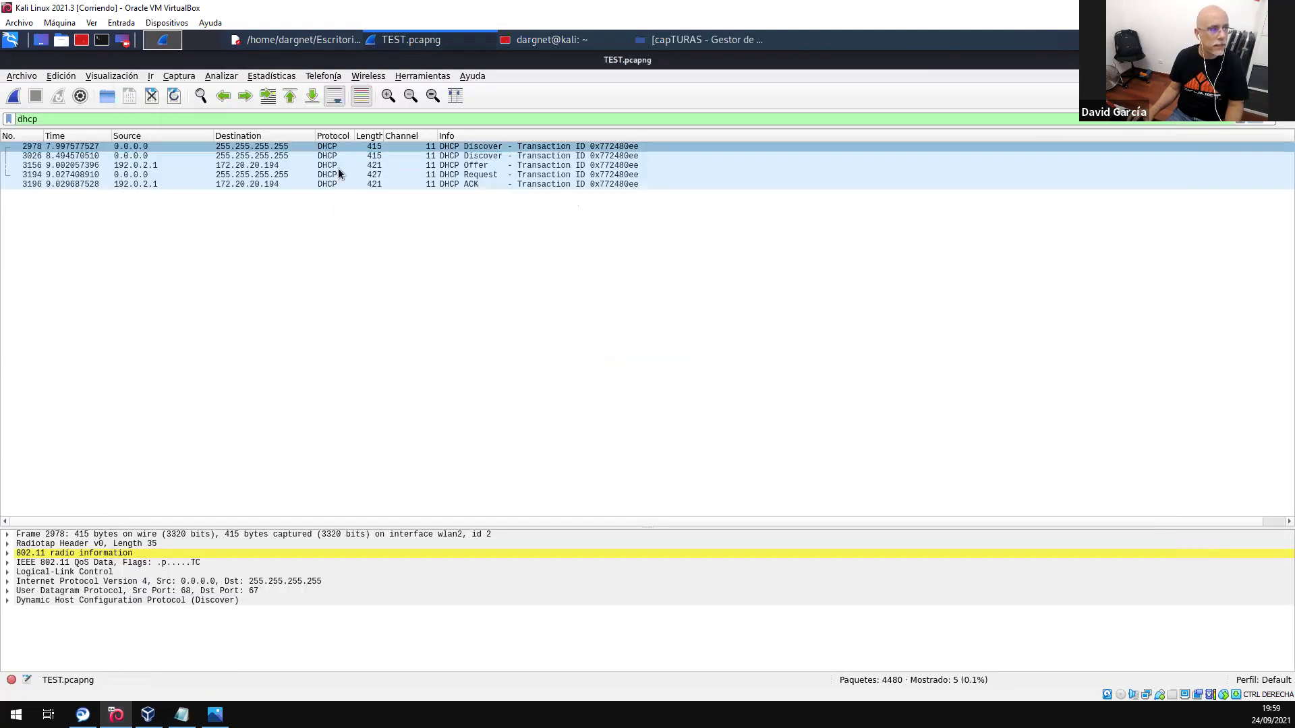
- Inspect DHCP Offer packet 3156's Option (51) IP Address Lease Time of 23h 41m 30s
{"action": "left_click", "coordinate": [199, 145]}
{"action": "left_click_drag", "start_coordinate": [213, 135], "coordinate": [365, 135]}
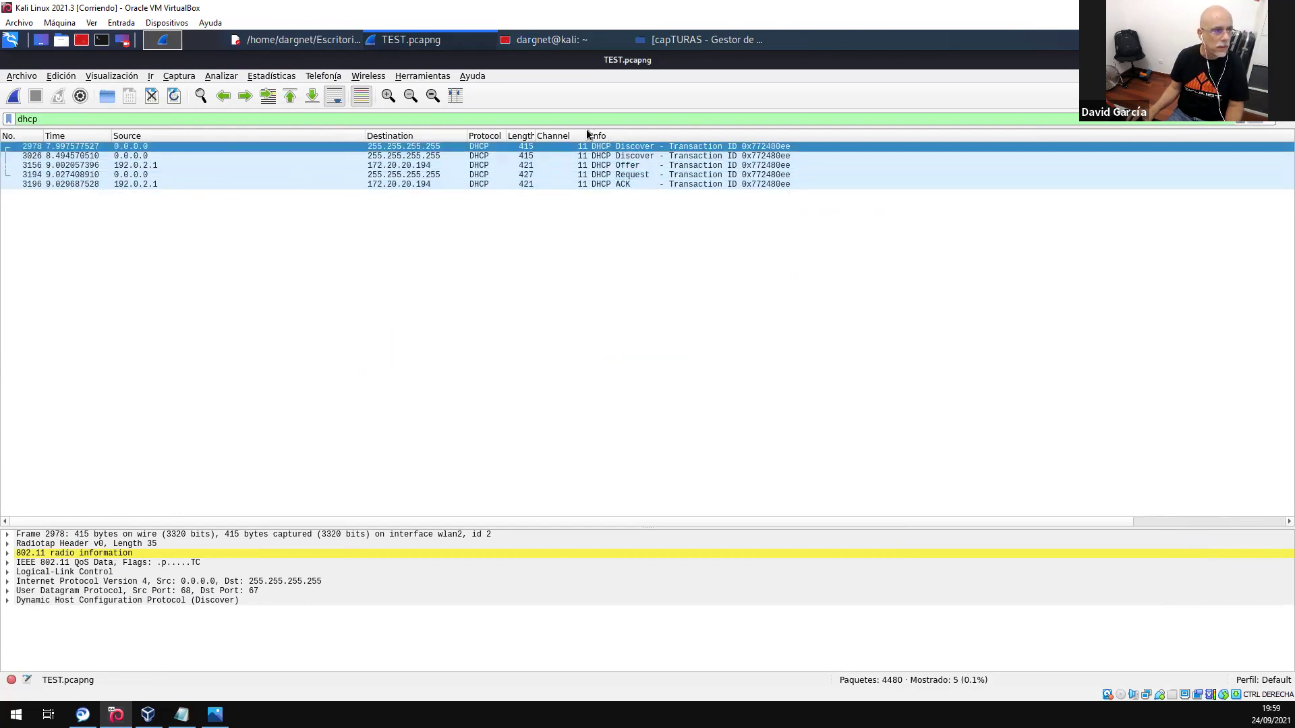
{"action": "left_click", "coordinate": [617, 166]}
{"action": "left_click_drag", "start_coordinate": [81, 523], "coordinate": [128, 296]}
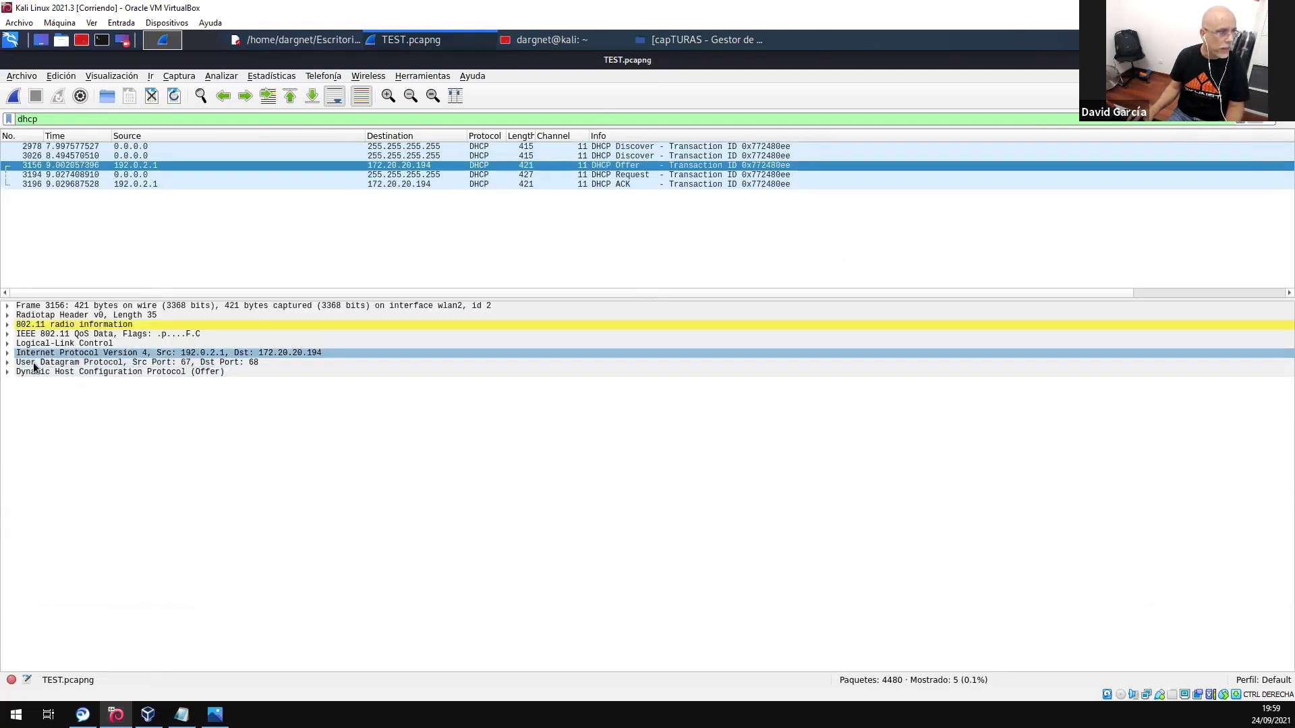
{"action": "left_click", "coordinate": [8, 374]}
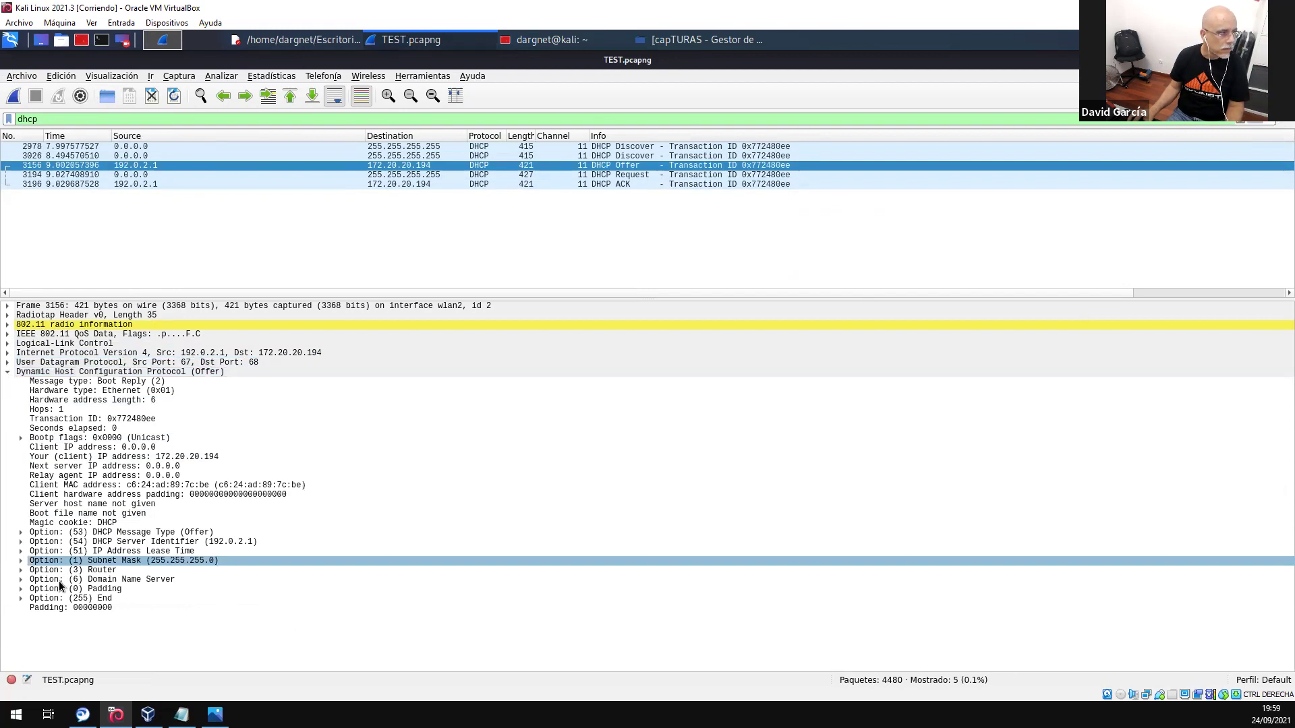
{"action": "left_click", "coordinate": [20, 552]}
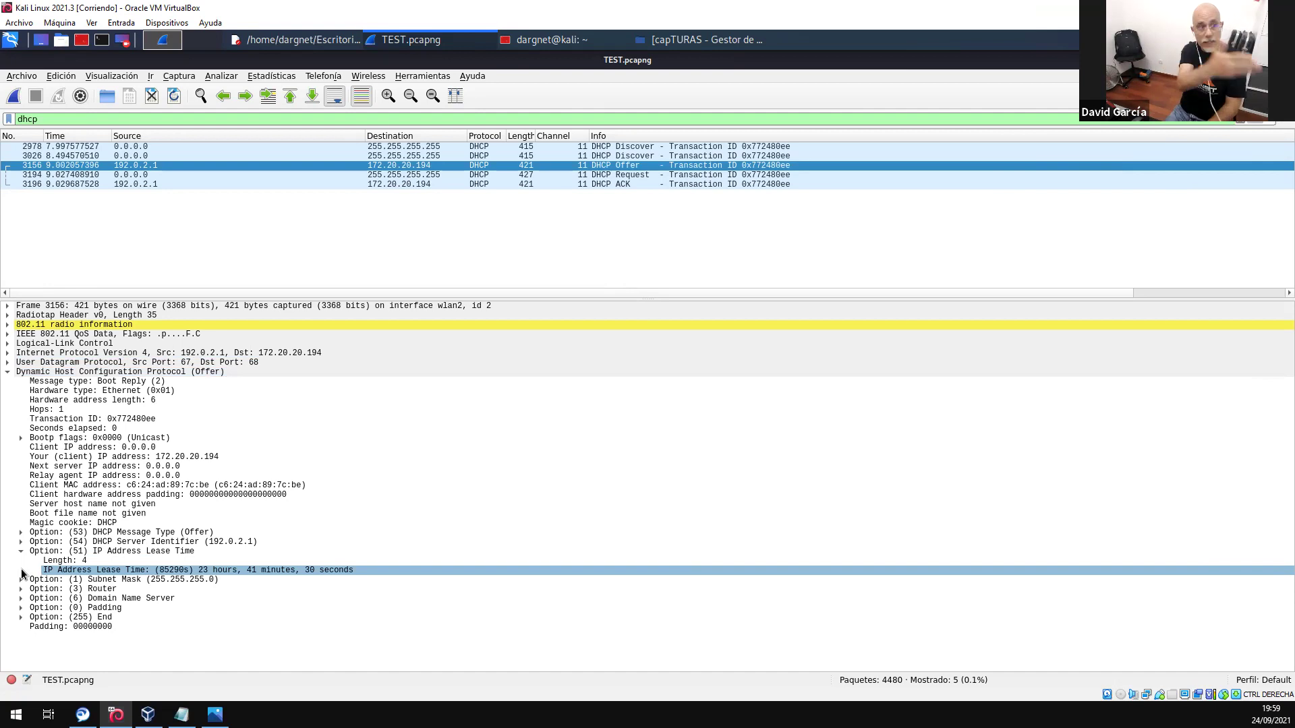
{"action": "double_click", "coordinate": [45, 117]}
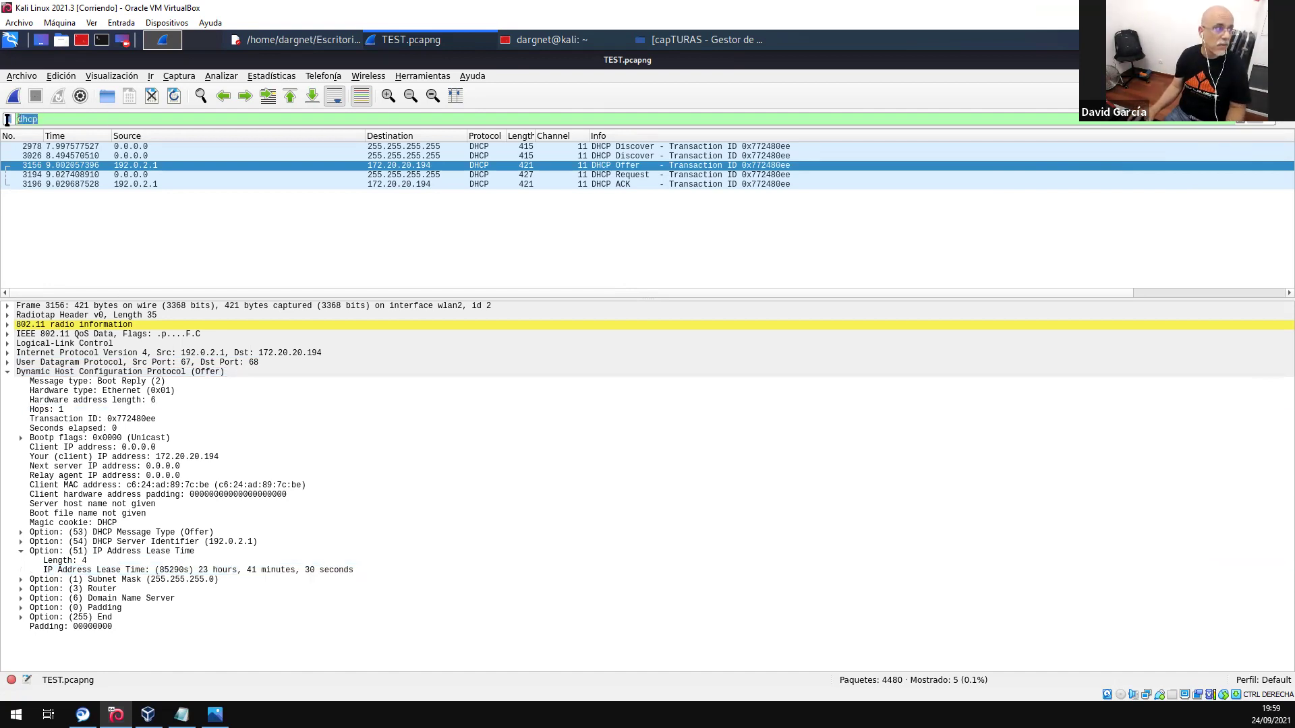
- Filter to the 108 TCP packets with tcp, then clear the filter to list all 4480
{"action": "type", "text": "tcp"}
{"action": "key", "text": "Return"}
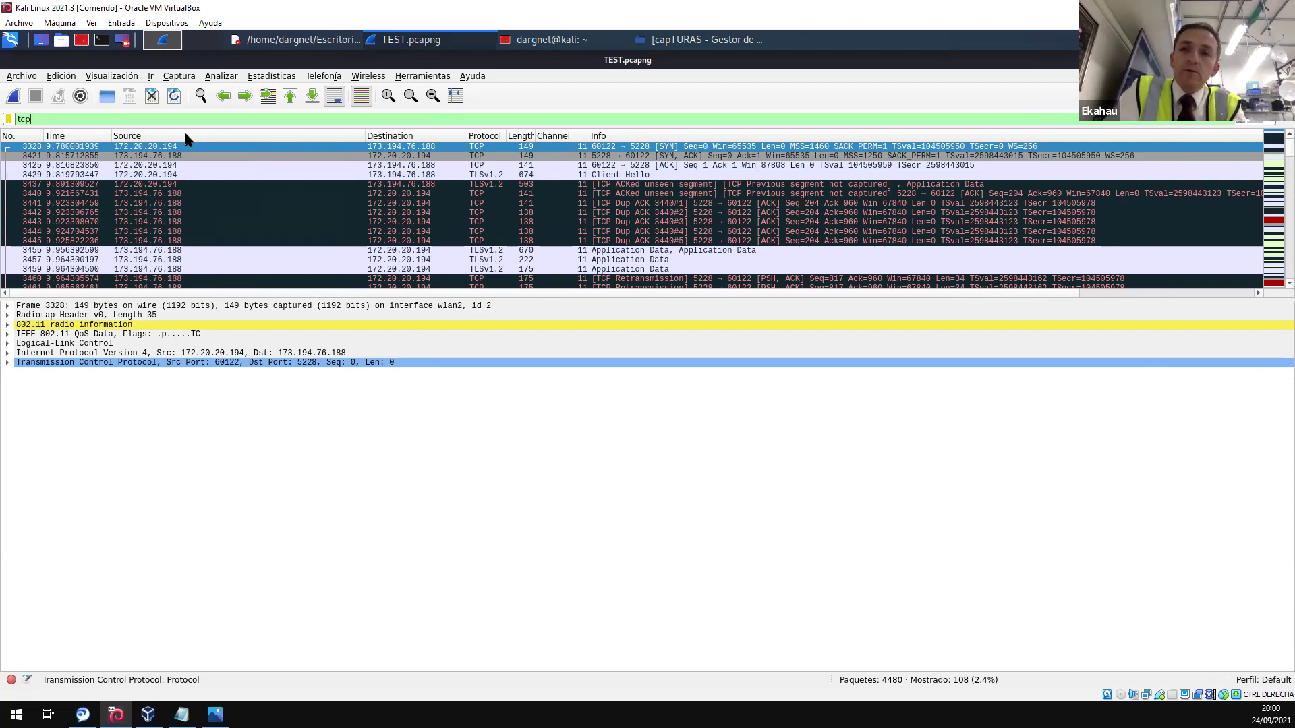
{"action": "left_click", "coordinate": [1237, 120]}
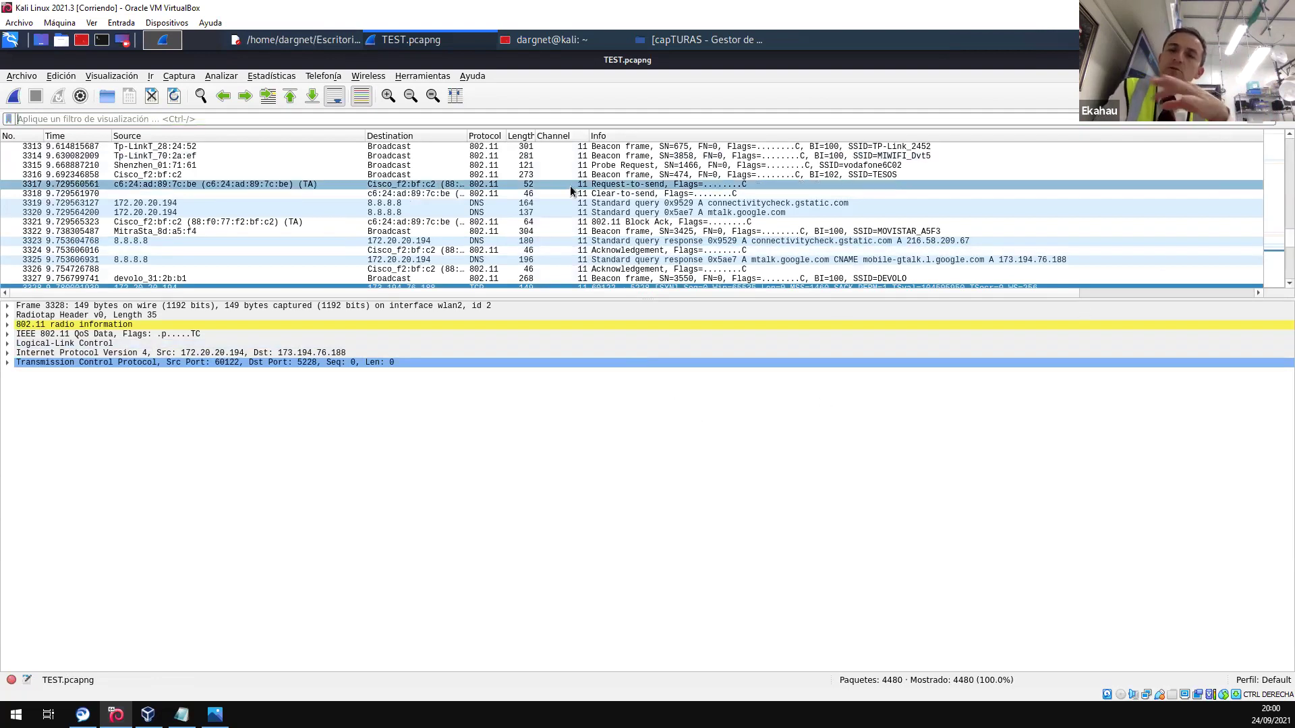
- Inspect beacon packet 3332's tagged parameters down to its TESOS SSID tag
{"action": "scroll", "coordinate": [624, 201], "scroll_direction": "down", "scroll_amount": 4}
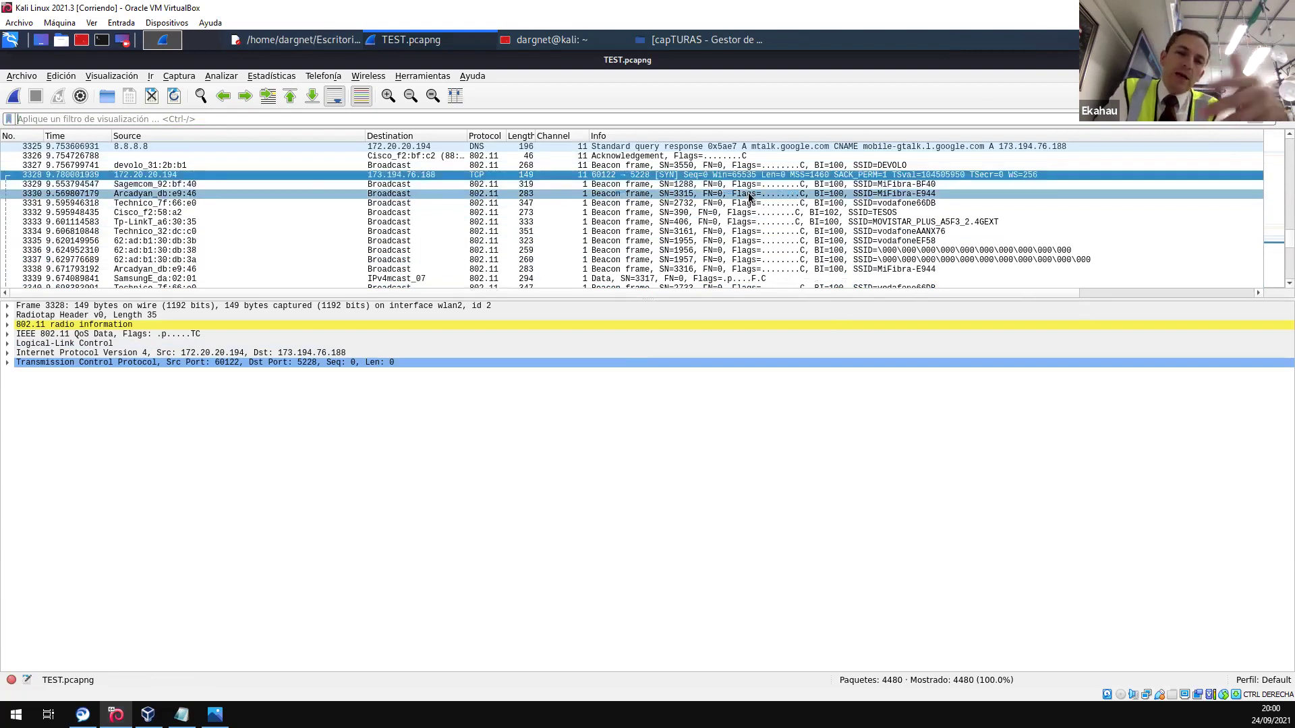
{"action": "left_click", "coordinate": [639, 214]}
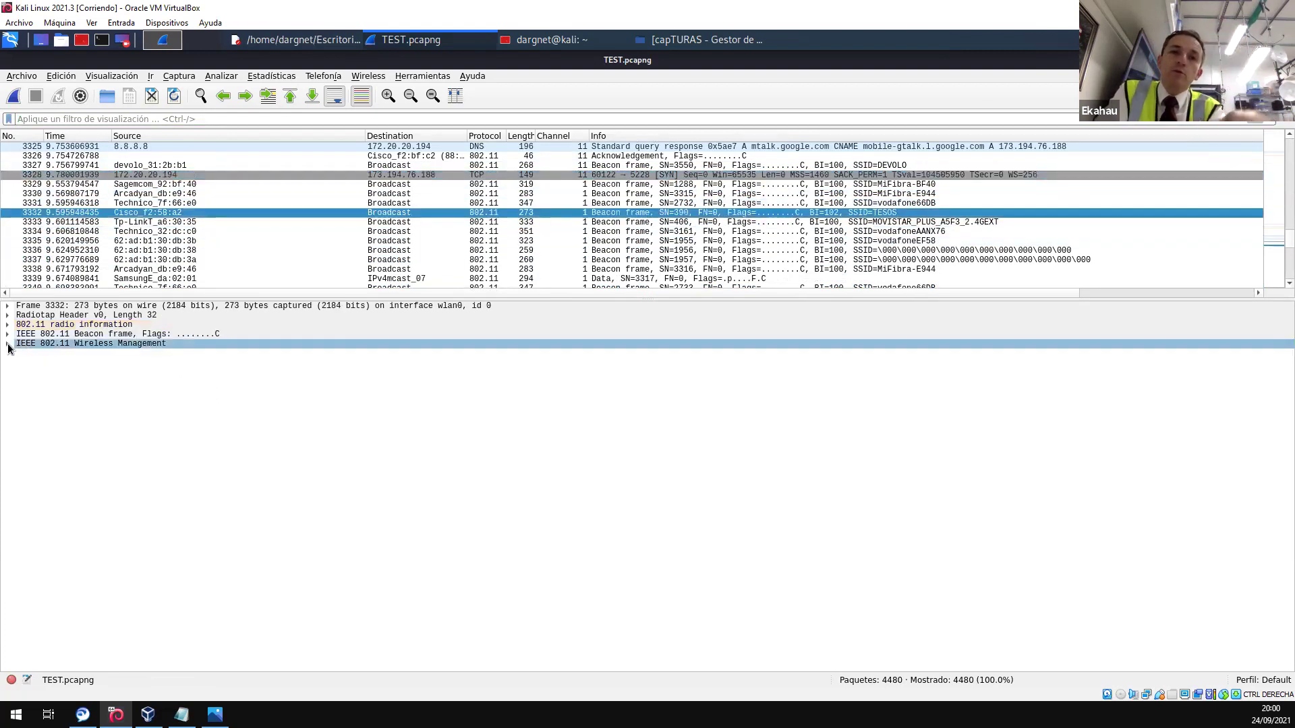
{"action": "left_click", "coordinate": [8, 345]}
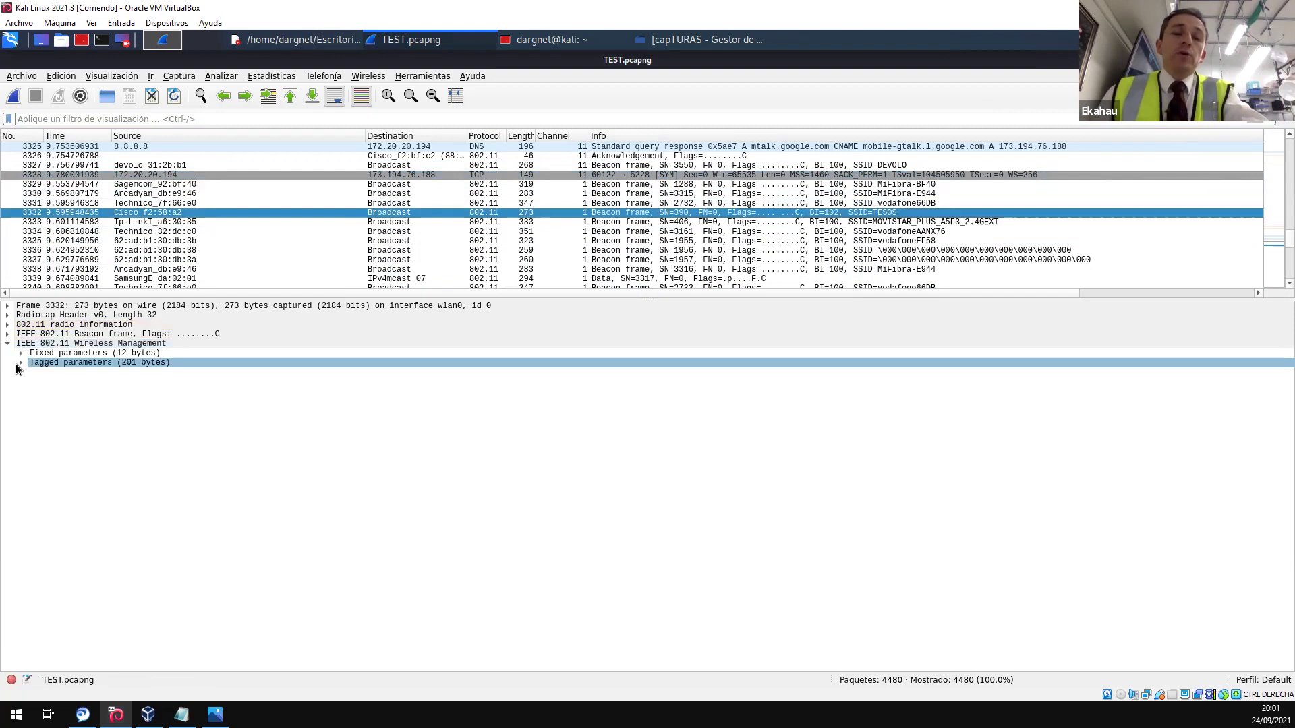
{"action": "left_click", "coordinate": [18, 364]}
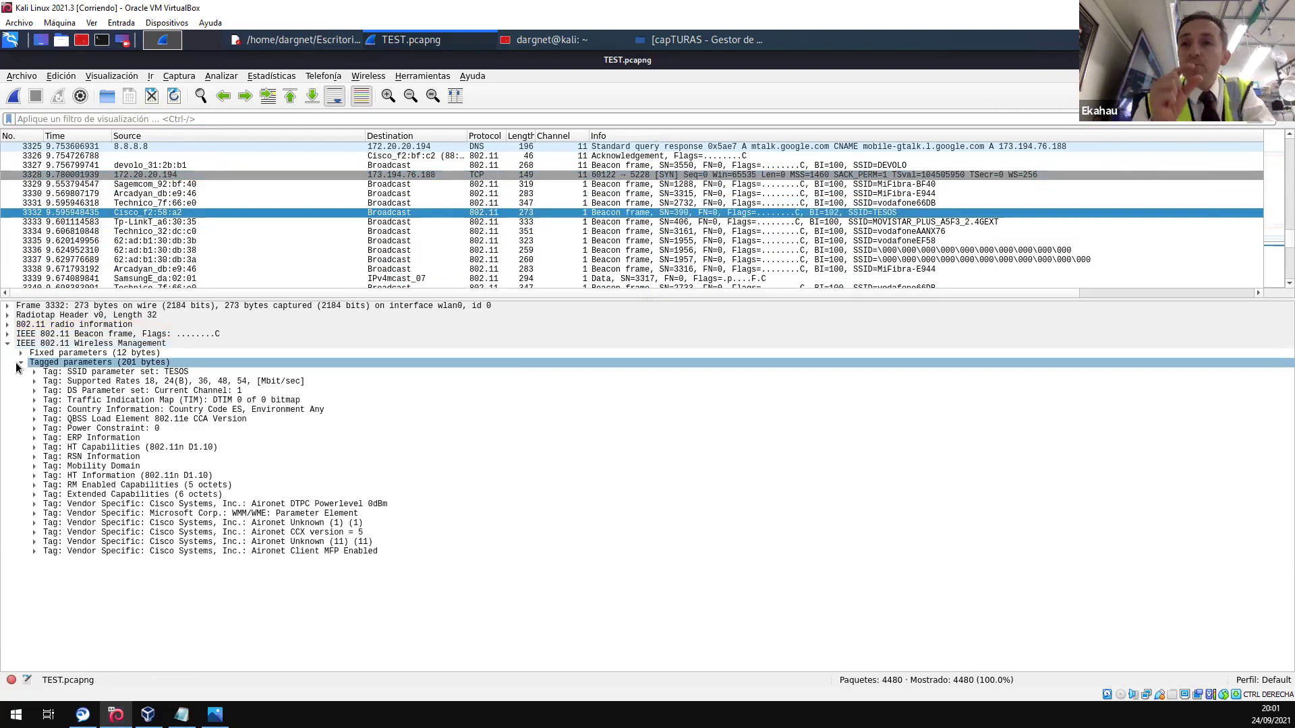
{"action": "left_click", "coordinate": [33, 373]}
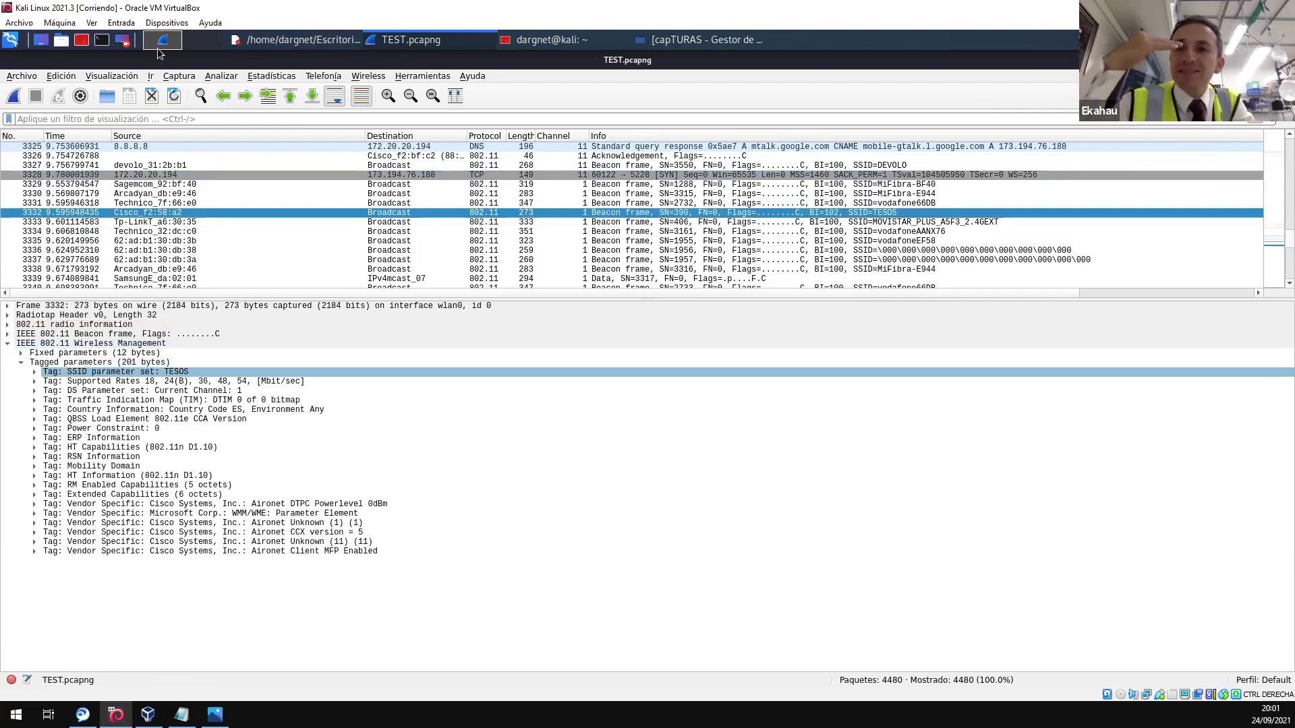
- Expand the Frame timing details of MiFibra-E944 beacon frame 3330
{"action": "left_click", "coordinate": [77, 193]}
{"action": "left_click", "coordinate": [17, 306]}
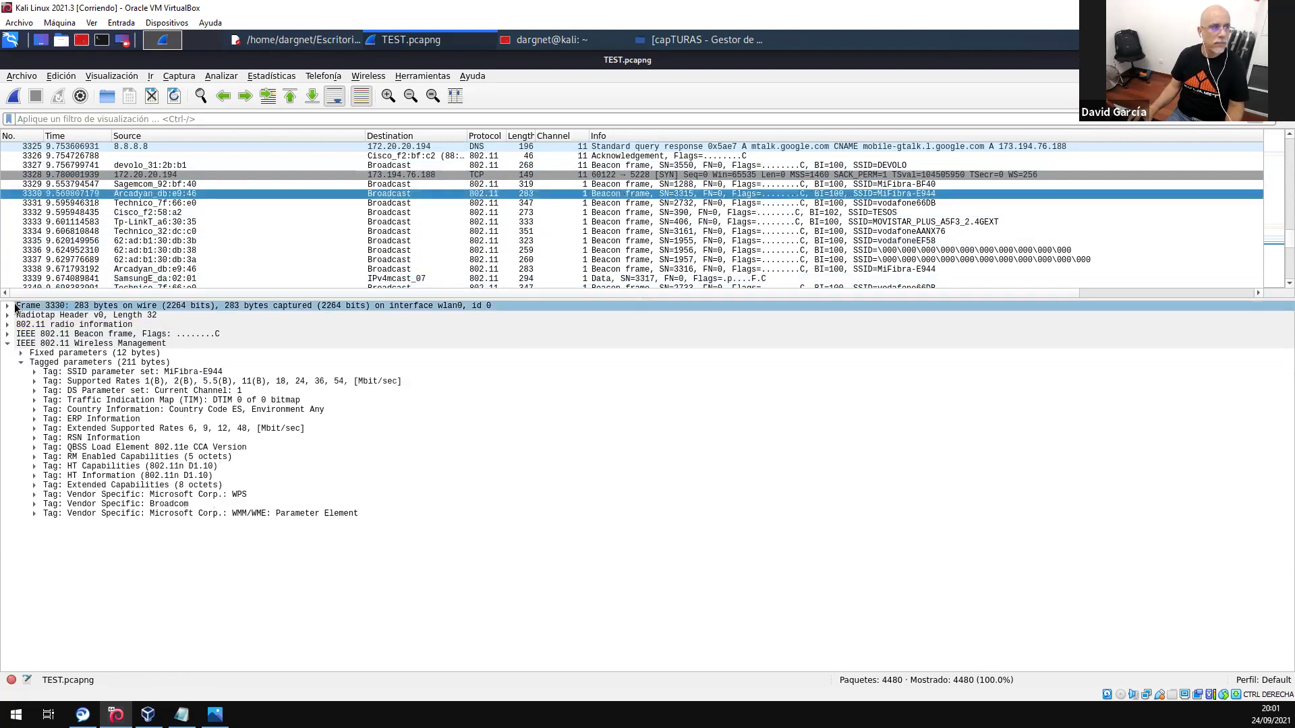
{"action": "left_click", "coordinate": [7, 305]}
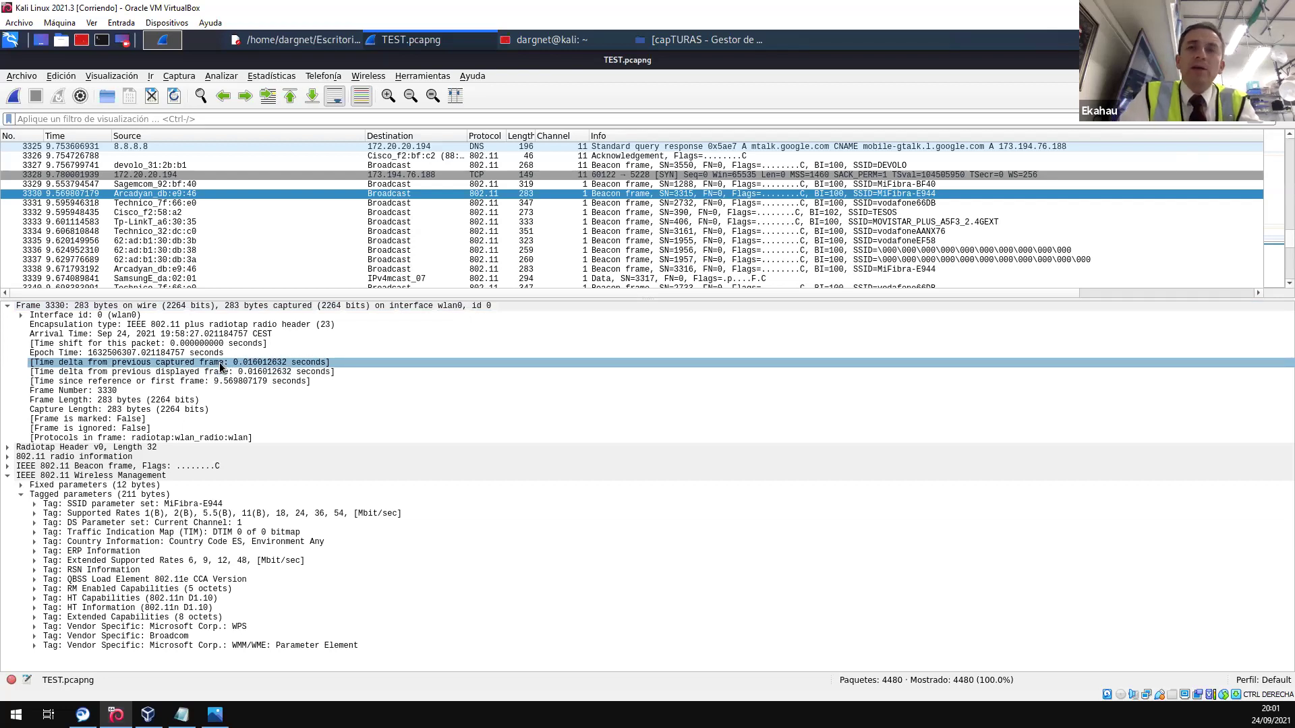
- Add the displayed-frame time delta as a column placed next to Time
{"action": "right_click", "coordinate": [220, 371]}
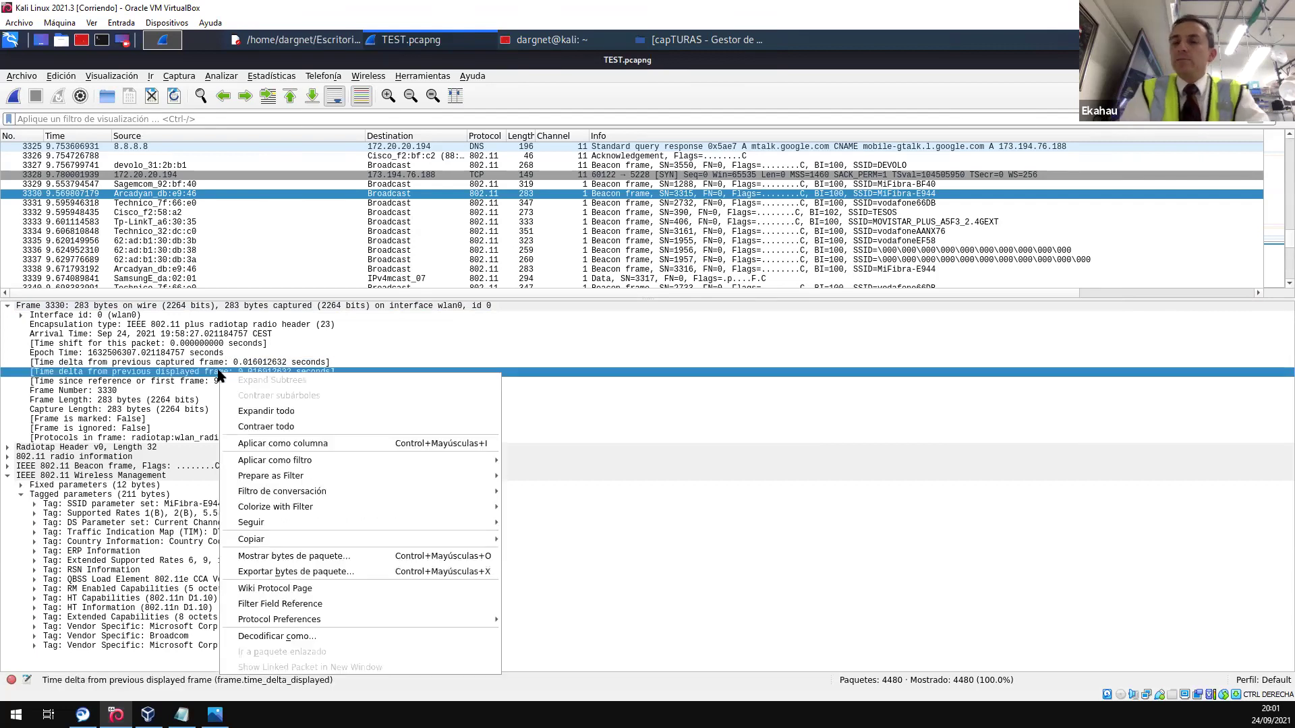
{"action": "left_click", "coordinate": [323, 444]}
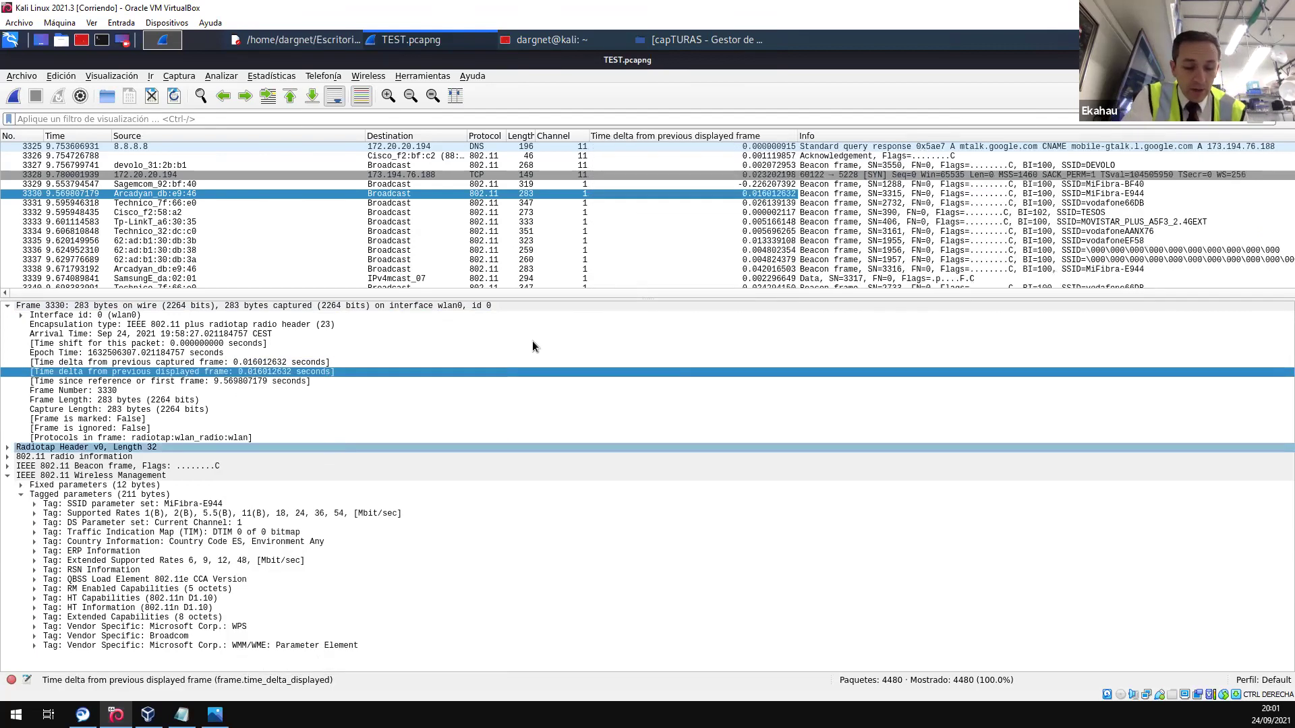
{"action": "left_click_drag", "start_coordinate": [746, 132], "coordinate": [222, 153]}
- Select TESOS beacon frame 3341 and collapse its Frame details
{"action": "scroll", "coordinate": [256, 189], "scroll_direction": "up", "scroll_amount": 3}
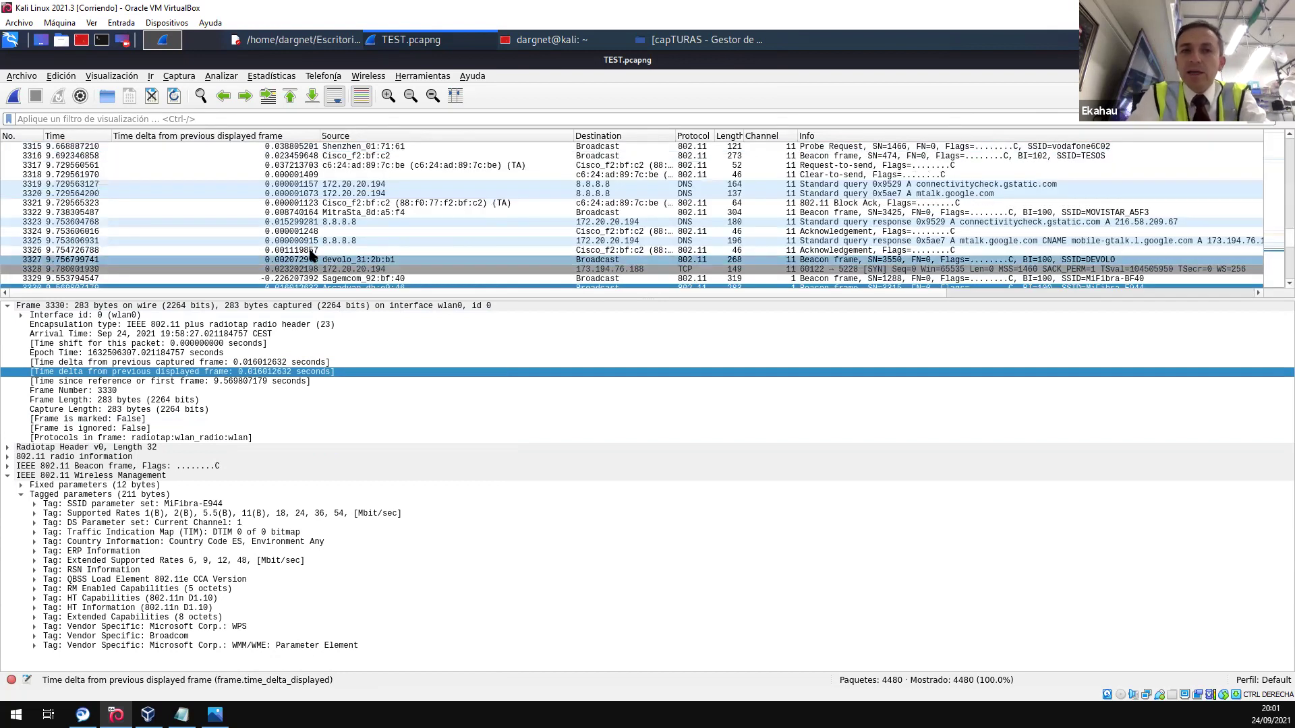
{"action": "left_click", "coordinate": [302, 203]}
{"action": "scroll", "coordinate": [302, 205], "scroll_direction": "down", "scroll_amount": 5}
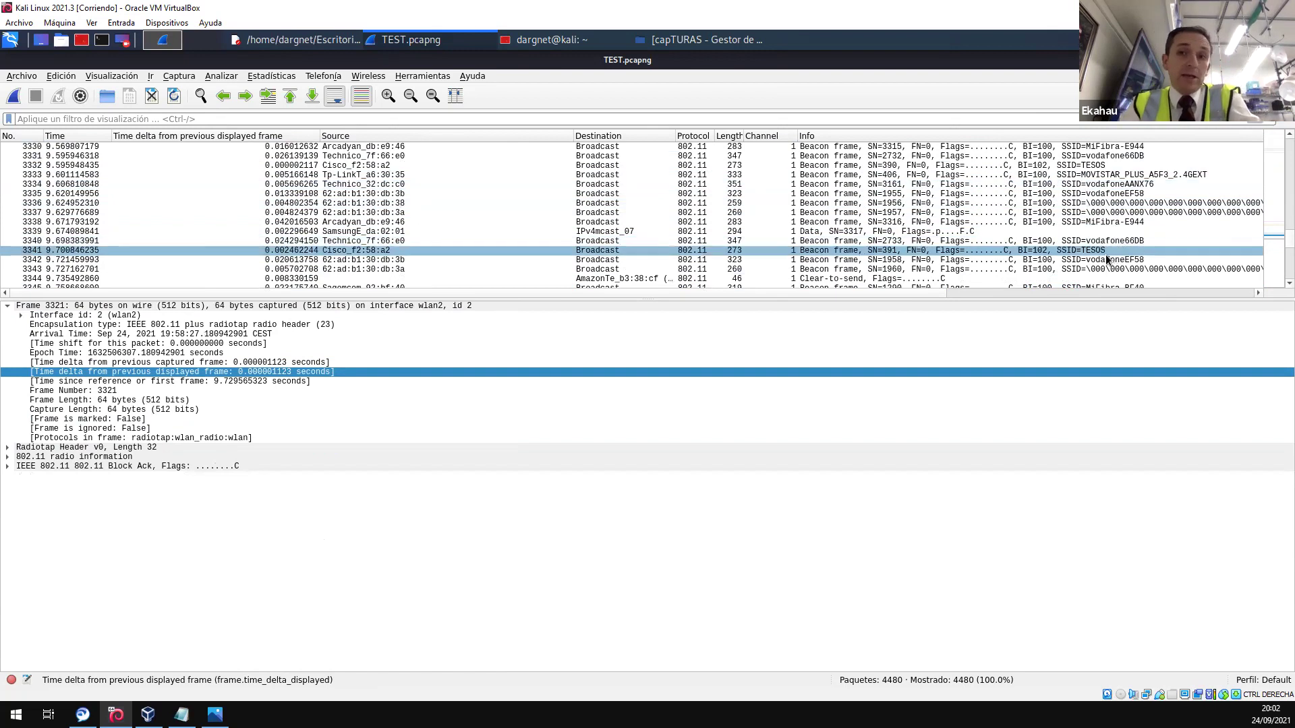
{"action": "left_click", "coordinate": [1082, 259]}
{"action": "left_click", "coordinate": [1082, 251]}
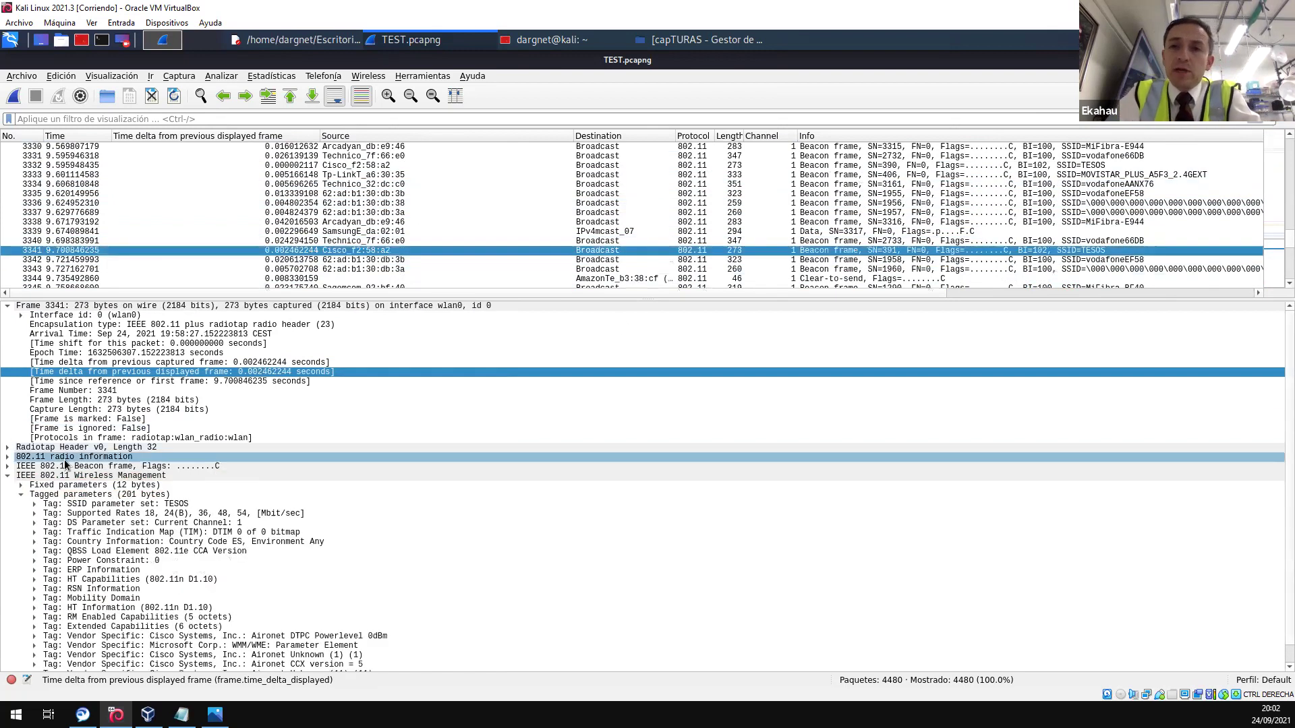
{"action": "left_click", "coordinate": [30, 315]}
{"action": "left_click", "coordinate": [41, 305]}
{"action": "left_click", "coordinate": [7, 305]}
{"action": "left_click", "coordinate": [30, 354]}
- Prepare a display filter on the beacon Type/Subtype field
{"action": "key", "text": "Up"}
{"action": "key", "text": "Up"}
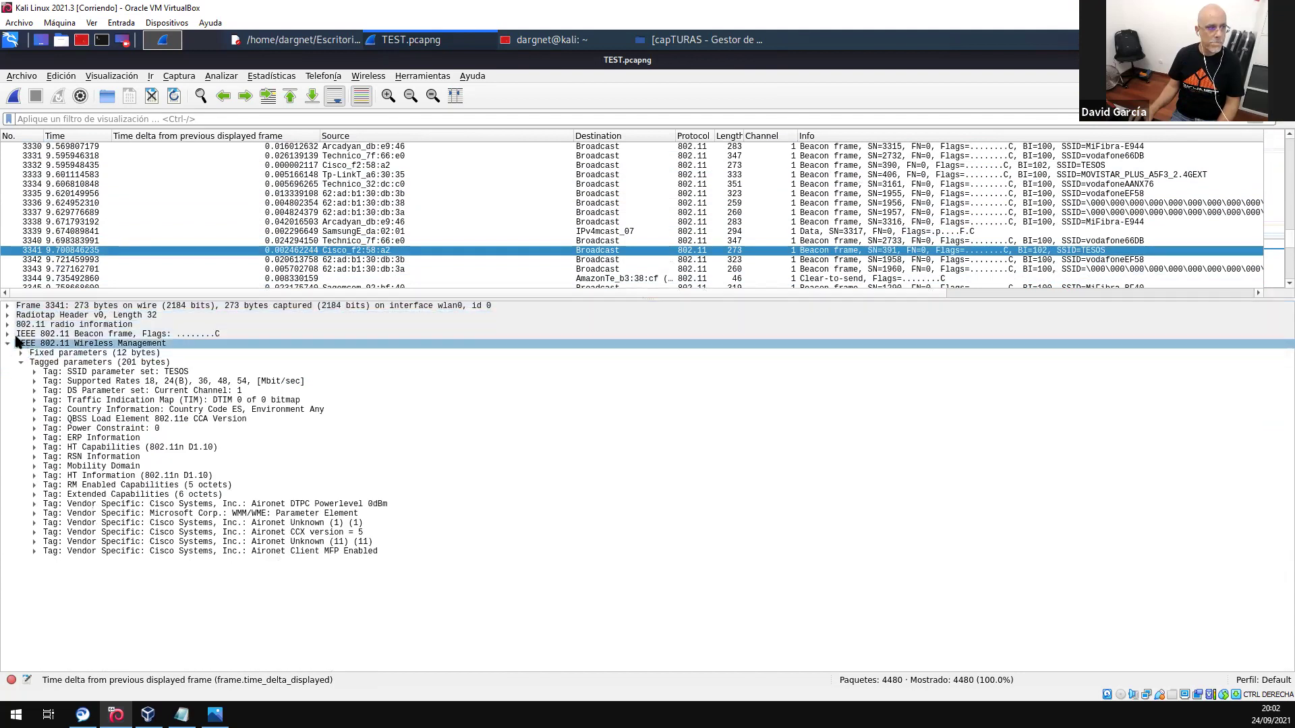
{"action": "key", "text": "Right"}
{"action": "left_click", "coordinate": [58, 344]}
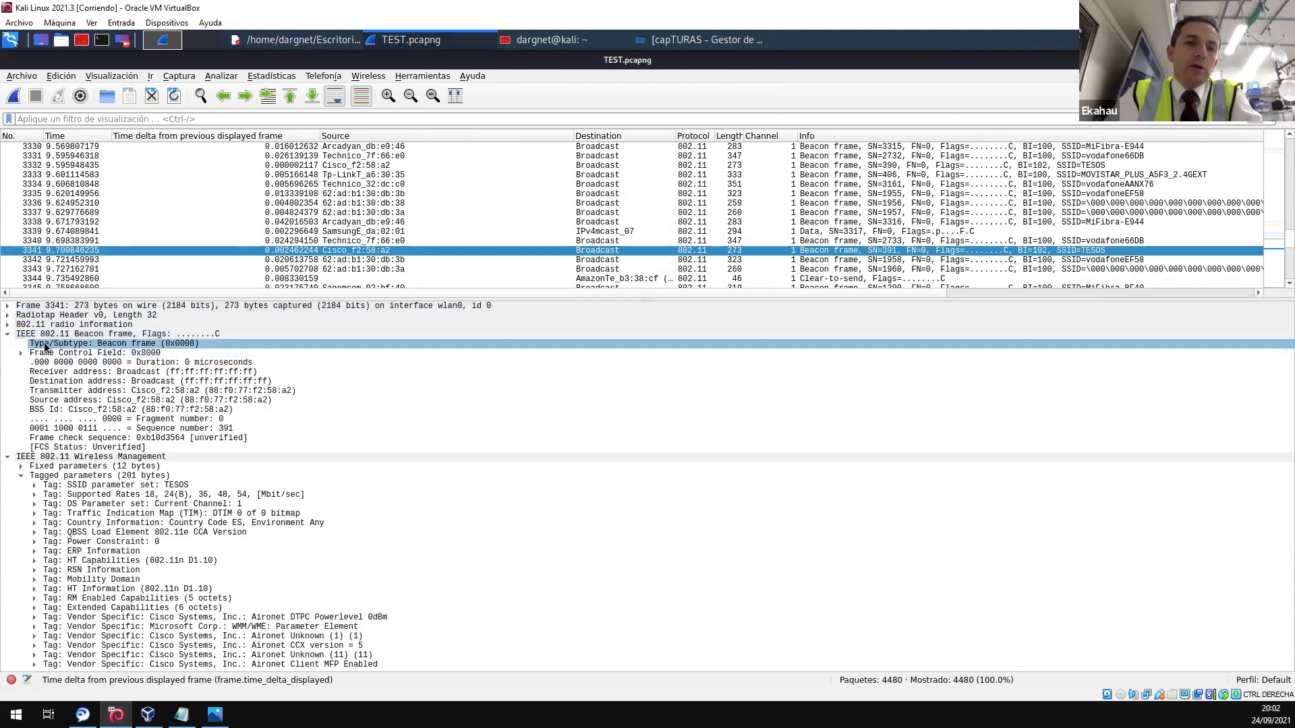
{"action": "right_click", "coordinate": [45, 348]}
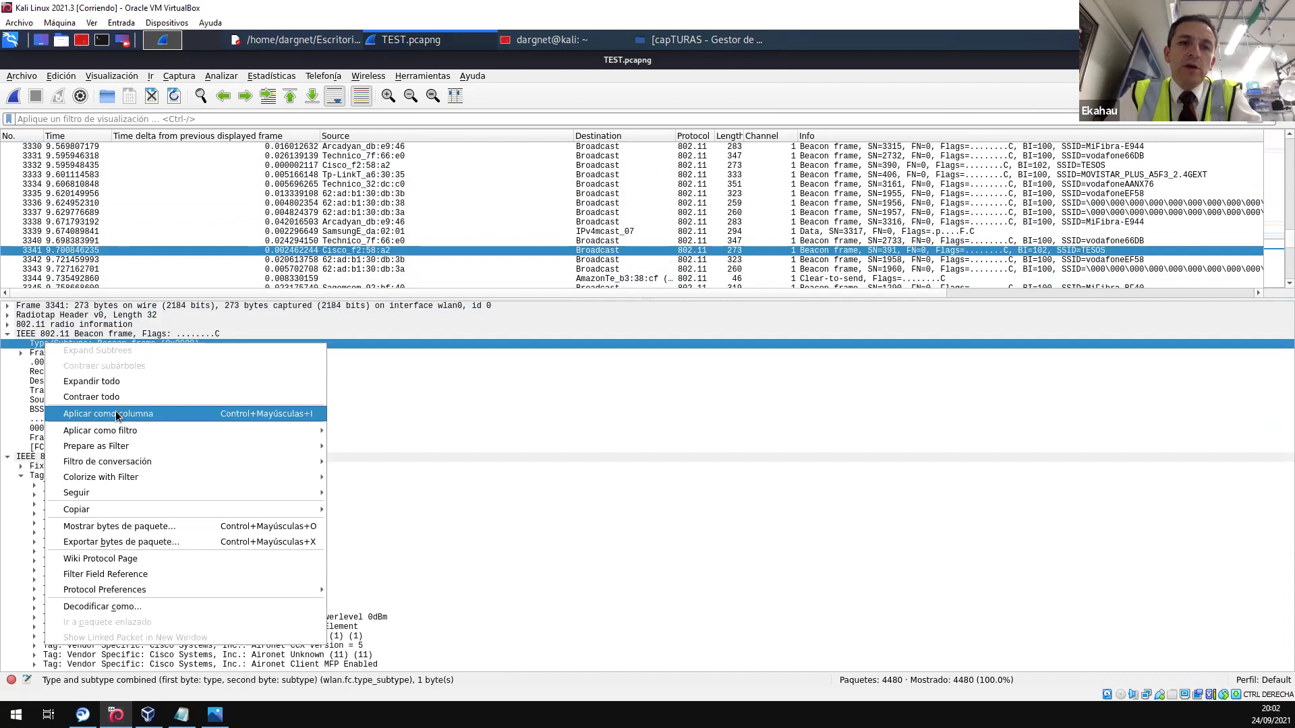
{"action": "mouse_move", "coordinate": [161, 432]}
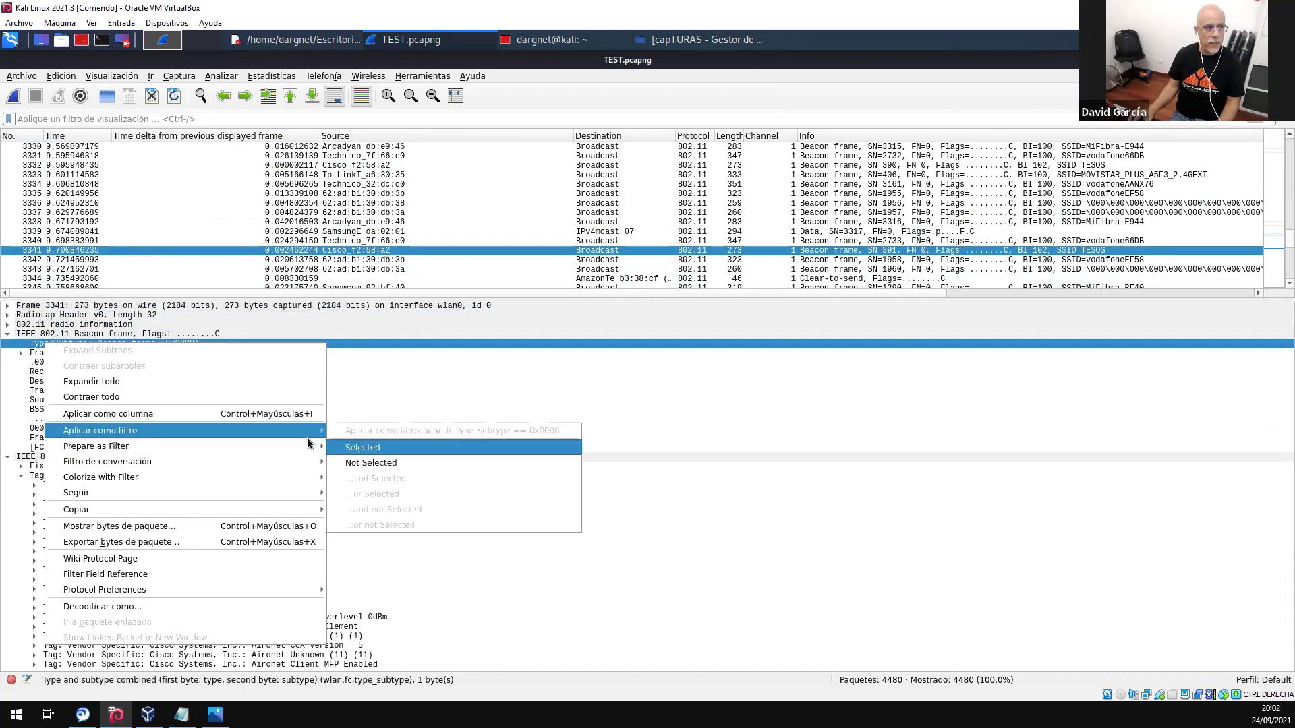
{"action": "mouse_move", "coordinate": [300, 452]}
{"action": "left_click", "coordinate": [367, 463]}
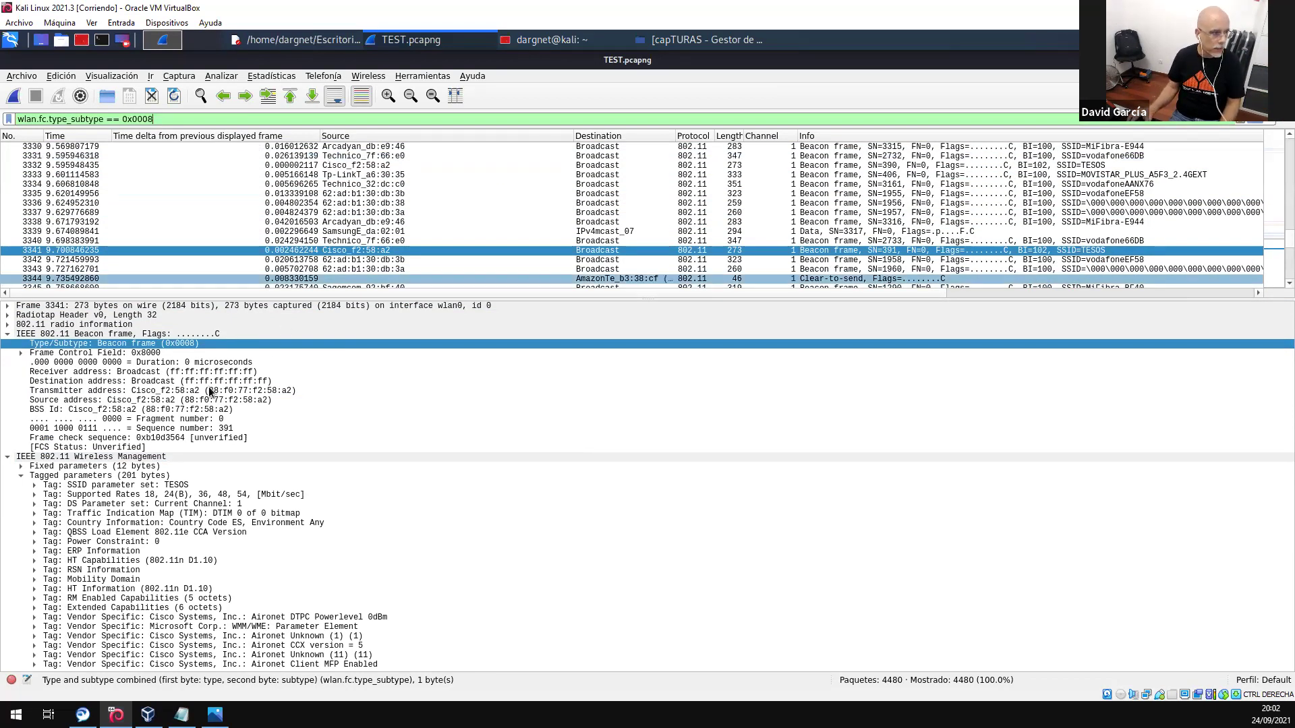
- Add the SSID TESOS condition to the filter and apply it, leaving 186 beacon frames
{"action": "left_click", "coordinate": [75, 486]}
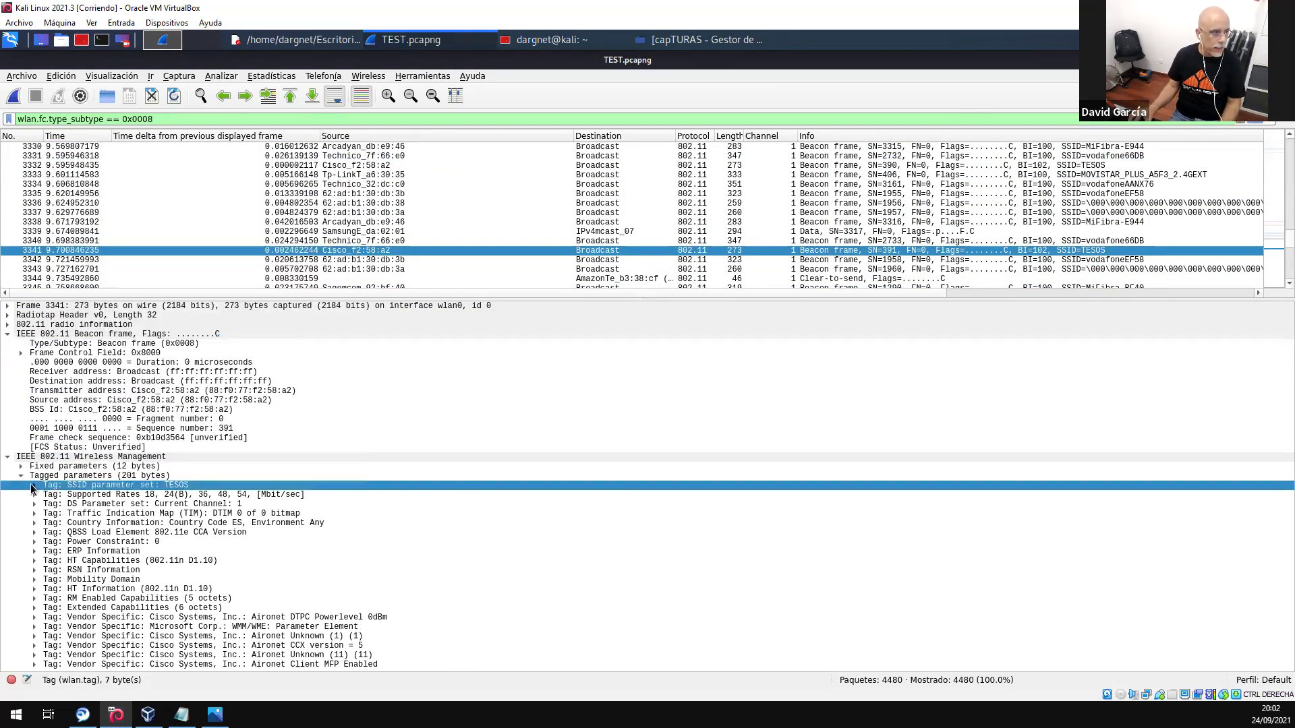
{"action": "left_click", "coordinate": [34, 485]}
{"action": "left_click", "coordinate": [67, 513]}
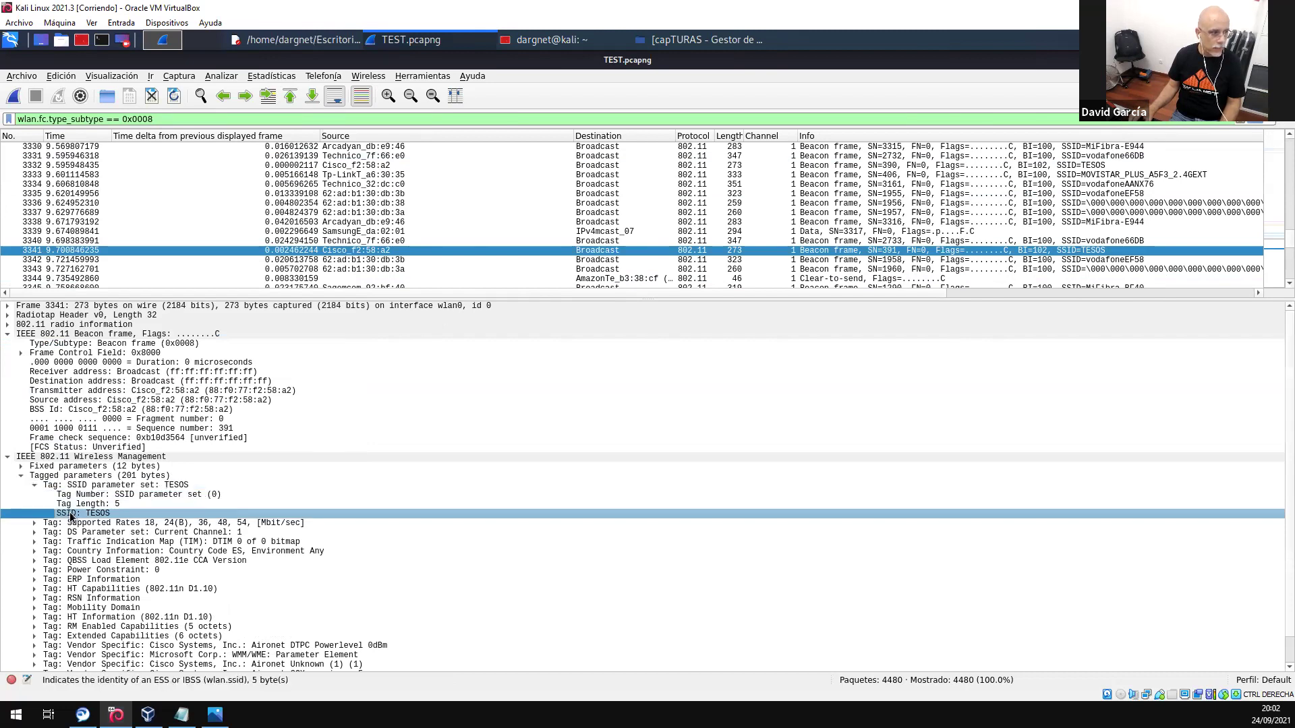
{"action": "right_click", "coordinate": [67, 511]}
{"action": "mouse_move", "coordinate": [217, 313]}
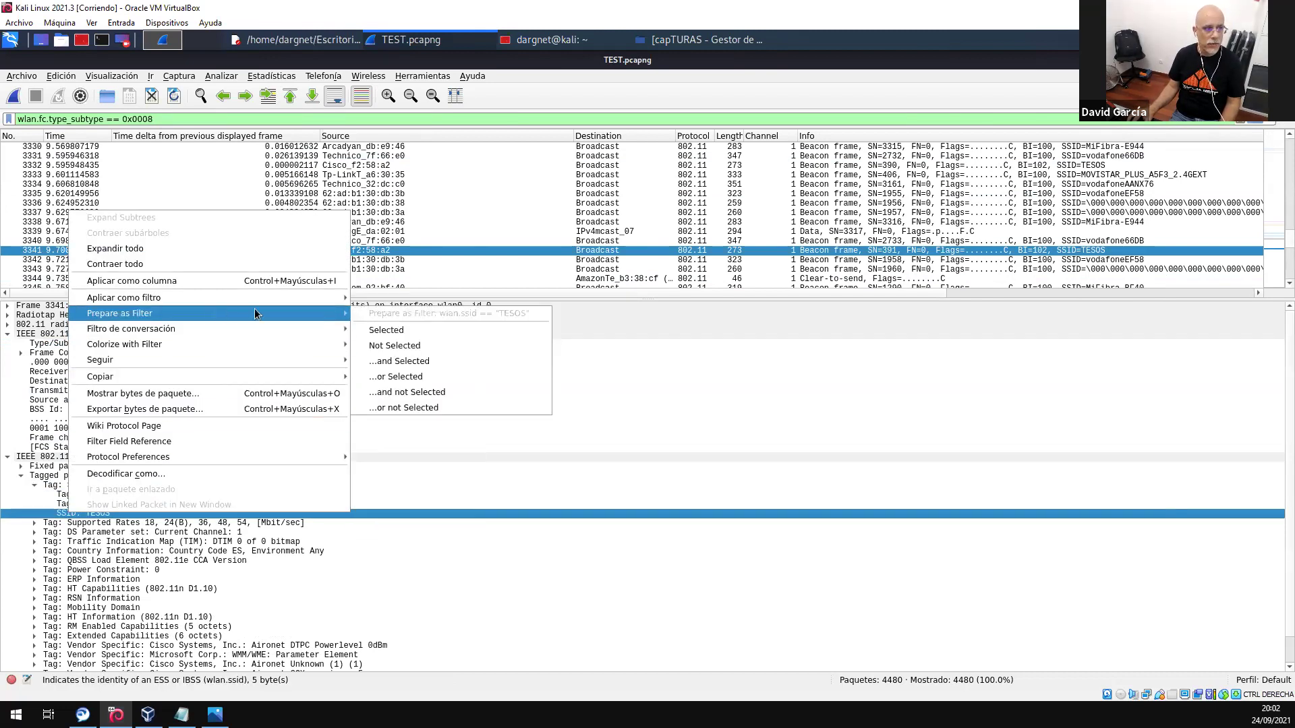
{"action": "left_click", "coordinate": [400, 364]}
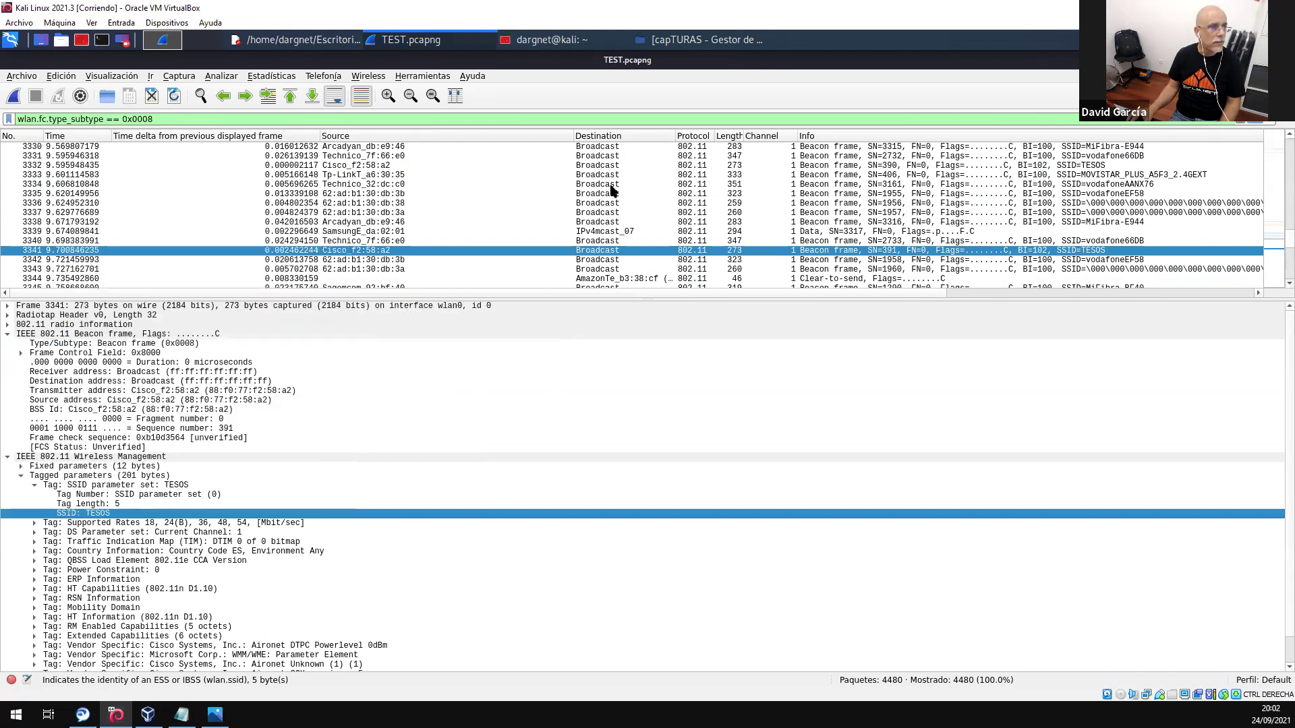
{"action": "key", "text": "Return"}
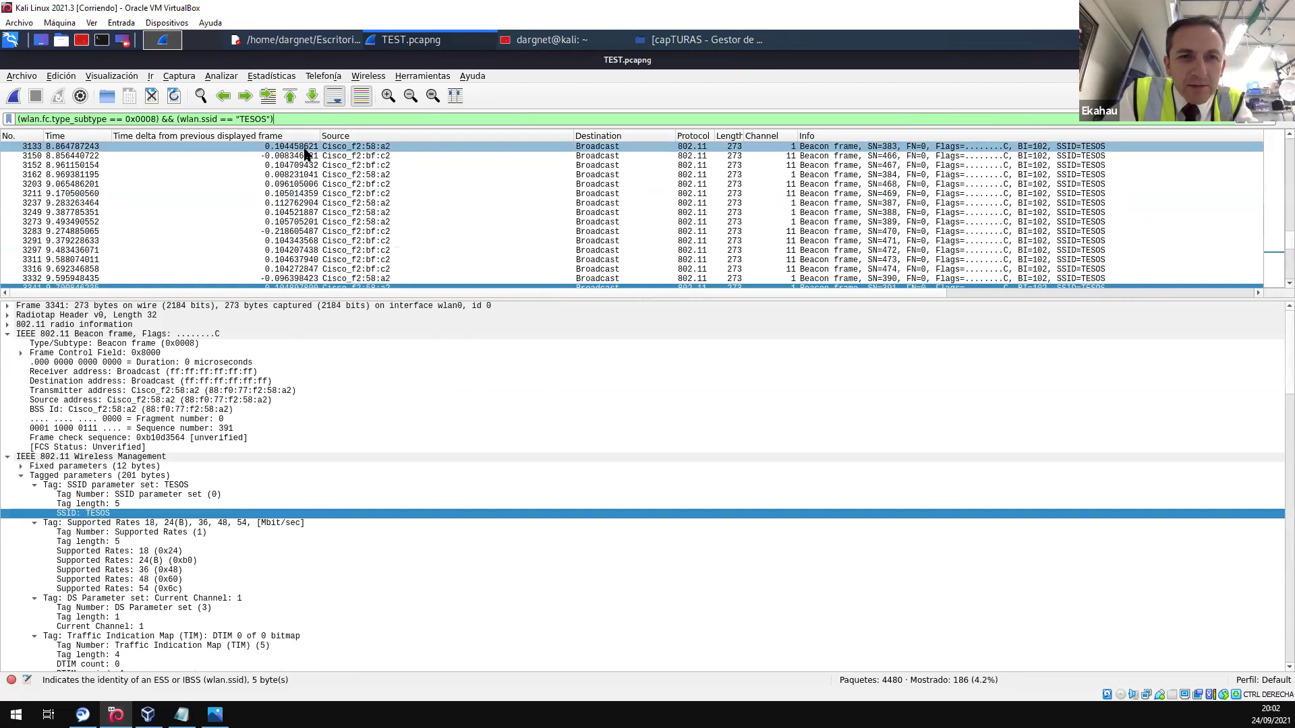
- Expand frame 3341's timing details and view the captured-frame time delta options without applying anything
{"action": "scroll", "coordinate": [305, 225], "scroll_direction": "down", "scroll_amount": 10}
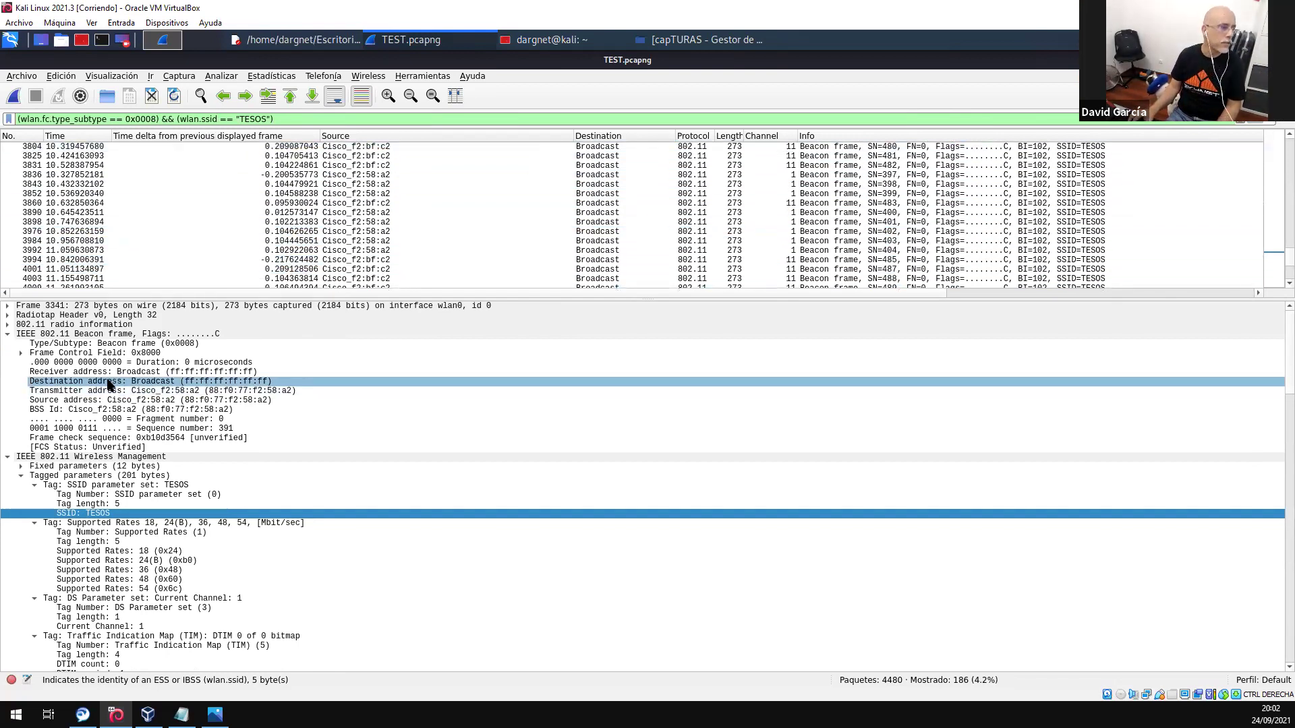
{"action": "left_click", "coordinate": [7, 306]}
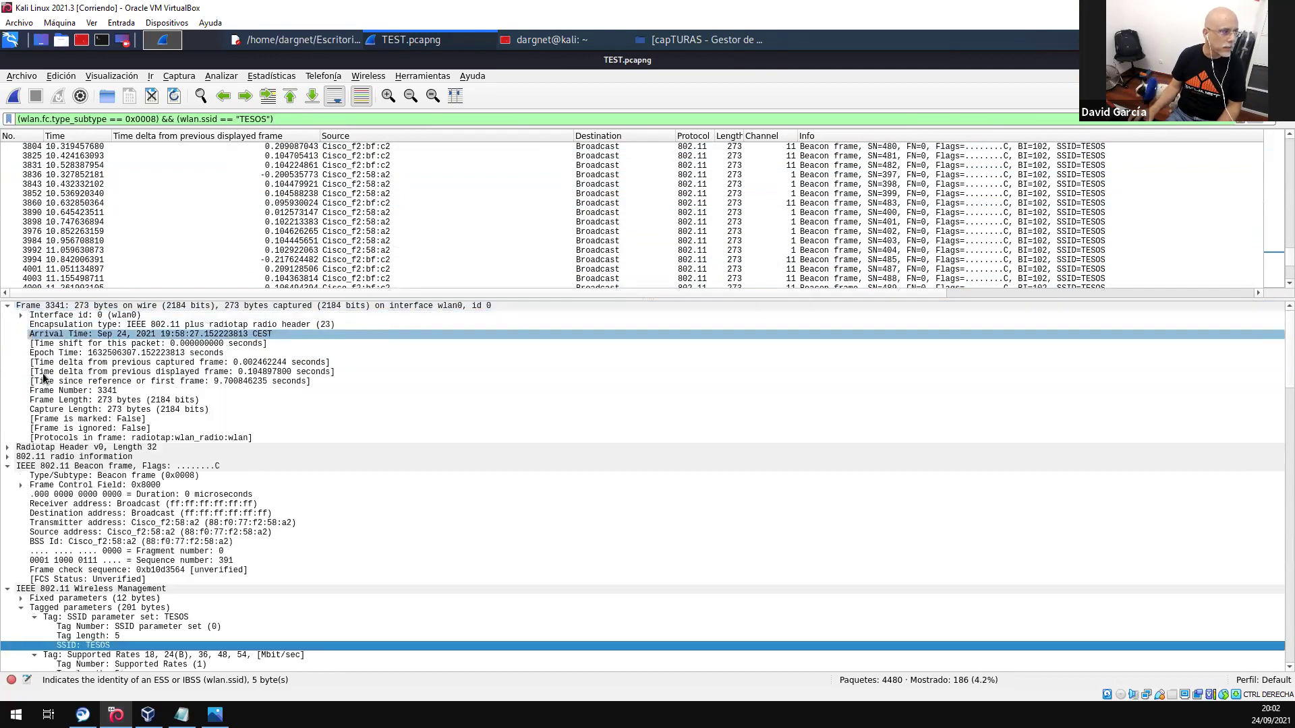
{"action": "right_click", "coordinate": [87, 362]}
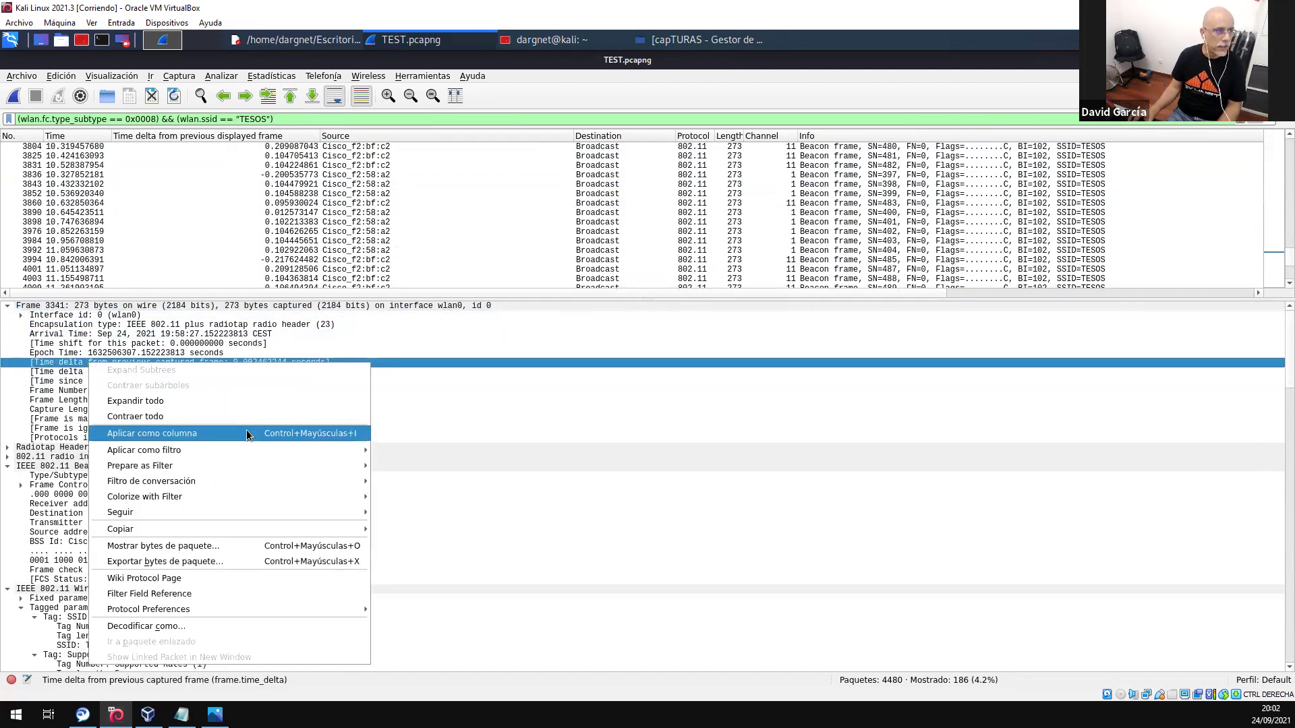
{"action": "mouse_move", "coordinate": [242, 454]}
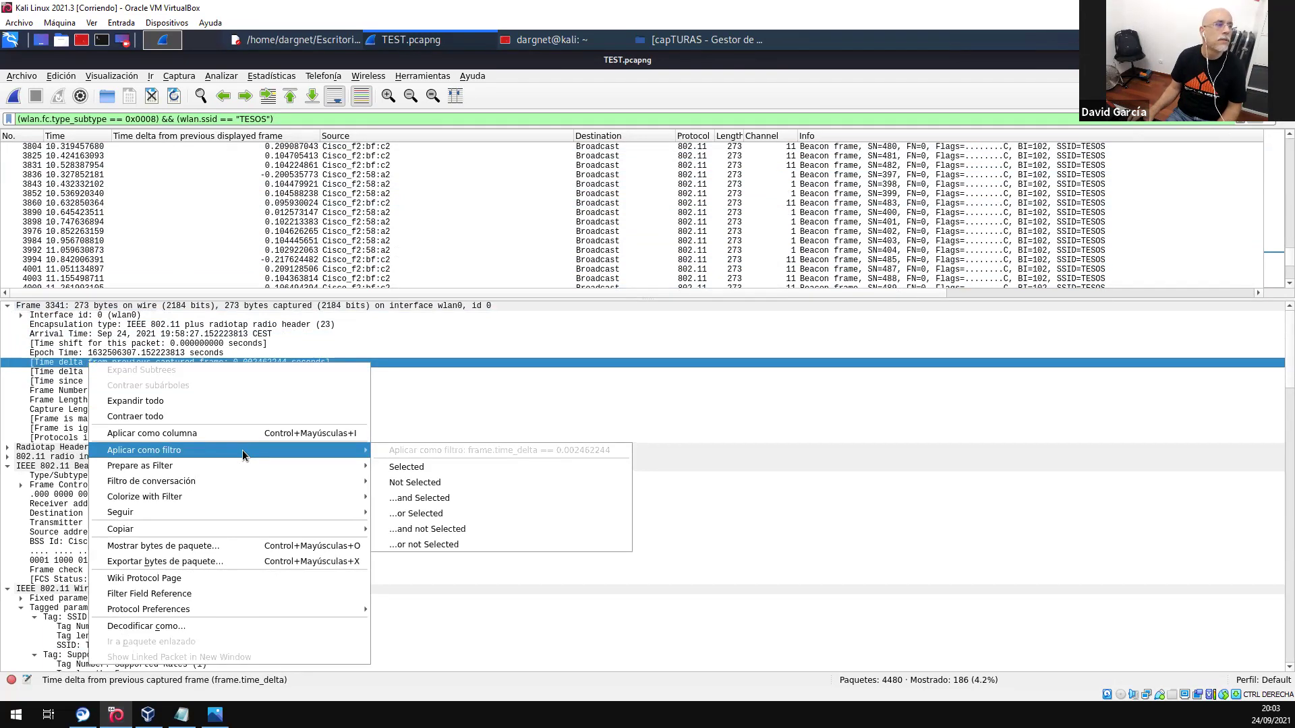
{"action": "left_click", "coordinate": [439, 40]}
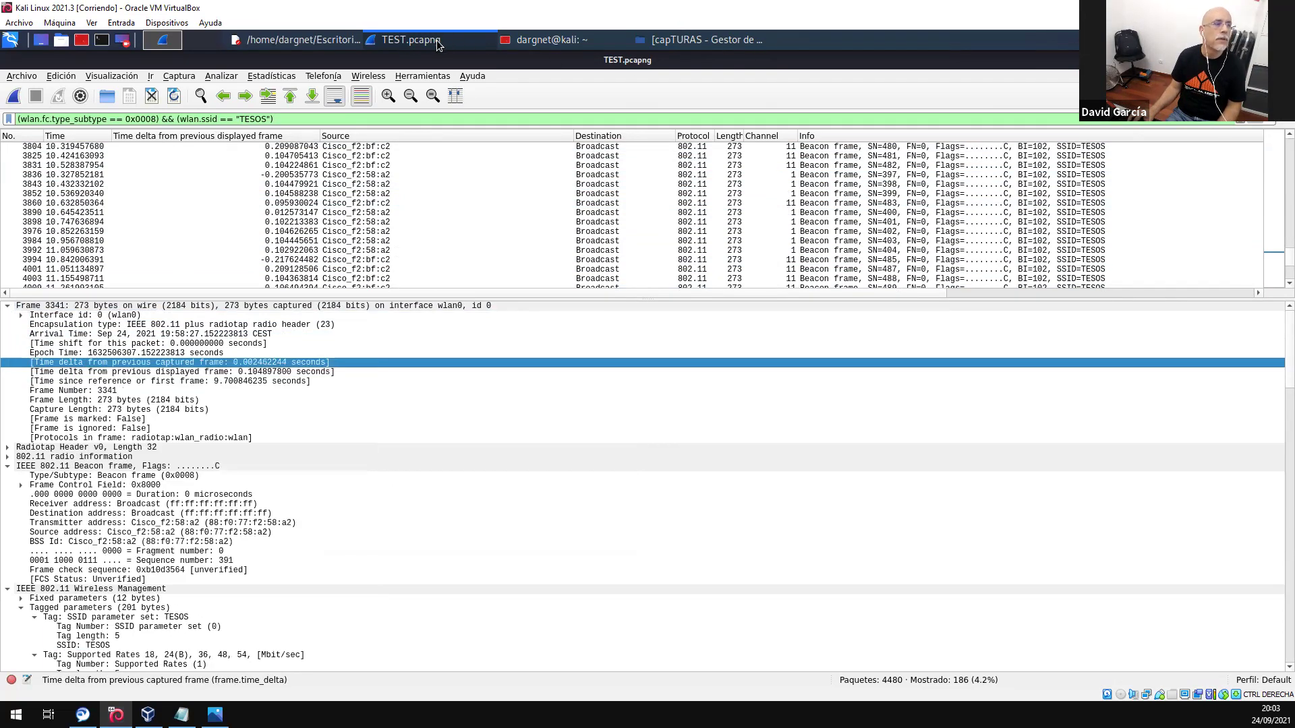
- Briefly switch to the terminal and file manager windows, then restore the TEST.pcapng window
{"action": "left_click", "coordinate": [439, 39]}
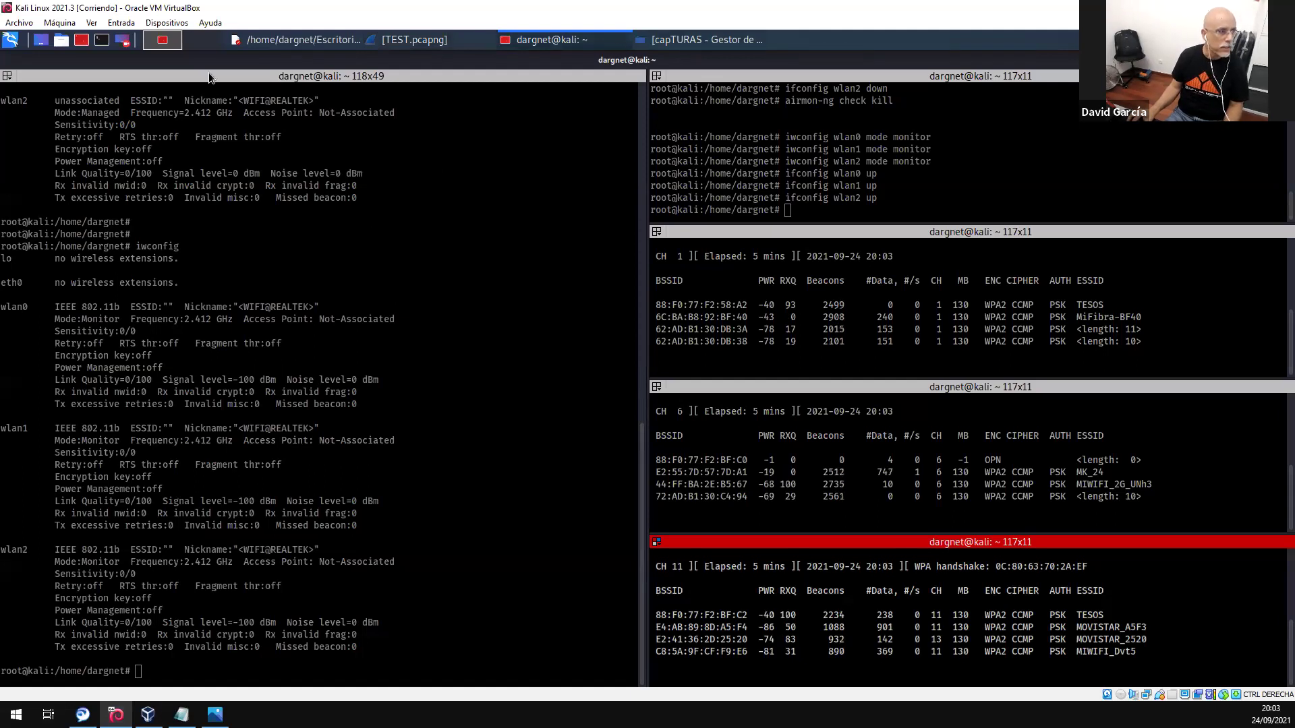
{"action": "left_click", "coordinate": [694, 40]}
{"action": "left_click", "coordinate": [557, 41]}
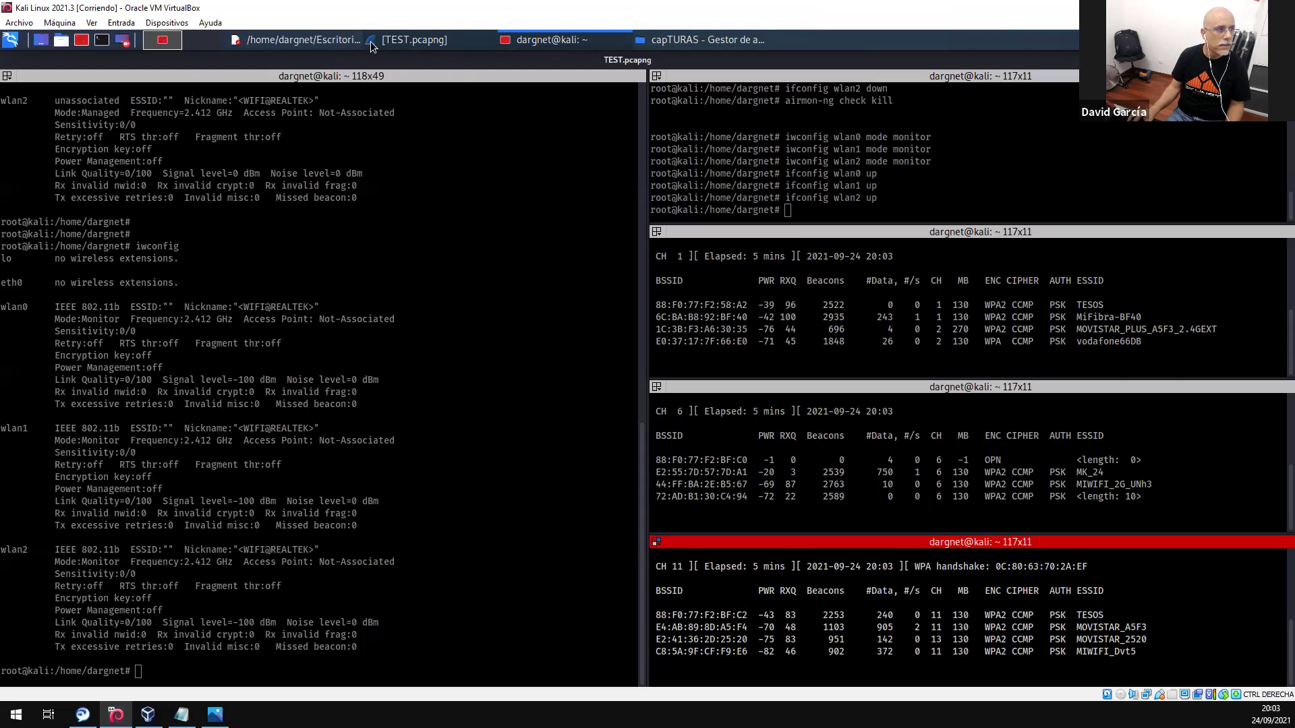
{"action": "left_click", "coordinate": [381, 41]}
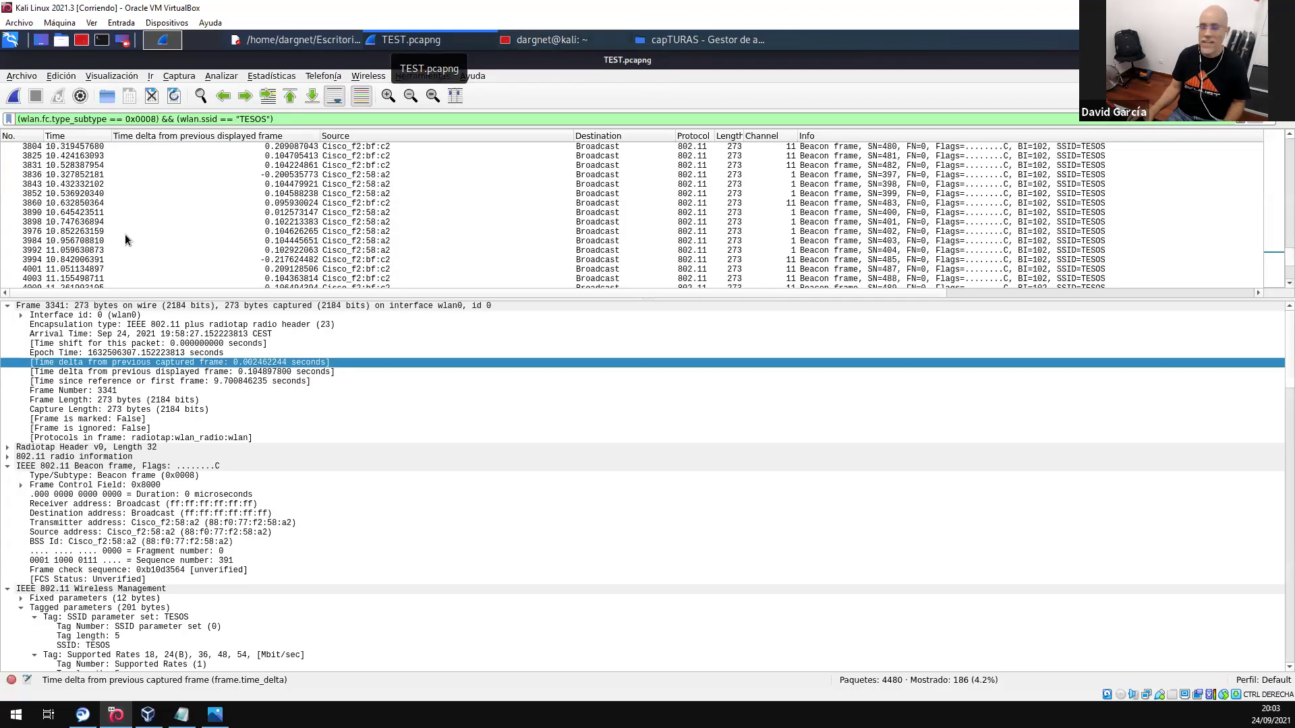
- Set beacon frame 3860 as time reference and display time since previous captured packet
{"action": "left_click", "coordinate": [274, 203]}
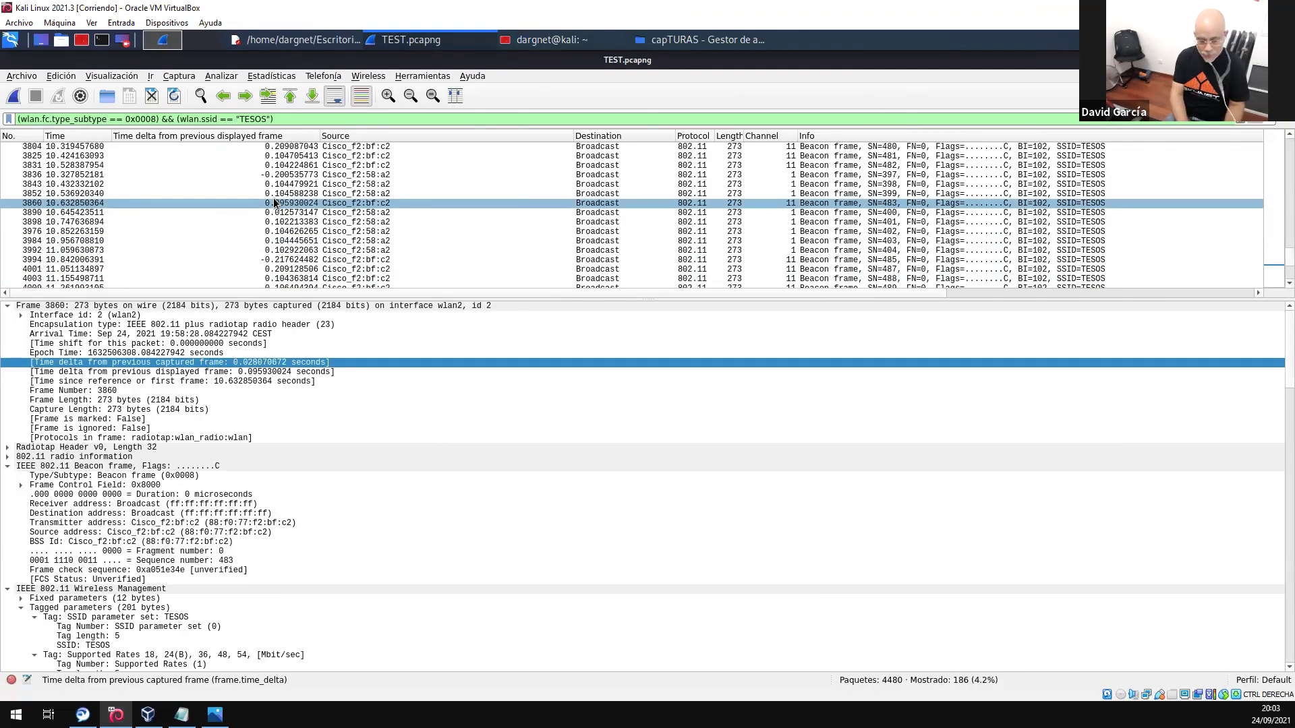
{"action": "key", "text": "ctrl+t"}
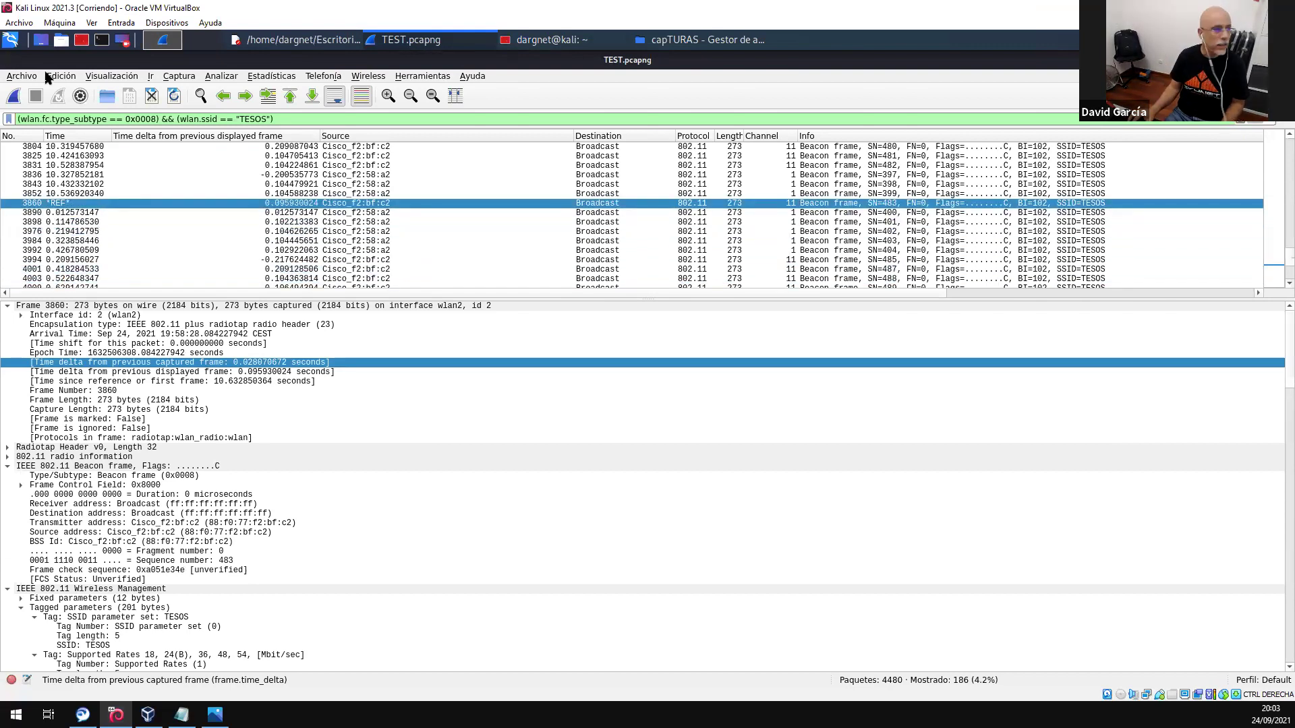
{"action": "left_click", "coordinate": [111, 76]}
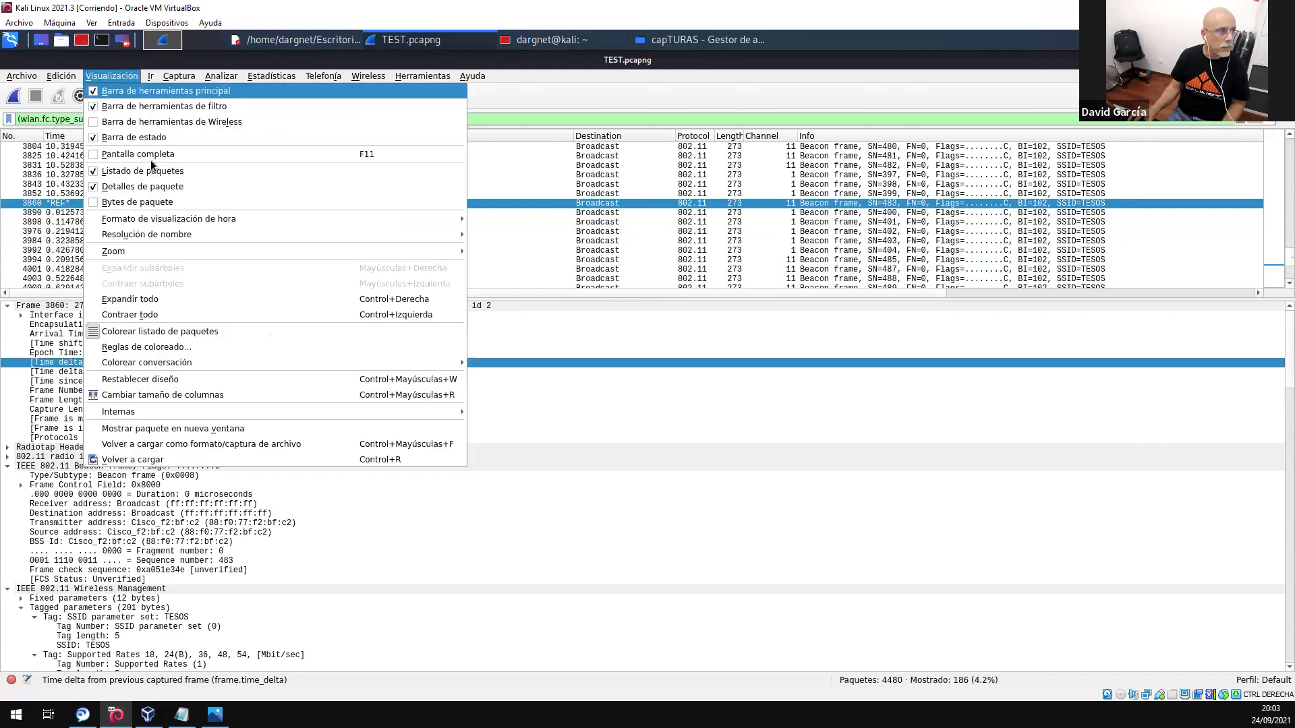
{"action": "mouse_move", "coordinate": [237, 219]}
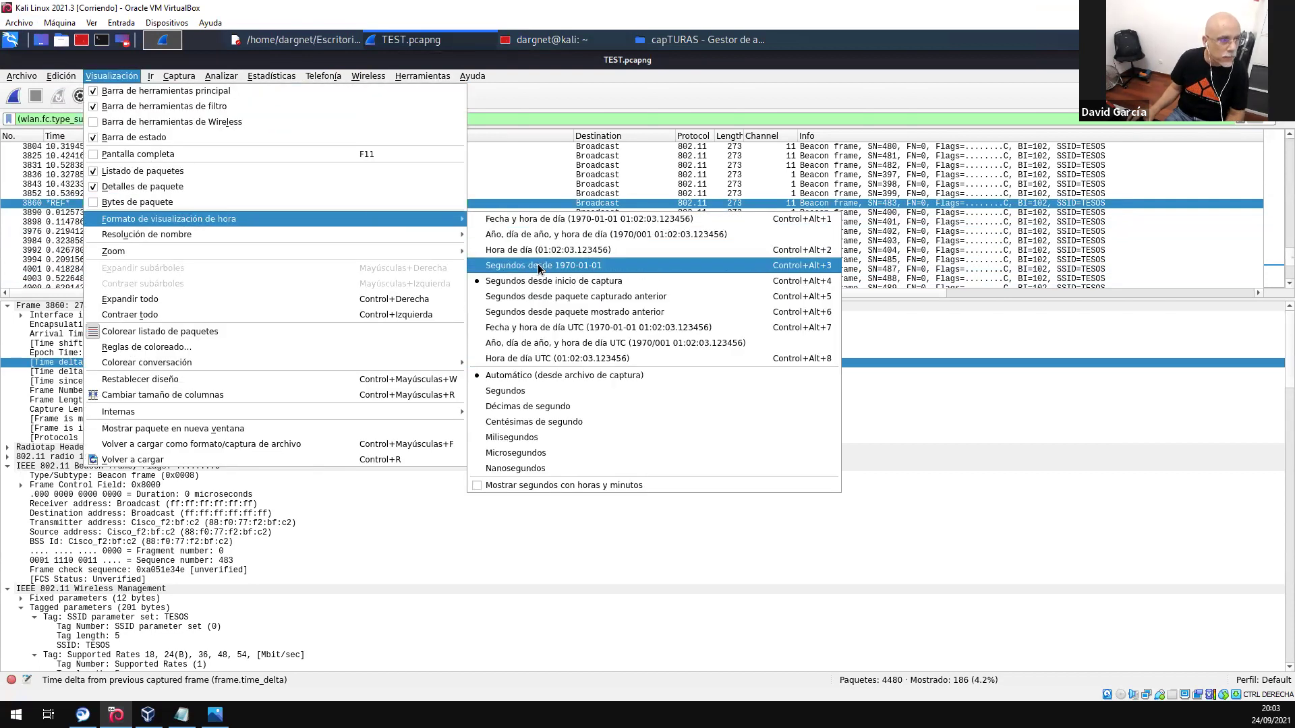
{"action": "left_click", "coordinate": [572, 298]}
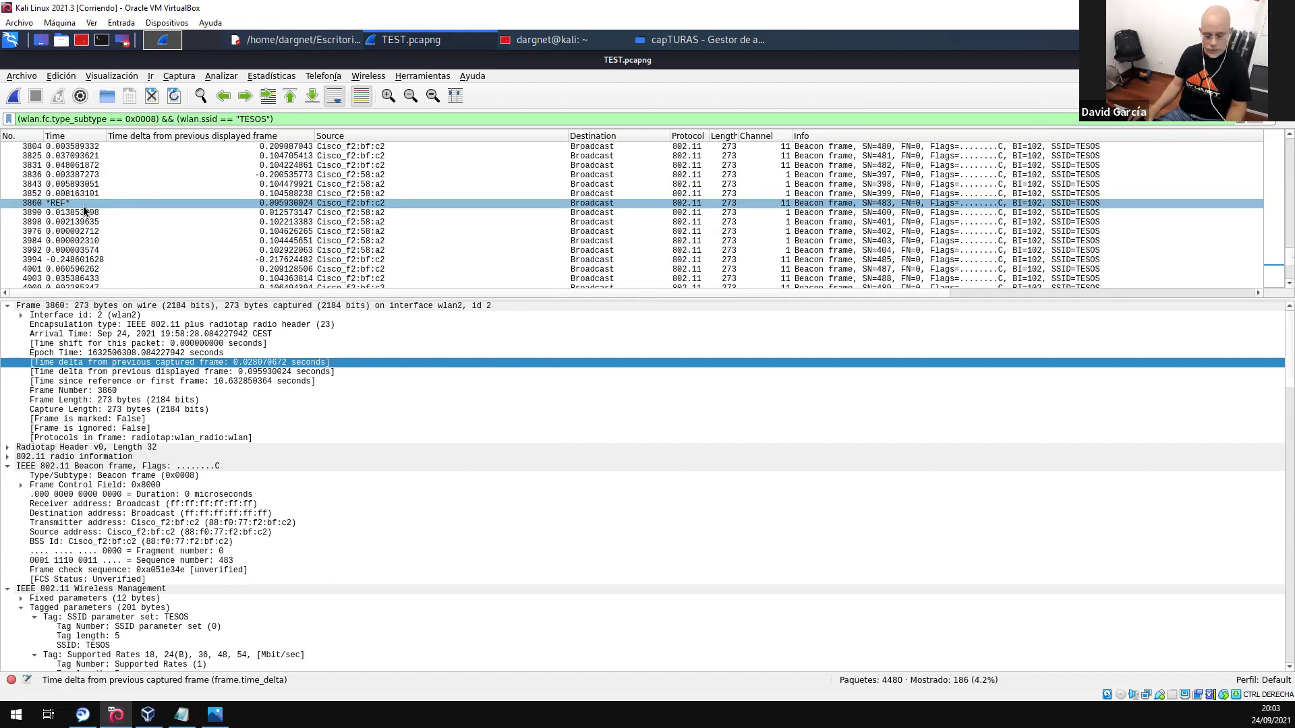
- Remove frame 3860's time reference and filter the list with dhcp
{"action": "key", "text": "ctrl+t"}
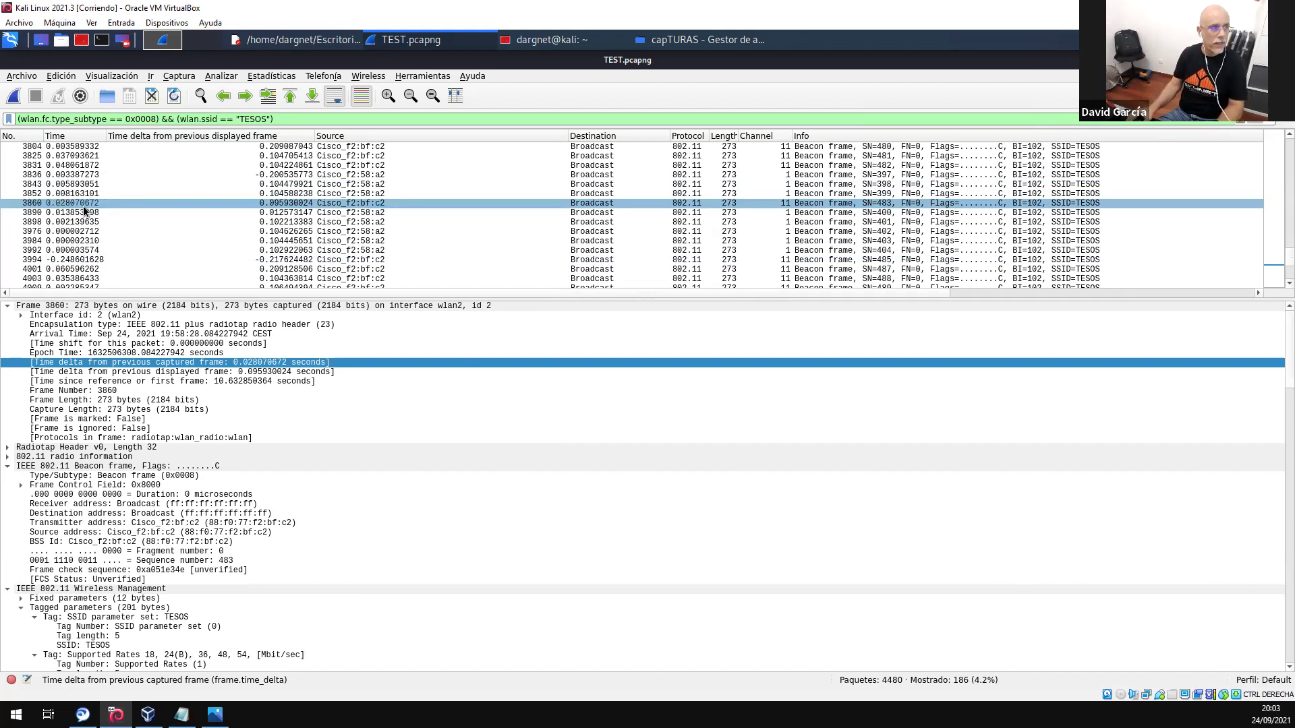
{"action": "left_click_drag", "start_coordinate": [288, 119], "coordinate": [7, 118]}
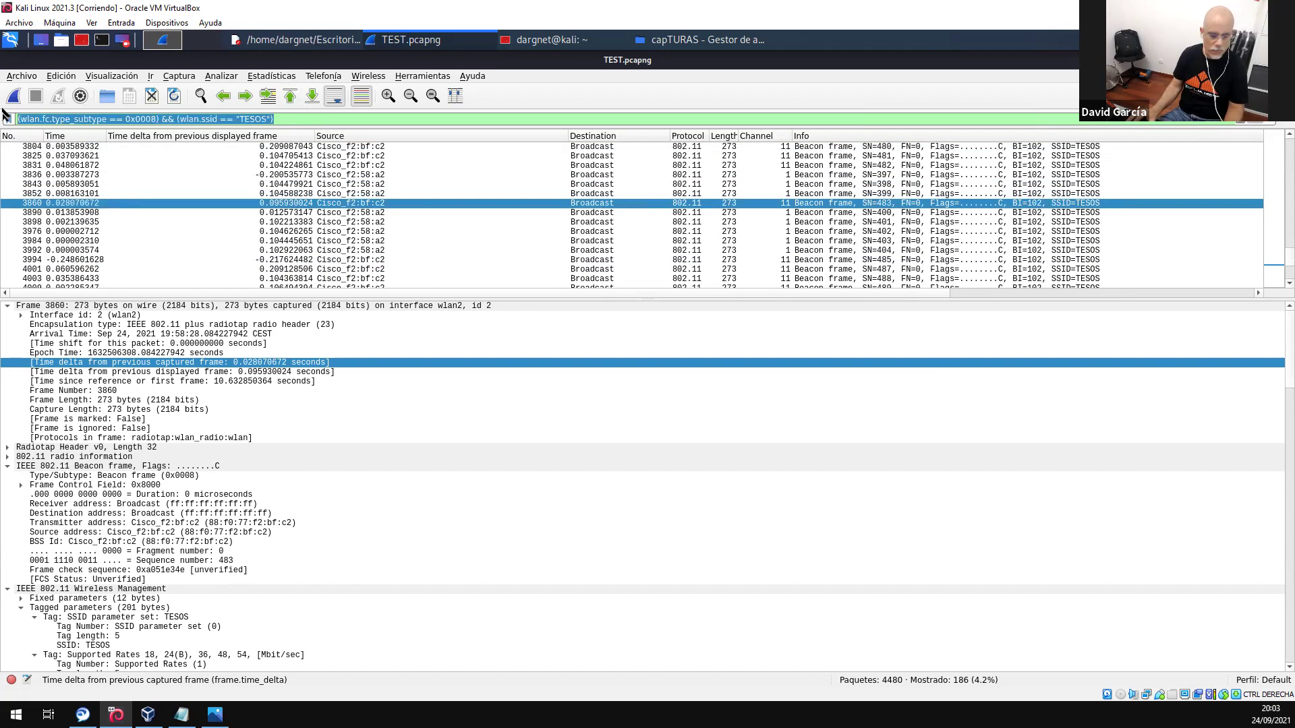
{"action": "type", "text": "dhcp"}
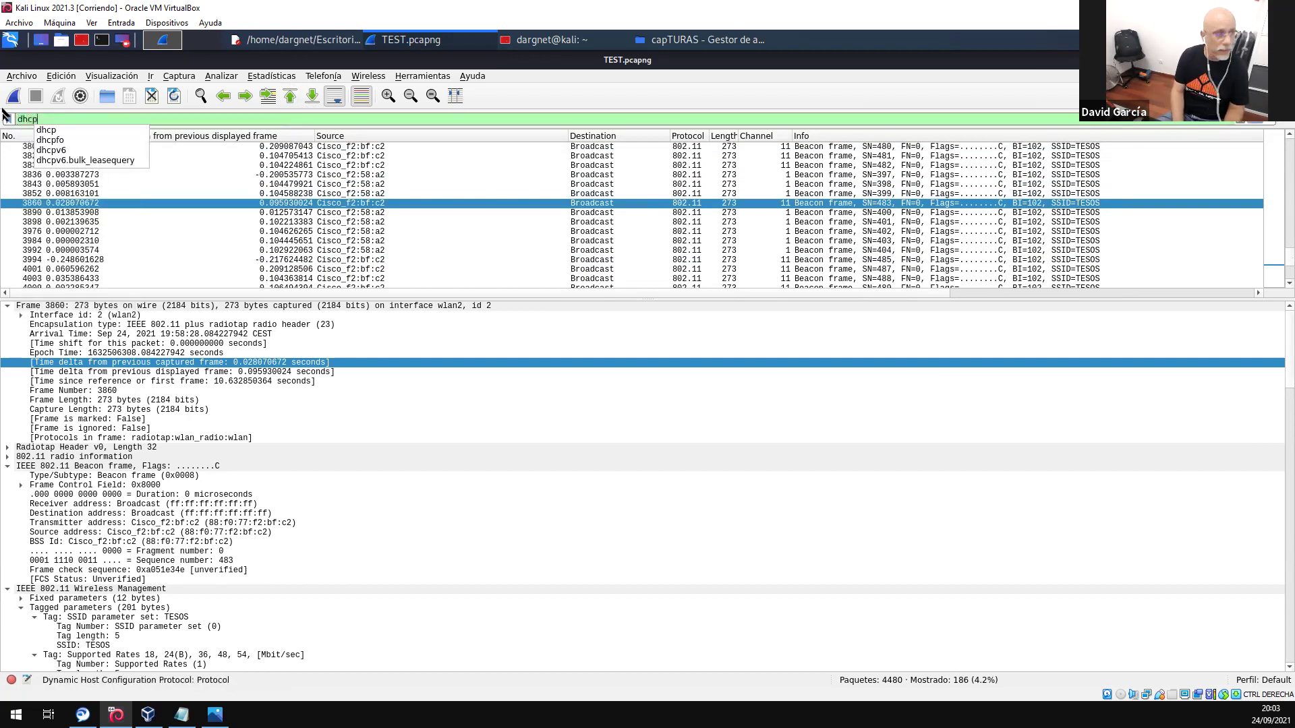
{"action": "key", "text": "Return"}
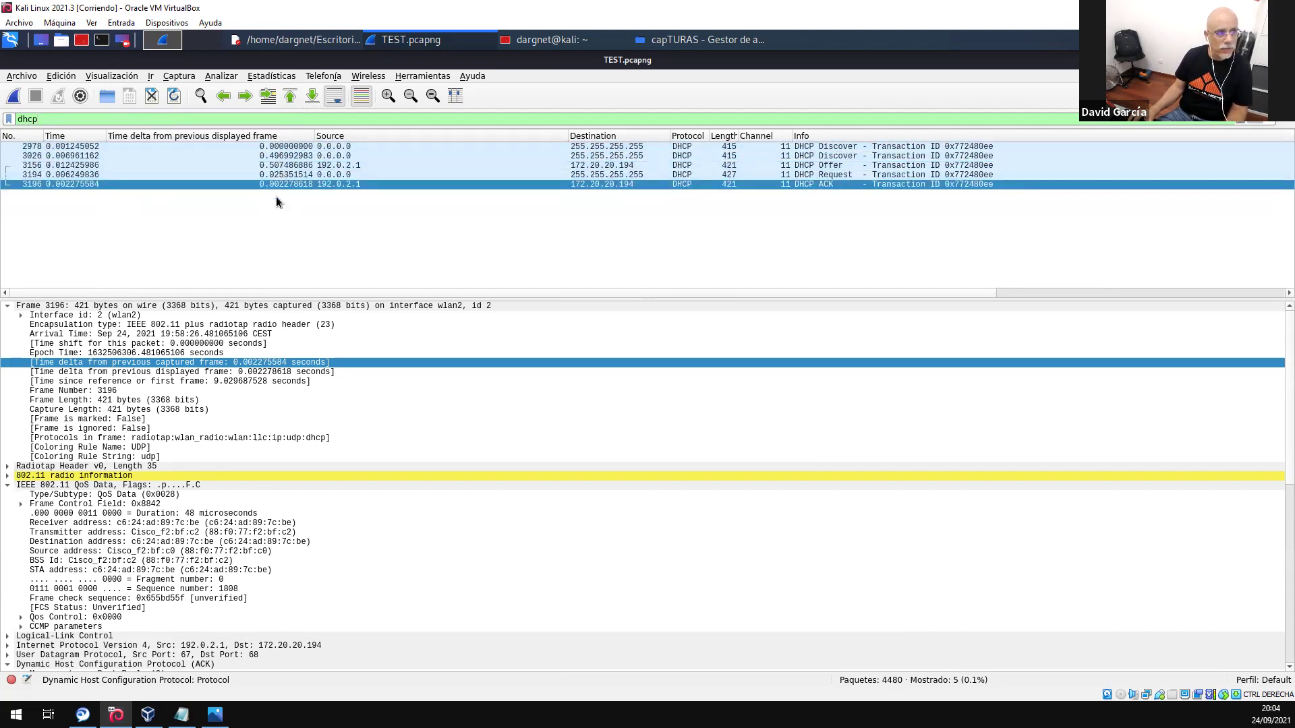
- Mark DHCP Discover packet 3026 as time reference, then remove the reference again
{"action": "left_click", "coordinate": [281, 156]}
{"action": "key", "text": "ctrl+t"}
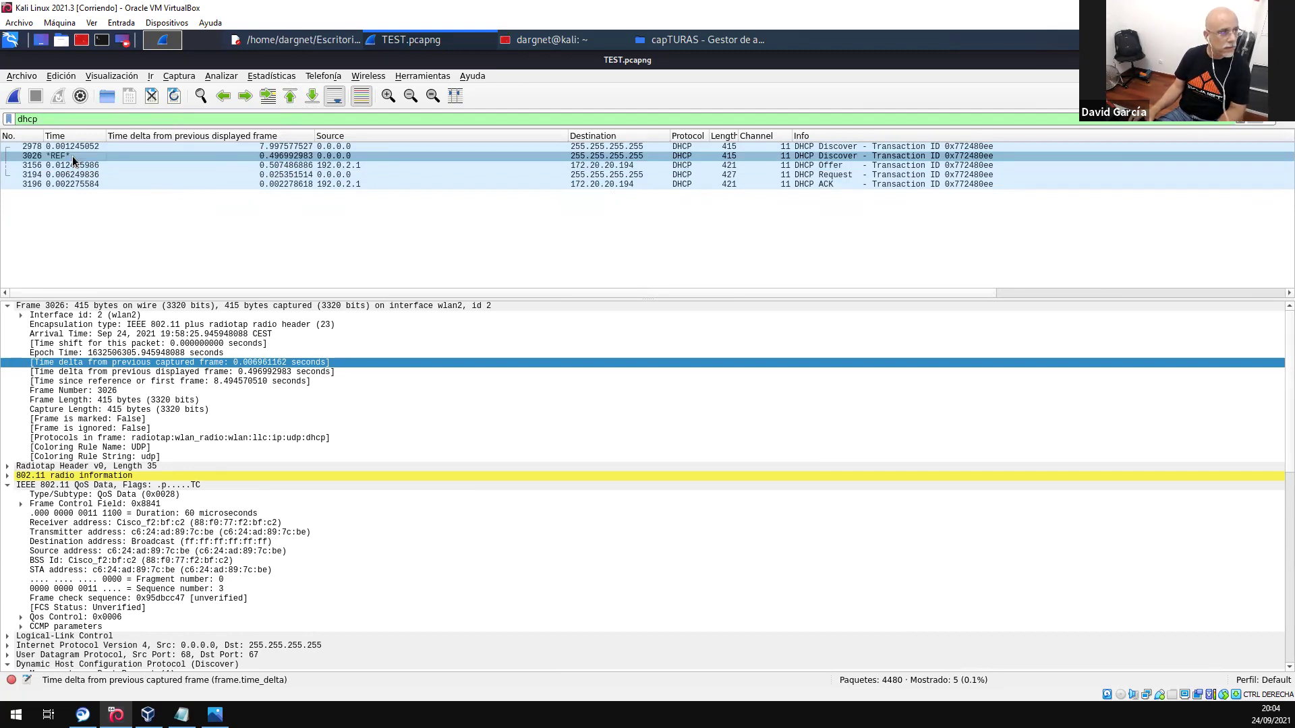
{"action": "key", "text": "ctrl+t"}
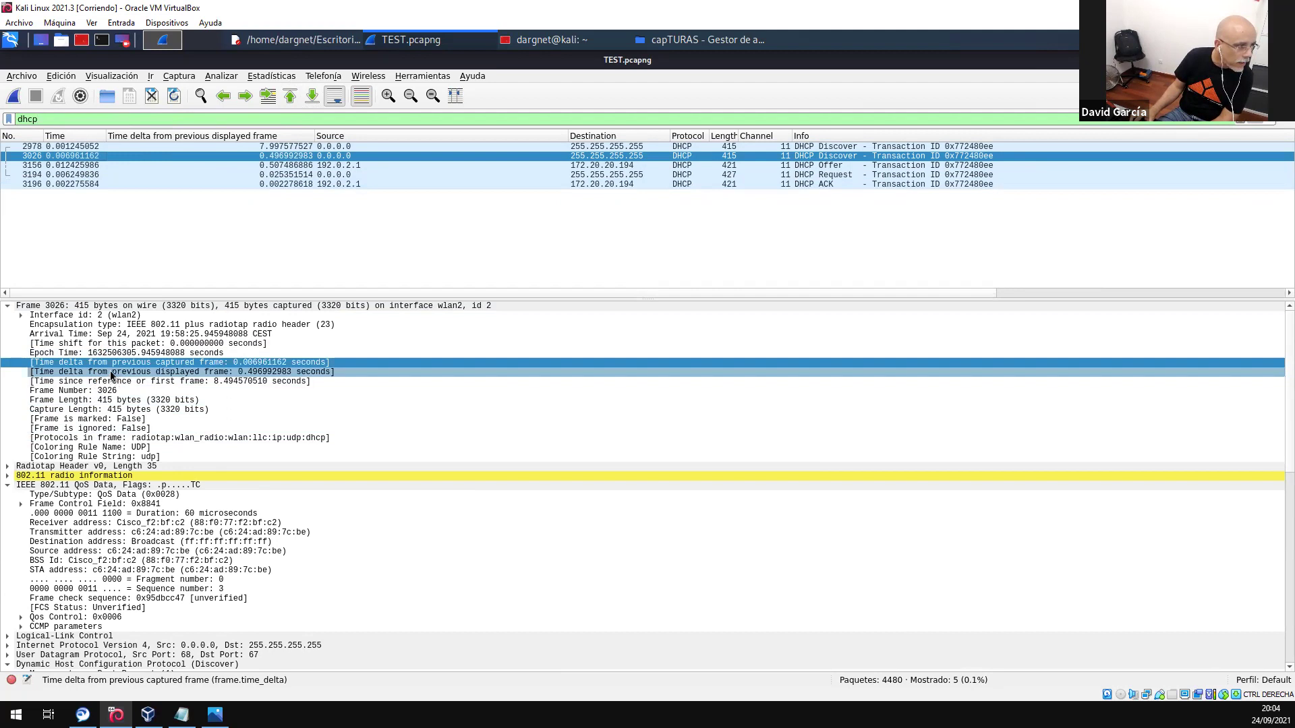
- Add a displayed-frame time delta column before Source and re-mark packet 3026 as time reference
{"action": "right_click", "coordinate": [111, 370]}
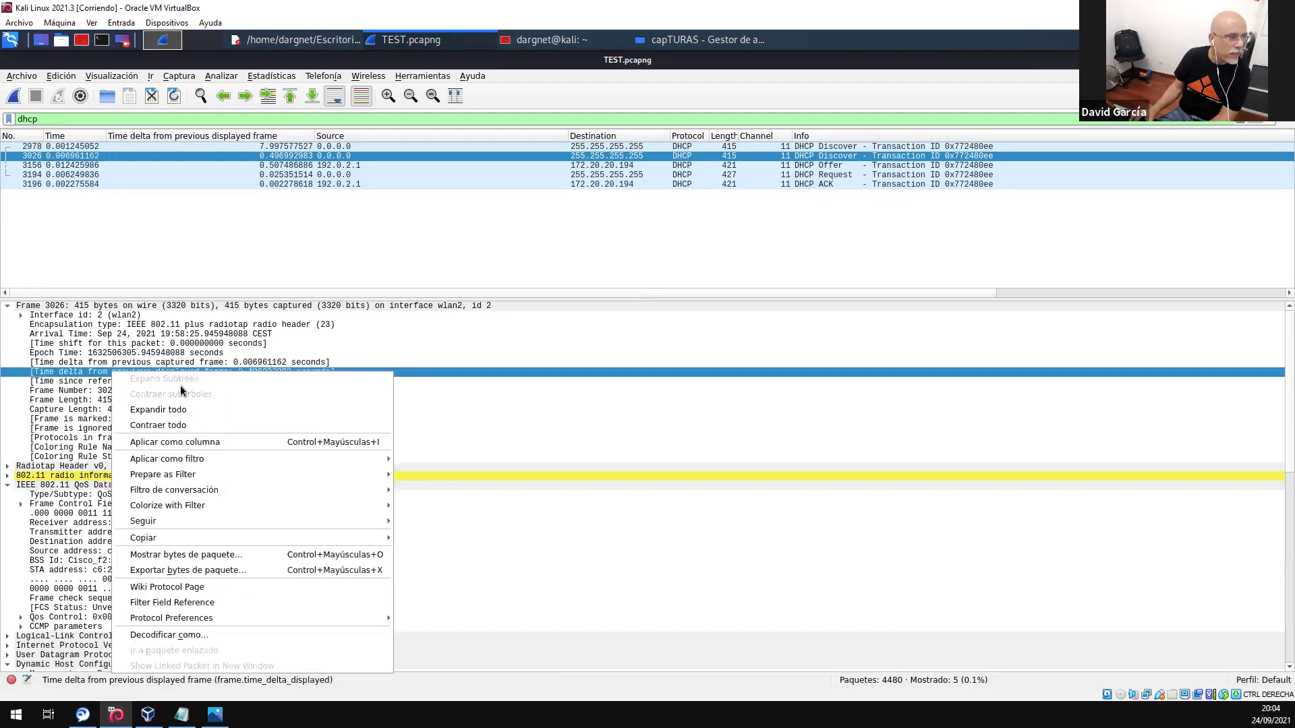
{"action": "left_click", "coordinate": [248, 441]}
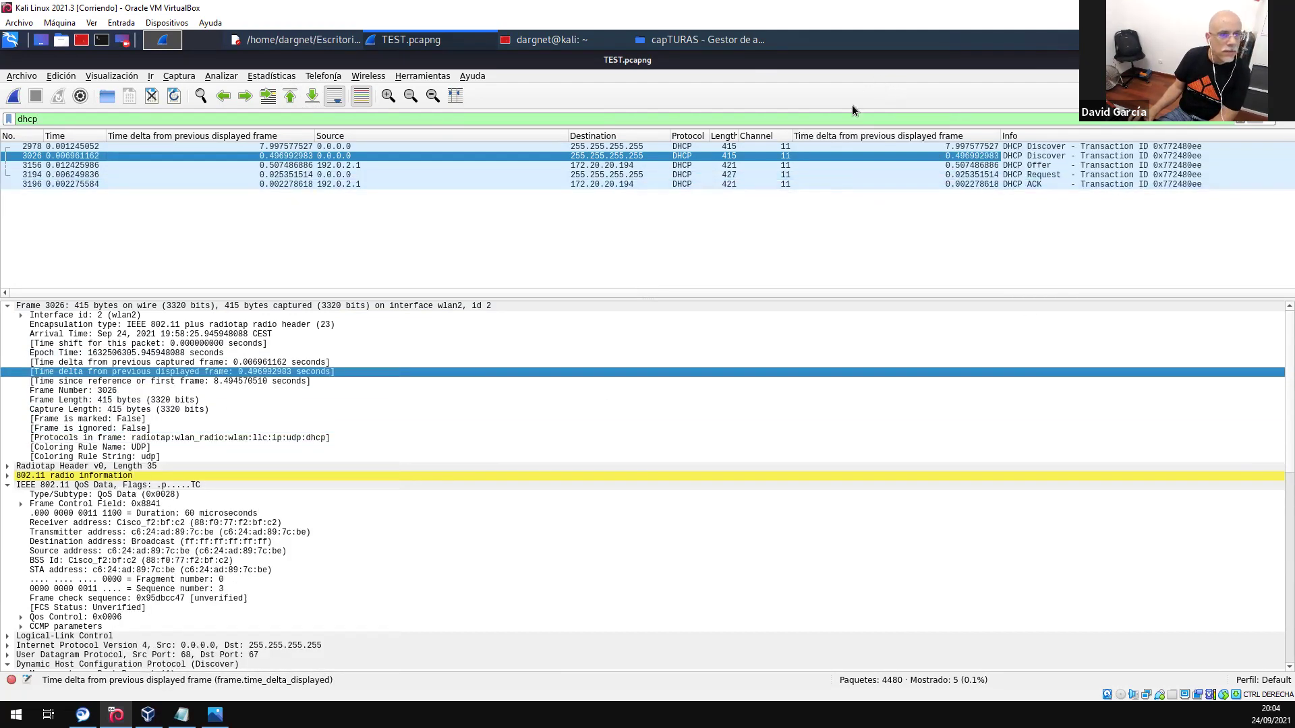
{"action": "left_click_drag", "start_coordinate": [852, 135], "coordinate": [508, 155]}
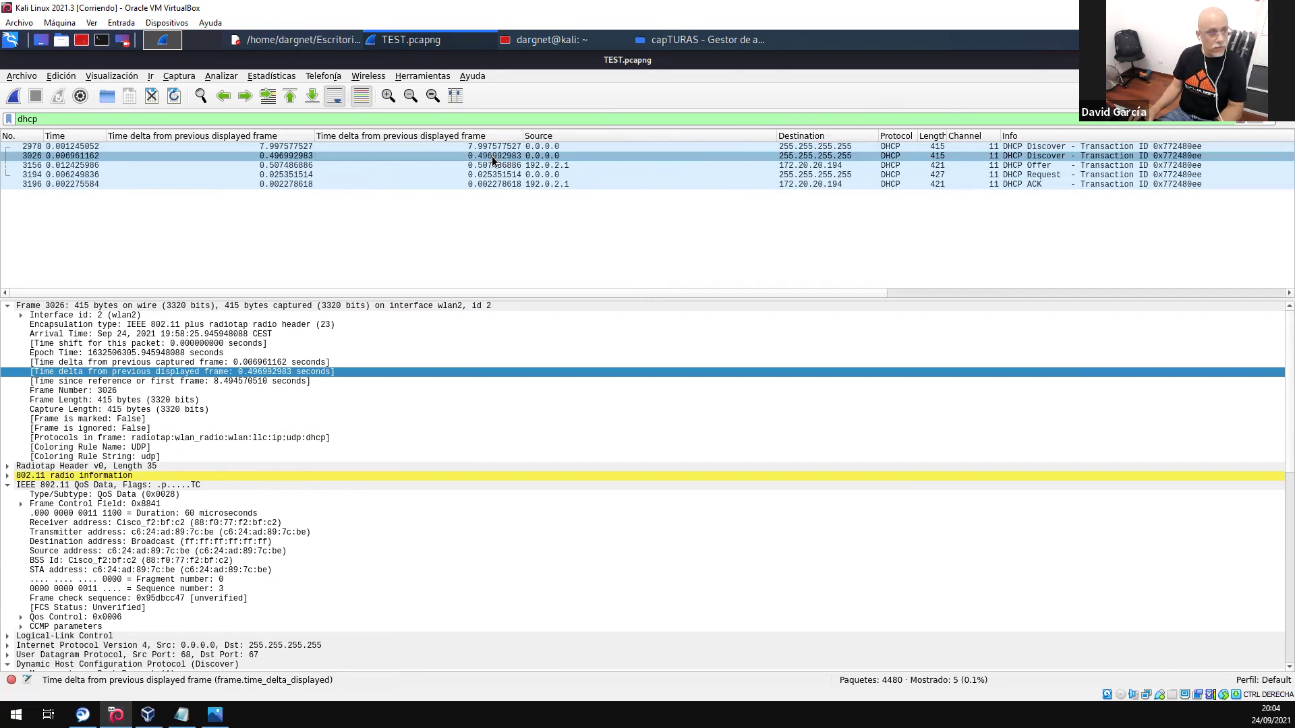
{"action": "key", "text": "ctrl+t"}
{"action": "key", "text": "ctrl+t"}
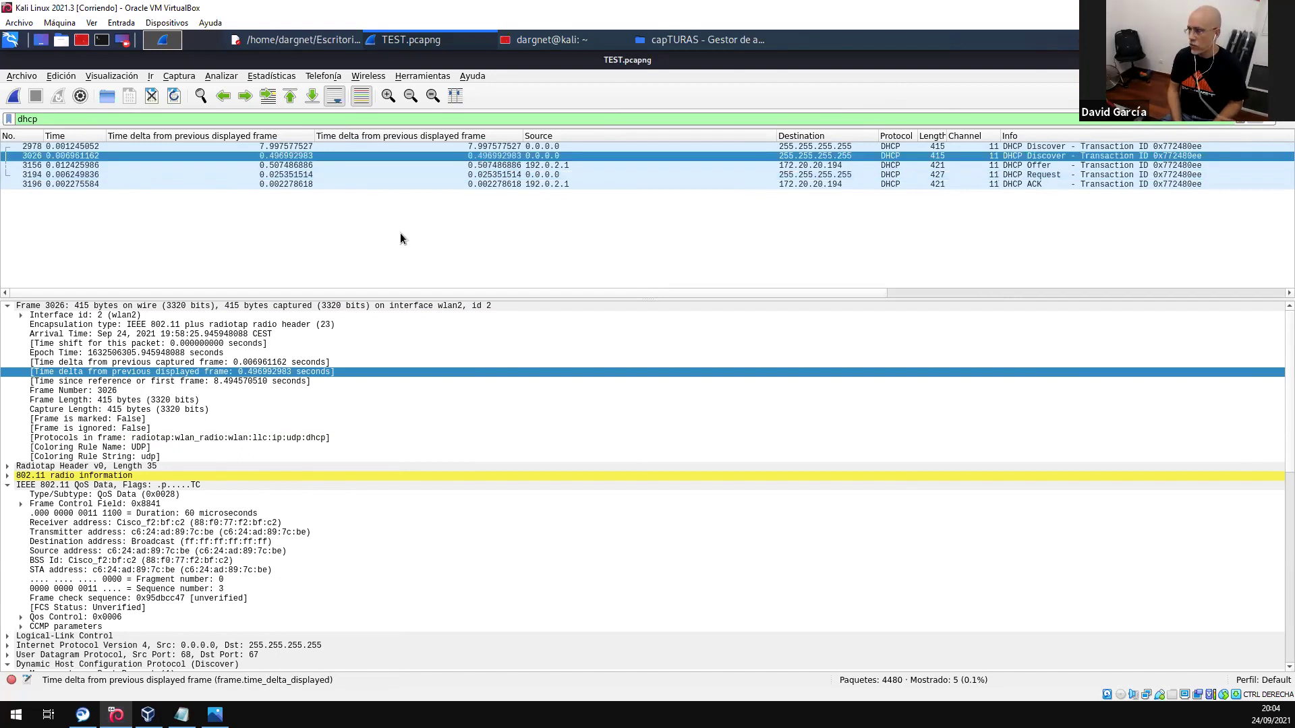
- Sort the DHCP packets ascending by the new time delta column
{"action": "left_click", "coordinate": [1252, 675]}
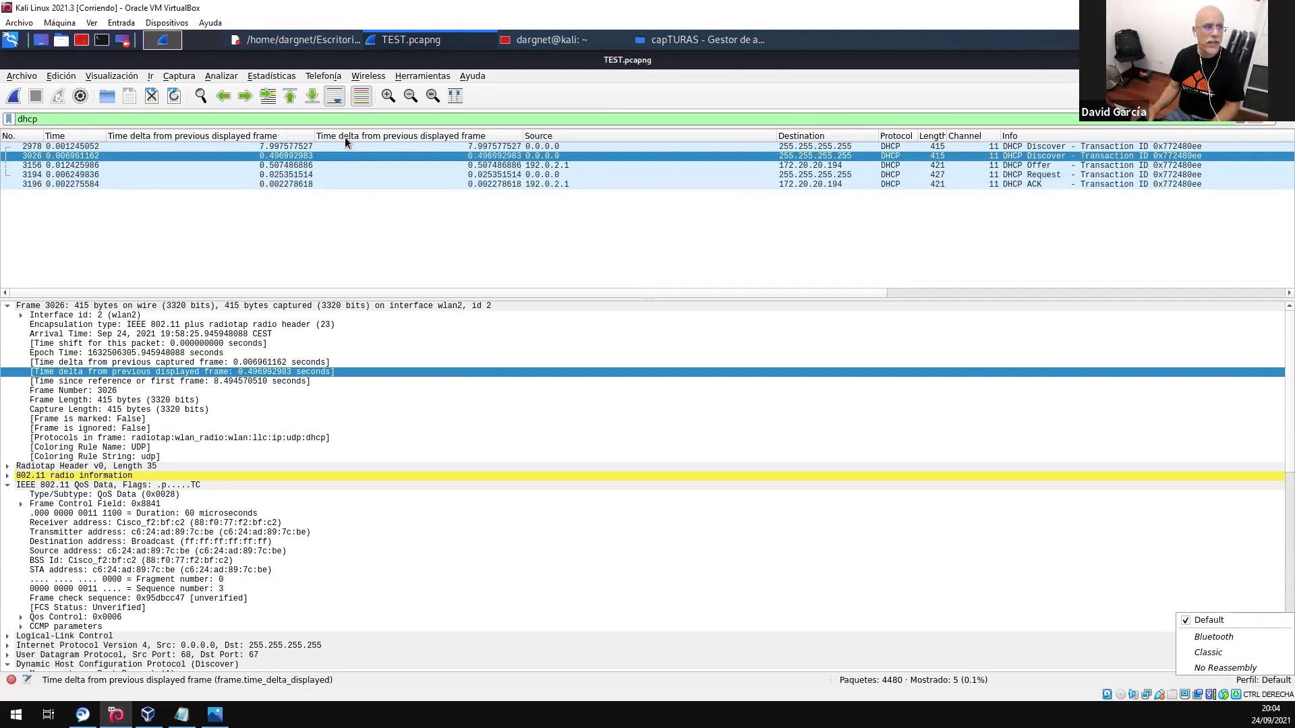
{"action": "key", "text": "Escape"}
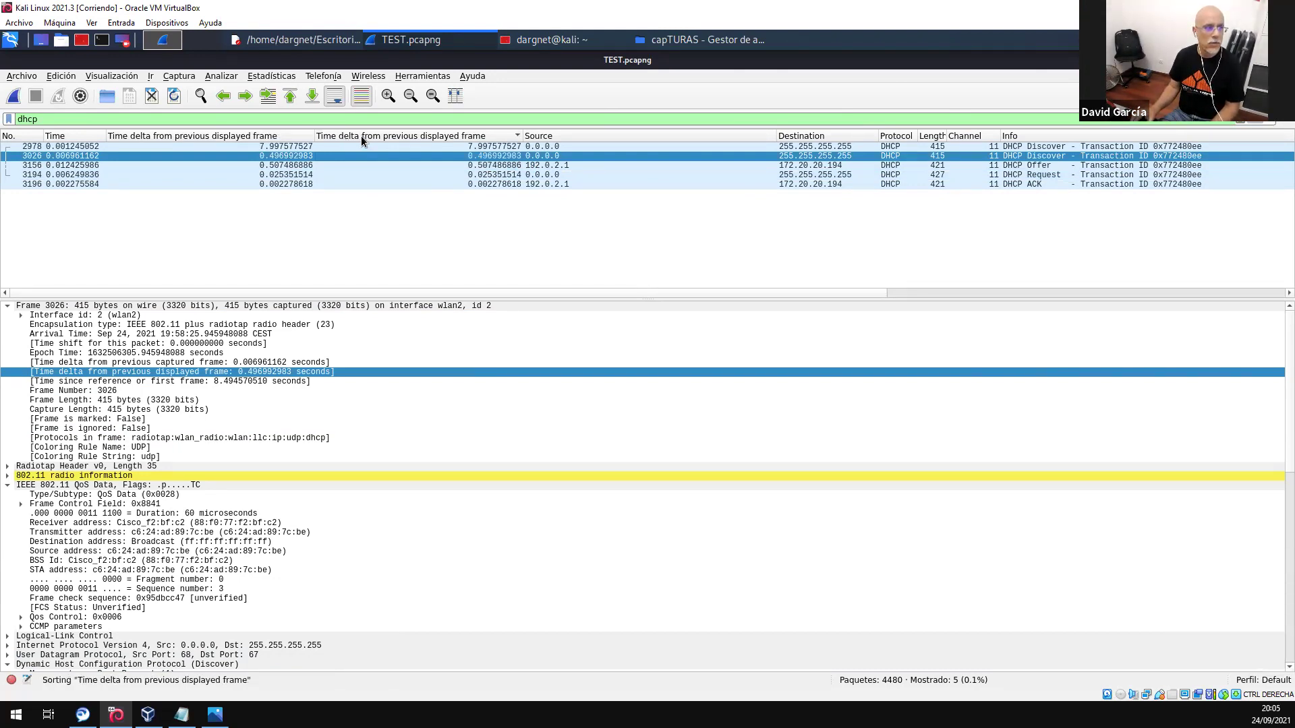
{"action": "left_click", "coordinate": [362, 137]}
{"action": "right_click", "coordinate": [362, 138]}
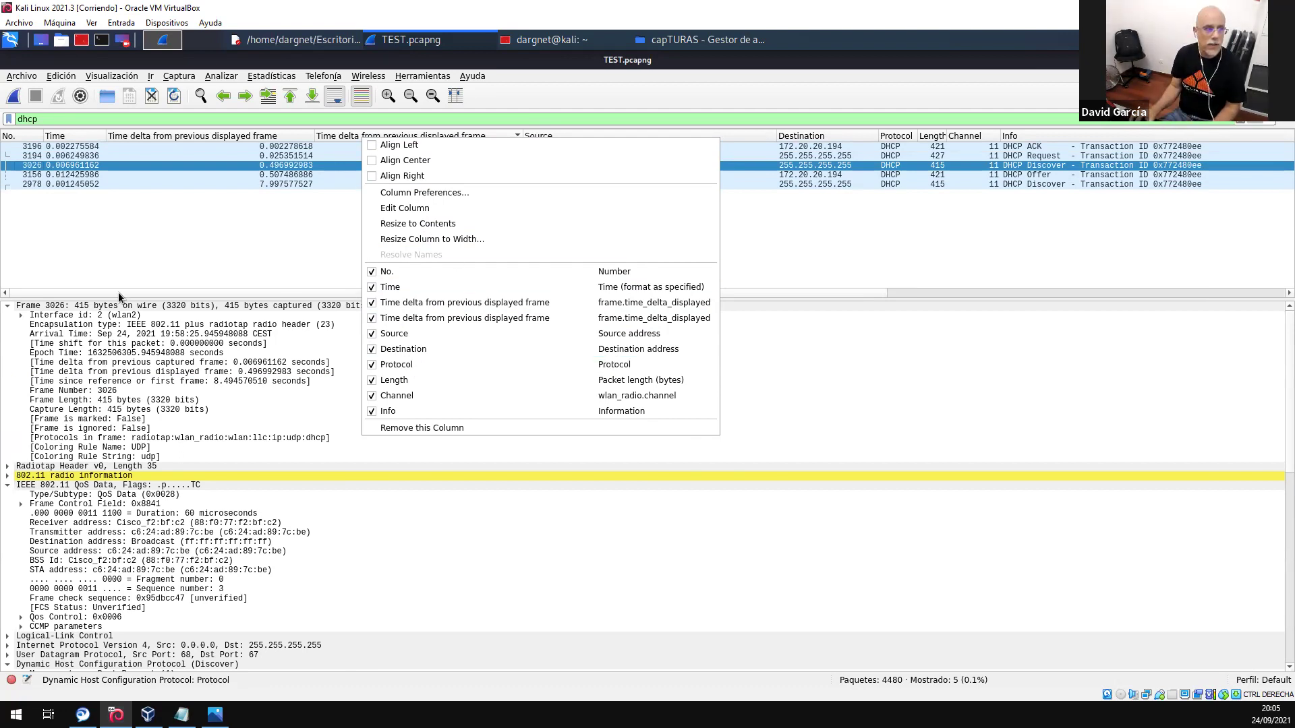
{"action": "left_click", "coordinate": [207, 197]}
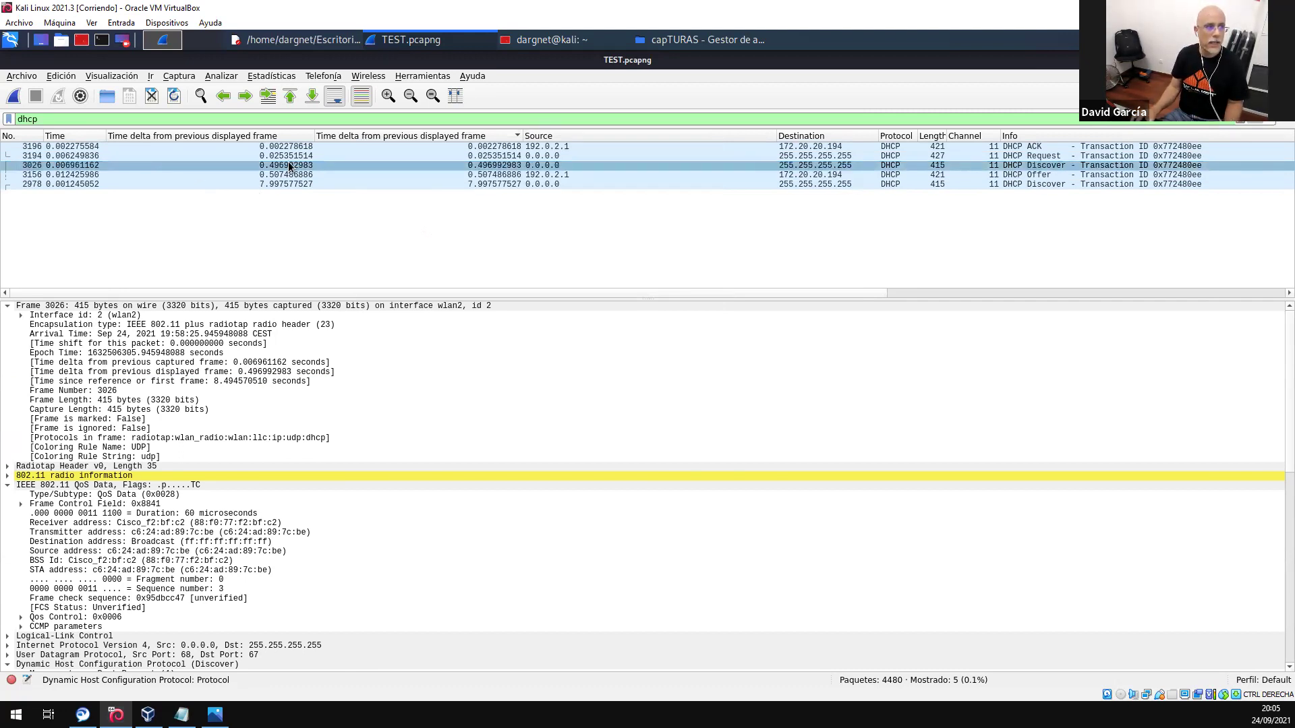
- Toggle time references on DHCP packets 3026 and 3196, ending with none set
{"action": "key", "text": "ctrl+t"}
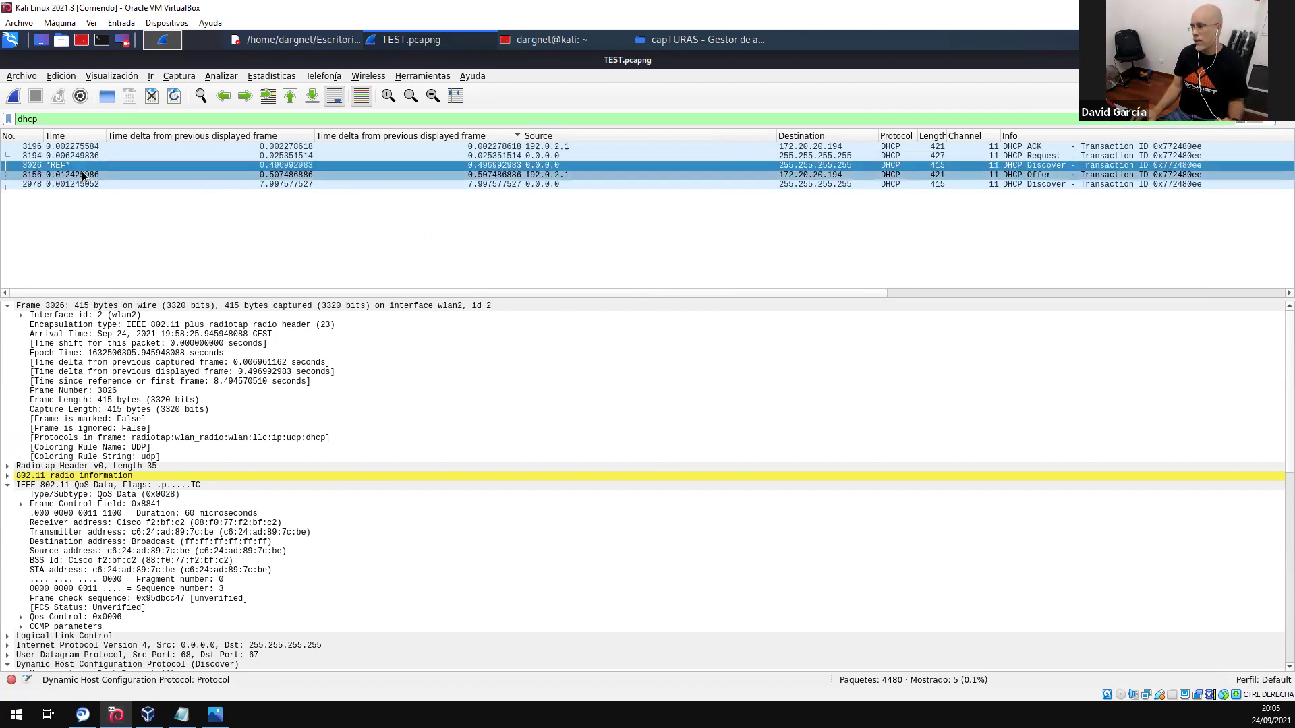
{"action": "left_click", "coordinate": [80, 149]}
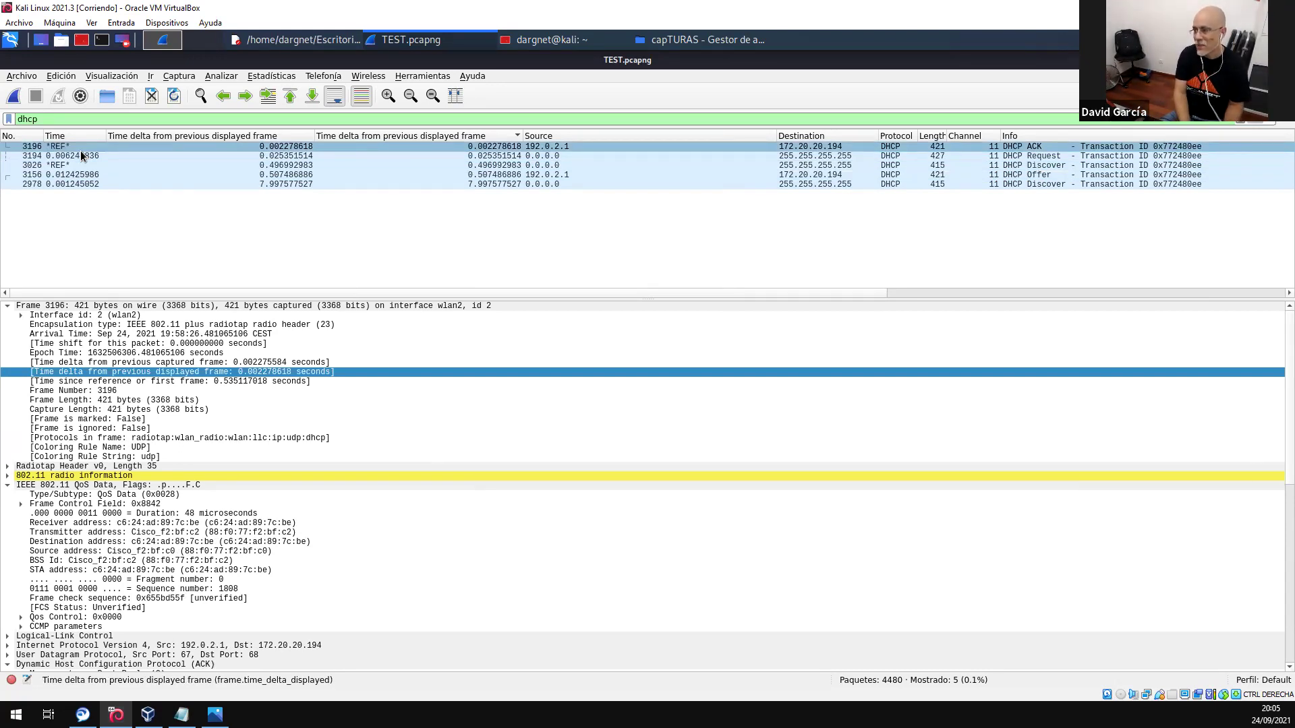
{"action": "key", "text": "ctrl+t"}
{"action": "left_click", "coordinate": [92, 164]}
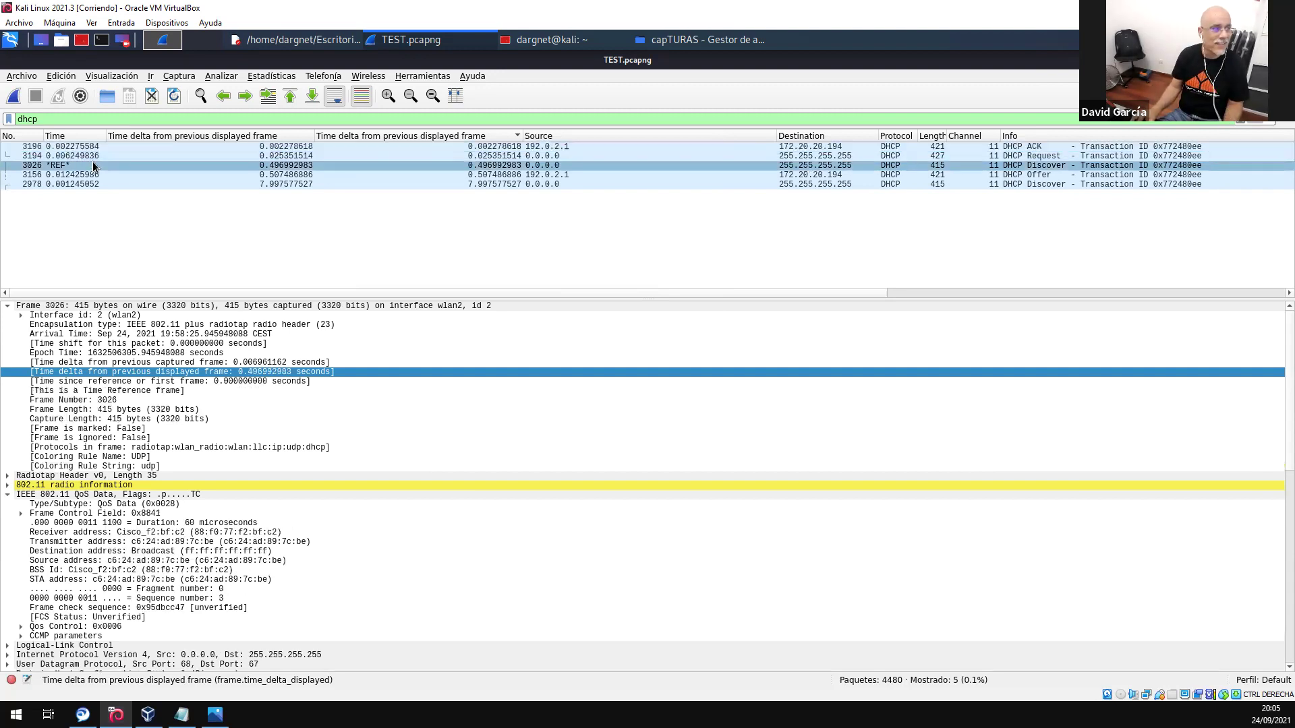
{"action": "key", "text": "ctrl+t"}
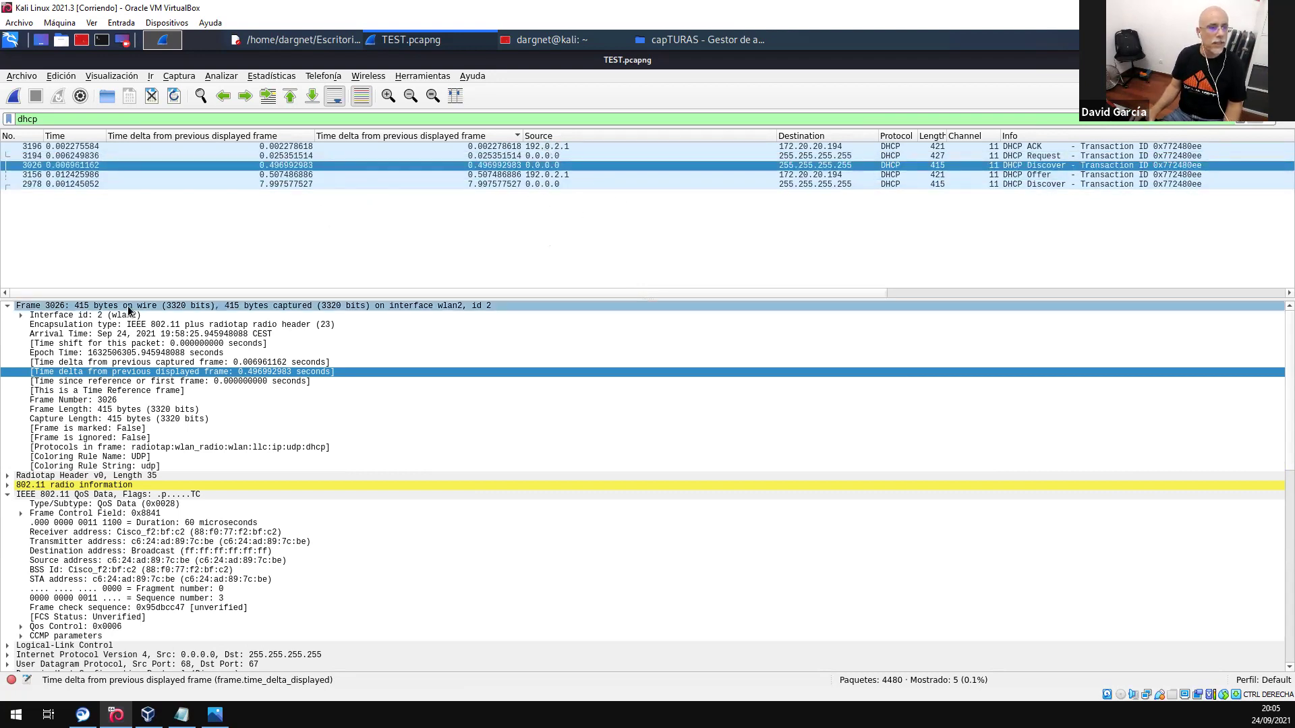
{"action": "left_click", "coordinate": [202, 165]}
- Re-sort the DHCP packets by No., then inspect Authentication frame 388 in Captura Laptop.pcapng
{"action": "left_click", "coordinate": [27, 137]}
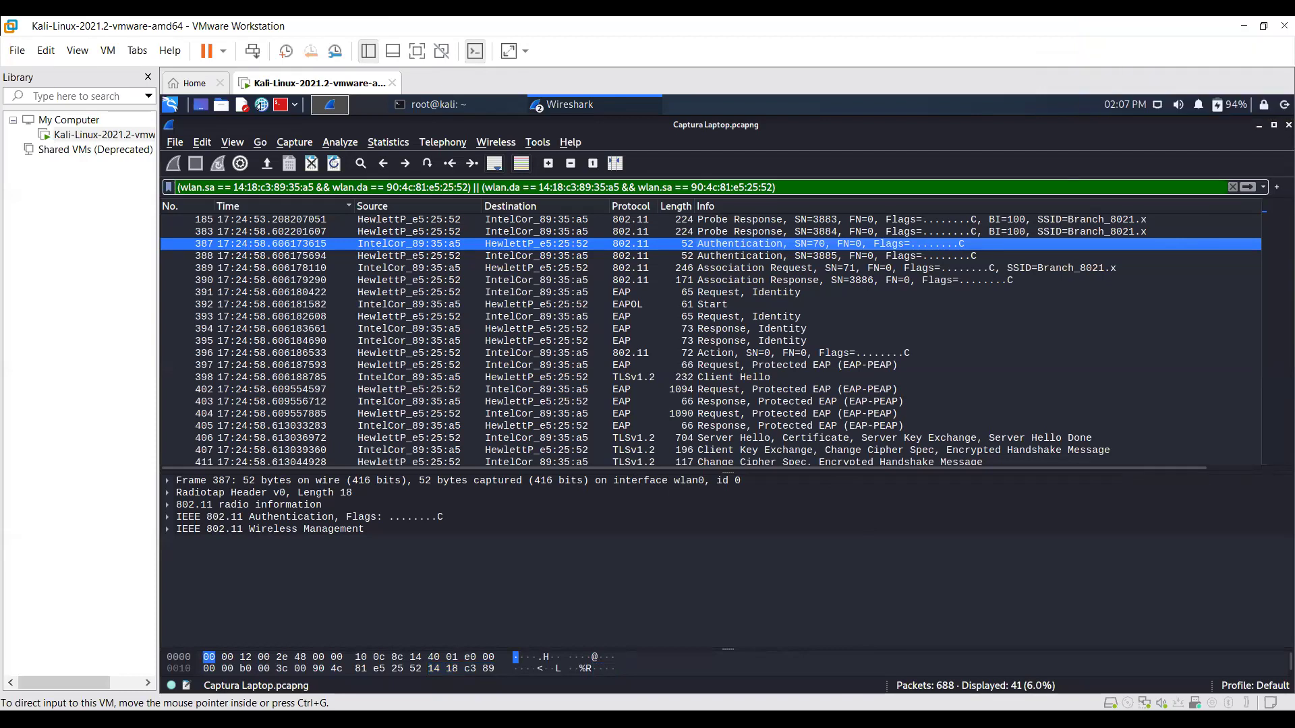
{"action": "left_click", "coordinate": [1121, 495]}
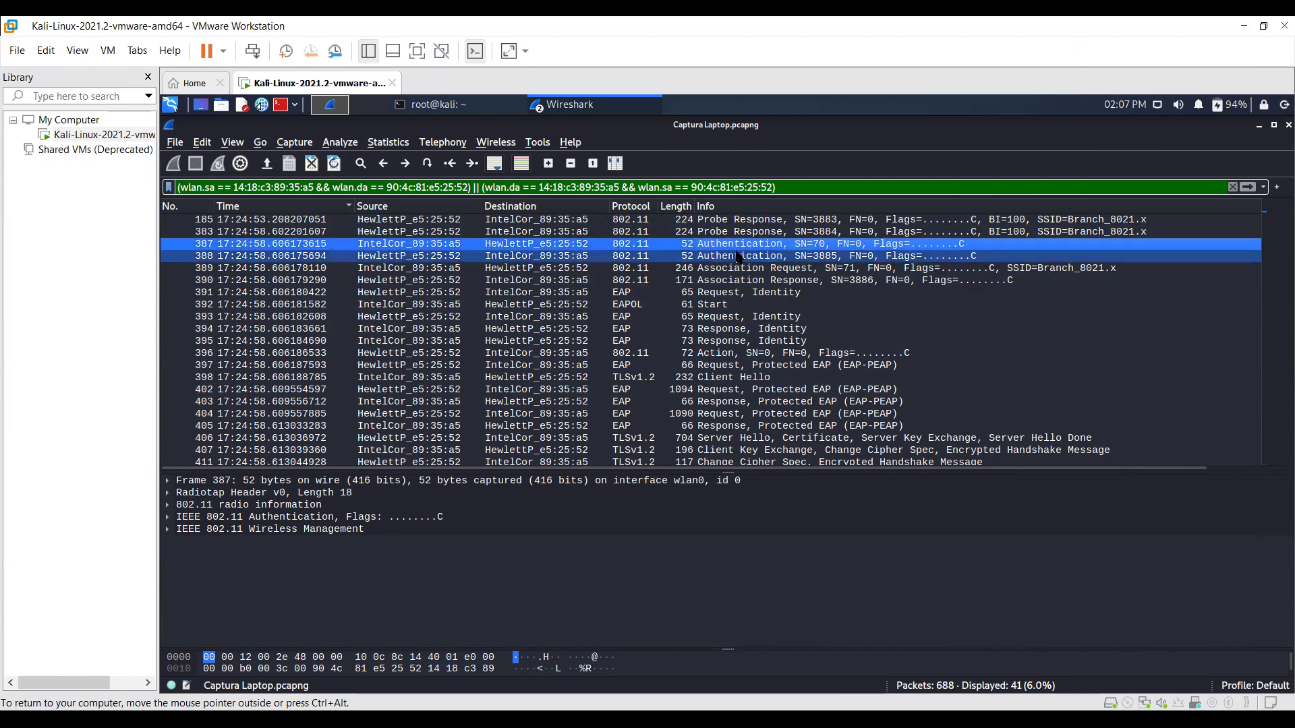
{"action": "left_click", "coordinate": [737, 257]}
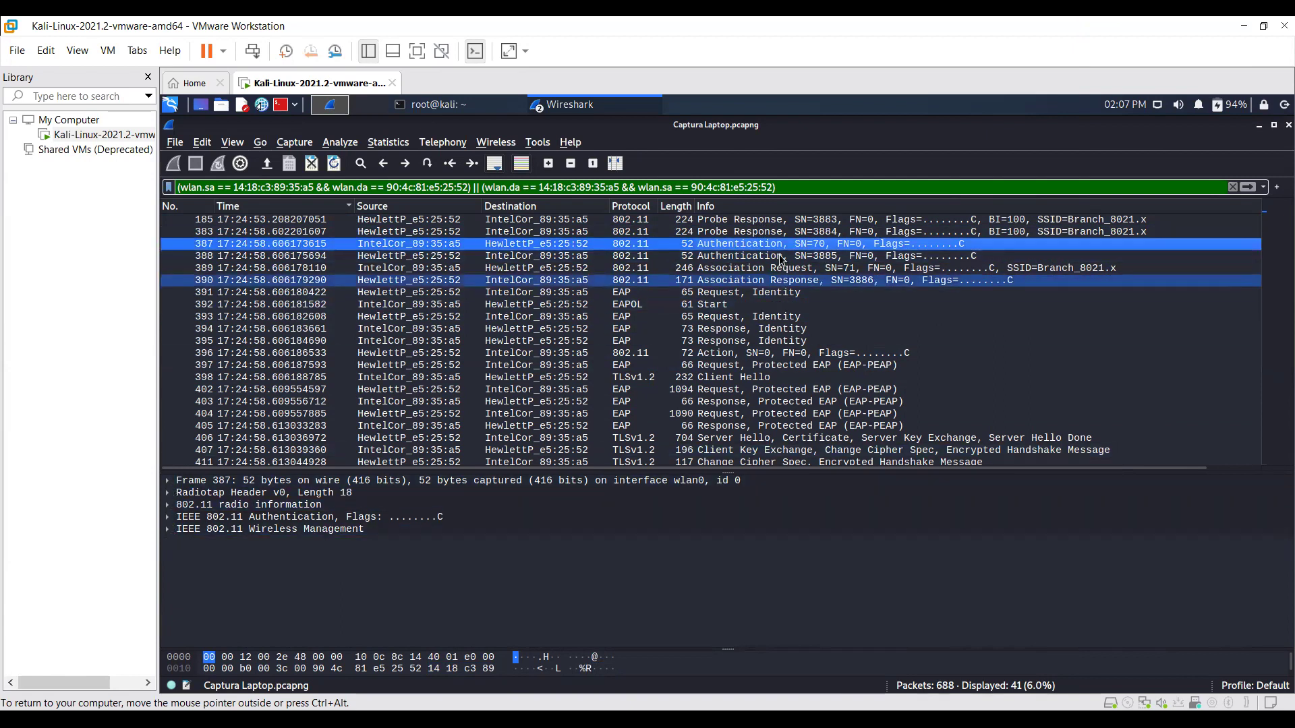
- Inspect Association Request 389 and Response 390, then select the EAP layer of frame 391
{"action": "left_click", "coordinate": [766, 269]}
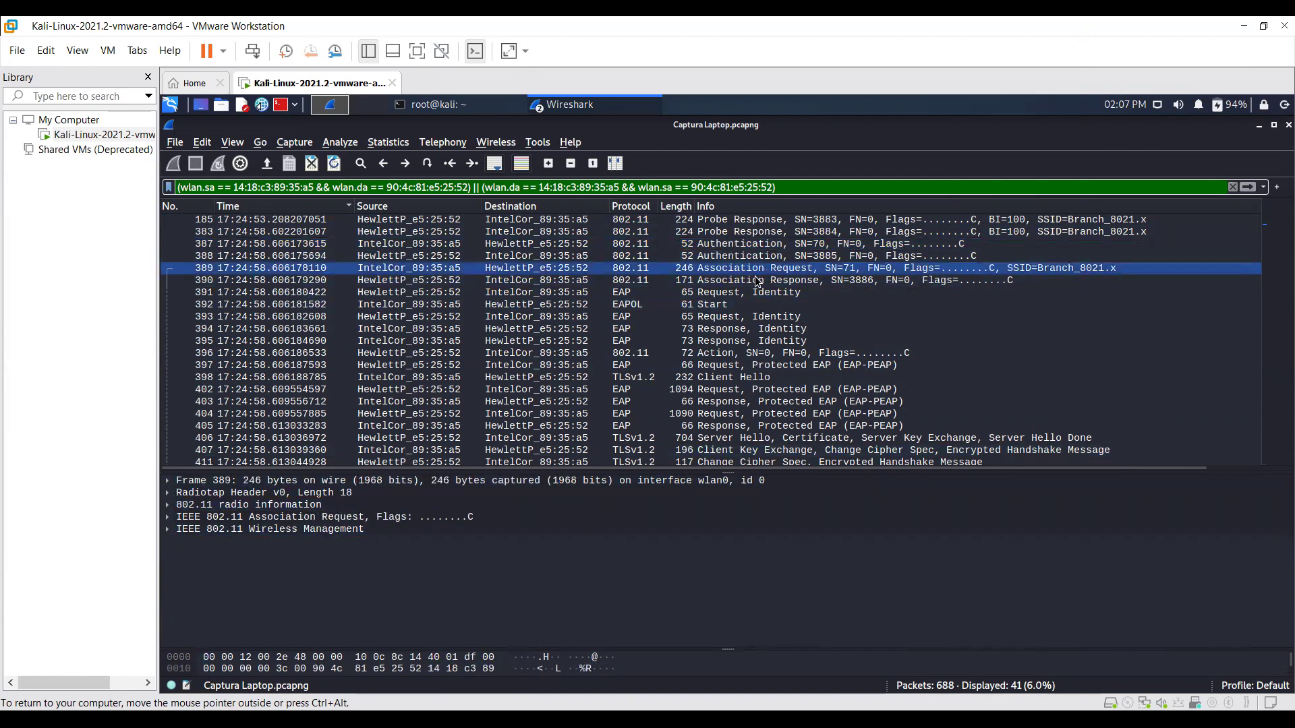
{"action": "left_click", "coordinate": [309, 283]}
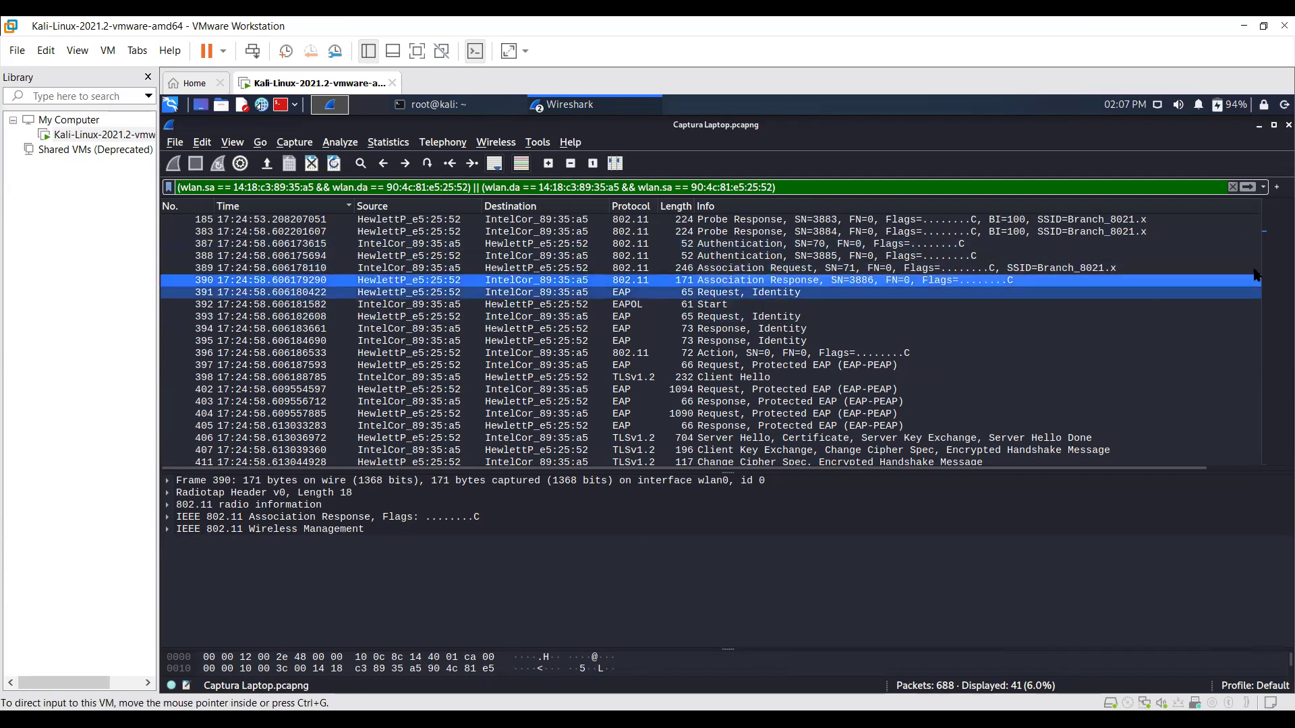
{"action": "scroll", "coordinate": [798, 359], "scroll_direction": "down", "scroll_amount": 2}
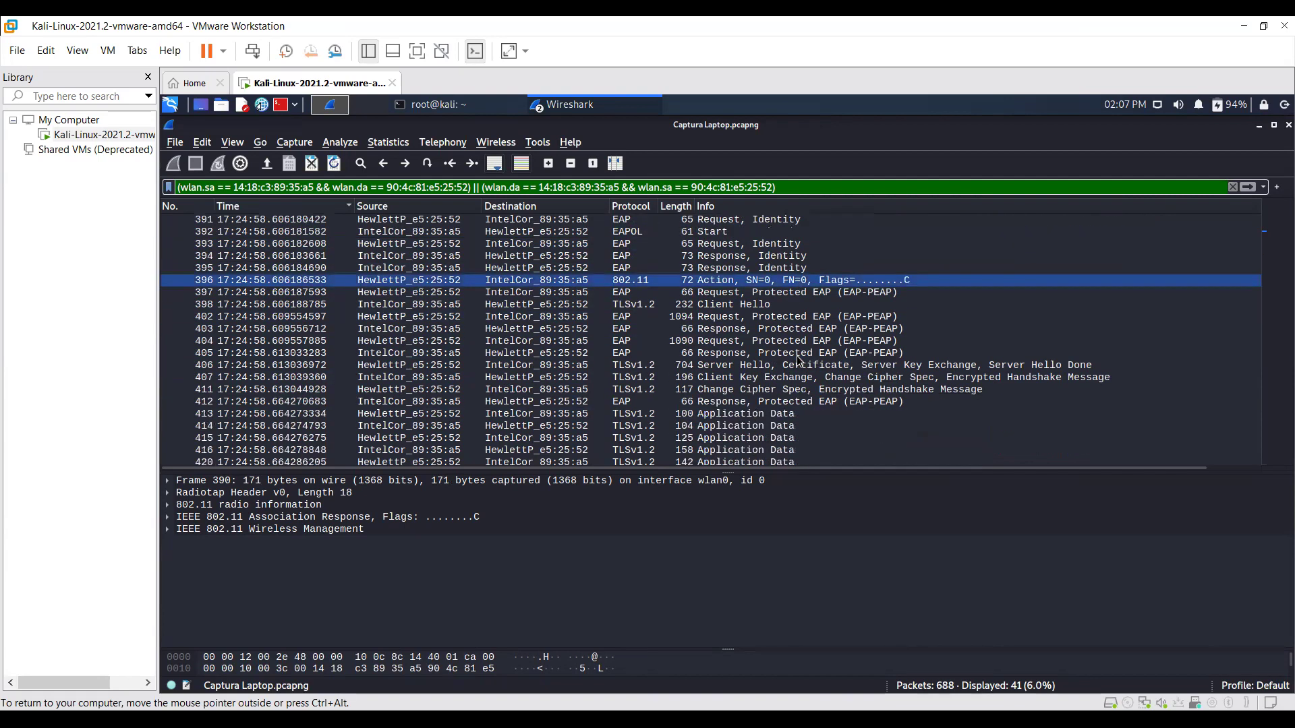
{"action": "scroll", "coordinate": [798, 355], "scroll_direction": "up", "scroll_amount": 2}
{"action": "scroll", "coordinate": [798, 352], "scroll_direction": "down", "scroll_amount": 1}
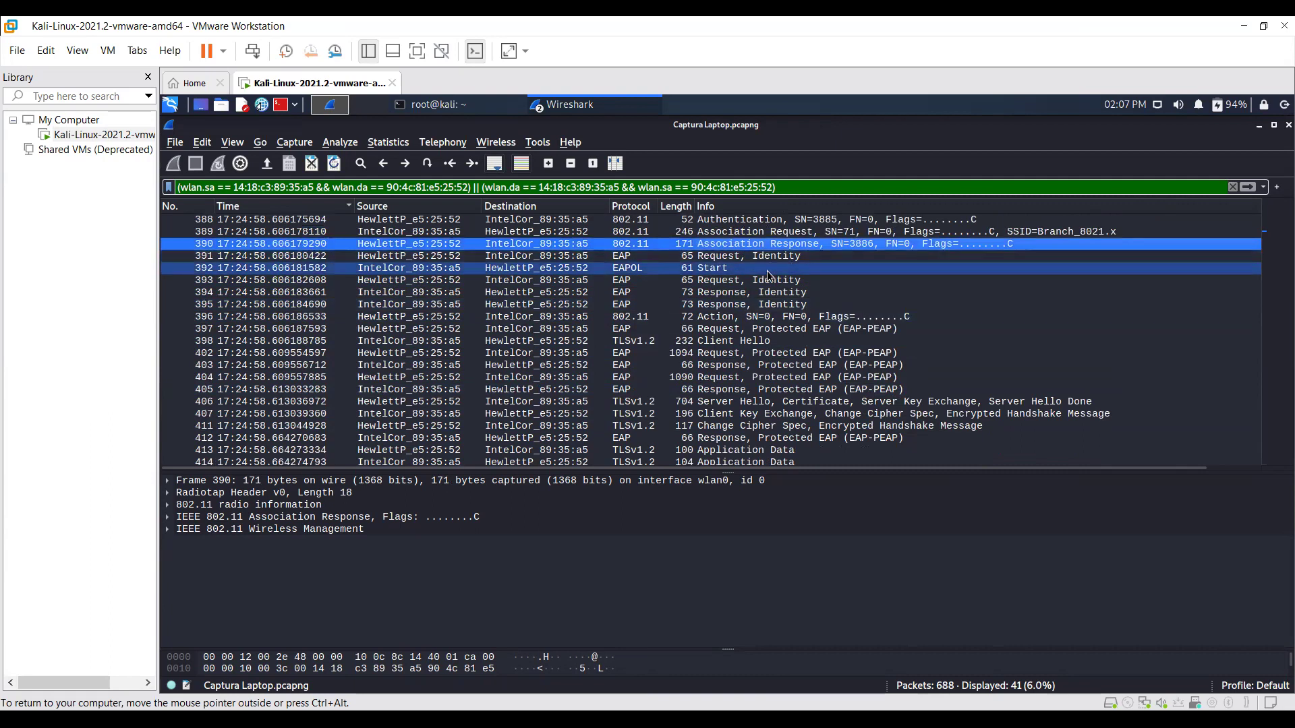
{"action": "left_click", "coordinate": [704, 262]}
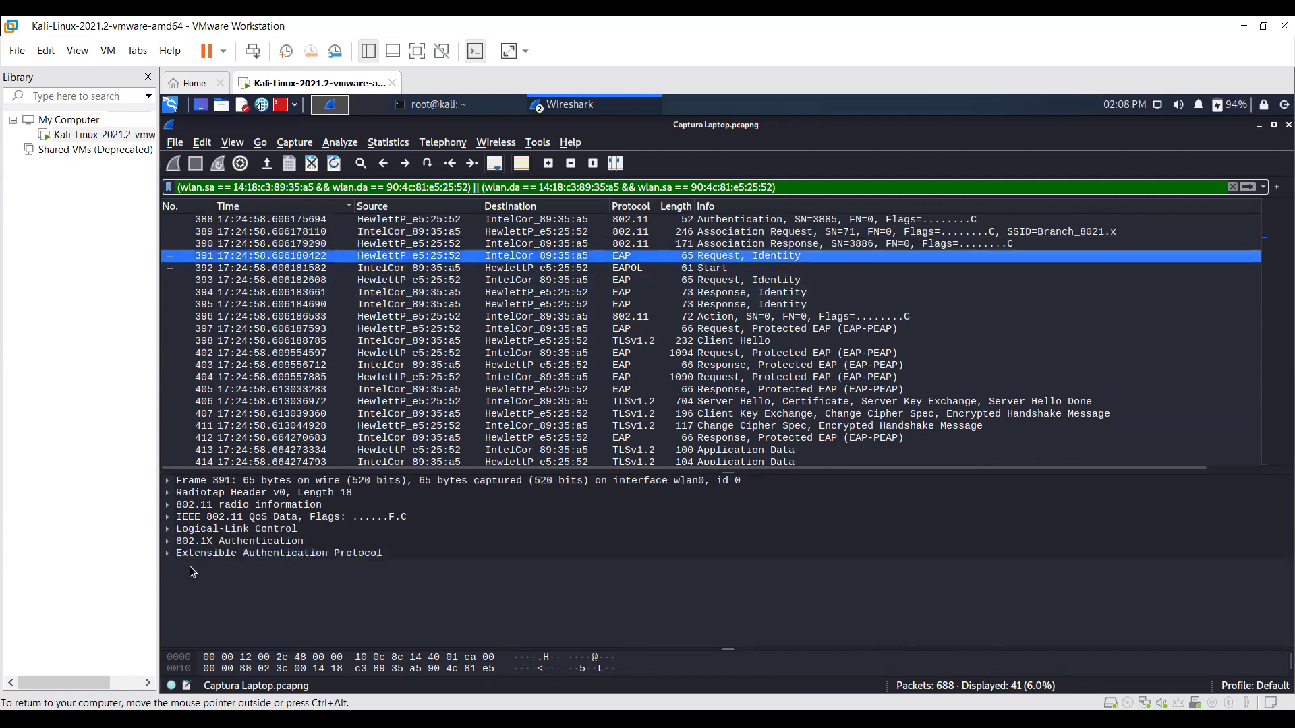
{"action": "left_click", "coordinate": [168, 554]}
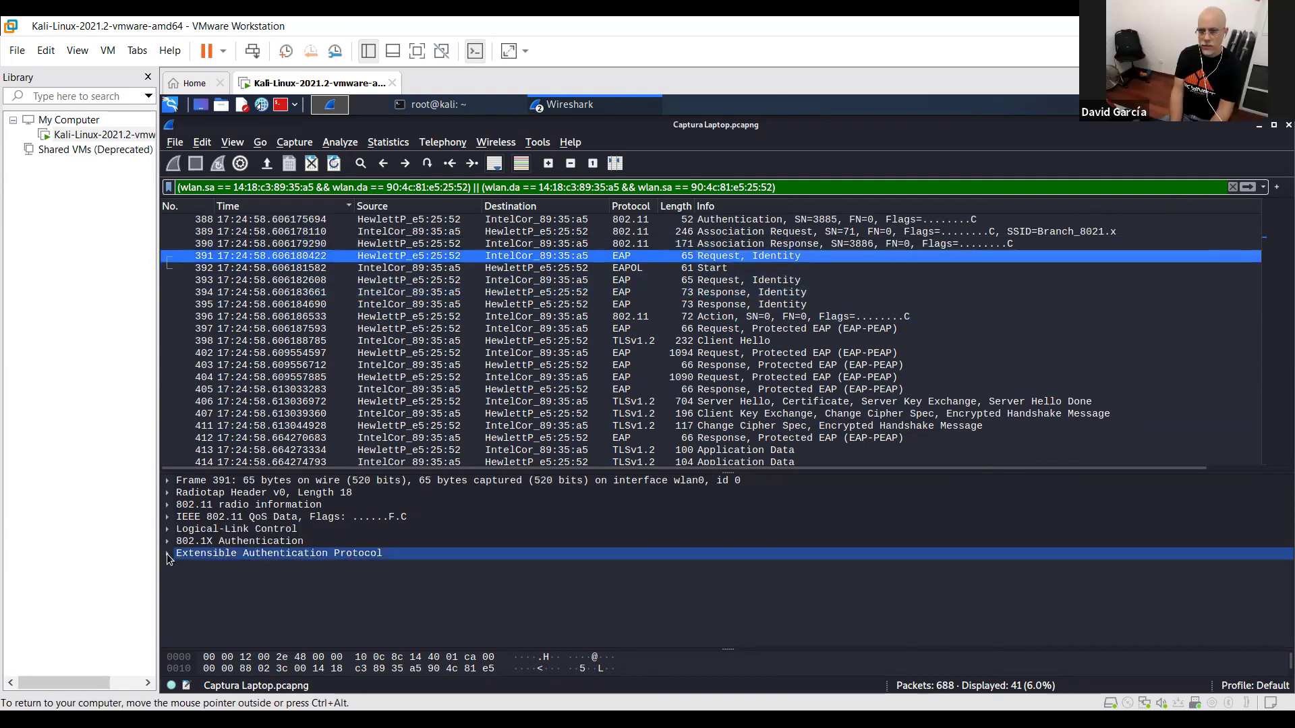